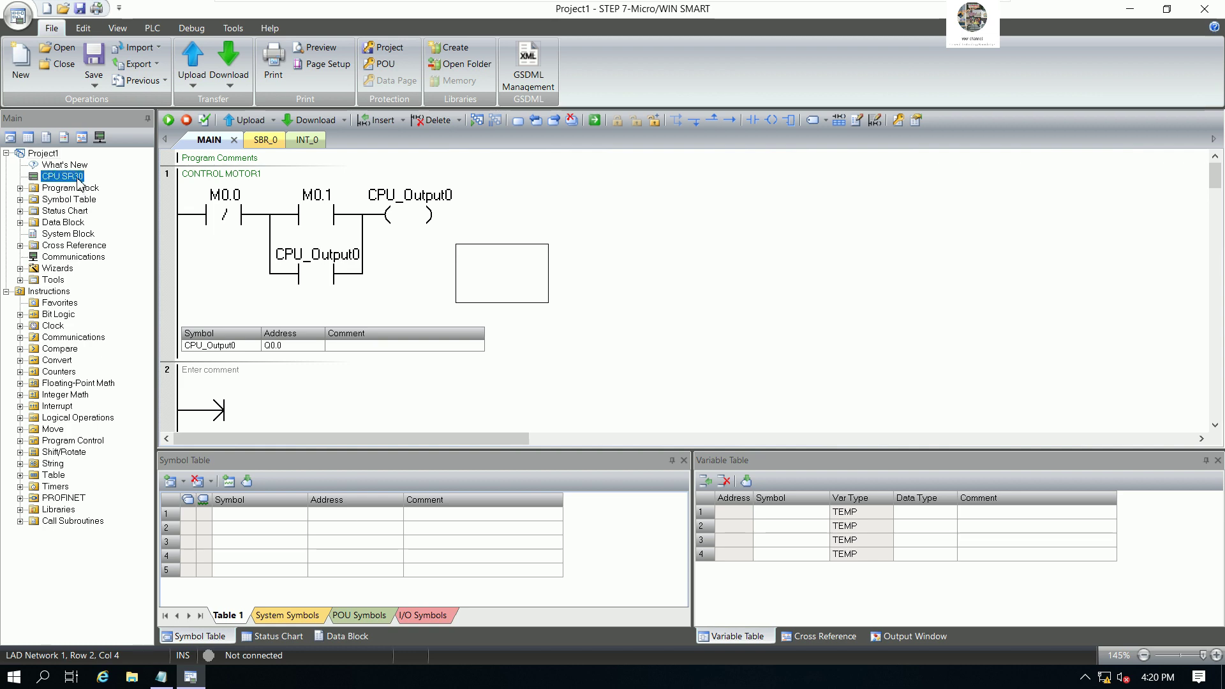
# Step: Open the CPU SR30 system block and assign the SB BA01 (Battery) module to the signal board slot
pyautogui.doubleClick(76, 179)
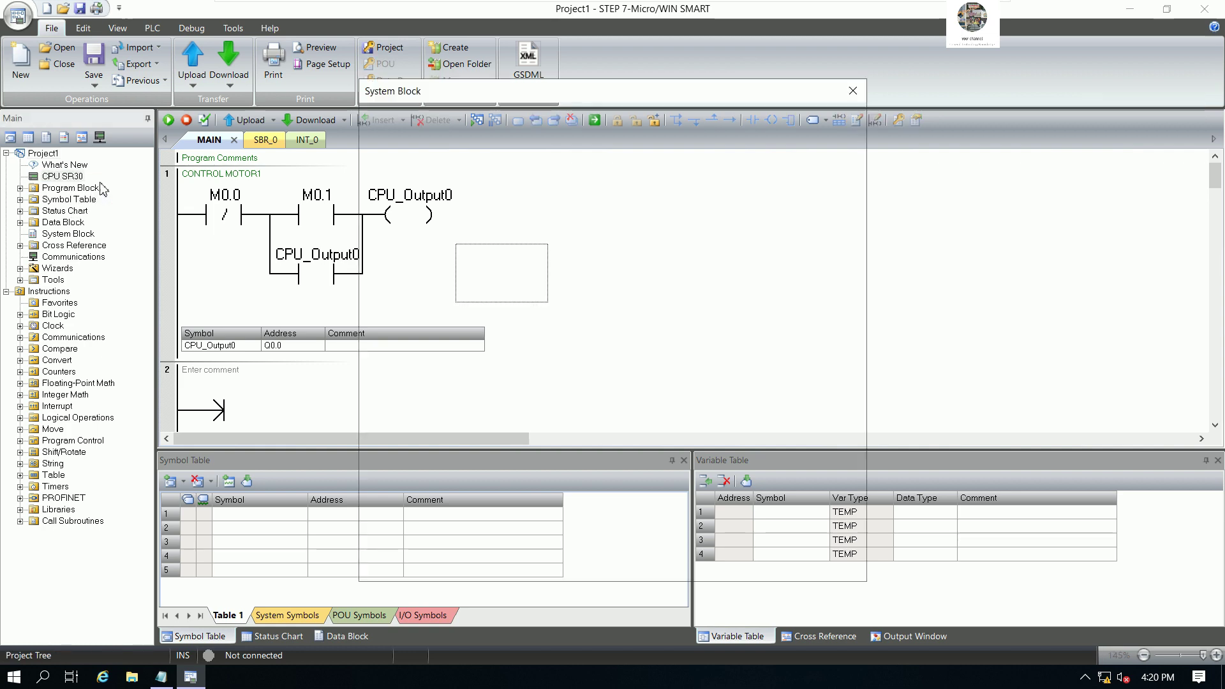
pyautogui.moveTo(635, 100); pyautogui.dragTo(854, 92)
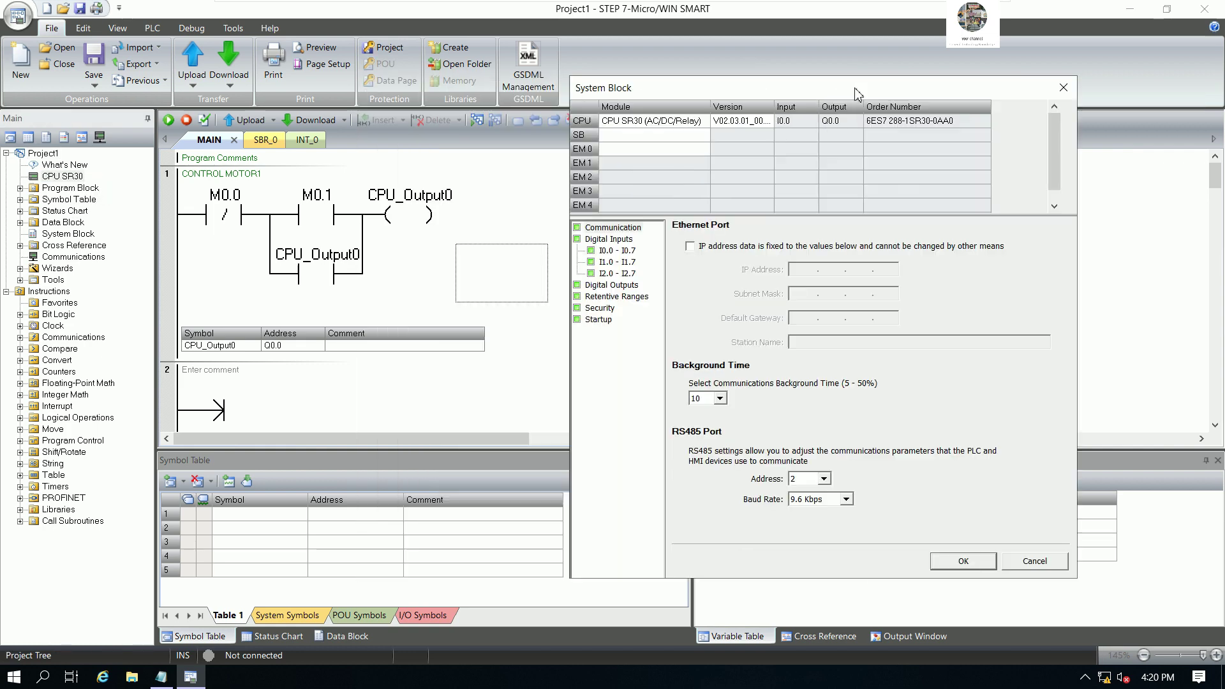
pyautogui.click(698, 137)
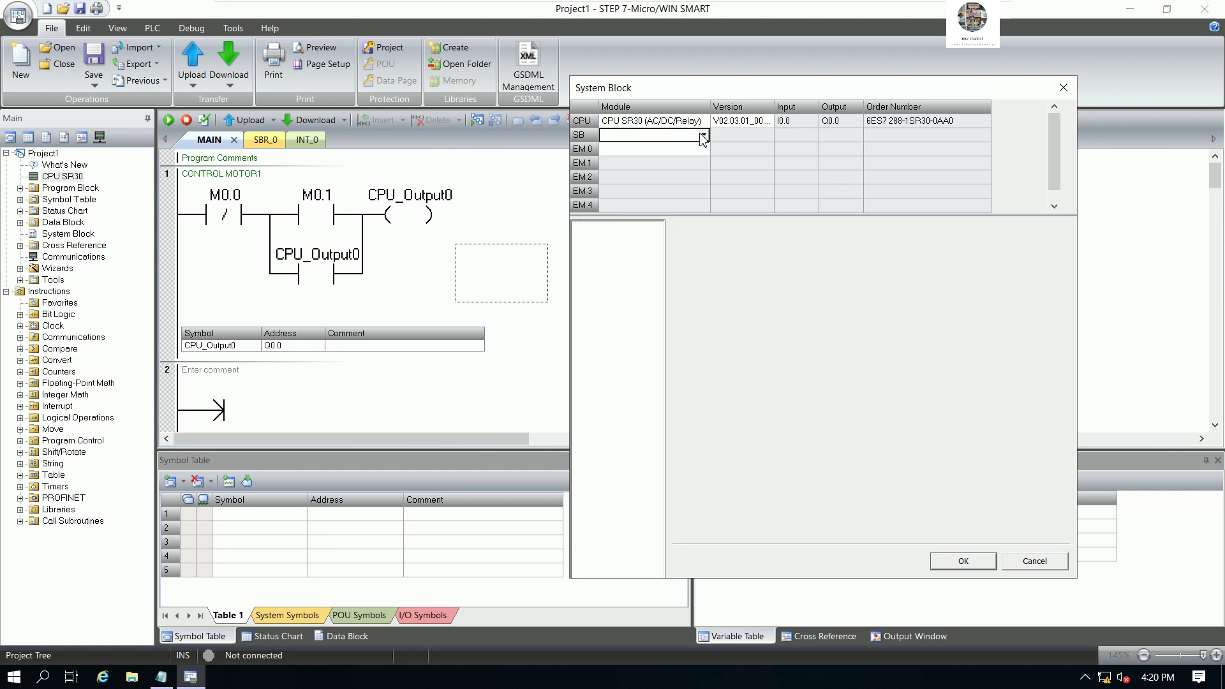
pyautogui.click(702, 136)
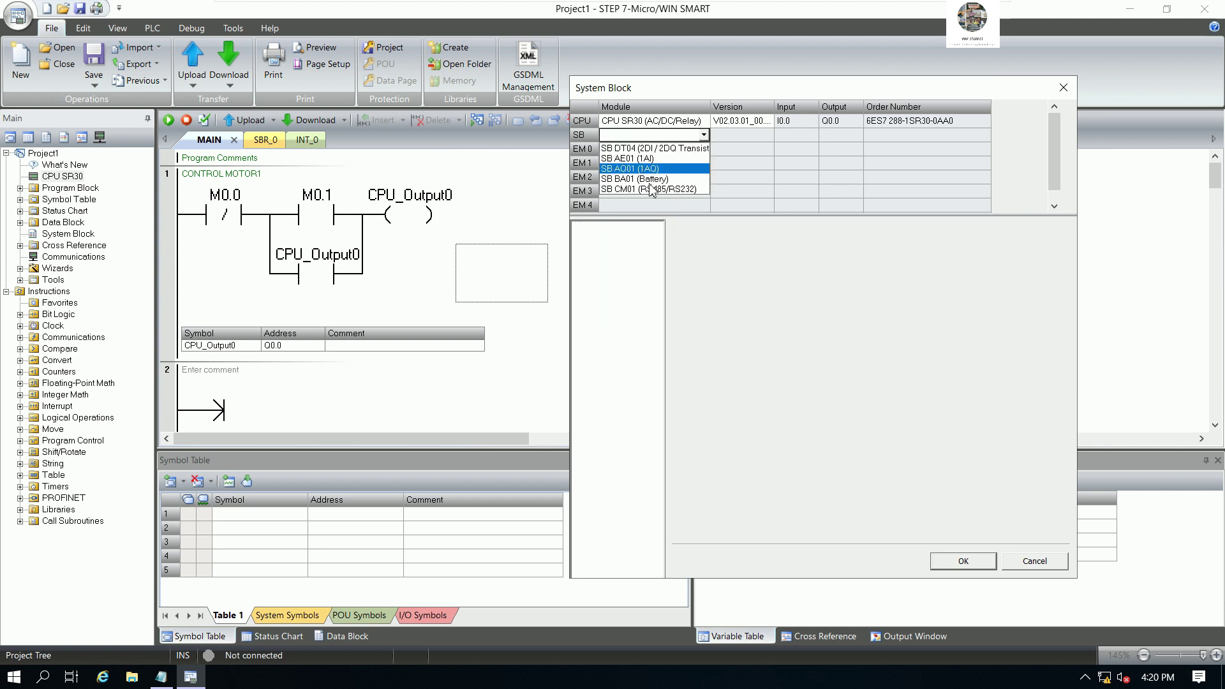
pyautogui.click(678, 179)
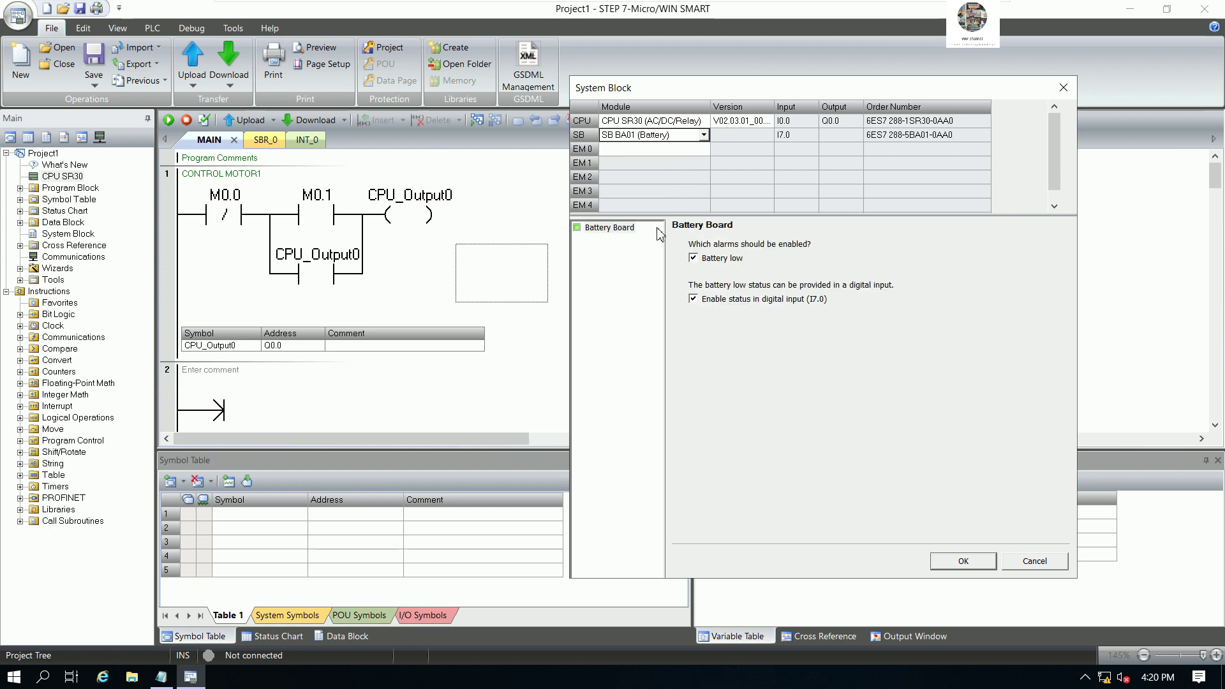
# Step: Set the CPU SR30 mode after startup to RUN and accept the system block configuration
pyautogui.click(664, 123)
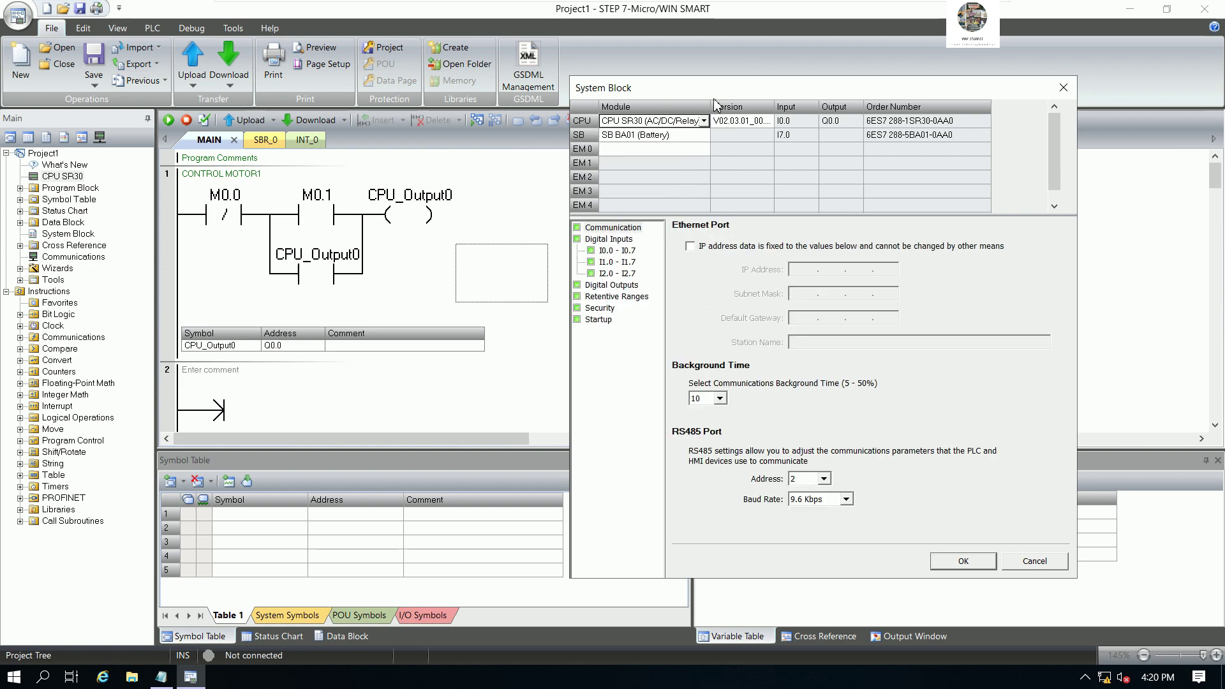
pyautogui.moveTo(718, 89); pyautogui.dragTo(715, 47)
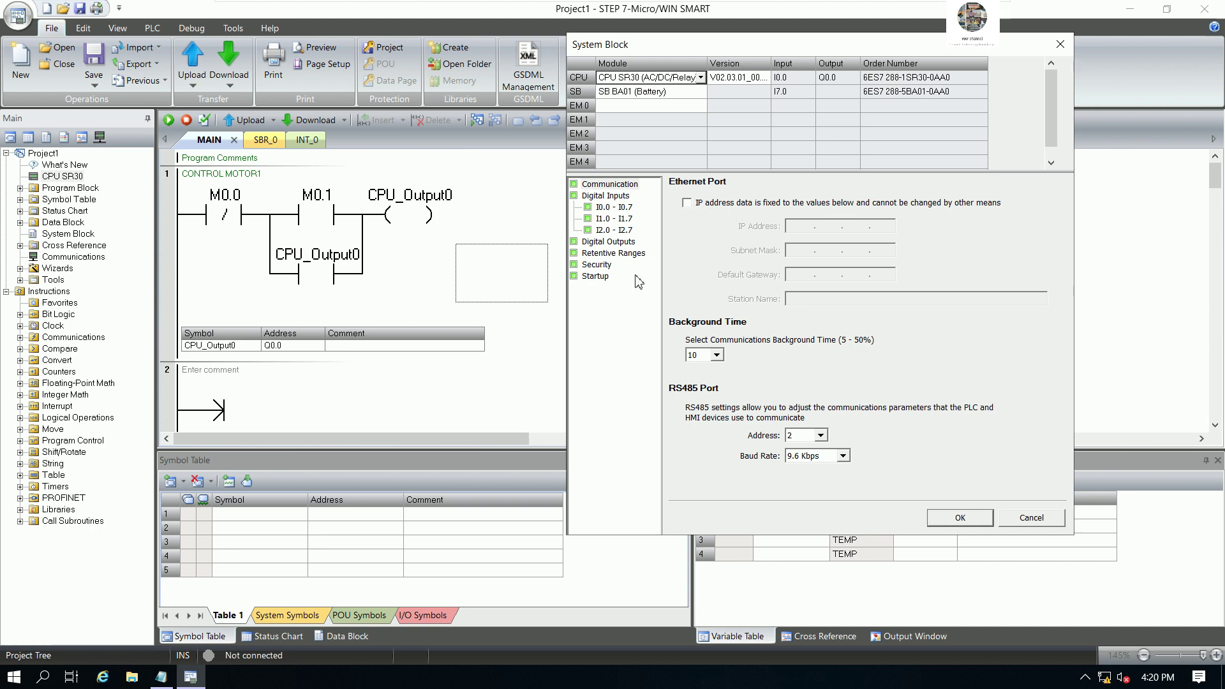
pyautogui.click(596, 276)
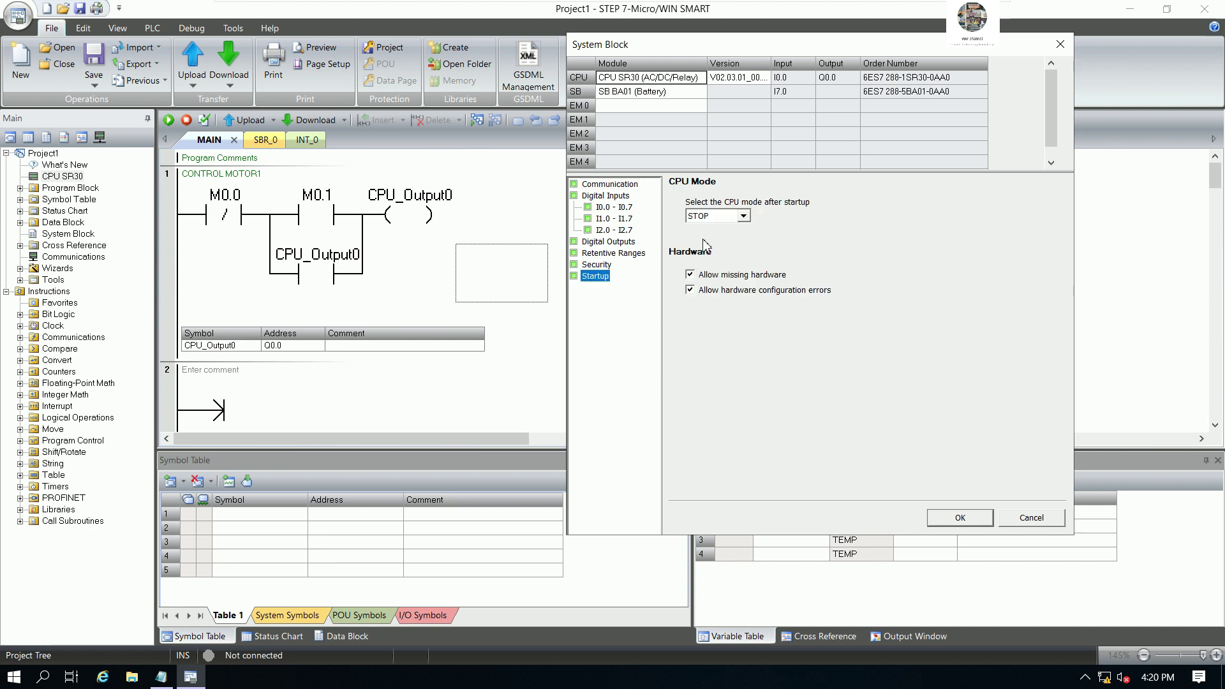
pyautogui.click(743, 216)
pyautogui.click(703, 240)
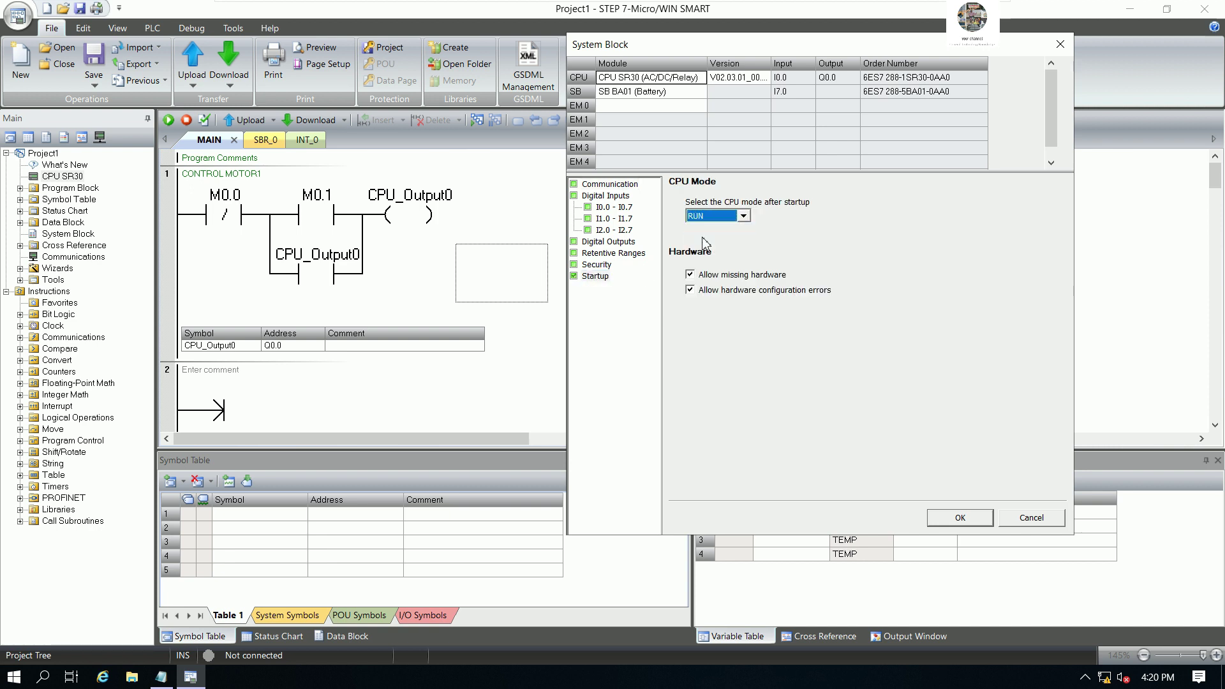
pyautogui.click(943, 518)
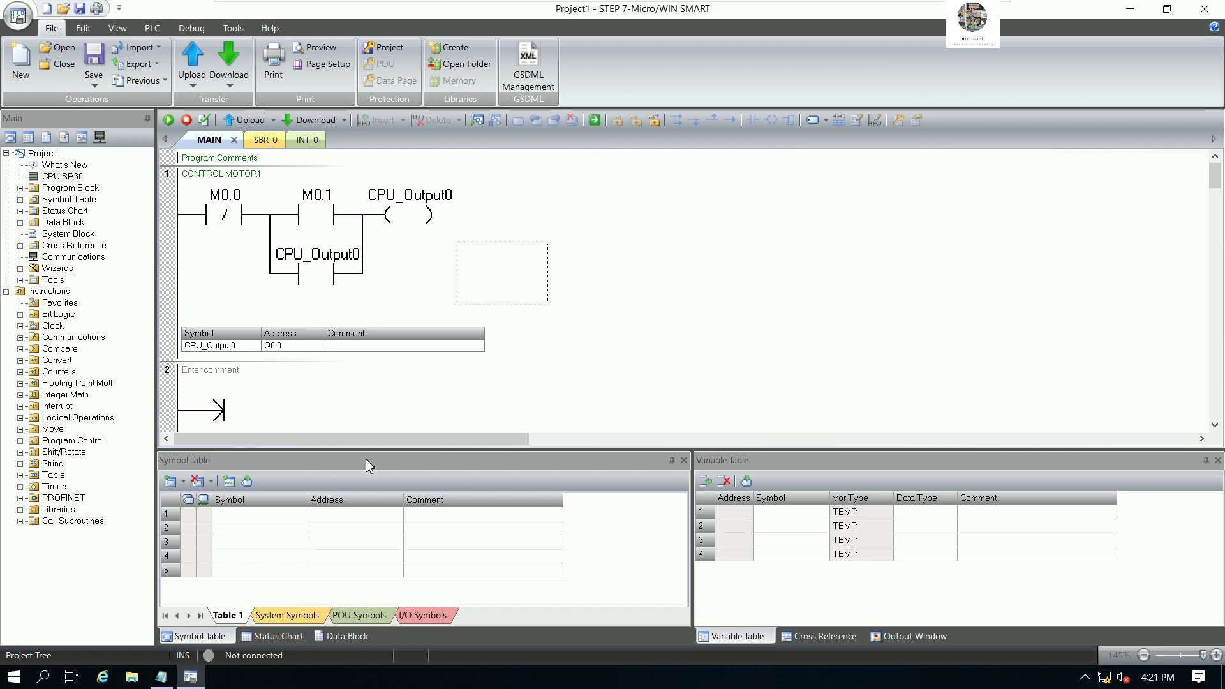
# Step: Switch to Notepad and add the line "I will connect LAN cable from my PC to LAN port of PLC" below the existing note
pyautogui.click(161, 676)
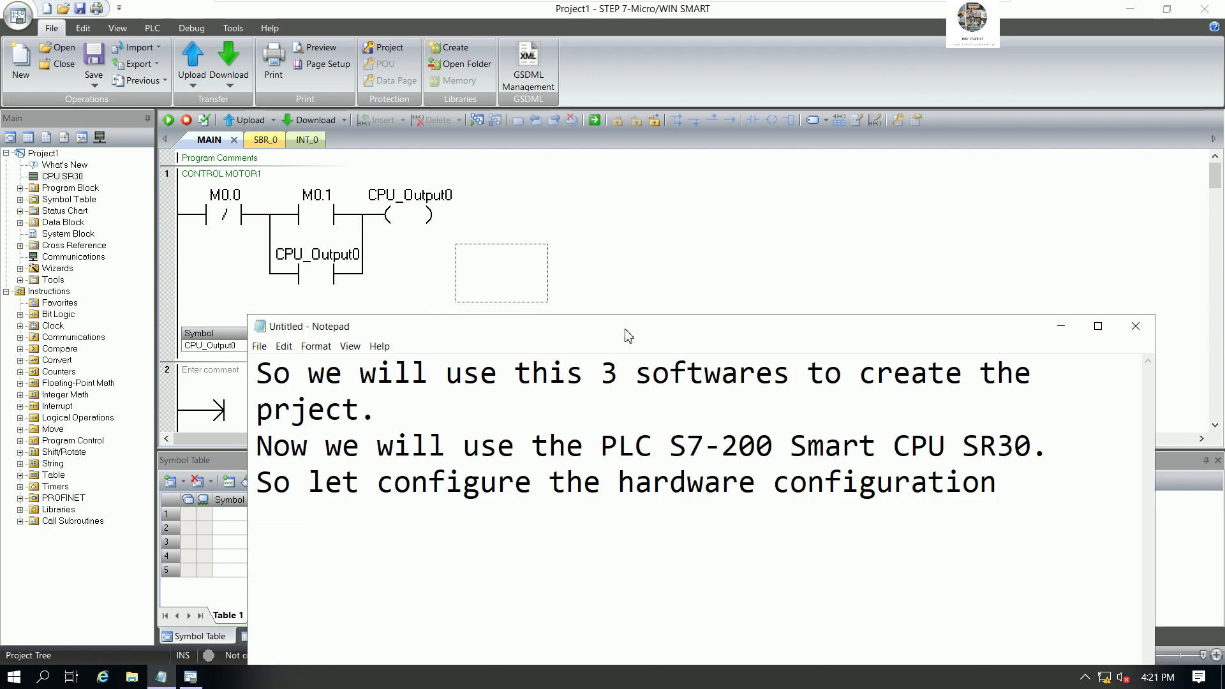
pyautogui.moveTo(629, 335); pyautogui.dragTo(737, 205)
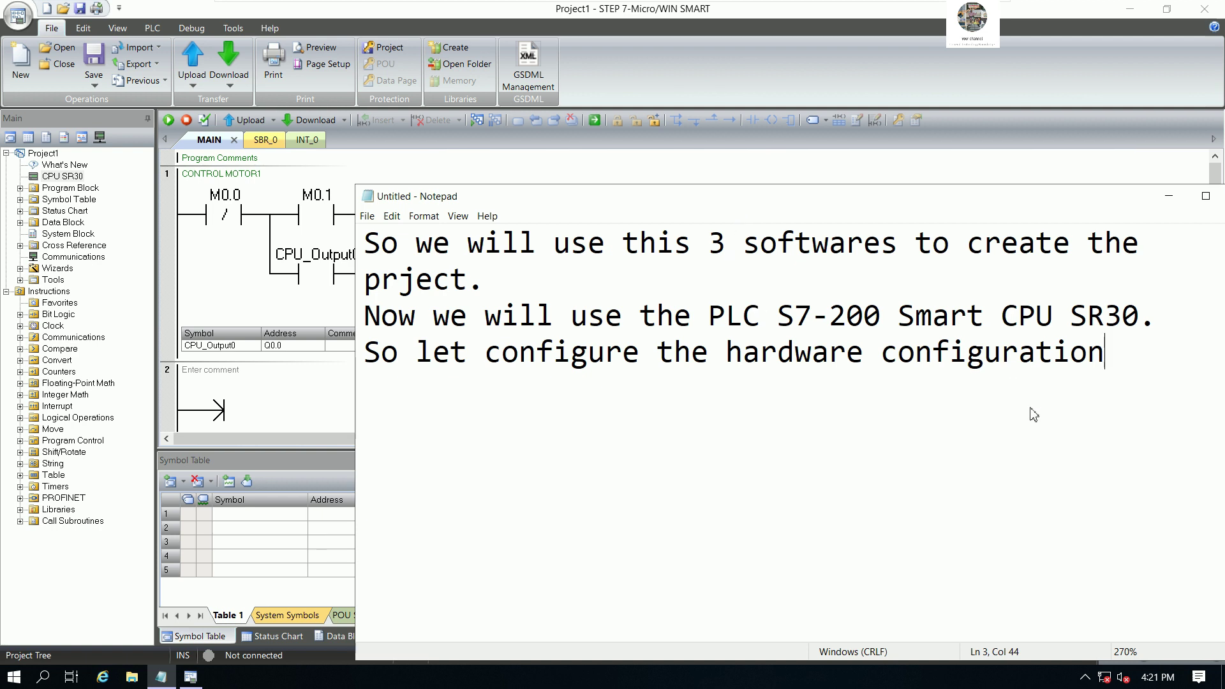
pyautogui.press('Return')
pyautogui.write('I will conn')
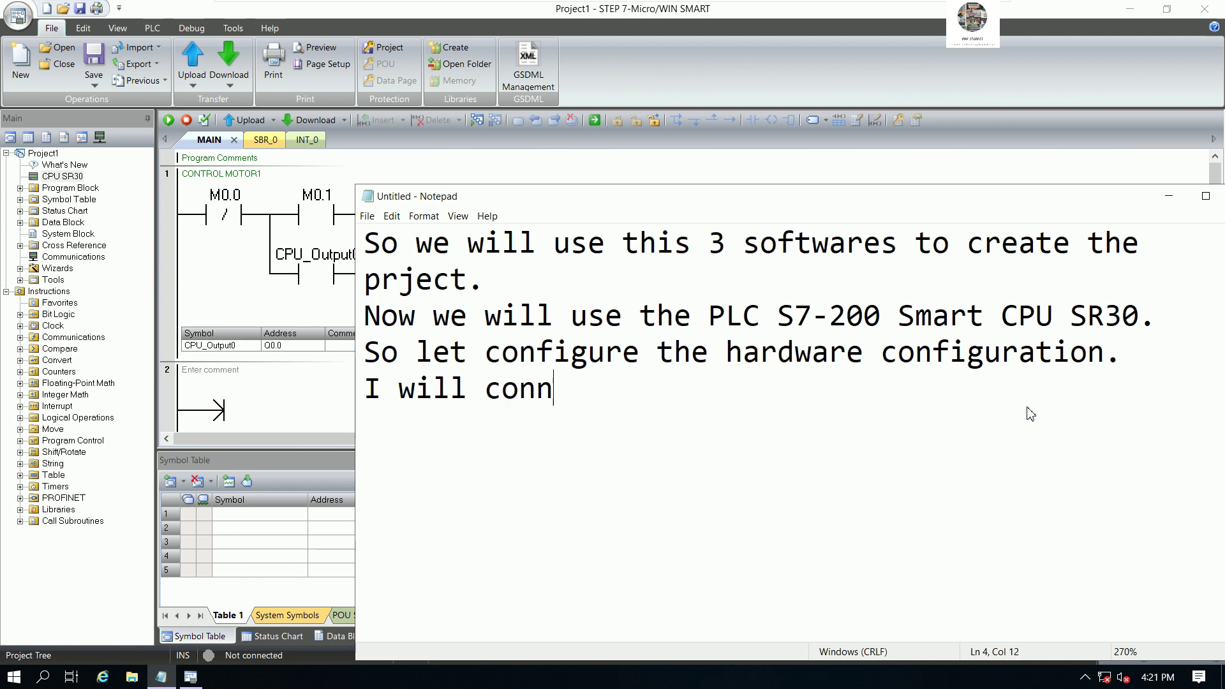
pyautogui.write('ect LA')
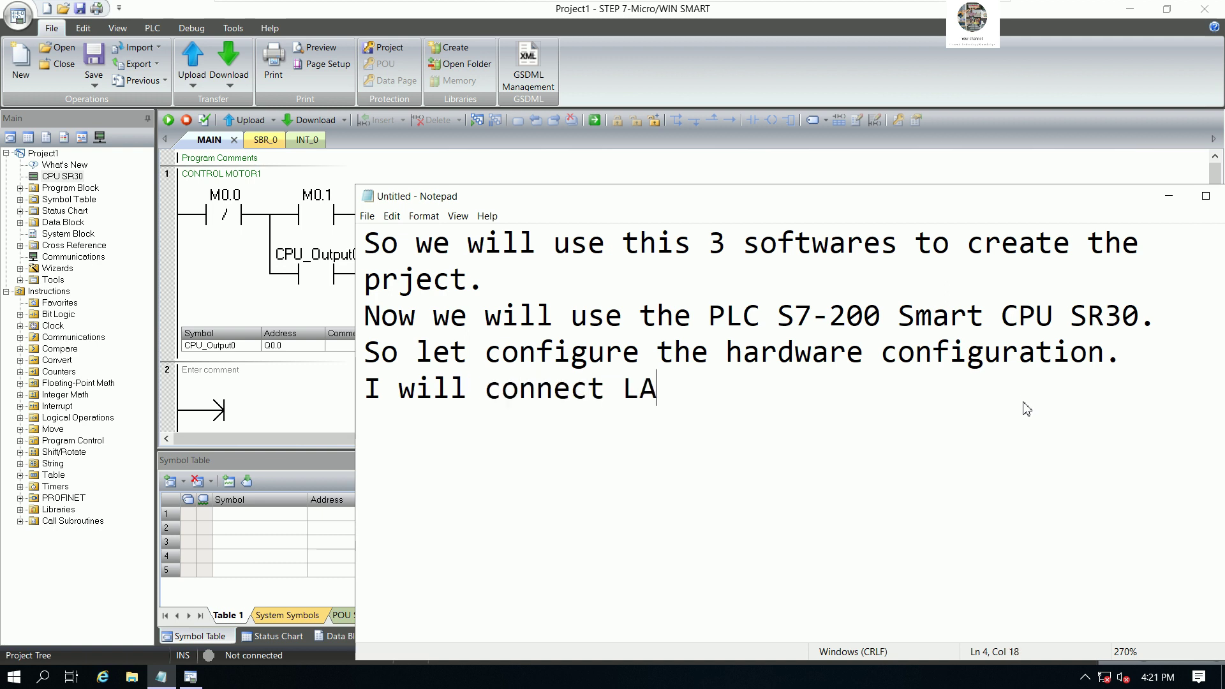
pyautogui.write('N cable f')
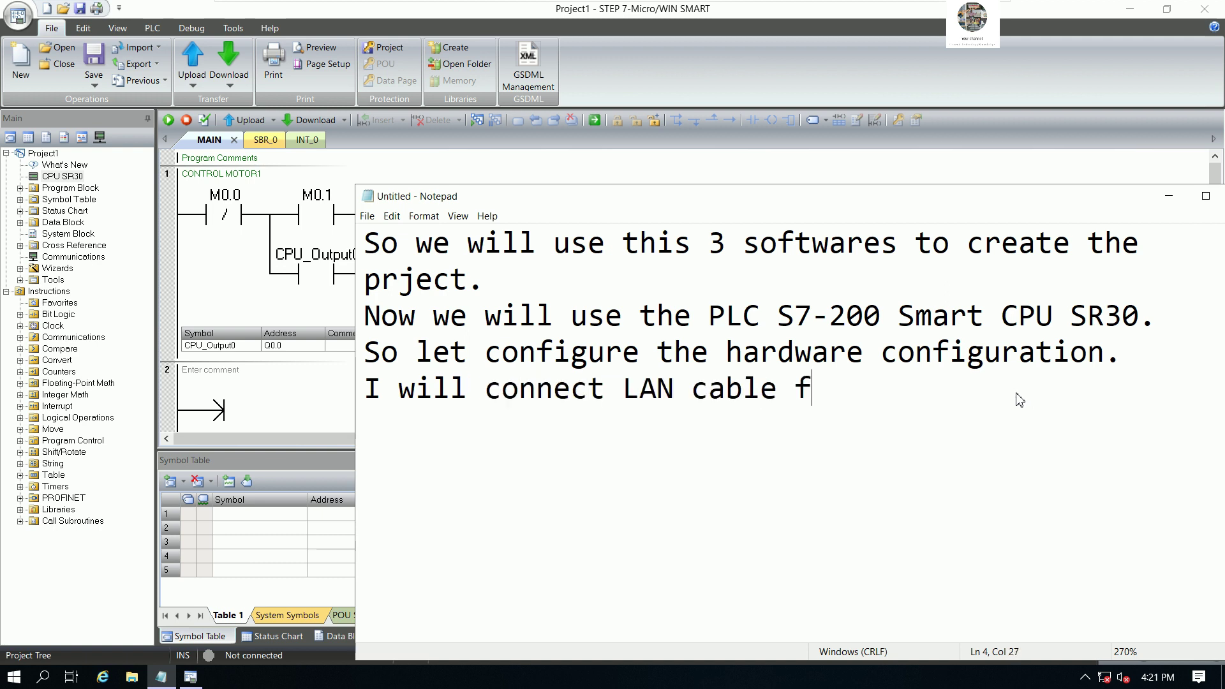
pyautogui.write('rom my ')
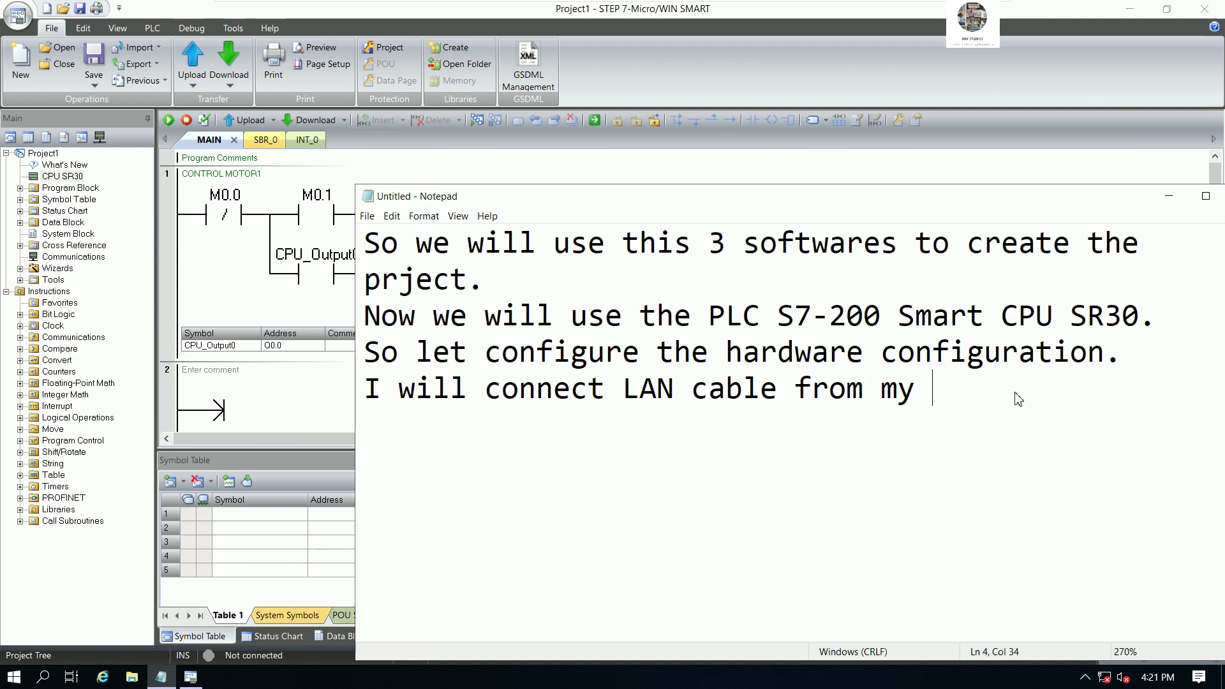
pyautogui.write('PC to L')
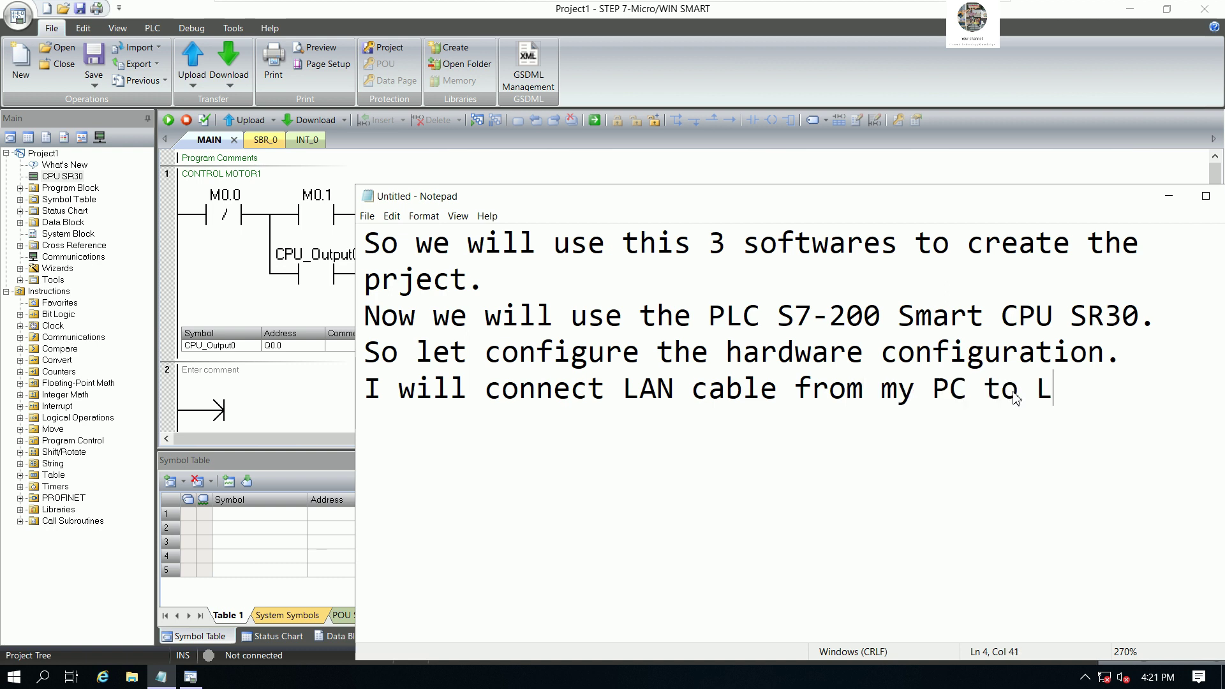
pyautogui.write('AN port of ')
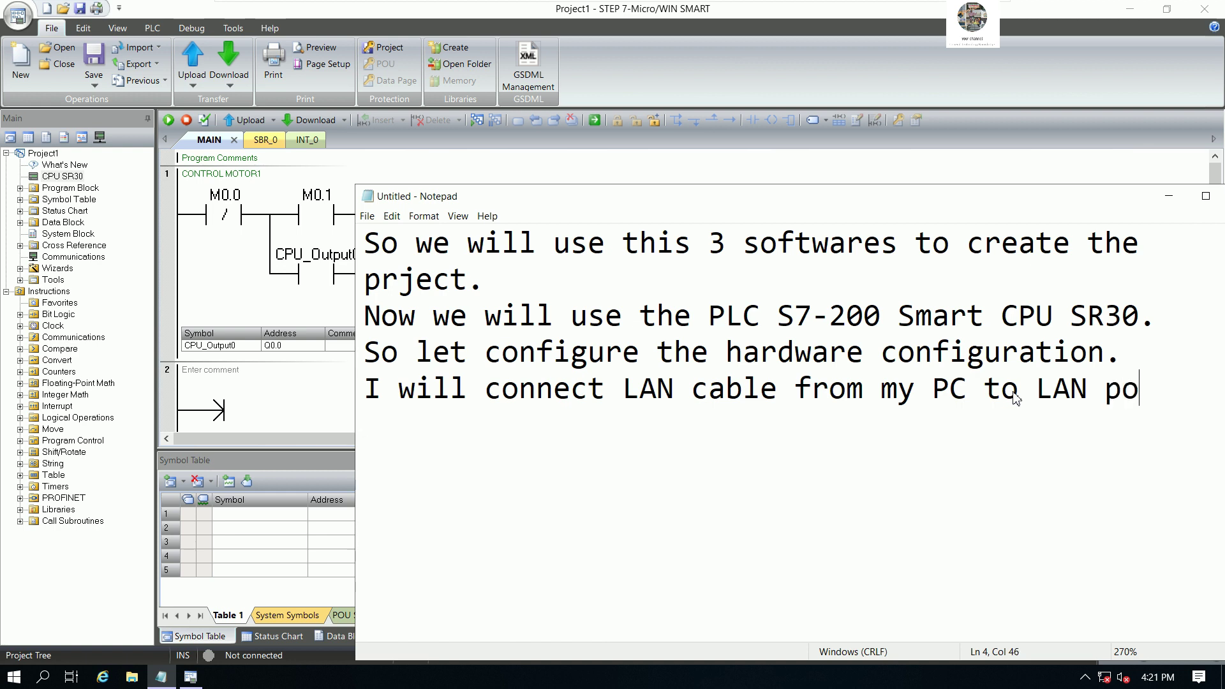
pyautogui.write('PLC')
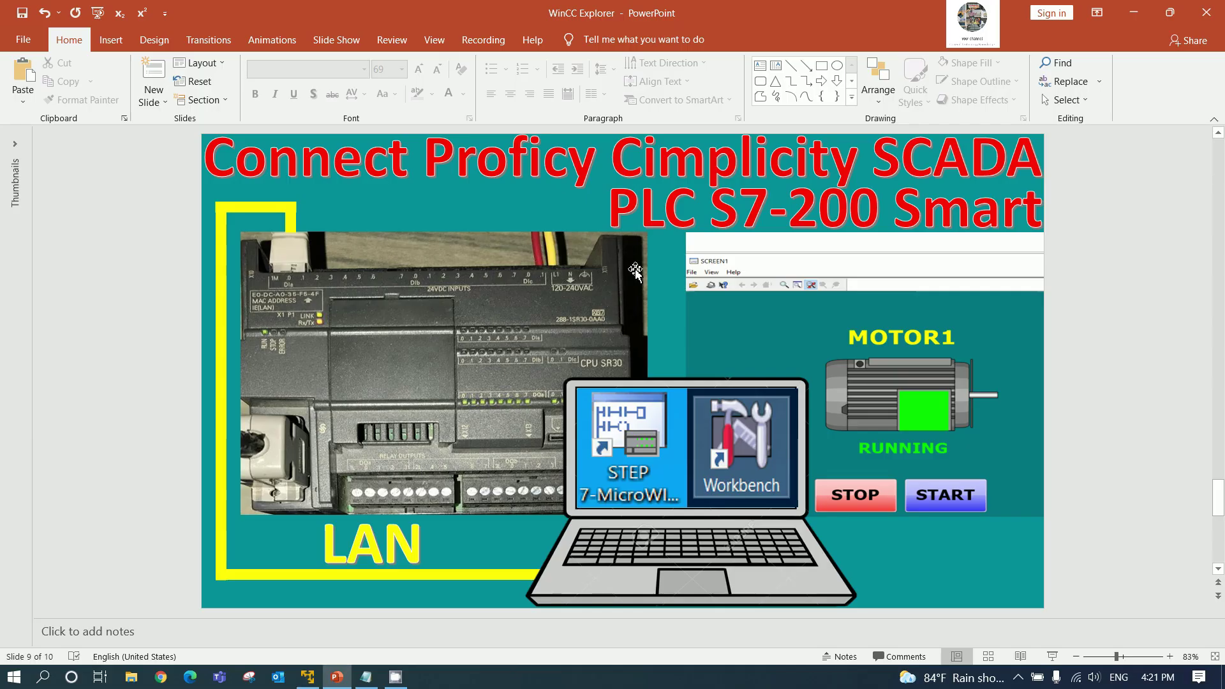
# Step: Return from the PowerPoint connection diagram to the engineering desktop and minimize Notepad and STEP 7-Micro/WIN SMART
pyautogui.click(893, 9)
pyautogui.click(396, 676)
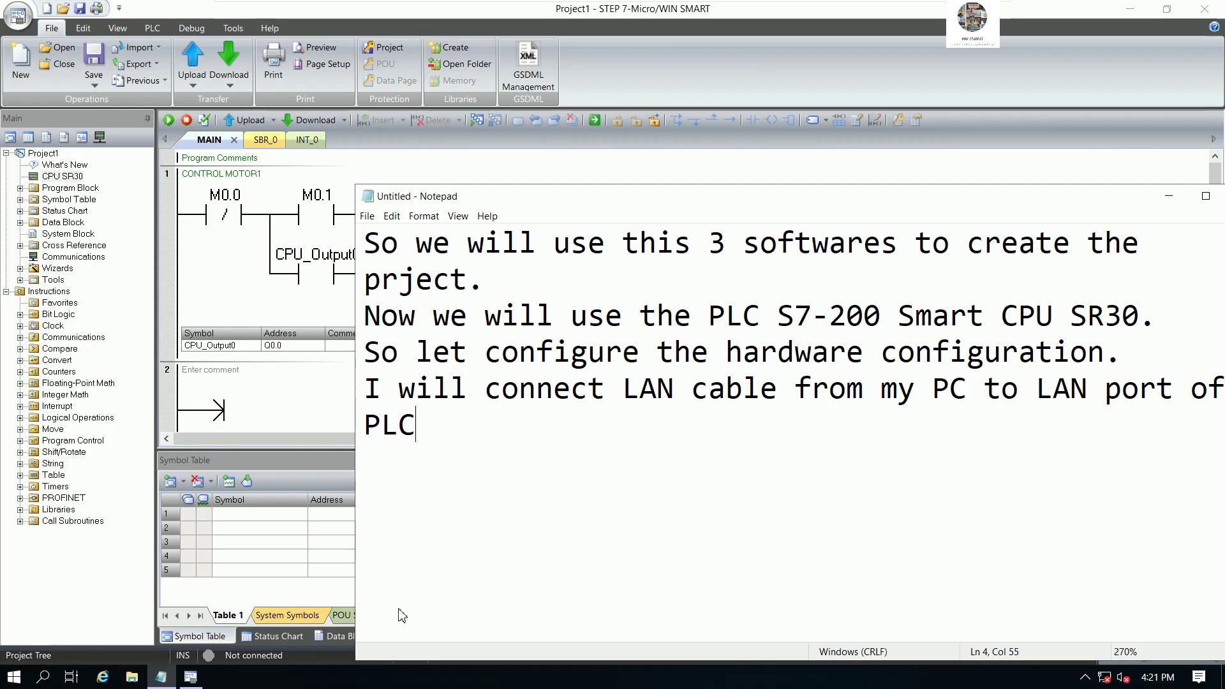
pyautogui.click(1162, 196)
pyautogui.click(1129, 9)
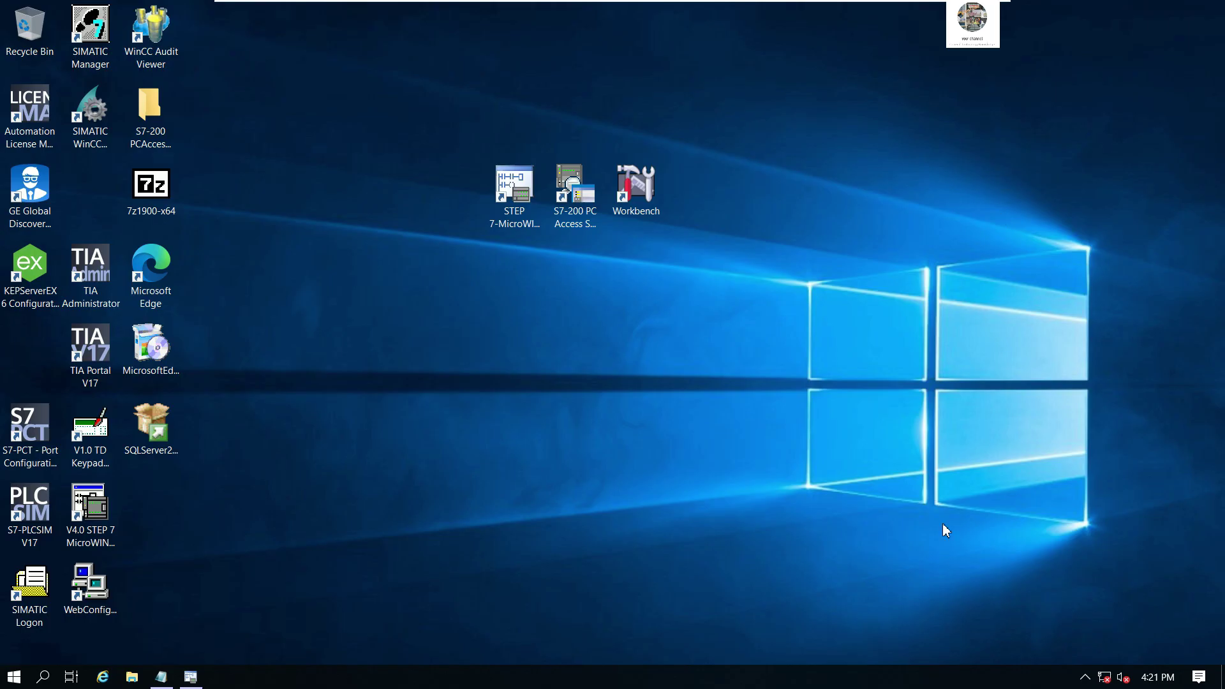
# Step: Open the Windows Ethernet settings and bring up the list of network adapters
pyautogui.rightClick(1104, 677)
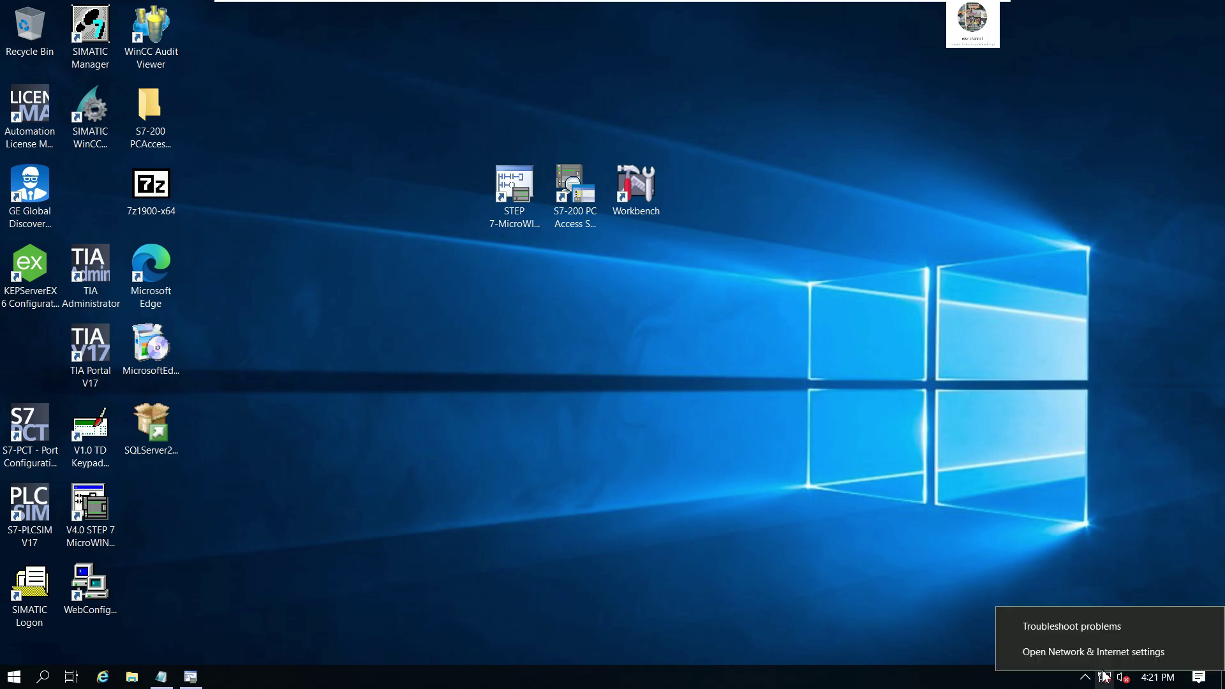
pyautogui.click(1088, 648)
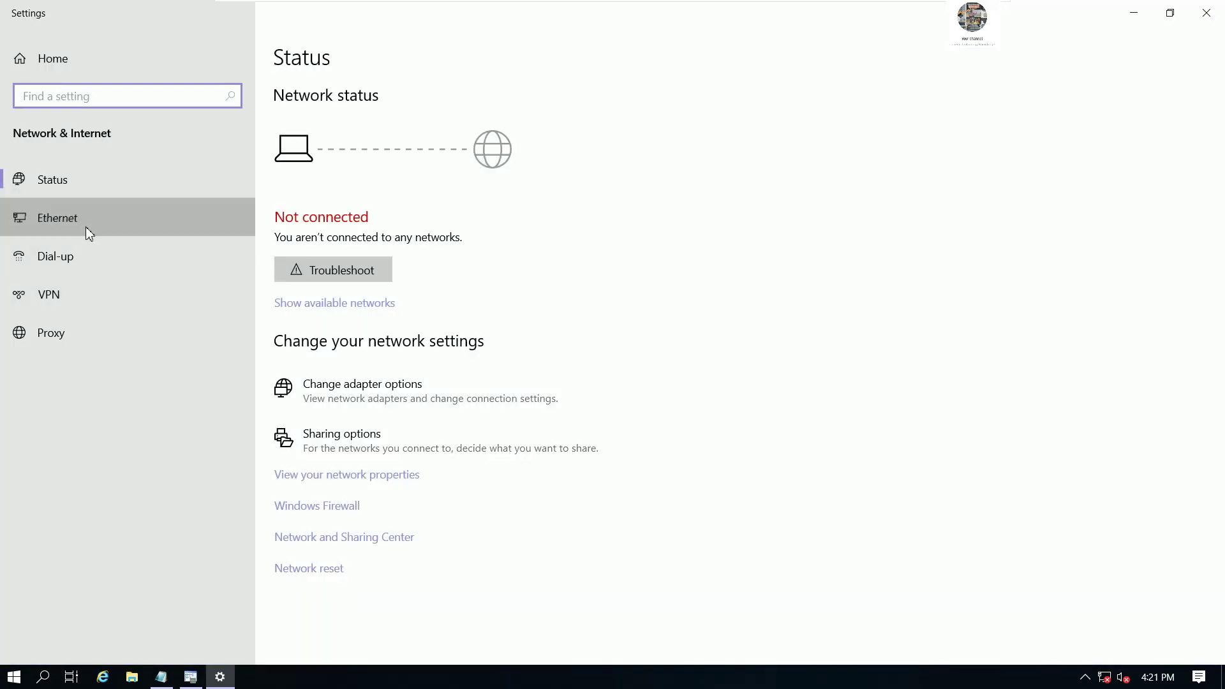
pyautogui.click(89, 234)
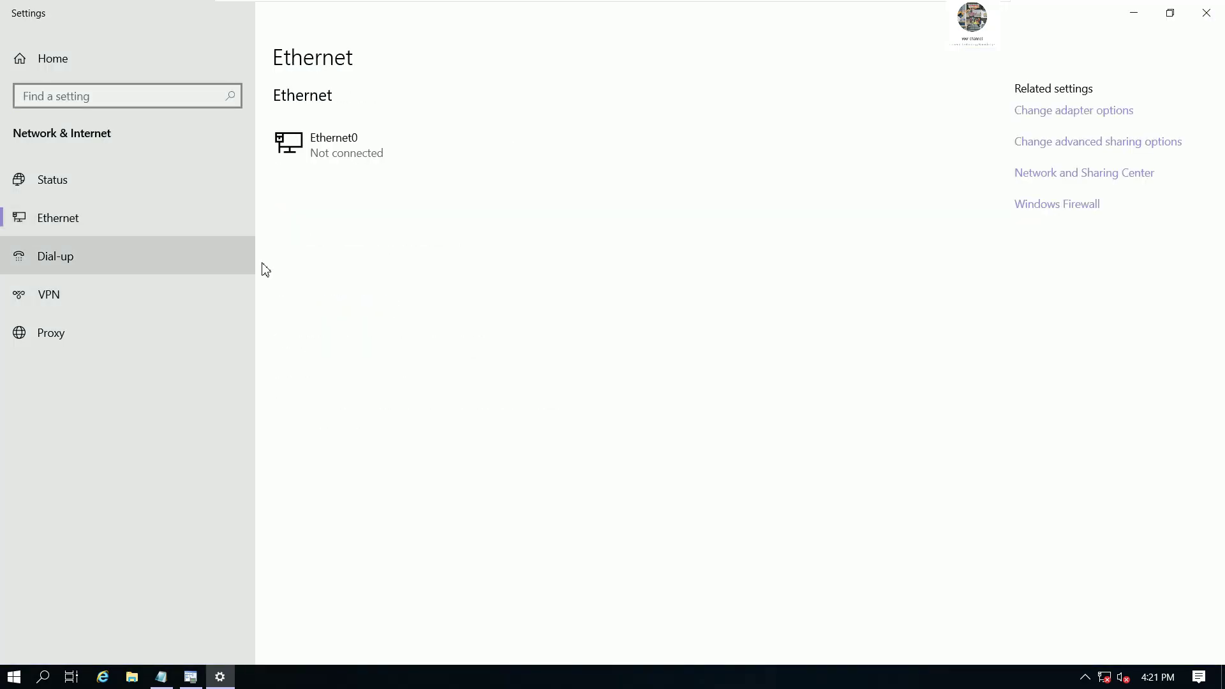
pyautogui.click(1029, 116)
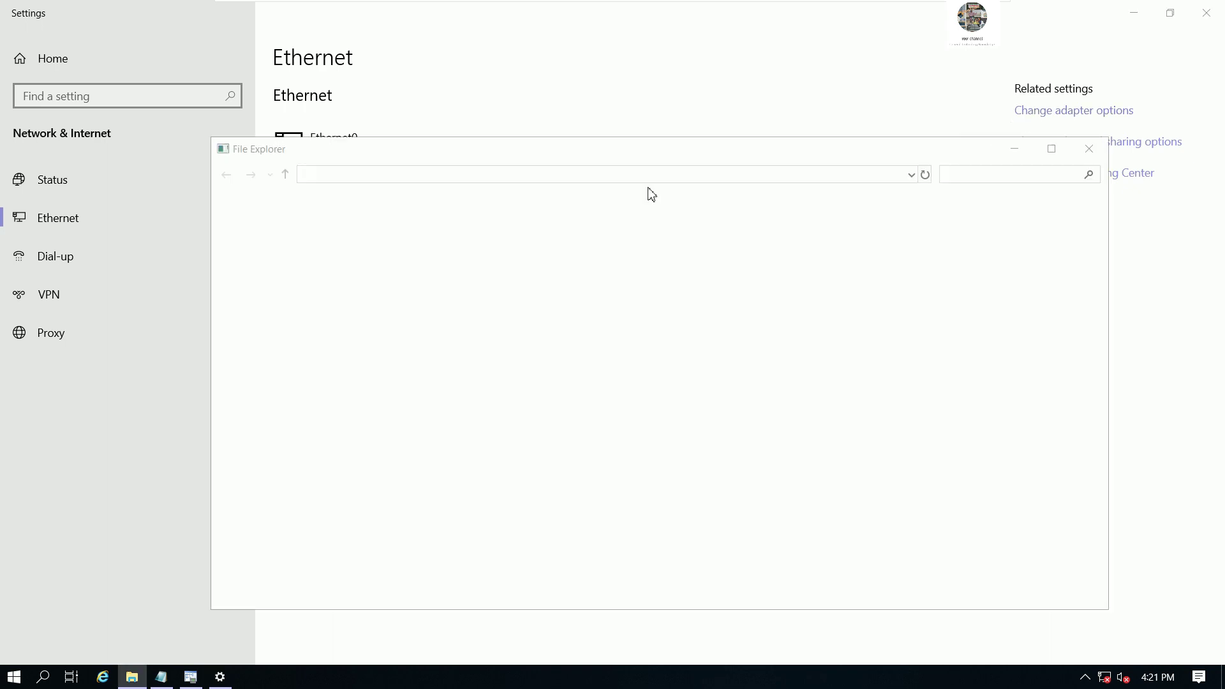
# Step: Check the network connection details of the Ethernet0 adapter, including its IPv4 address
pyautogui.click(337, 250)
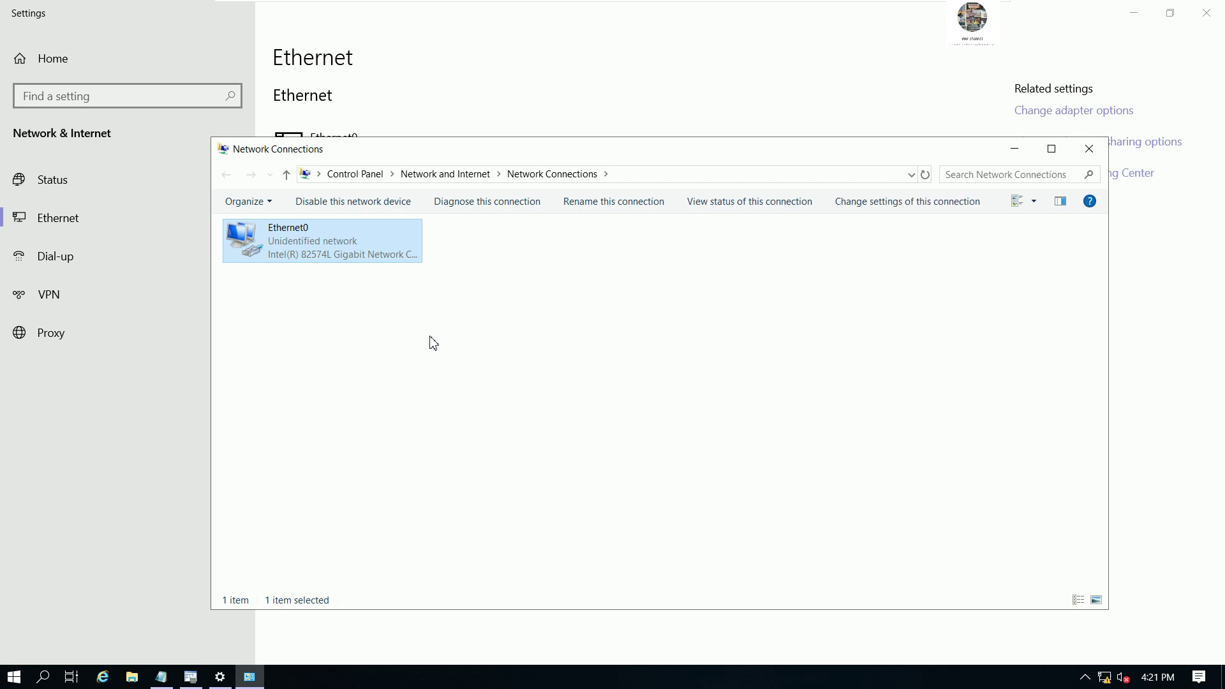
pyautogui.doubleClick(315, 252)
pyautogui.click(527, 328)
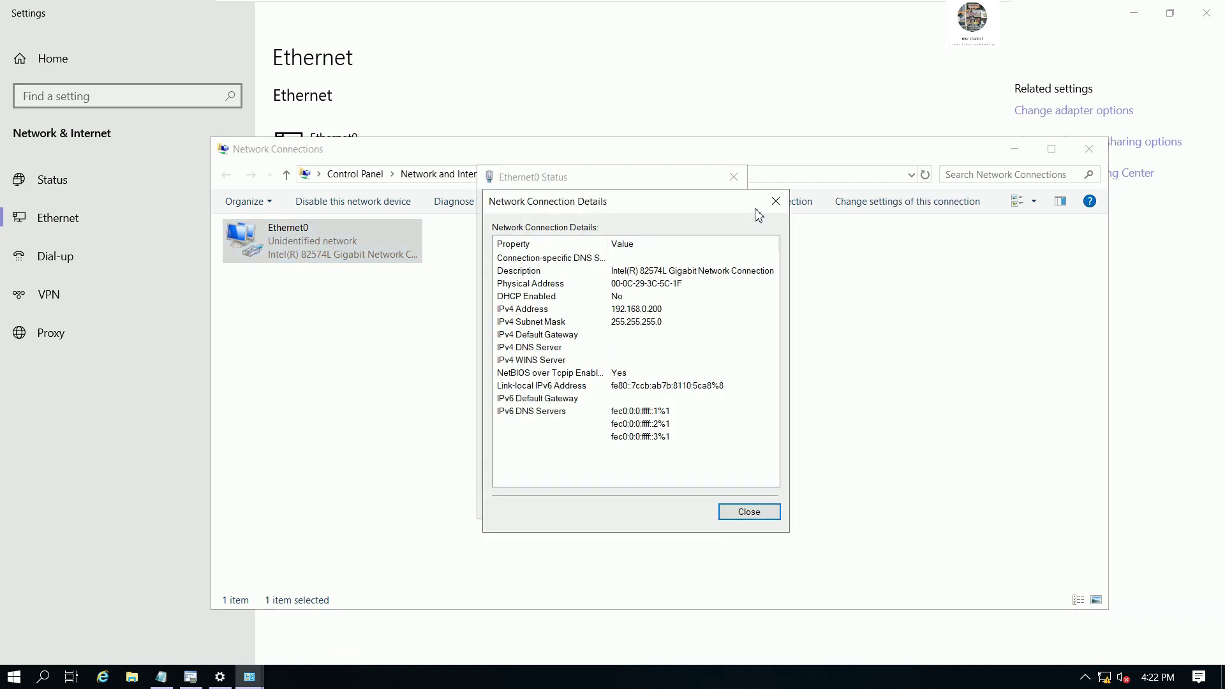
pyautogui.click(775, 202)
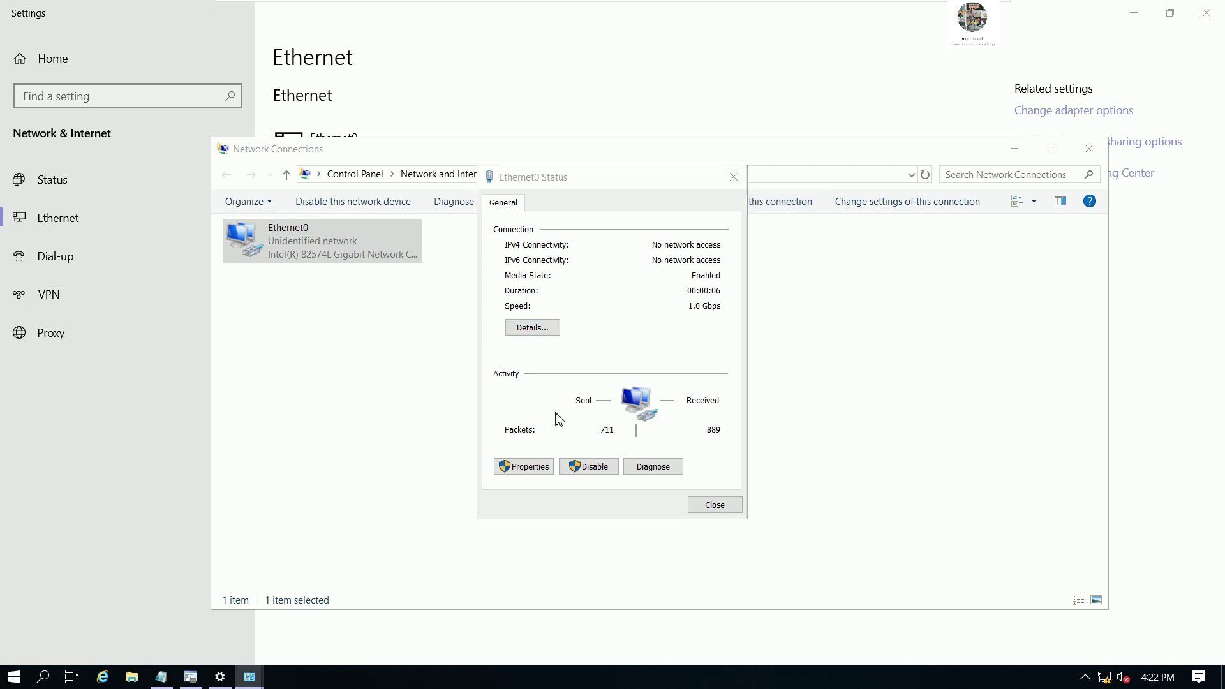
# Step: Set Ethernet0's TCP/IPv4 to obtain both the IP address and DNS server address automatically, and close the network windows
pyautogui.click(523, 466)
pyautogui.doubleClick(659, 372)
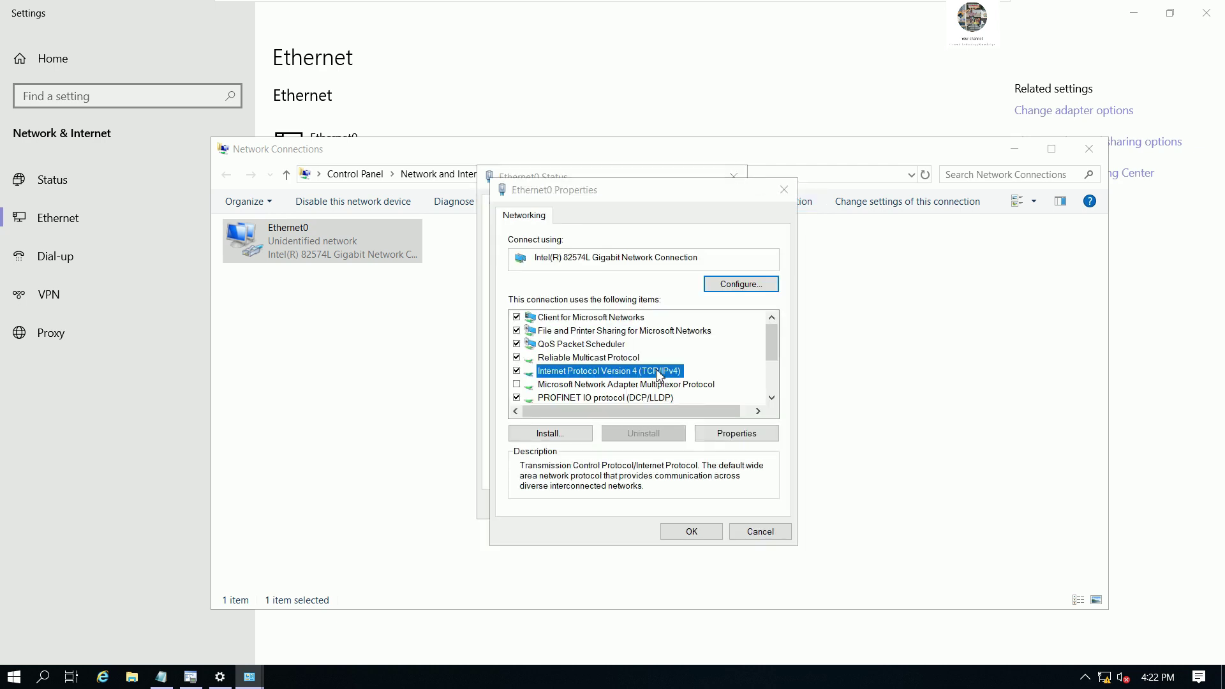
pyautogui.click(612, 348)
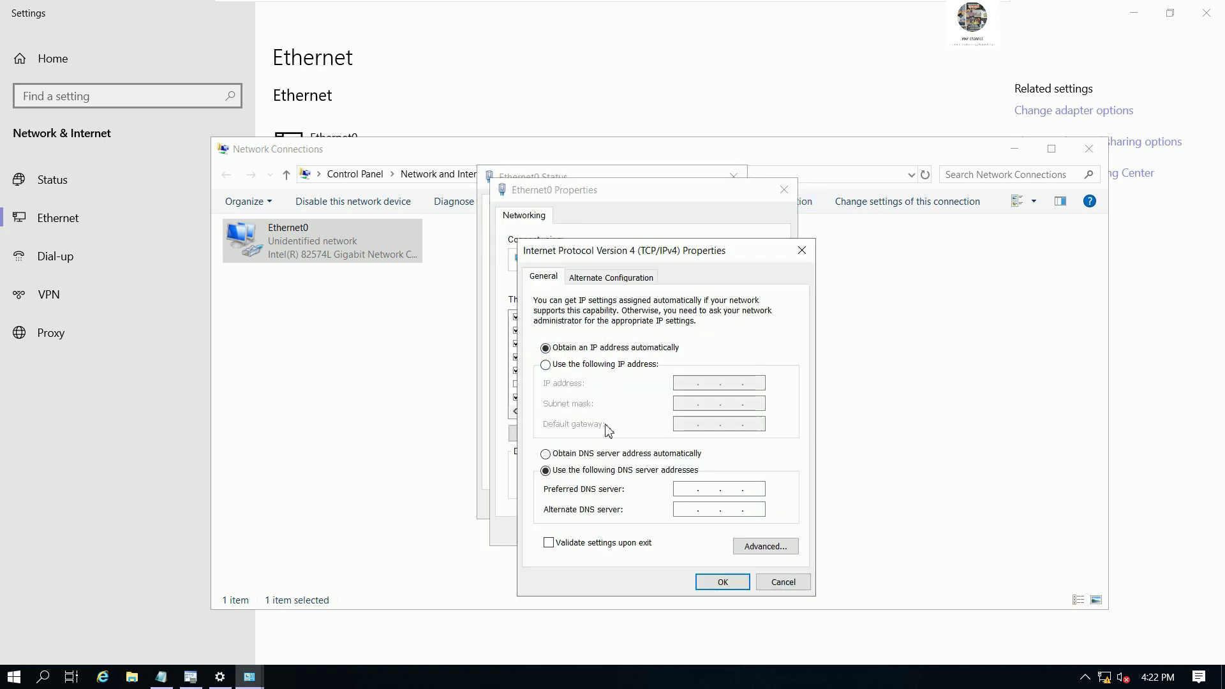
pyautogui.click(605, 454)
pyautogui.click(710, 581)
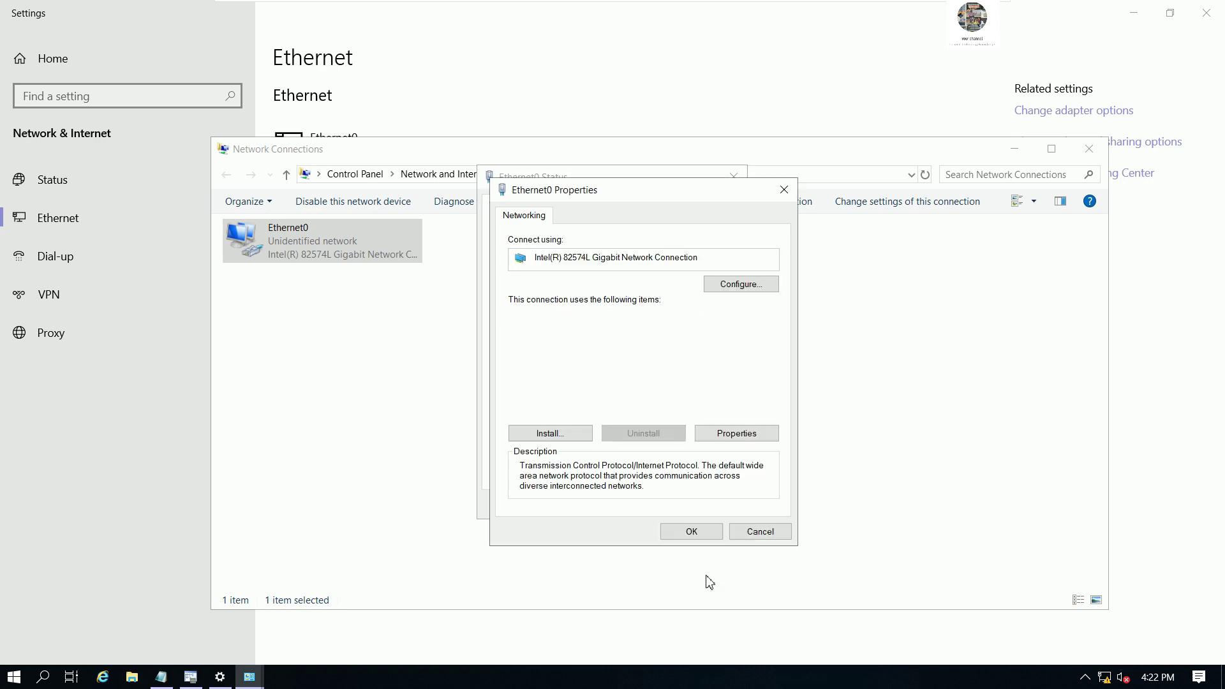
pyautogui.click(687, 531)
pyautogui.click(716, 504)
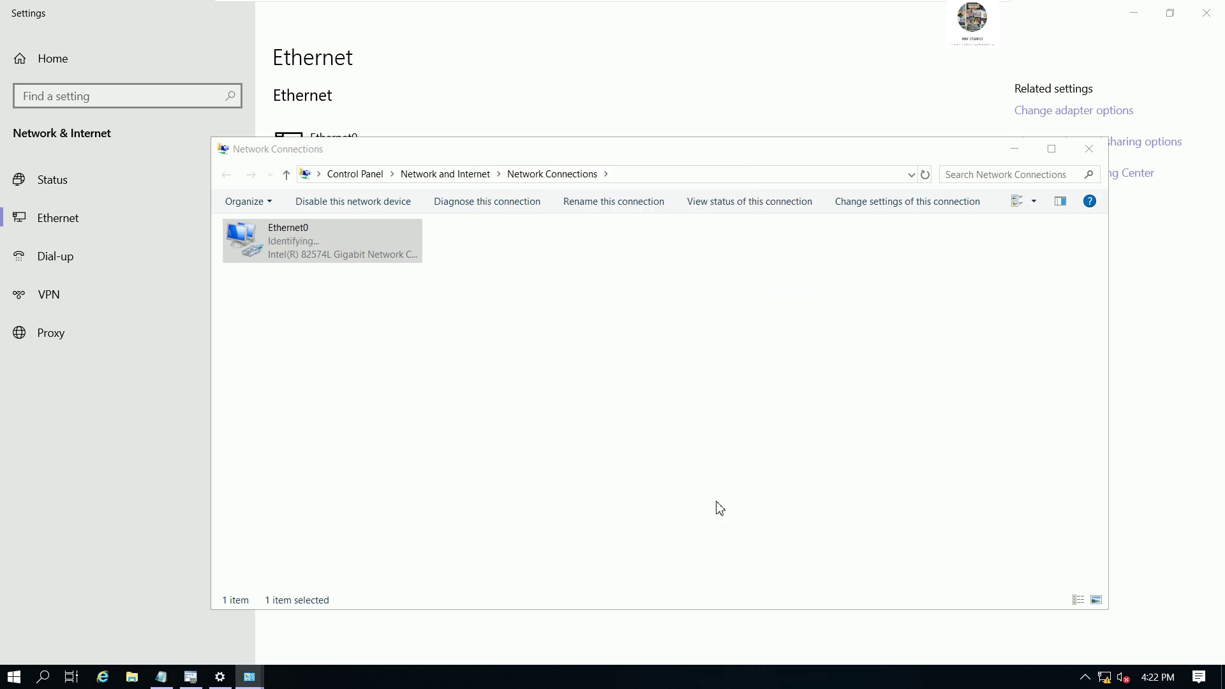
pyautogui.click(1089, 148)
pyautogui.click(1220, 18)
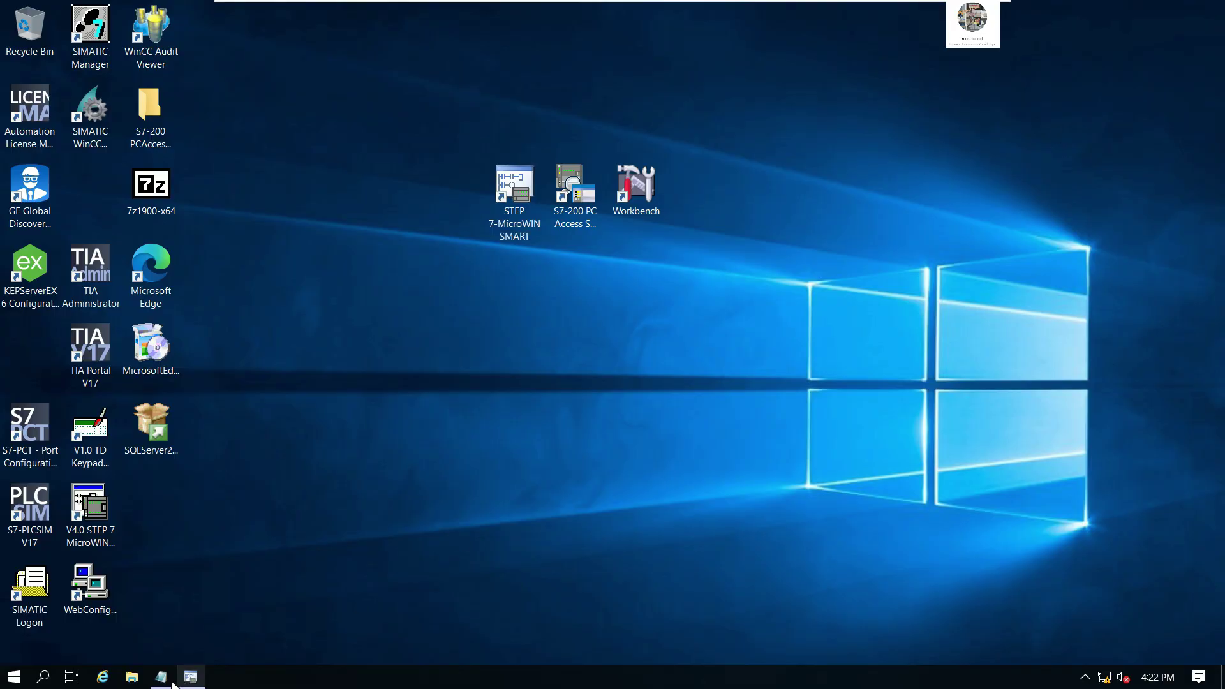
# Step: Switch back to STEP 7-Micro/WIN SMART and select the empty cell in row 2, column 4 of ladder Network 1
pyautogui.click(190, 676)
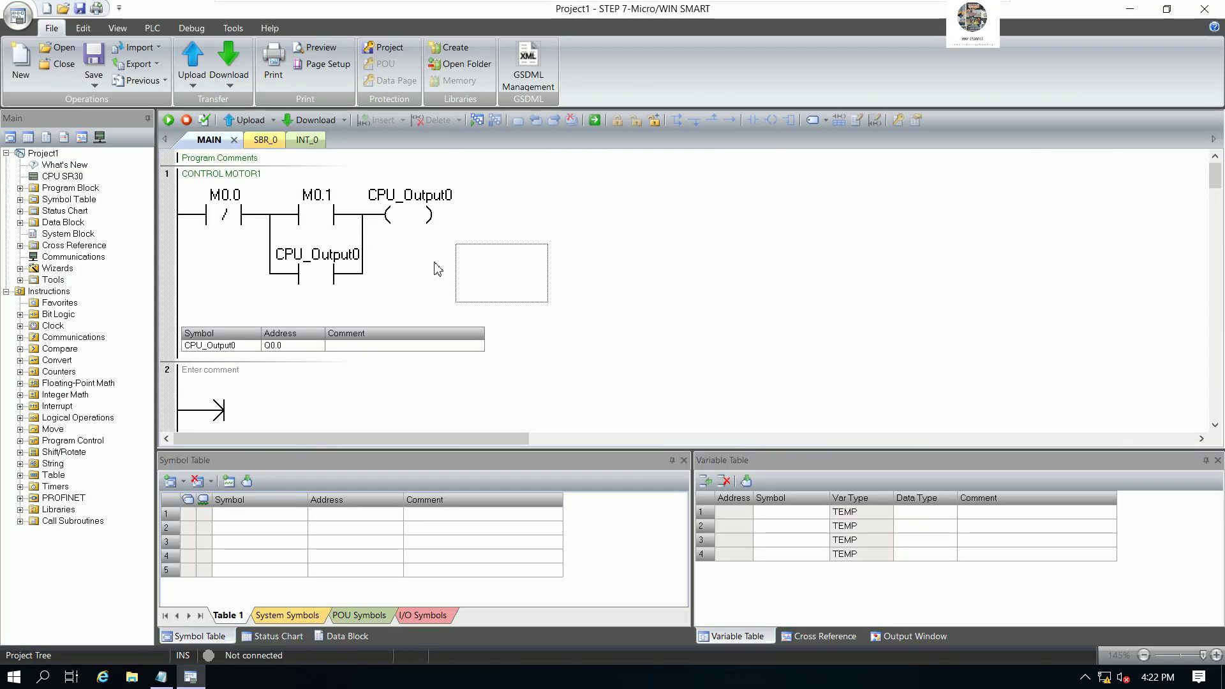
pyautogui.click(437, 268)
pyautogui.click(470, 267)
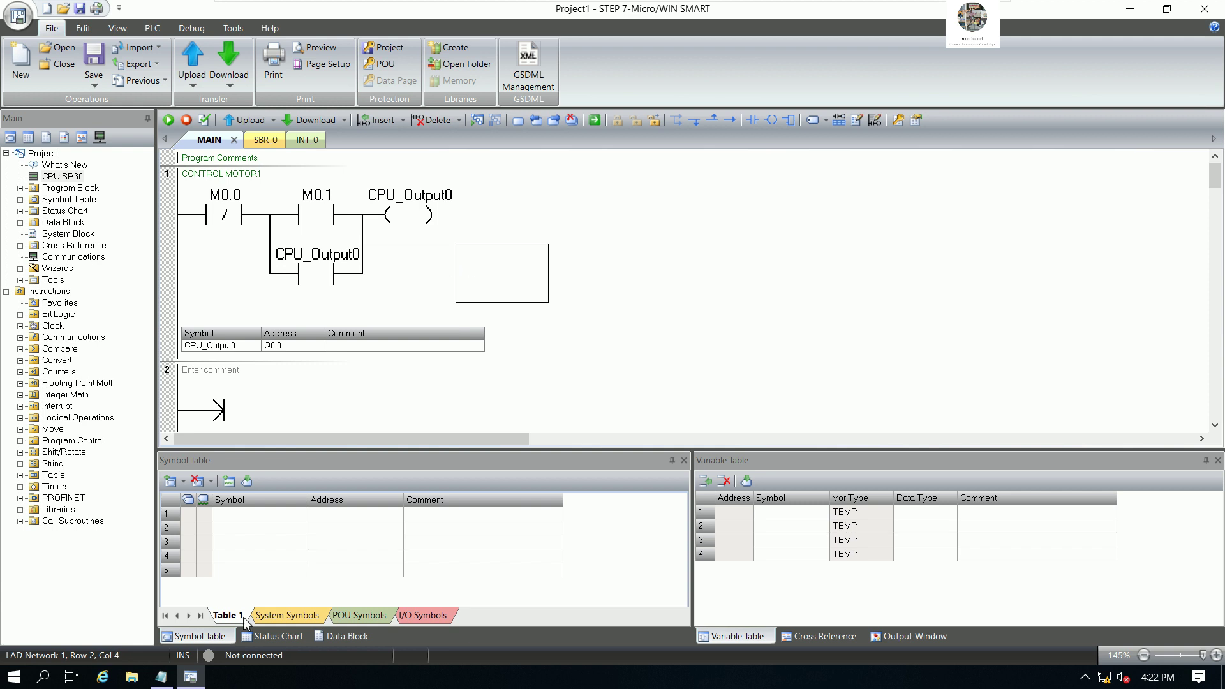
# Step: Switch to the Notepad notes, append "then check the communication between PC and PLC" to the last line, and minimize Notepad
pyautogui.click(161, 676)
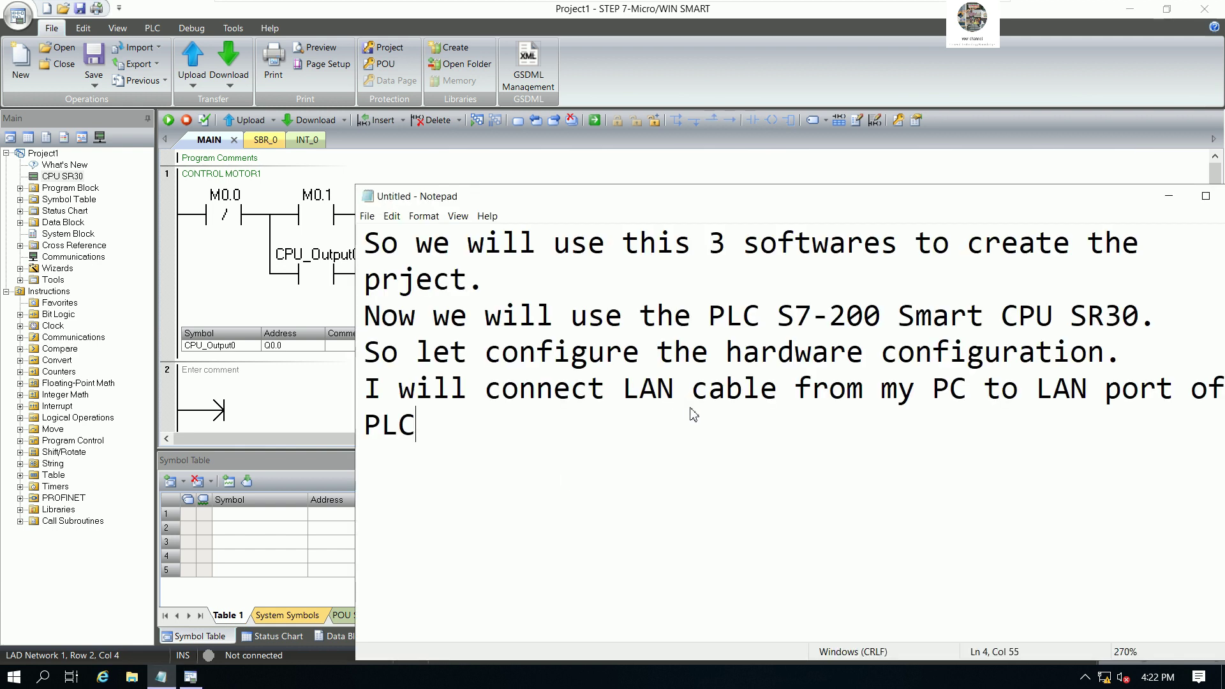
pyautogui.write('then c')
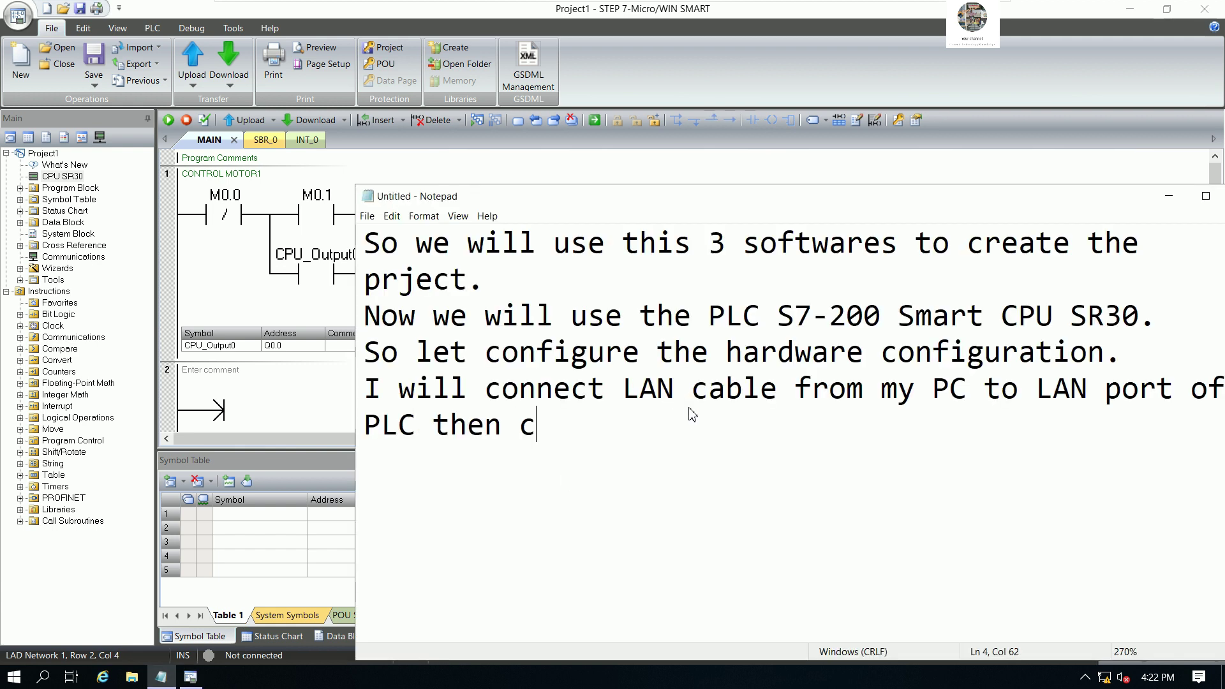
pyautogui.write('heck the compuu')
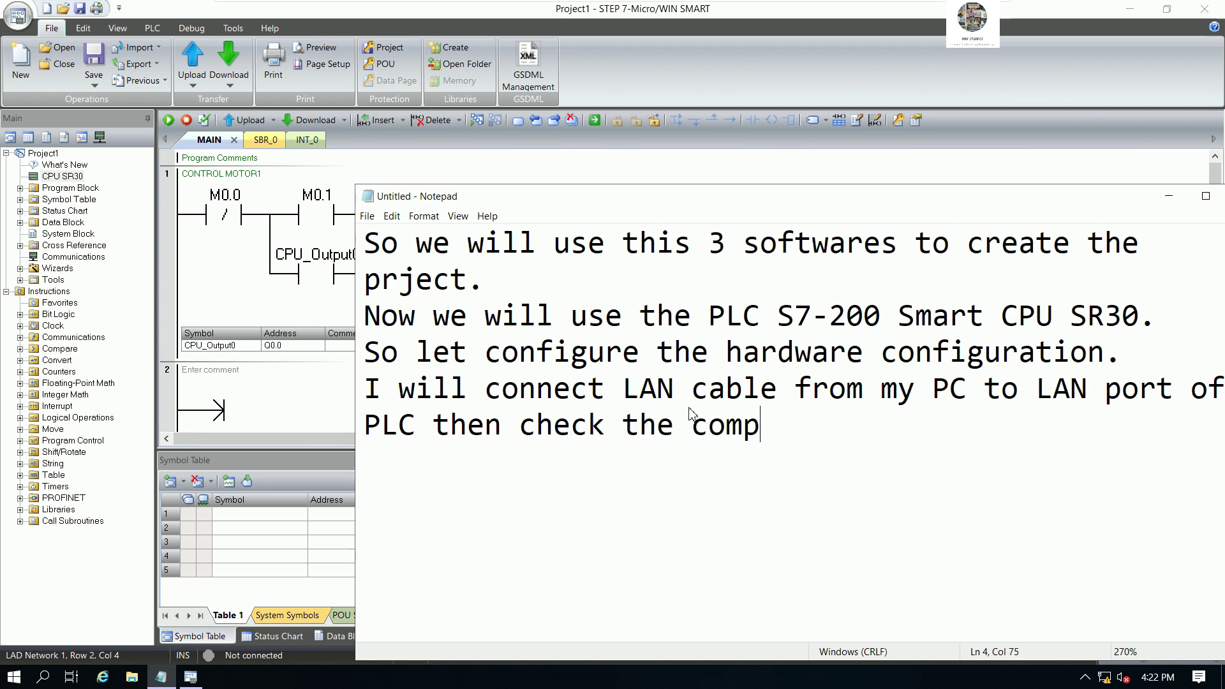
pyautogui.press('BackSpace')
pyautogui.press('BackSpace')
pyautogui.press('BackSpace')
pyautogui.write('munication b')
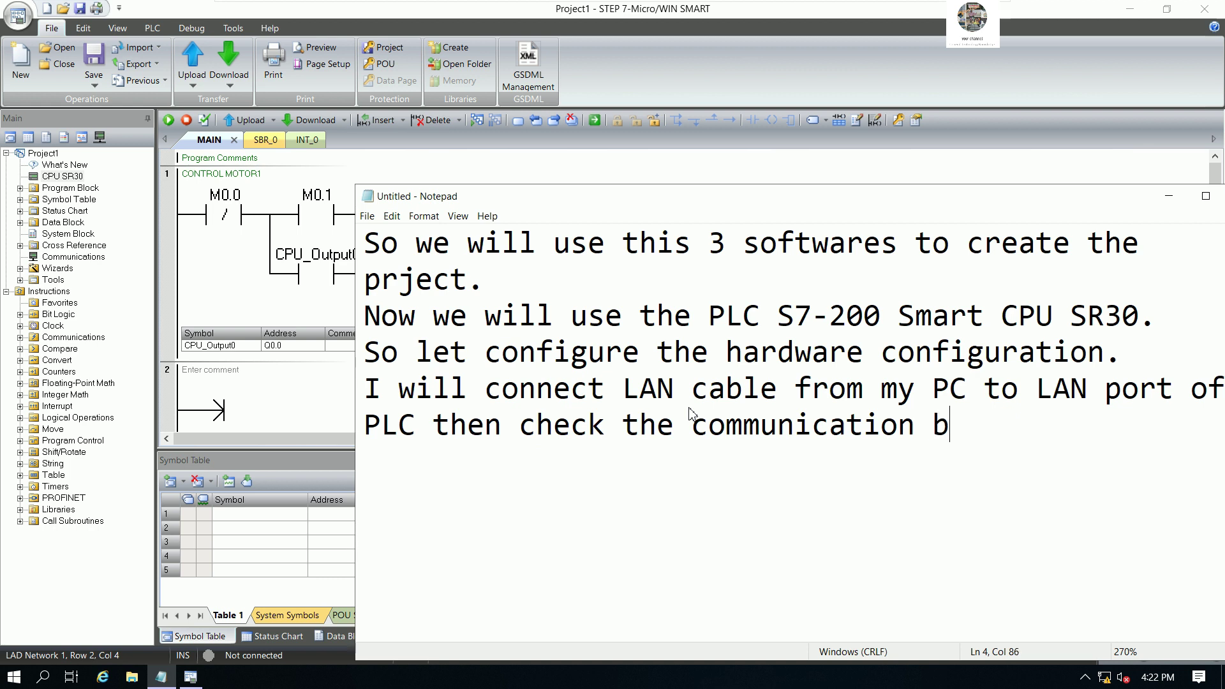
pyautogui.write('etween PC ')
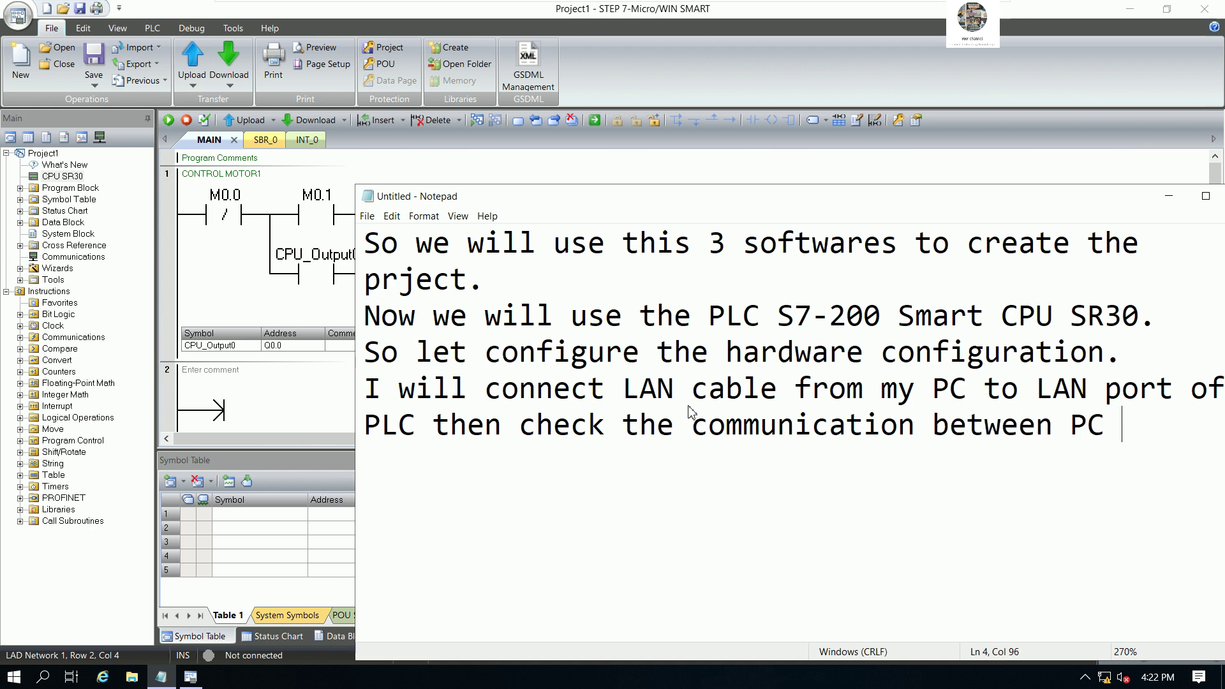
pyautogui.write('and PLC')
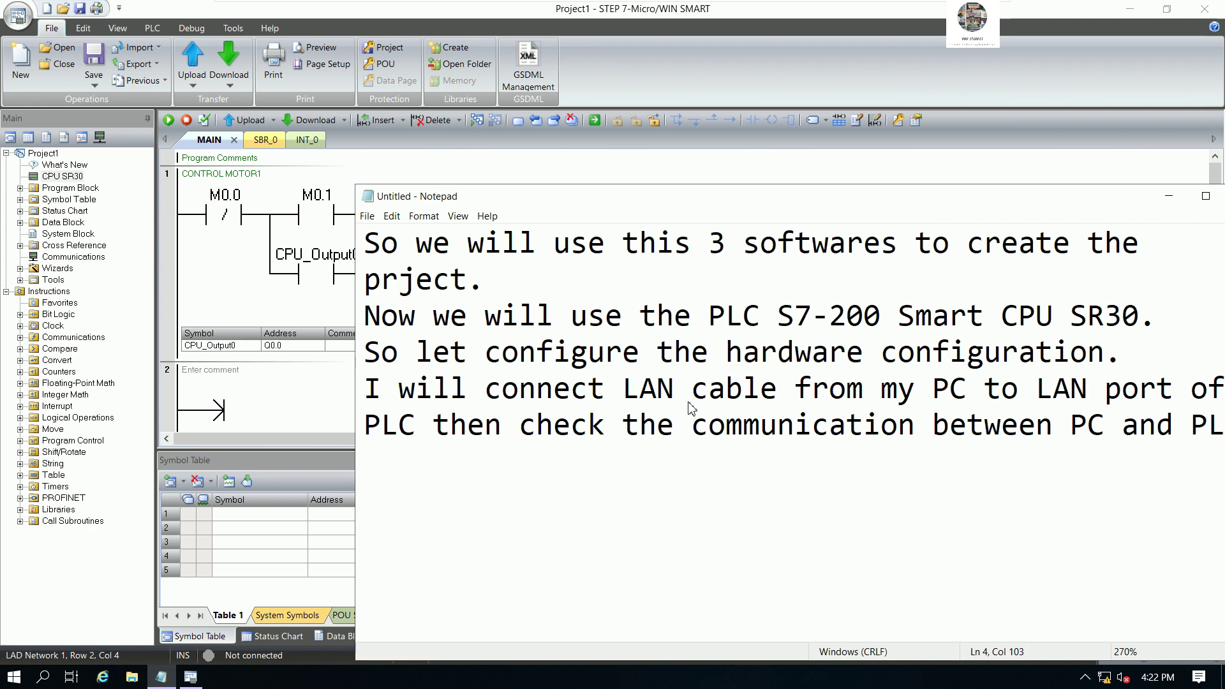
pyautogui.write('C')
pyautogui.press('BackSpace')
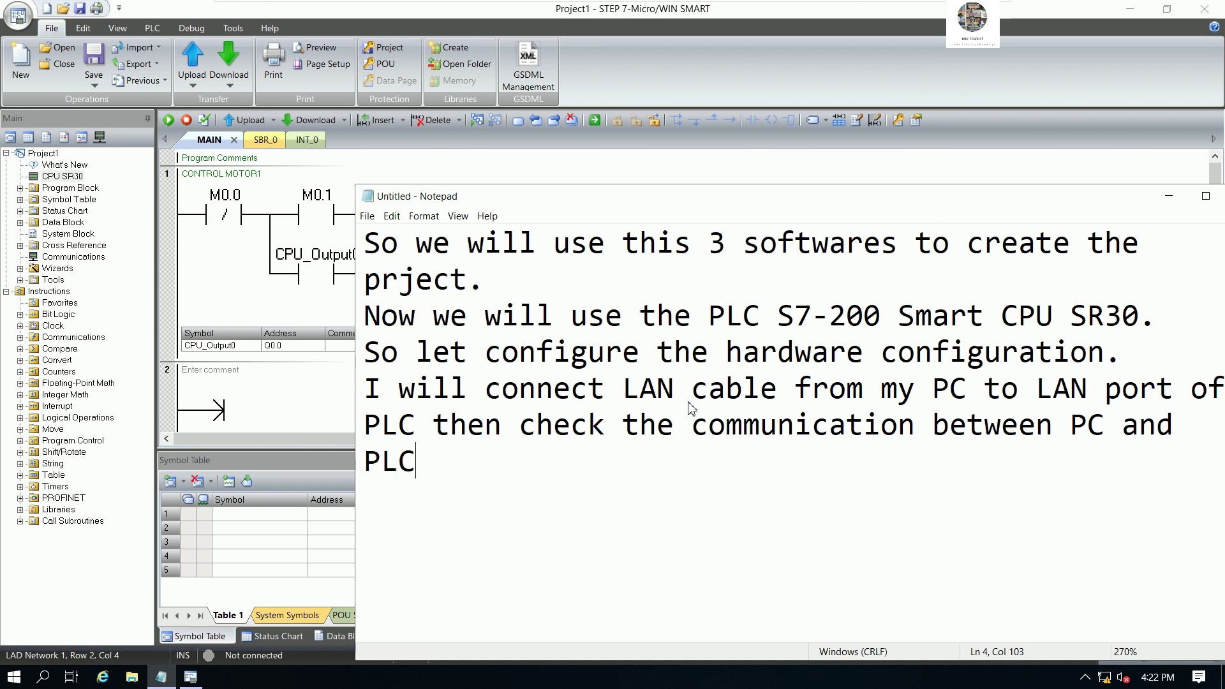
pyautogui.click(1169, 196)
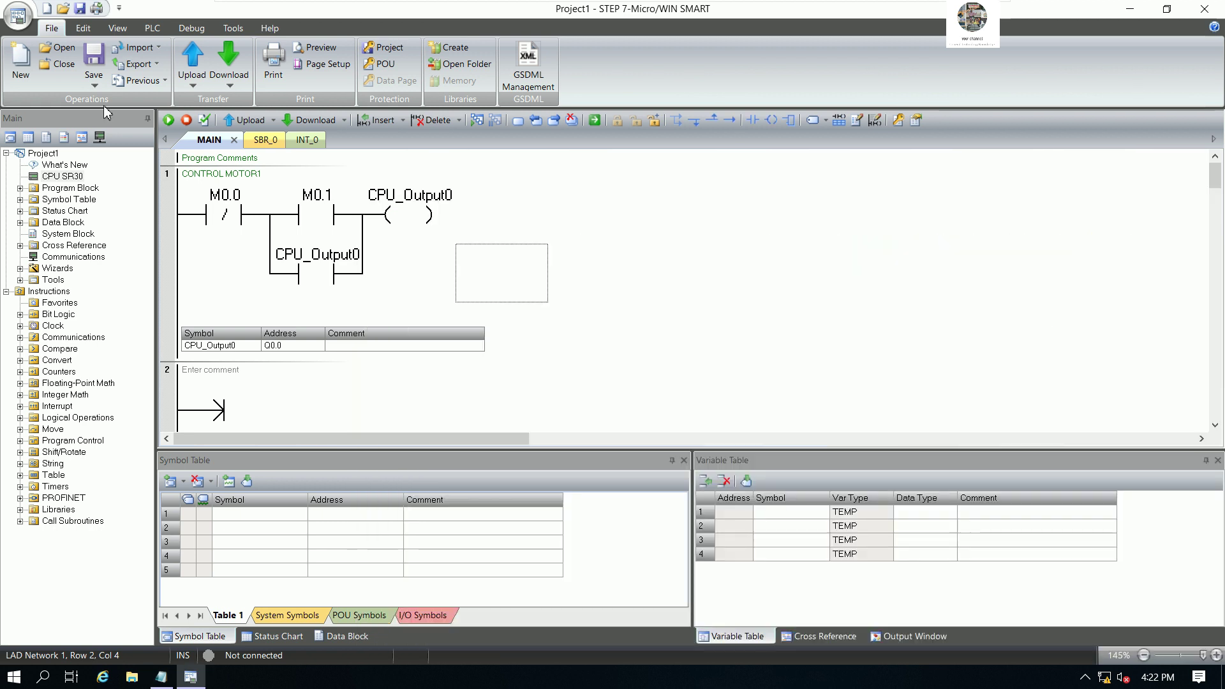
# Step: Open the project's Communications dialog and find the CPU through the interface Intel(R) 82574L Gigabit Network Connection.TCPIP.Auto.1
pyautogui.rightClick(88, 261)
pyautogui.click(107, 268)
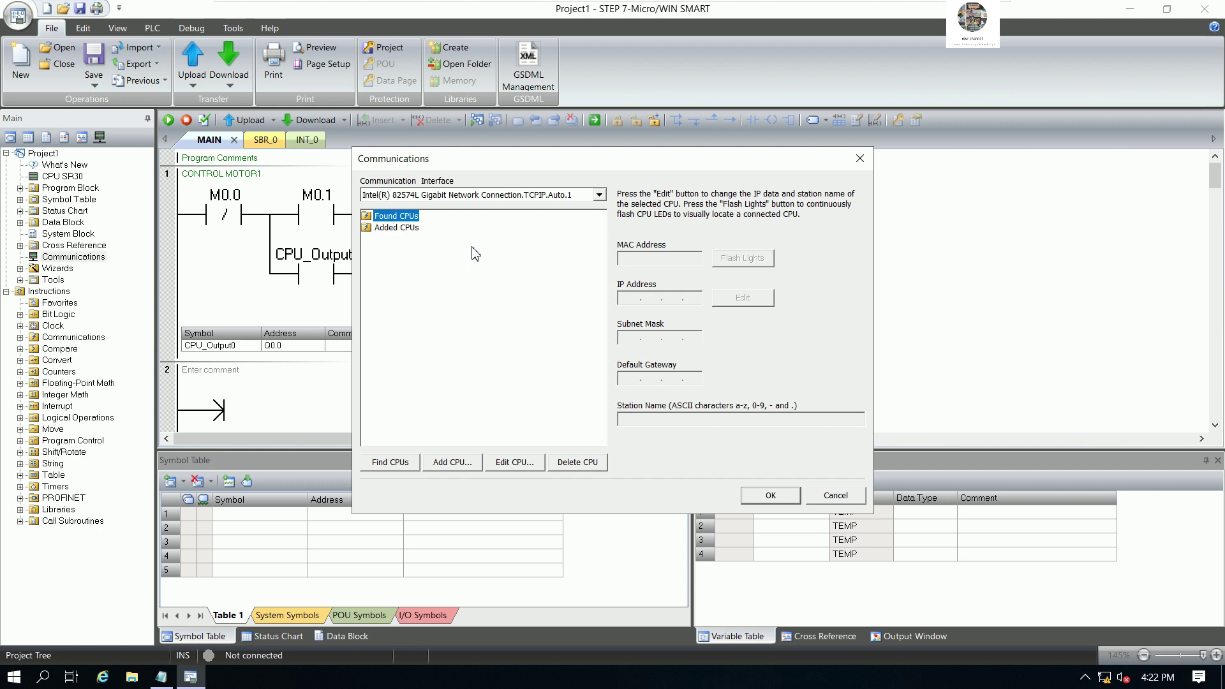
pyautogui.click(600, 195)
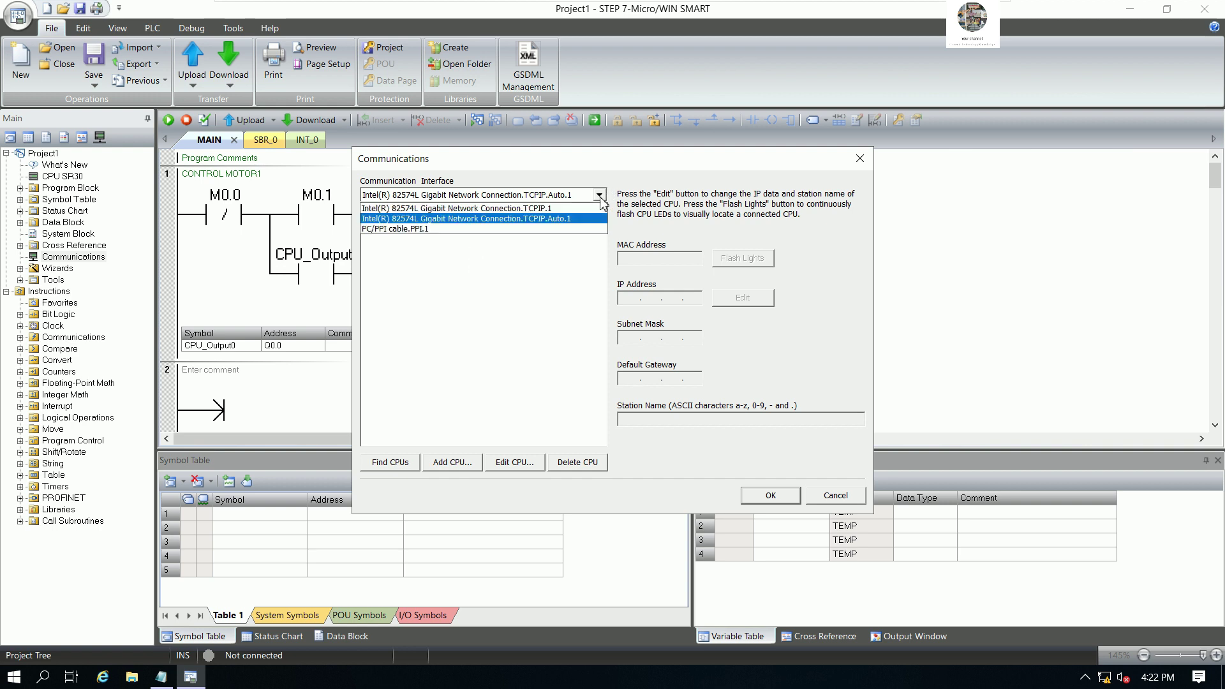
pyautogui.click(536, 220)
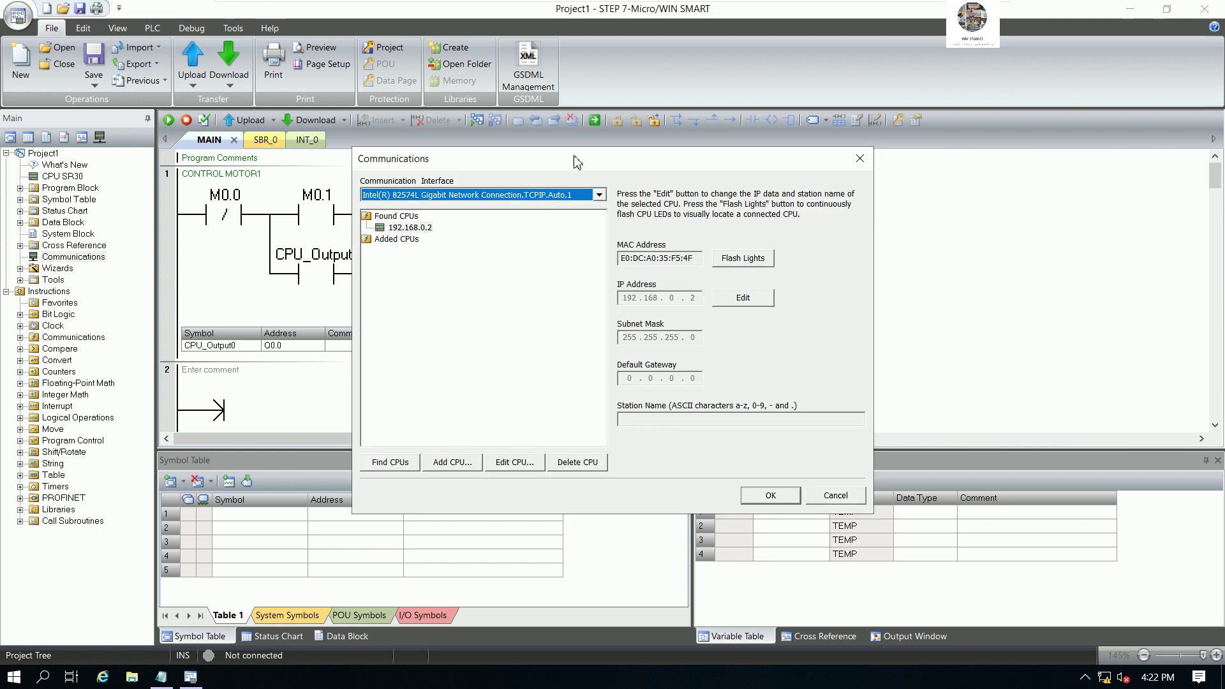
pyautogui.moveTo(578, 161); pyautogui.dragTo(558, 17)
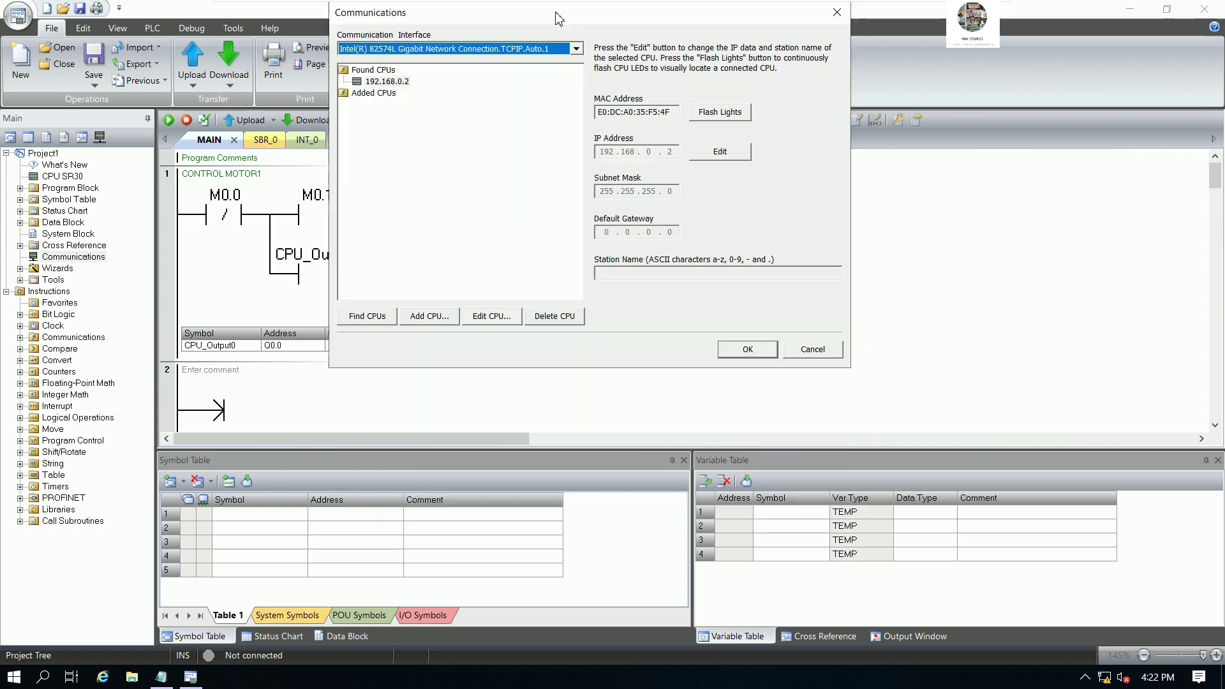
# Step: Switch to Notepad, append ". Now it detected one CPU has Ip address 192.168.0.2" to the notes, and move and widen the window
pyautogui.click(161, 677)
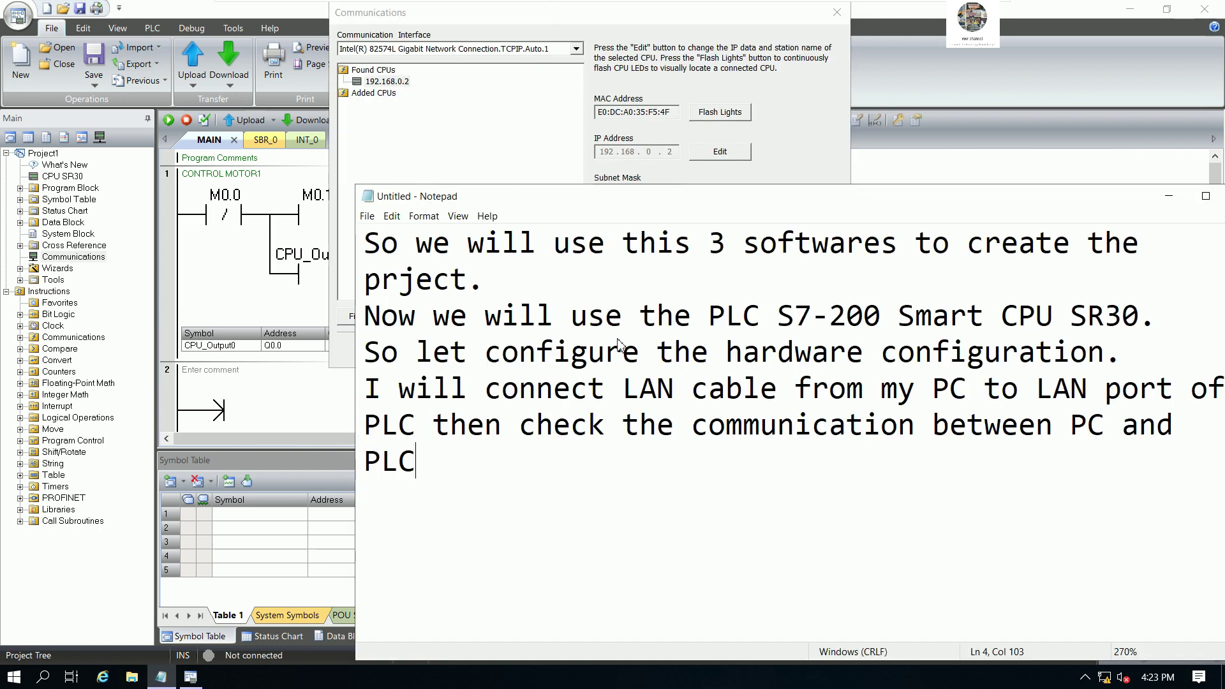
pyautogui.moveTo(664, 197); pyautogui.dragTo(572, 229)
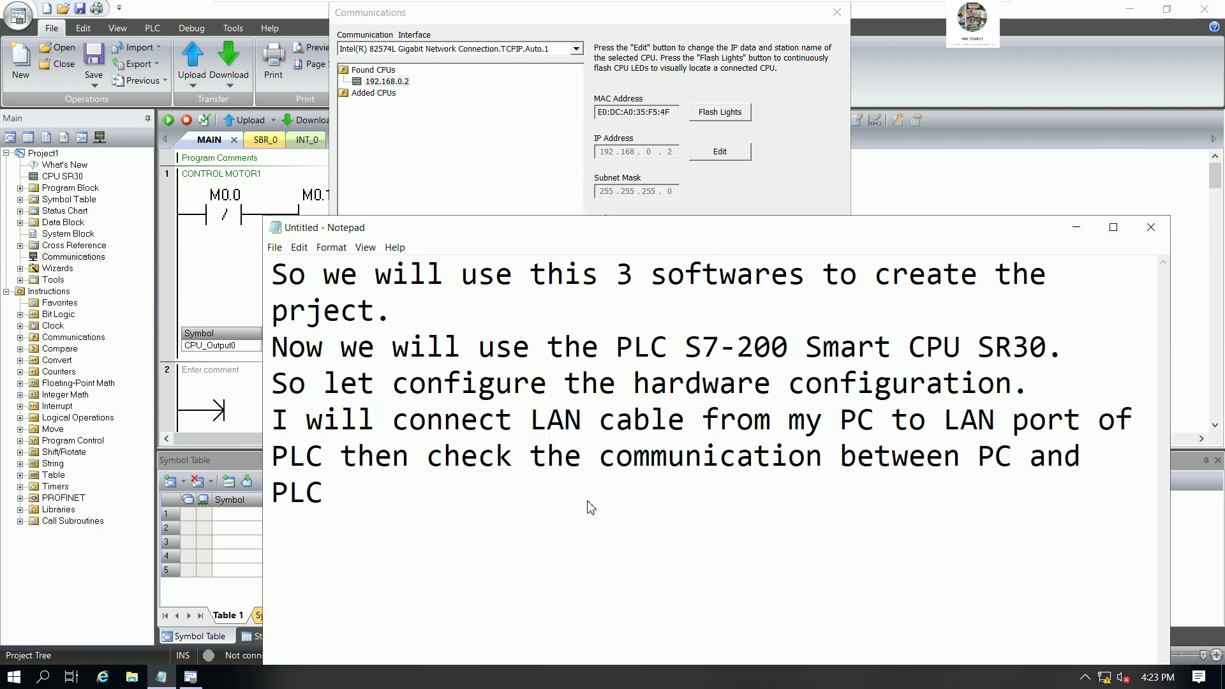
pyautogui.write('. Now it d')
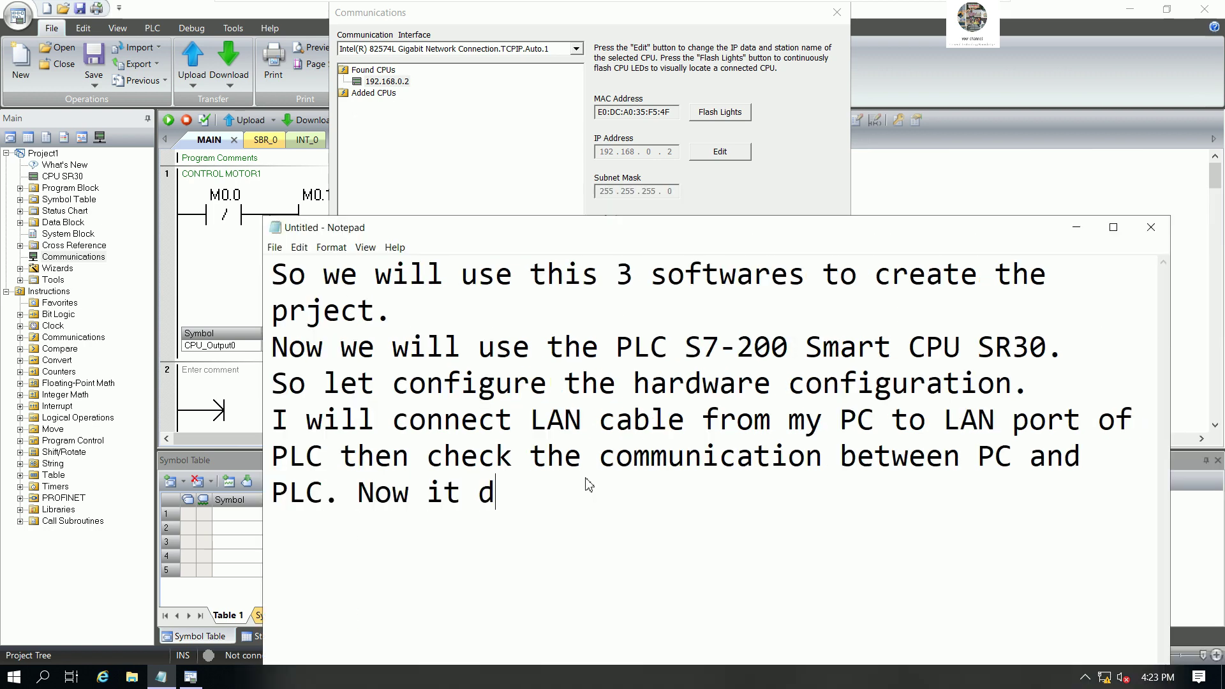
pyautogui.write('etecte')
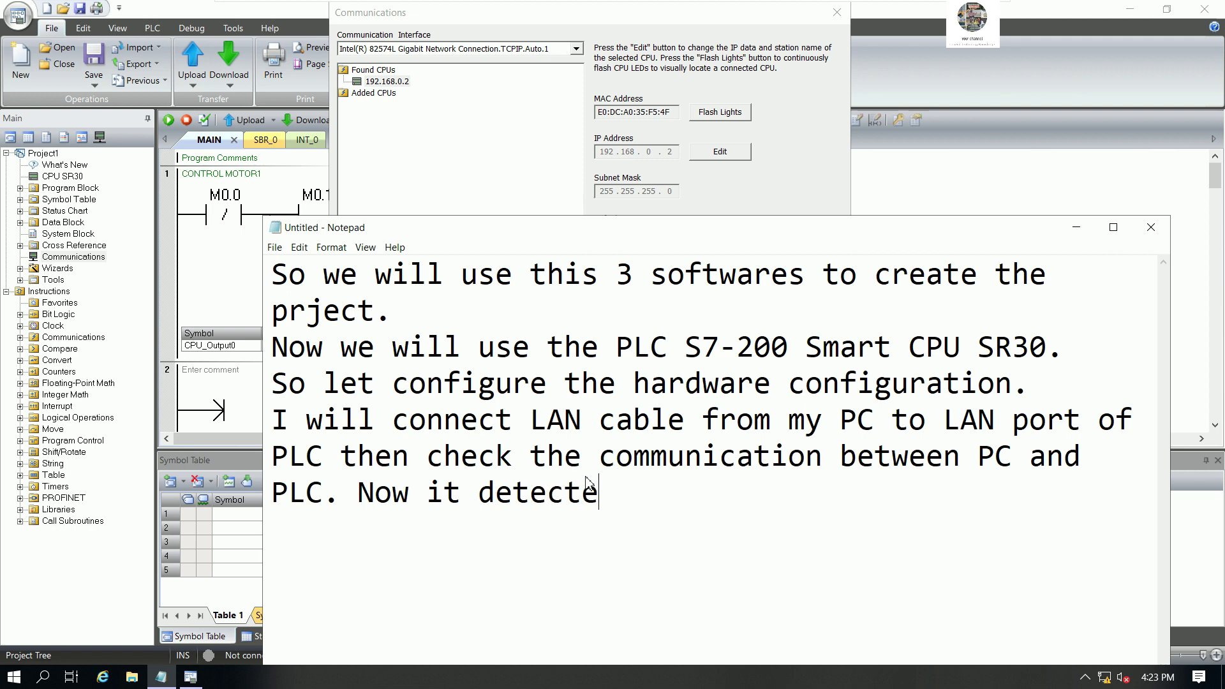
pyautogui.write('d on e CPU')
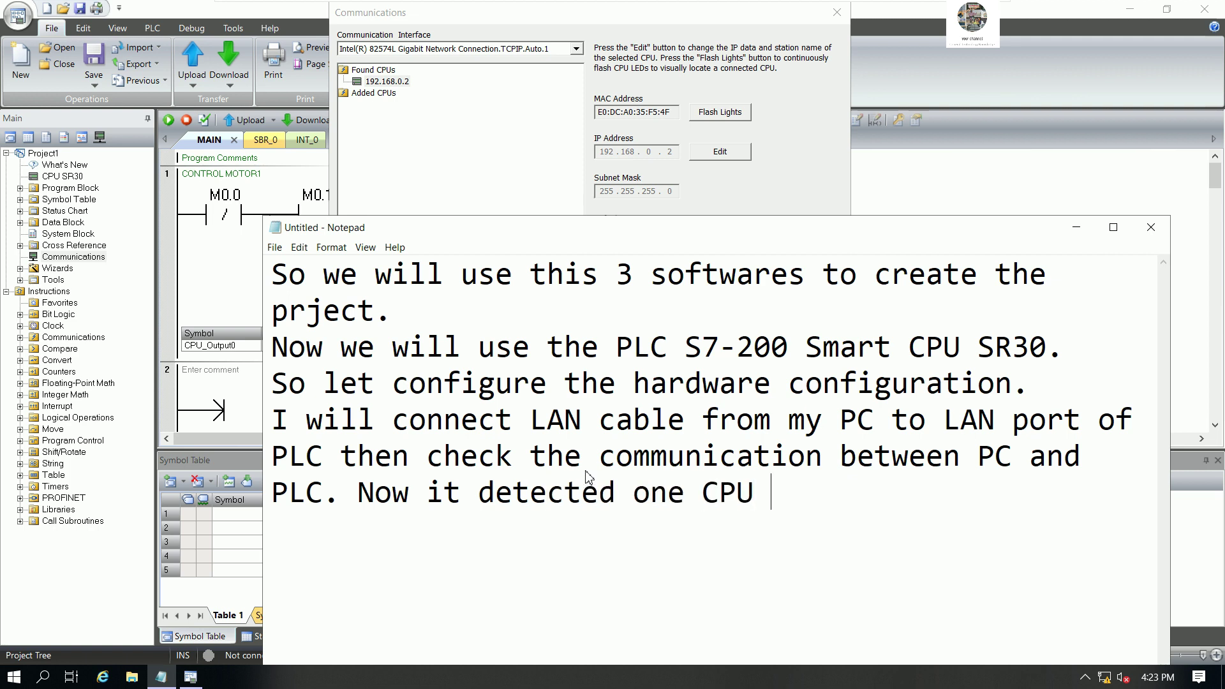
pyautogui.write(' has Ip')
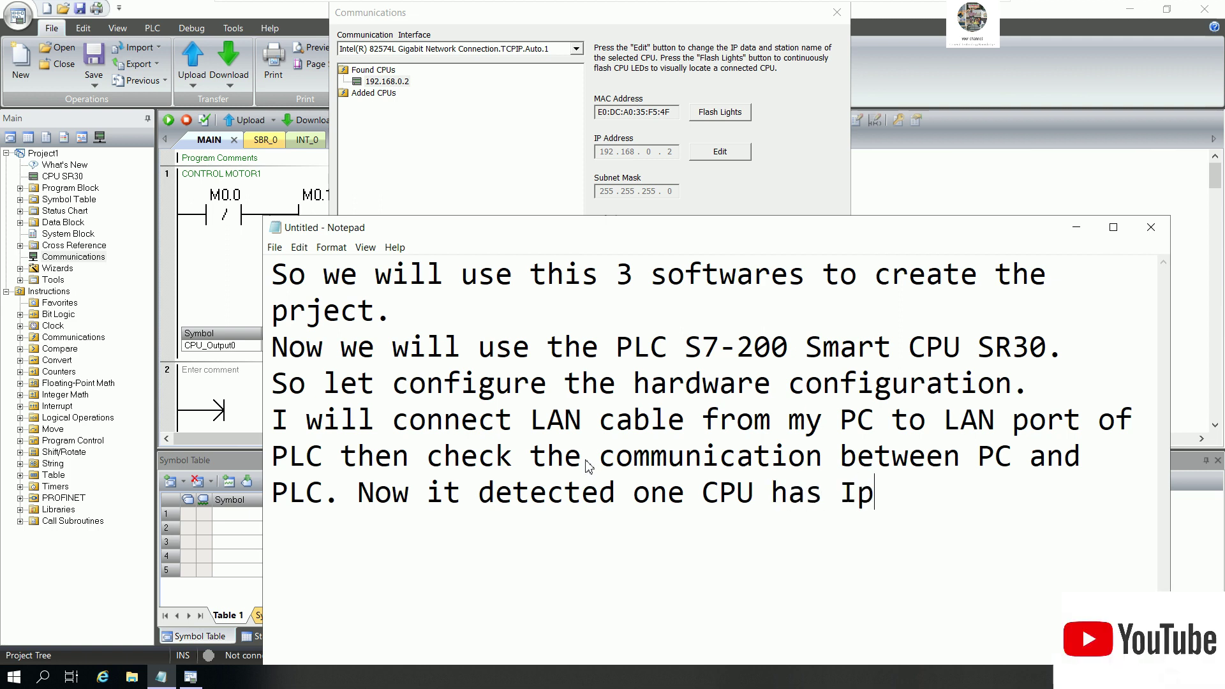
pyautogui.write(' addre')
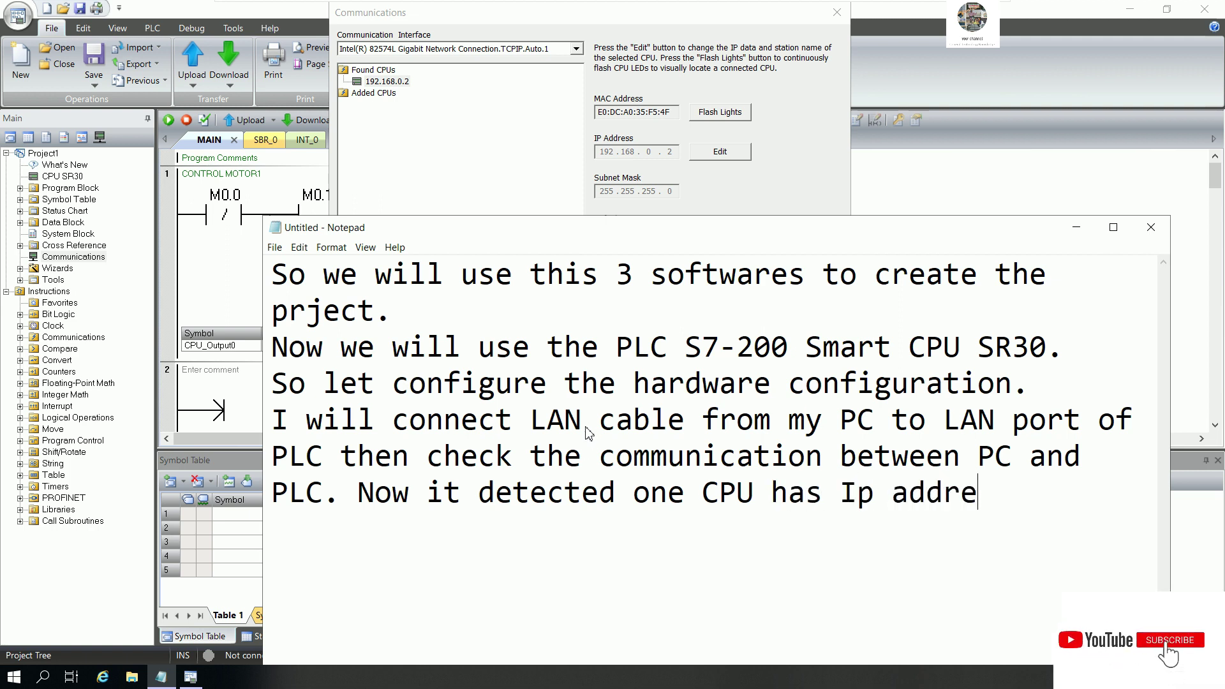
pyautogui.write('ss 192.')
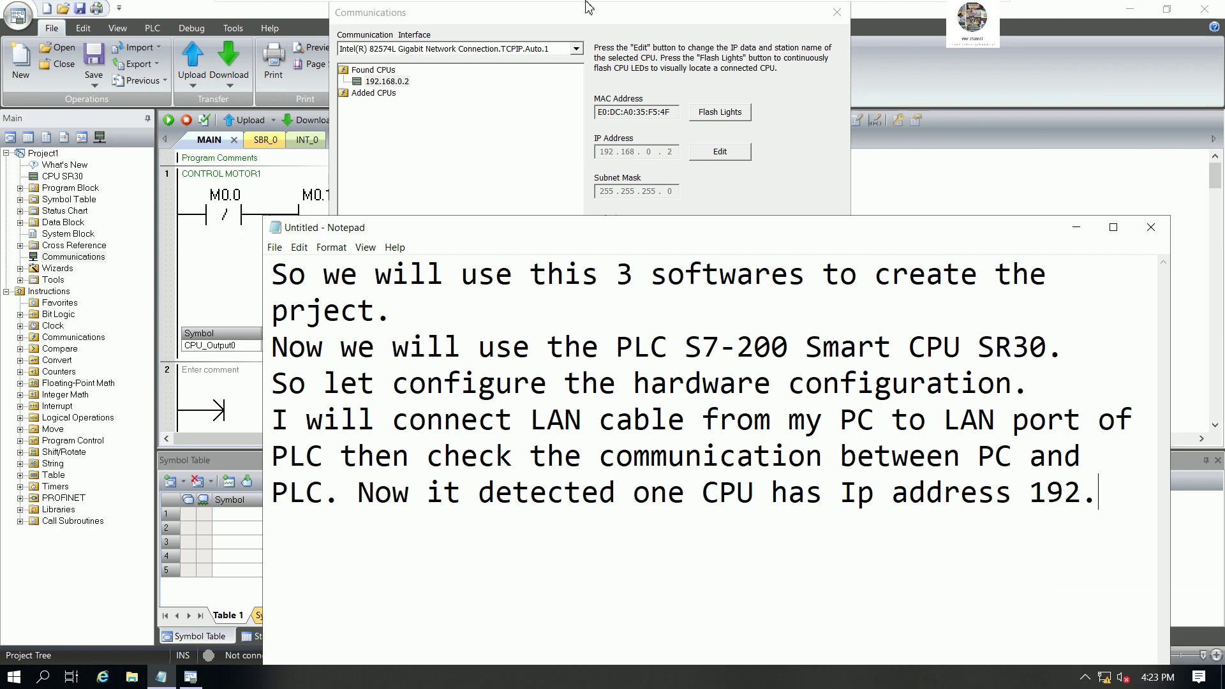
pyautogui.moveTo(588, 6)
pyautogui.write('168')
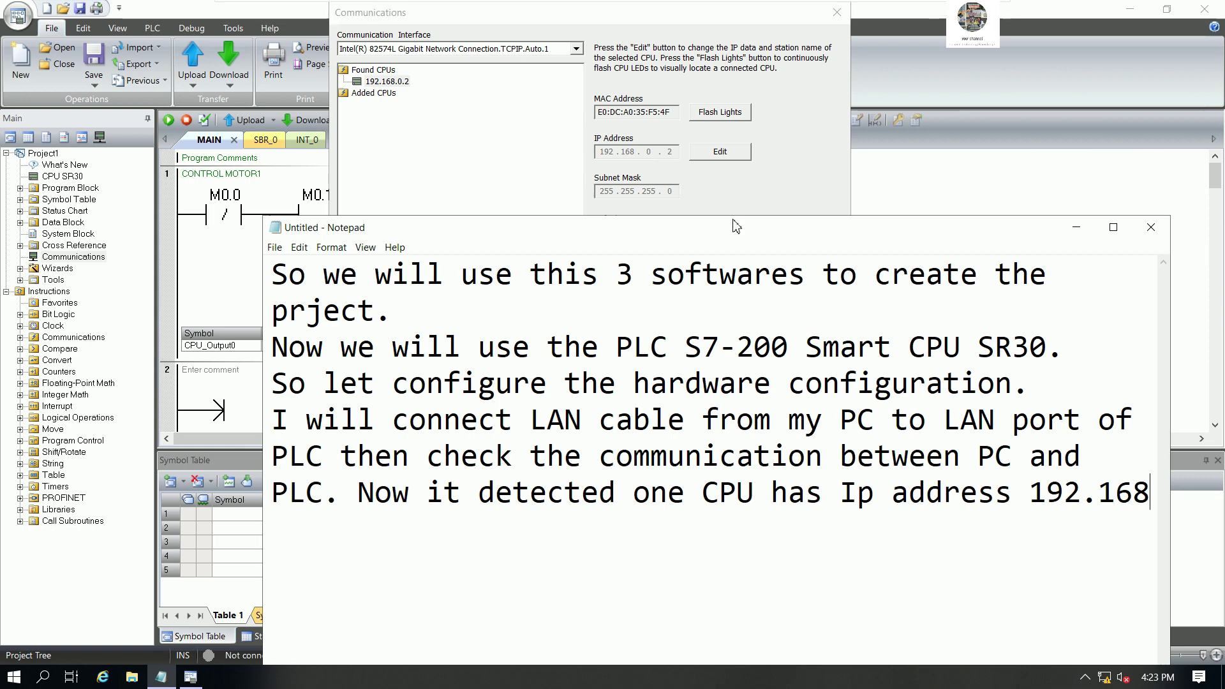
pyautogui.moveTo(723, 239); pyautogui.dragTo(611, 191)
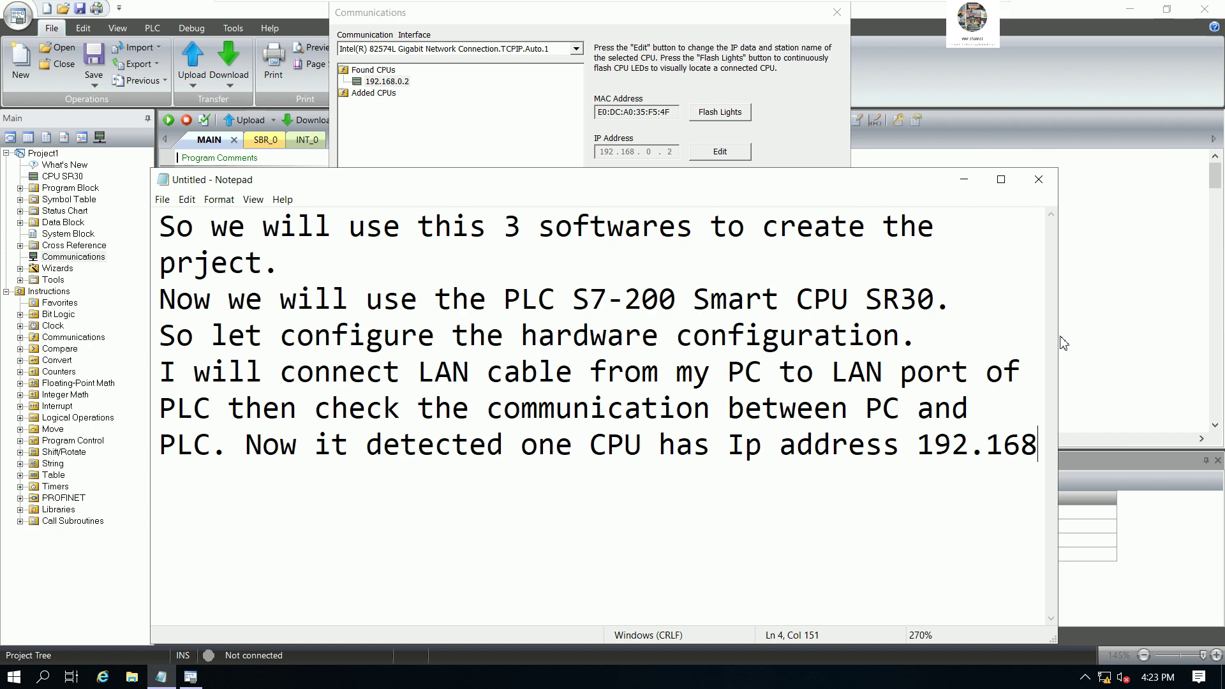
pyautogui.moveTo(1060, 345); pyautogui.dragTo(1160, 346)
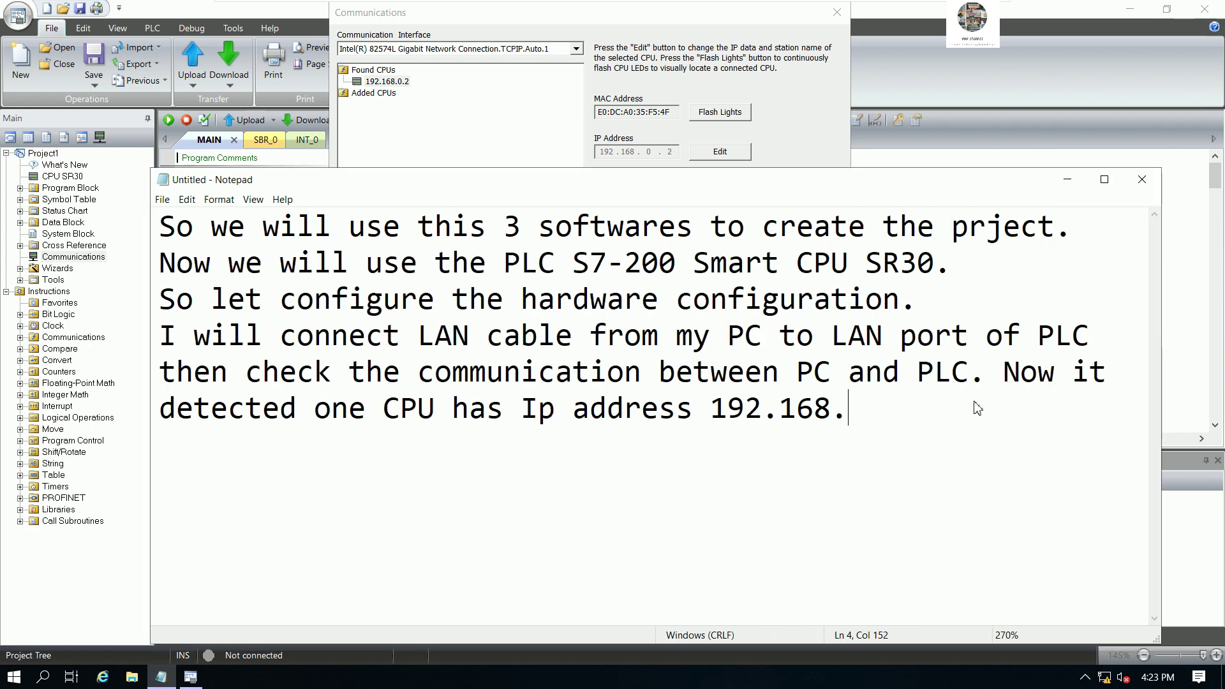
pyautogui.write('0.2')
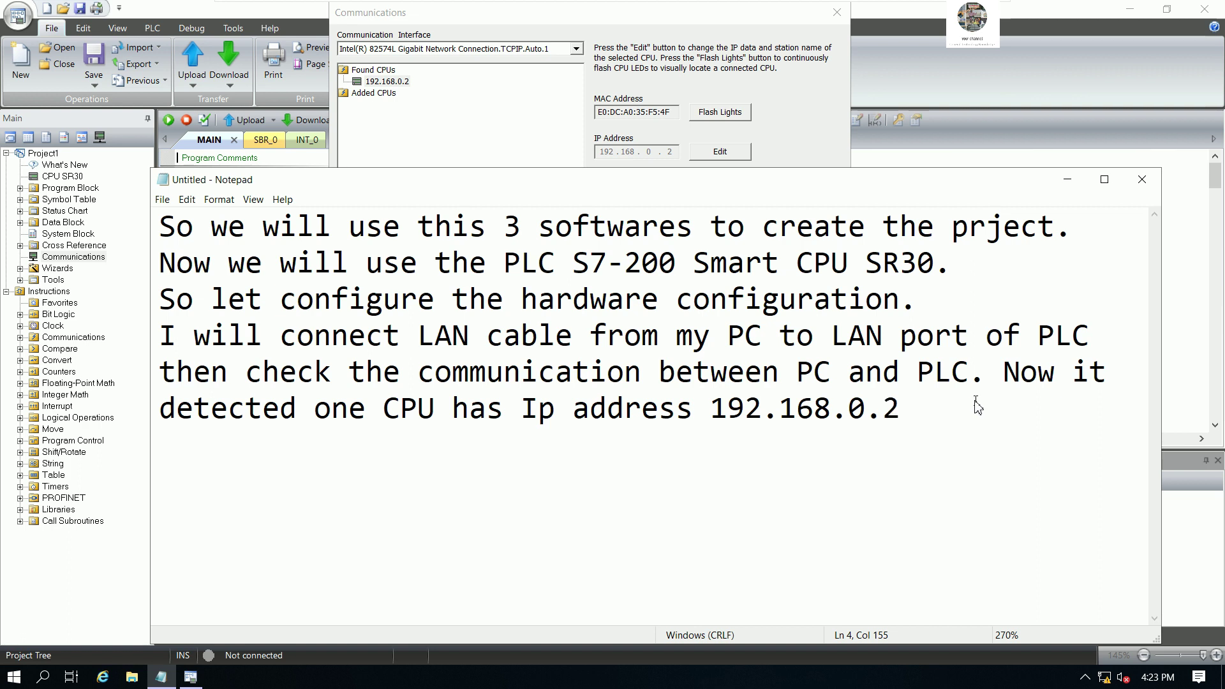
# Step: Append "then we can set the manual IP address of our computer as:192.268.0.3" to the notes and minimize Notepad
pyautogui.moveTo(828, 185); pyautogui.dragTo(829, 206)
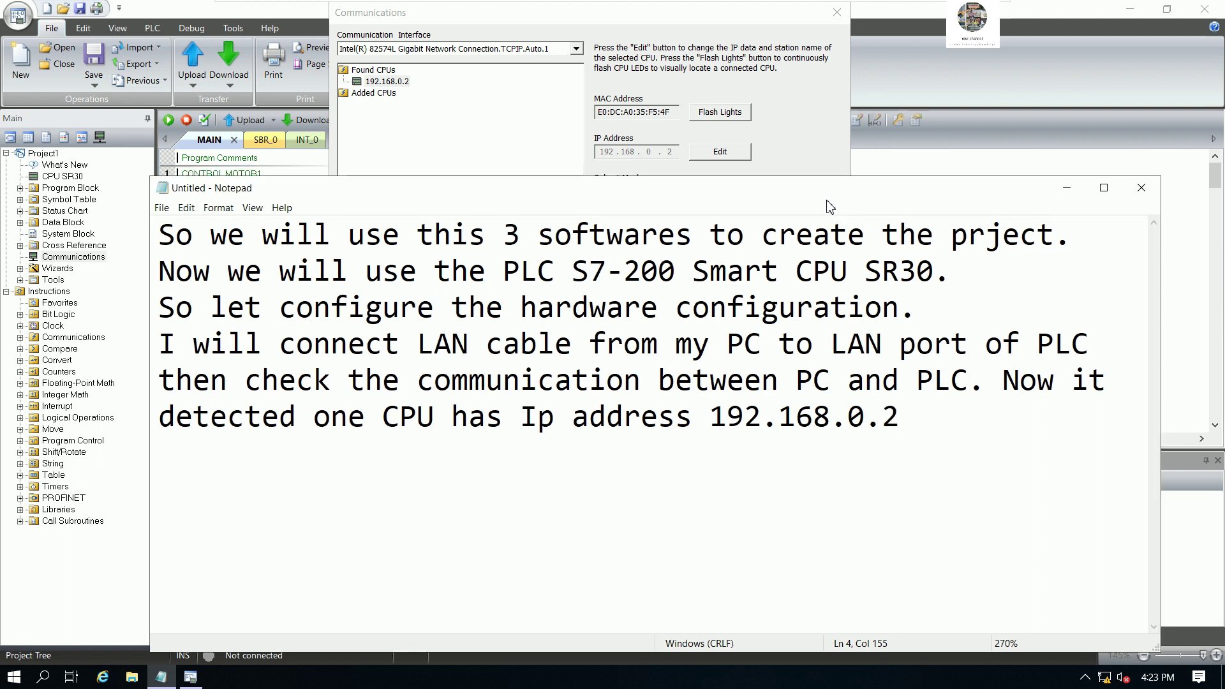
pyautogui.write('then we can')
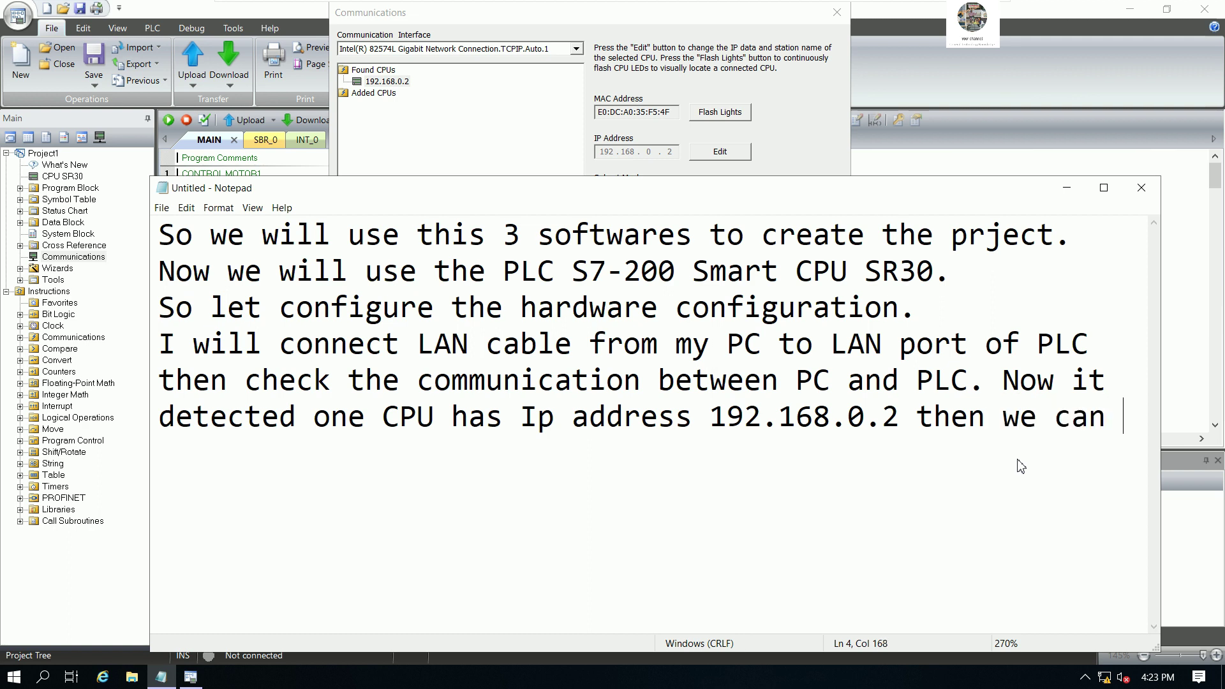
pyautogui.write(' set the manua')
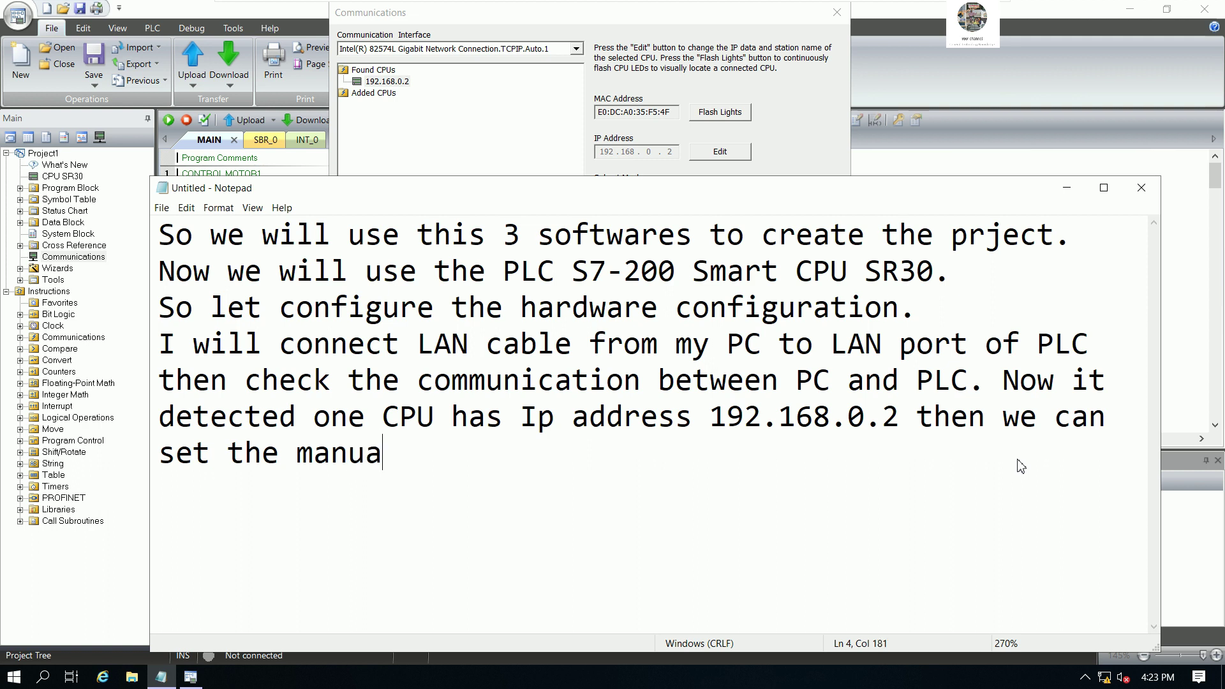
pyautogui.write('l ')
pyautogui.write('IP a')
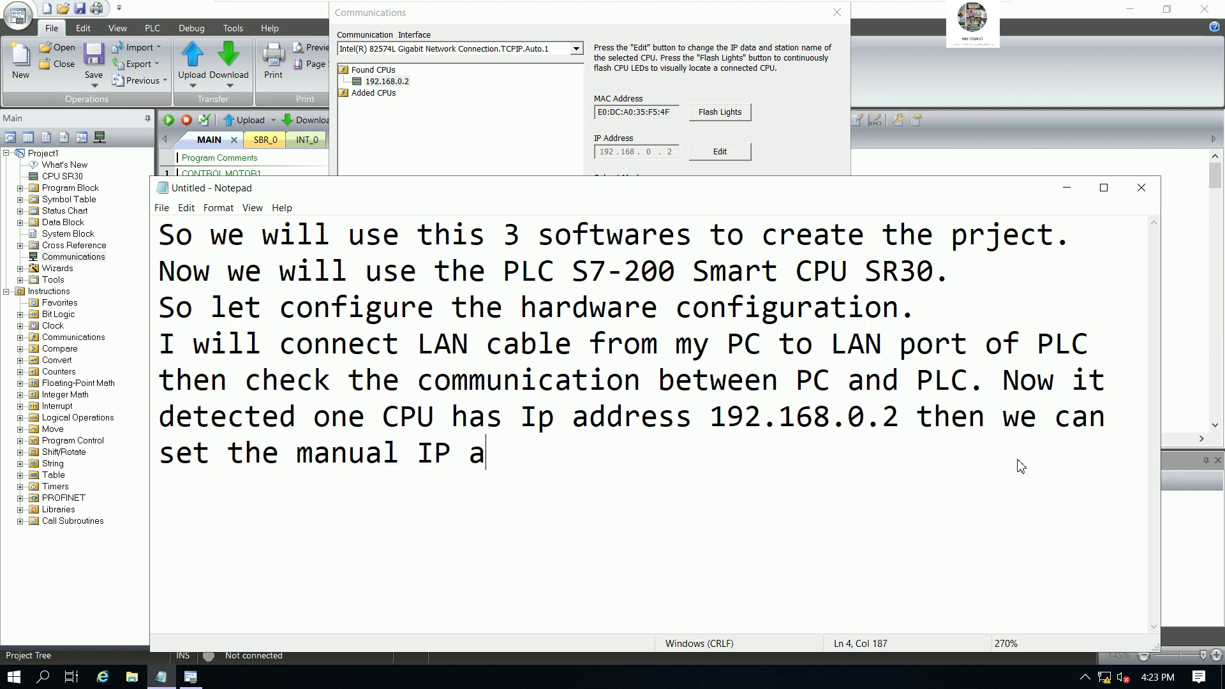
pyautogui.write('ddress or')
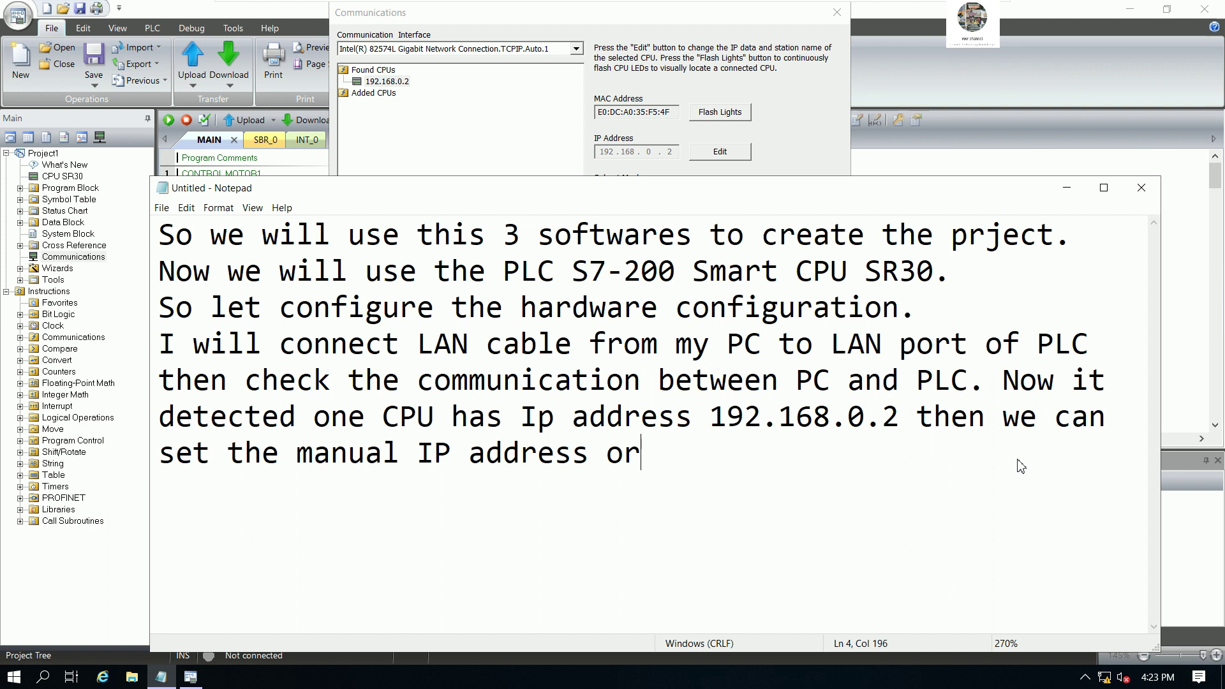
pyautogui.press('BackSpace')
pyautogui.write('f our compu')
pyautogui.write('ter ')
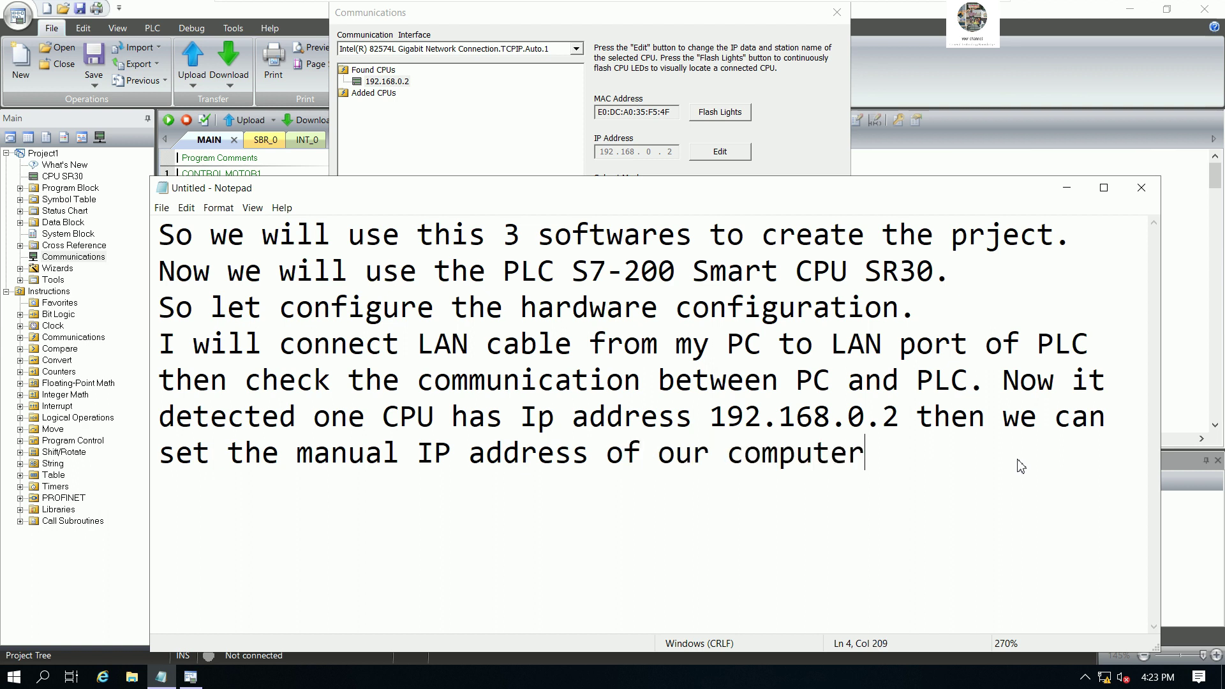
pyautogui.write('as:19')
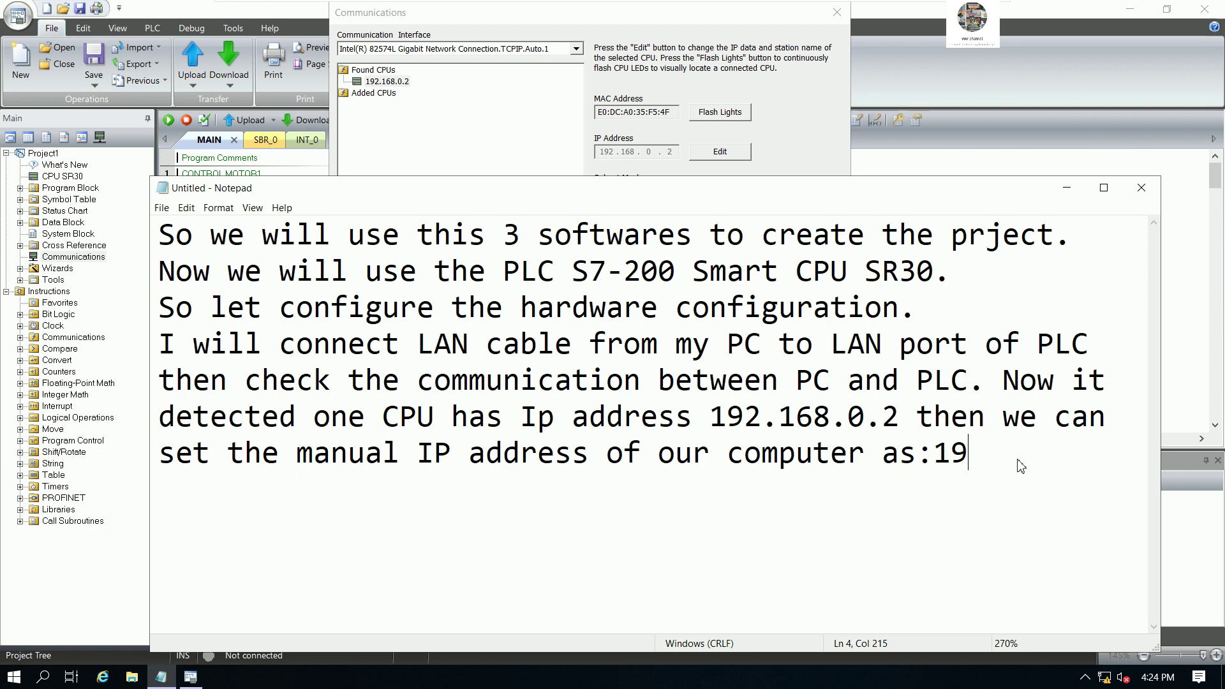
pyautogui.write('2.268')
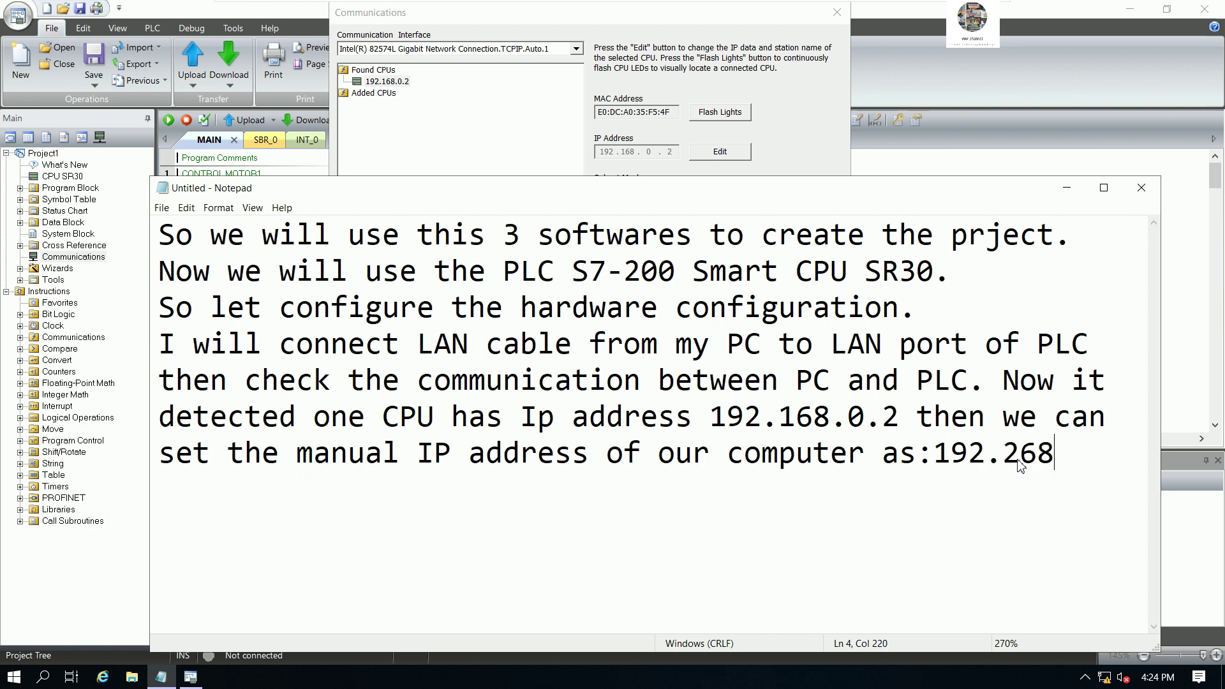
pyautogui.write('.0.3')
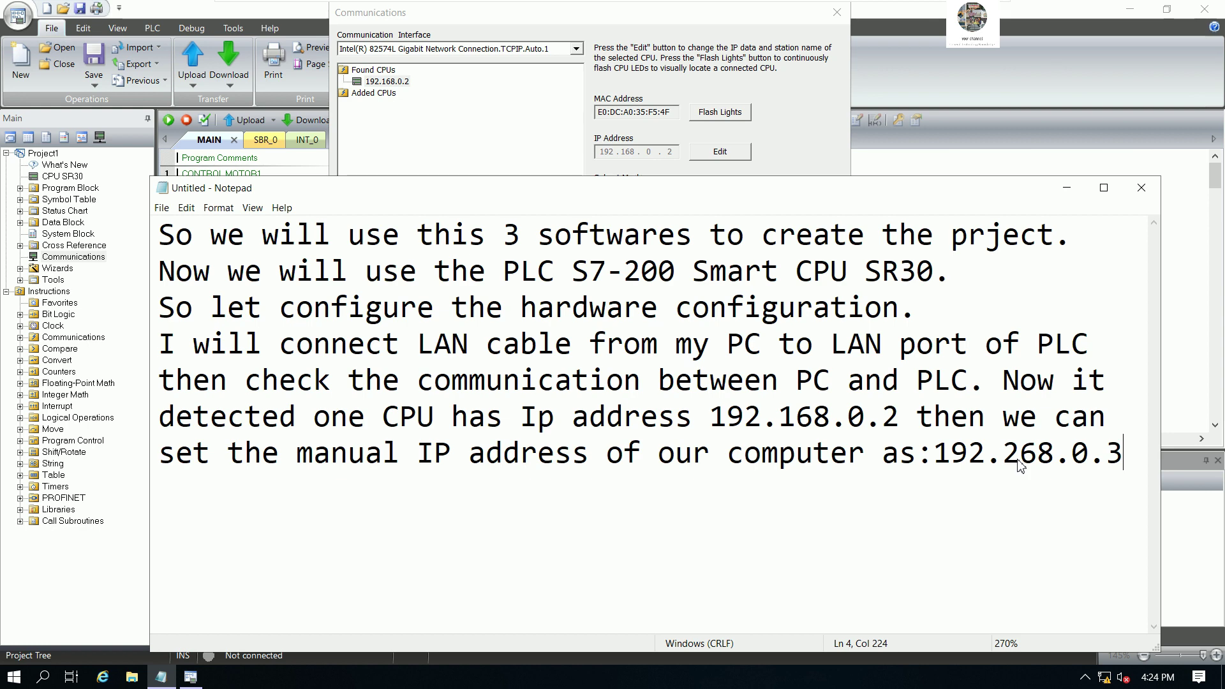
pyautogui.click(1065, 189)
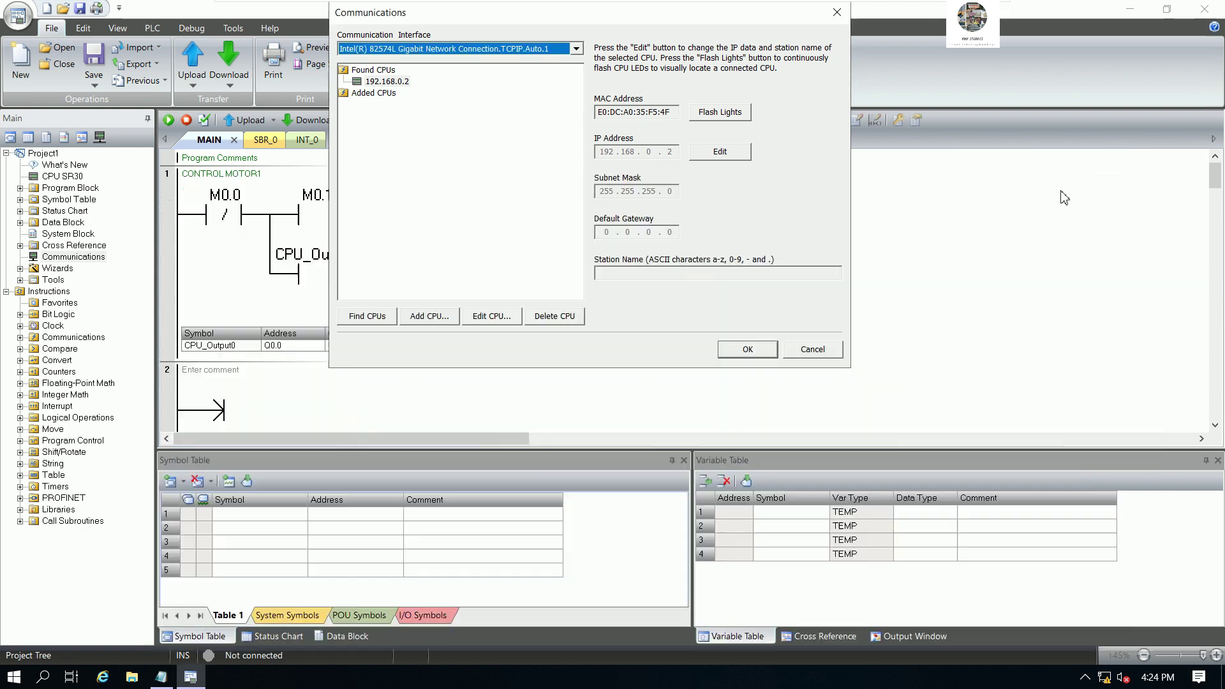
# Step: Open the Internet Protocol Version 4 (TCP/IPv4) properties of the Ethernet0 adapter from the Windows network settings
pyautogui.rightClick(1103, 677)
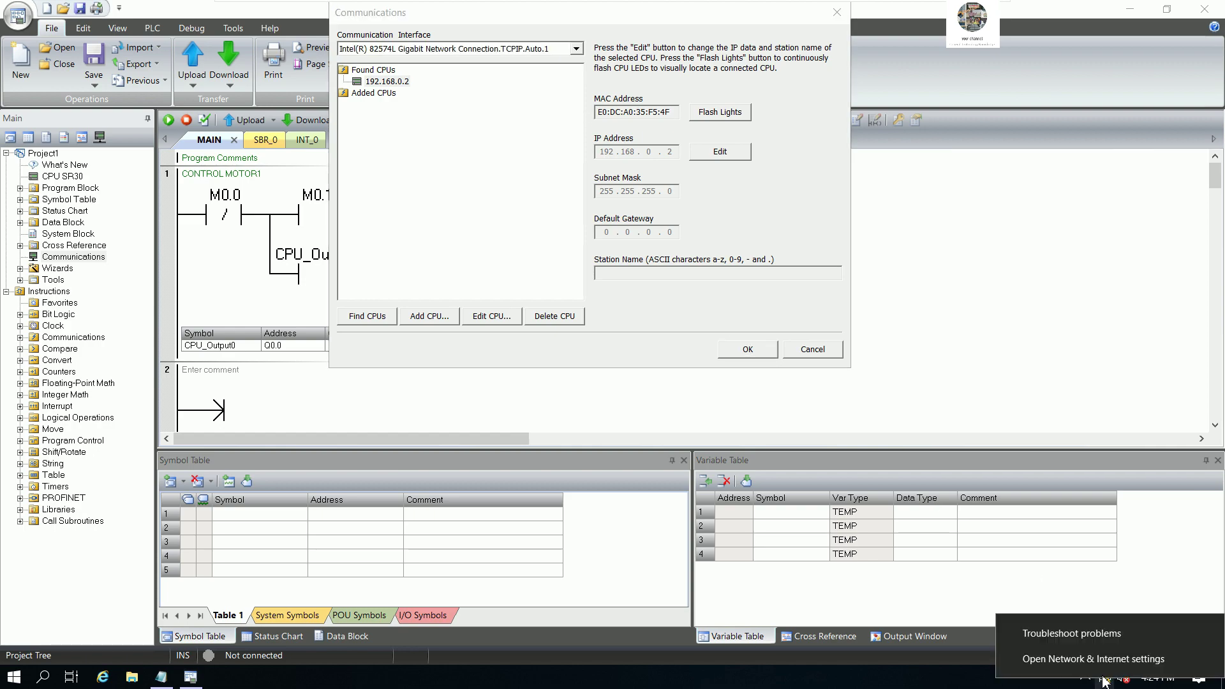
pyautogui.click(1093, 659)
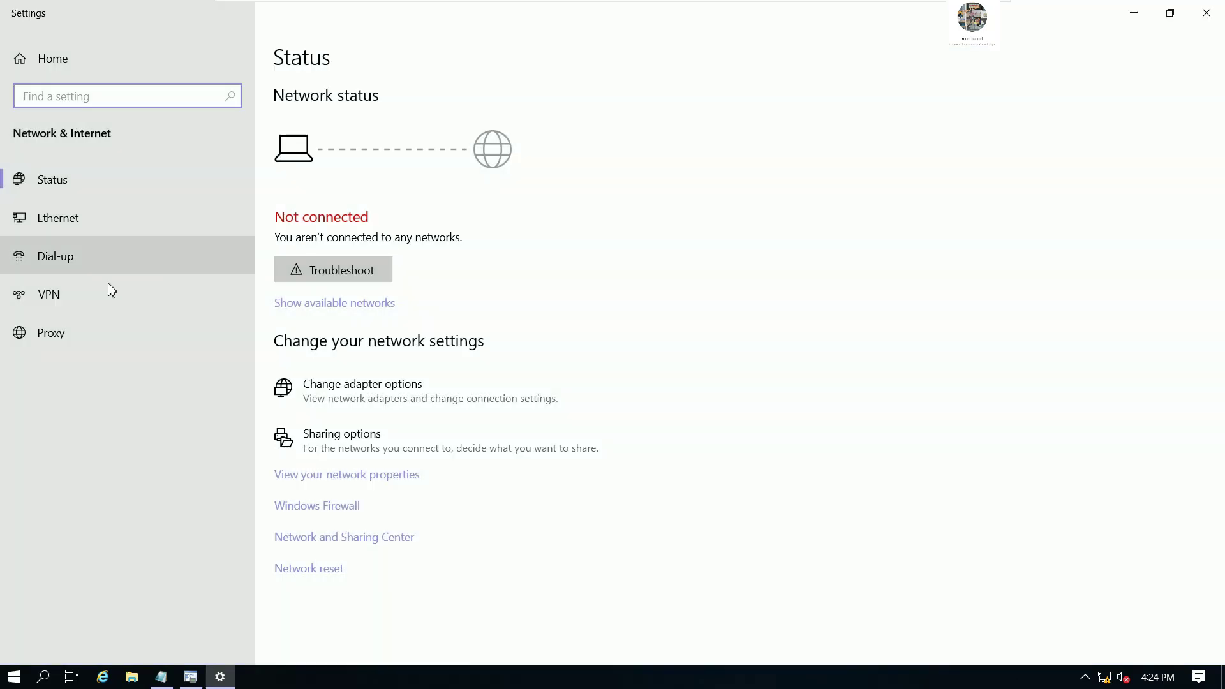
pyautogui.click(83, 218)
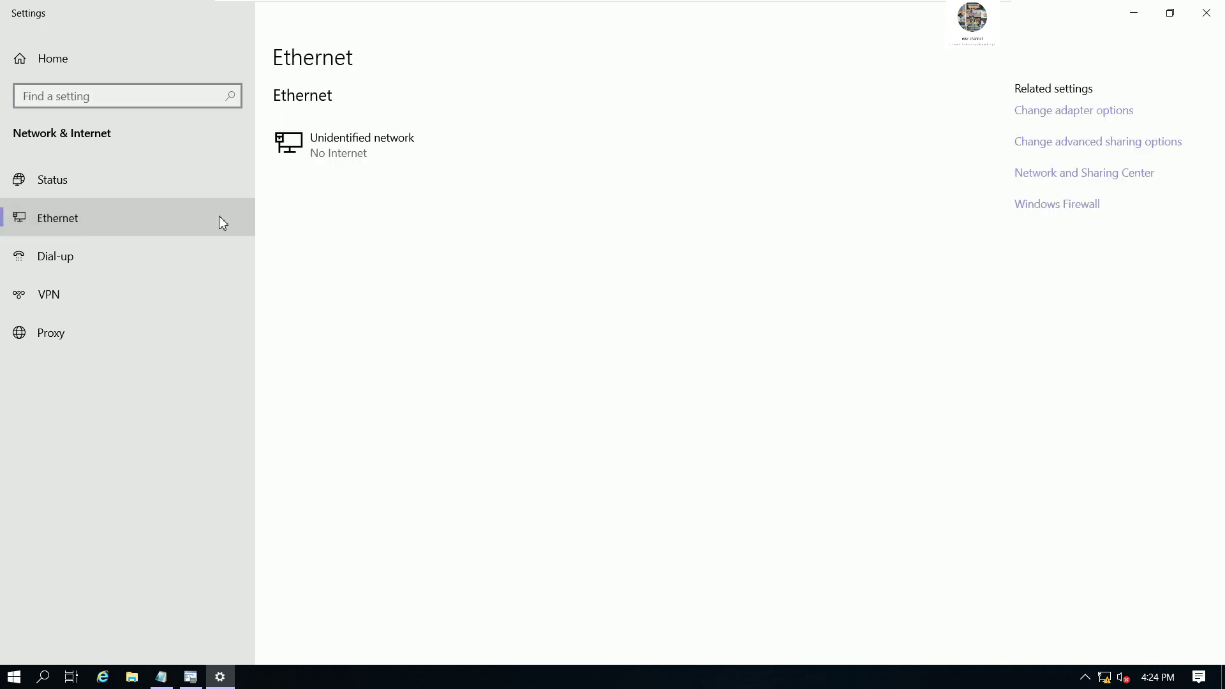
pyautogui.click(1090, 111)
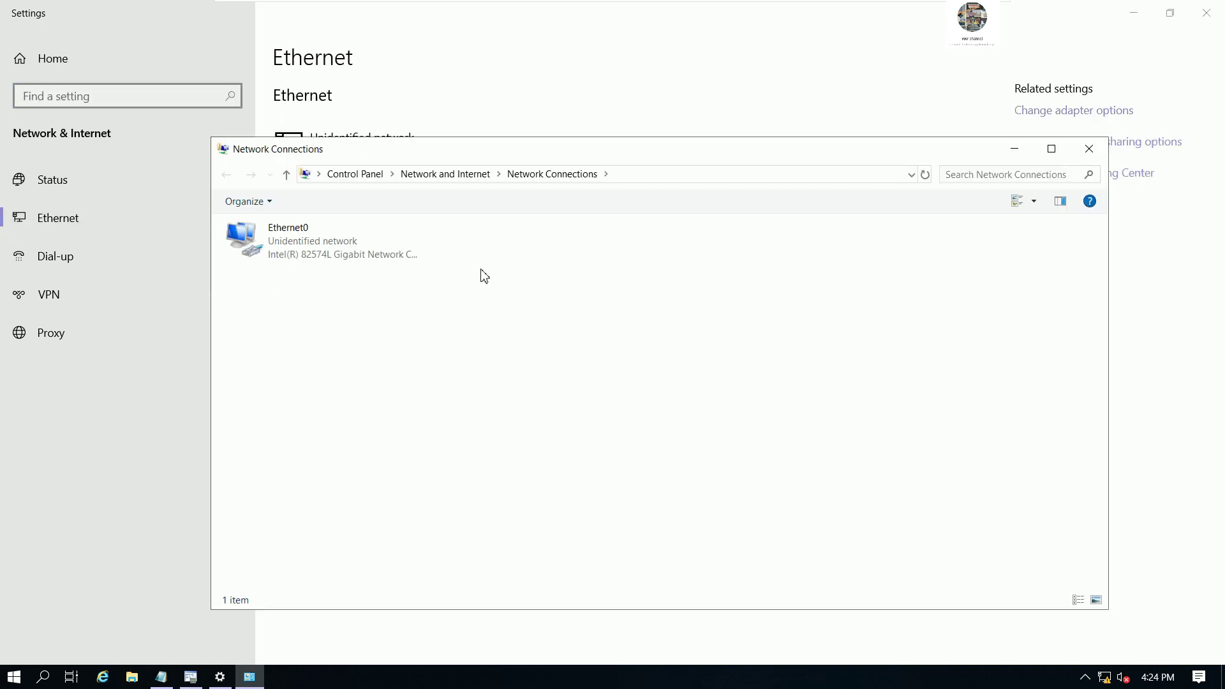
pyautogui.doubleClick(324, 254)
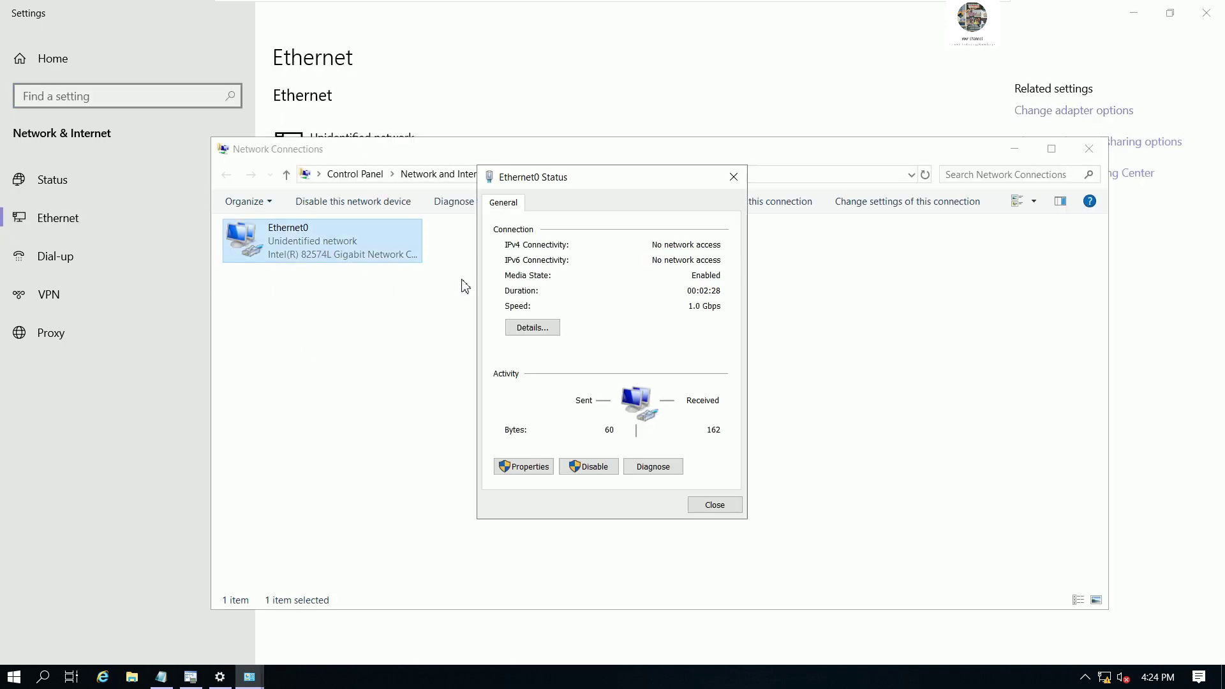
pyautogui.click(523, 467)
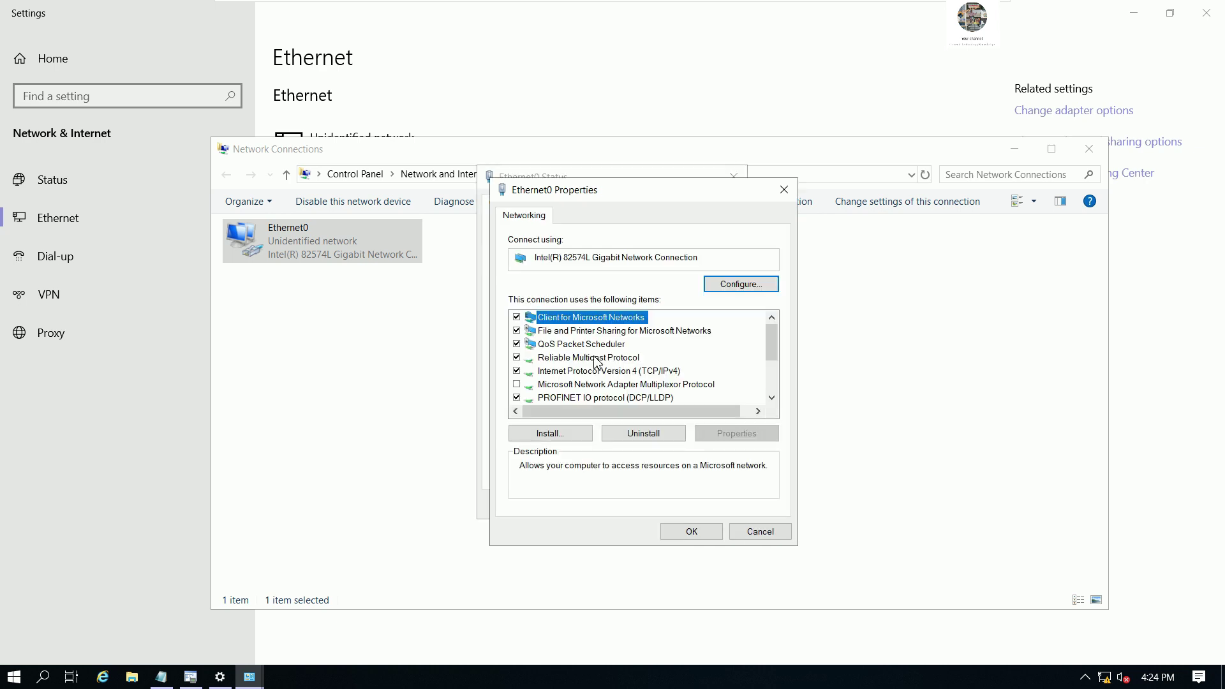
pyautogui.doubleClick(596, 370)
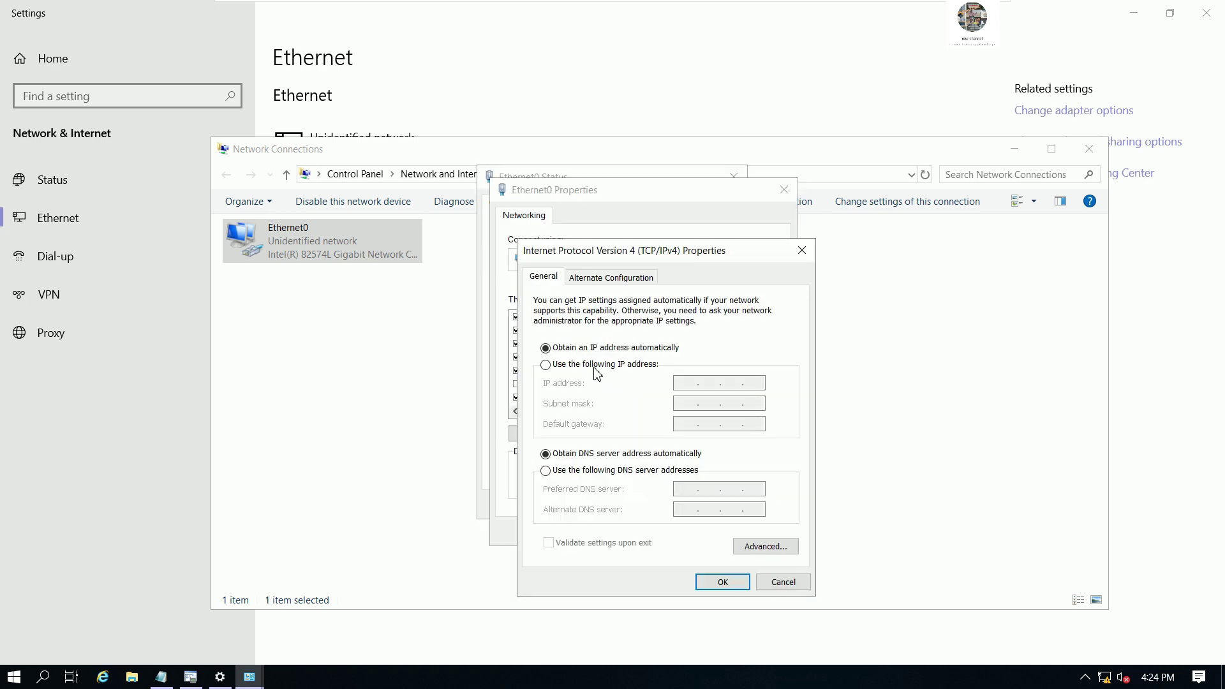
# Step: Set Ethernet0 to the manual IP address 192.168.0.3 with subnet mask 255.255.255.0, and close the network windows
pyautogui.click(594, 366)
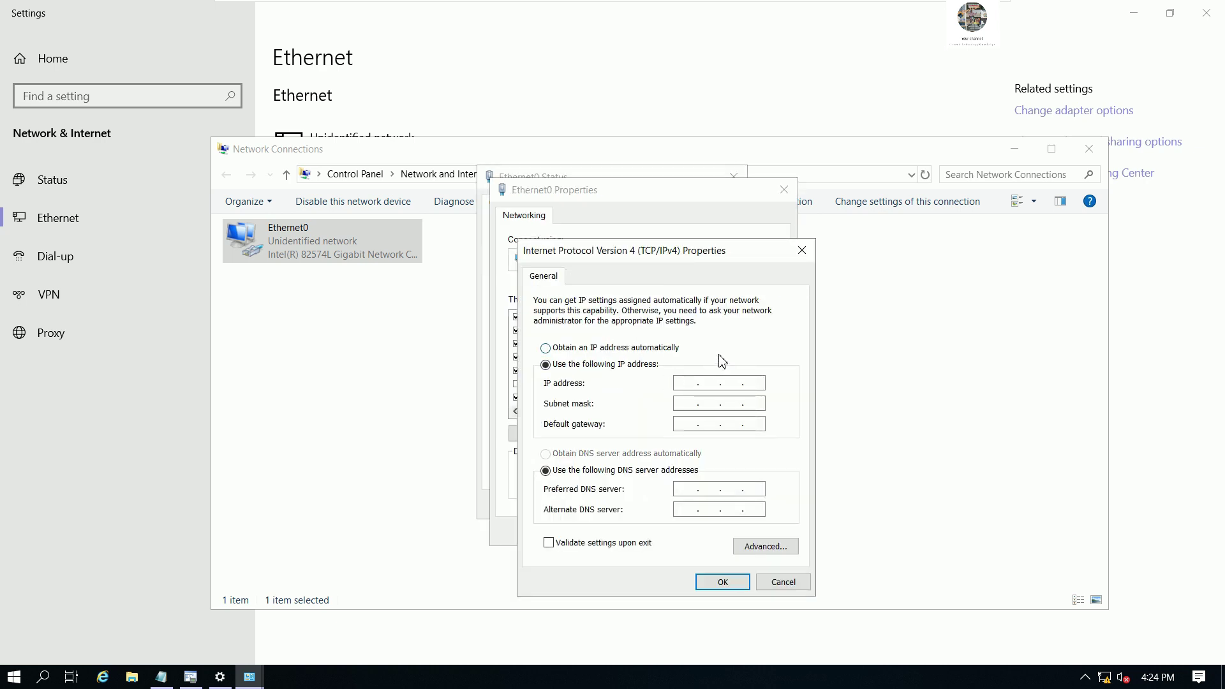
pyautogui.write('192 . 168 . 0 . 3')
pyautogui.press('Tab')
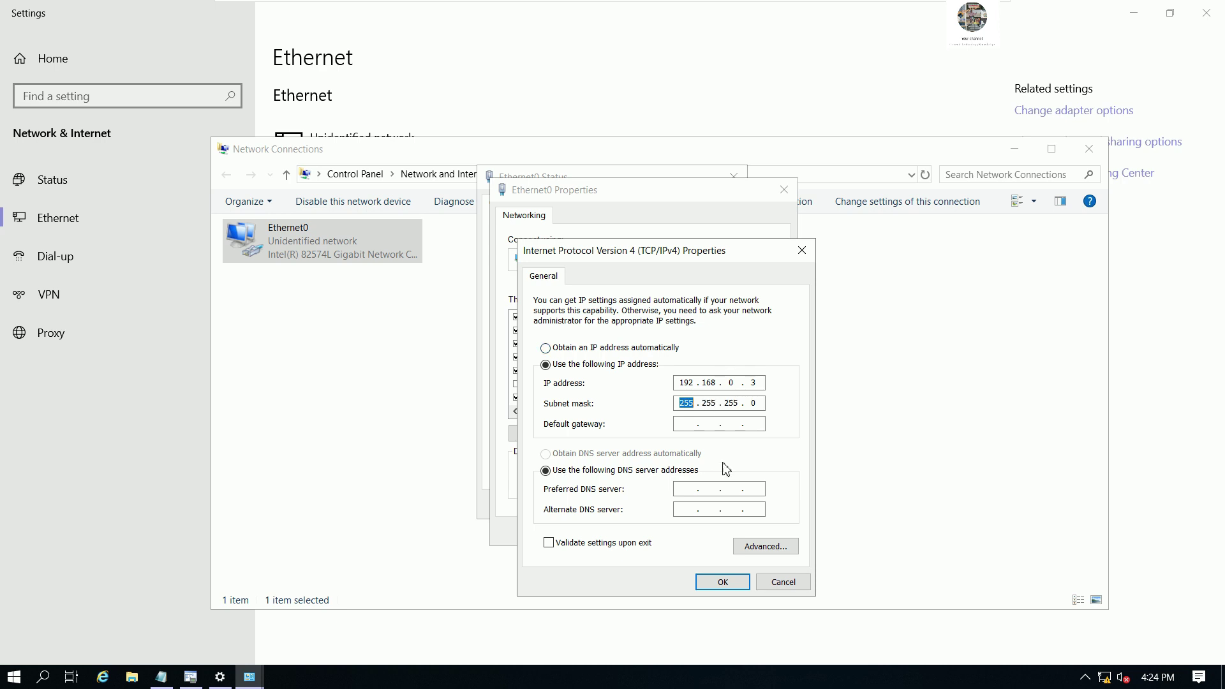
pyautogui.click(724, 582)
pyautogui.click(699, 530)
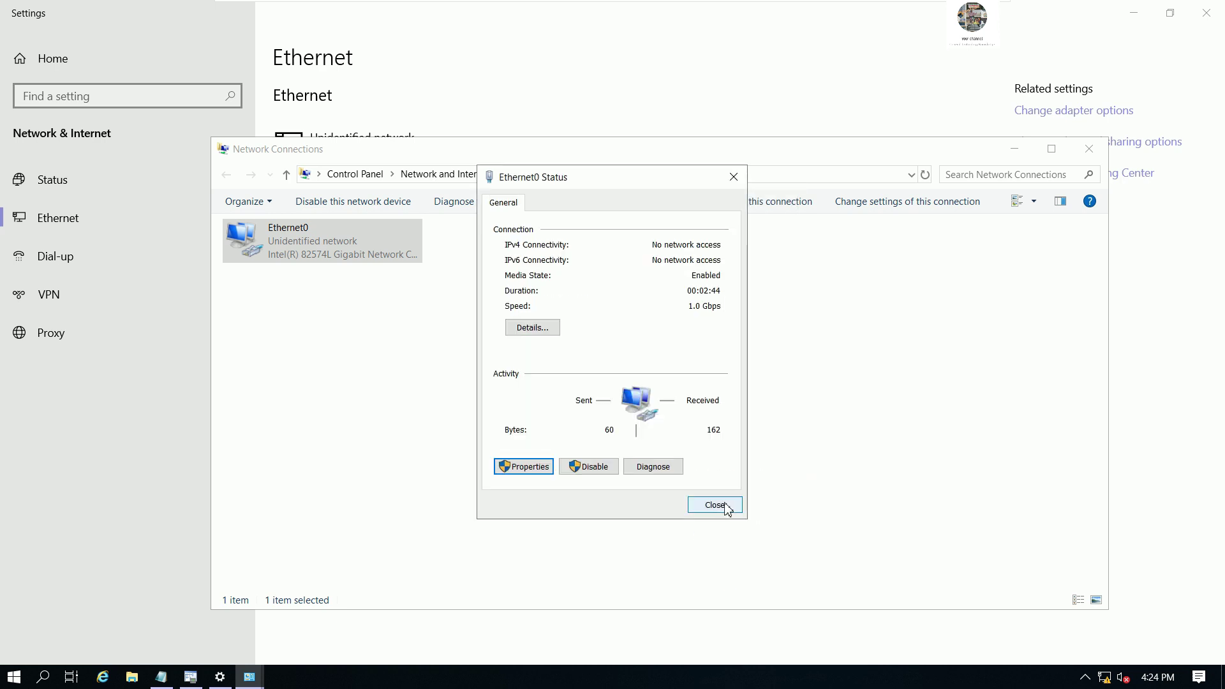
pyautogui.click(720, 505)
pyautogui.click(1082, 154)
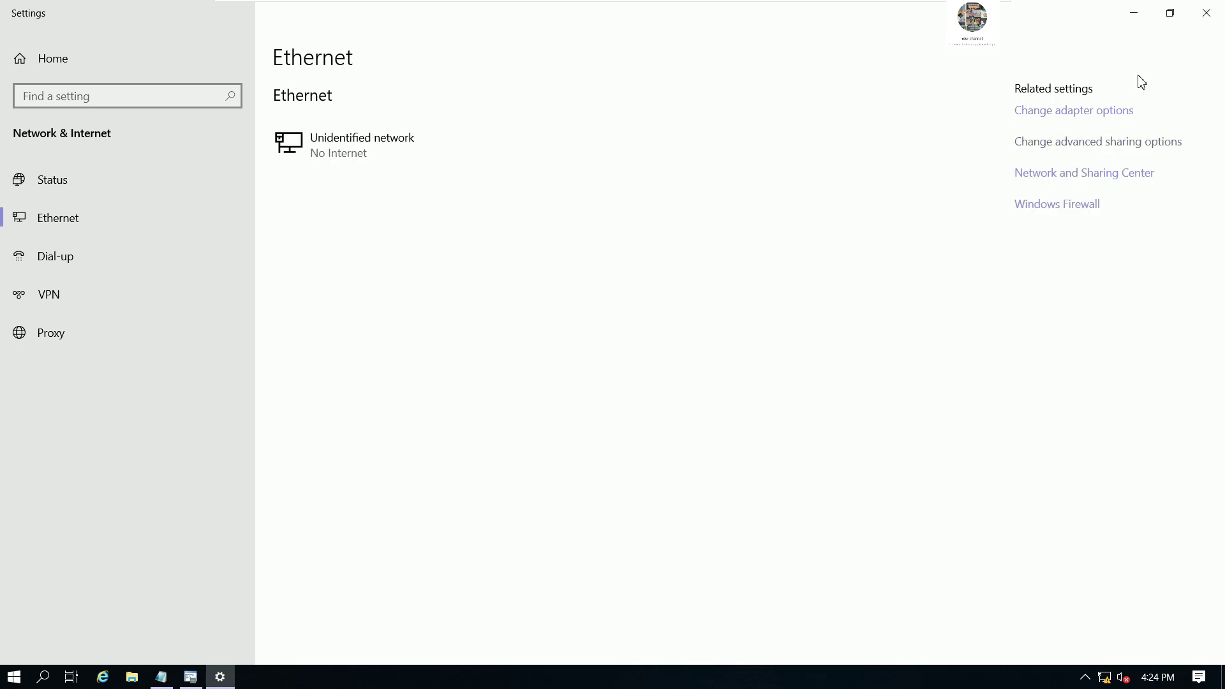
pyautogui.click(1206, 13)
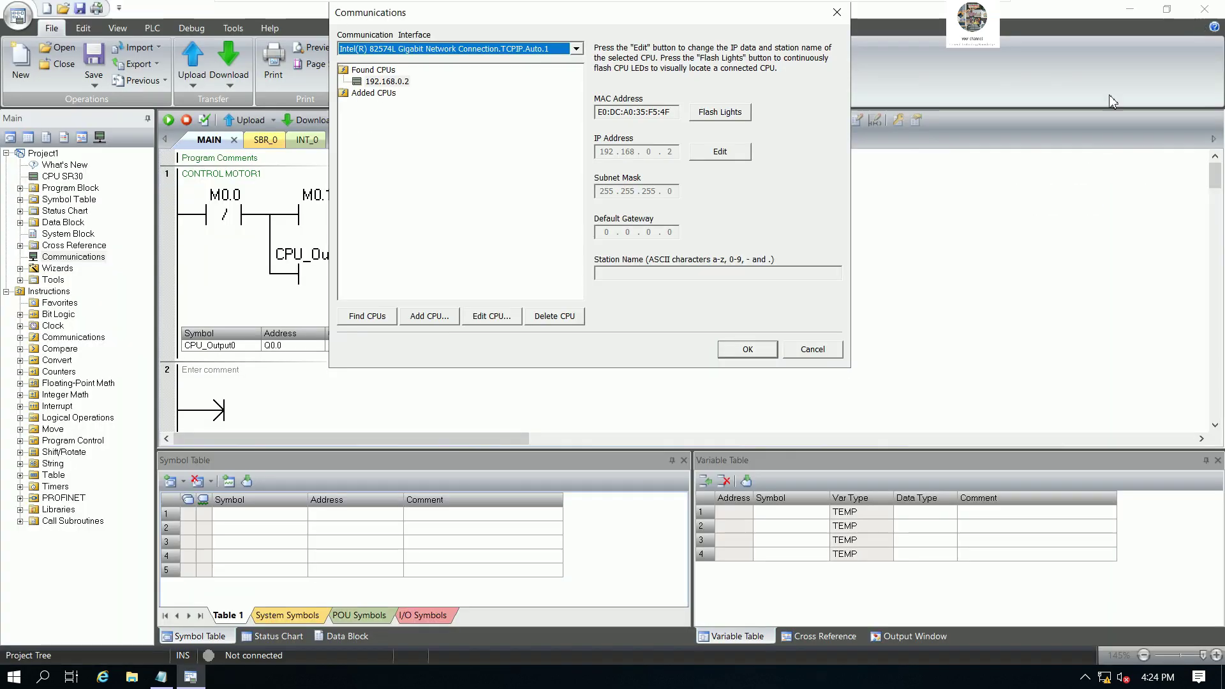
# Step: Connect to the found CPU 192.168.0.2 and confirm the Communications dialog
pyautogui.click(386, 82)
pyautogui.click(754, 354)
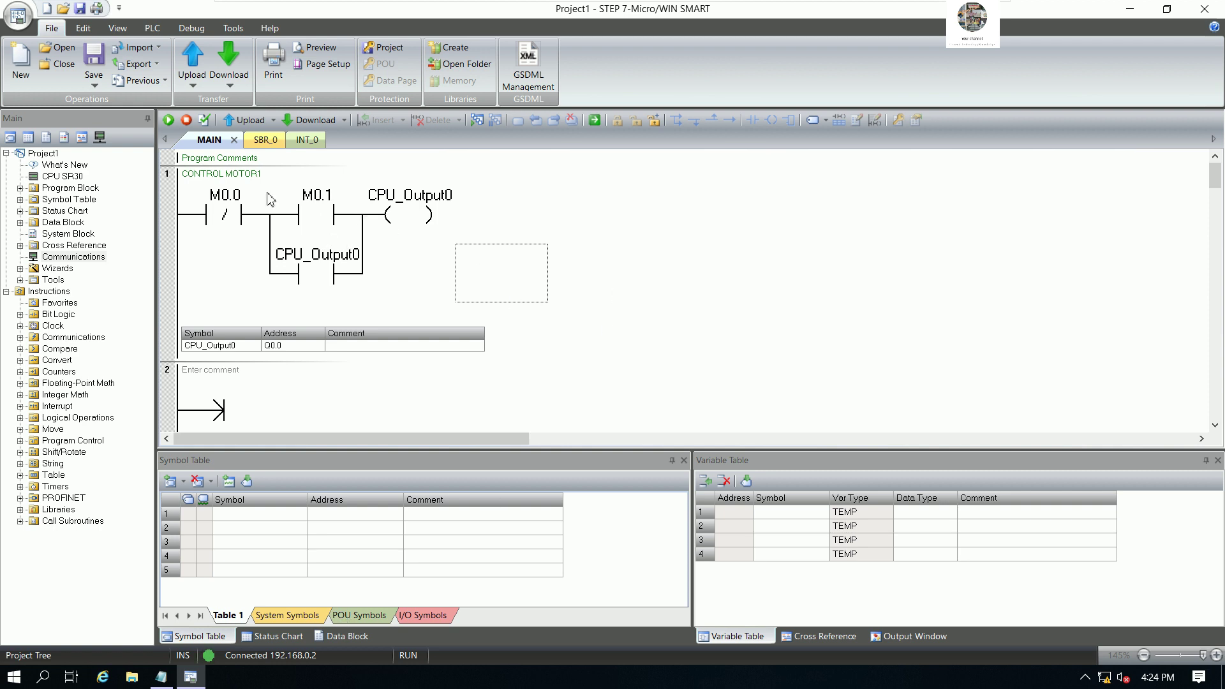
pyautogui.click(231, 199)
pyautogui.rightClick(228, 195)
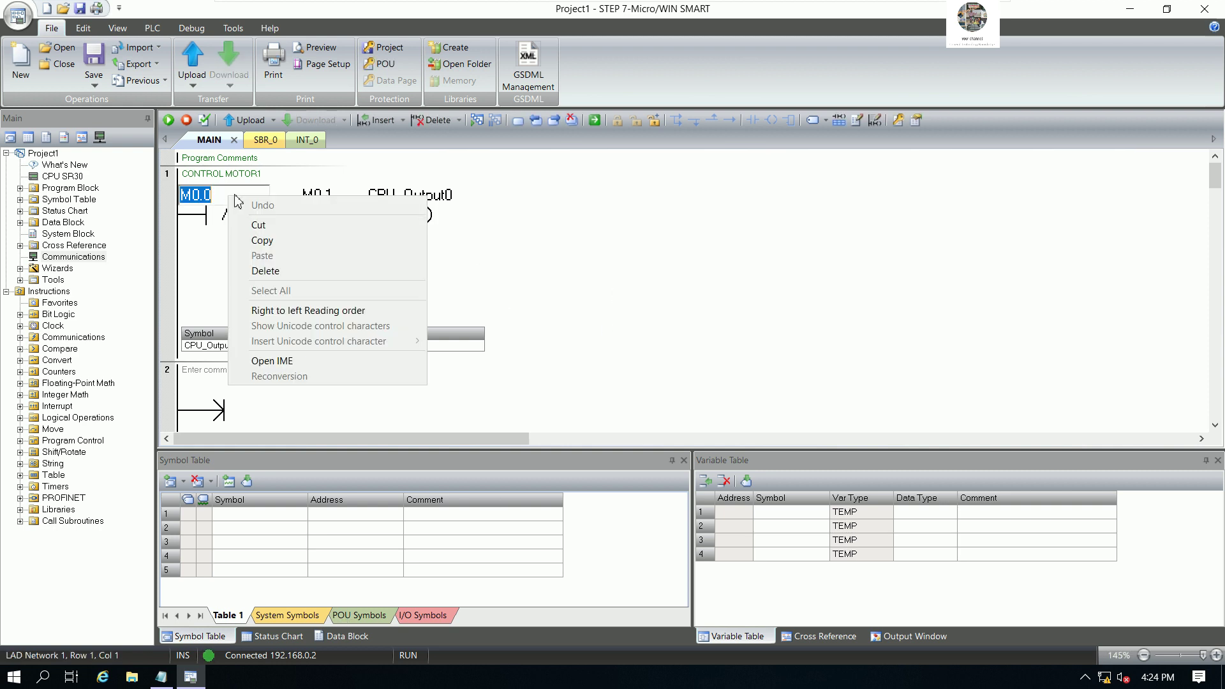
pyautogui.click(646, 281)
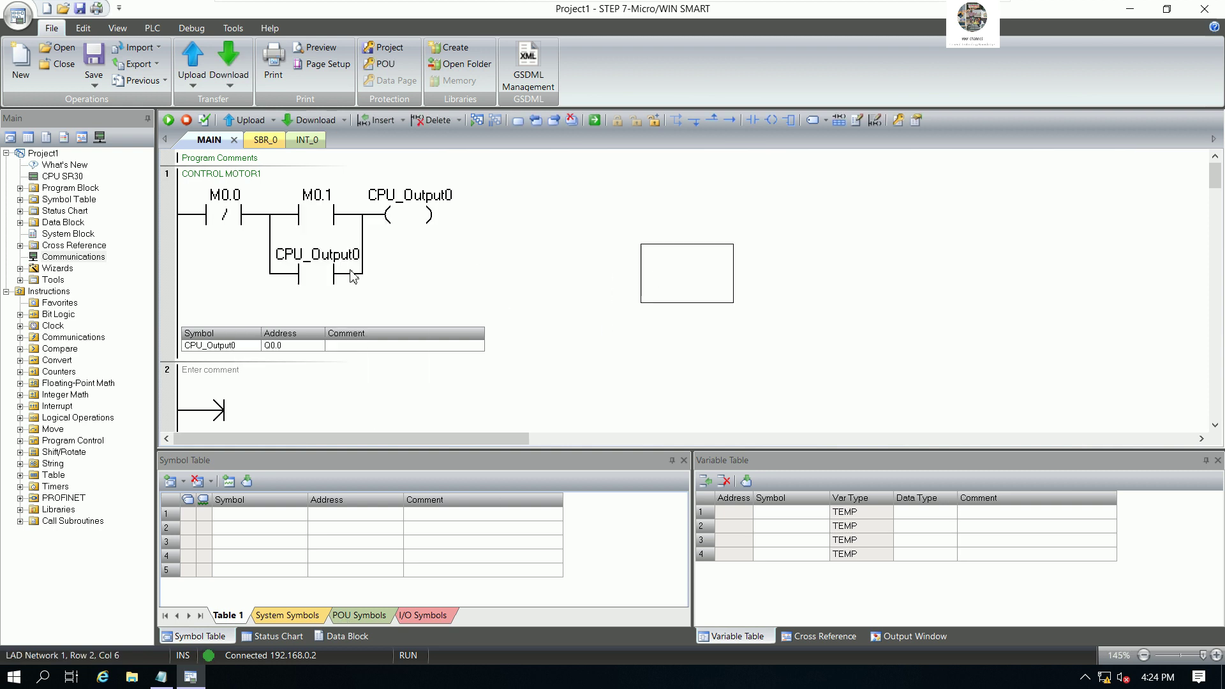
# Step: Open Chart 1 of the status chart, and close the Status Chart and Data Block panes to leave the Symbol Table
pyautogui.click(19, 210)
pyautogui.doubleClick(64, 223)
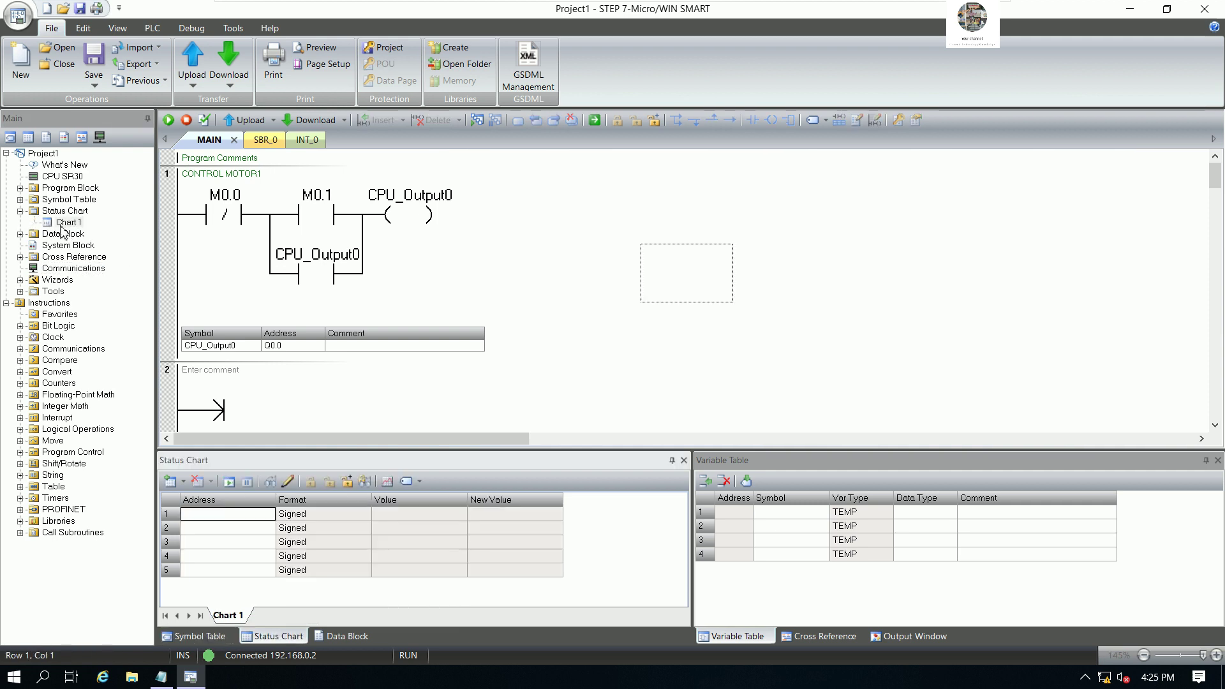
pyautogui.click(247, 530)
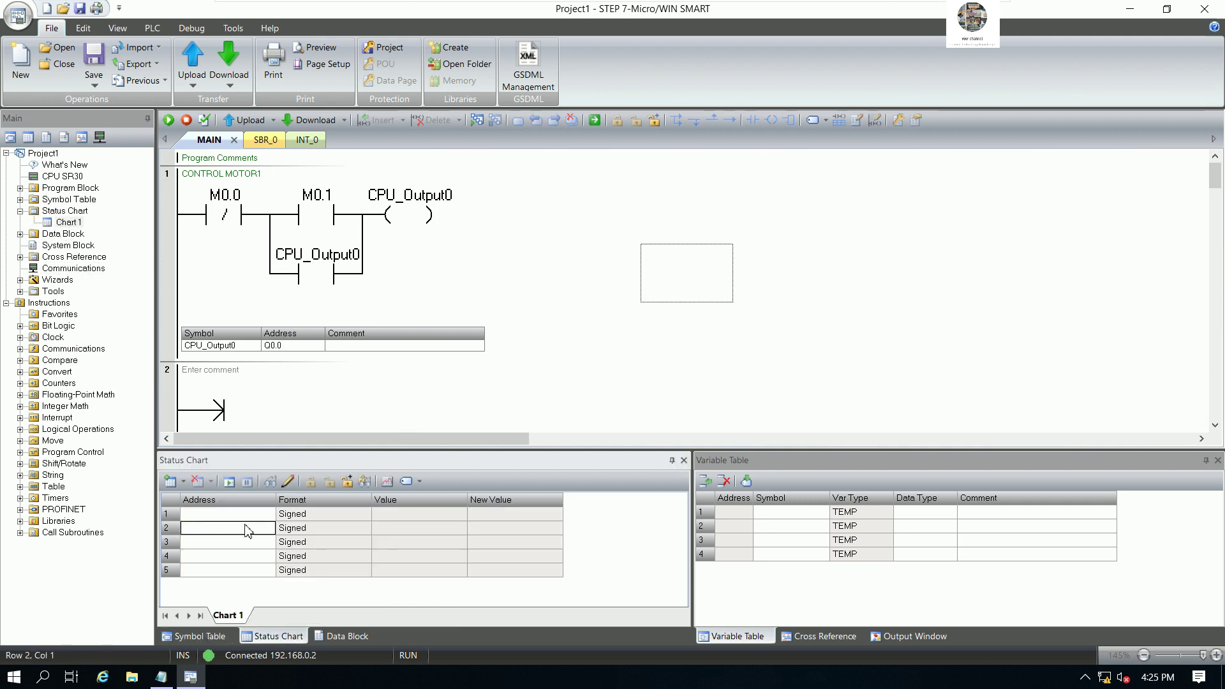
pyautogui.press('Up')
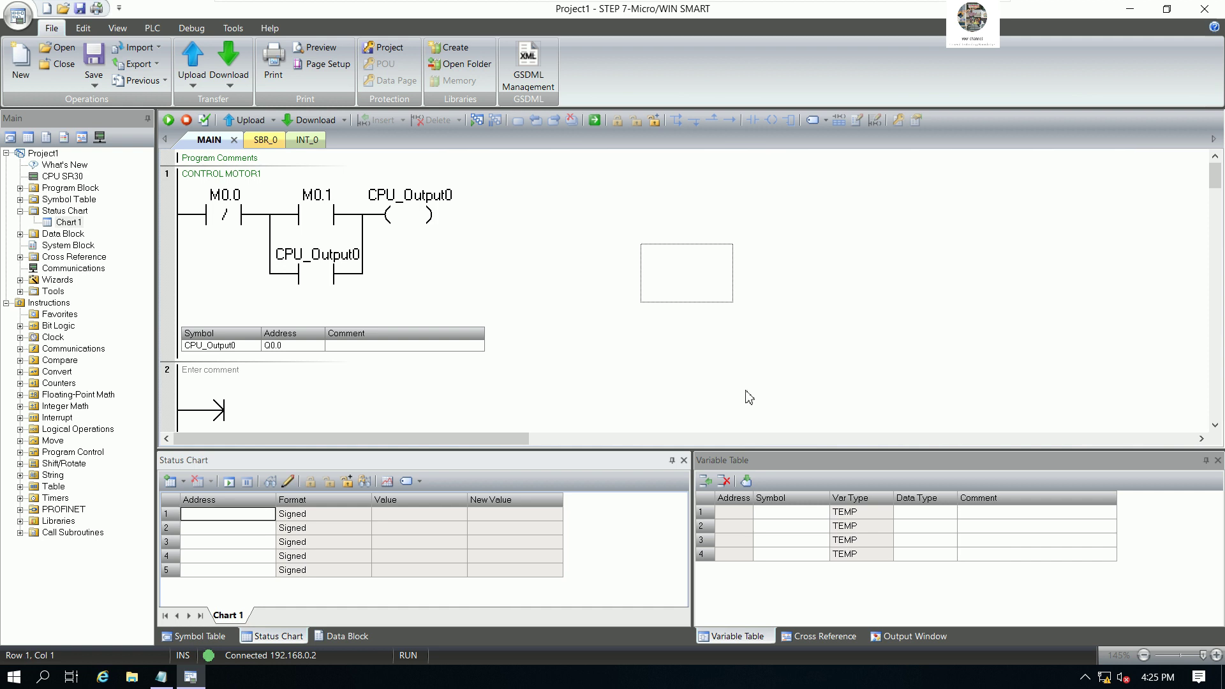
pyautogui.click(684, 460)
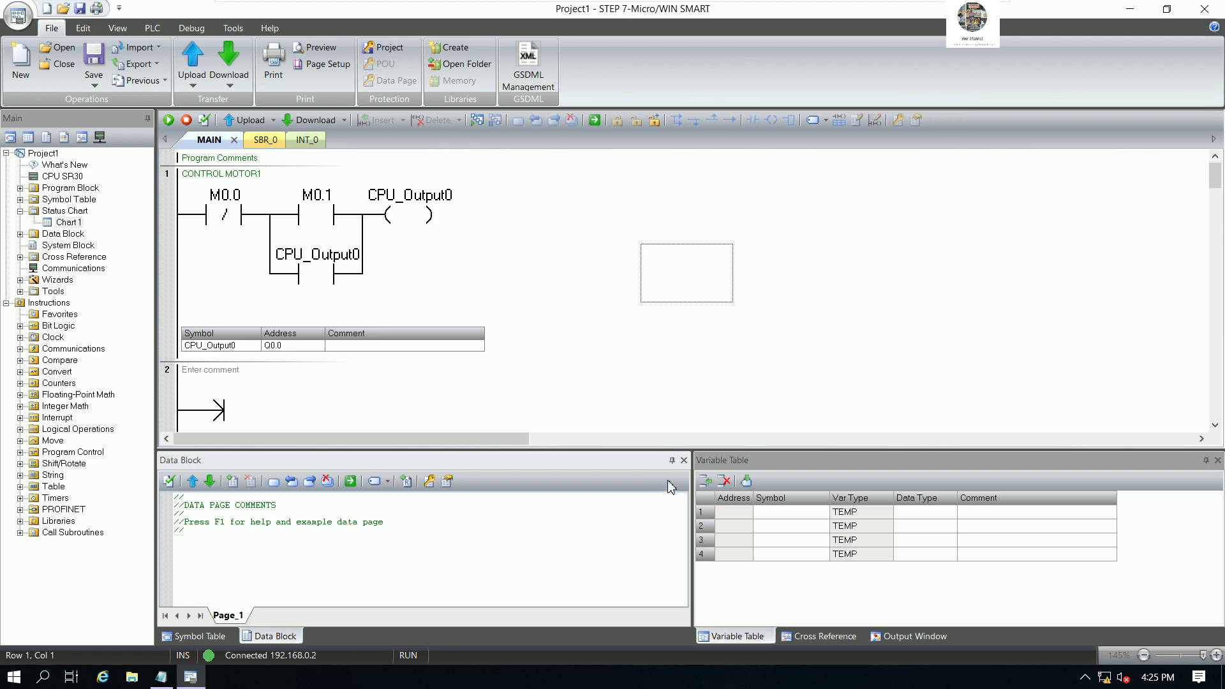
pyautogui.click(684, 460)
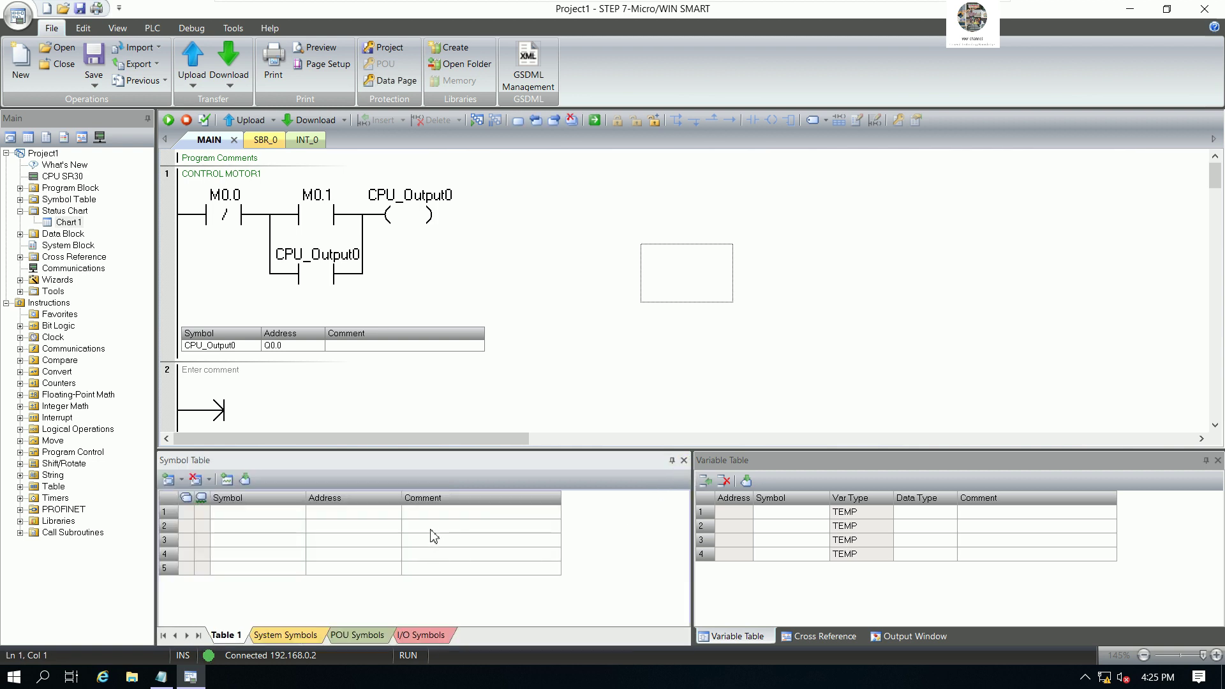
# Step: Define the symbol CMDSTOPM1 at address M0.0 in the first row of the Symbol Table and compile the project
pyautogui.click(292, 519)
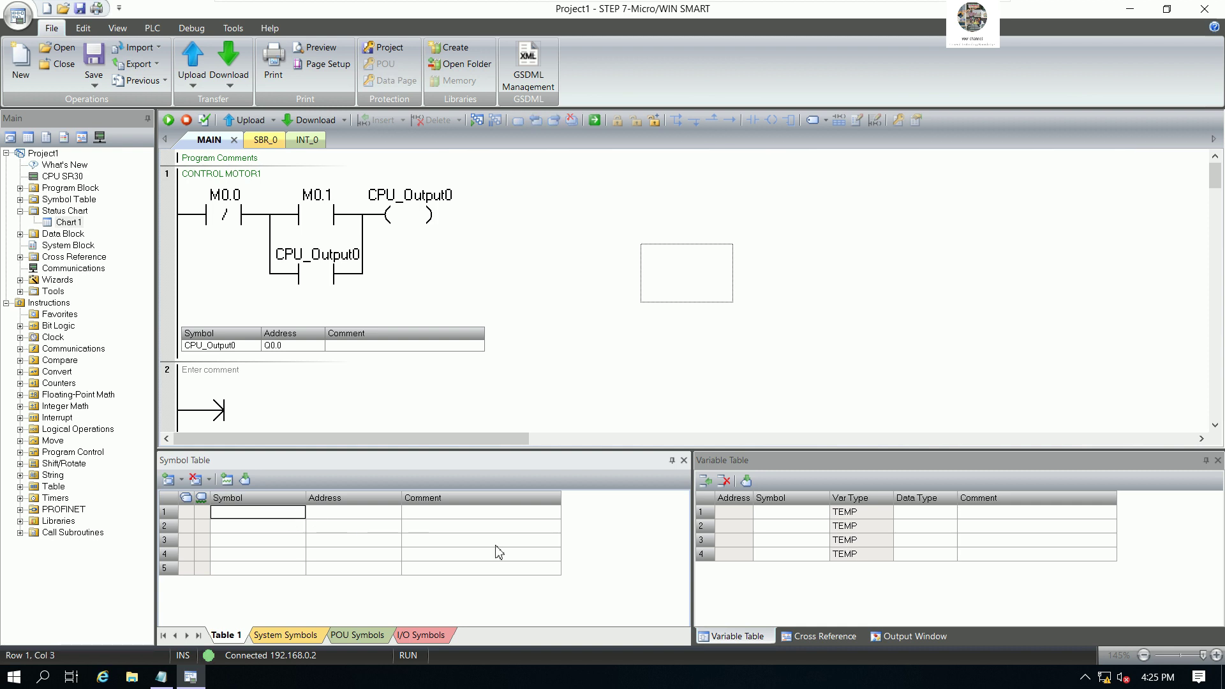
pyautogui.write('cmd')
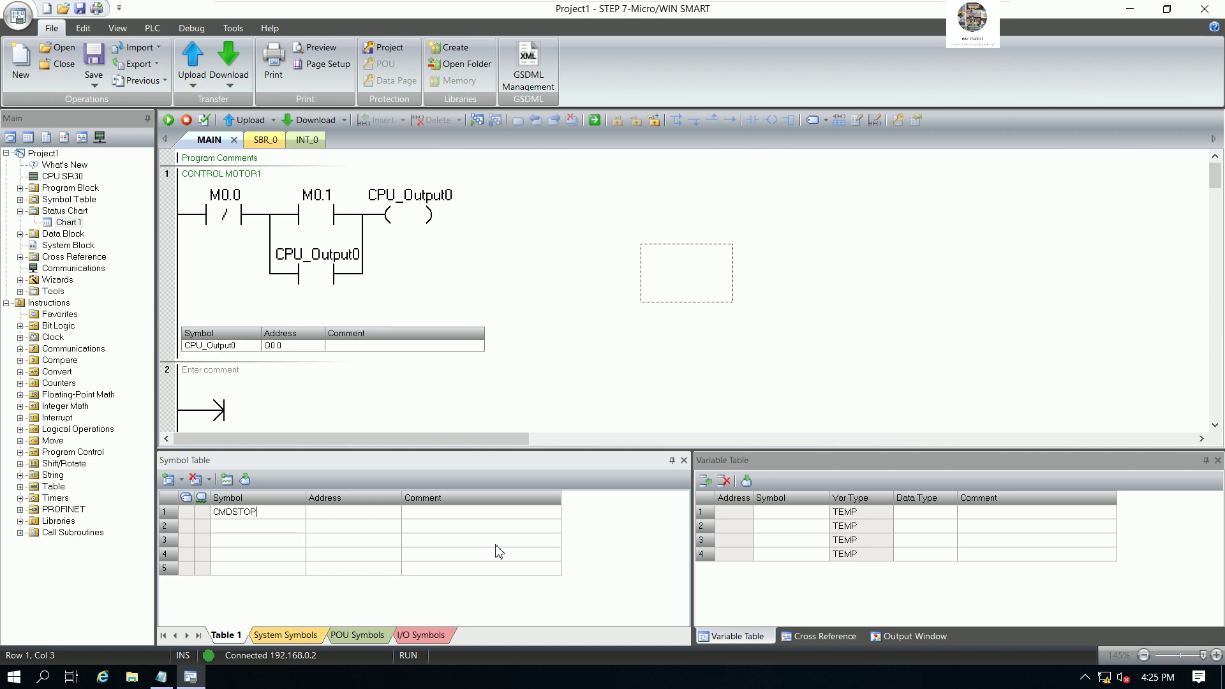
pyautogui.write('STOPM1')
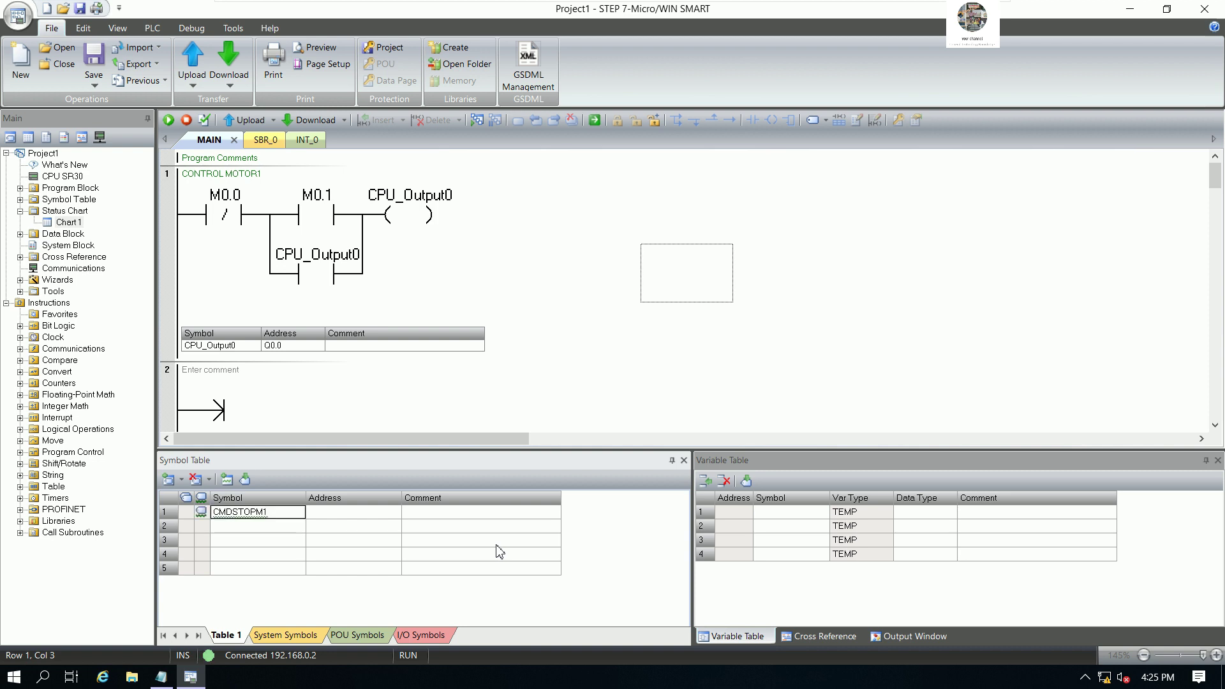
pyautogui.click(339, 512)
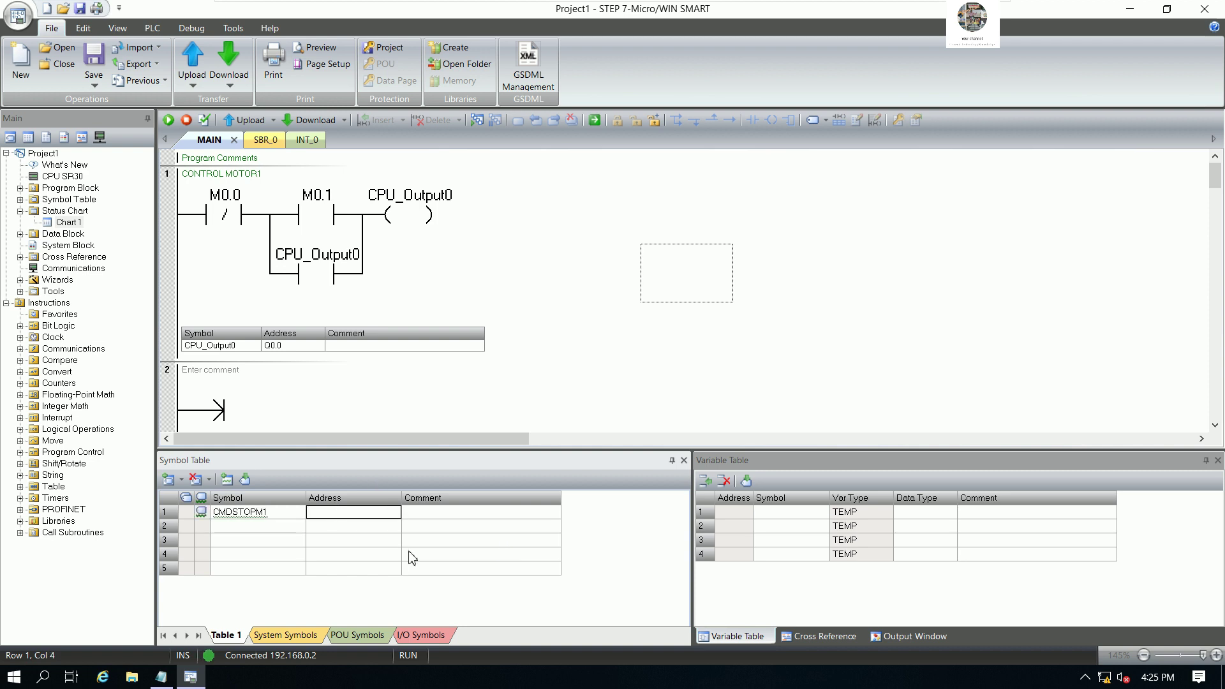
pyautogui.write('M0.0')
pyautogui.click(204, 120)
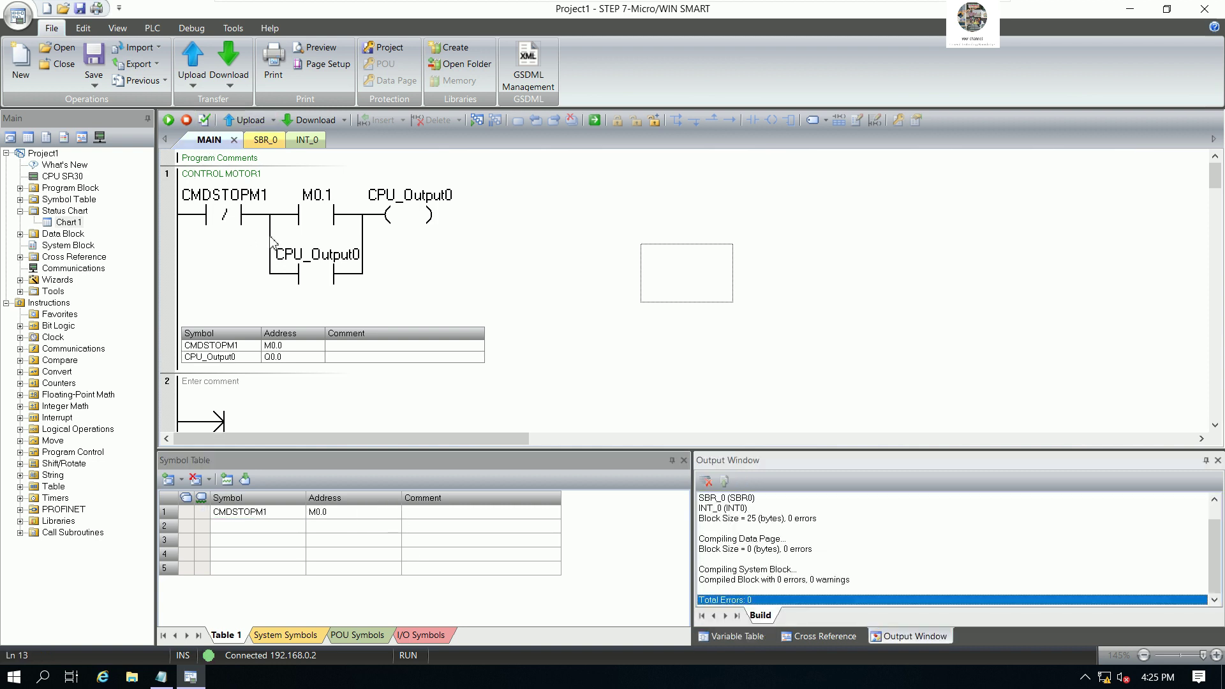
# Step: Define the symbol CMDSTARTM1 at address M0.1 in the second row of the Symbol Table and compile the project
pyautogui.click(258, 528)
pyautogui.write('CMDSTARTM1')
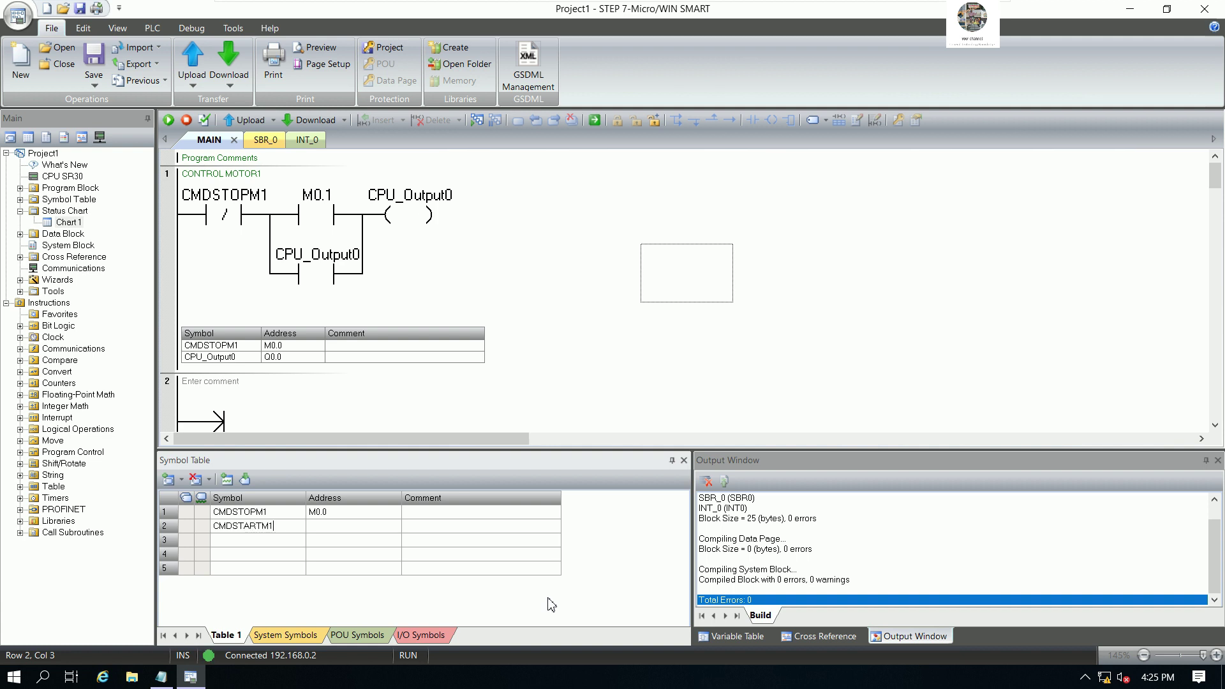
pyautogui.press('Return')
pyautogui.press('Tab')
pyautogui.write('M')
pyautogui.press('Return')
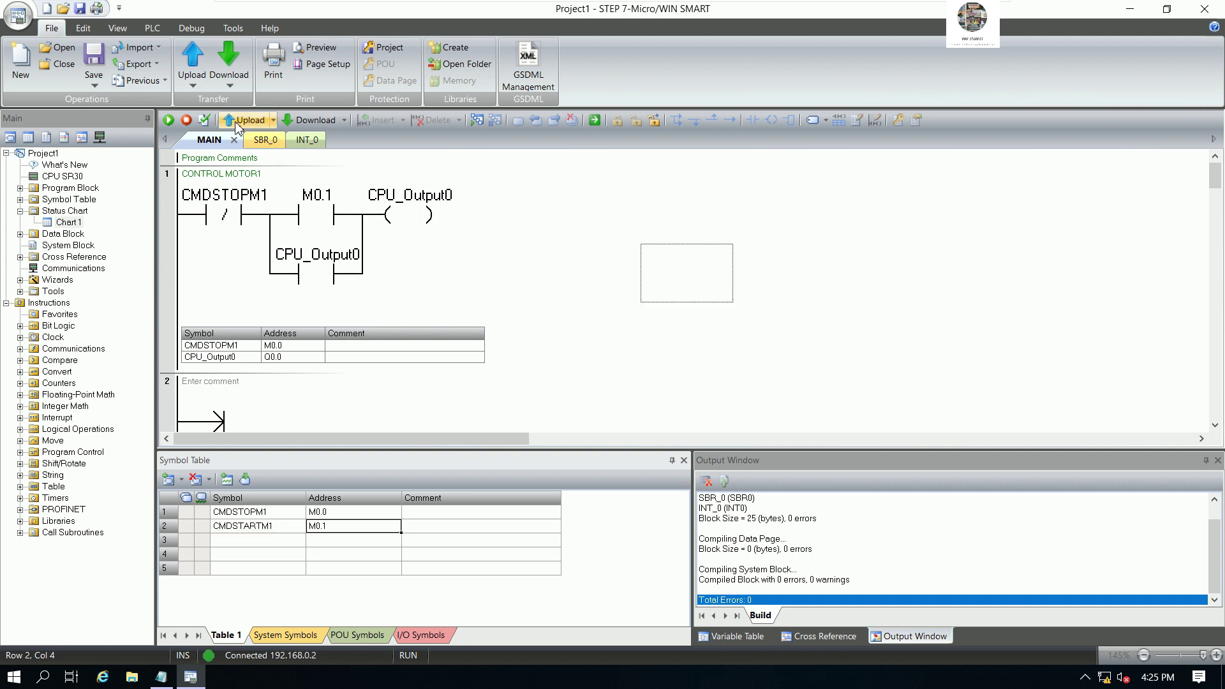
pyautogui.click(206, 122)
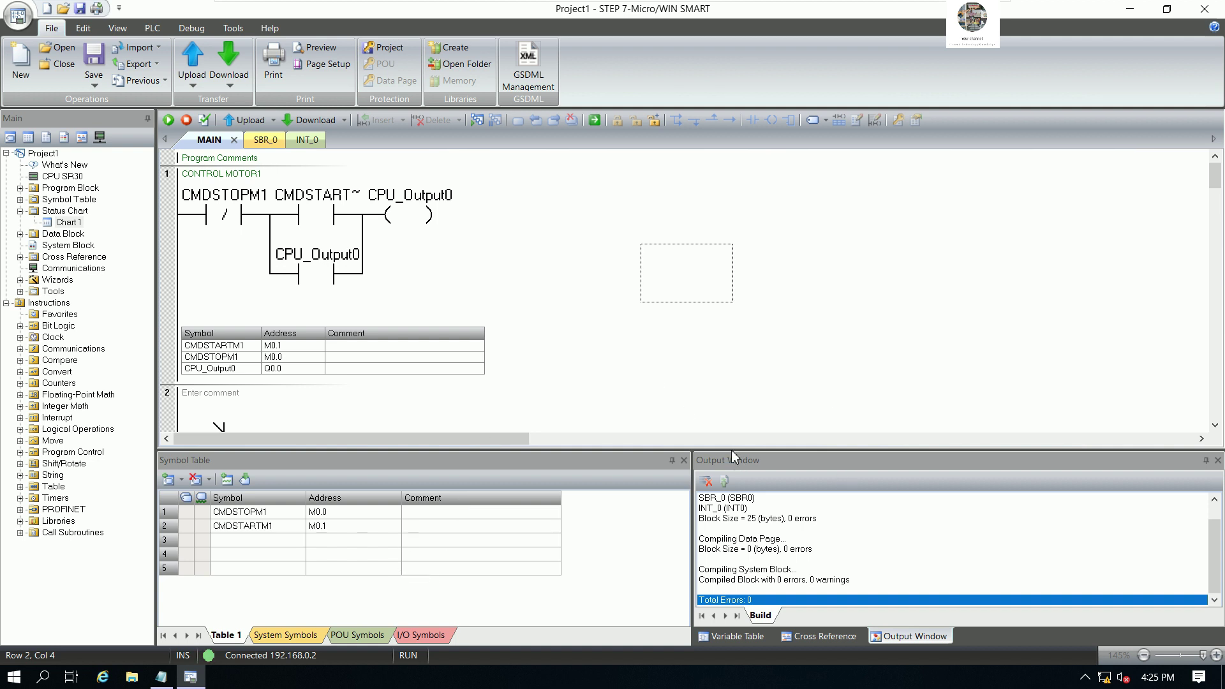
# Step: Enlarge the program editor area and copy network 1's comment to network 2, changing it to CONTROL MOTOR2
pyautogui.moveTo(734, 460); pyautogui.dragTo(736, 500)
pyautogui.scroll(-3, 555, 403)
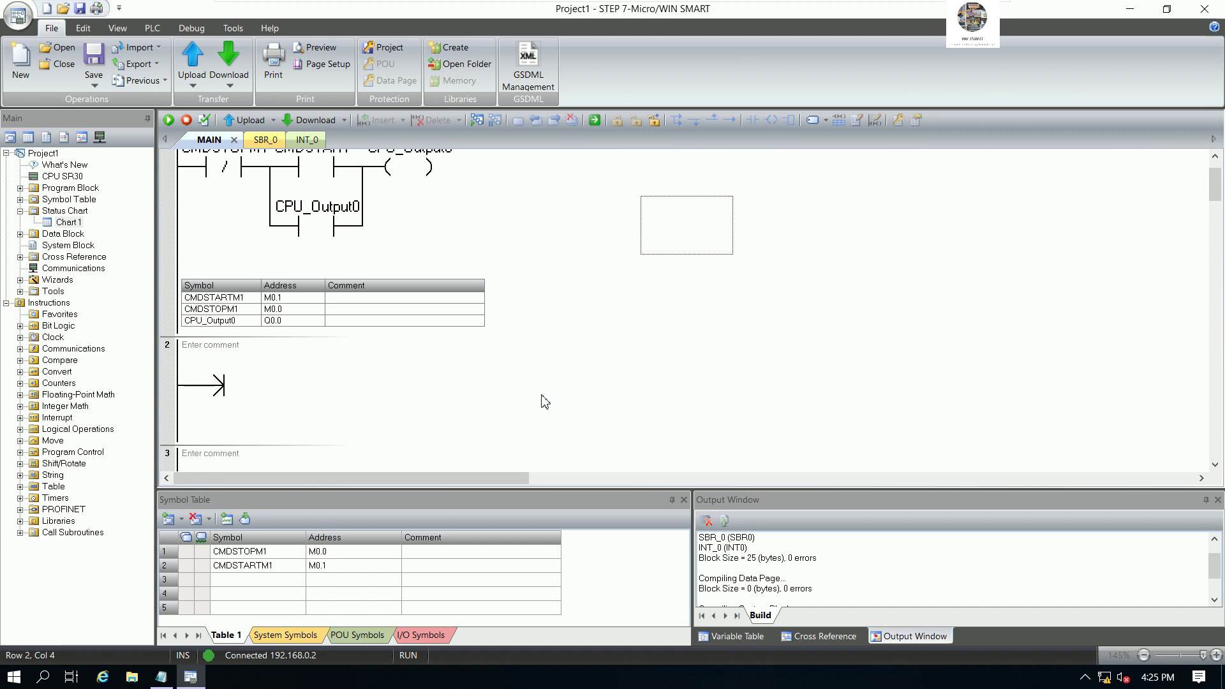
pyautogui.scroll(3, 266, 303)
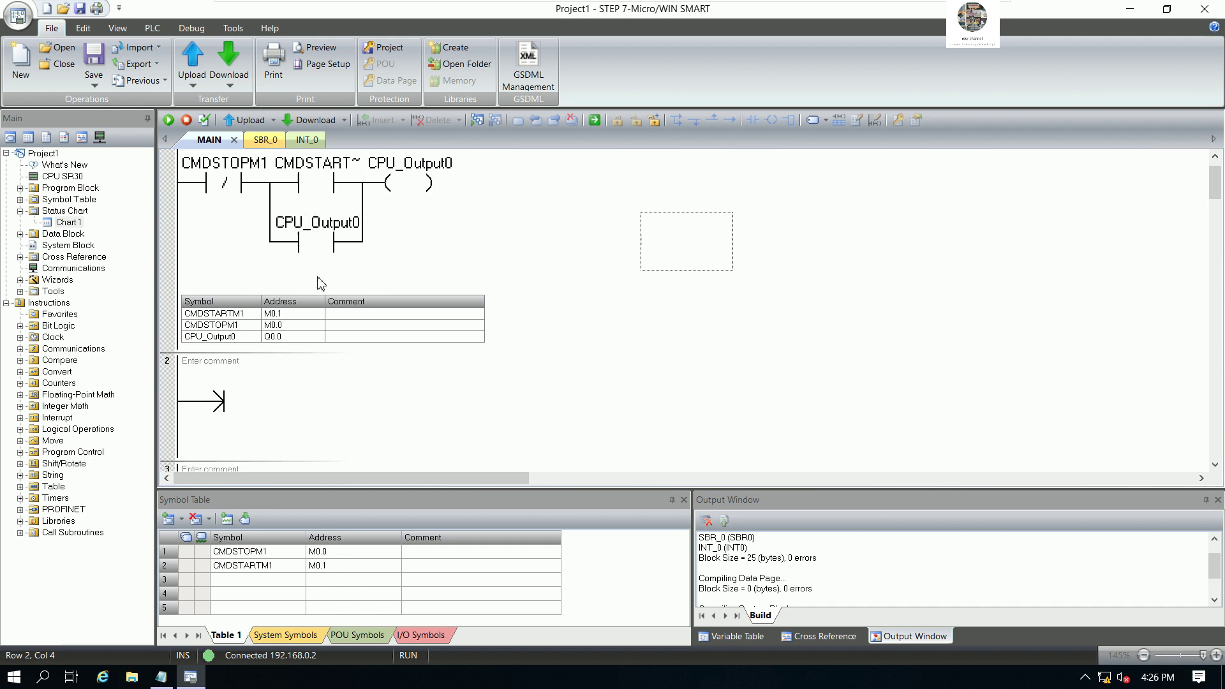
pyautogui.moveTo(273, 176); pyautogui.dragTo(180, 178)
pyautogui.hotkey('ctrl', 'c')
pyautogui.click(261, 394)
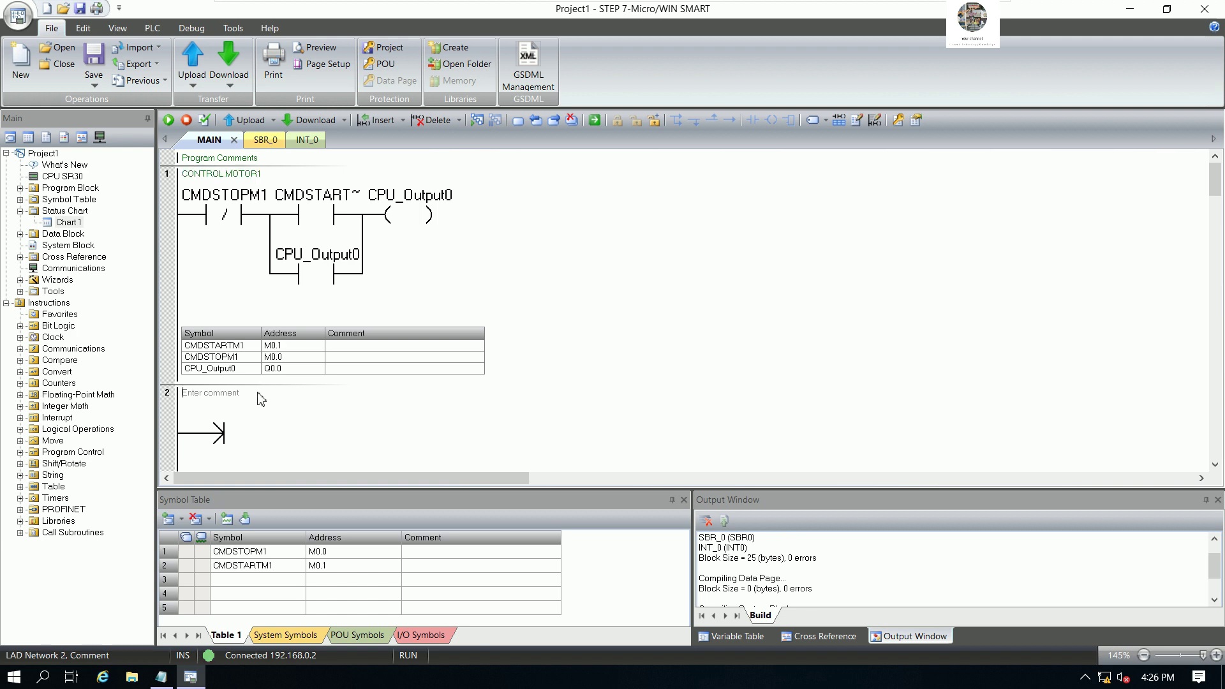
pyautogui.hotkey('ctrl', 'v')
pyautogui.click(279, 440)
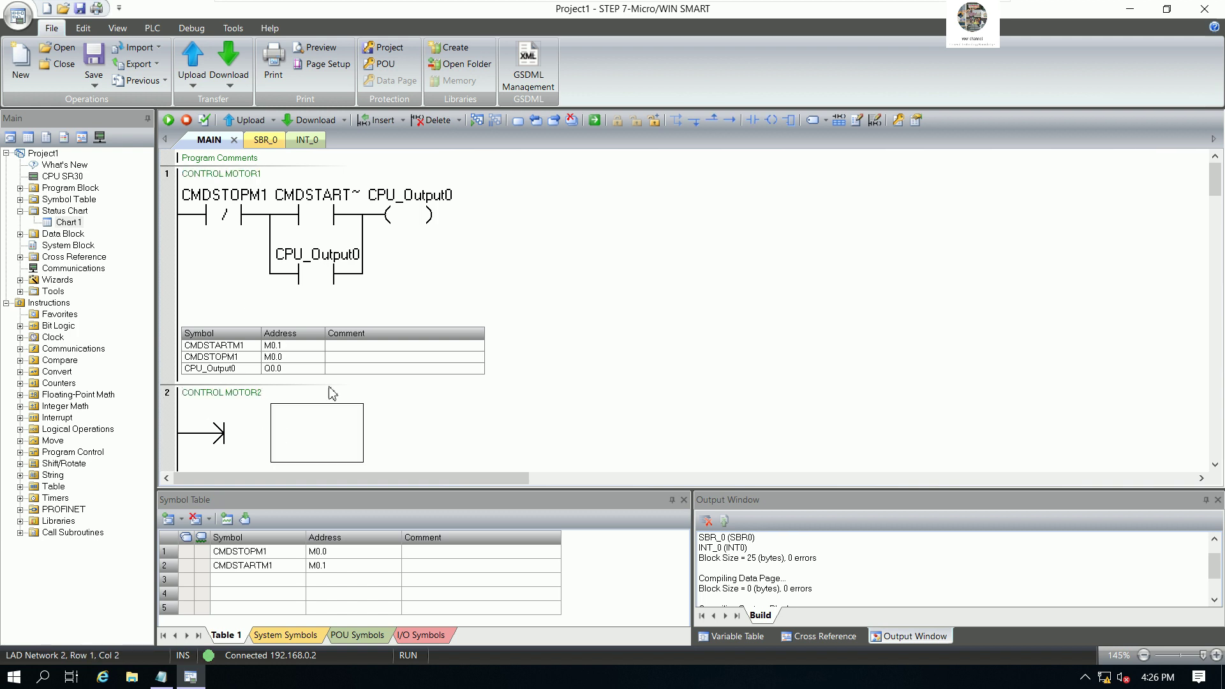
# Step: Insert a normally closed contact, a normally open contact and an output coil in series in network 2
pyautogui.scroll(-2, 329, 393)
pyautogui.click(252, 360)
pyautogui.scroll(-2, 419, 331)
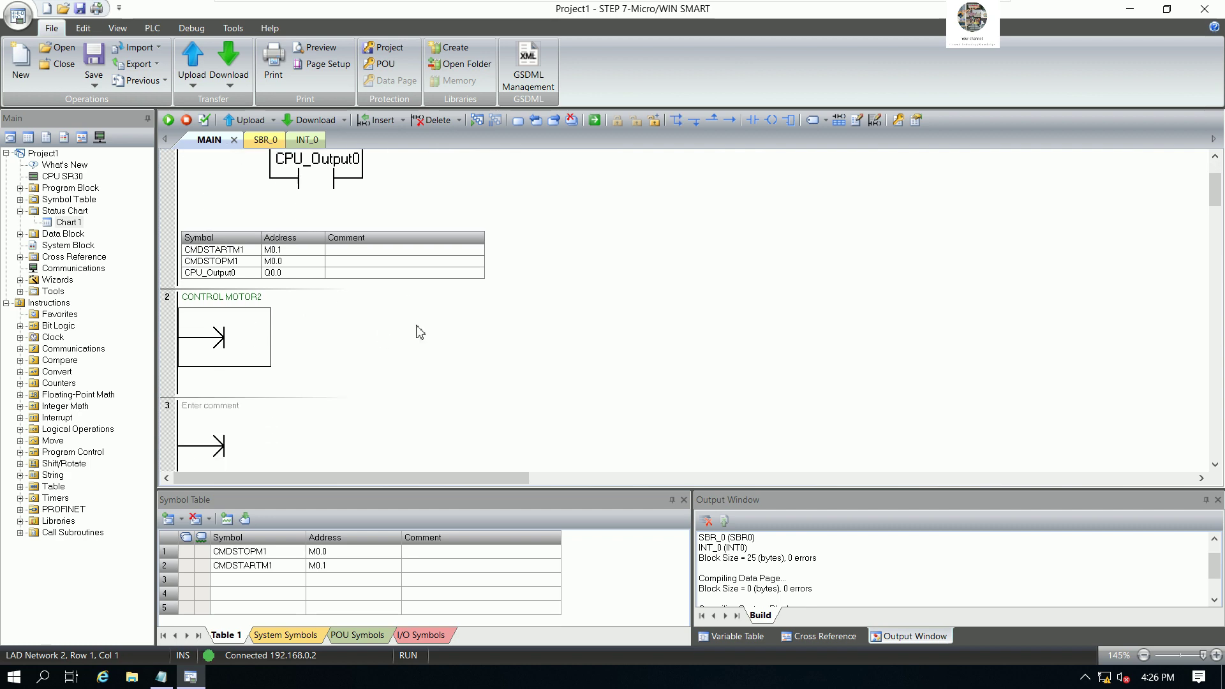
pyautogui.click(753, 120)
pyautogui.click(323, 322)
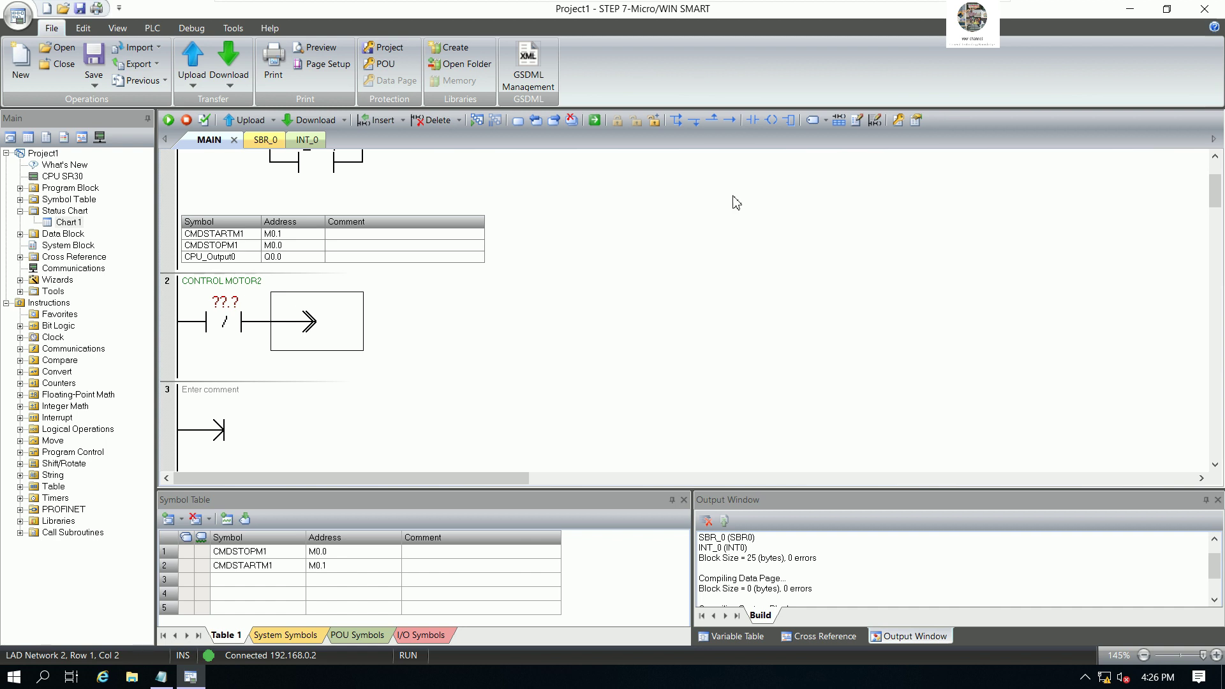
pyautogui.click(753, 120)
pyautogui.click(350, 305)
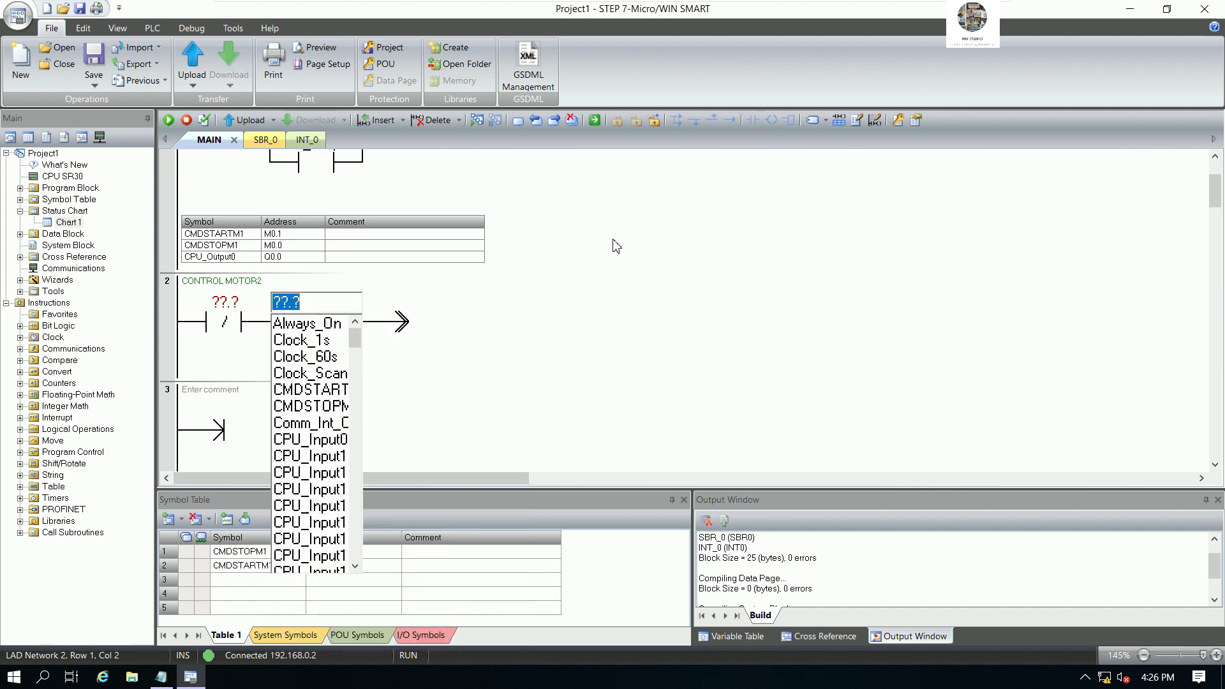
pyautogui.click(409, 322)
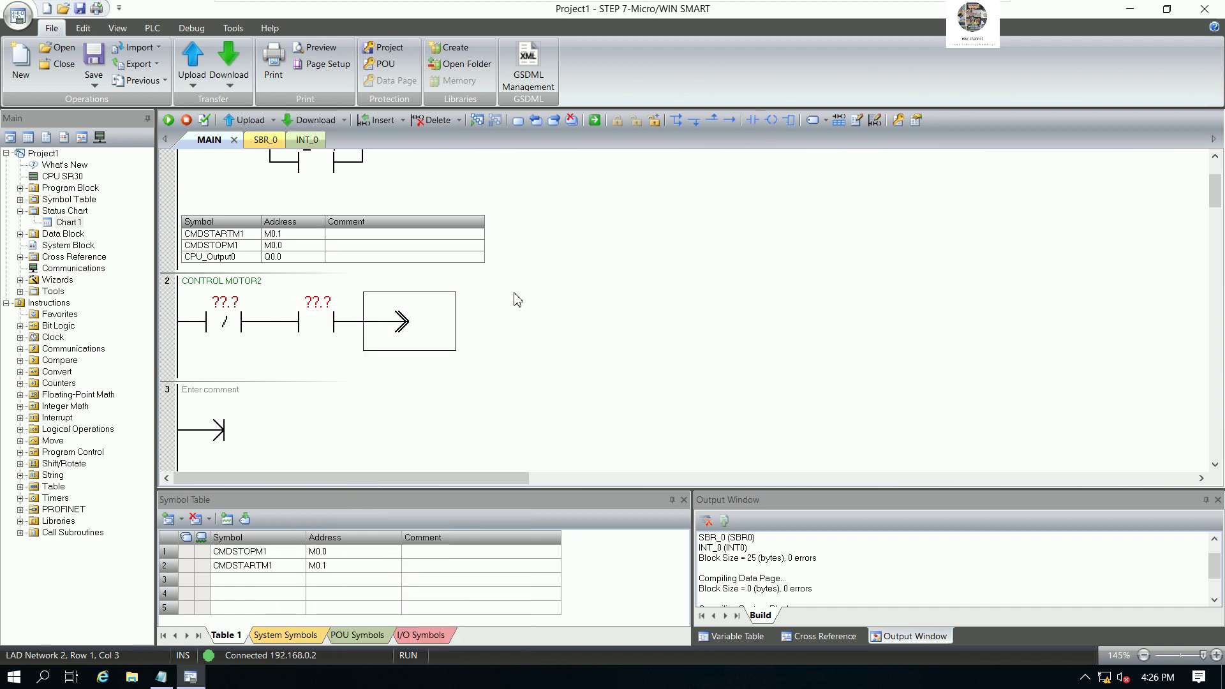
pyautogui.click(770, 120)
pyautogui.click(435, 306)
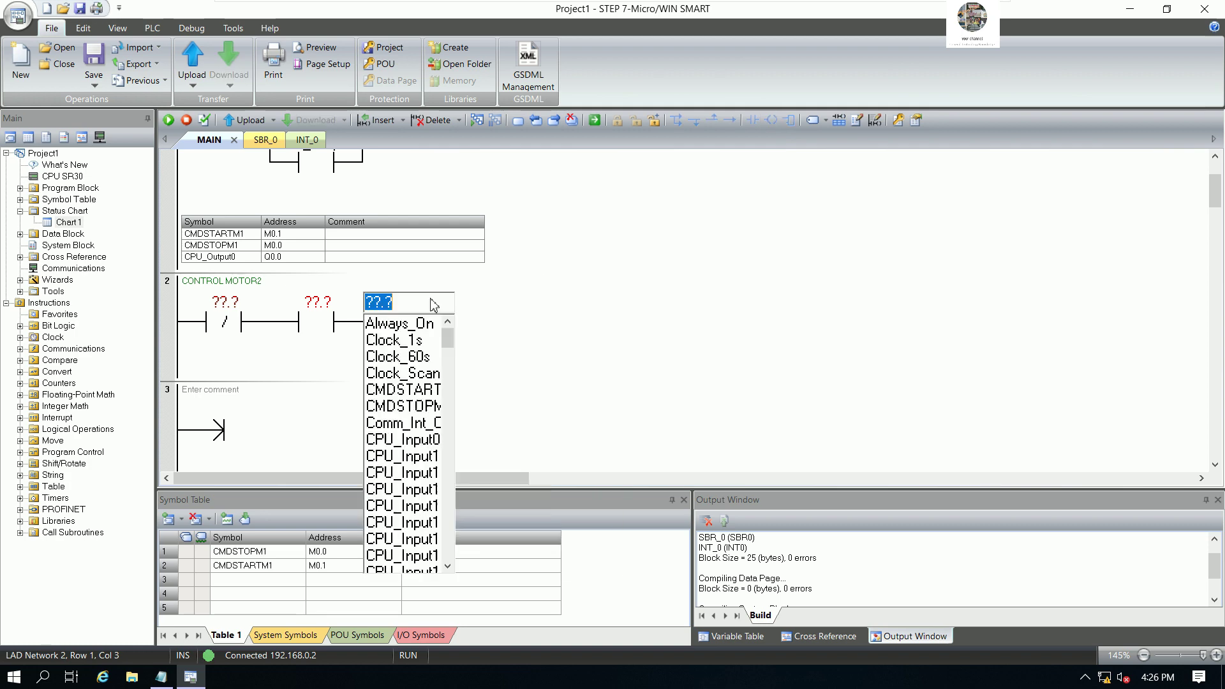
# Step: Add a normally open contact below network 2's second contact and connect both its ends to form a parallel branch
pyautogui.click(315, 370)
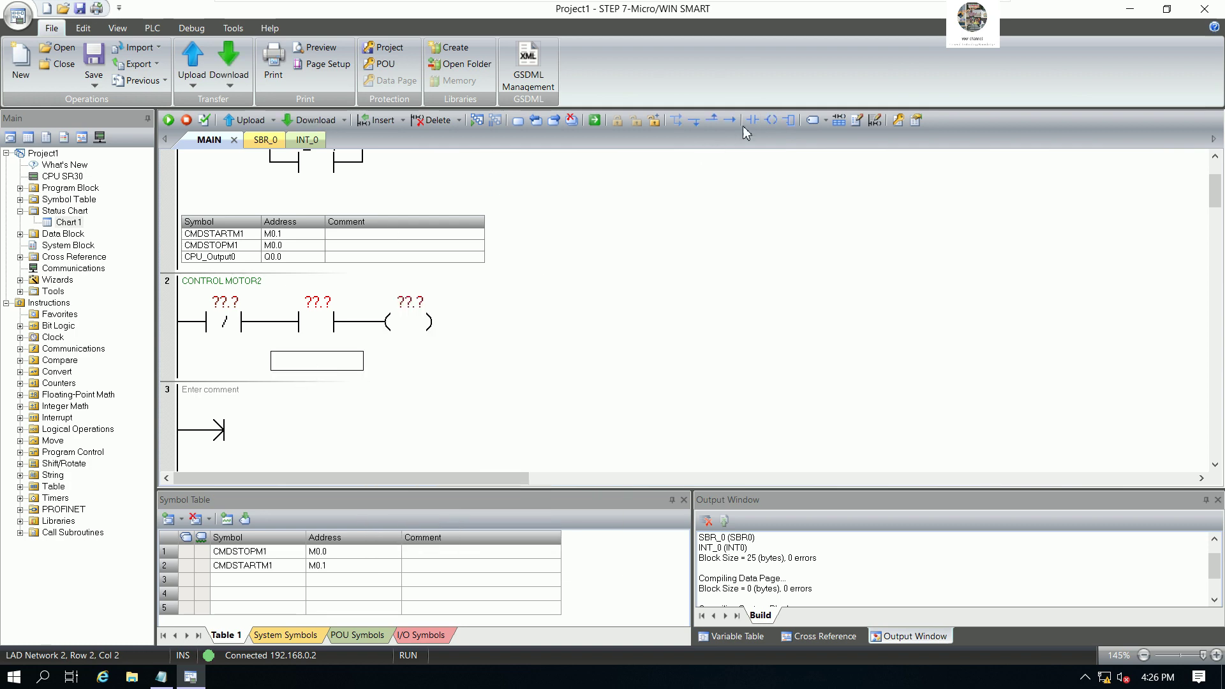
pyautogui.click(752, 120)
pyautogui.click(331, 358)
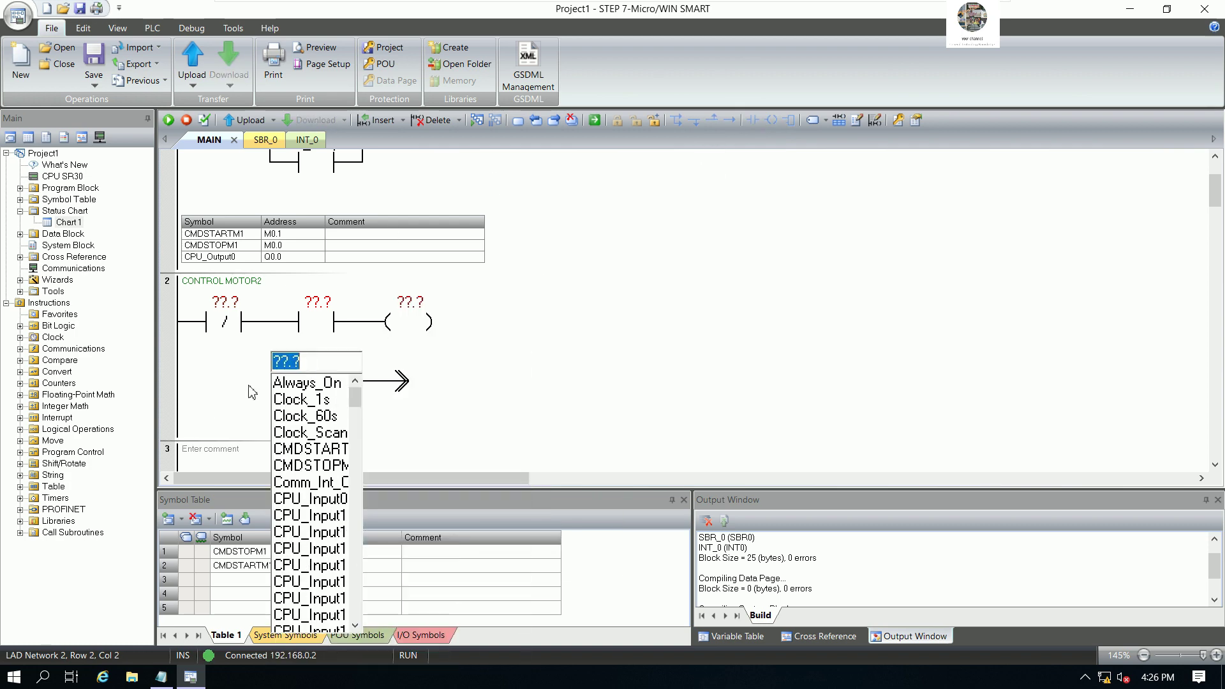
pyautogui.click(263, 411)
pyautogui.hotkey('ctrl', 'Up')
pyautogui.press('Right')
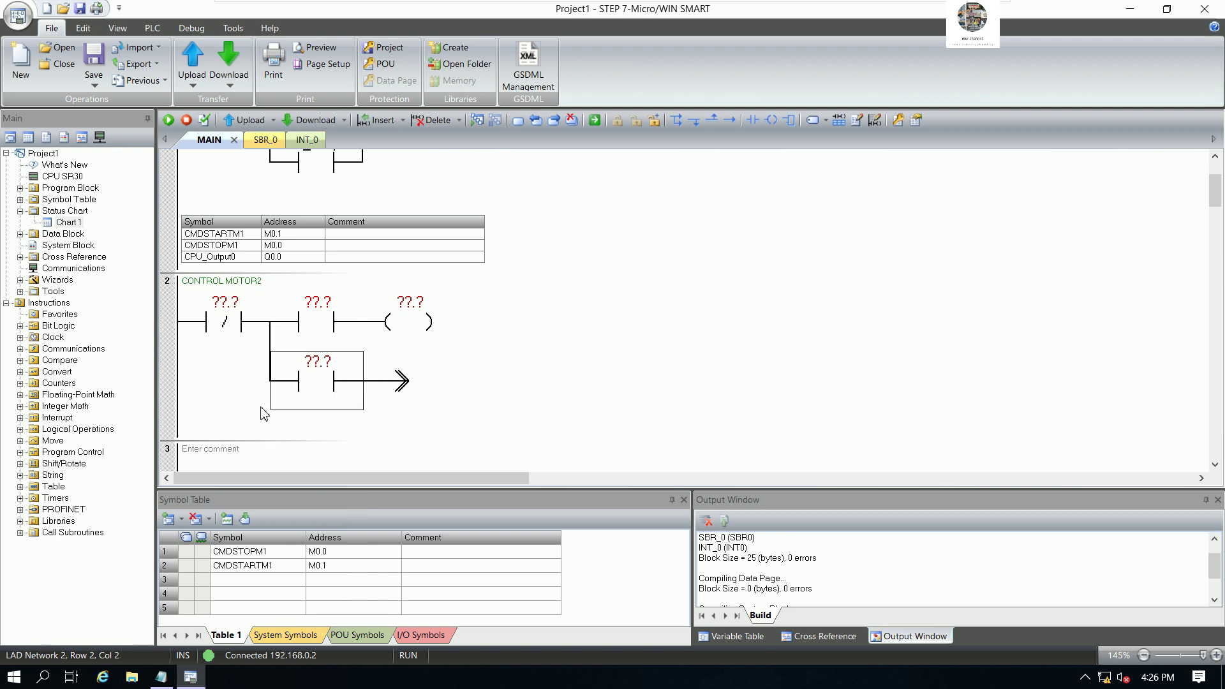
pyautogui.hotkey('ctrl', 'Up')
# Step: Assign address M0.2 to the normally closed contact in network 2
pyautogui.press('Up')
pyautogui.press('Left')
pyautogui.press('Return')
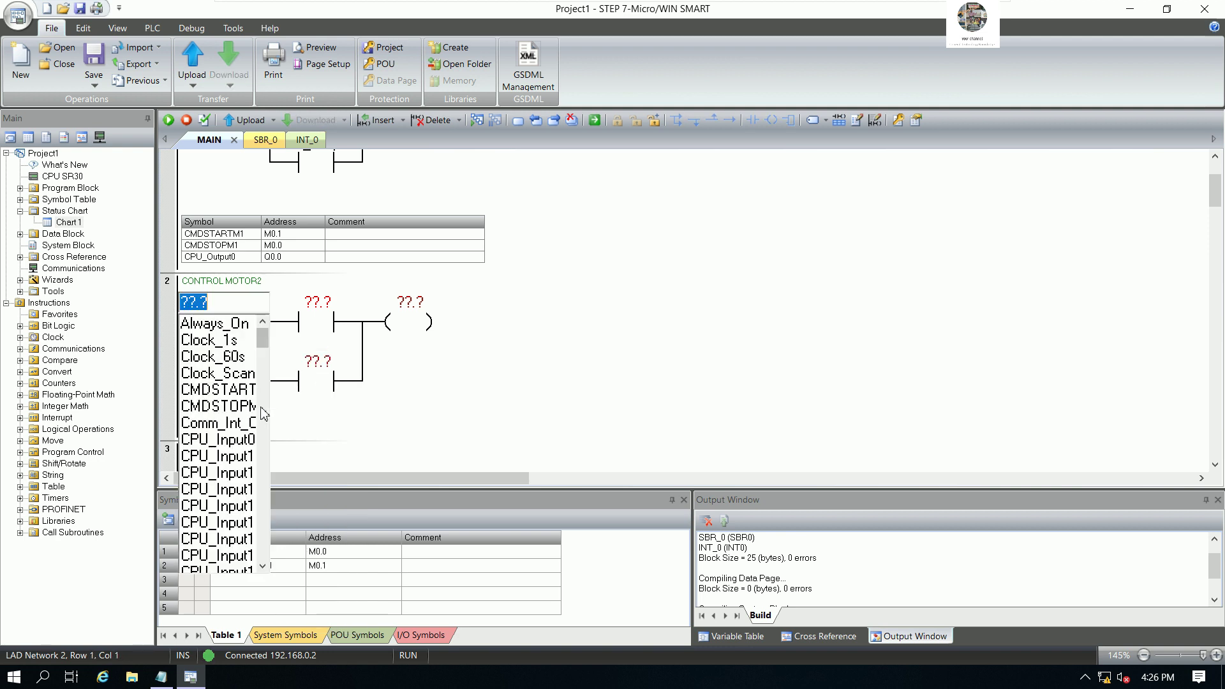
pyautogui.write('M0.2')
pyautogui.press('Return')
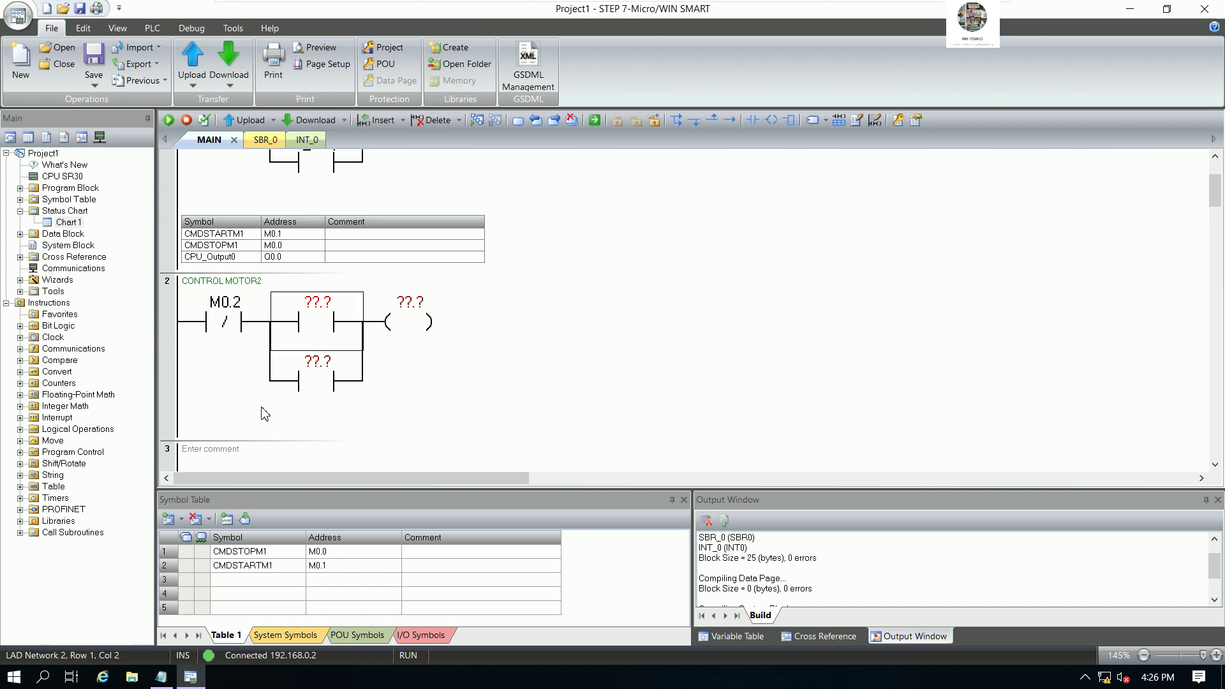
# Step: Assign address M0.3 to the upper normally open contact in network 2
pyautogui.scroll(1, 437, 306)
pyautogui.scroll(2, 402, 268)
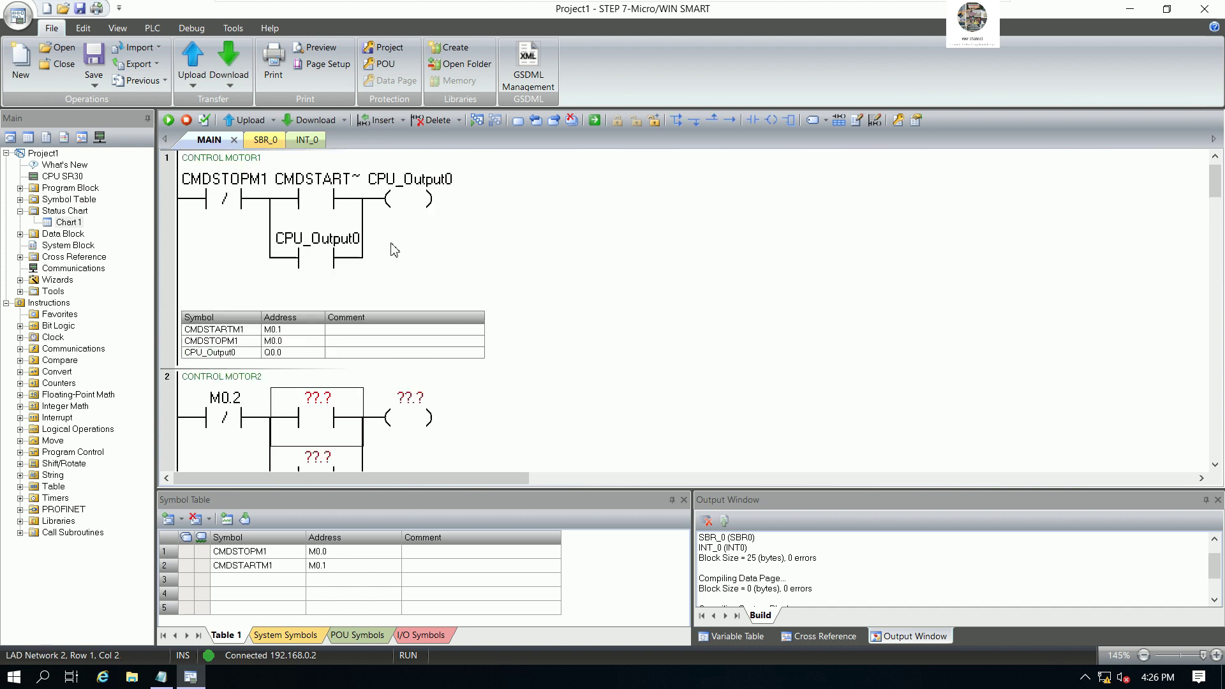
pyautogui.scroll(-3, 357, 306)
pyautogui.scroll(1, 357, 287)
pyautogui.click(351, 339)
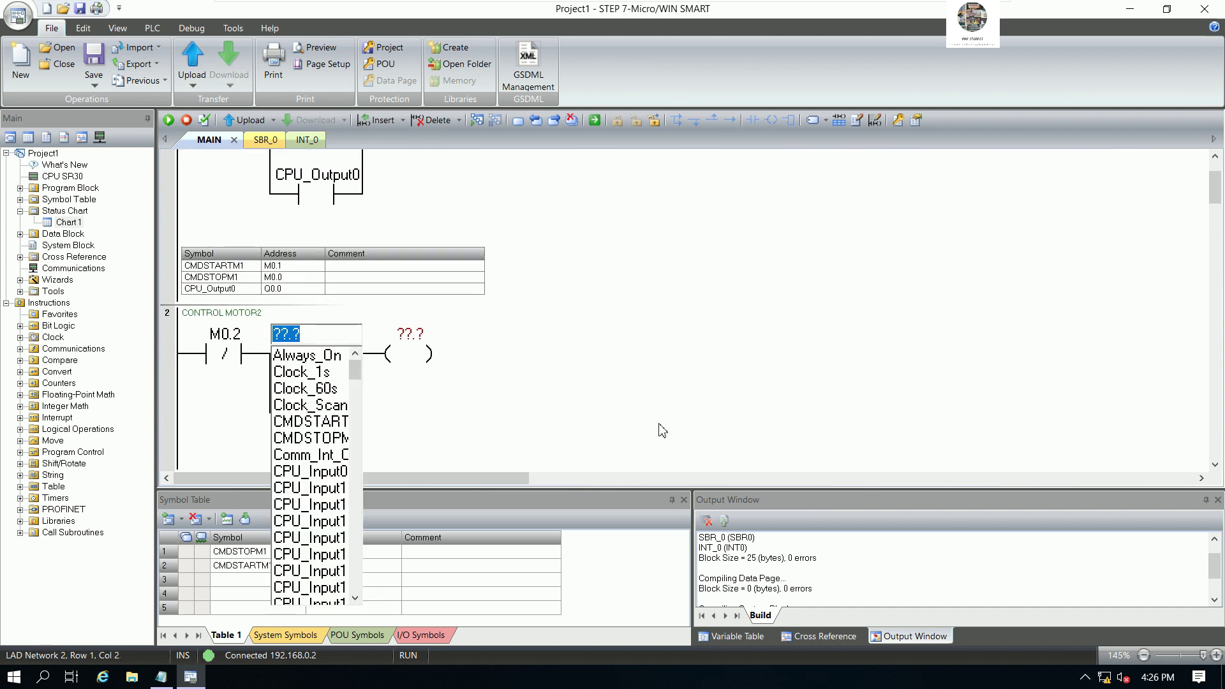
pyautogui.write('M0.3')
pyautogui.press('Return')
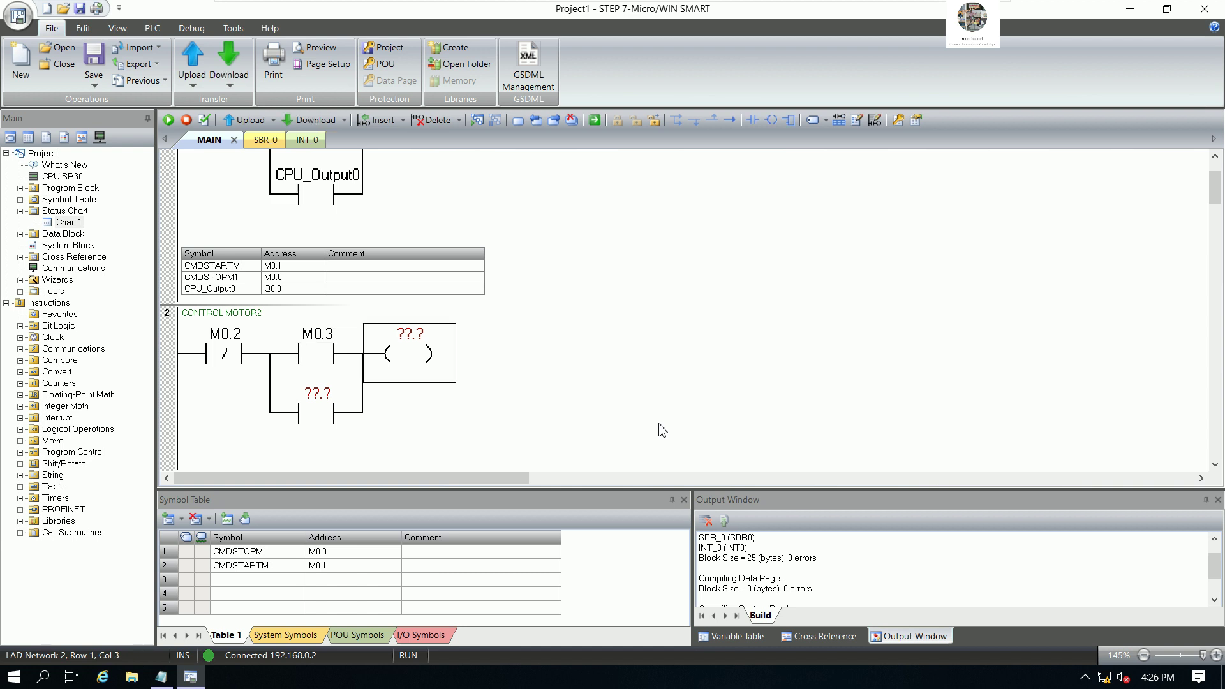
# Step: Assign address Q0.1 to network 2's output coil and to the contact in its parallel branch
pyautogui.press('Return')
pyautogui.write('Q0.1')
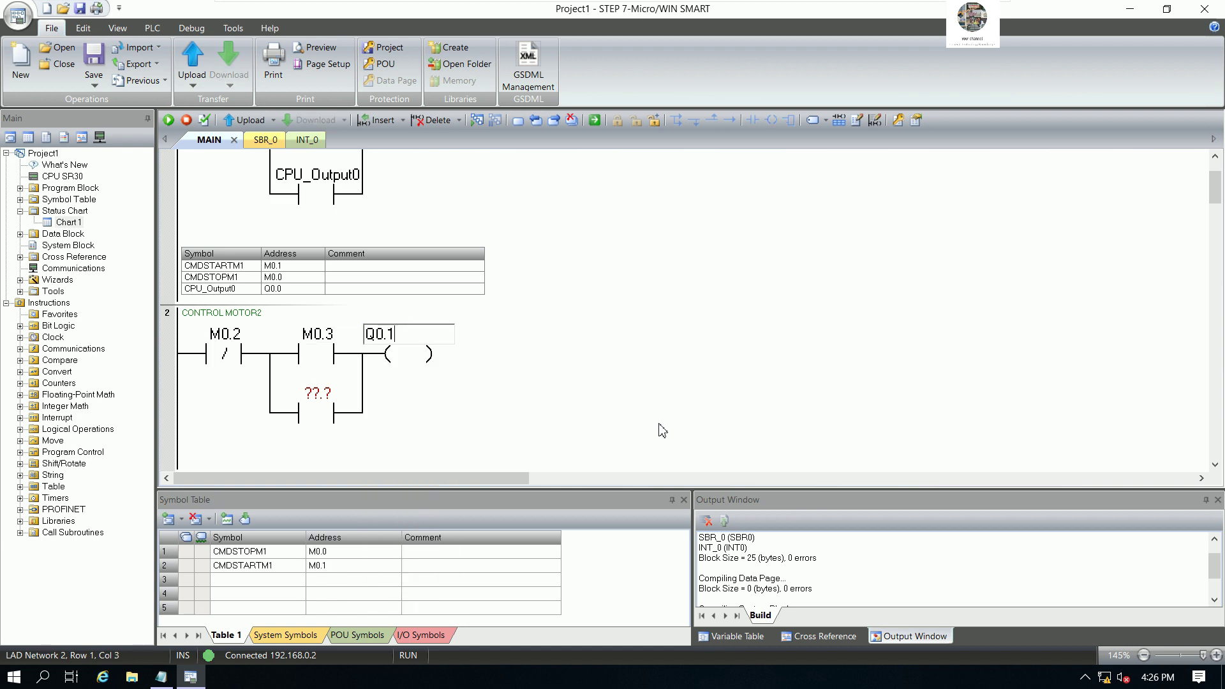
pyautogui.press('Return')
pyautogui.press('Return')
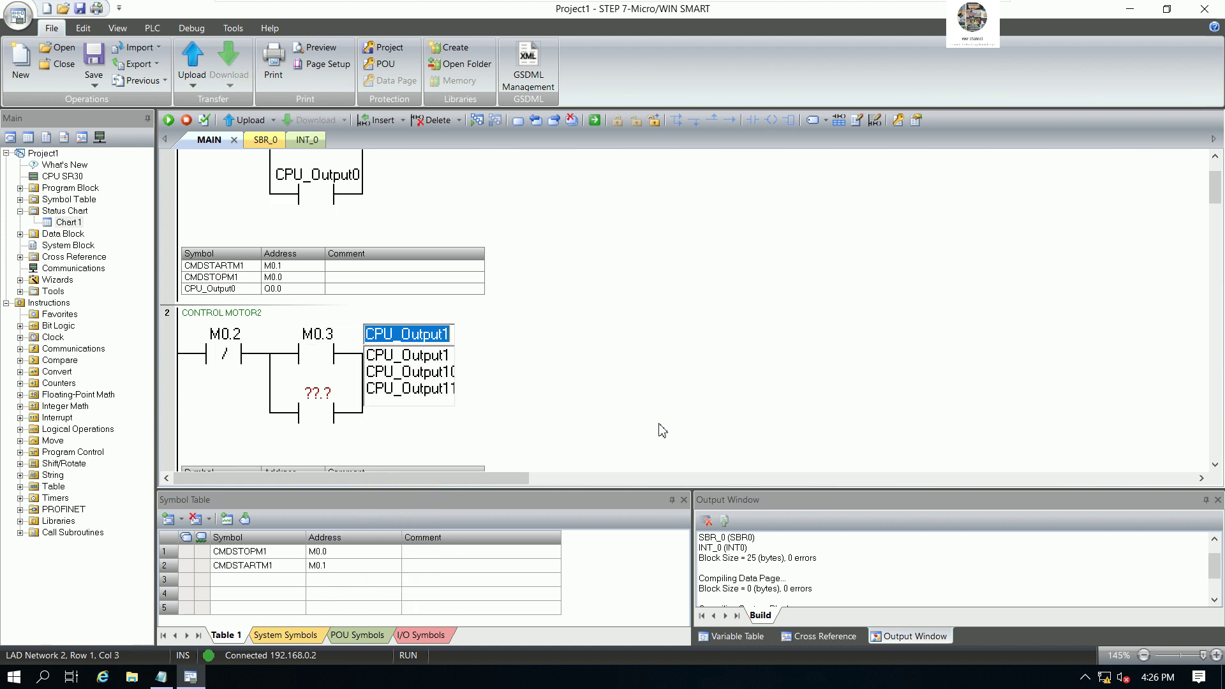
pyautogui.press('Return')
pyautogui.press('Down')
pyautogui.press('Left')
pyautogui.press('Return')
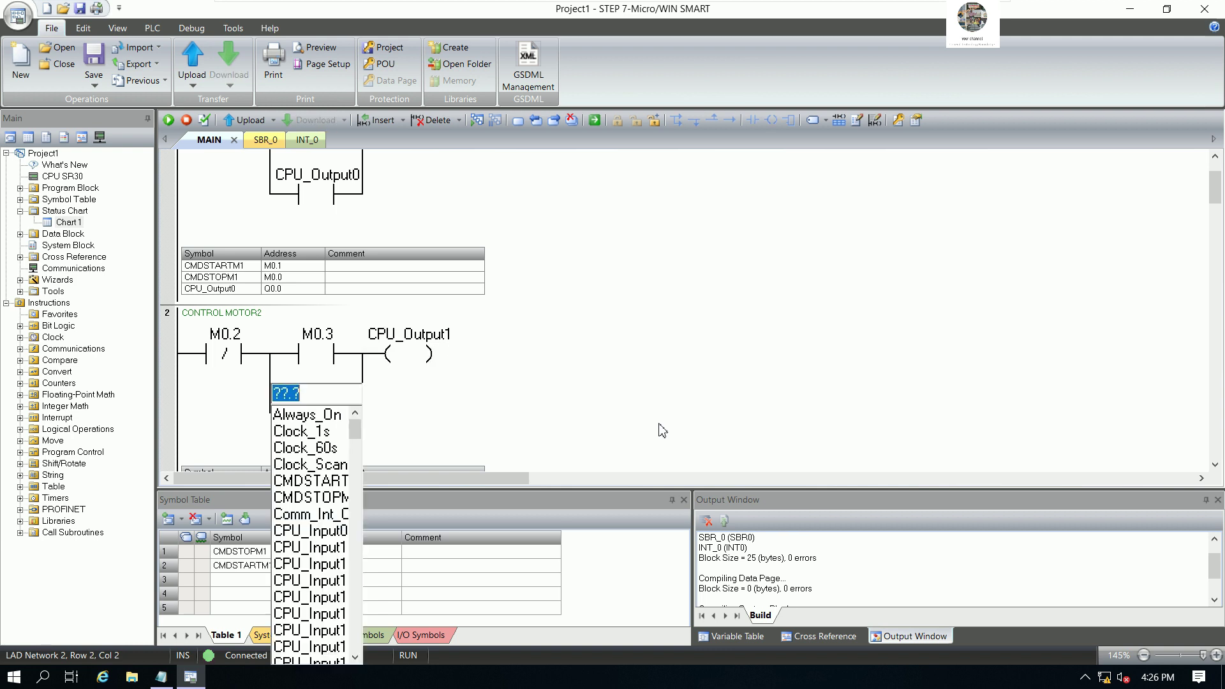
pyautogui.write('Q0.1')
pyautogui.press('Return')
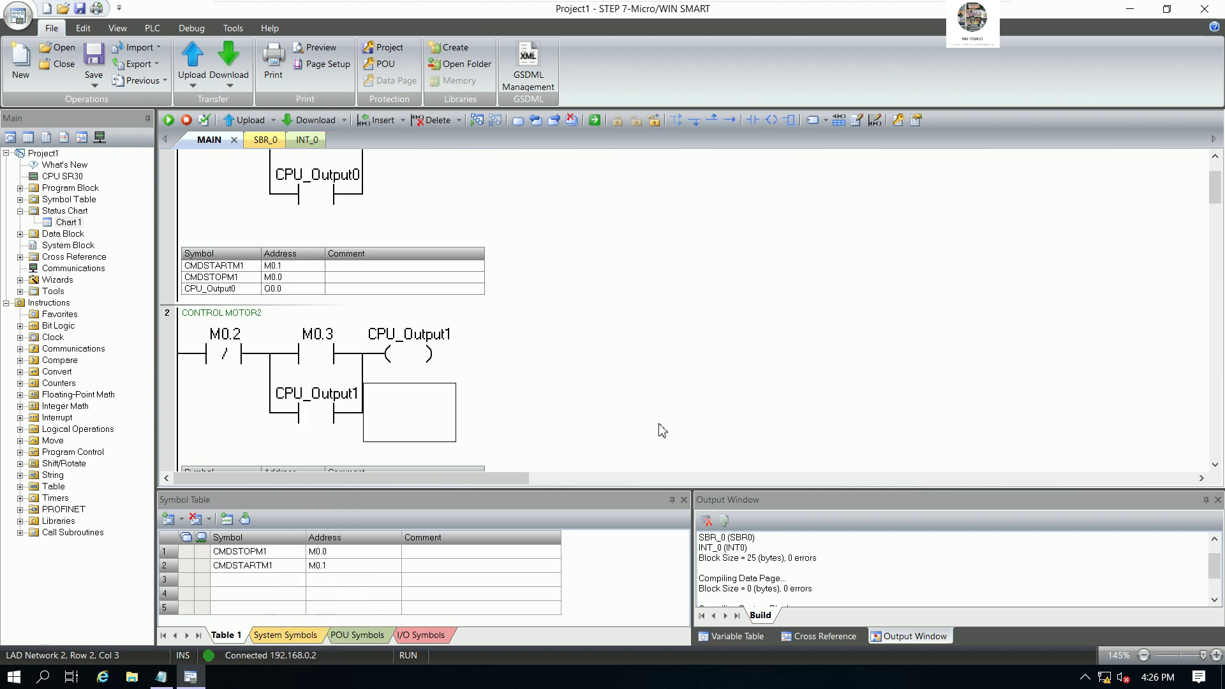
pyautogui.click(760, 345)
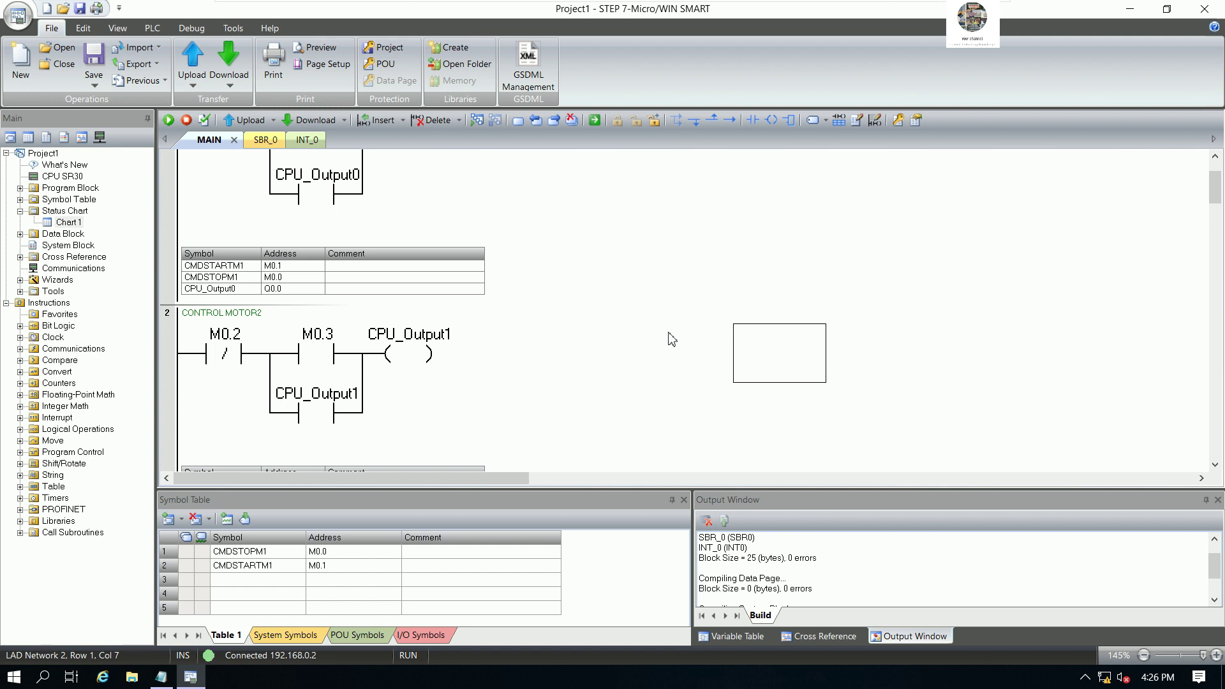
pyautogui.click(237, 336)
pyautogui.rightClick(237, 337)
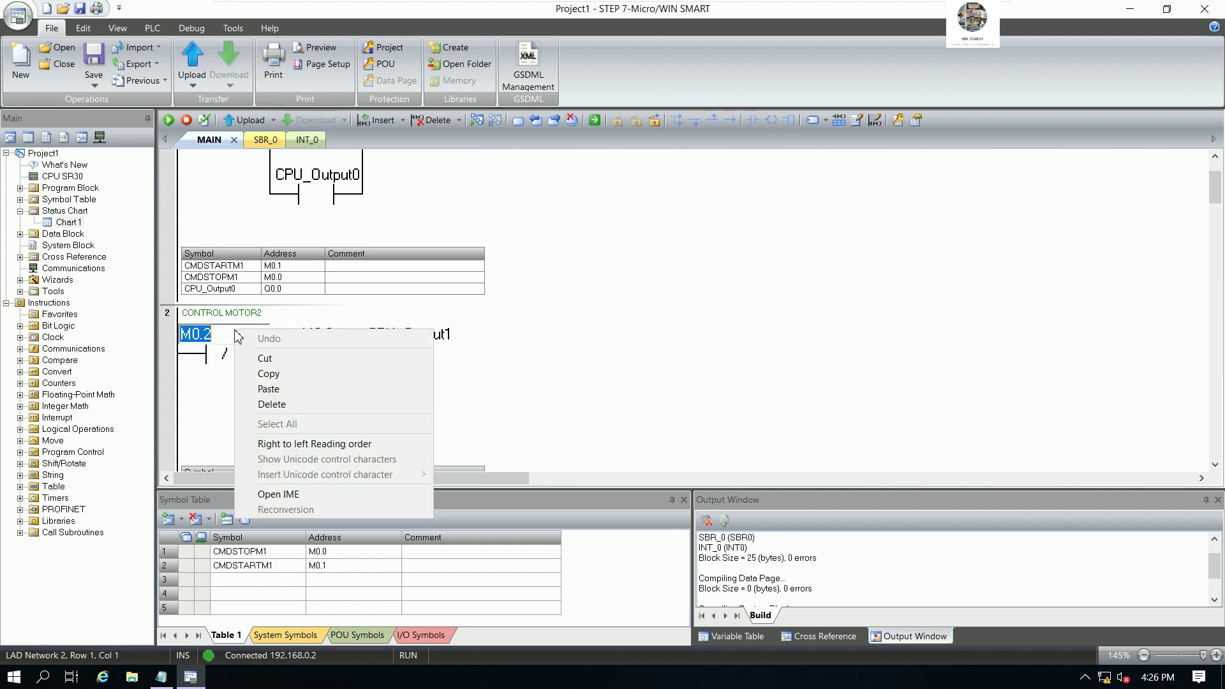
pyautogui.click(603, 373)
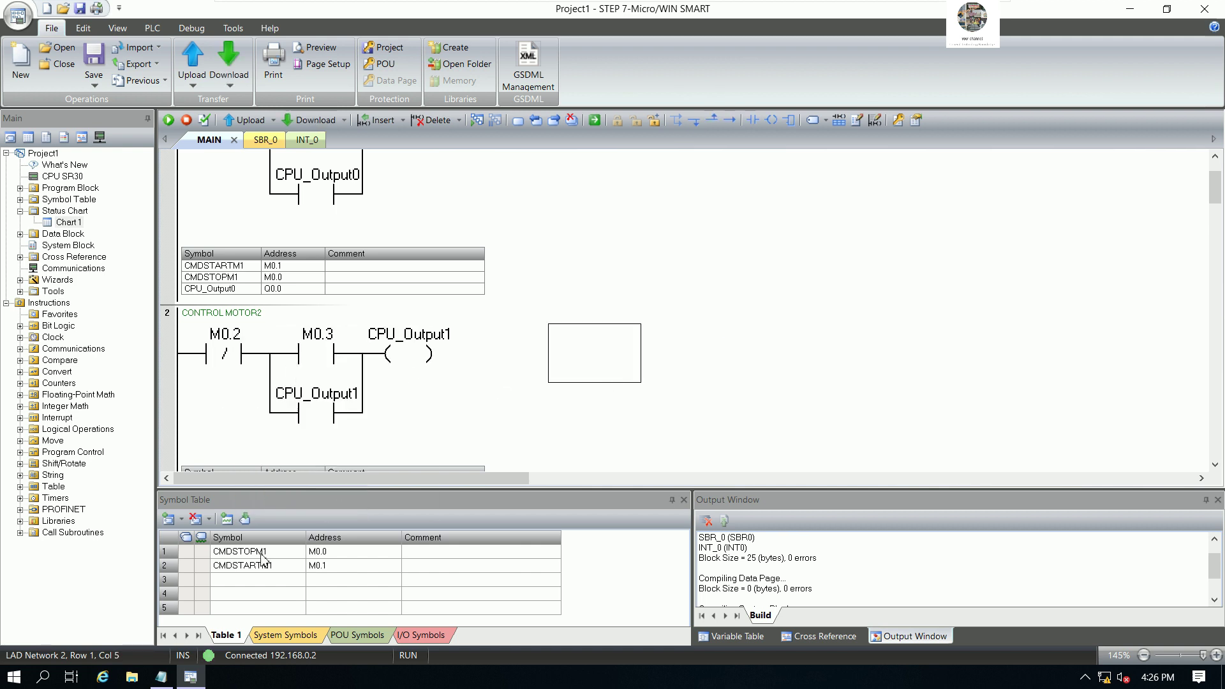
# Step: Define the symbol CMDSTOPM2 at address M0.2 in the third row of the Symbol Table
pyautogui.click(314, 564)
pyautogui.click(268, 582)
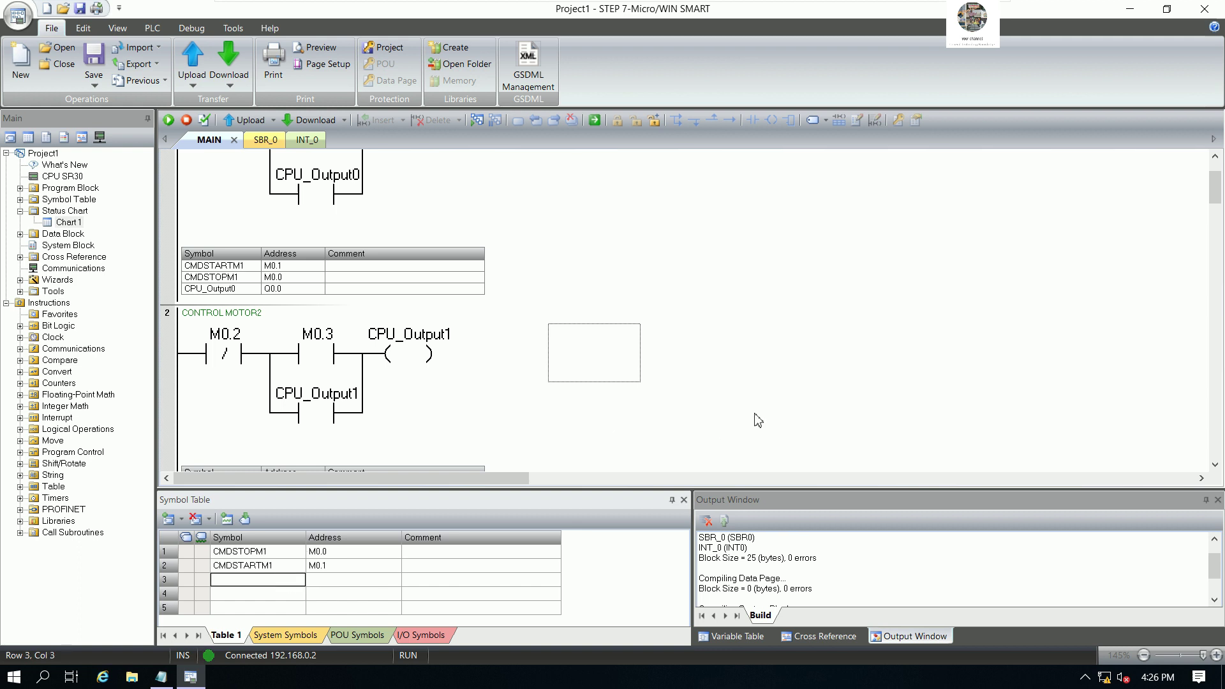
pyautogui.write('CMDSTOPM2')
pyautogui.press('Return')
pyautogui.press('Tab')
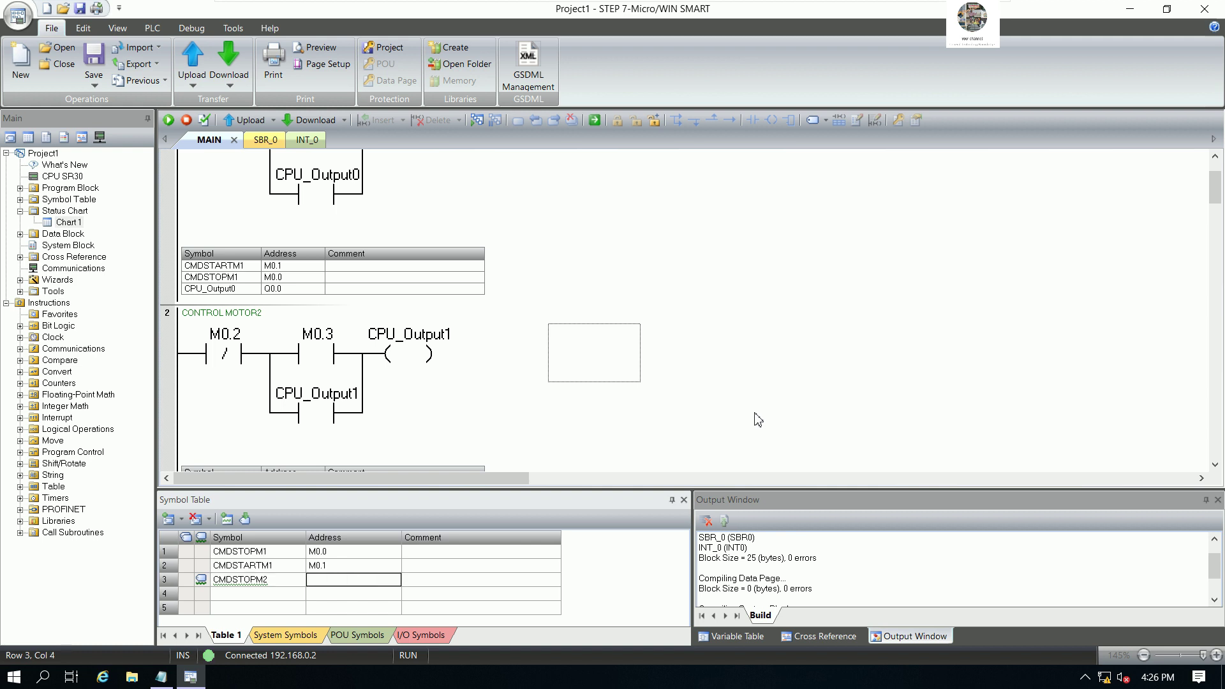
pyautogui.write('M0.2')
pyautogui.press('Return')
# Step: Define the symbol CMDSTARTM3 at address M0.3 in the fourth row of the Symbol Table and compile the project
pyautogui.write('CM')
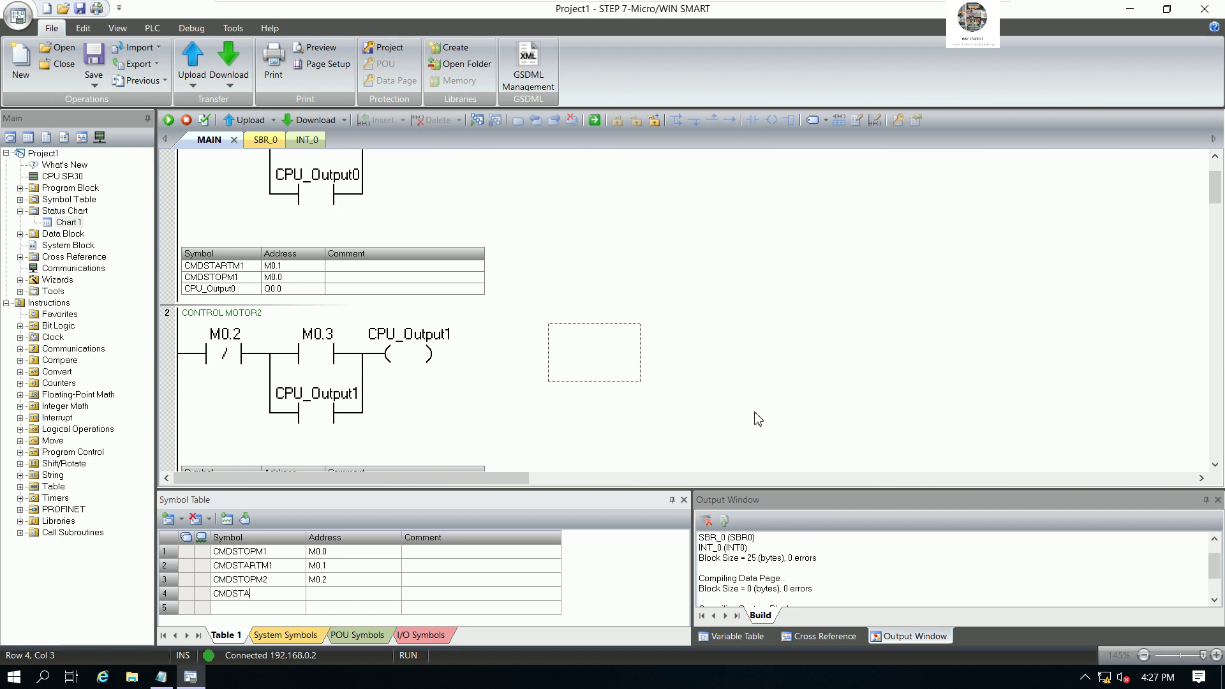
pyautogui.press('Tab')
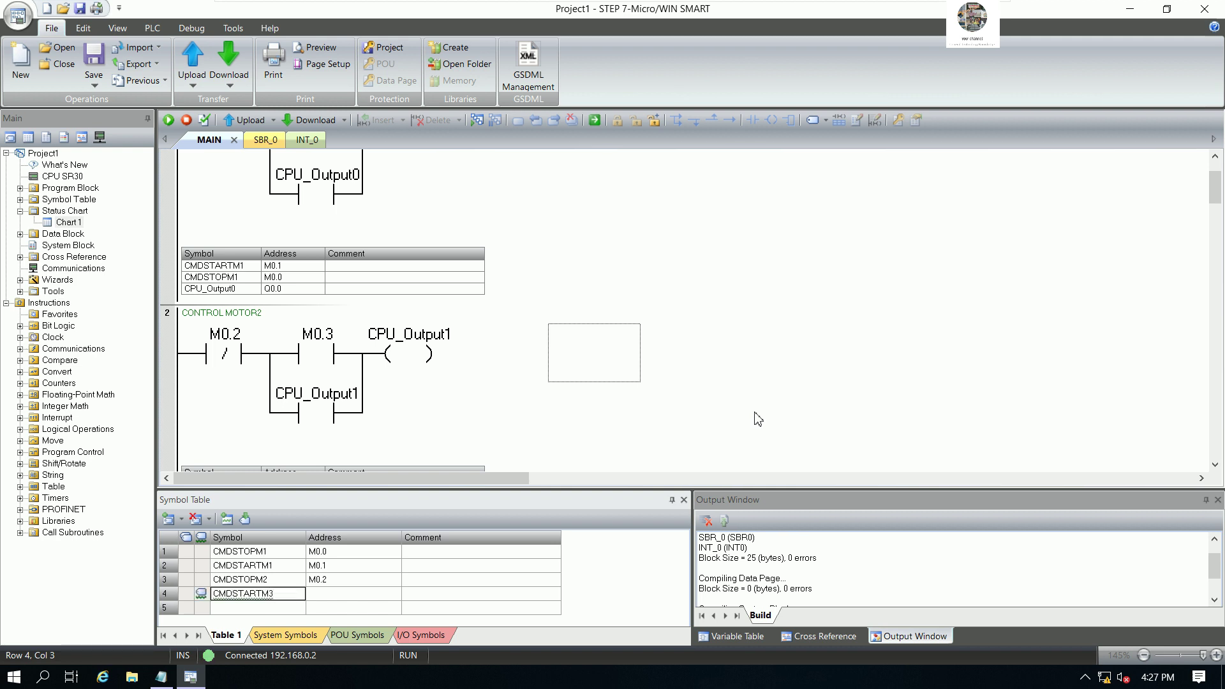
pyautogui.write('M0.3')
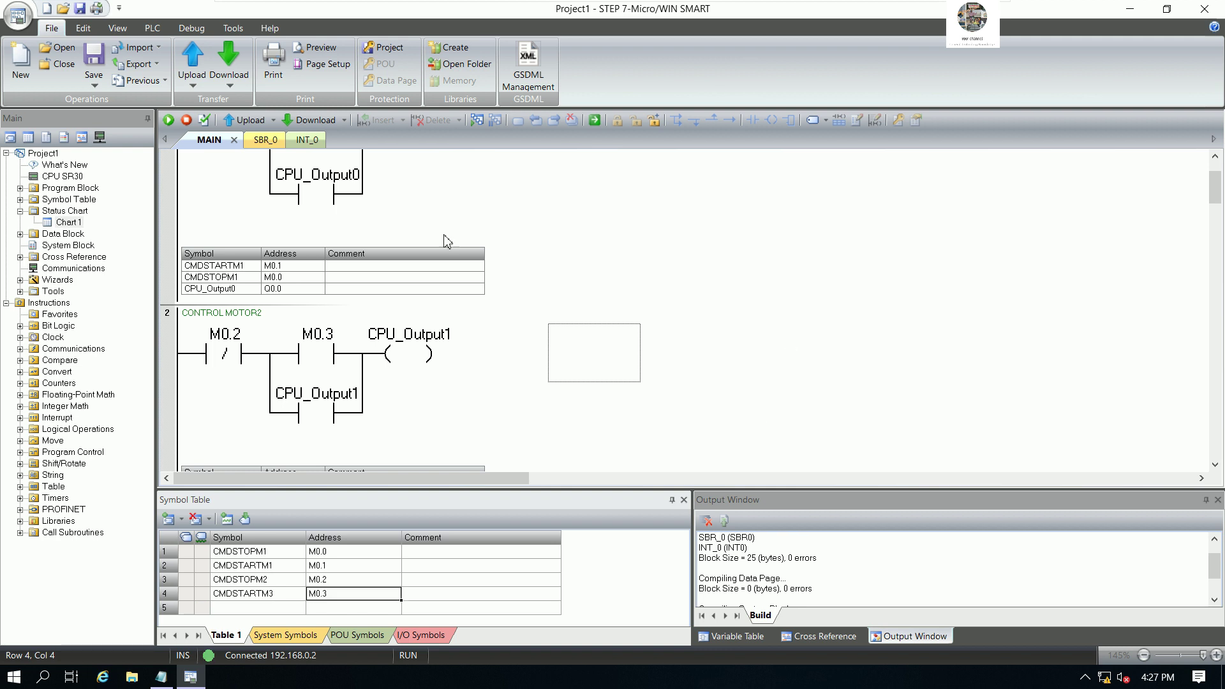
pyautogui.click(204, 120)
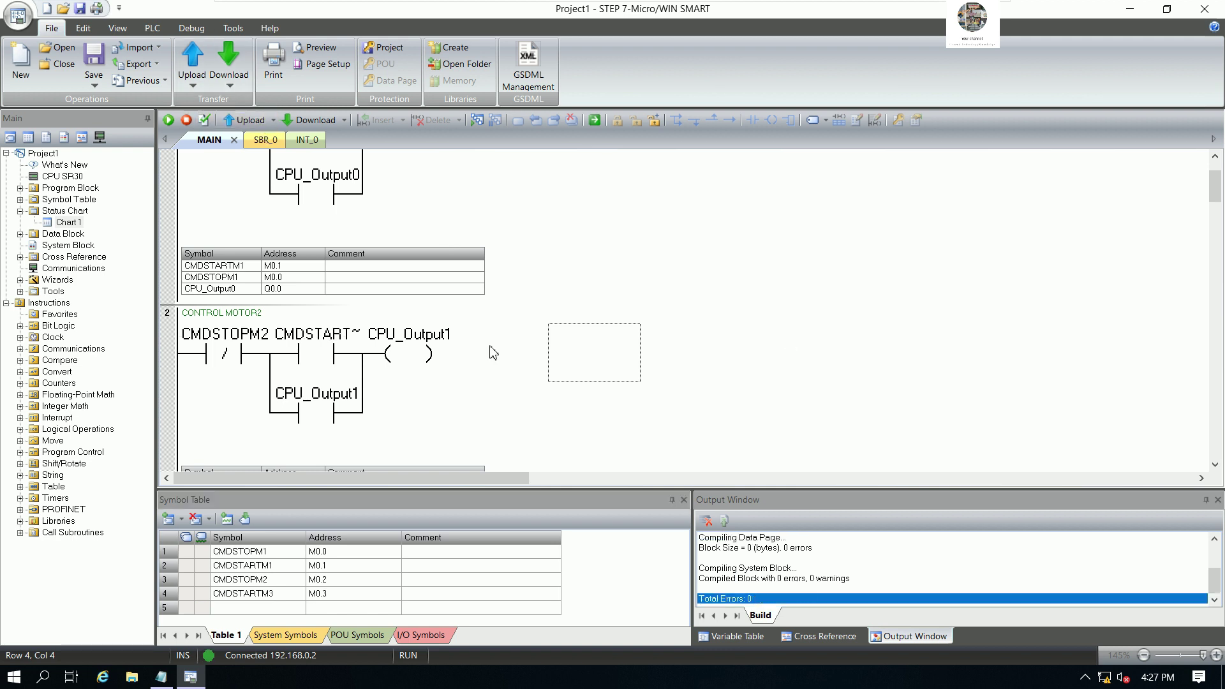
# Step: Copy network 2's comment to network 3, changing it to CONTROL MOTOR3
pyautogui.click(472, 288)
pyautogui.scroll(-3, 491, 319)
pyautogui.scroll(-2, 440, 319)
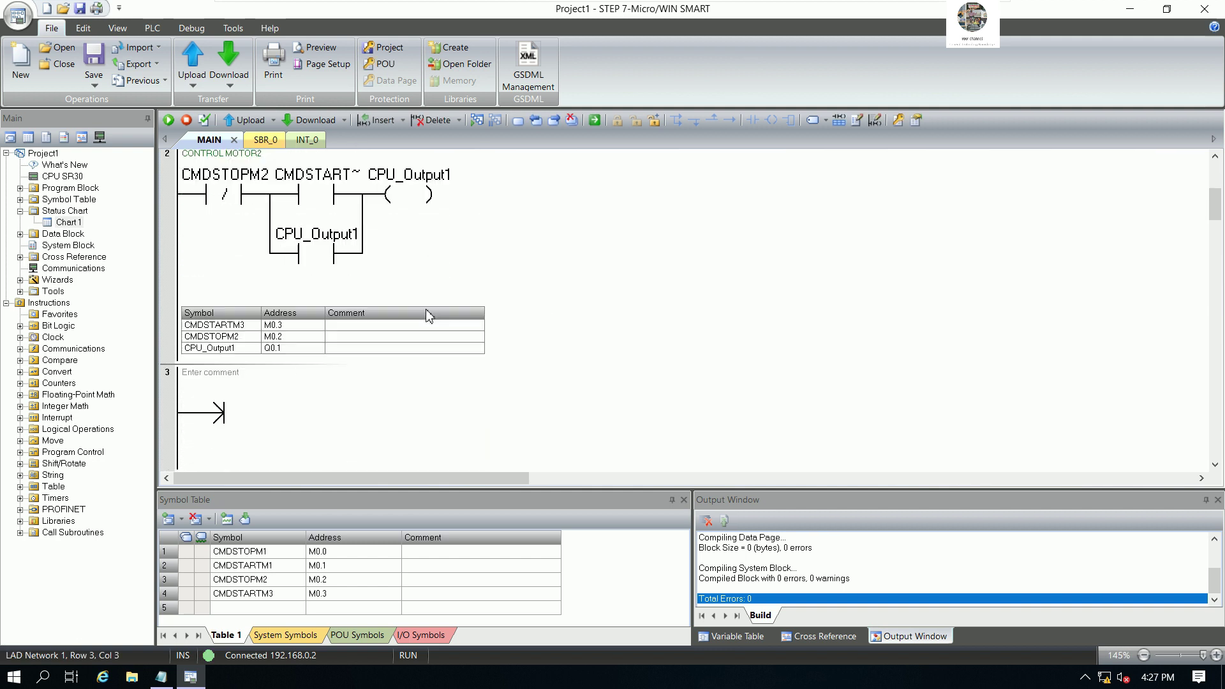
pyautogui.scroll(1, 383, 313)
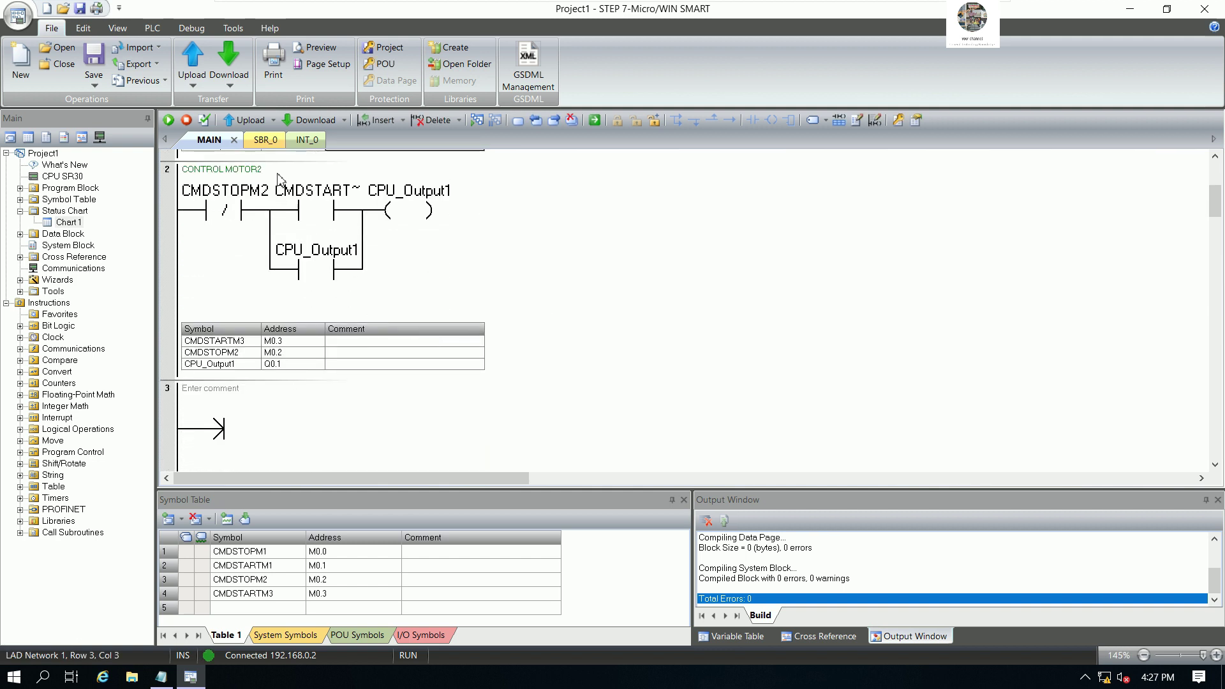
pyautogui.moveTo(279, 178); pyautogui.dragTo(185, 177)
pyautogui.hotkey('ctrl', 'c')
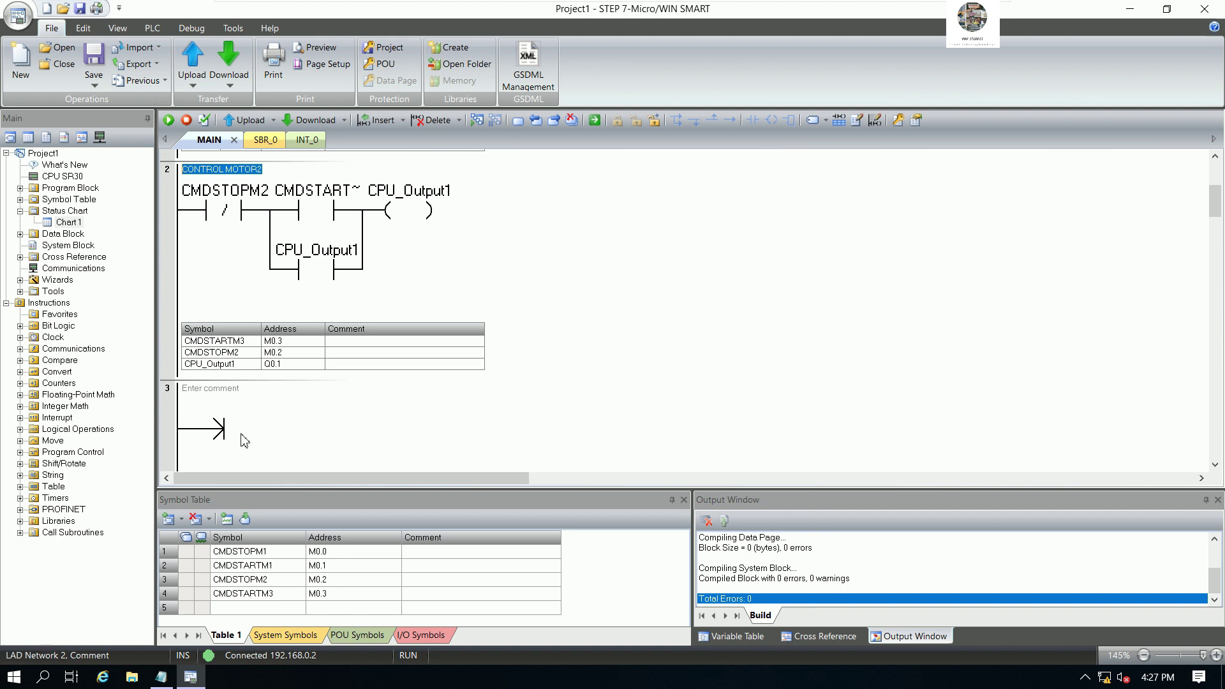
pyautogui.click(264, 389)
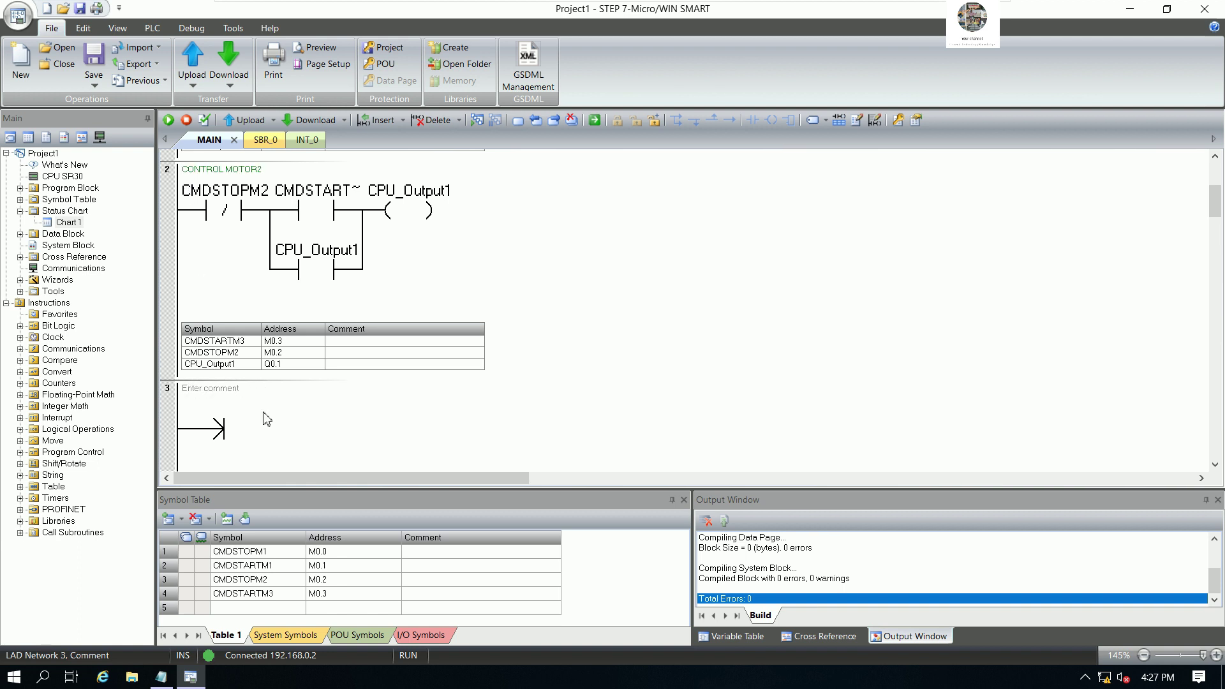
pyautogui.hotkey('ctrl', 'v')
pyautogui.write('3')
pyautogui.click(297, 407)
pyautogui.scroll(-1, 290, 405)
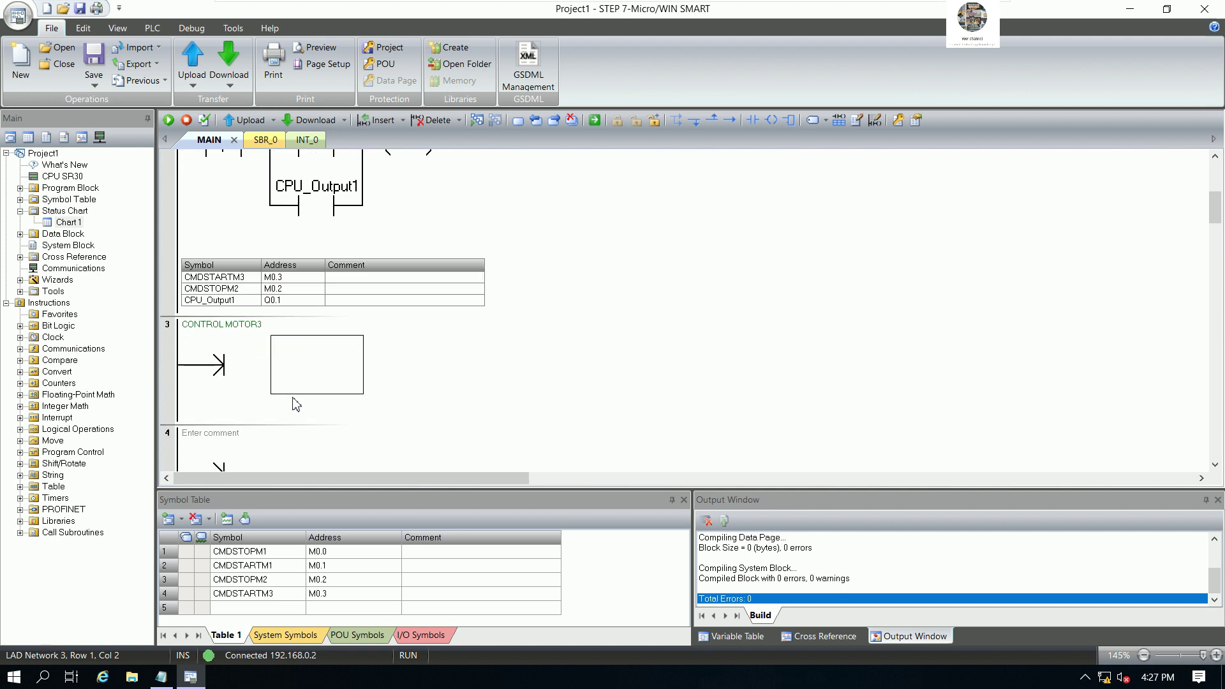
# Step: Enlarge the Symbol Table area upward and select the first cell of network 3 in the ladder
pyautogui.click(243, 375)
pyautogui.scroll(-2, 301, 350)
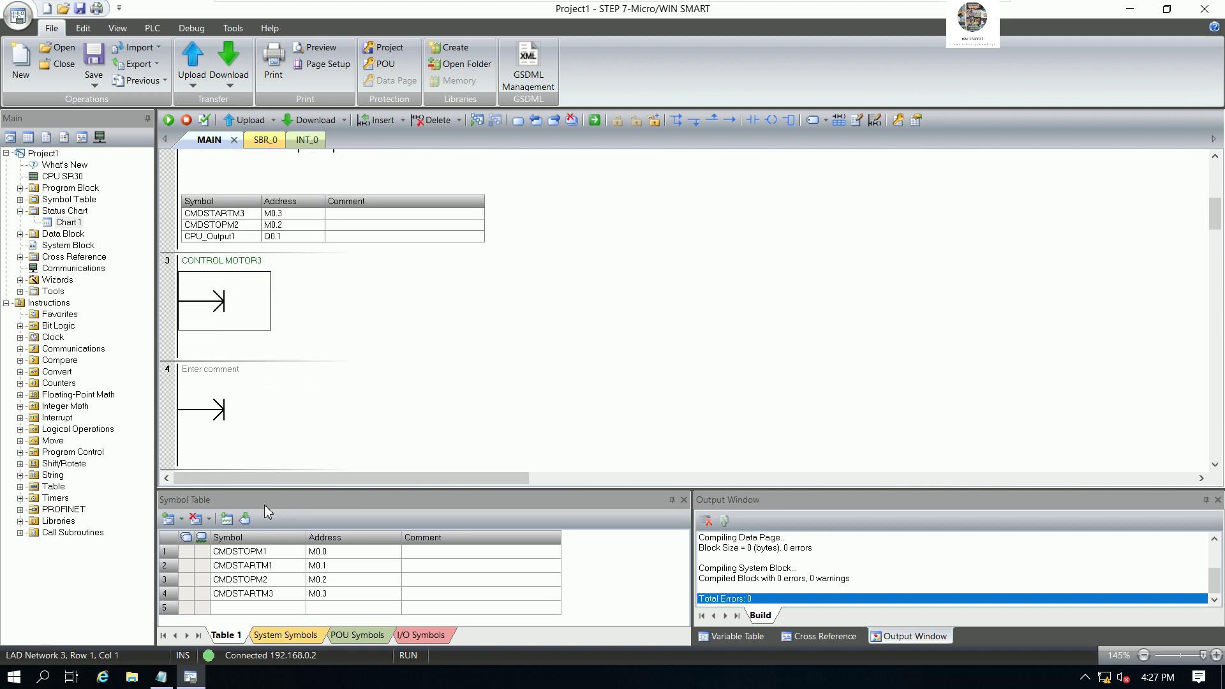
pyautogui.click(259, 607)
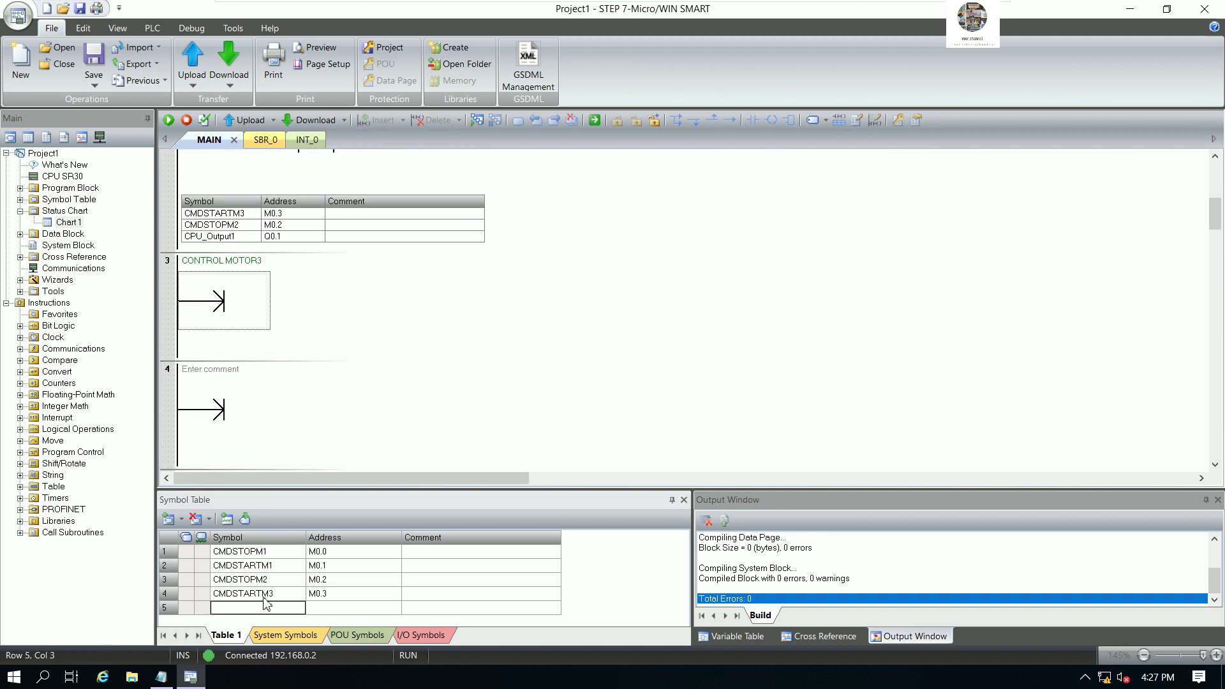
pyautogui.moveTo(323, 492); pyautogui.dragTo(344, 406)
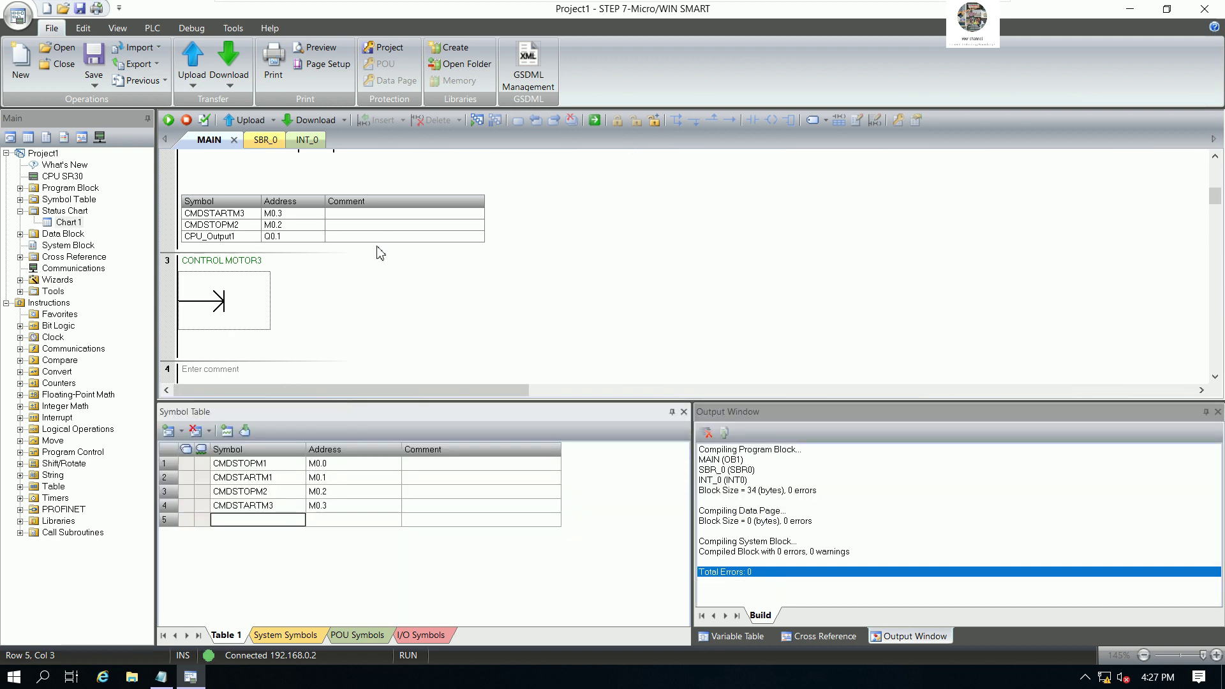
pyautogui.click(330, 318)
pyautogui.click(250, 314)
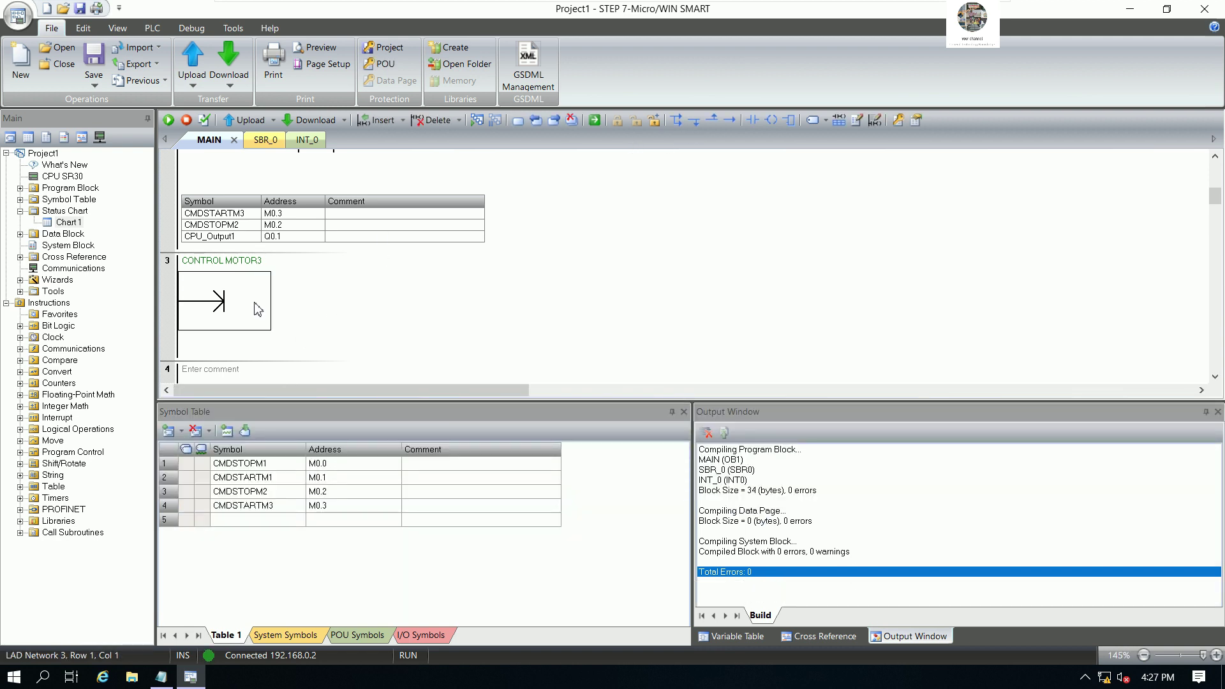
# Step: Insert a normally closed contact, a normally open contact and an output coil in series in network 3
pyautogui.click(753, 120)
pyautogui.press('Down')
pyautogui.press('Return')
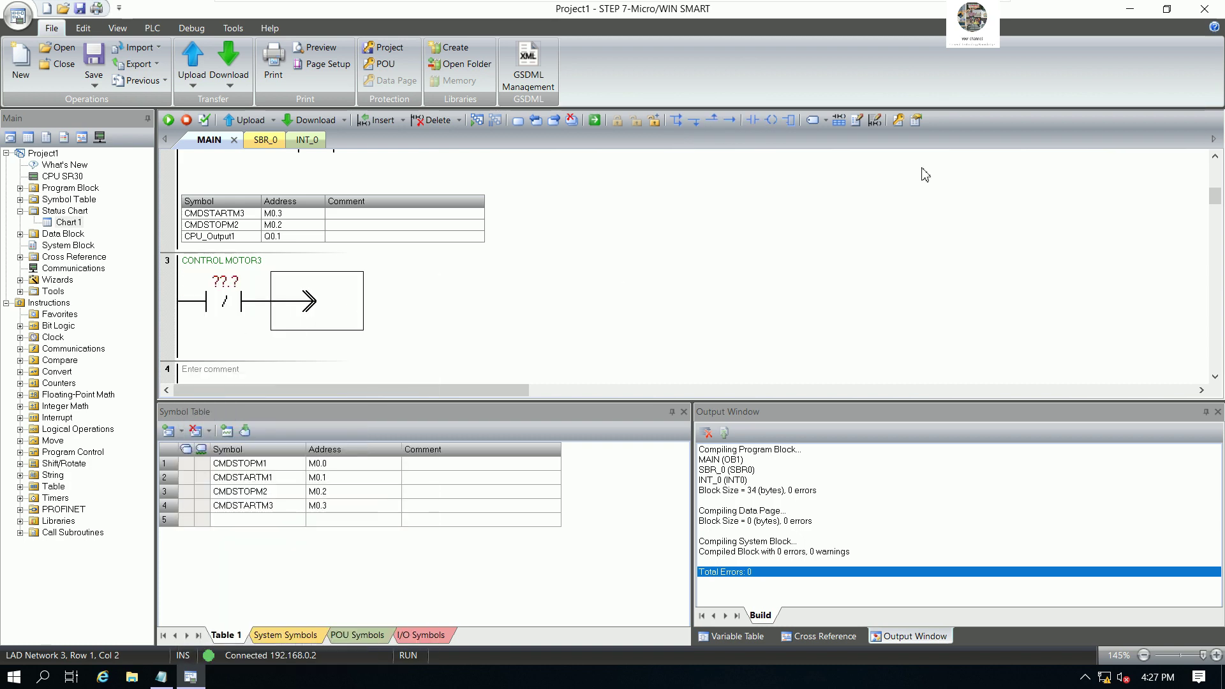
pyautogui.click(753, 120)
pyautogui.press('Return')
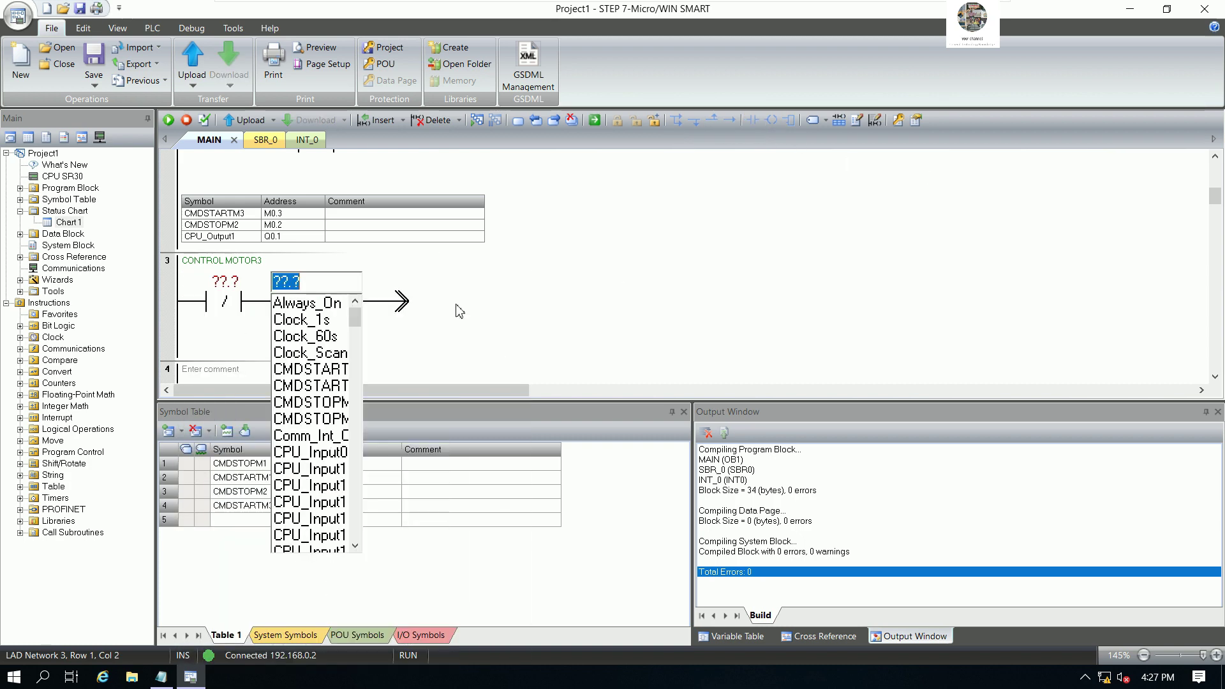
pyautogui.press('Return')
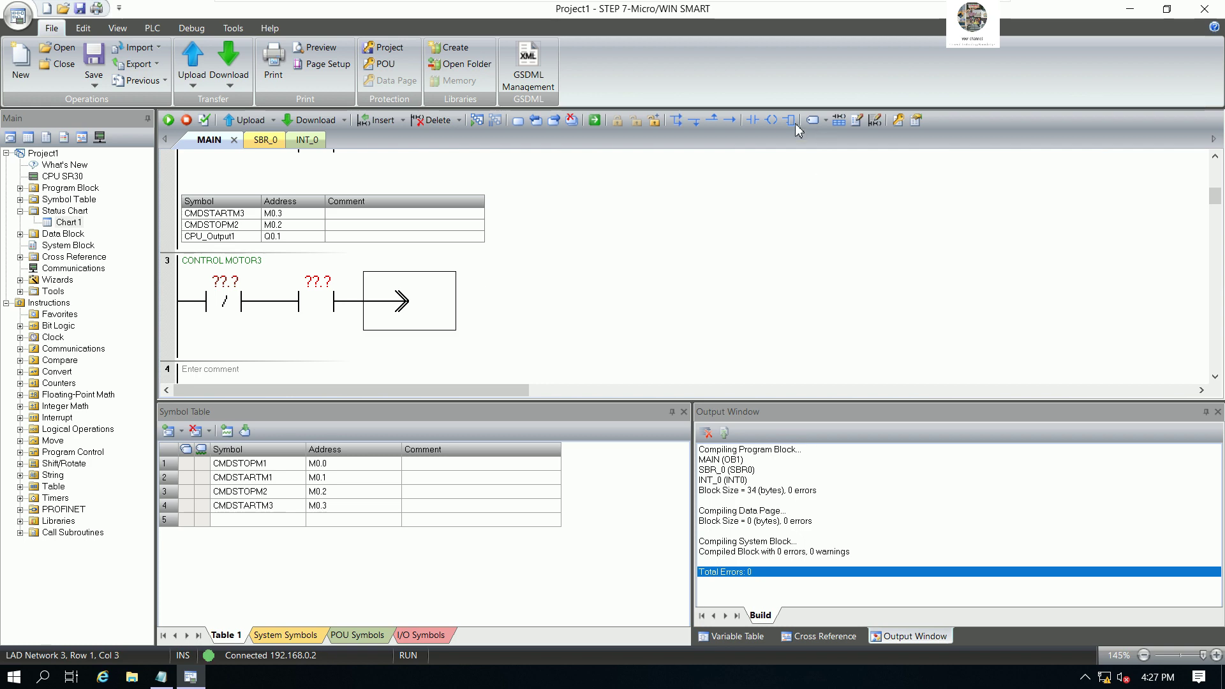
pyautogui.click(791, 122)
pyautogui.press('Return')
# Step: Add a normally open contact in the second row of network 3 and connect it in parallel with the upper normally open contact
pyautogui.click(301, 351)
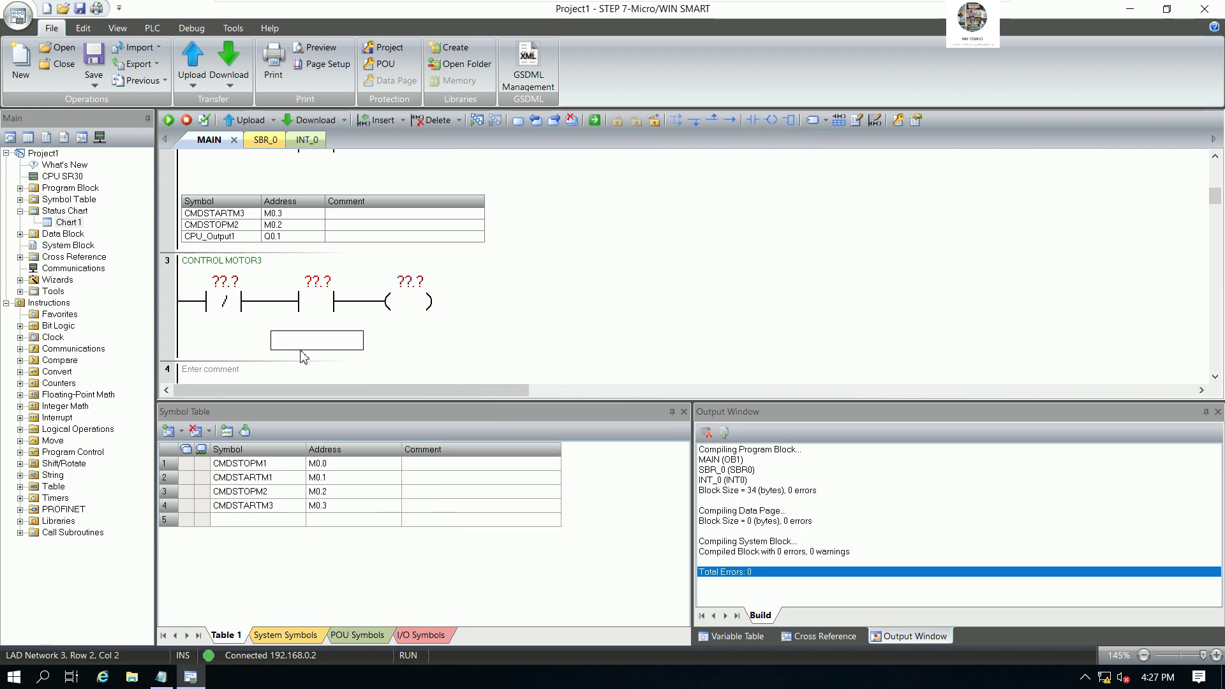
pyautogui.click(753, 120)
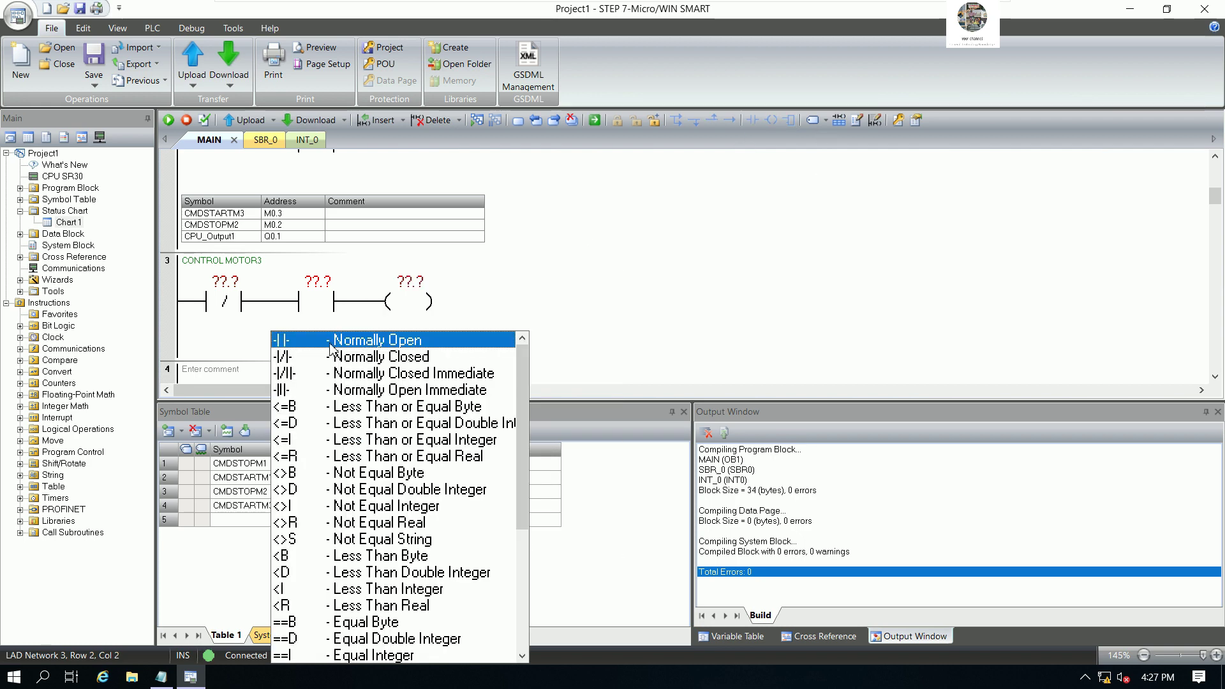
pyautogui.press('Return')
pyautogui.press('Return')
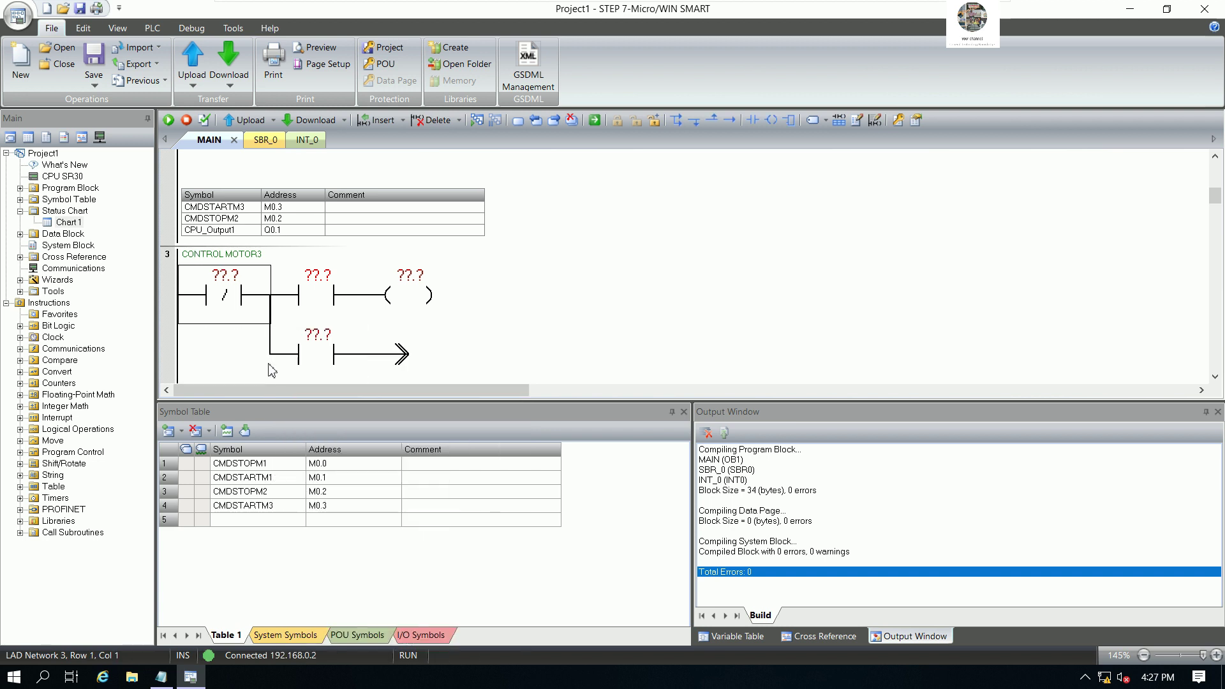
pyautogui.press('Right')
pyautogui.hotkey('ctrl', 'Down')
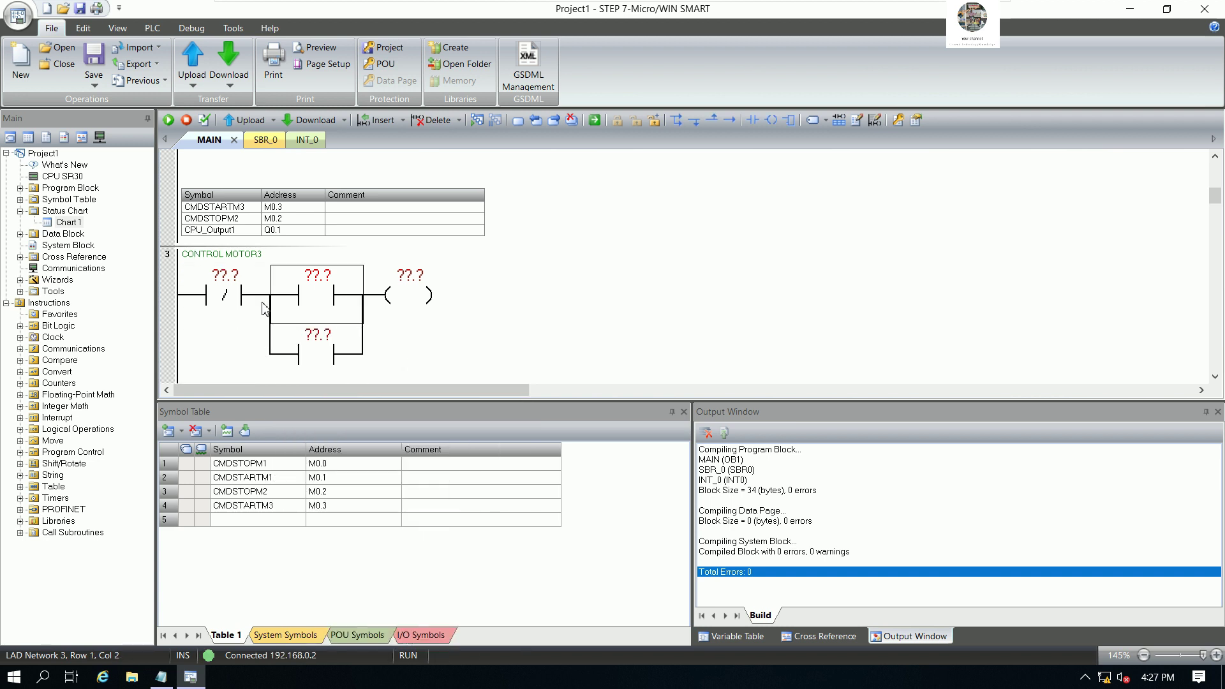
# Step: Assign M0.4 to the normally closed contact and M0.5 to the upper normally open contact of network 3
pyautogui.click(259, 281)
pyautogui.write('M')
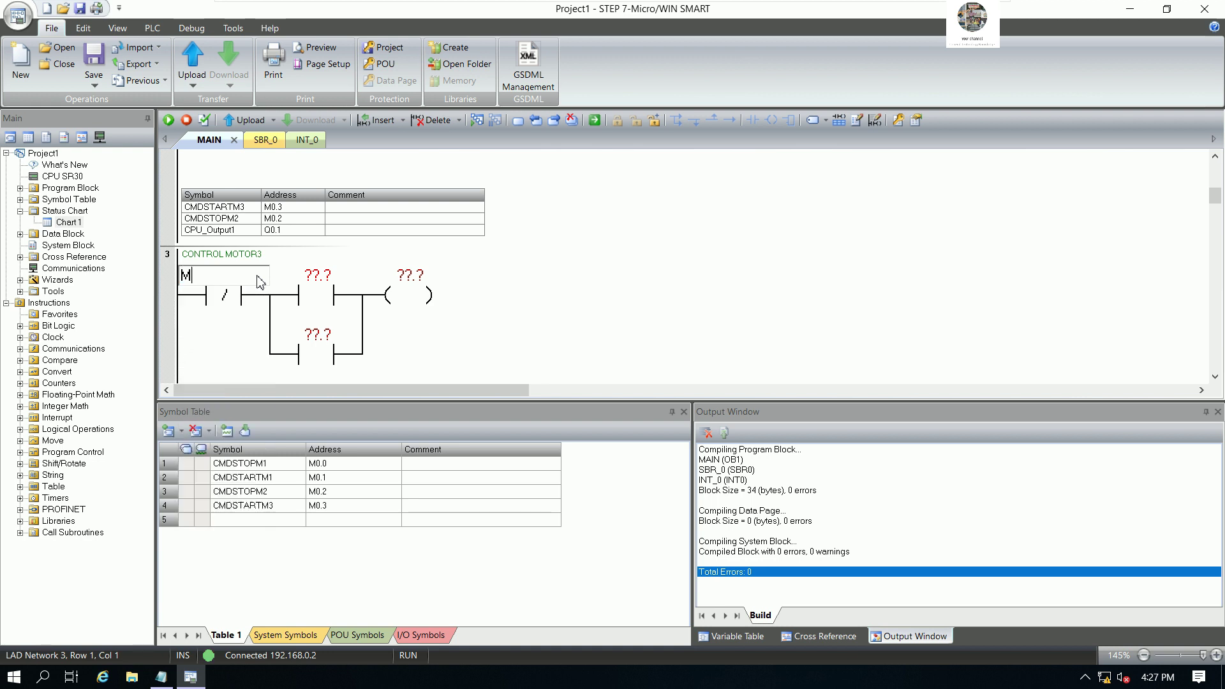
pyautogui.write('0.4')
pyautogui.press('Return')
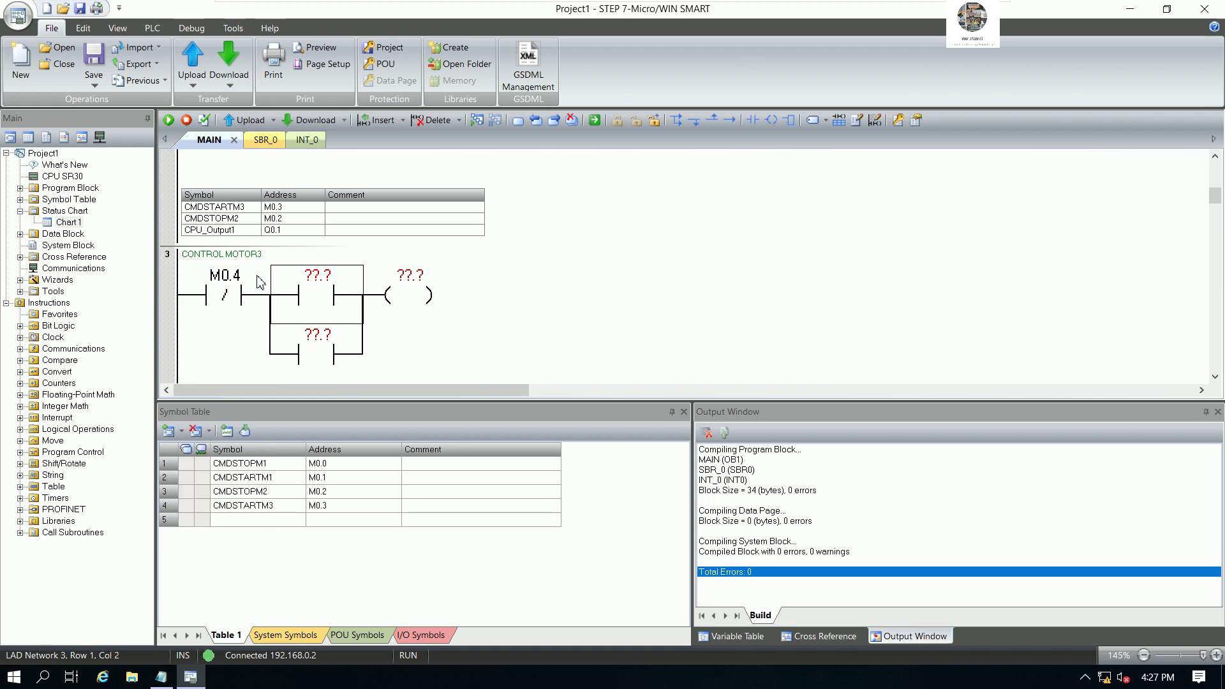
pyautogui.press('Return')
pyautogui.write('M0.')
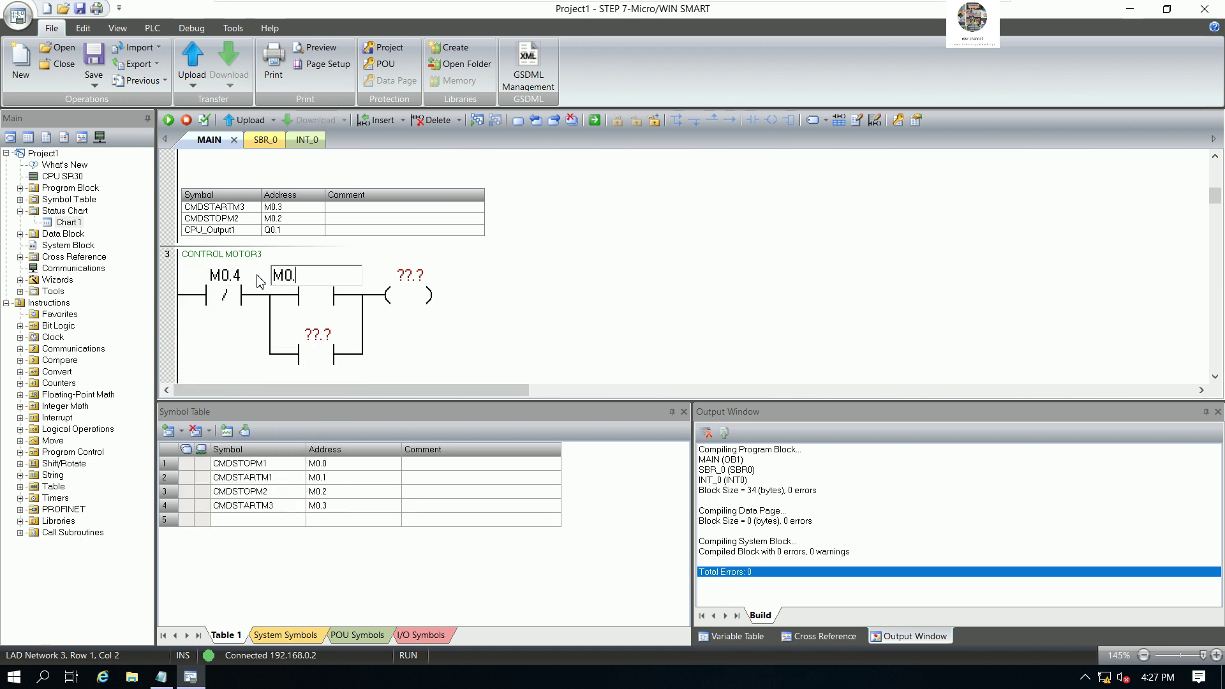
pyautogui.write('5')
pyautogui.press('Return')
pyautogui.press('Return')
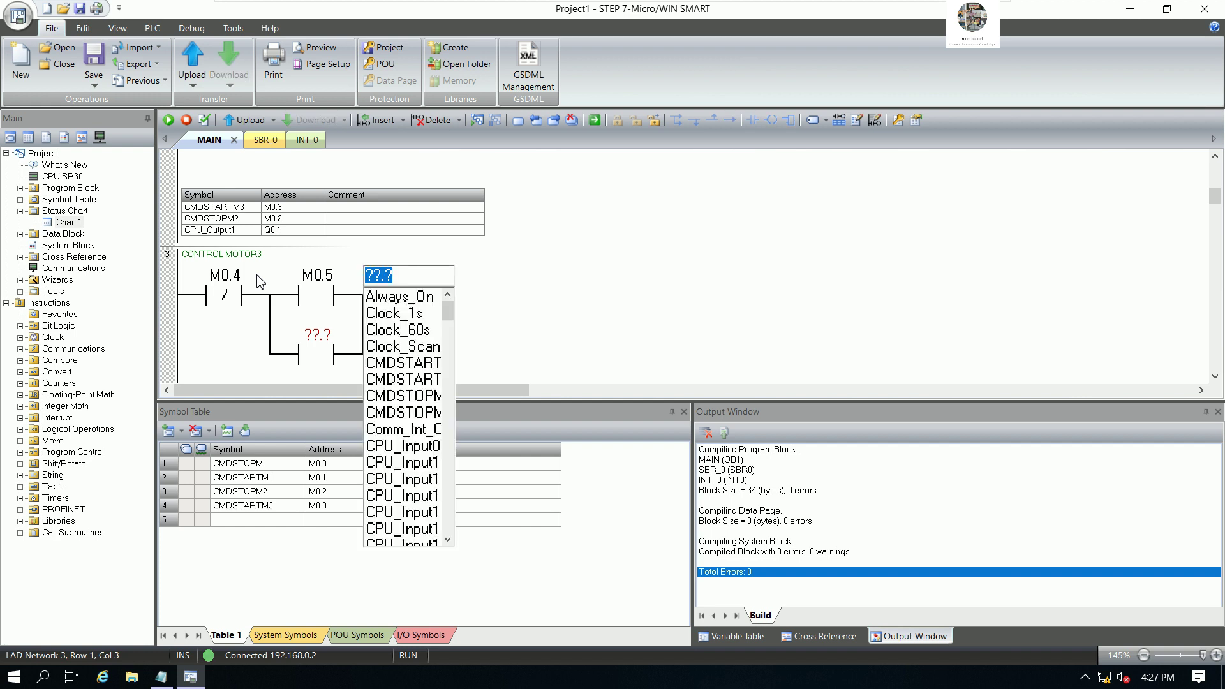
# Step: Assign Q0.2 to both the output coil and the parallel holding contact of network 3
pyautogui.write('Q0.2')
pyautogui.press('Return')
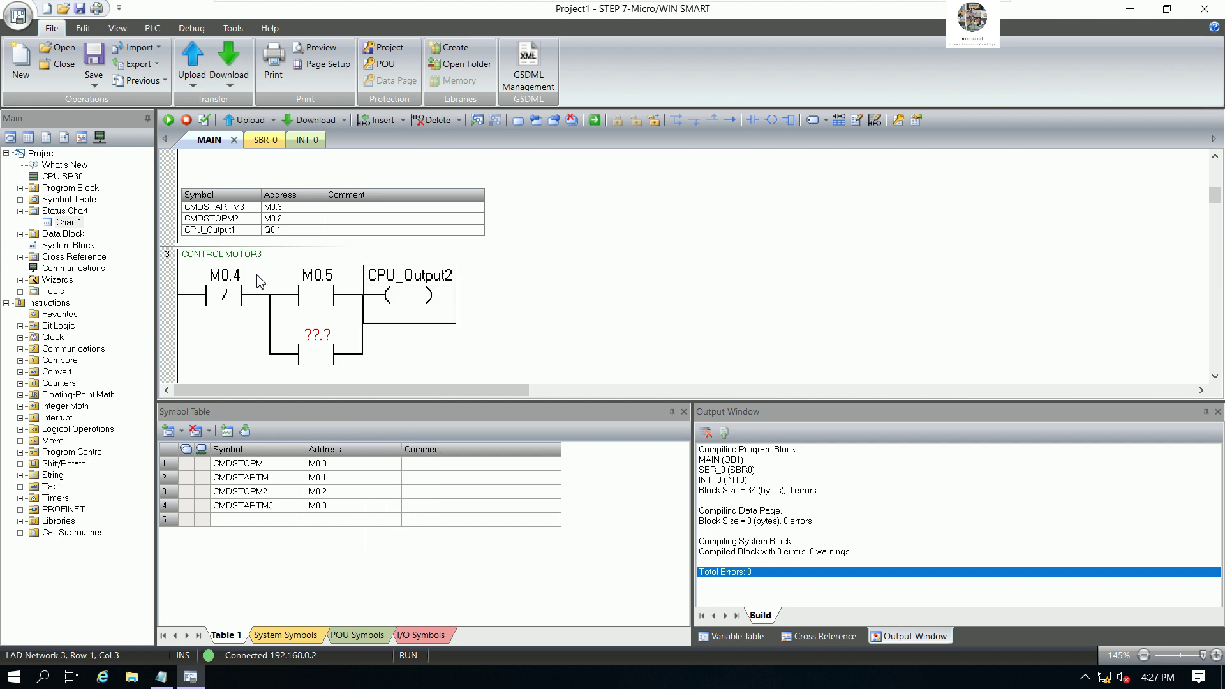
pyautogui.click(320, 334)
pyautogui.write('Q0.')
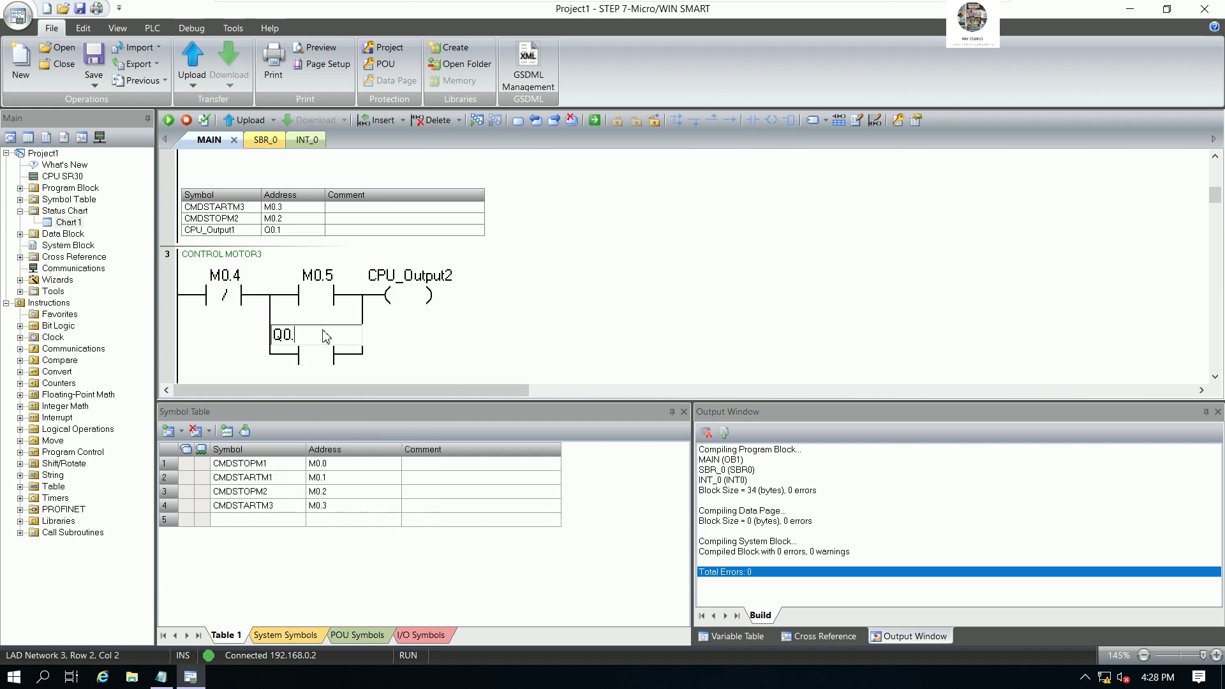
pyautogui.write('2')
pyautogui.press('Return')
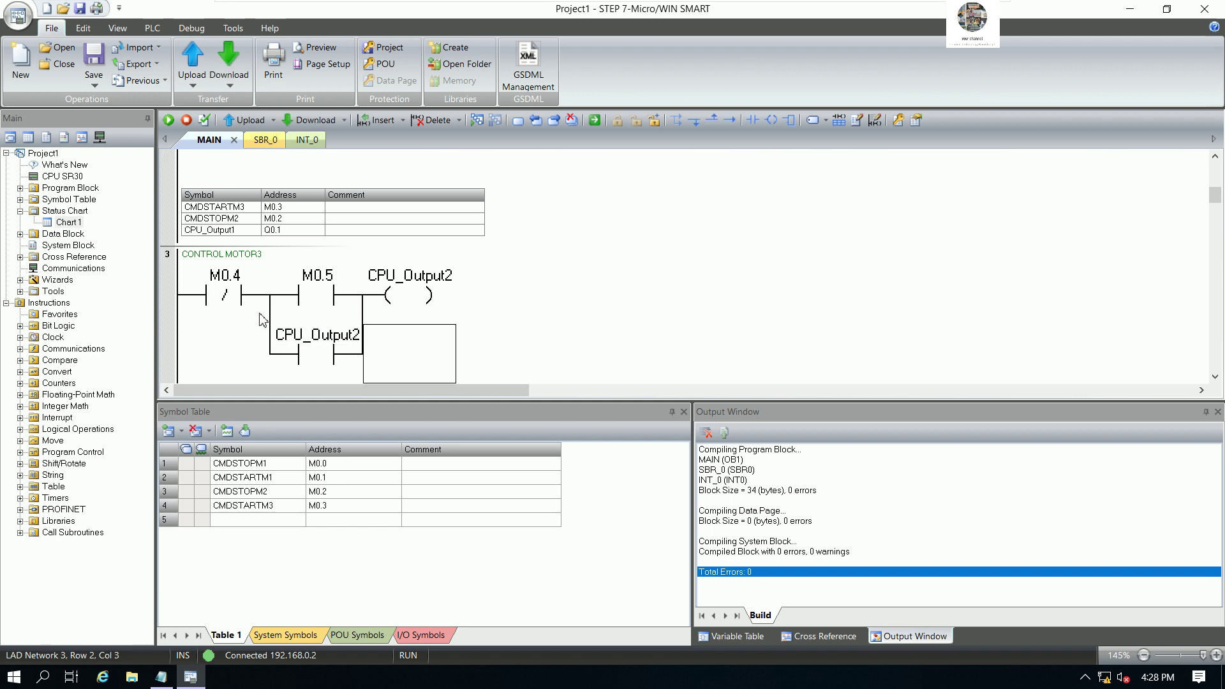
# Step: Enter the symbol name CMDSTOPM3 in the fifth row of the Symbol Table
pyautogui.click(247, 280)
pyautogui.click(258, 520)
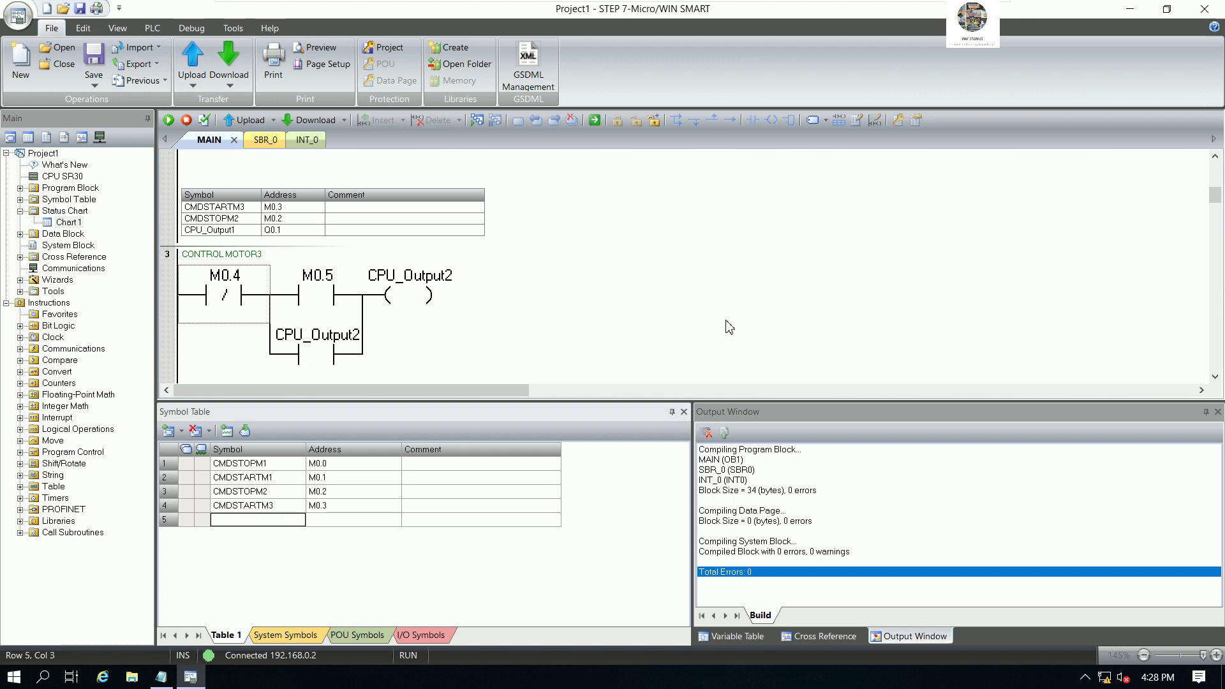
pyautogui.write('CMDSTOPM3')
pyautogui.press('Return')
# Step: Rename the symbol CMDSTARTM3 at address M0.3 to CMDSTARTM2
pyautogui.click(280, 509)
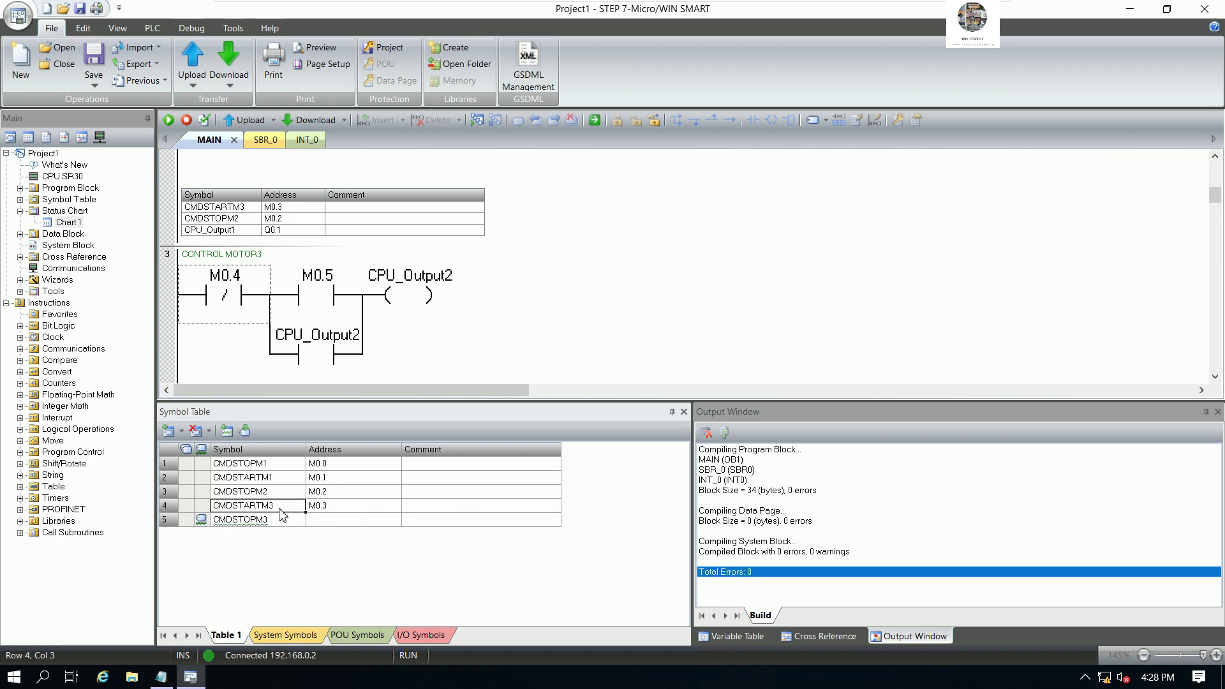
pyautogui.click(279, 507)
pyautogui.click(284, 504)
pyautogui.write('2')
pyautogui.press('Return')
pyautogui.click(282, 521)
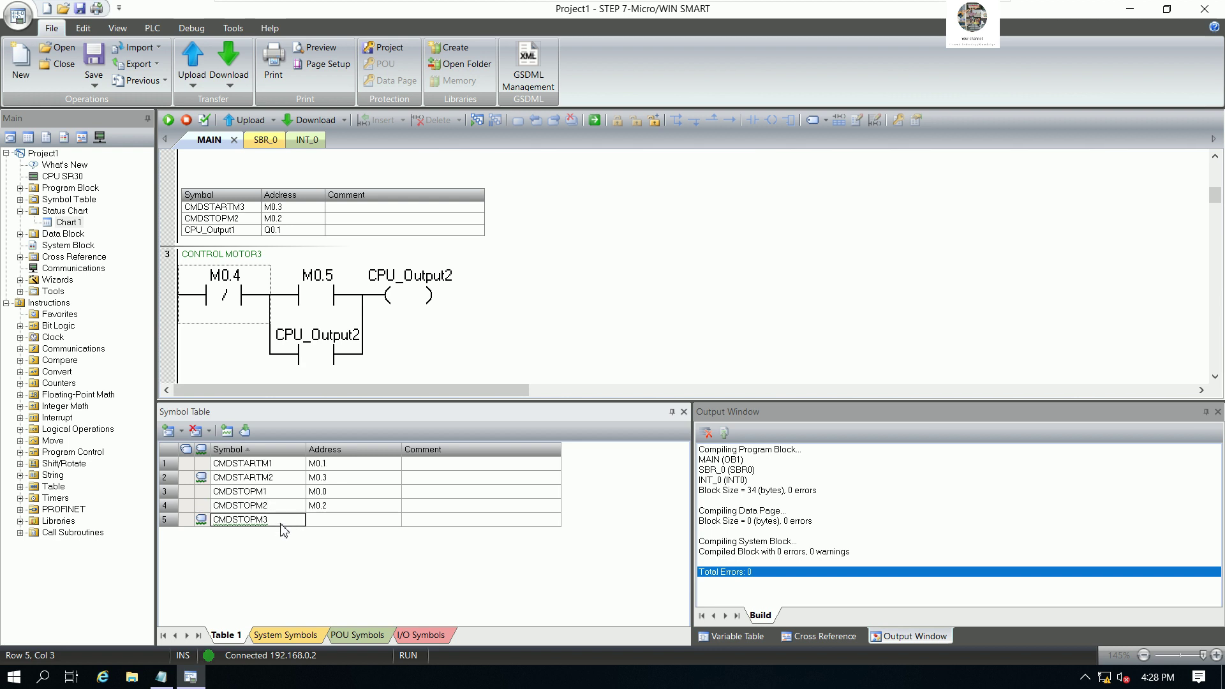
pyautogui.click(283, 521)
pyautogui.click(284, 523)
pyautogui.click(281, 482)
pyautogui.click(281, 481)
pyautogui.click(281, 481)
pyautogui.click(282, 477)
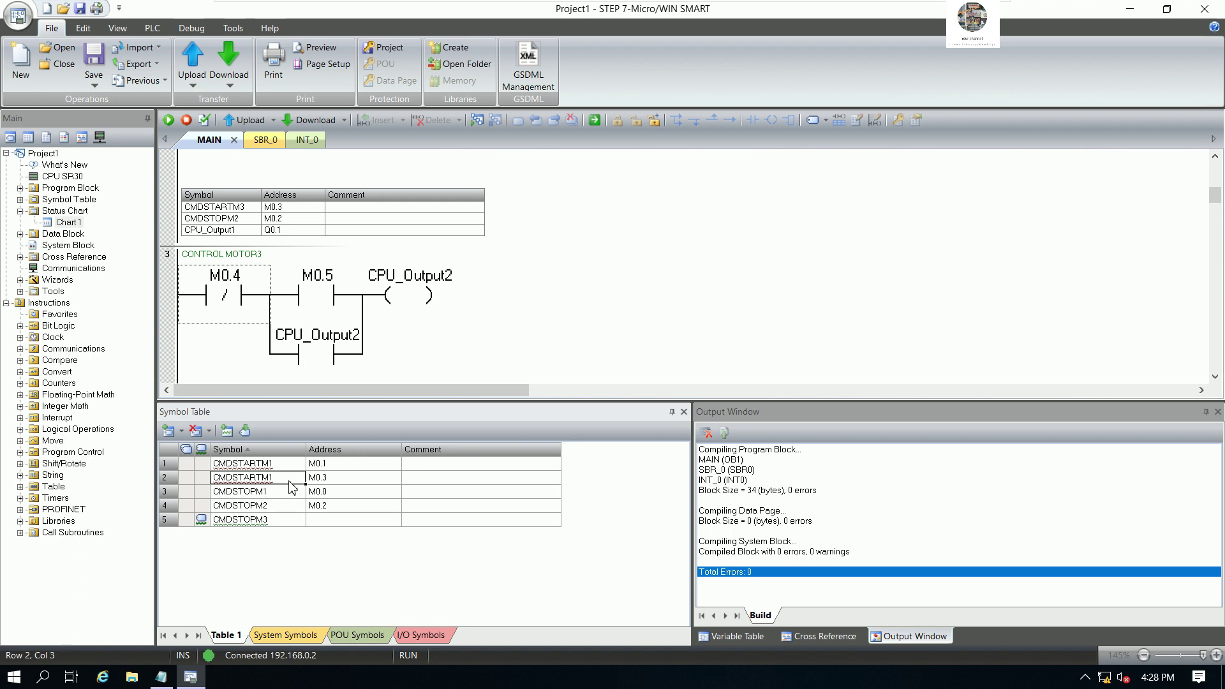
# Step: Correct the duplicate CMDSTARTM1 in the second row of the Symbol Table to CMDSTARTM2
pyautogui.click(288, 480)
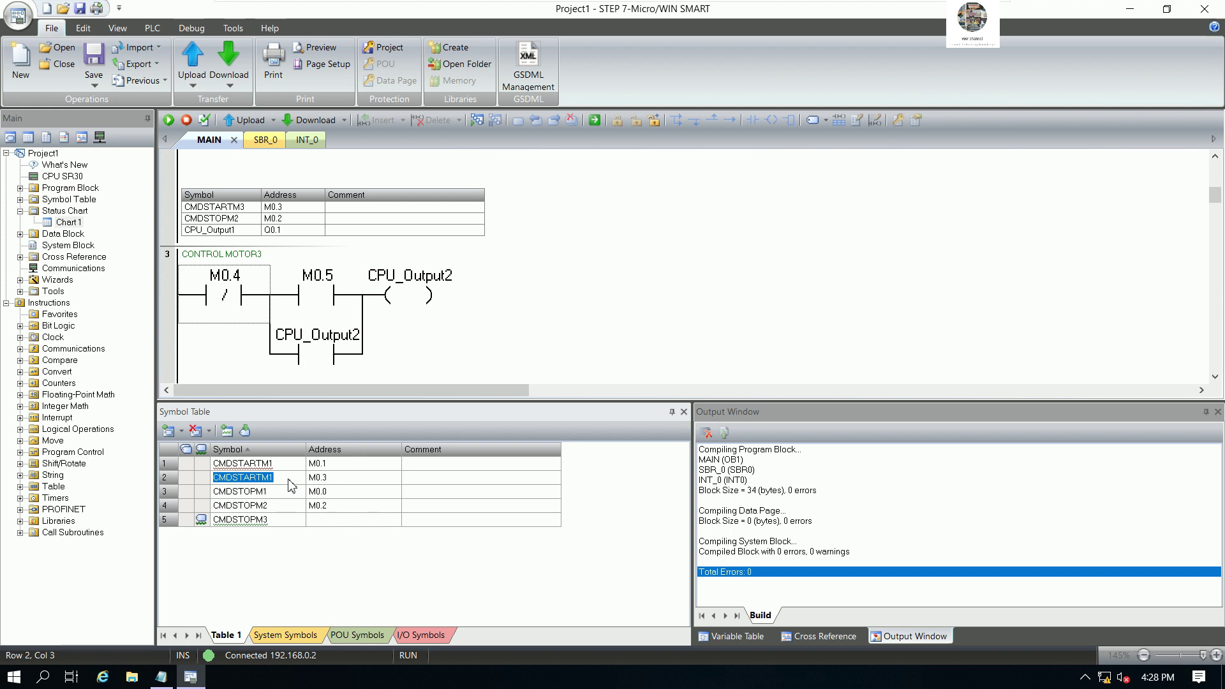
pyautogui.click(289, 480)
pyautogui.write('2')
pyautogui.press('Return')
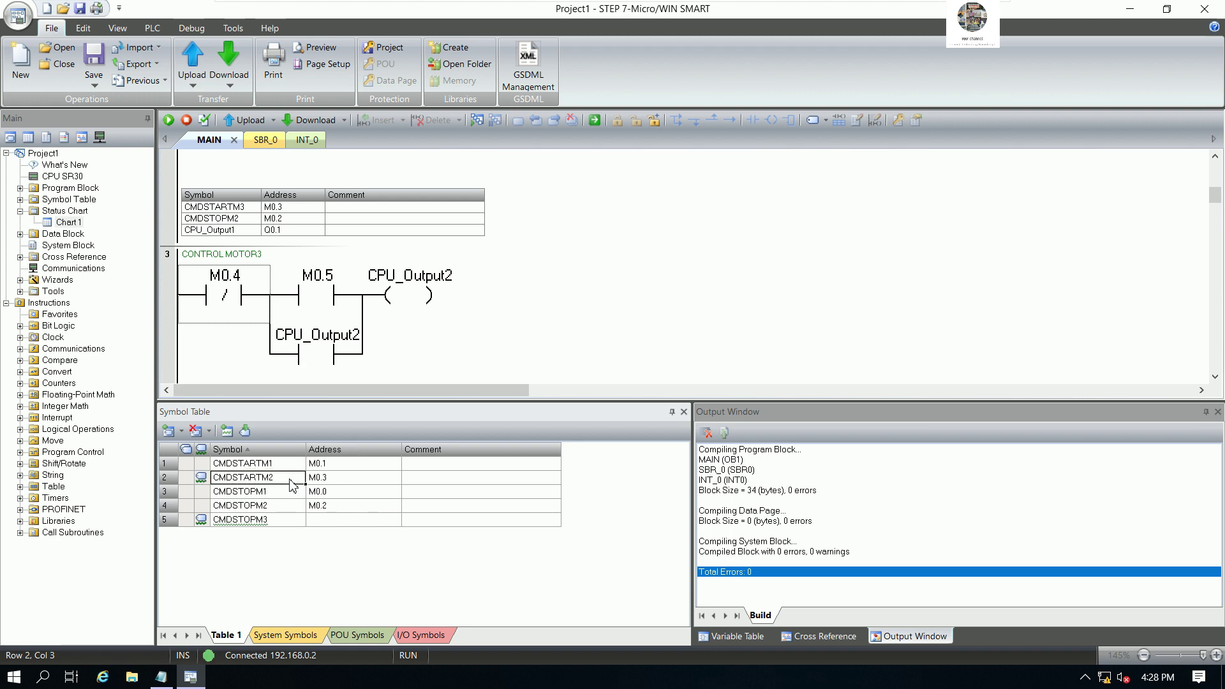
# Step: Assign address M0.4 to the symbol CMDSTOPM3 and add a following row at address M0.5
pyautogui.click(285, 507)
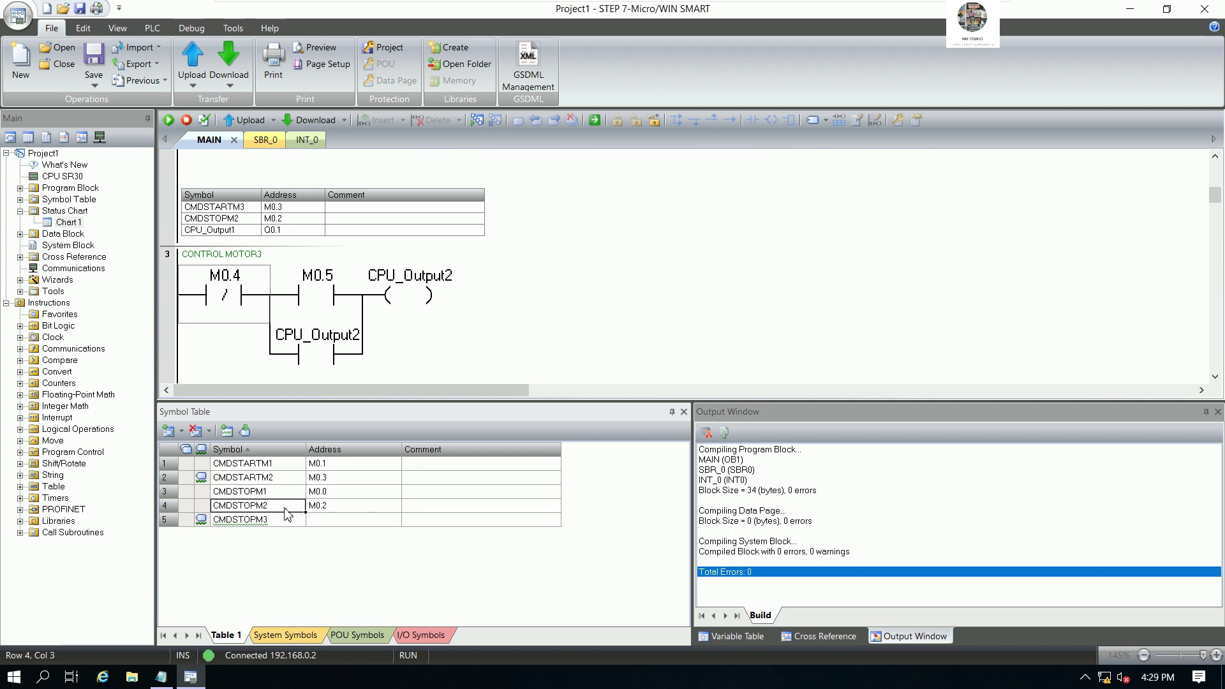
pyautogui.click(287, 494)
pyautogui.click(281, 511)
pyautogui.doubleClick(281, 521)
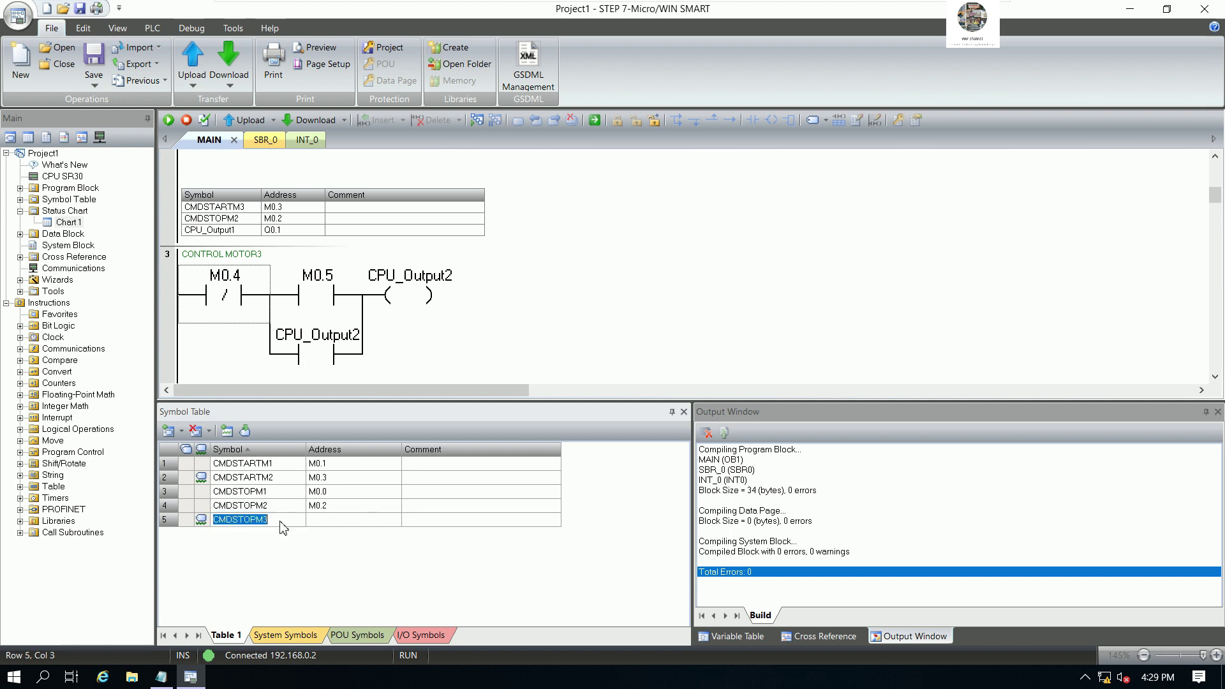
pyautogui.click(280, 521)
pyautogui.click(334, 520)
pyautogui.write('M0.4')
pyautogui.press('Return')
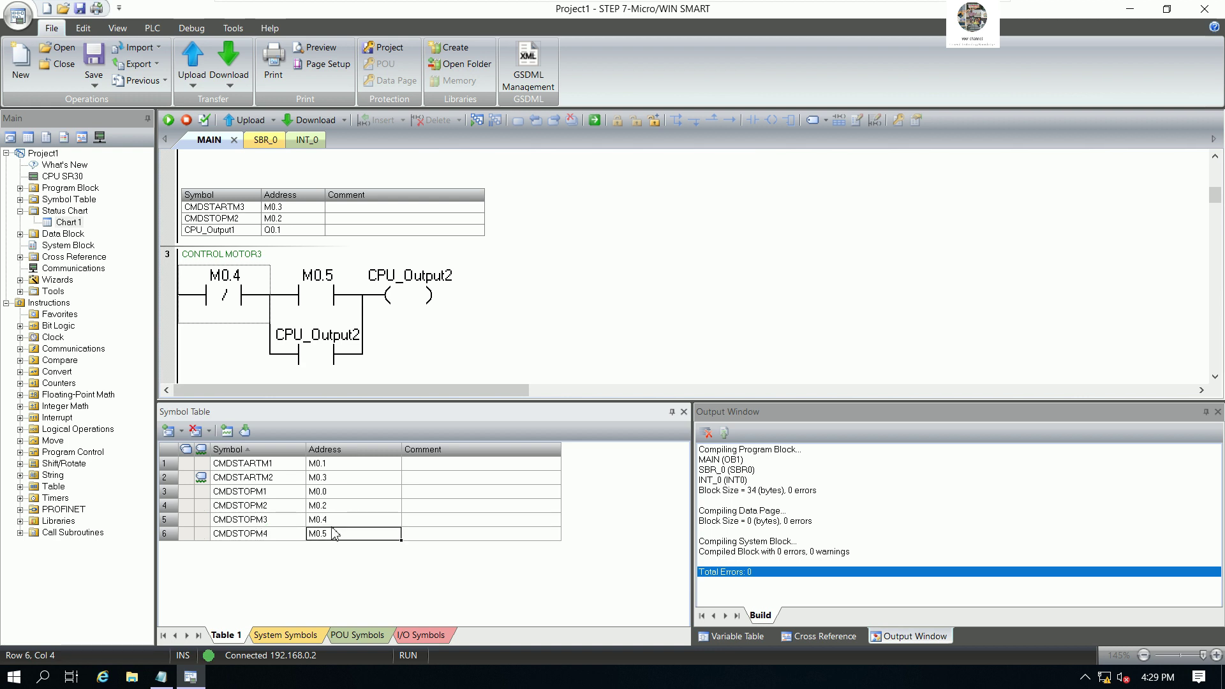
# Step: Name the symbol at address M0.5 CMDSTARTM3 and compile the project
pyautogui.click(279, 535)
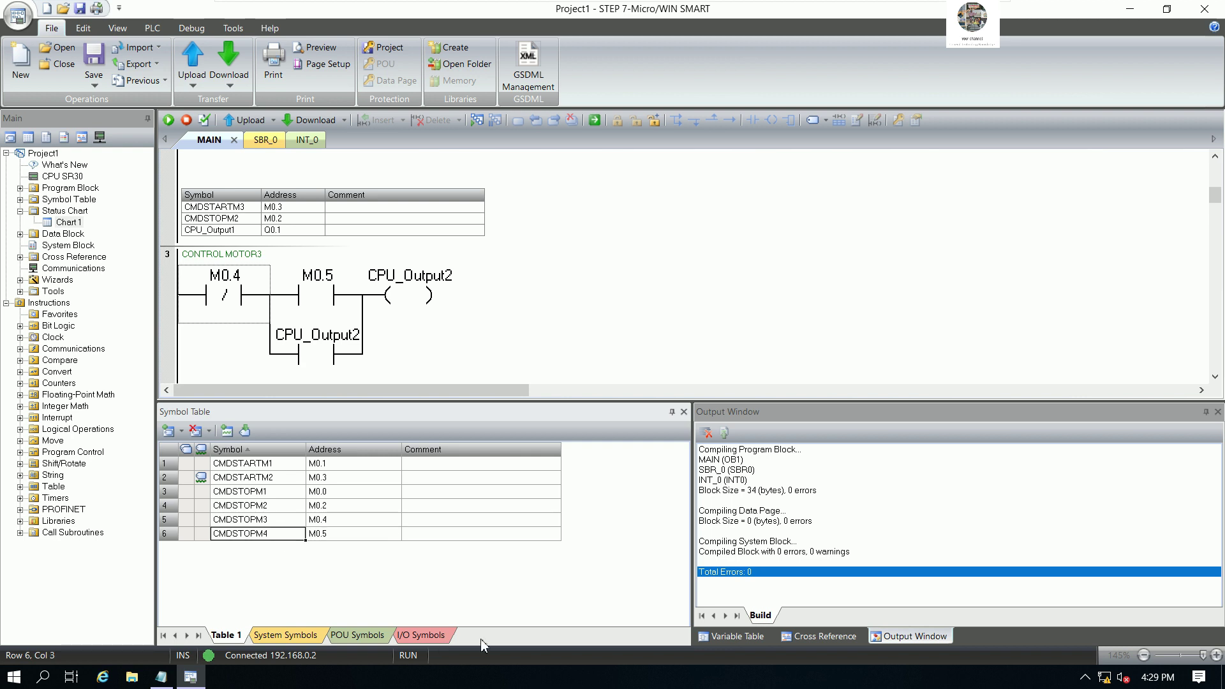
pyautogui.write('CMDSTARTM3')
pyautogui.click(204, 120)
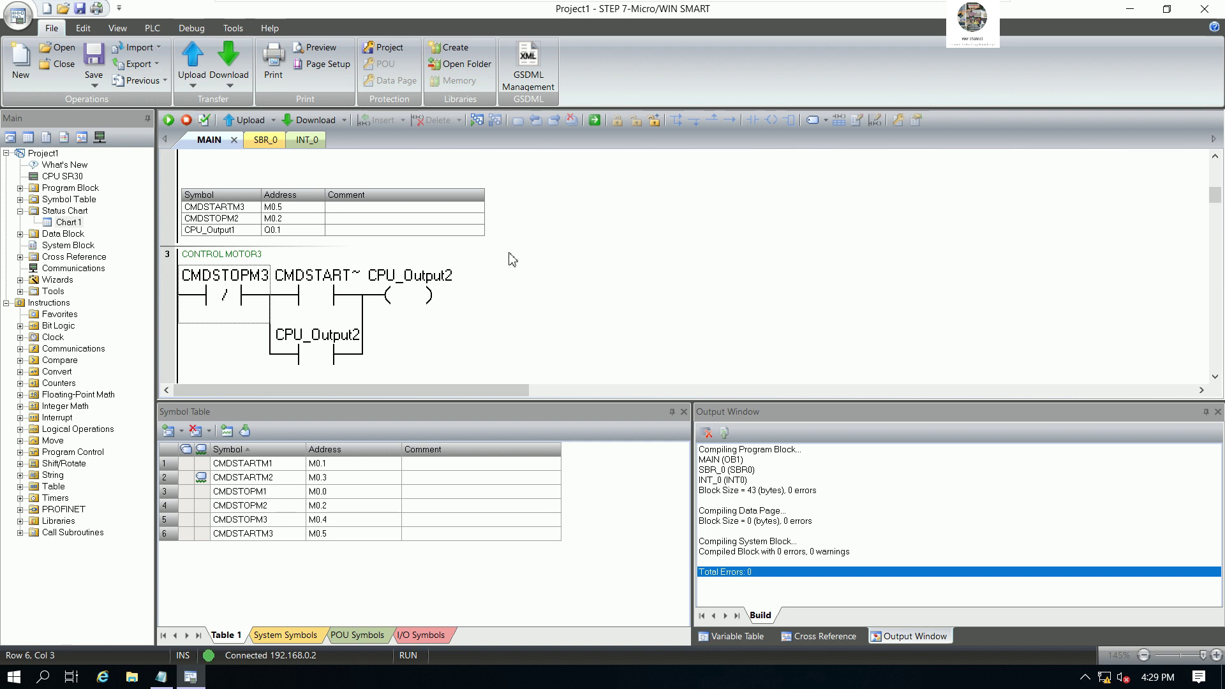
# Step: Change the start contact of network 2 from CMDSTARTM3 to the symbol CMDSTARTM2
pyautogui.click(547, 278)
pyautogui.scroll(5, 580, 302)
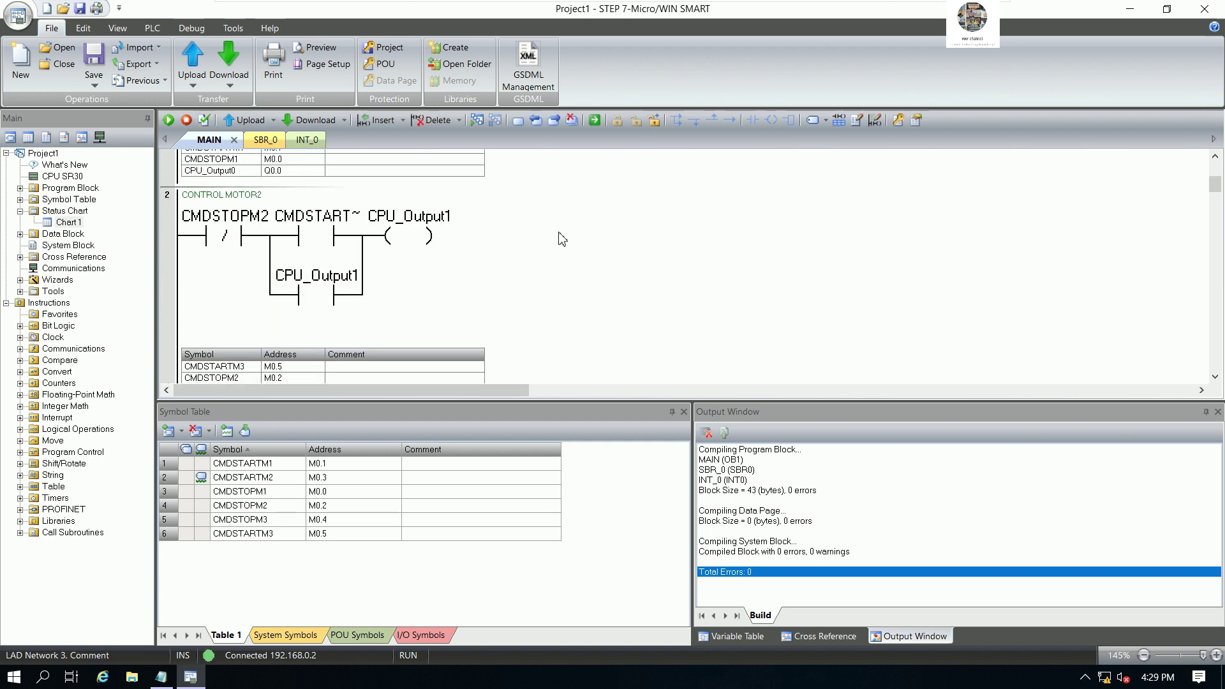
pyautogui.moveTo(350, 234)
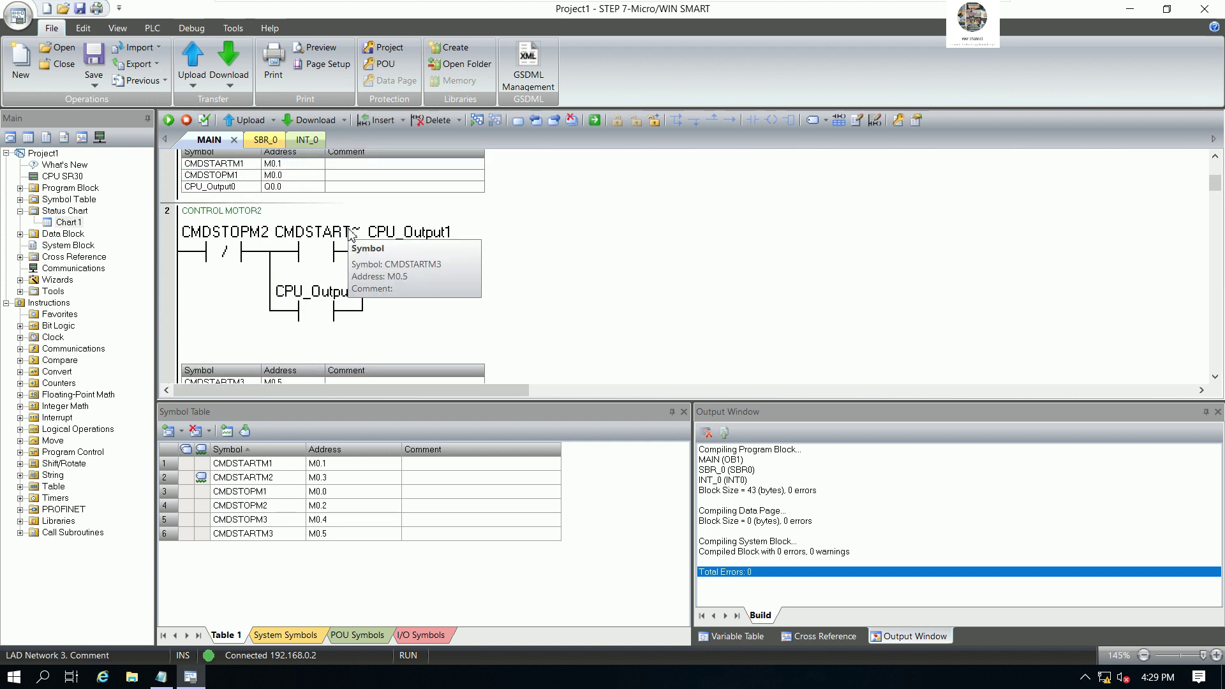
pyautogui.click(574, 274)
pyautogui.doubleClick(352, 235)
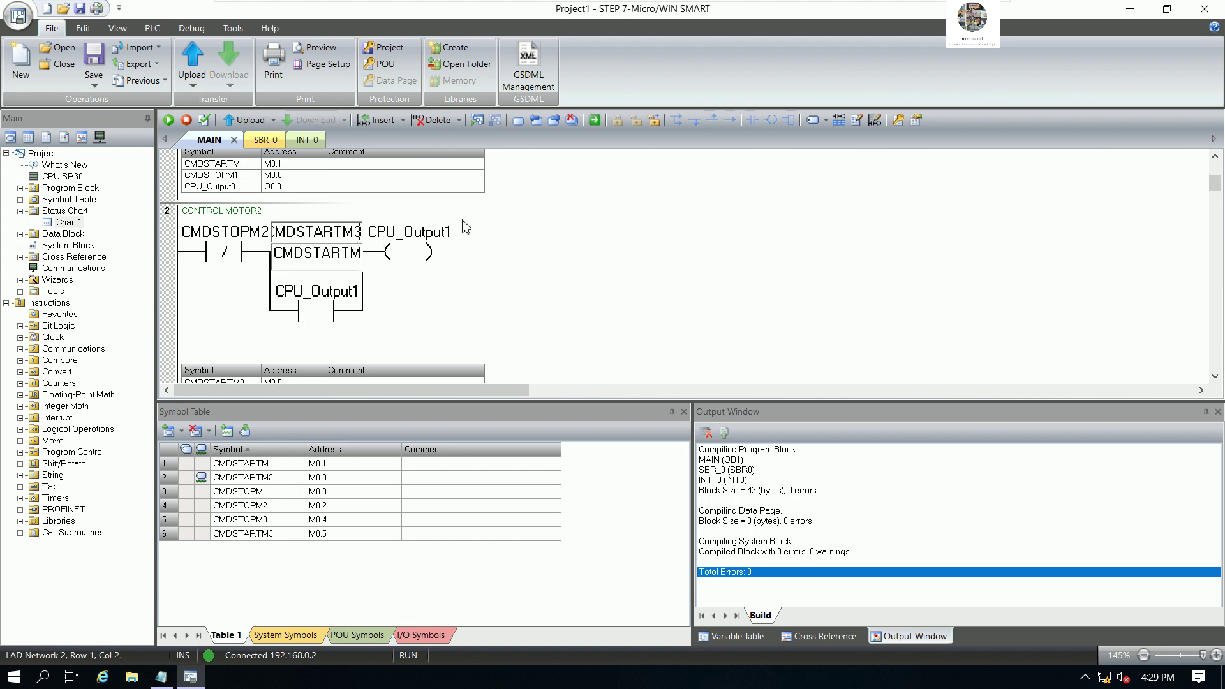
pyautogui.press('BackSpace')
pyautogui.write('2')
pyautogui.press('Return')
pyautogui.click(534, 274)
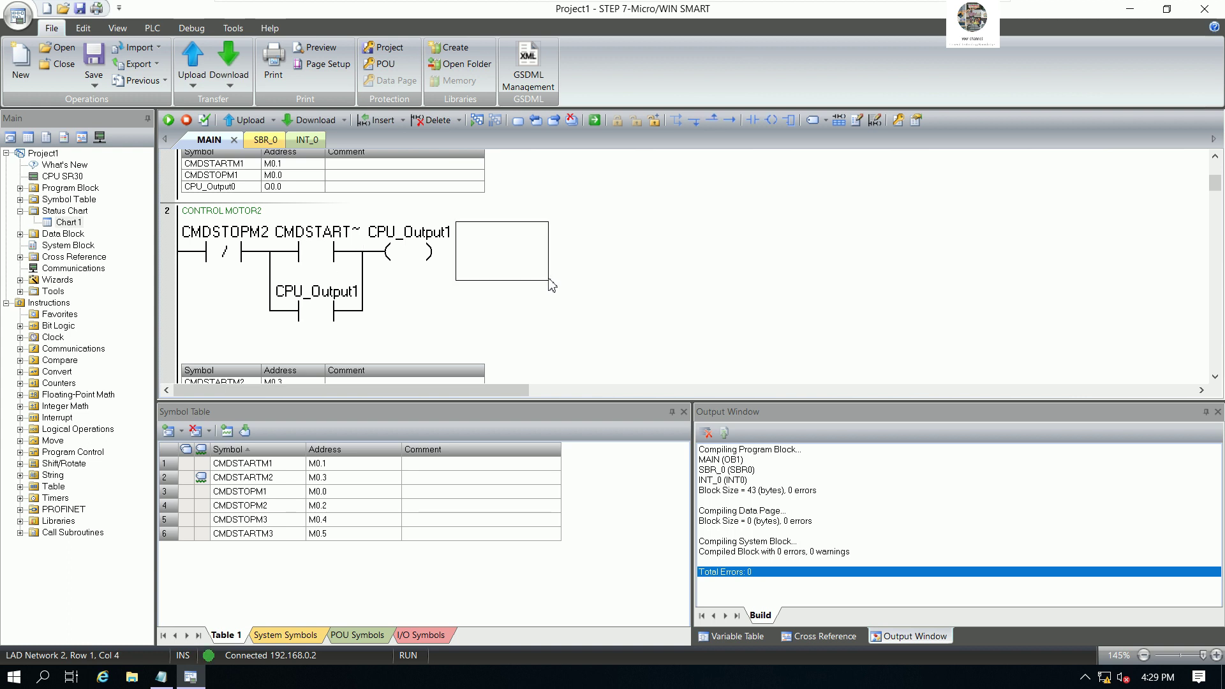
# Step: Check the start and stop contact symbols and their addresses in networks 1 to 3 of the ladder
pyautogui.scroll(3, 534, 274)
pyautogui.scroll(2, 535, 278)
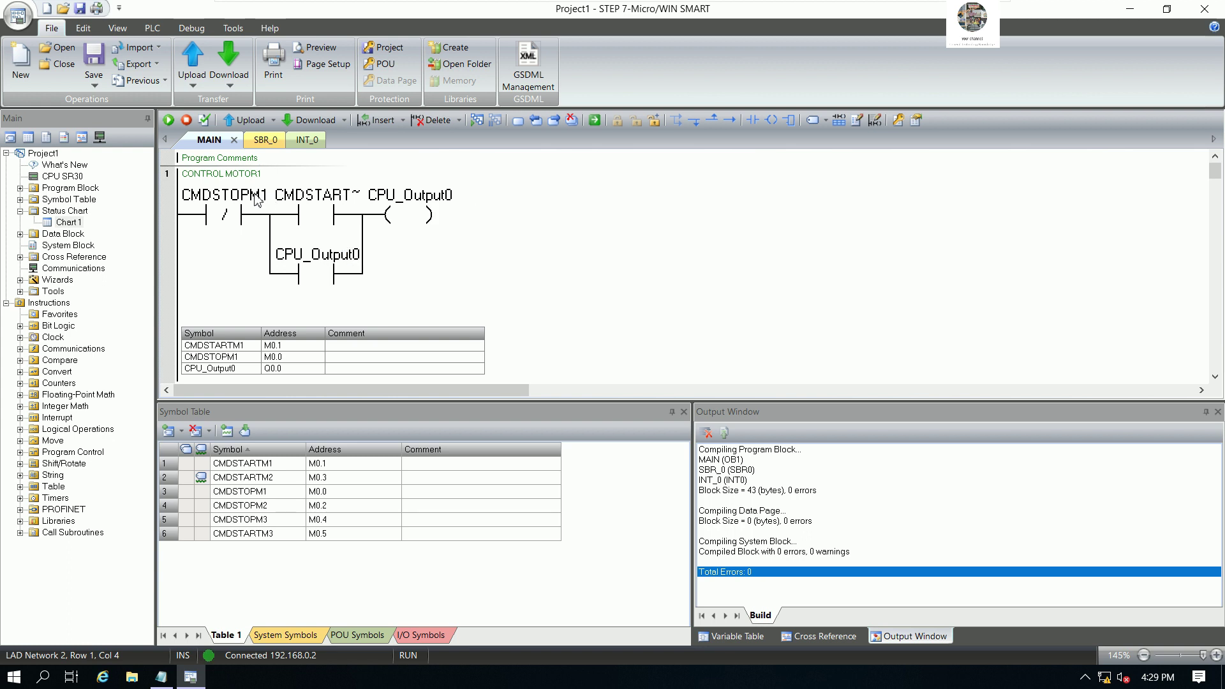
pyautogui.scroll(-3, 428, 265)
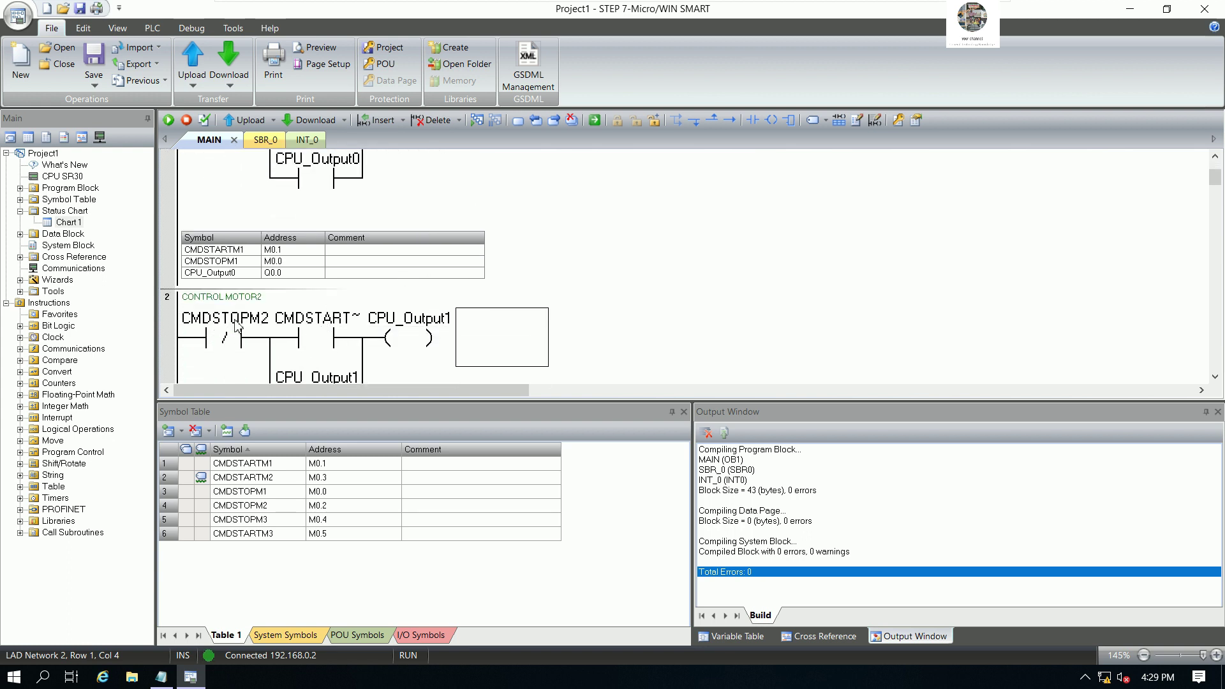
pyautogui.moveTo(237, 326)
pyautogui.scroll(-7, 347, 316)
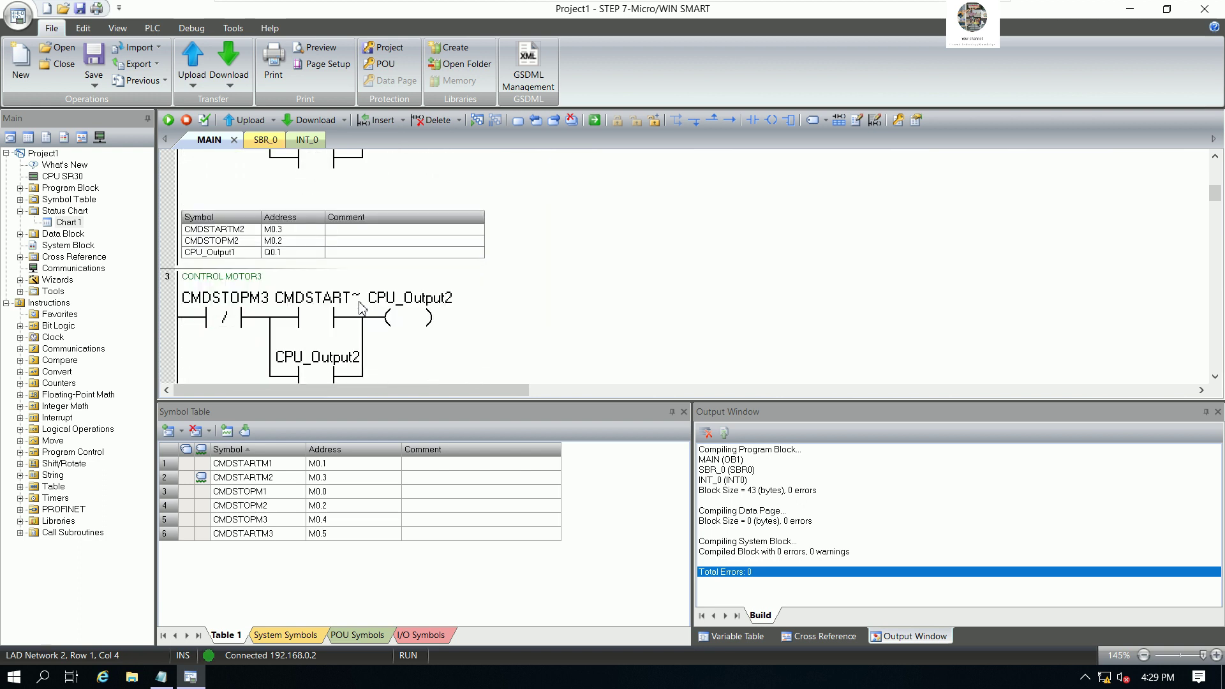
pyautogui.scroll(-1, 359, 307)
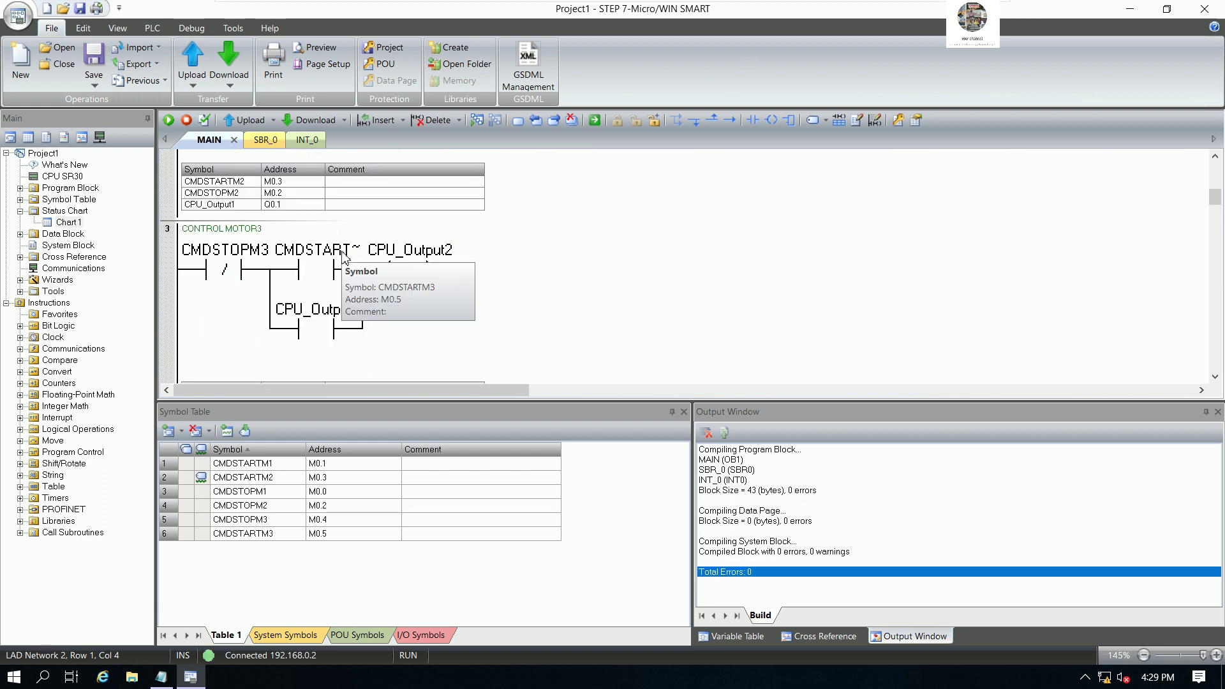
pyautogui.moveTo(263, 257)
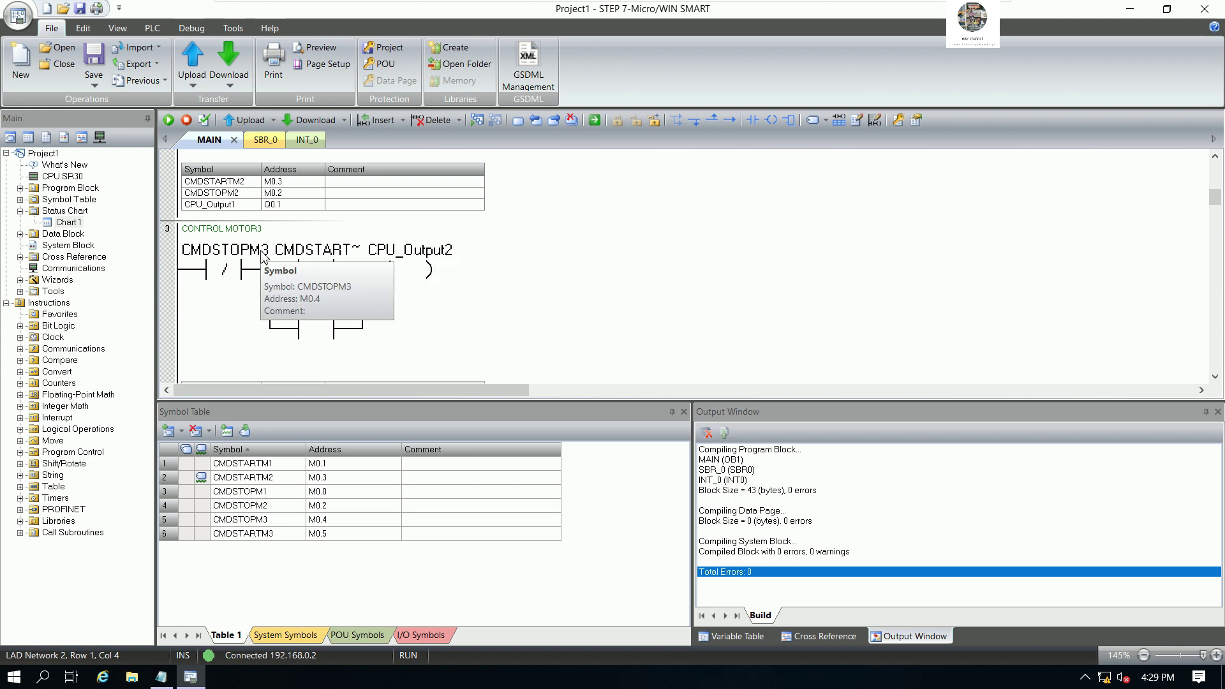
pyautogui.click(599, 274)
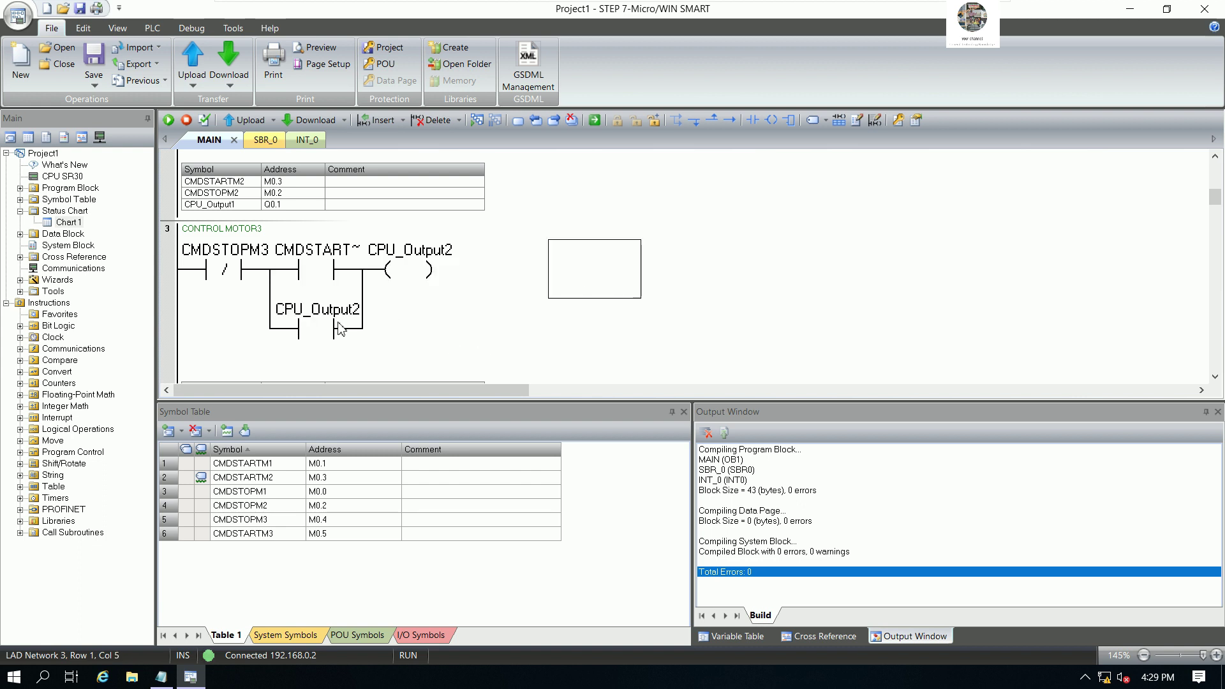
# Step: Copy the comment of network 3 into network 4 and change it to CONTROL MOTOR4
pyautogui.scroll(-1, 450, 333)
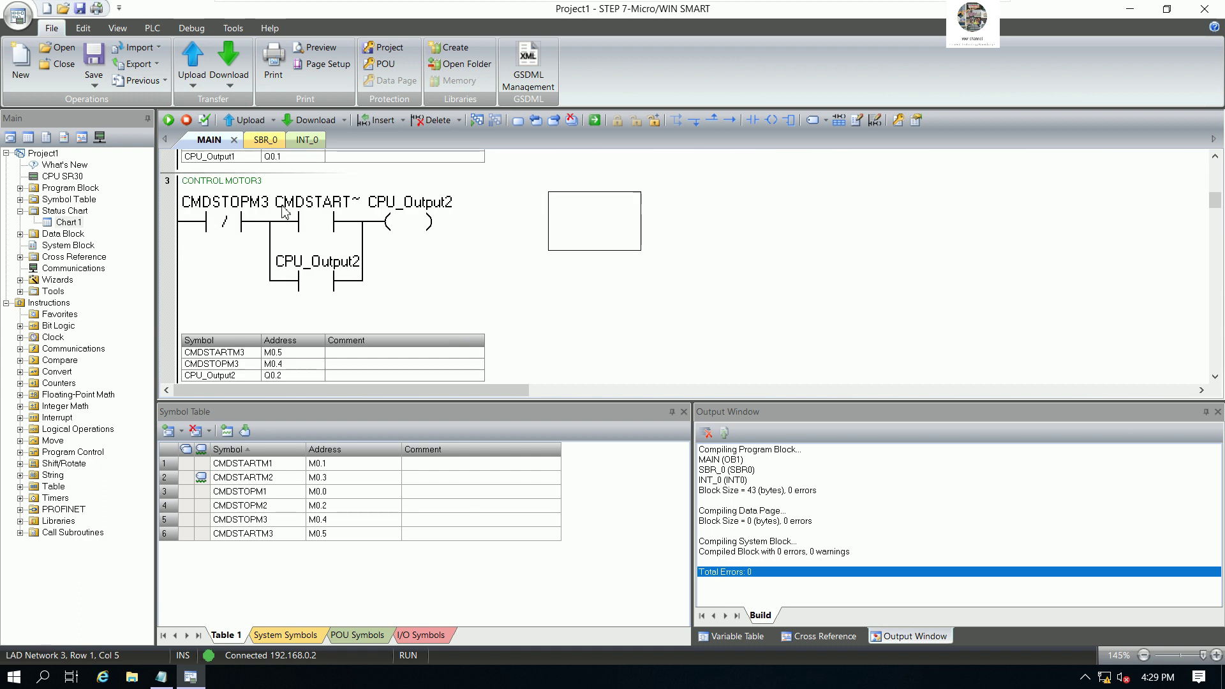
pyautogui.click(185, 182)
pyautogui.hotkey('ctrl', 'c')
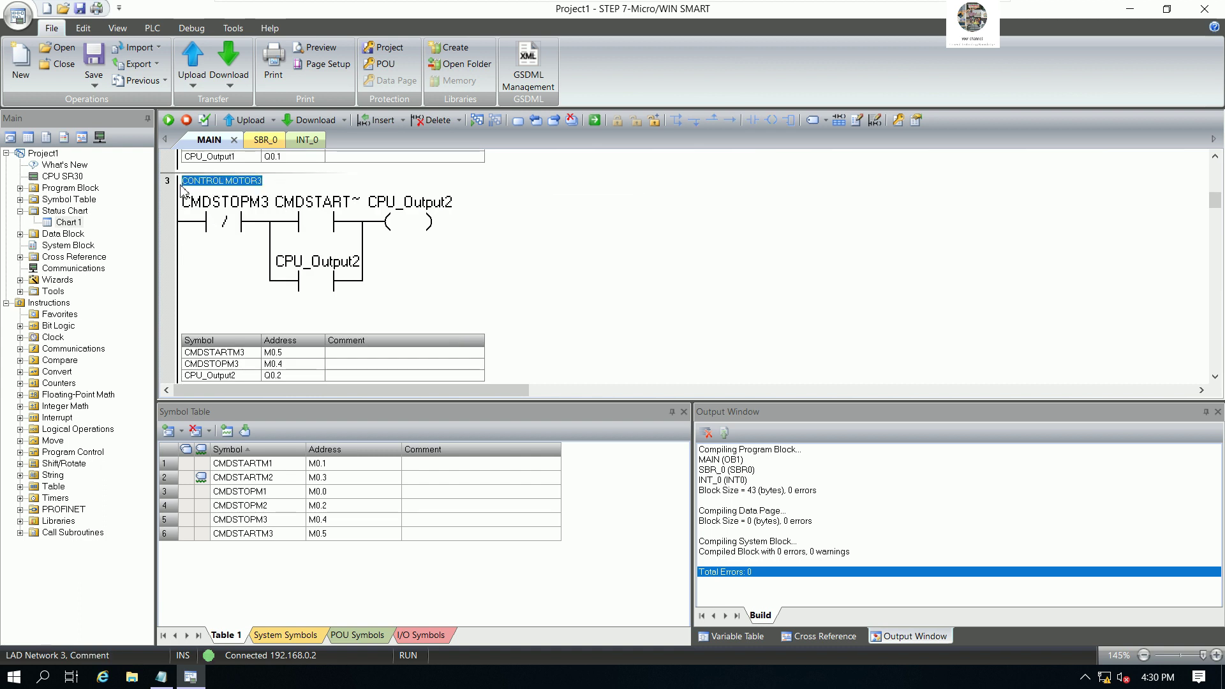
pyautogui.scroll(-3, 252, 268)
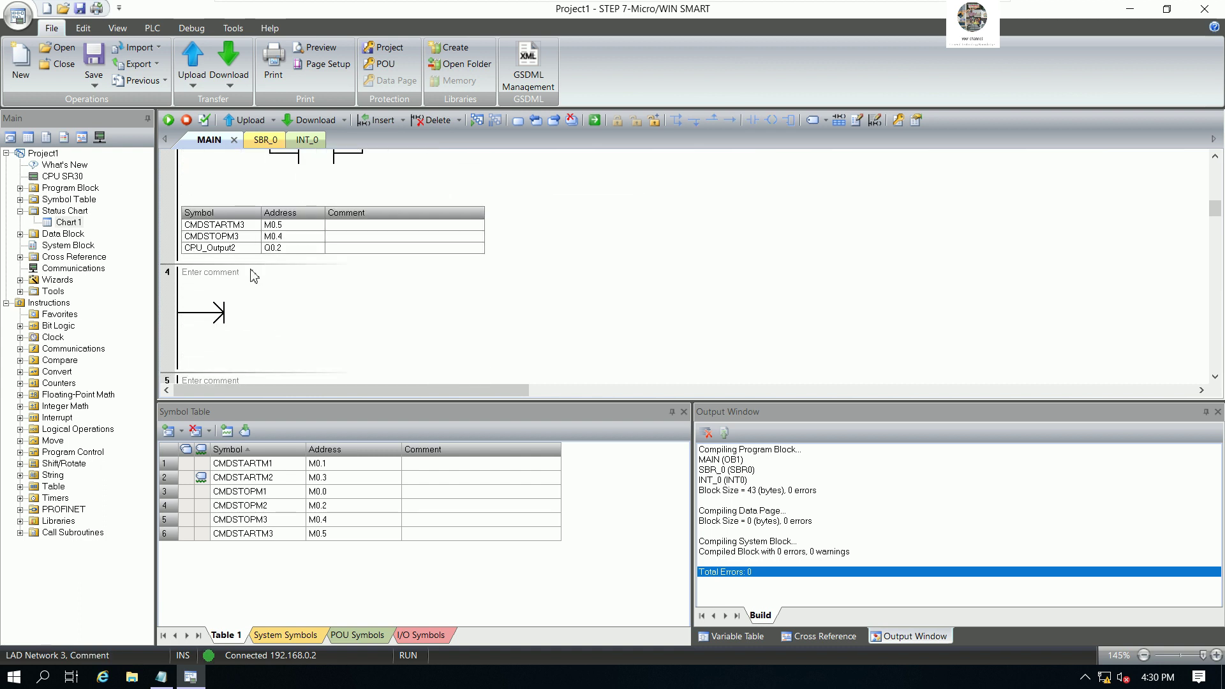
pyautogui.click(273, 275)
pyautogui.hotkey('ctrl', 'v')
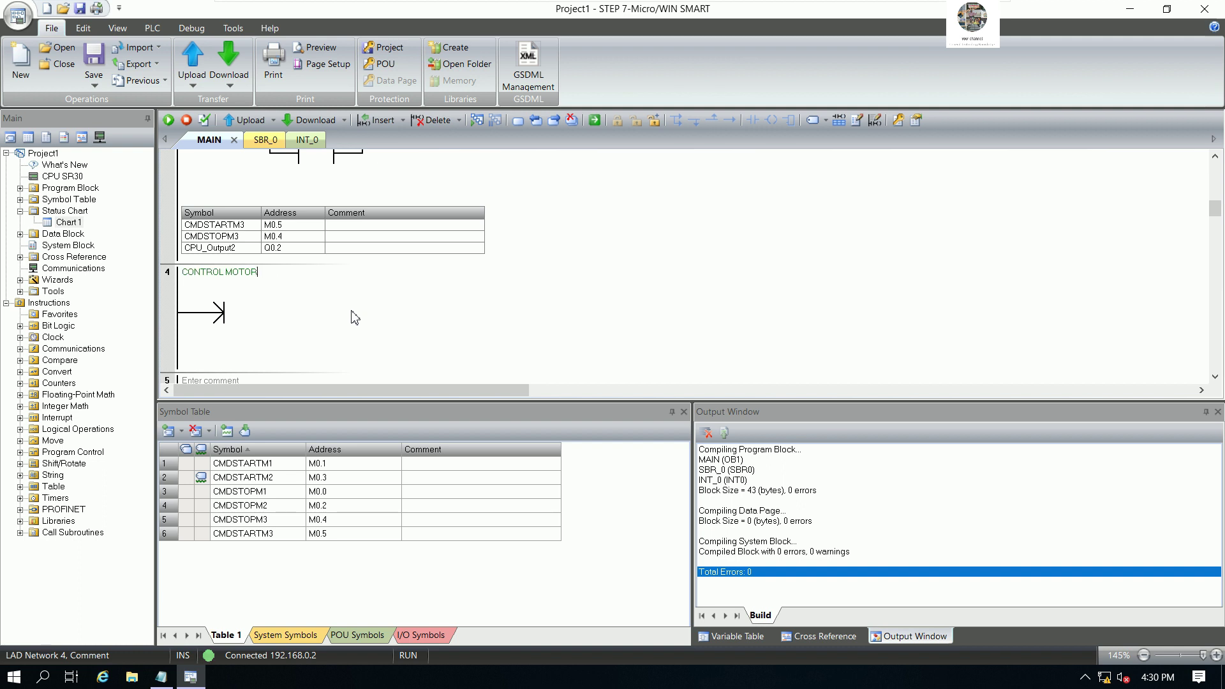
pyautogui.click(241, 329)
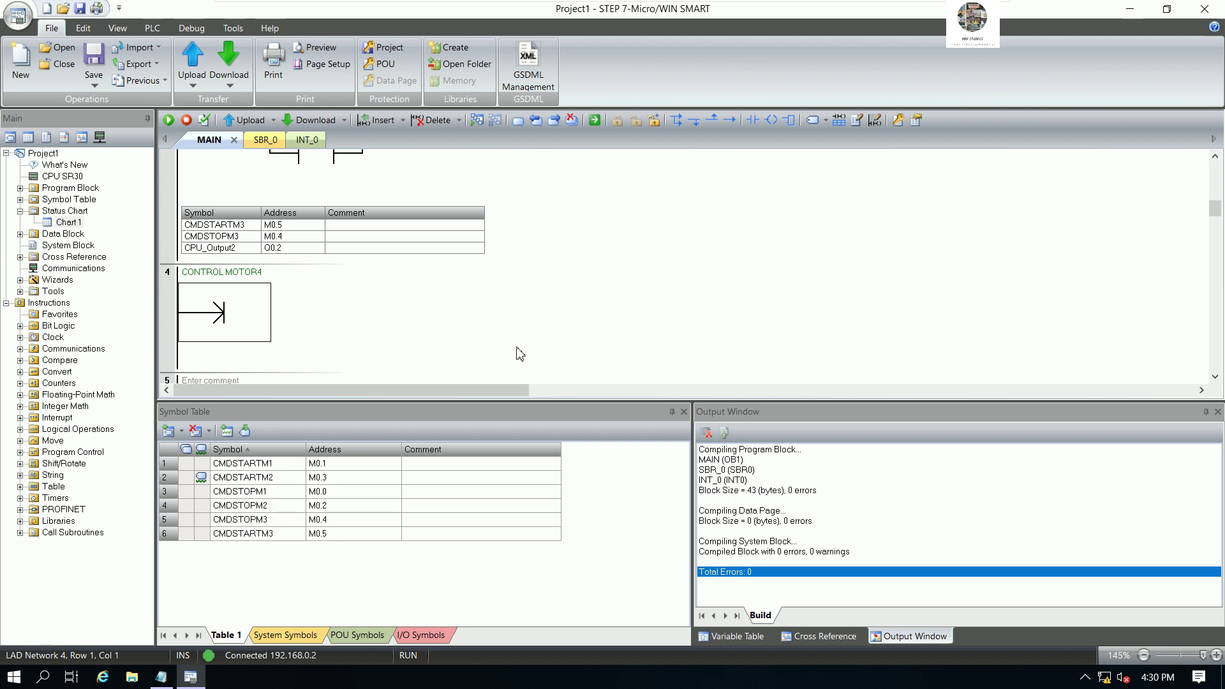
# Step: Place a normally closed contact, a normally open contact and an output coil in series in network 4
pyautogui.scroll(-1, 512, 321)
pyautogui.scroll(-1, 511, 321)
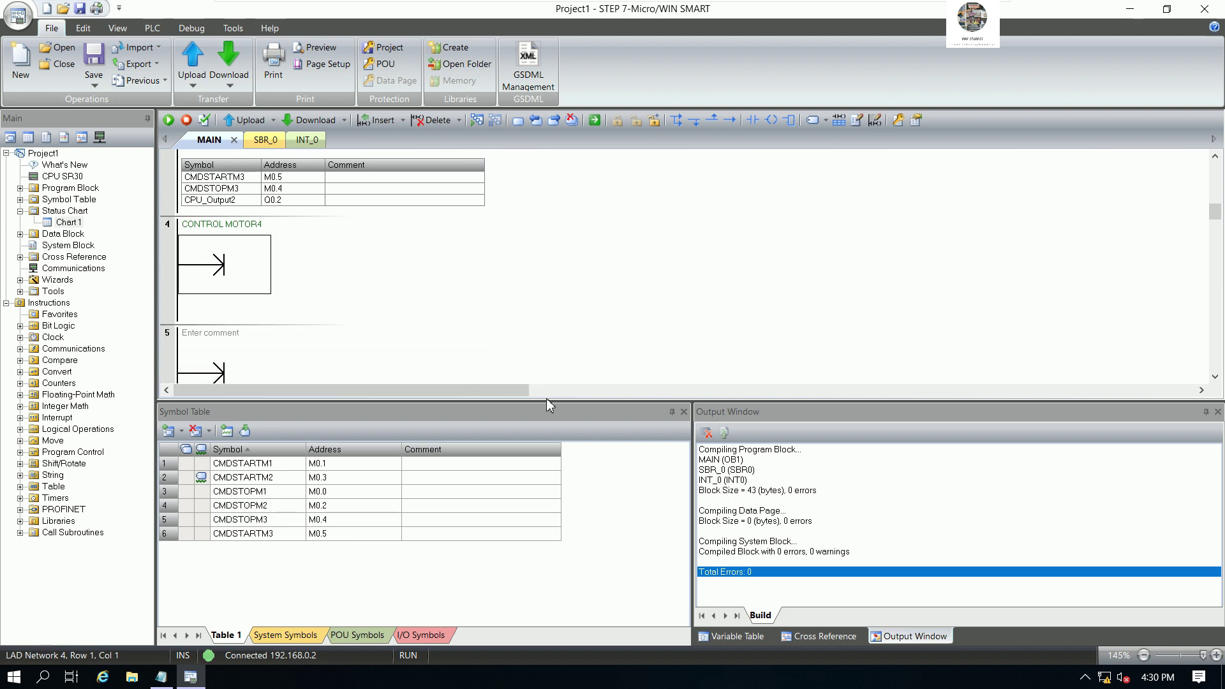
pyautogui.moveTo(547, 403); pyautogui.dragTo(548, 452)
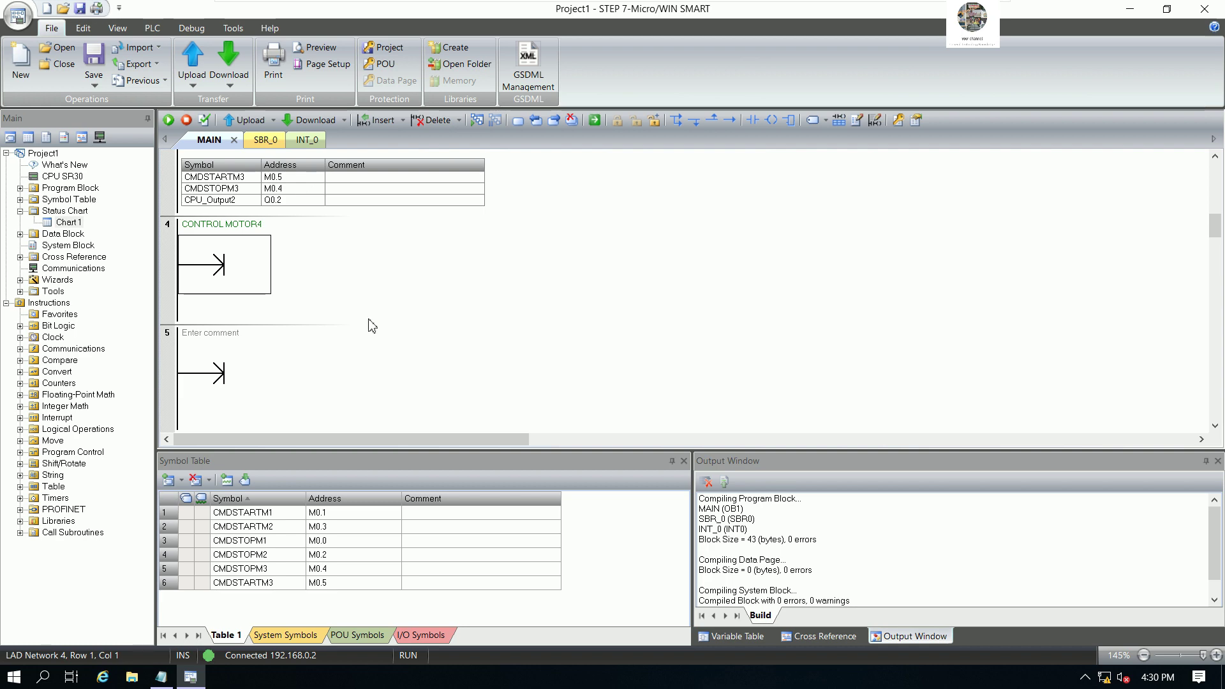
pyautogui.click(753, 120)
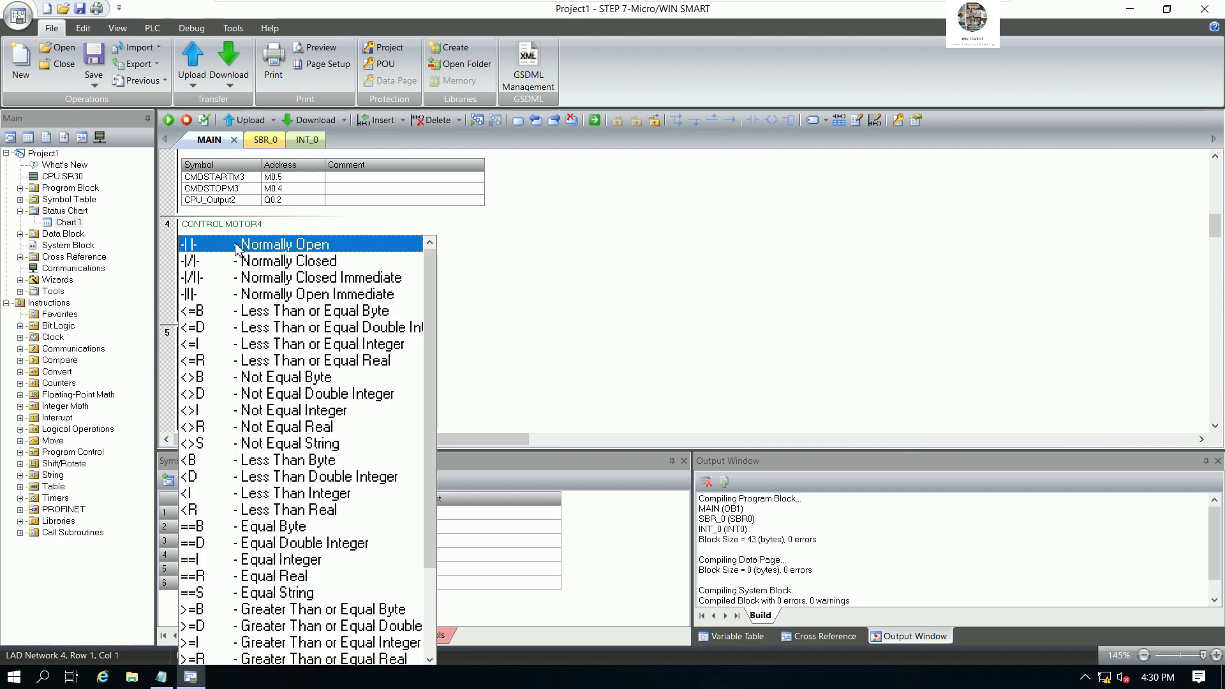
pyautogui.click(216, 267)
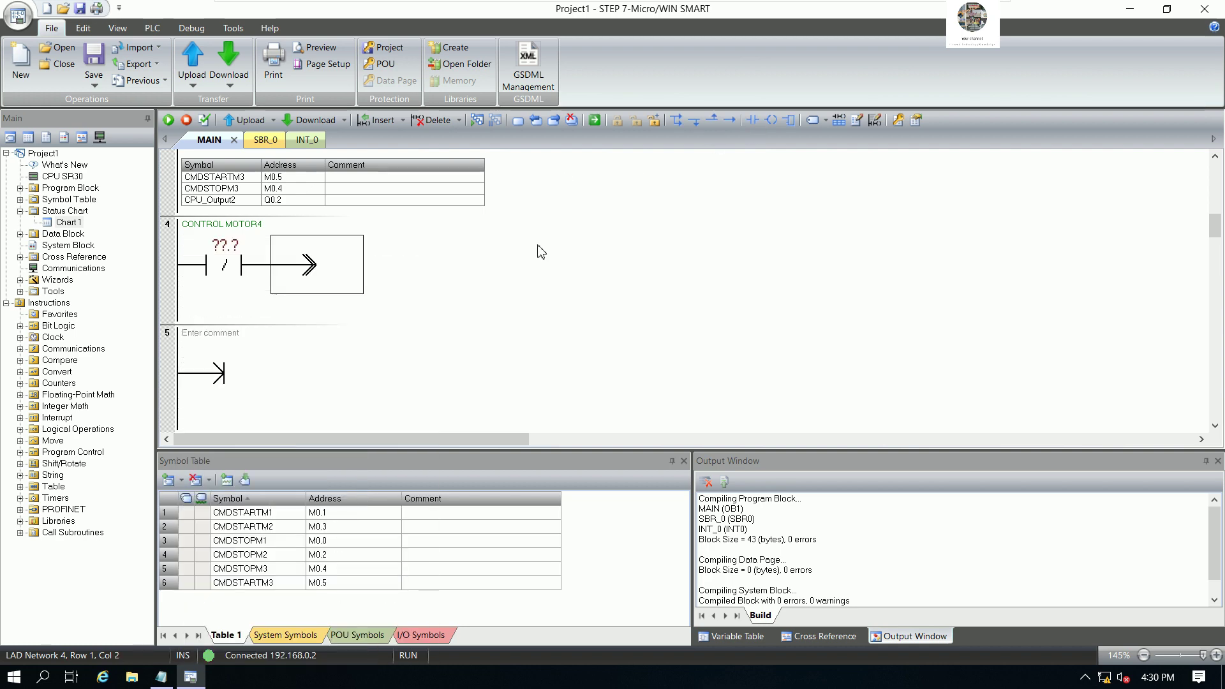
pyautogui.click(753, 120)
pyautogui.click(331, 245)
pyautogui.press('Escape')
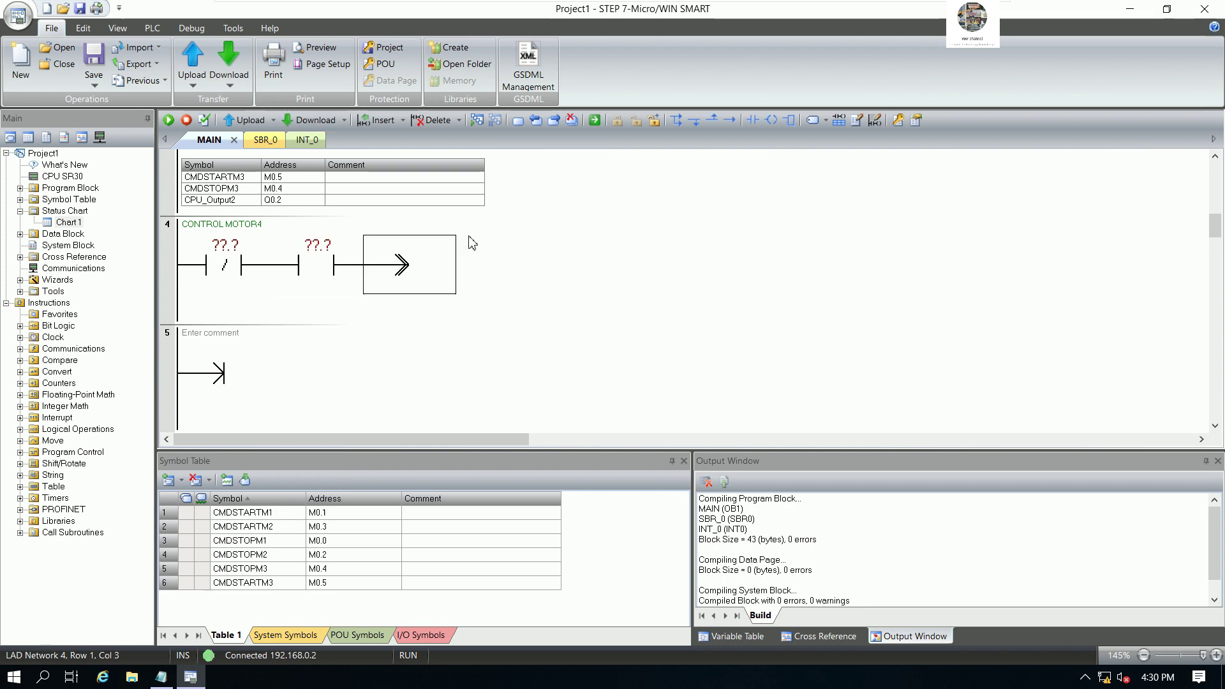
pyautogui.click(771, 120)
pyautogui.press('Return')
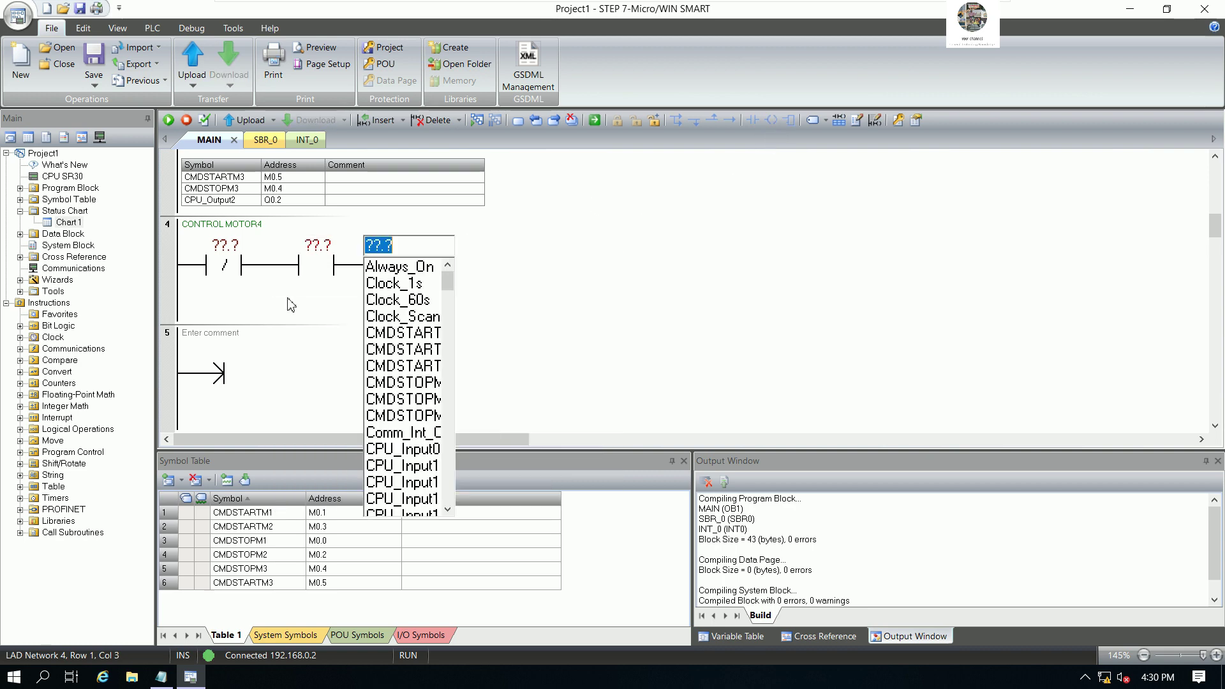
# Step: Add a normally open contact below the second contact of network 4 and connect it in parallel with vertical lines on both sides
pyautogui.click(300, 309)
pyautogui.click(748, 120)
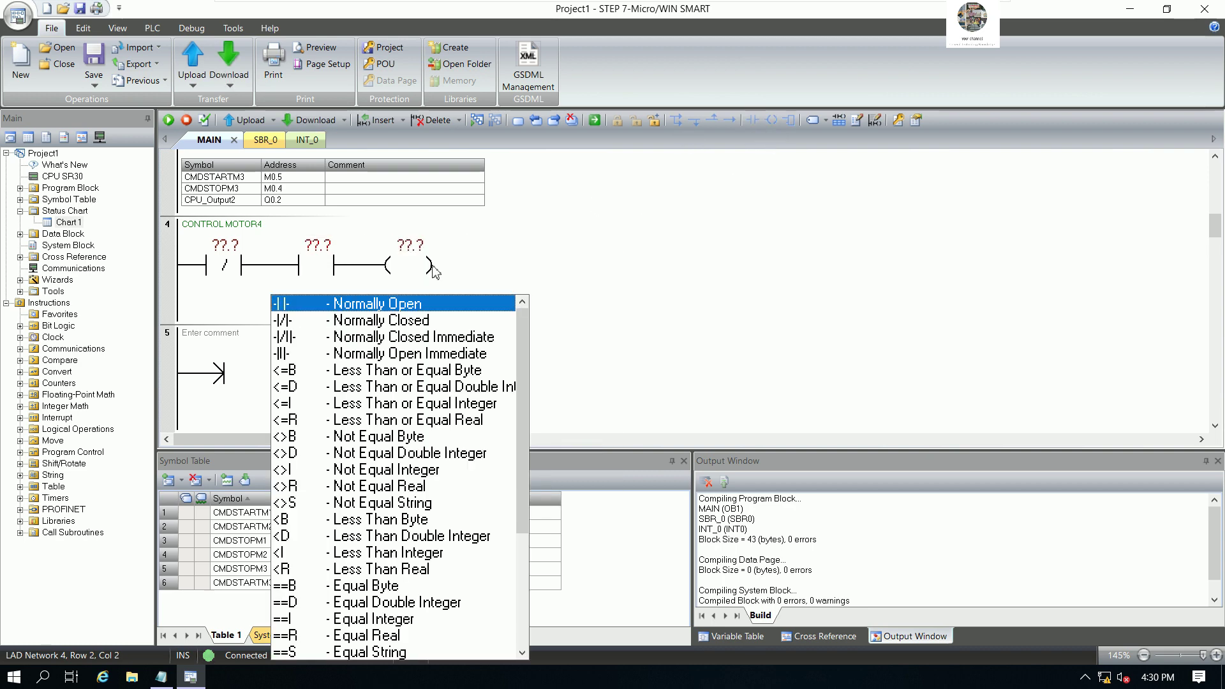
pyautogui.press('Return')
pyautogui.click(264, 339)
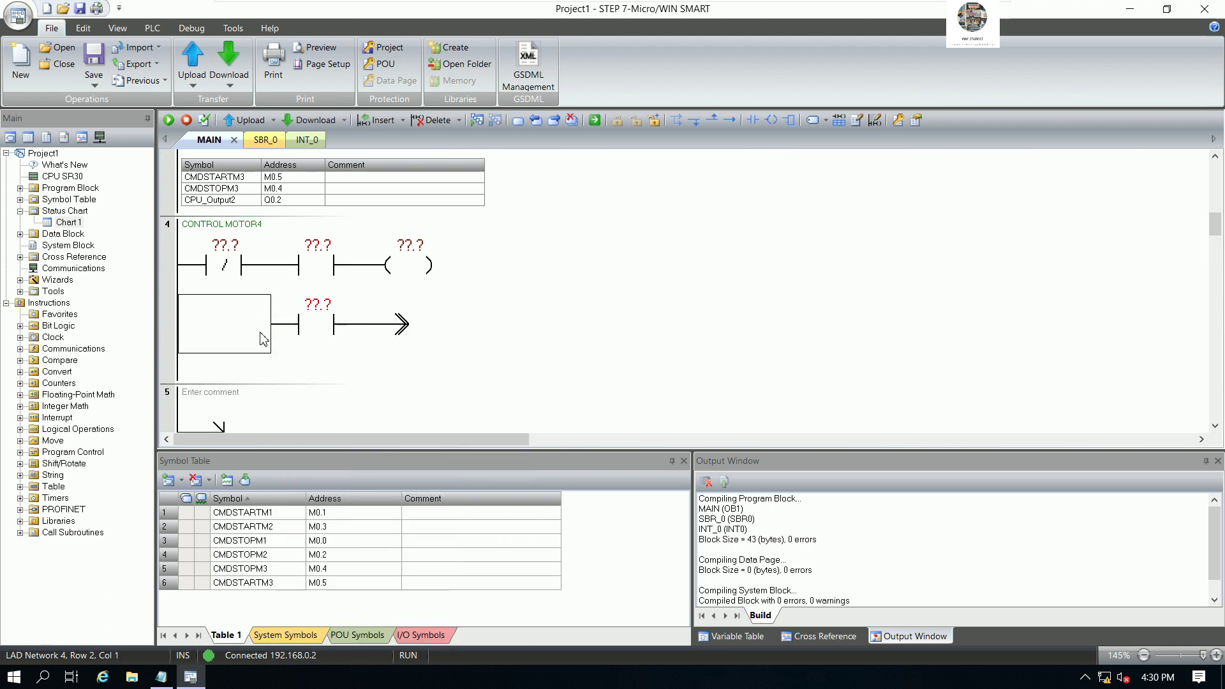
pyautogui.hotkey('ctrl', 'Up')
pyautogui.press('Right')
pyautogui.hotkey('ctrl', 'Up')
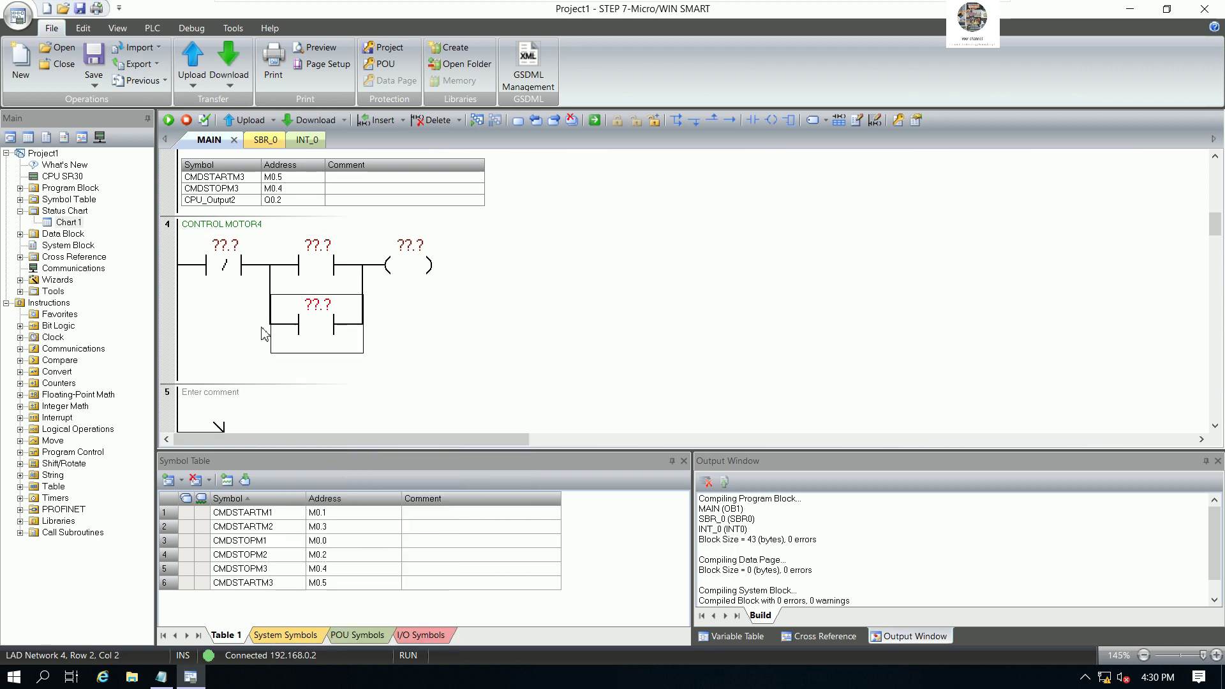
# Step: Assign address M0.6 to the normally closed contact and M0.7 to the upper normally open contact of network 4
pyautogui.press('Left')
pyautogui.press('Up')
pyautogui.press('Return')
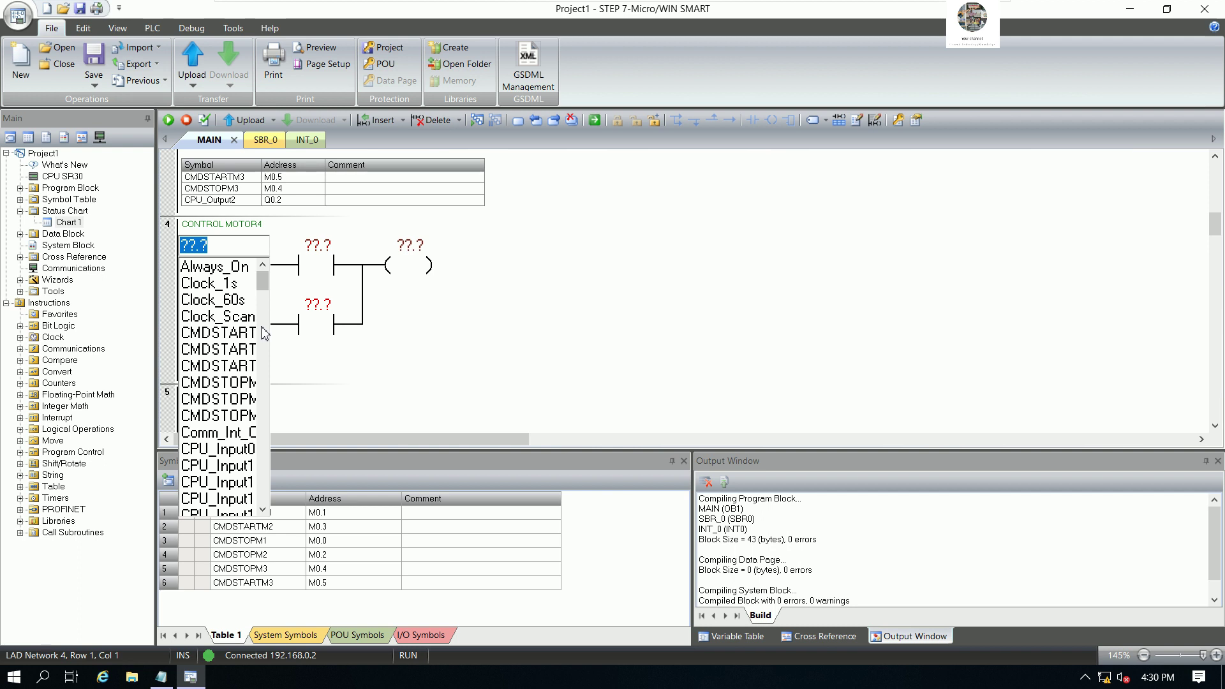
pyautogui.write('M0.')
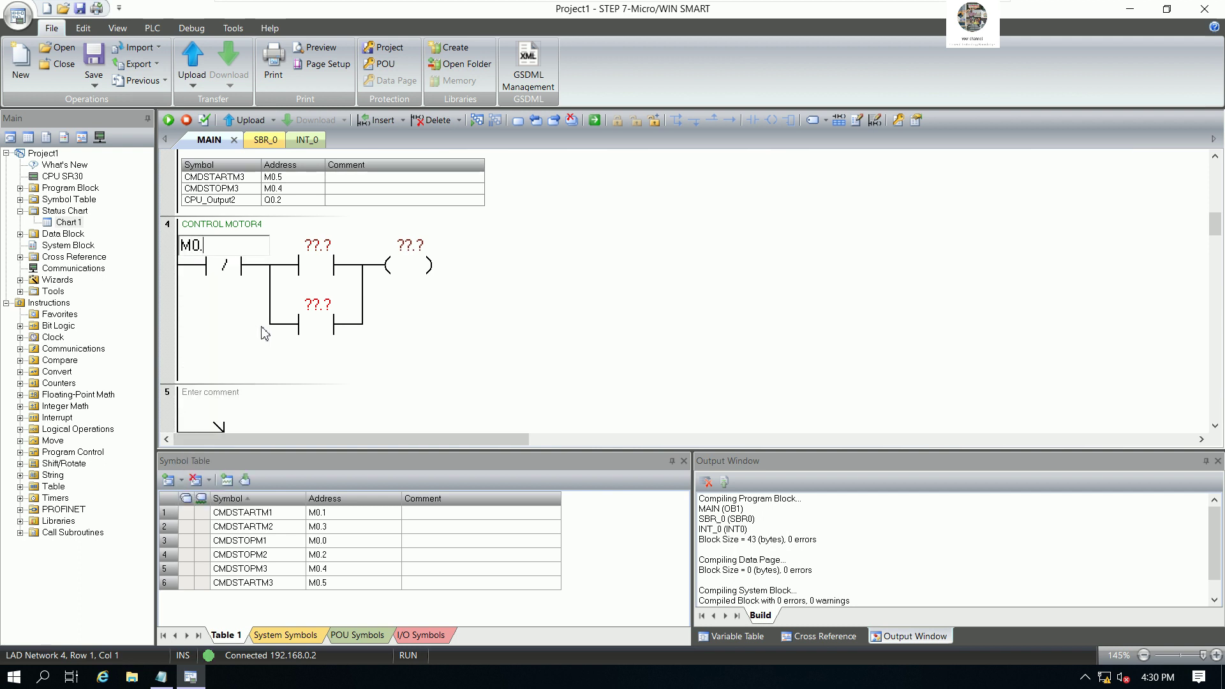
pyautogui.write('6')
pyautogui.press('Return')
pyautogui.press('Return')
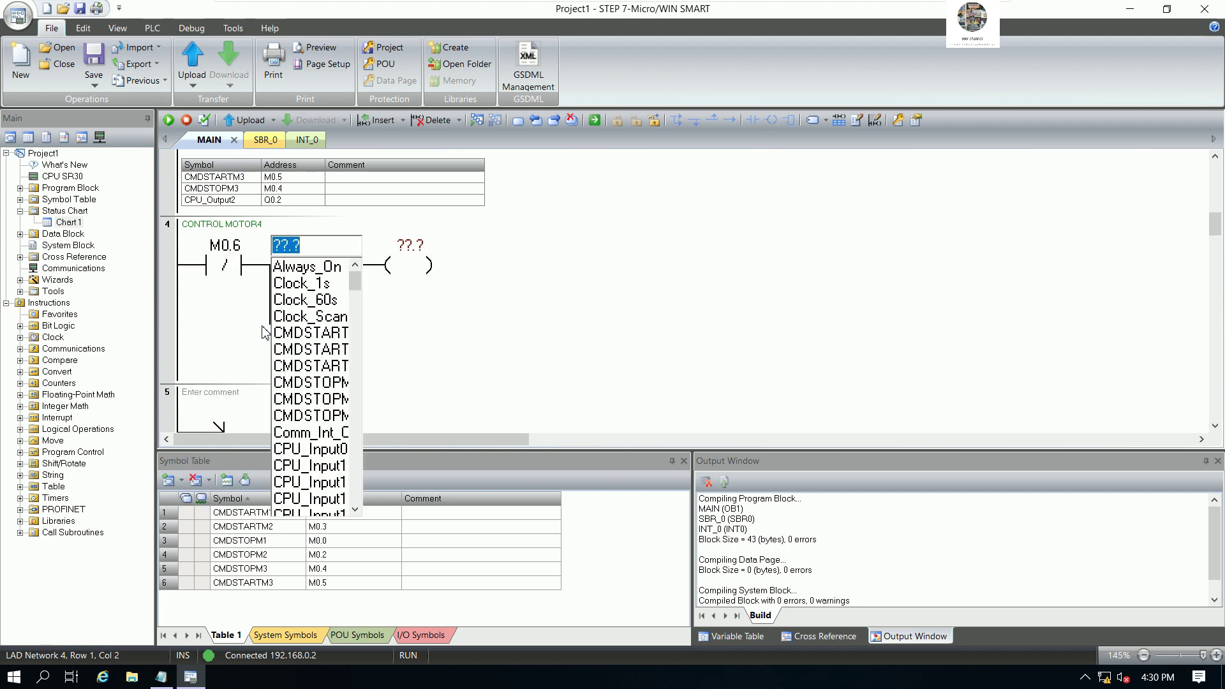
pyautogui.write('M0.7')
pyautogui.press('Return')
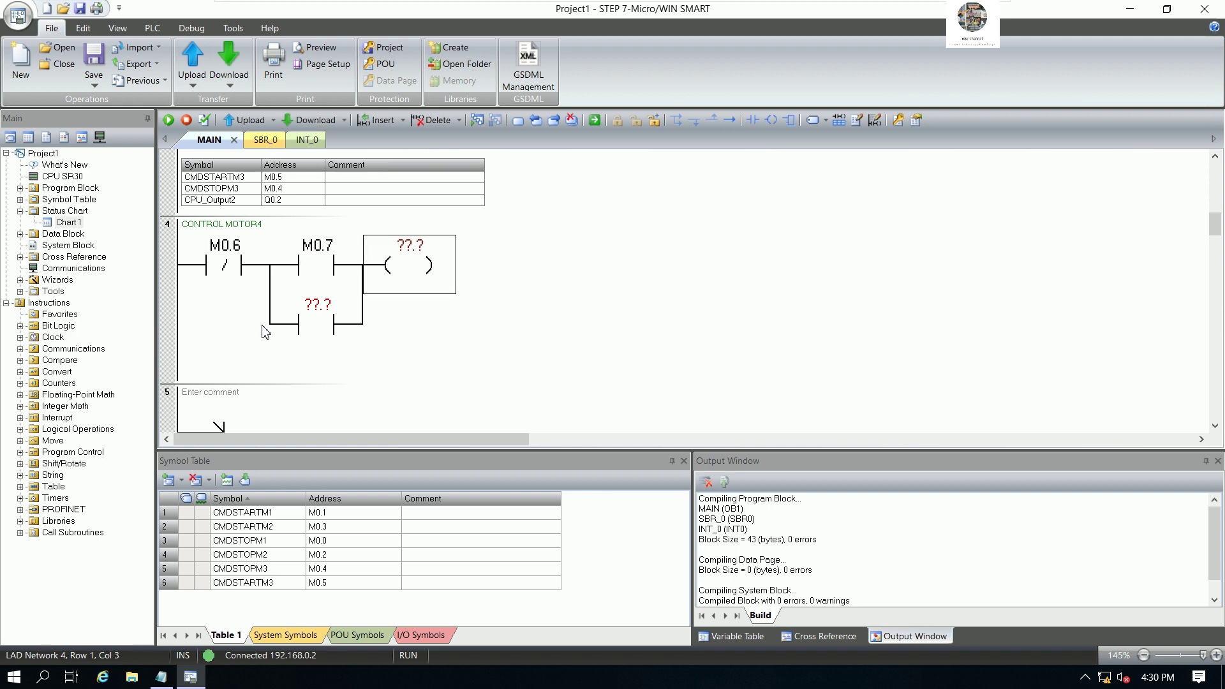
# Step: Assign address Q0.3 to the output coil and to the parallel holding contact of network 4
pyautogui.press('Return')
pyautogui.write('Q0')
pyautogui.write('3')
pyautogui.press('Return')
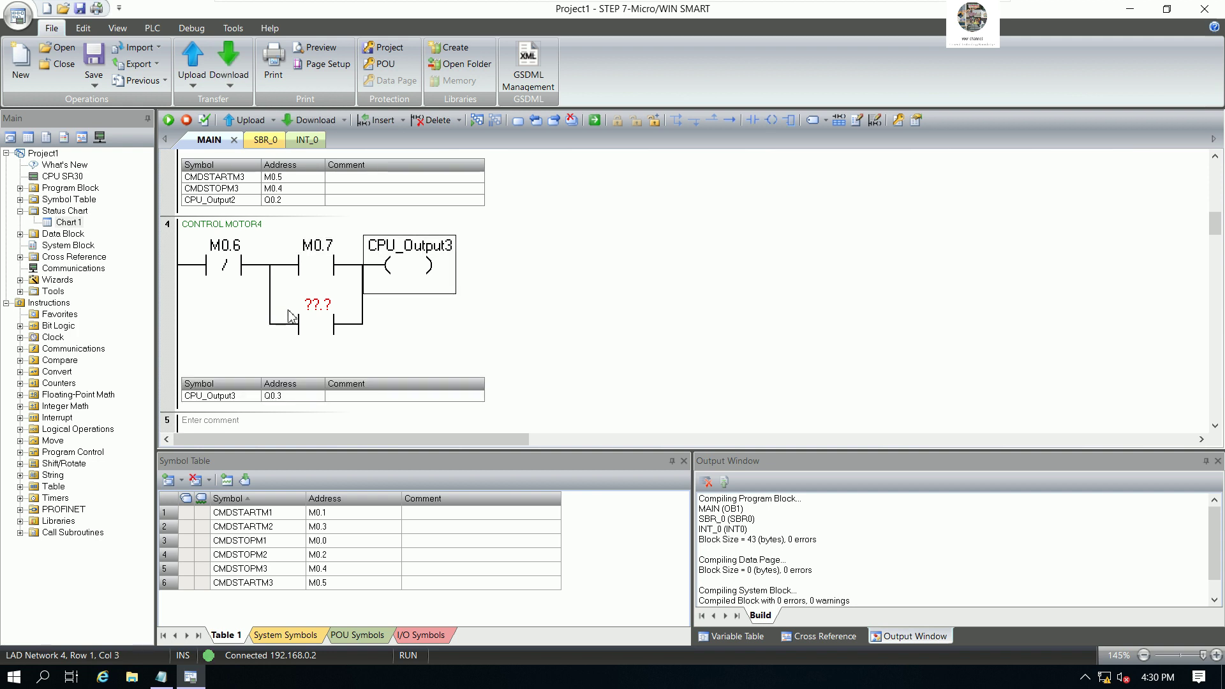
pyautogui.click(317, 309)
pyautogui.write('Q0.')
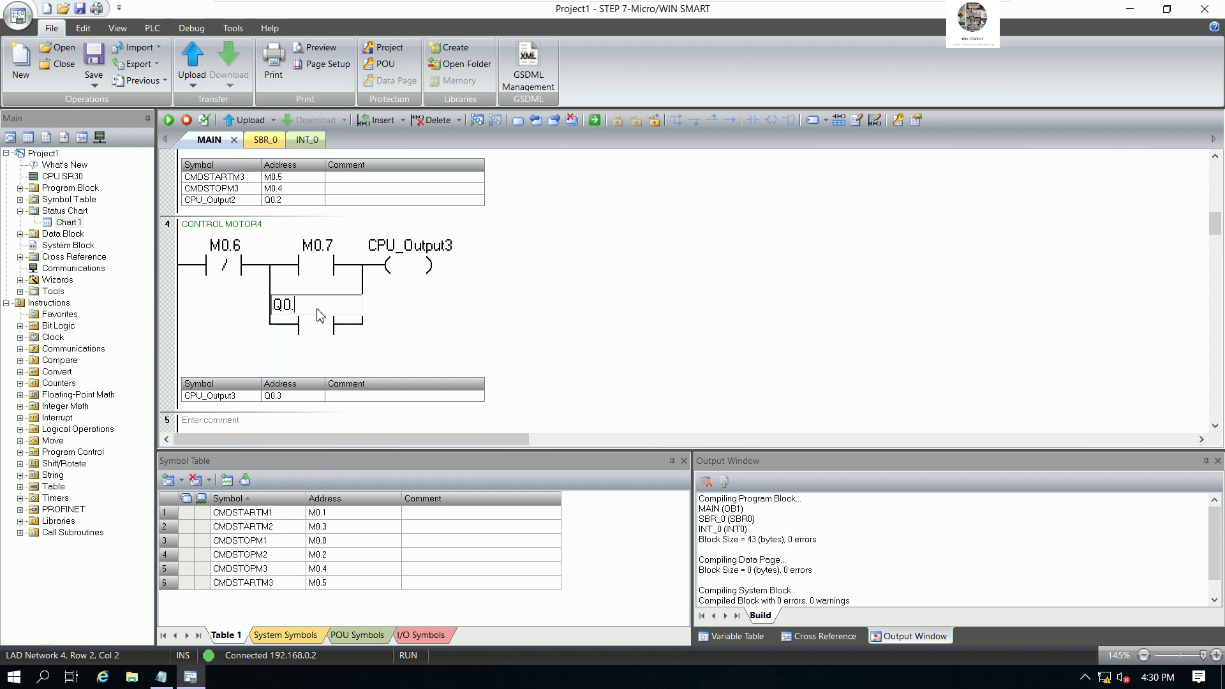
pyautogui.write('3')
pyautogui.press('Return')
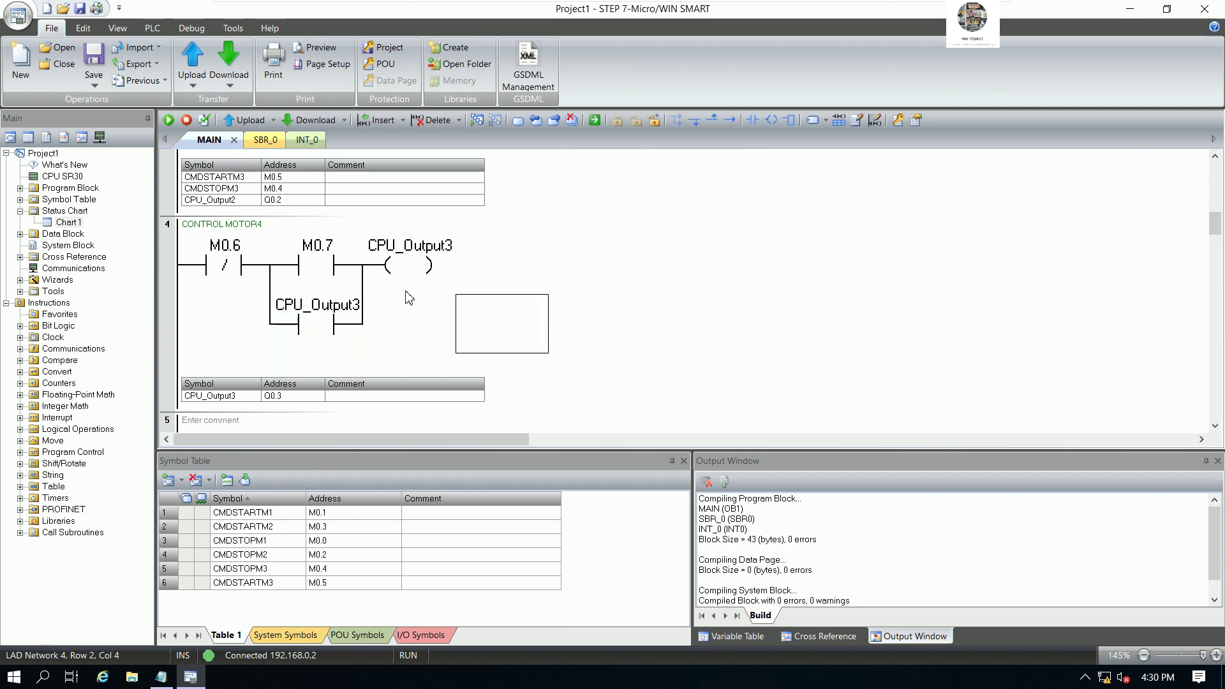
# Step: Add a symbol table row at address M0.6 and name its symbol CMDSTOPM4
pyautogui.click(241, 251)
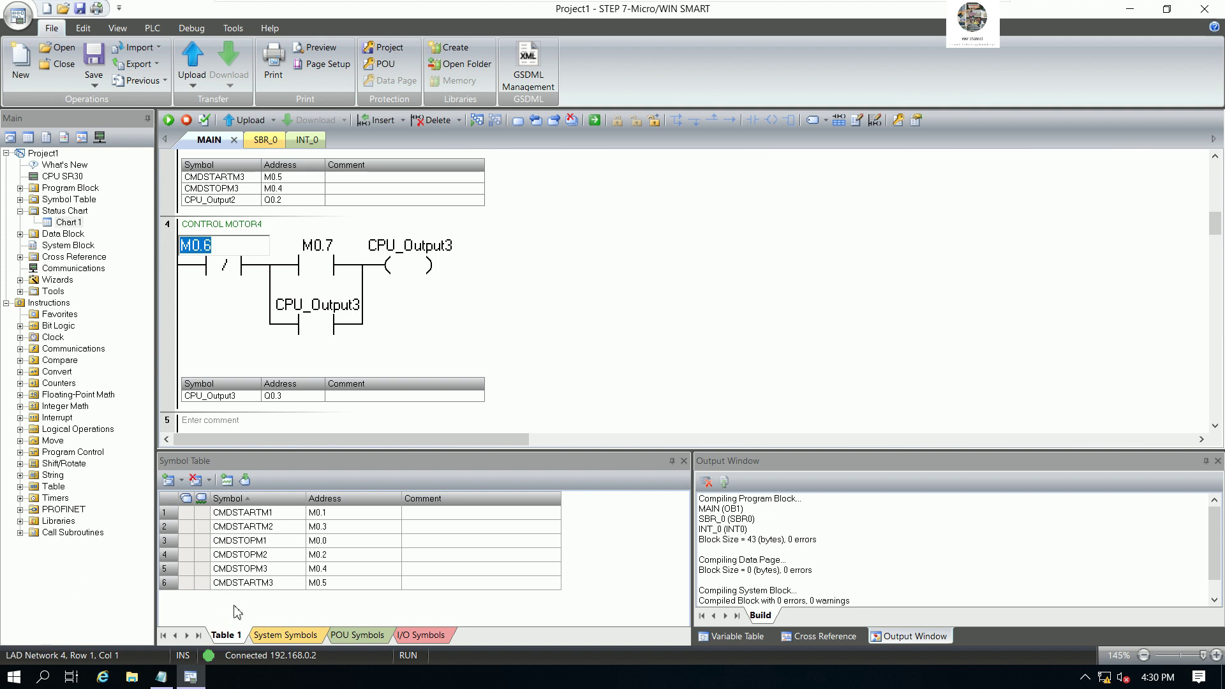
pyautogui.click(455, 603)
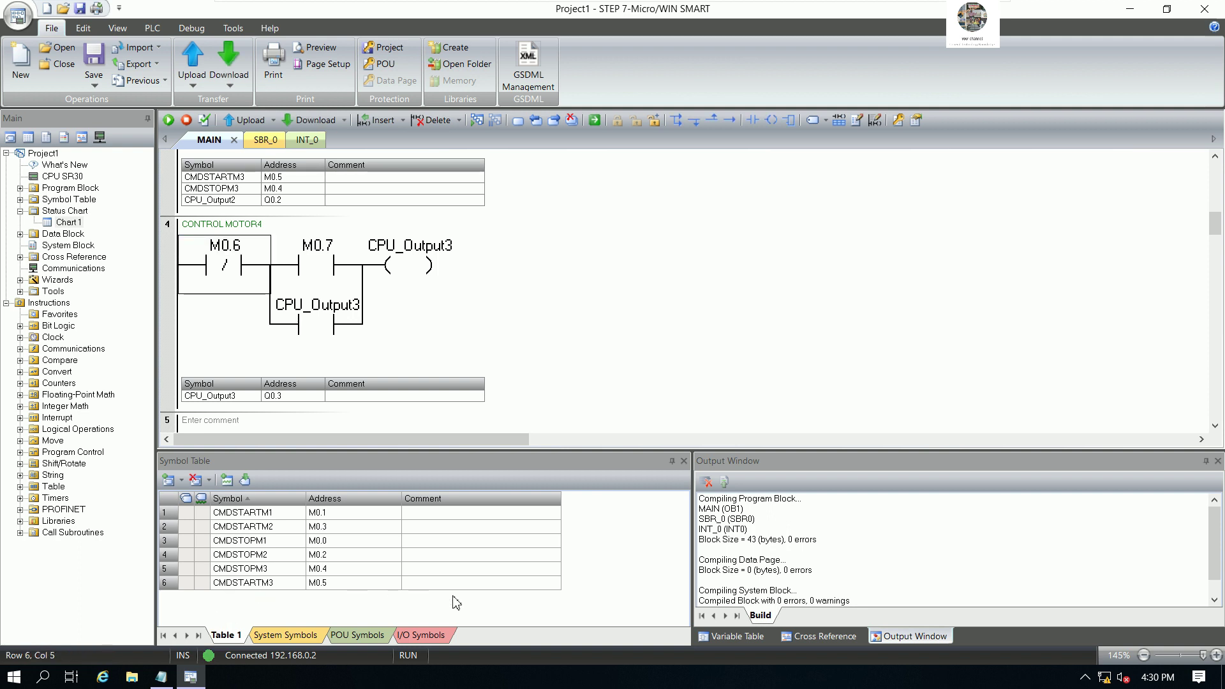
pyautogui.click(479, 589)
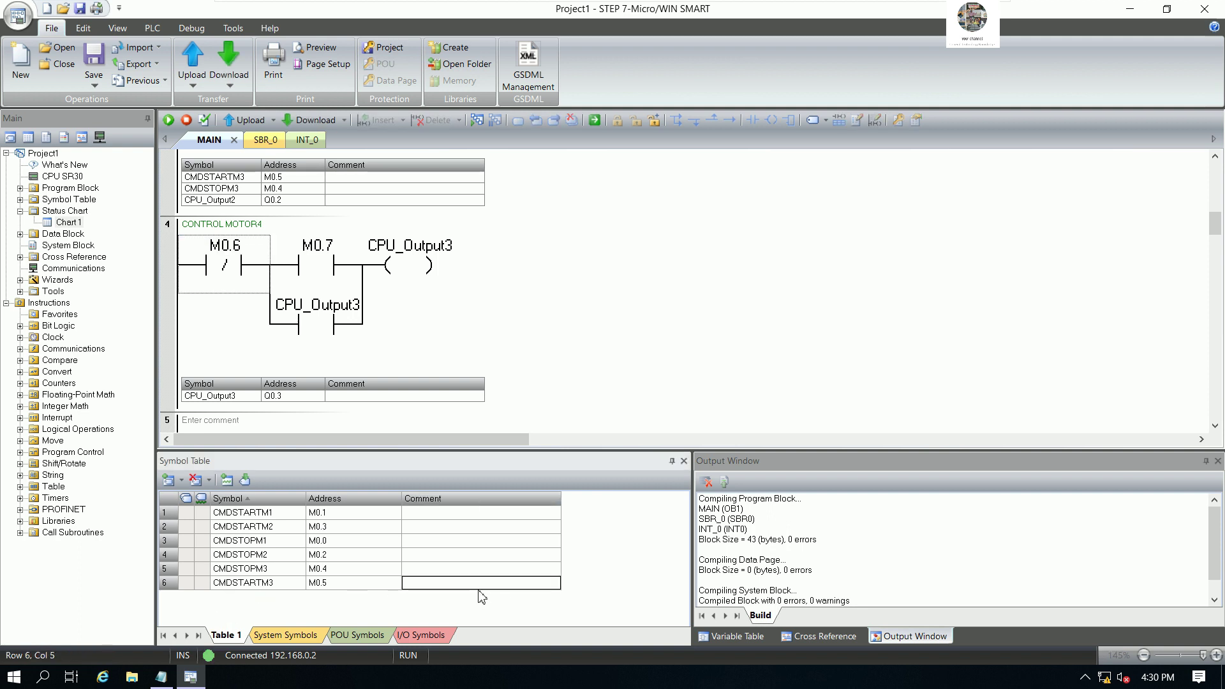
pyautogui.click(386, 586)
pyautogui.press('Down')
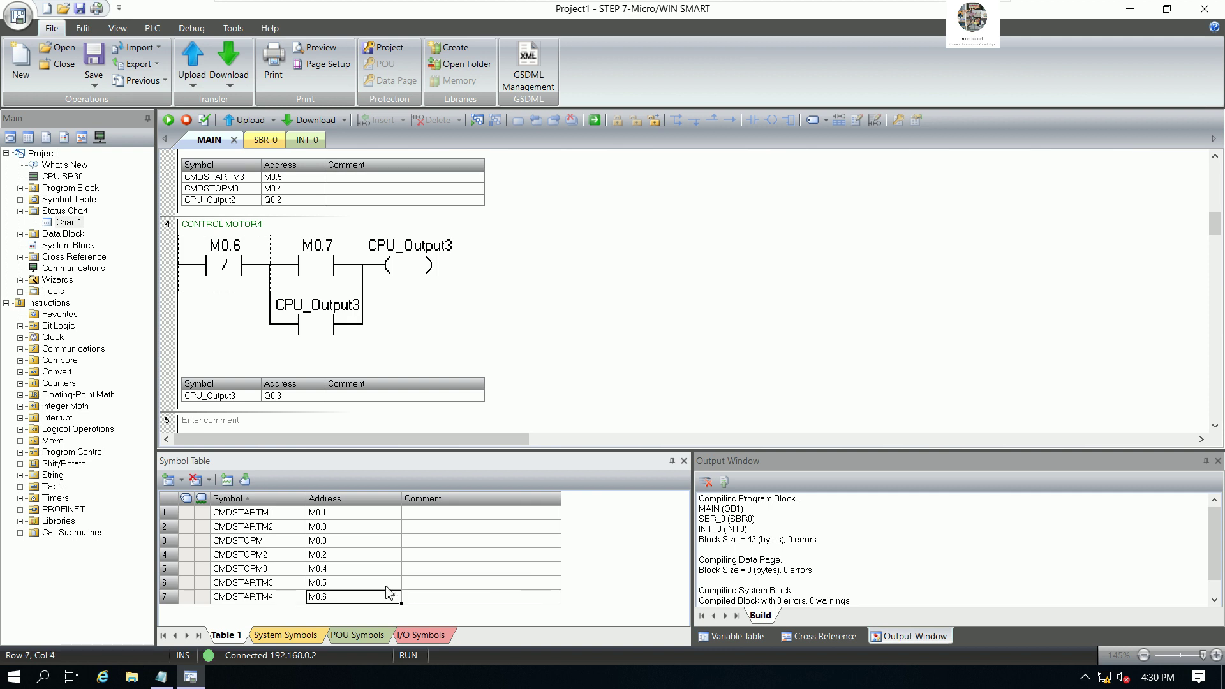
pyautogui.press('Left')
pyautogui.write('C')
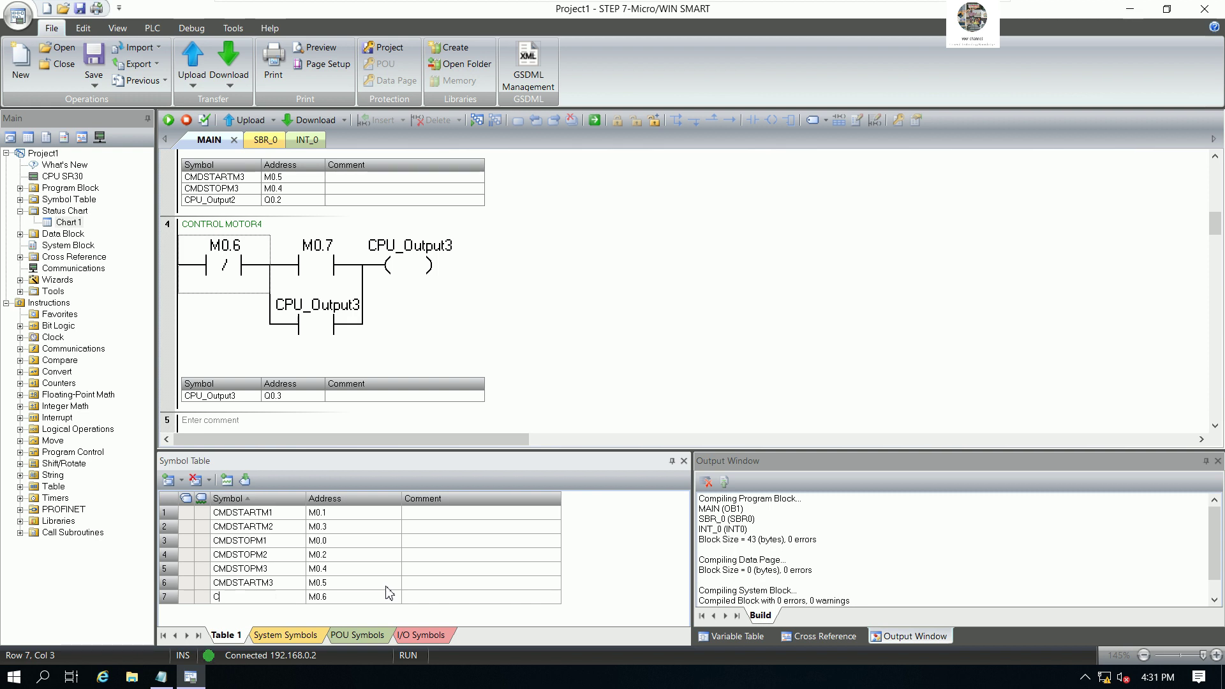
pyautogui.write('MDSTOPM4')
pyautogui.press('Return')
# Step: Add a symbol table row at address M0.7 named CMDSTARTM4 and compile the project
pyautogui.press('Down')
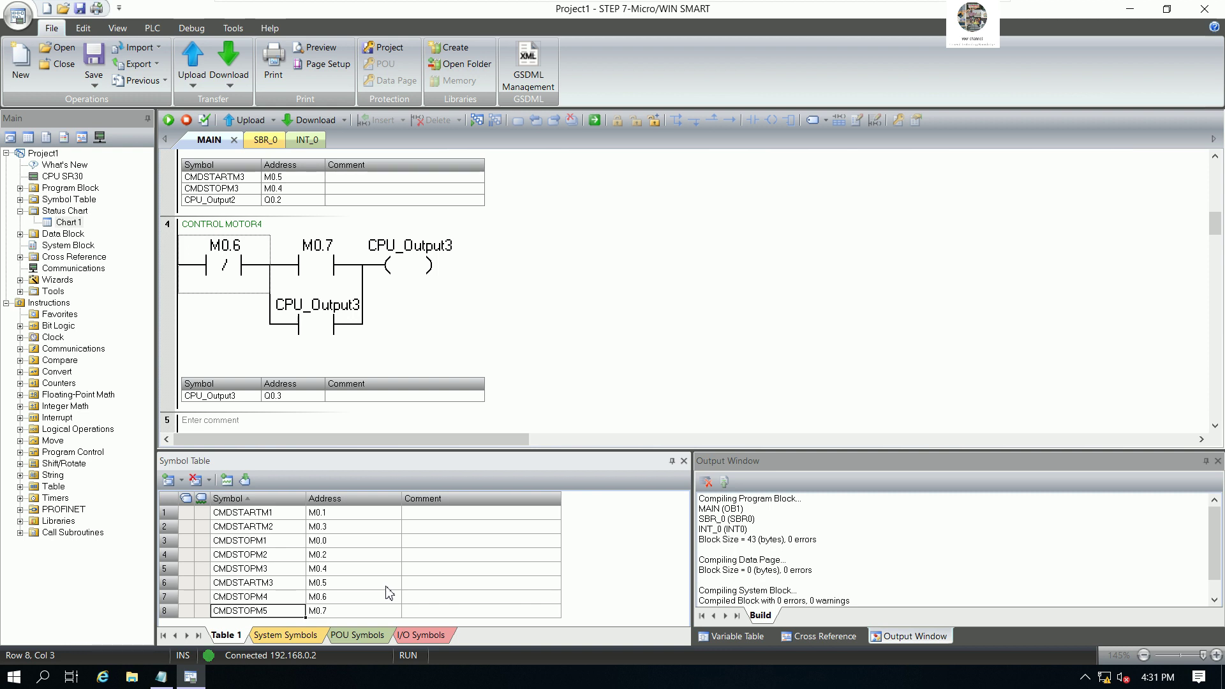
pyautogui.write('CMDSTARTM4')
pyautogui.press('Return')
pyautogui.click(204, 120)
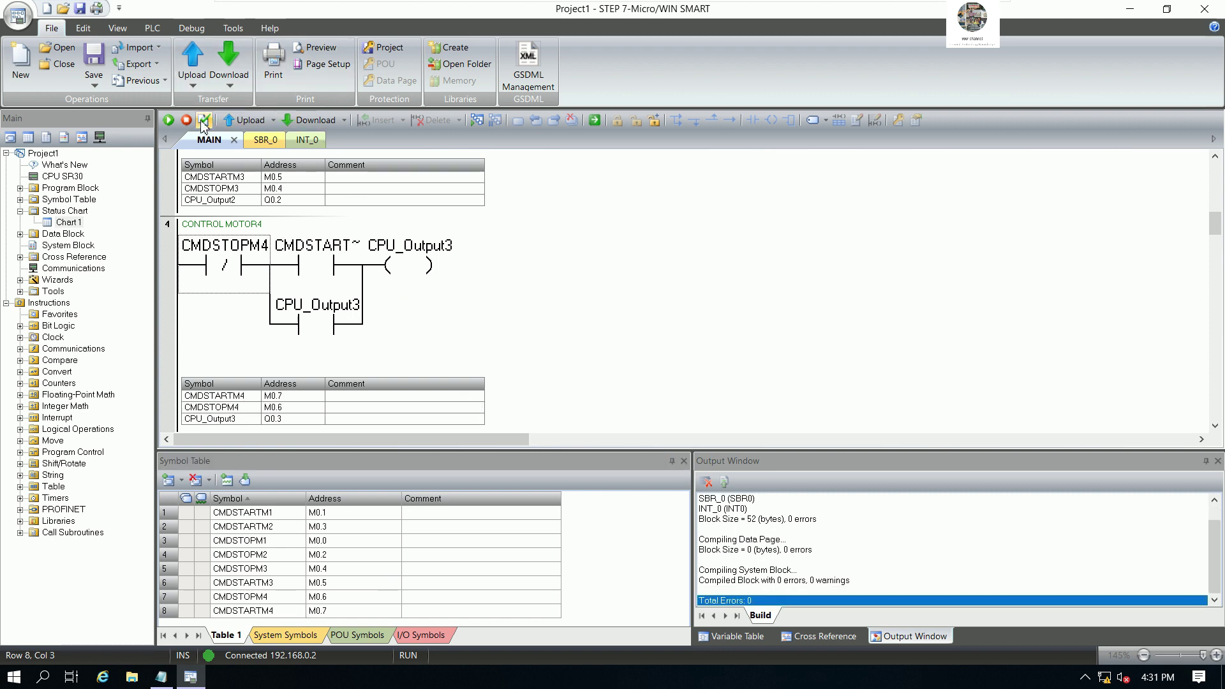
pyautogui.click(640, 342)
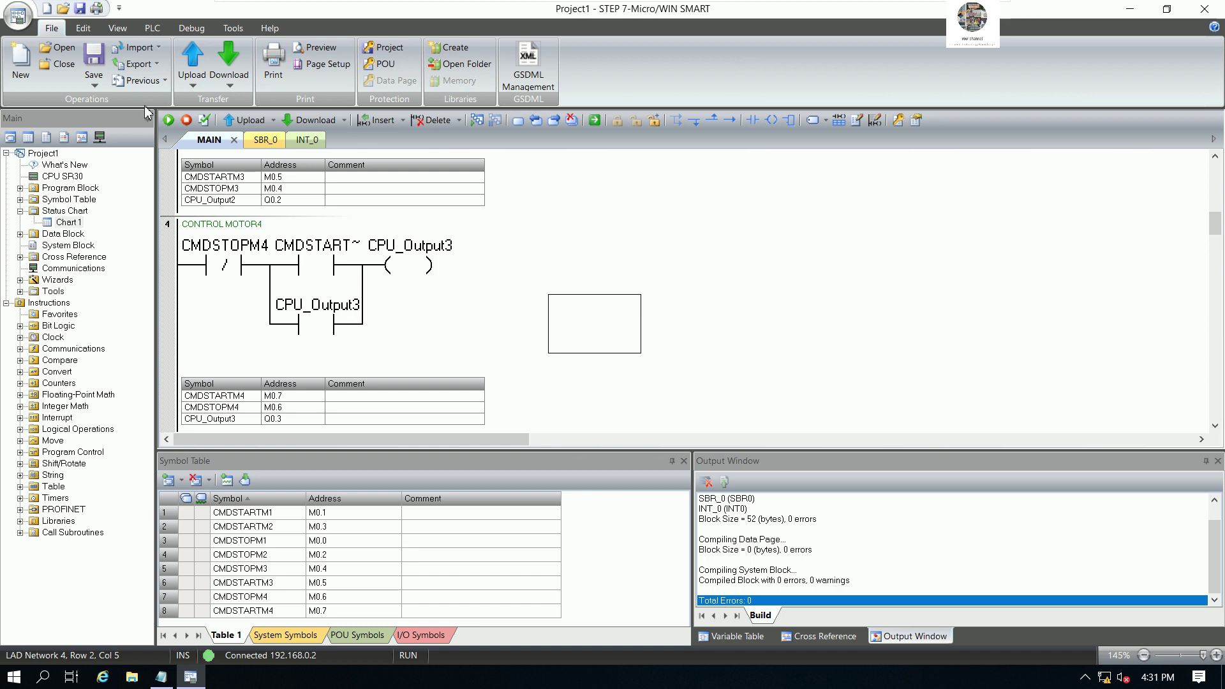
# Step: Download the program, data and system blocks to the CPU and close the download dialog
pyautogui.scroll(5, 547, 280)
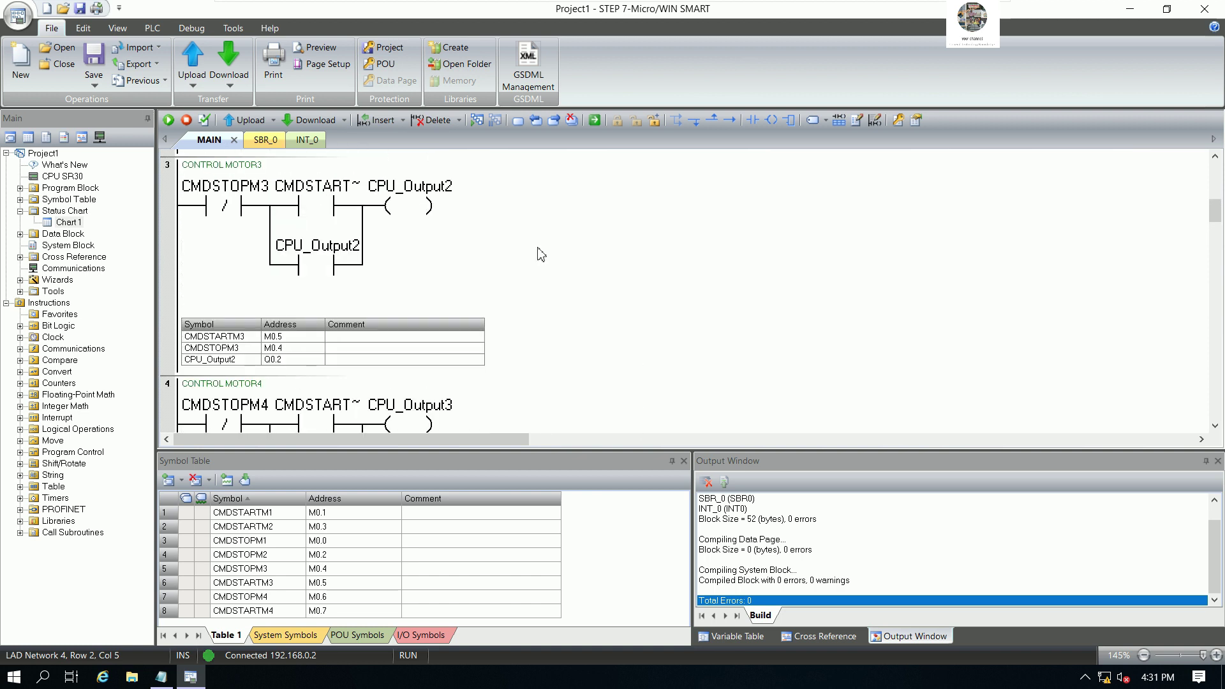
pyautogui.scroll(-4, 535, 255)
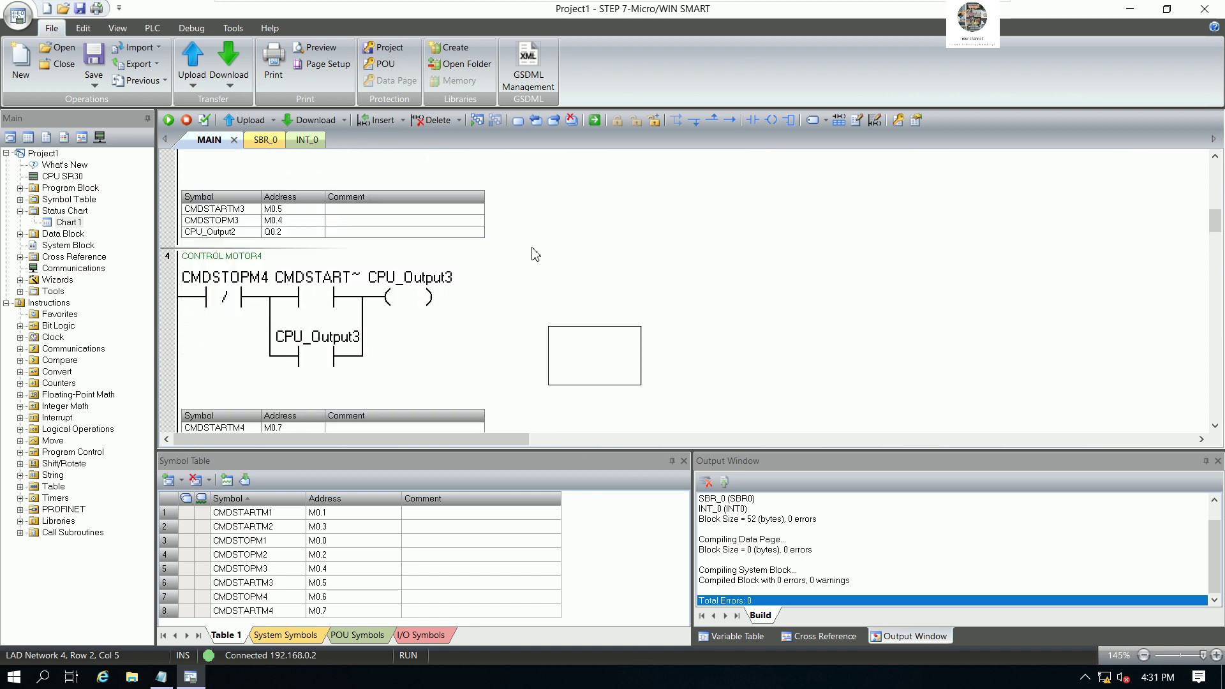
pyautogui.click(234, 68)
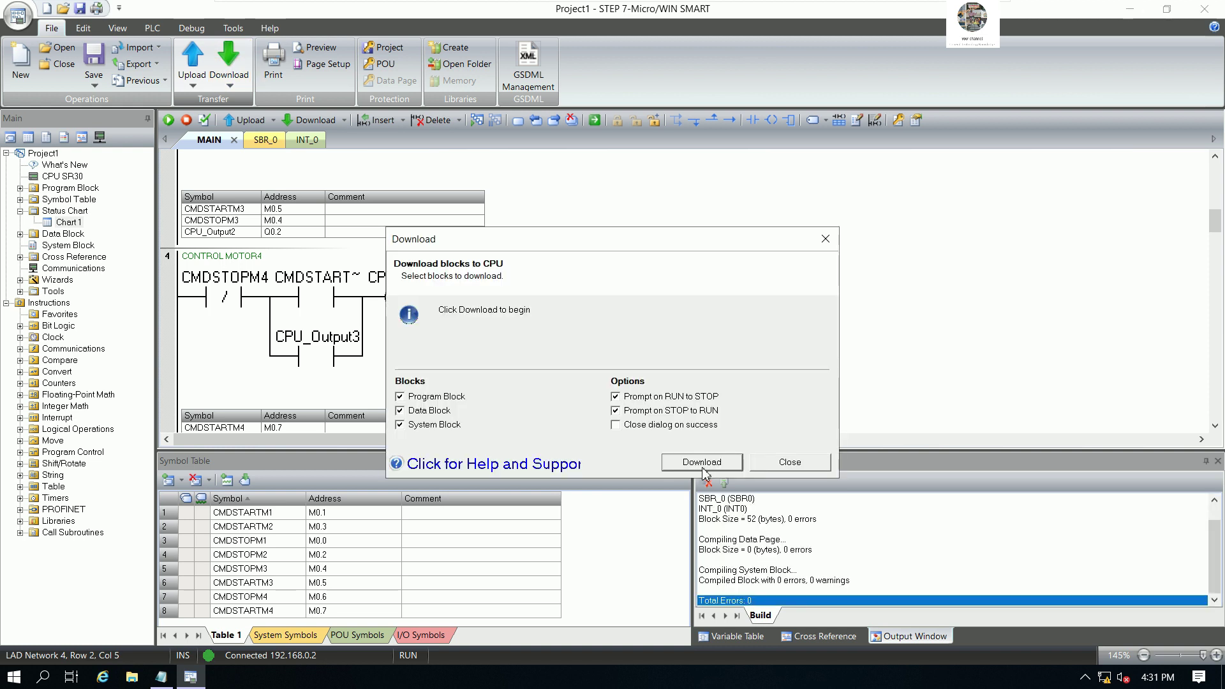
pyautogui.click(700, 460)
pyautogui.click(586, 383)
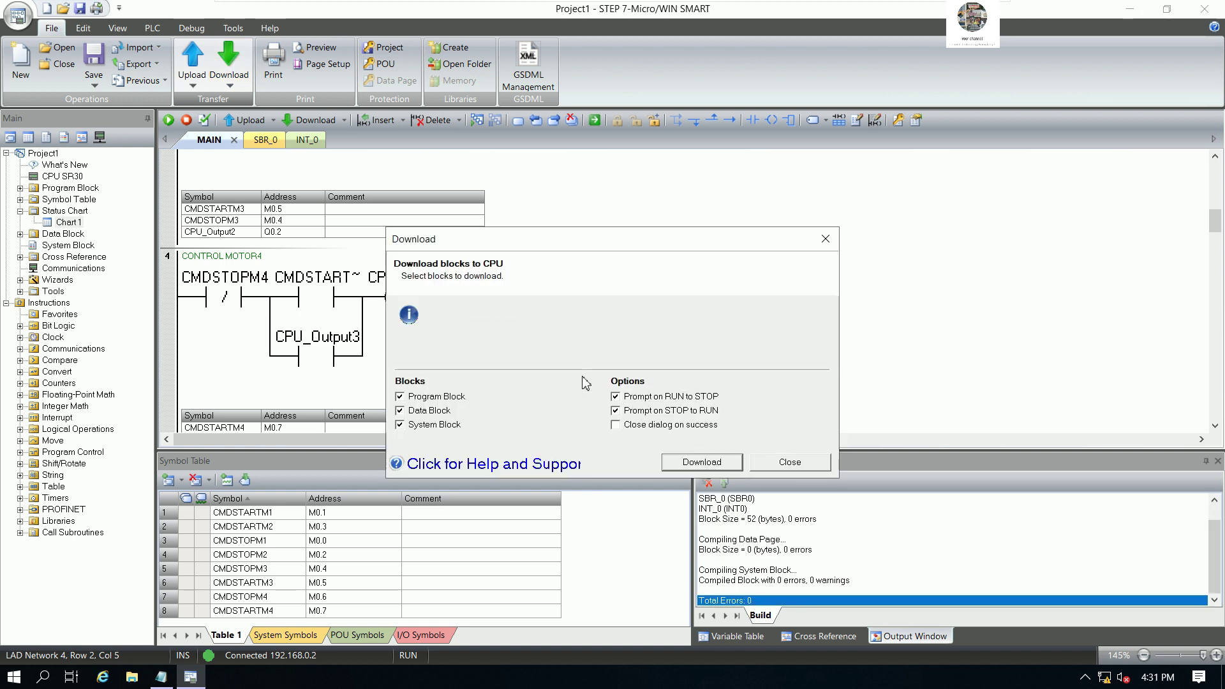
pyautogui.click(585, 382)
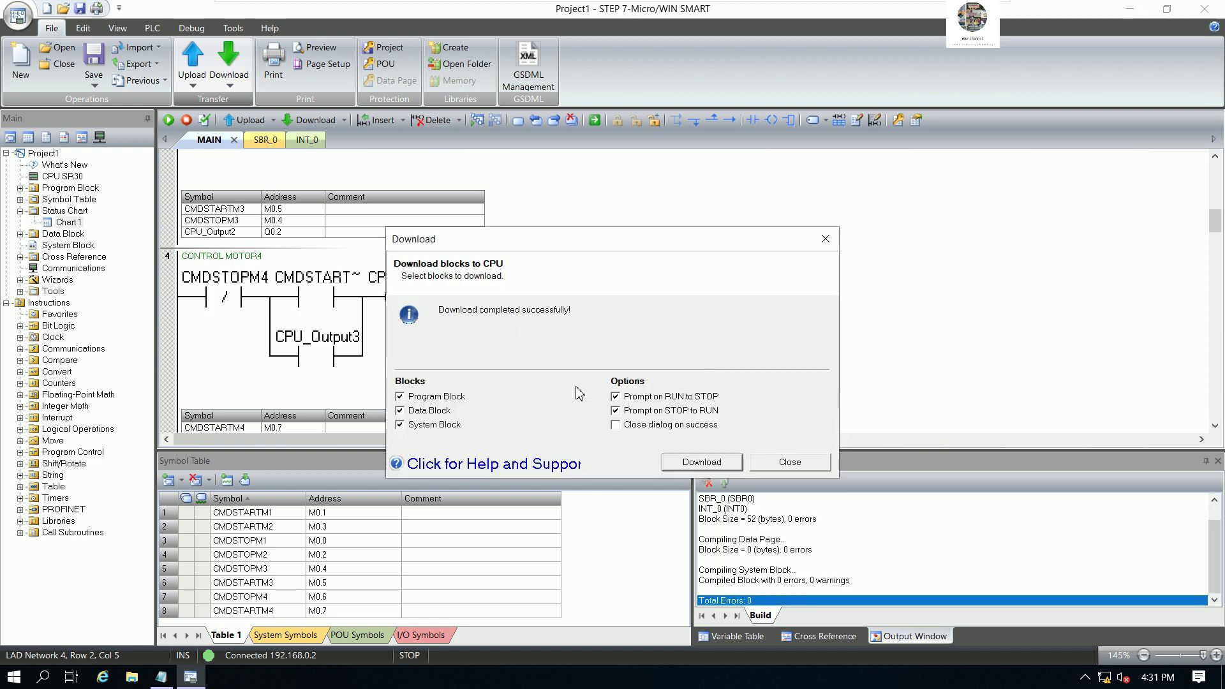
pyautogui.click(782, 464)
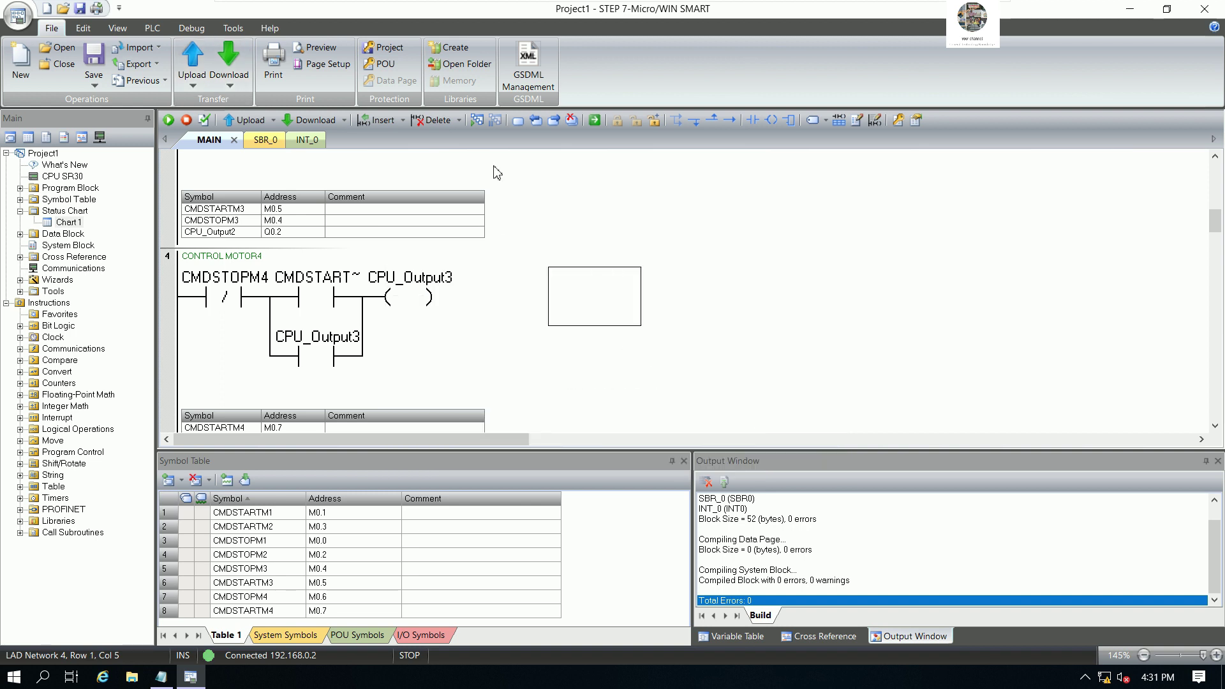
# Step: Start online program status monitoring and enlarge the ladder editor by shrinking the lower windows and closing the symbol table
pyautogui.click(477, 120)
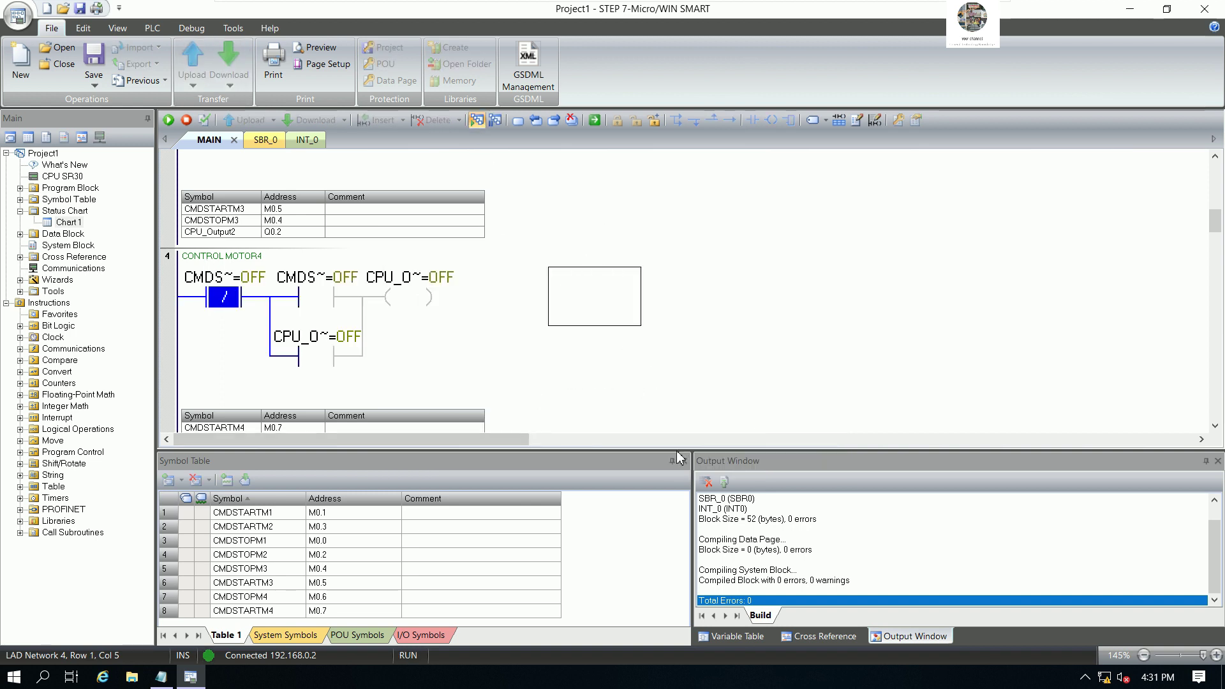
pyautogui.moveTo(641, 451); pyautogui.dragTo(638, 518)
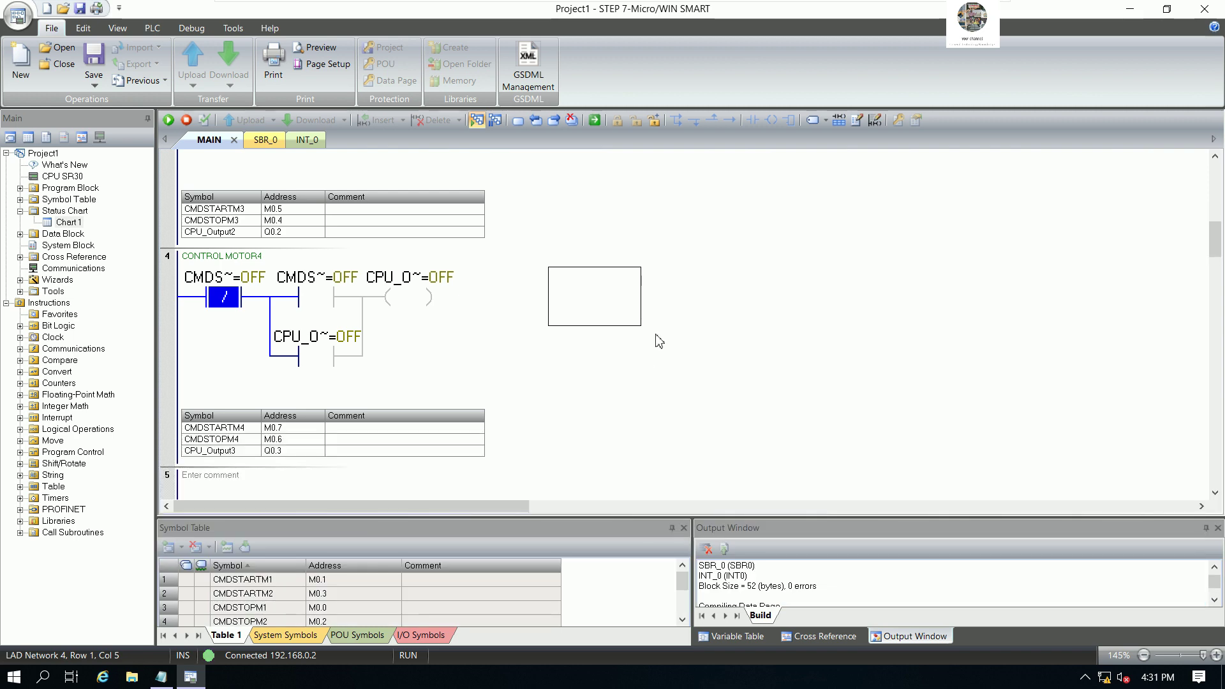
pyautogui.click(684, 528)
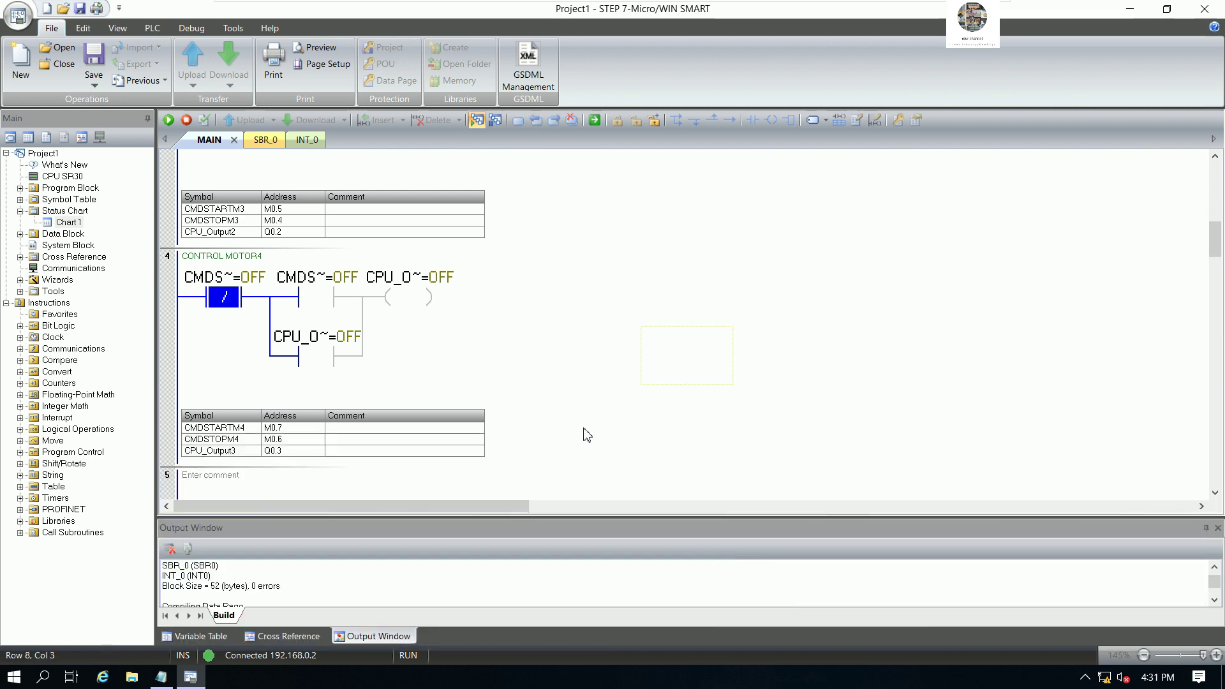
# Step: Examine the live contact and coil states of the motor networks back to network 1, and stop monitoring
pyautogui.scroll(3, 623, 356)
pyautogui.scroll(2, 623, 355)
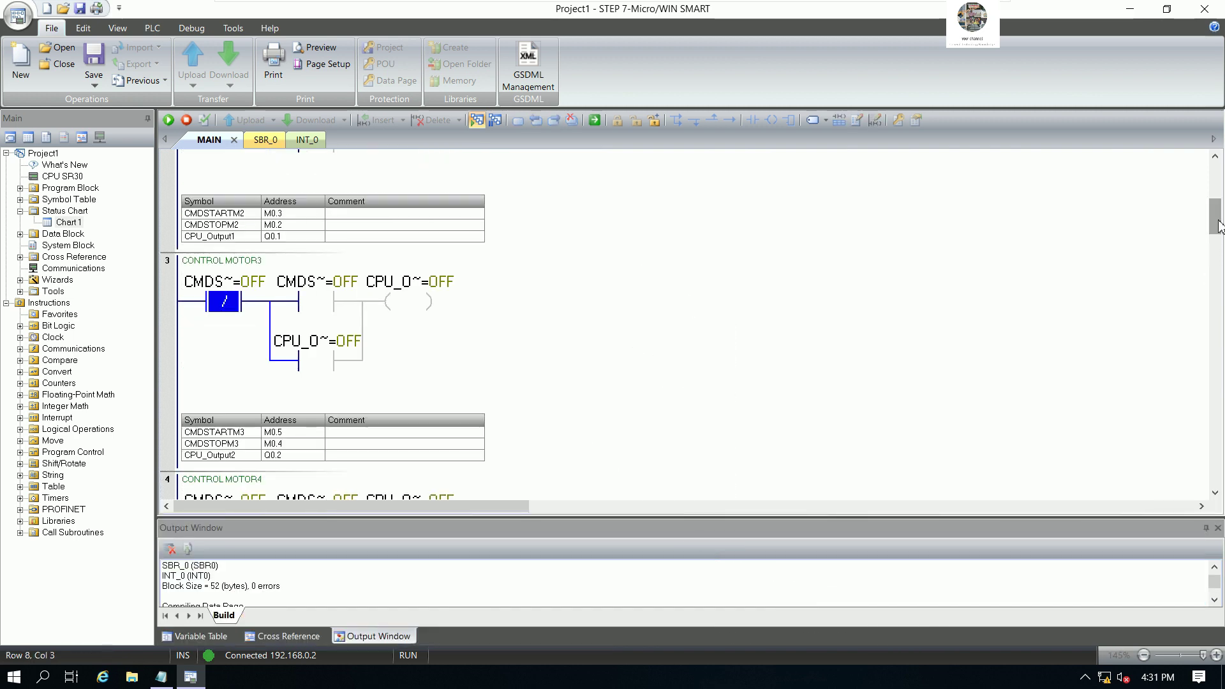
pyautogui.moveTo(1214, 220); pyautogui.dragTo(1215, 169)
pyautogui.click(559, 275)
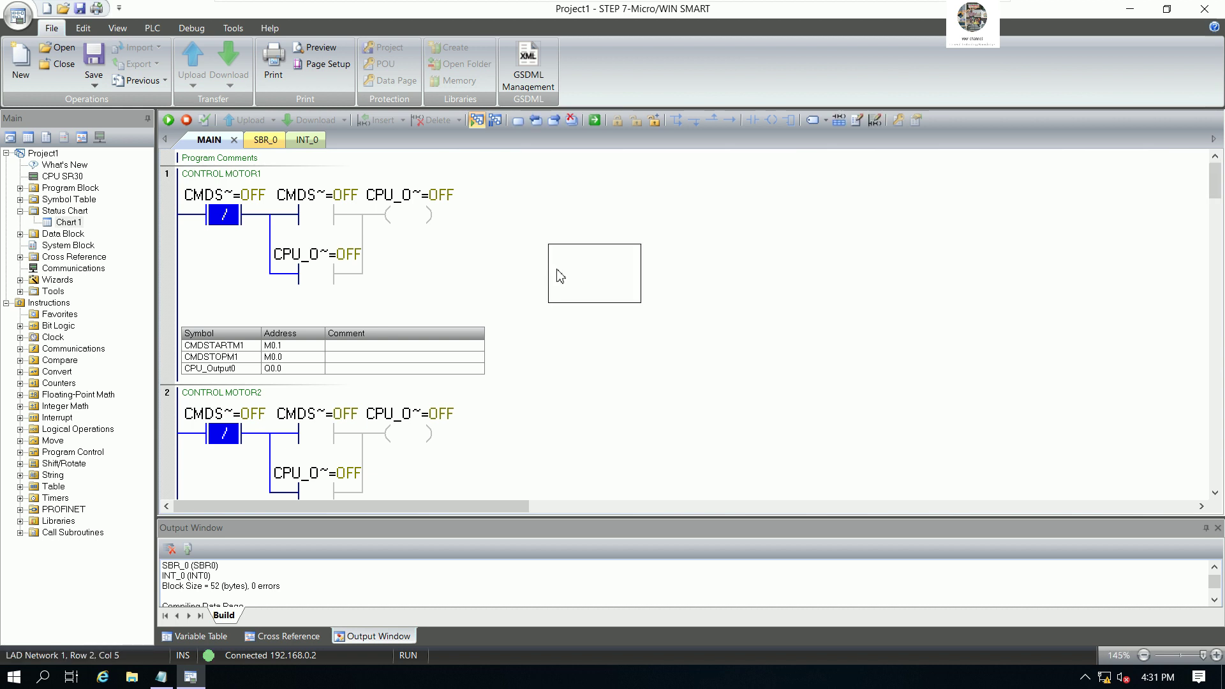
pyautogui.click(477, 121)
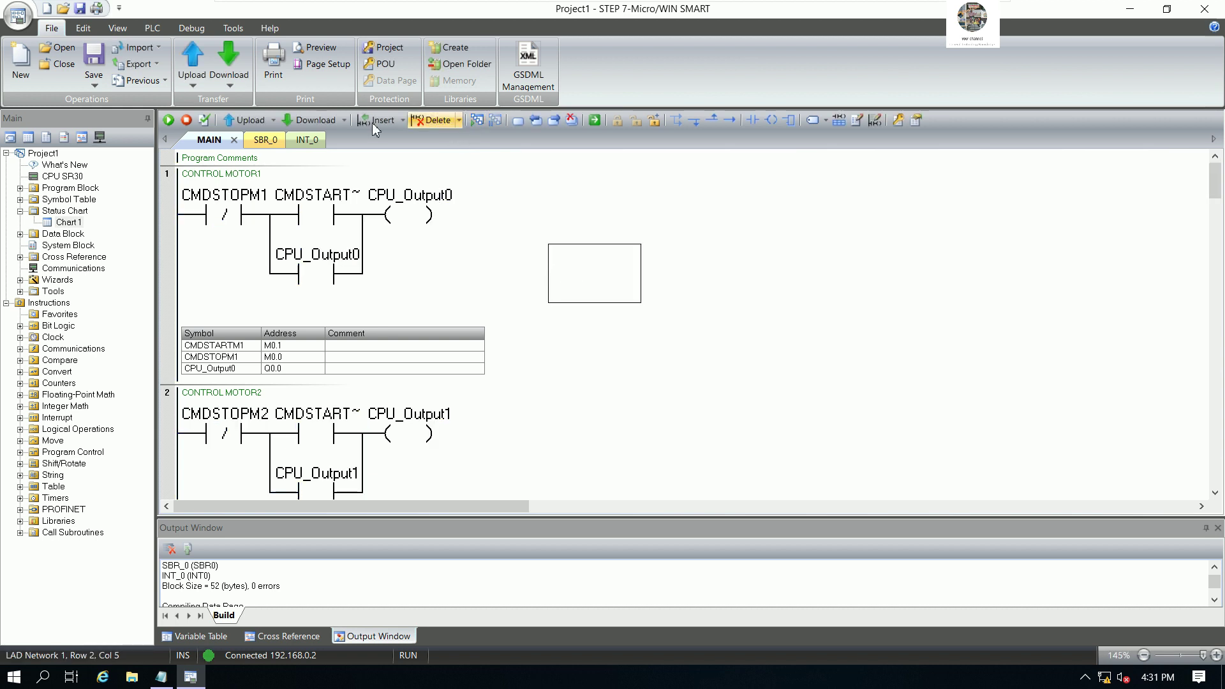
# Step: Begin saving the project and create and open a Desktop folder named "CONNECT S7-200 WITH CIMPLICITY SCADA" for it
pyautogui.click(95, 59)
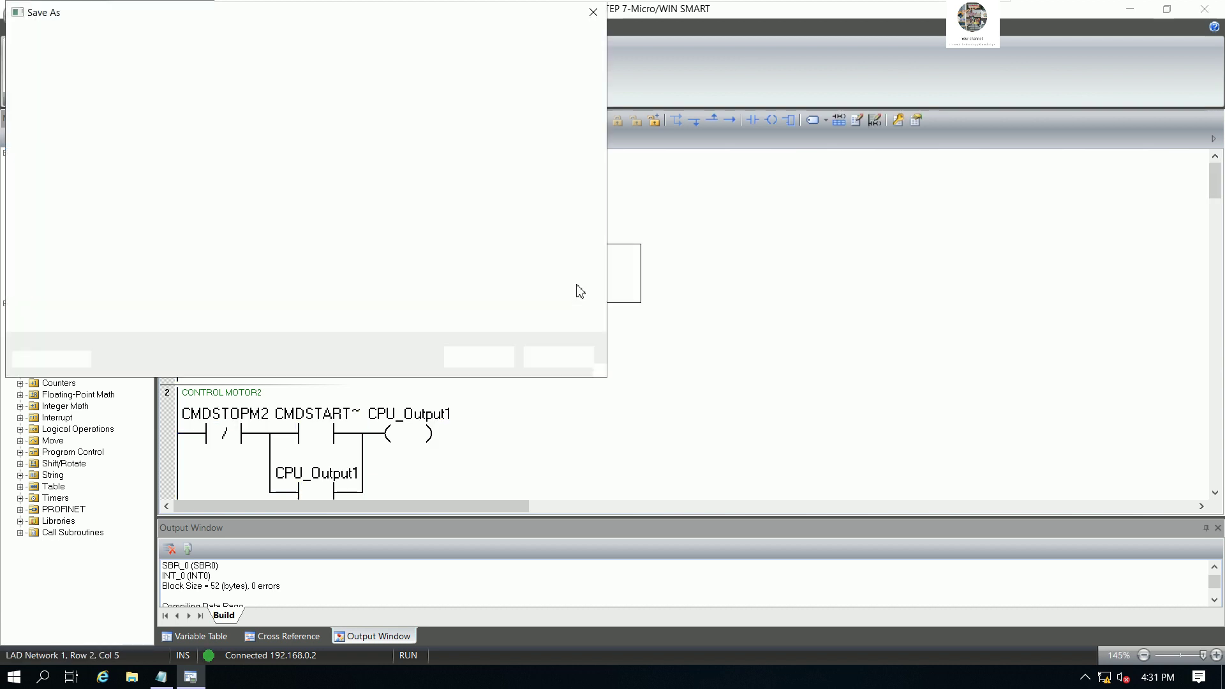
pyautogui.scroll(3, 76, 129)
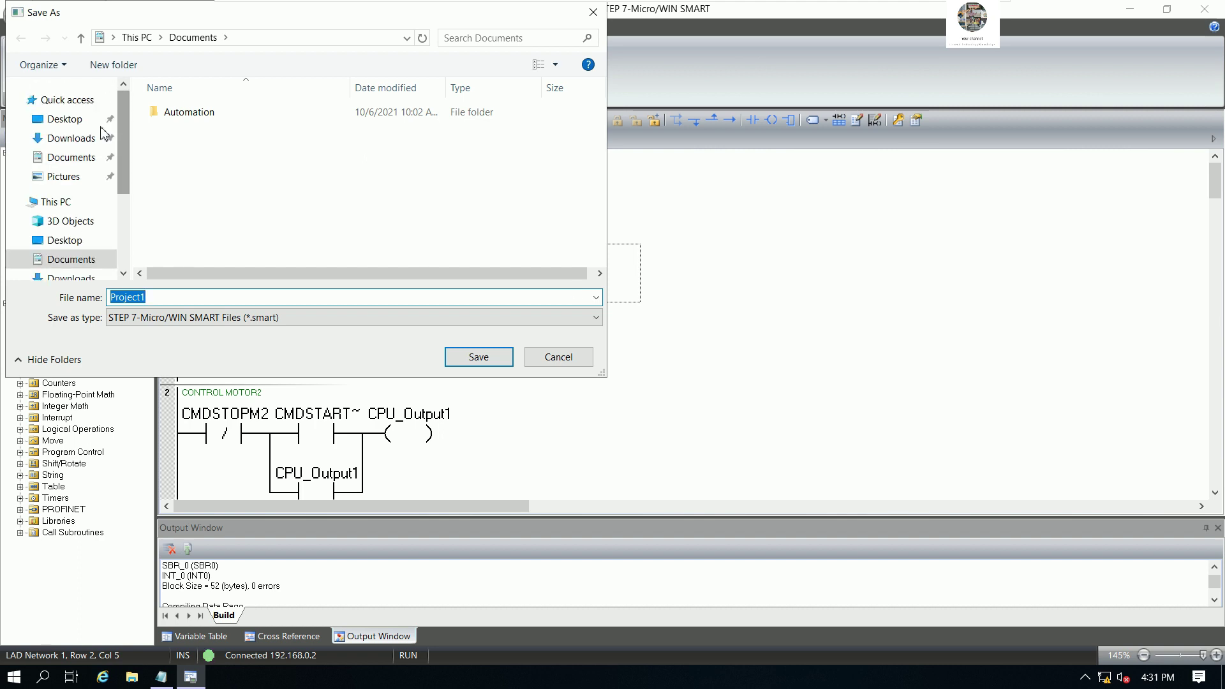
pyautogui.click(74, 123)
pyautogui.rightClick(347, 186)
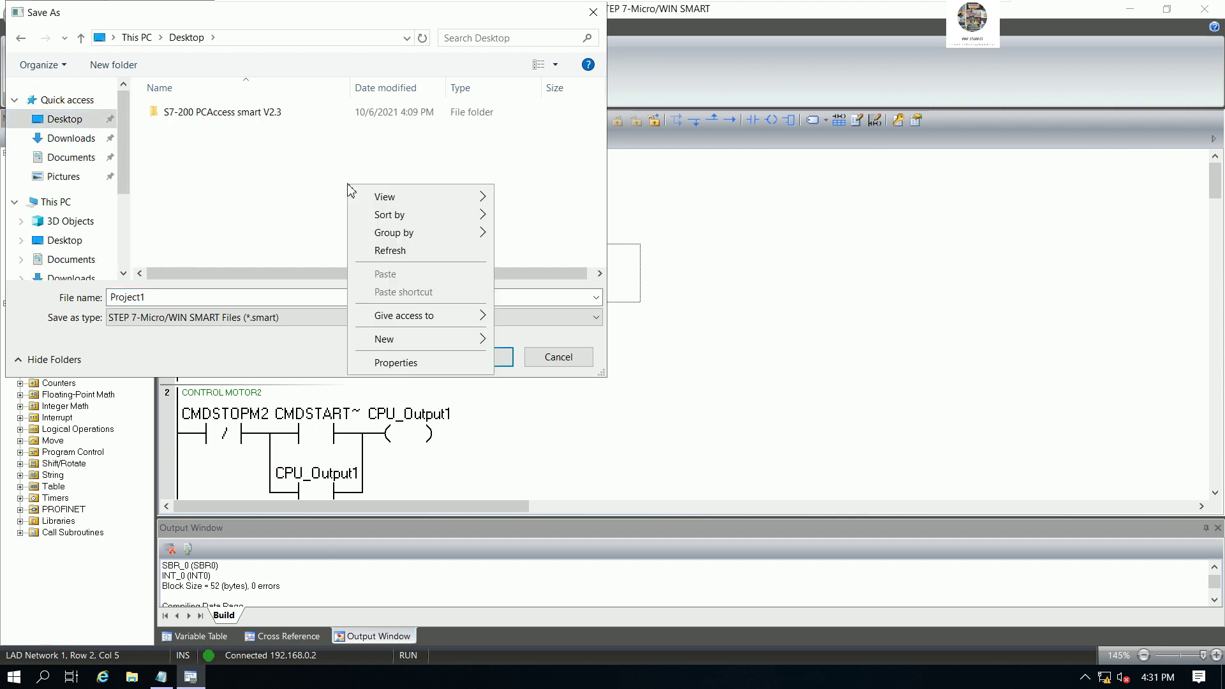
pyautogui.moveTo(475, 341)
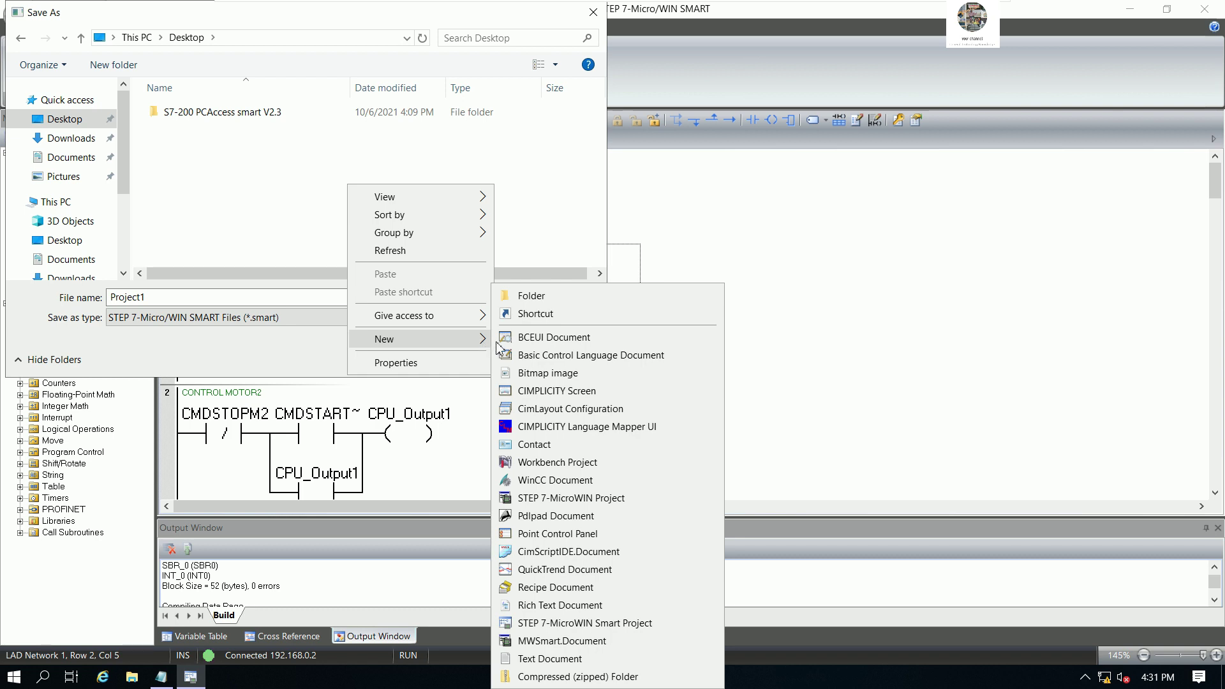
pyautogui.click(550, 293)
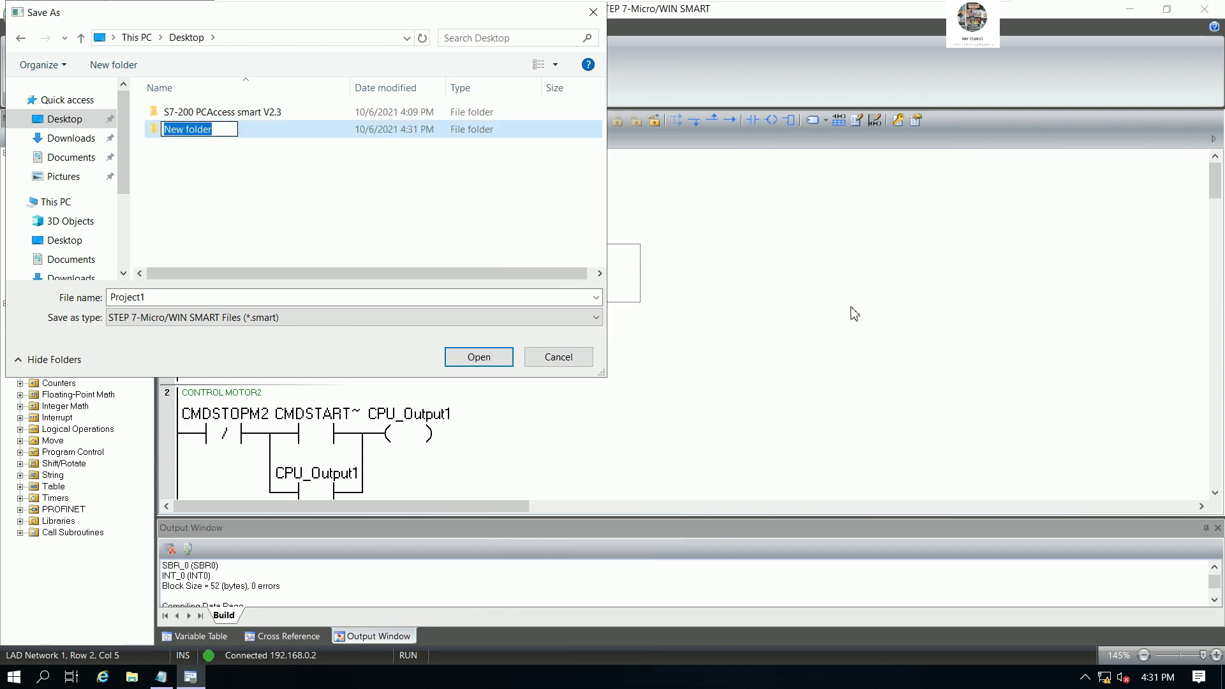
pyautogui.write('cO')
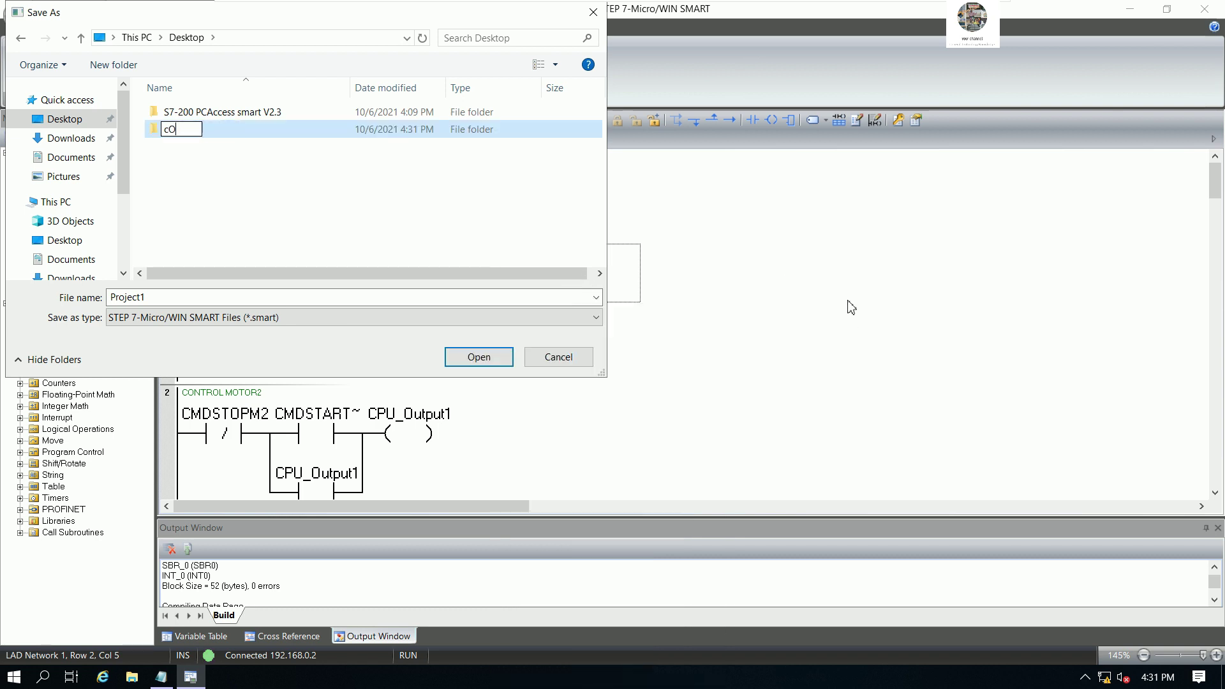
pyautogui.write('CONNECT S7')
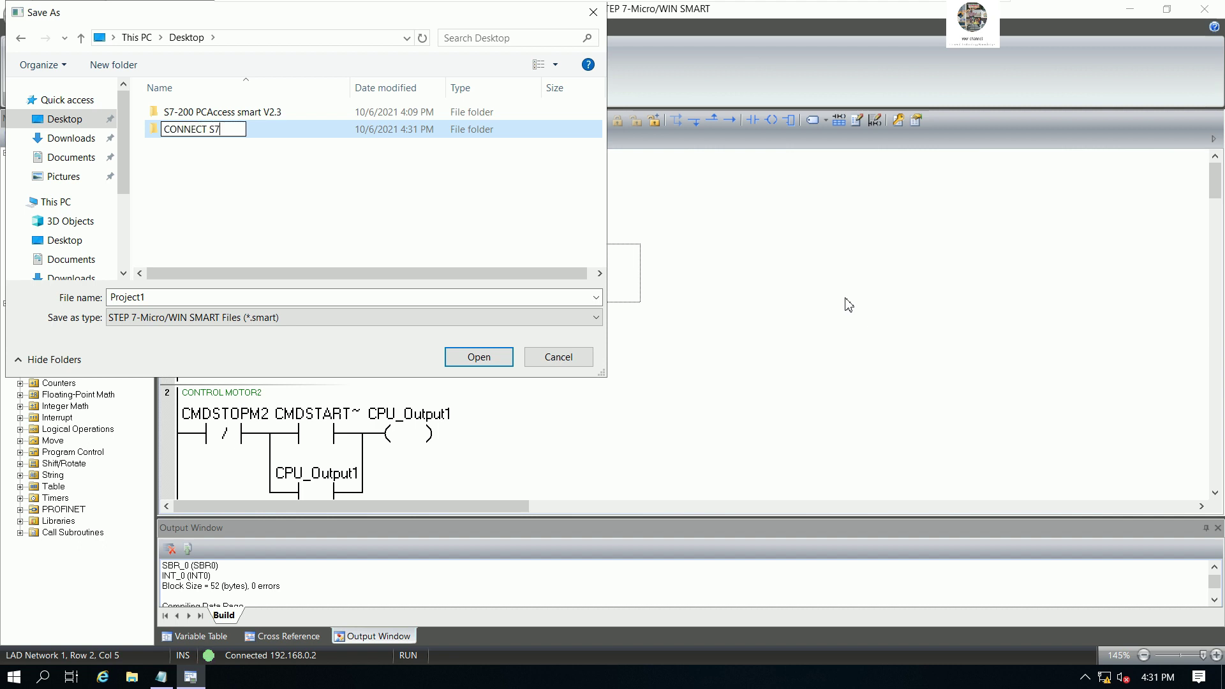
pyautogui.write('-200 WITH')
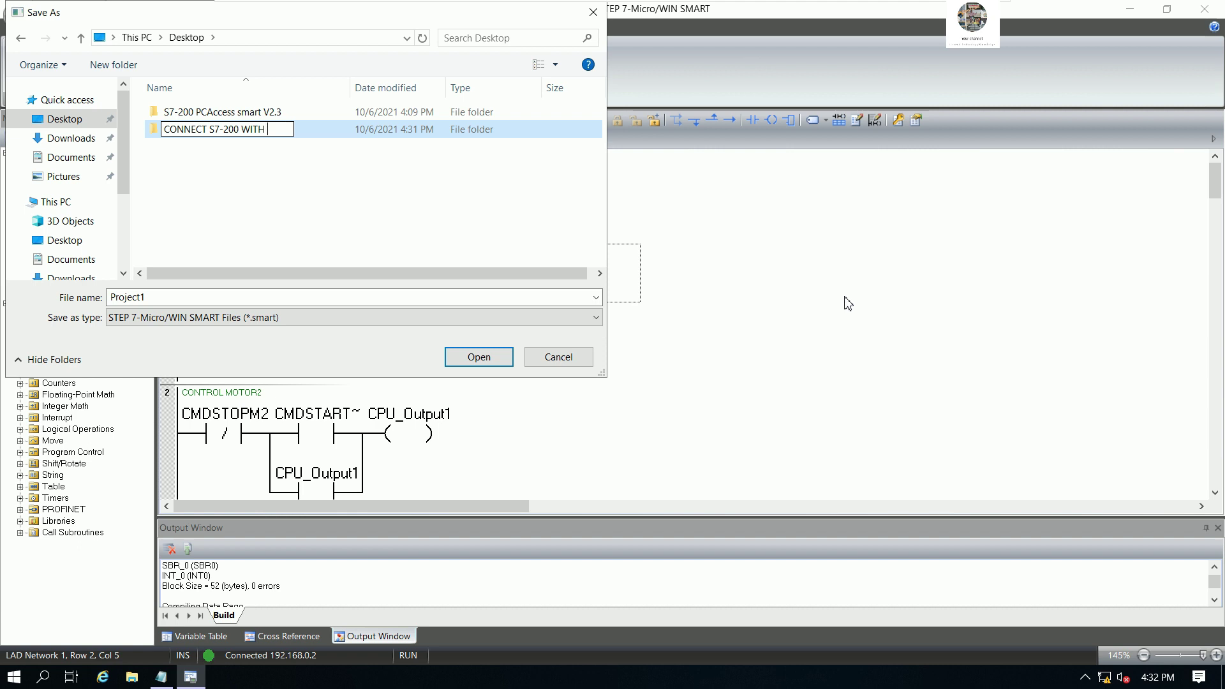
pyautogui.write(' CIMPLICITY ')
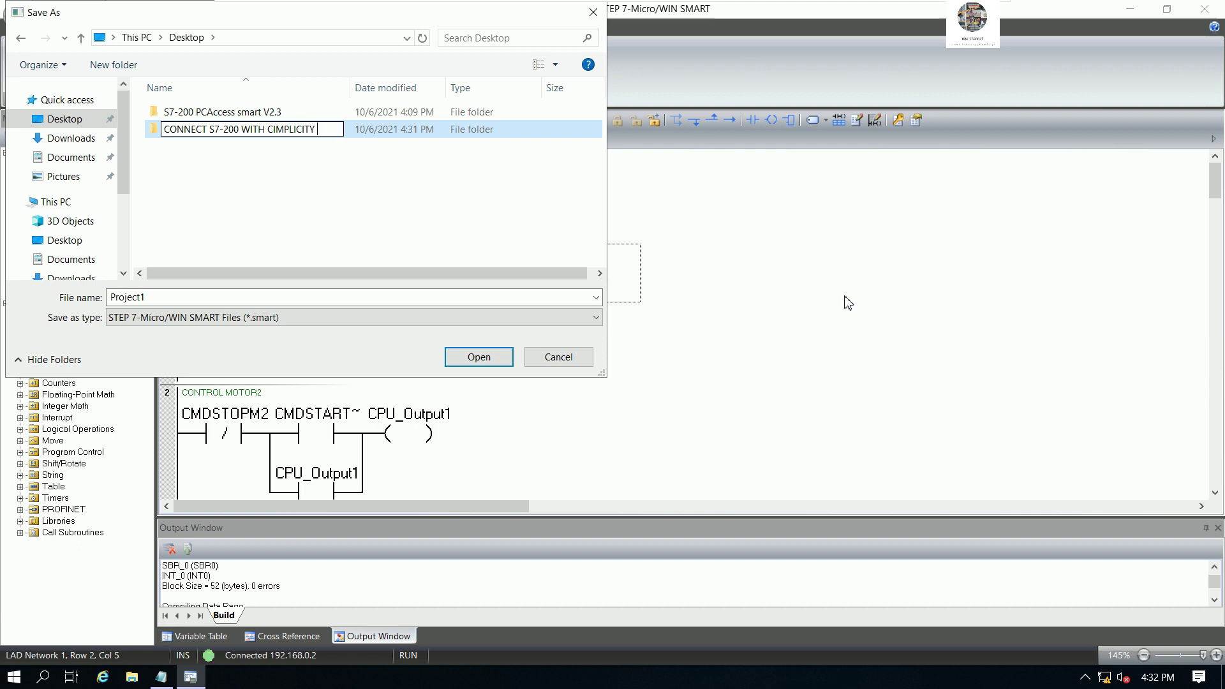
pyautogui.write('SCADA')
pyautogui.press('Return')
pyautogui.press('Return')
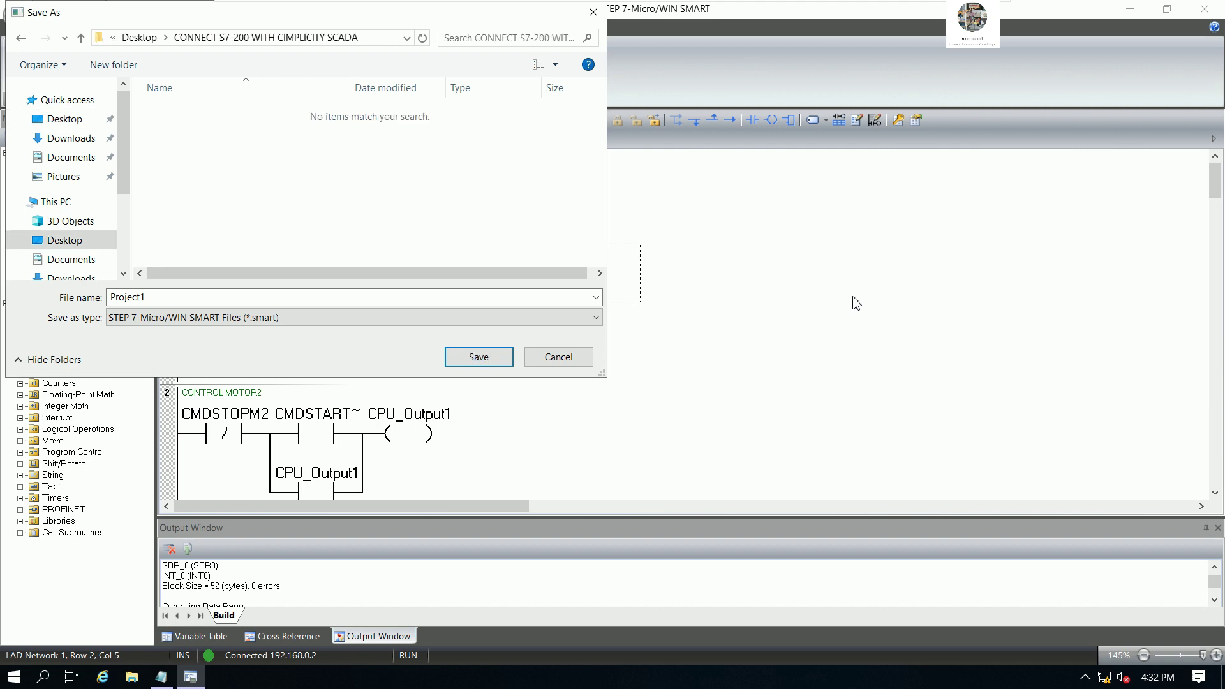
# Step: Save the project in this folder under the file name "S7-200 SMART PROJECT"
pyautogui.click(391, 302)
pyautogui.write('S7-200 SMART PROJECT')
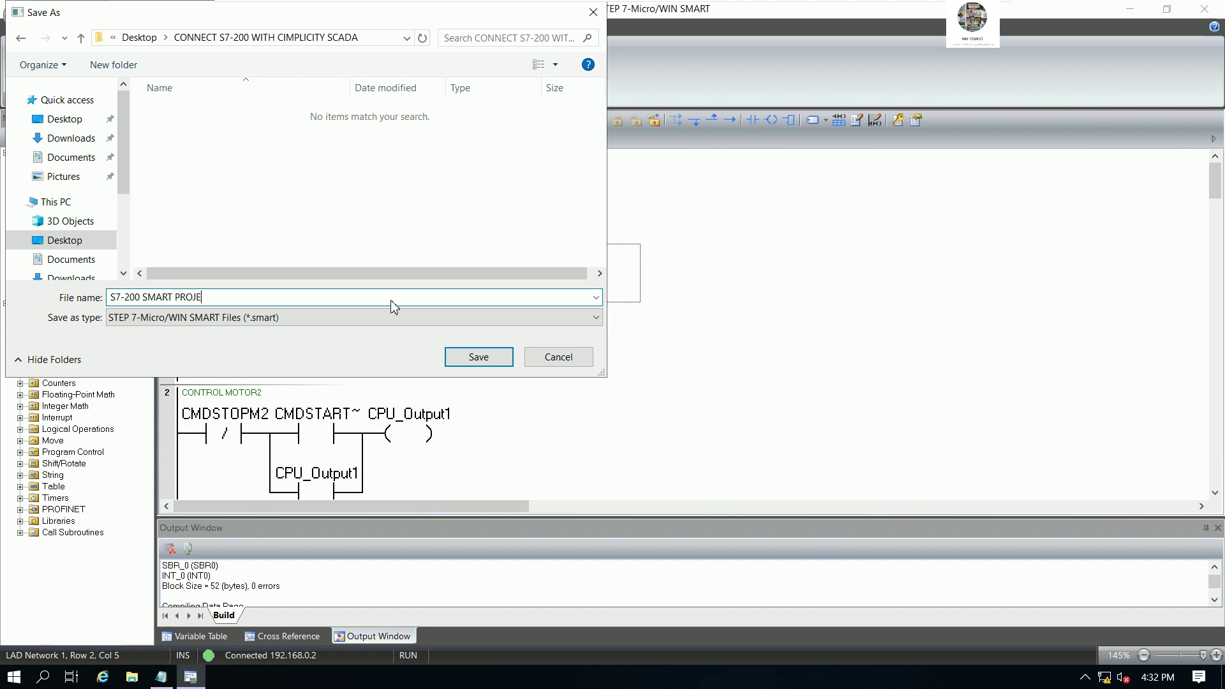
pyautogui.press('Return')
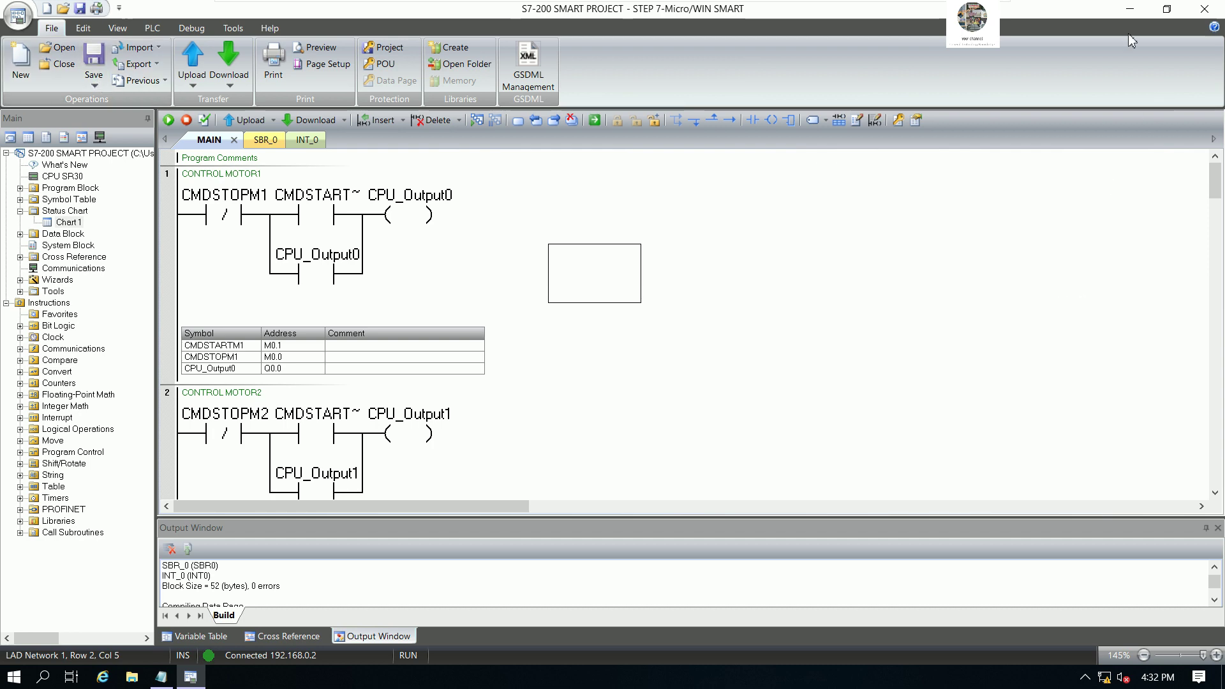
# Step: Minimize the project window, refresh the desktop and bring the untitled Notepad notes fully into view
pyautogui.click(1129, 9)
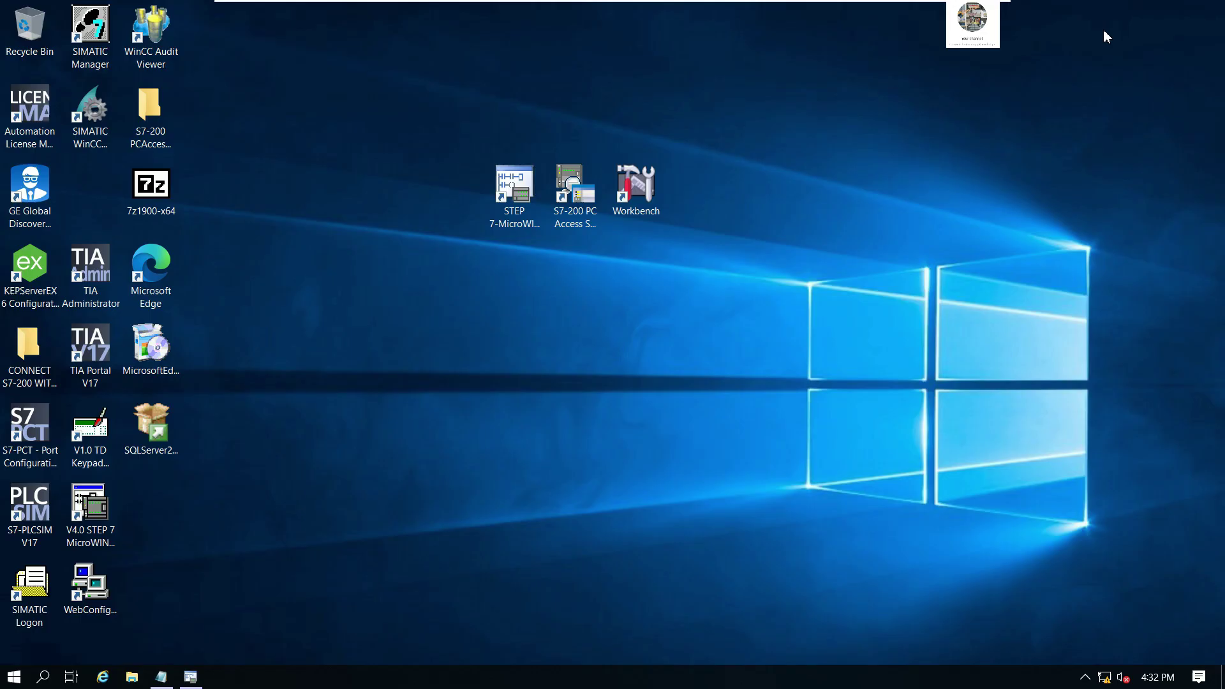
pyautogui.rightClick(576, 306)
pyautogui.click(616, 351)
pyautogui.click(185, 677)
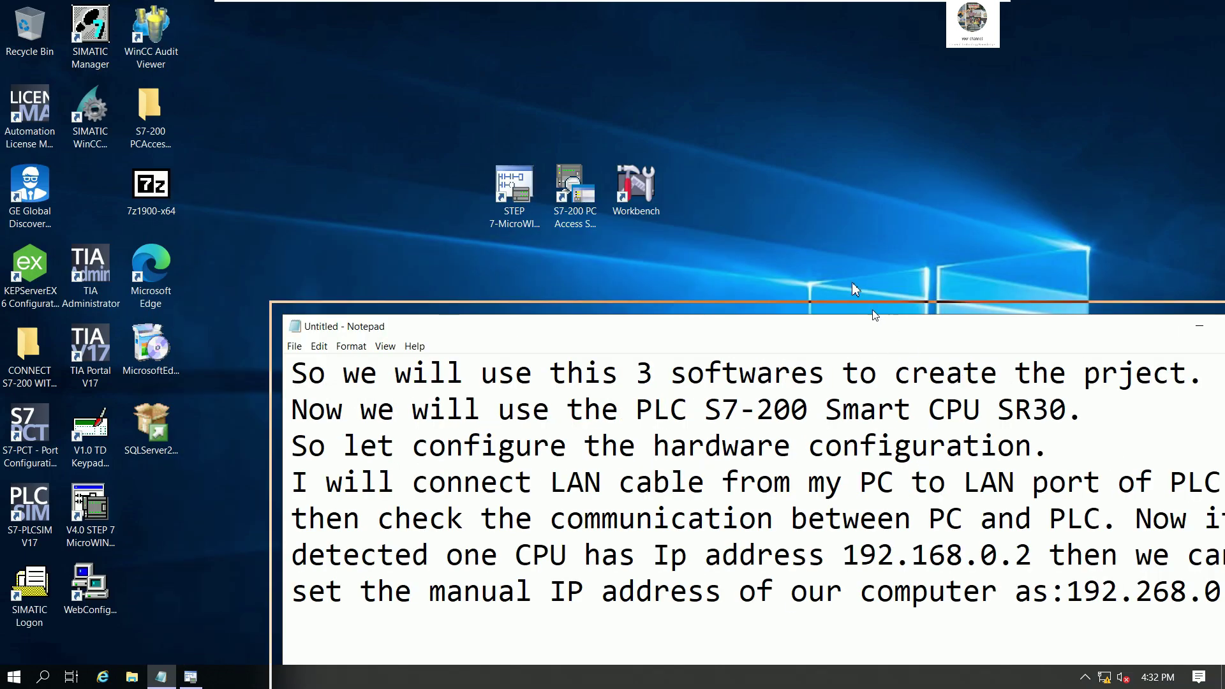
pyautogui.moveTo(857, 323); pyautogui.dragTo(791, 212)
# Step: Move the three software shortcuts to the upper edge of the desktop and place the Notepad window below them
pyautogui.moveTo(703, 194); pyautogui.dragTo(481, 144)
pyautogui.moveTo(515, 187); pyautogui.dragTo(532, 39)
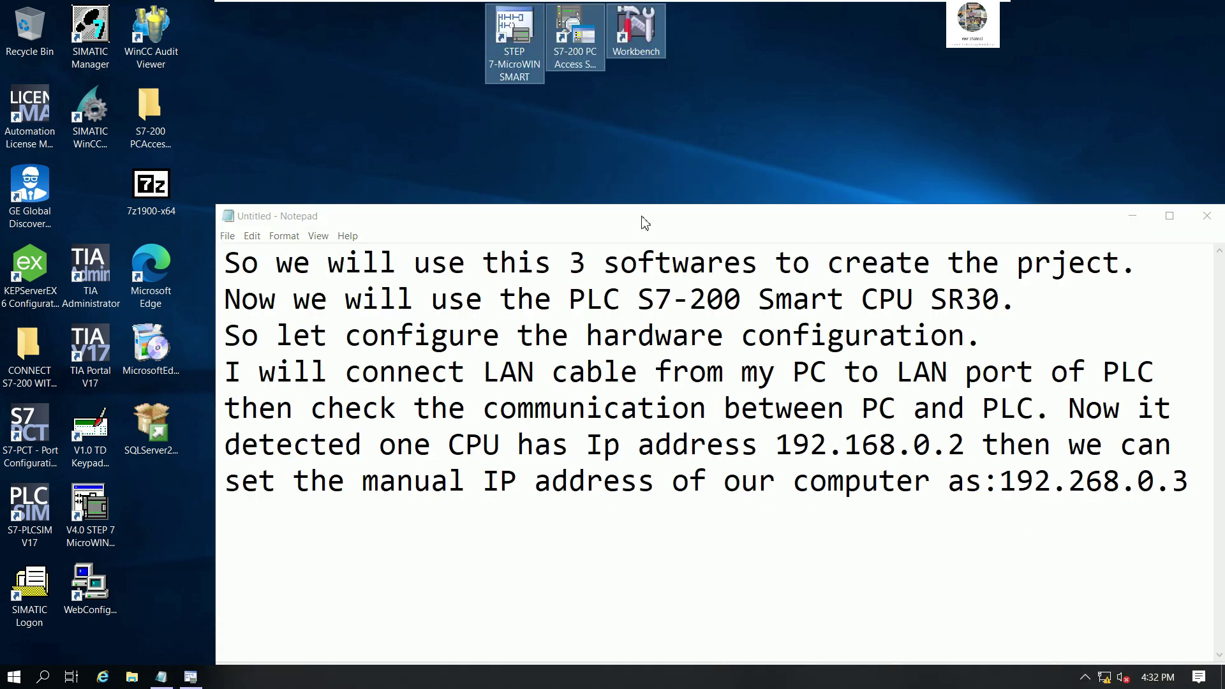
pyautogui.moveTo(639, 217); pyautogui.dragTo(578, 143)
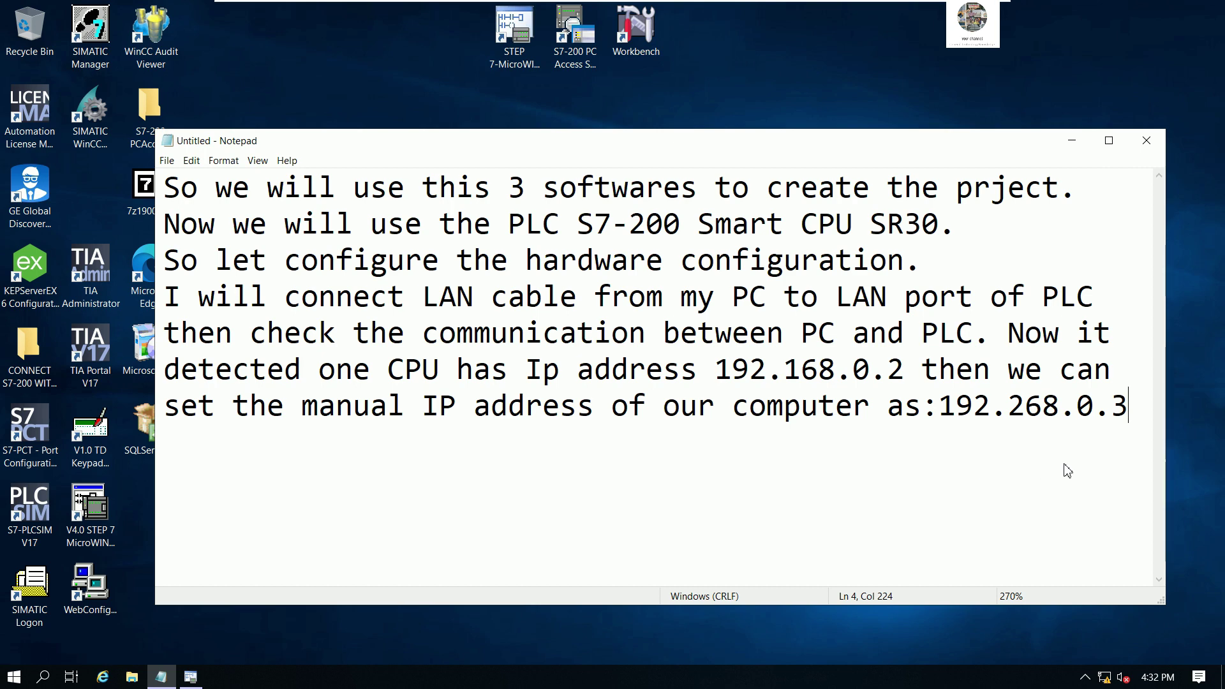
# Step: End the IP address sentence with a period and add a new line "Now we have done for created the project of step7 MicroWin Smart."
pyautogui.press('Return')
pyautogui.write('nOW')
pyautogui.press('BackSpace')
pyautogui.press('BackSpace')
pyautogui.press('BackSpace')
pyautogui.press('BackSpace')
pyautogui.write('Now ')
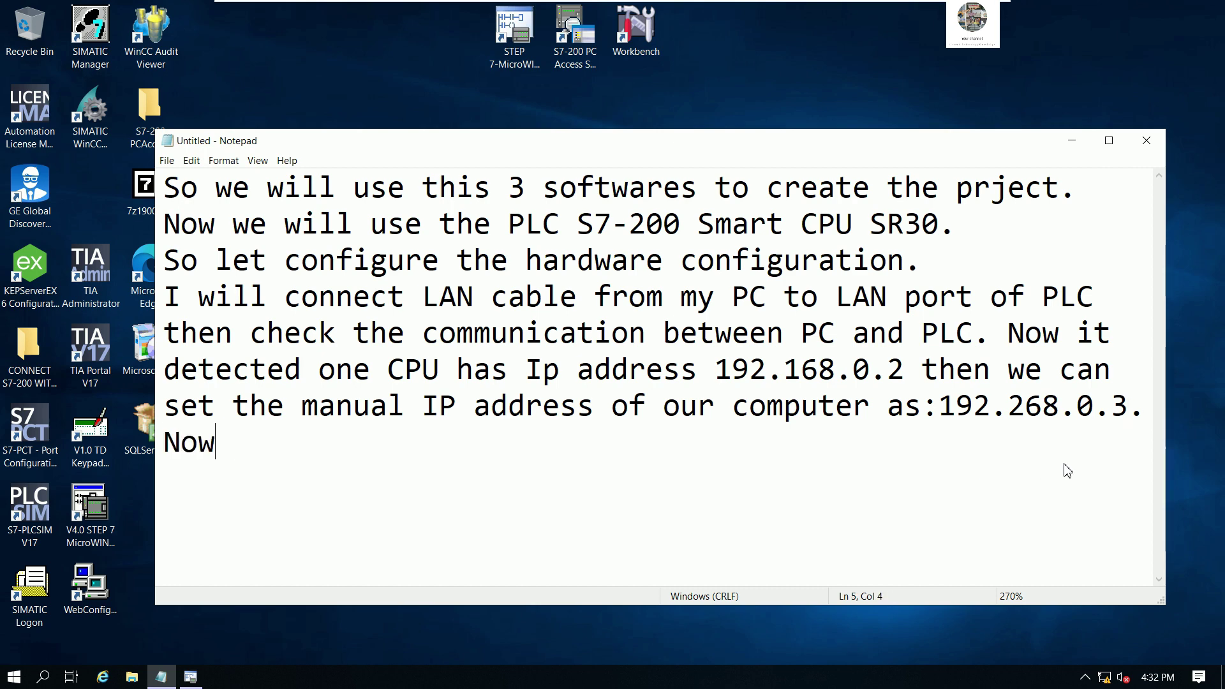
pyautogui.write('we hav')
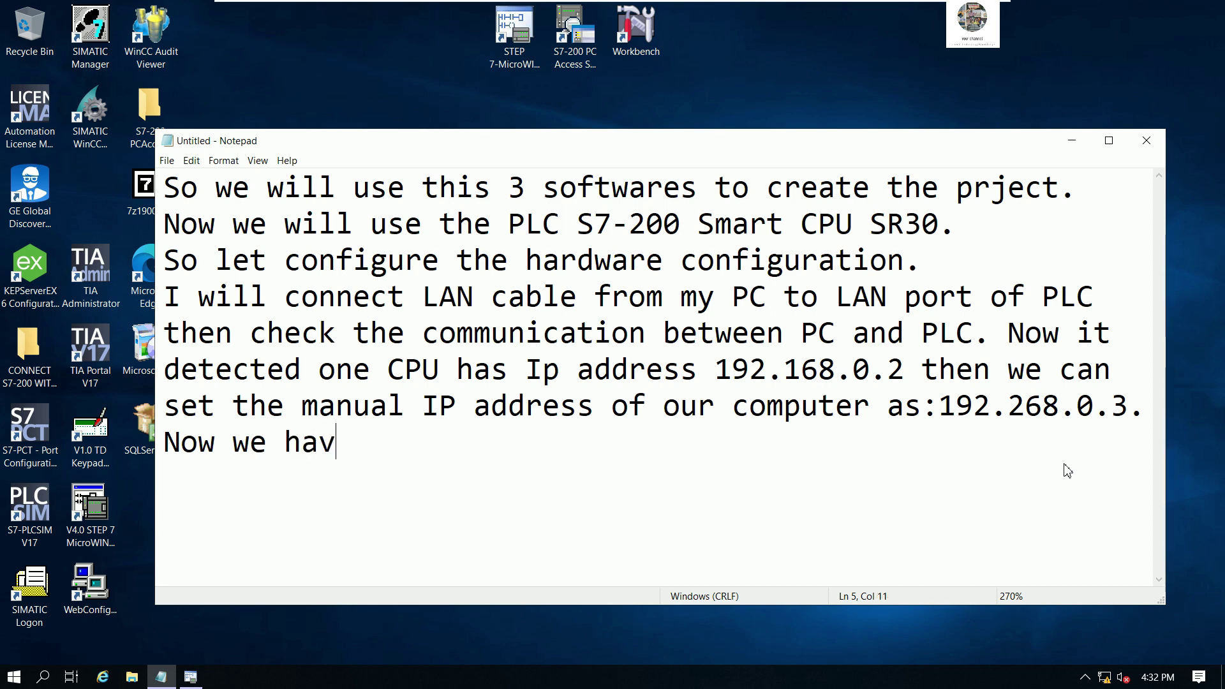
pyautogui.write('e done for ')
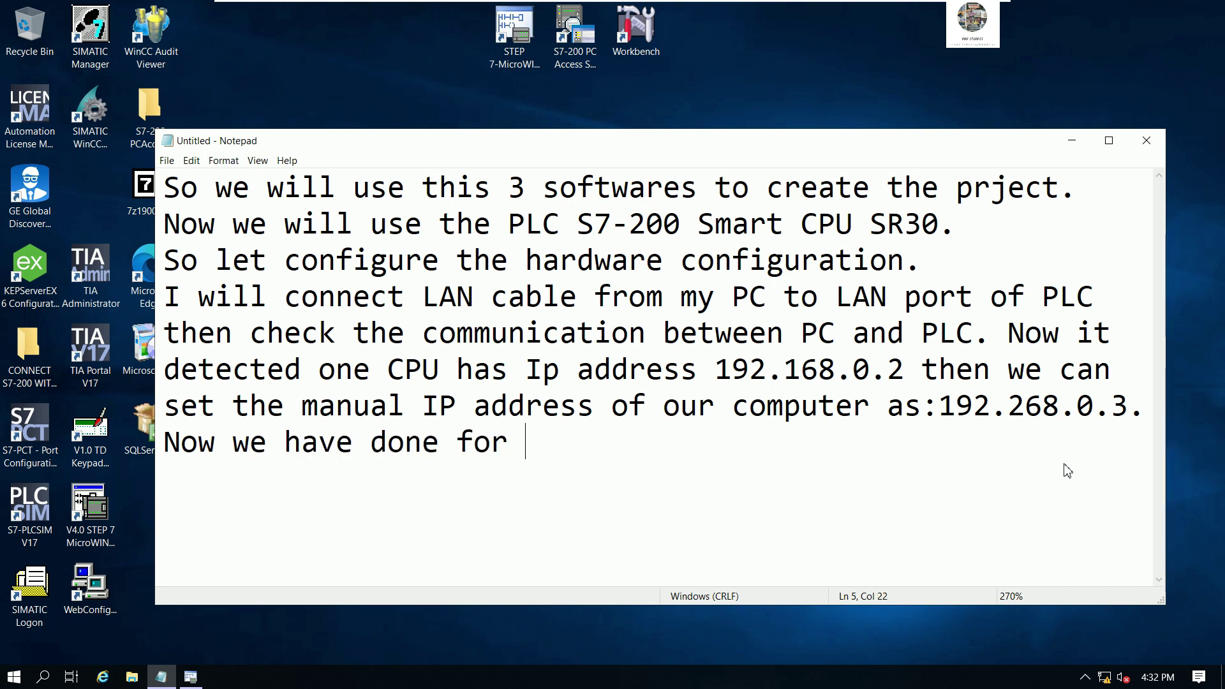
pyautogui.write('created ')
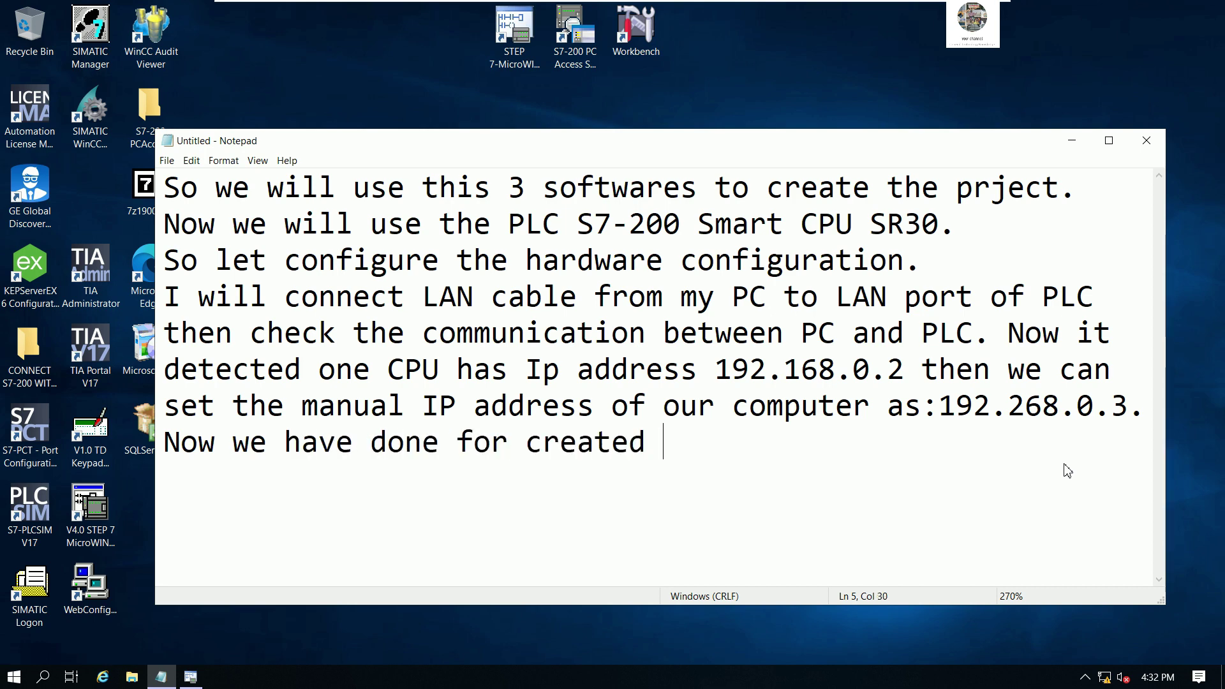
pyautogui.write('the projec')
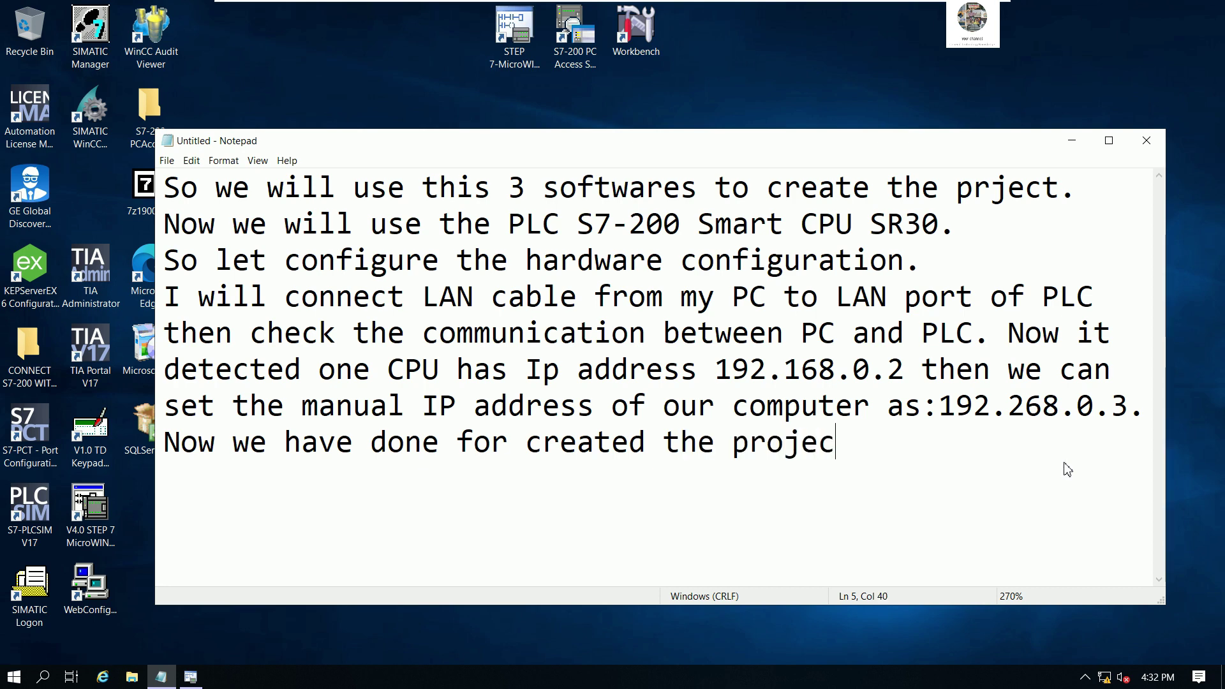
pyautogui.write('t of st')
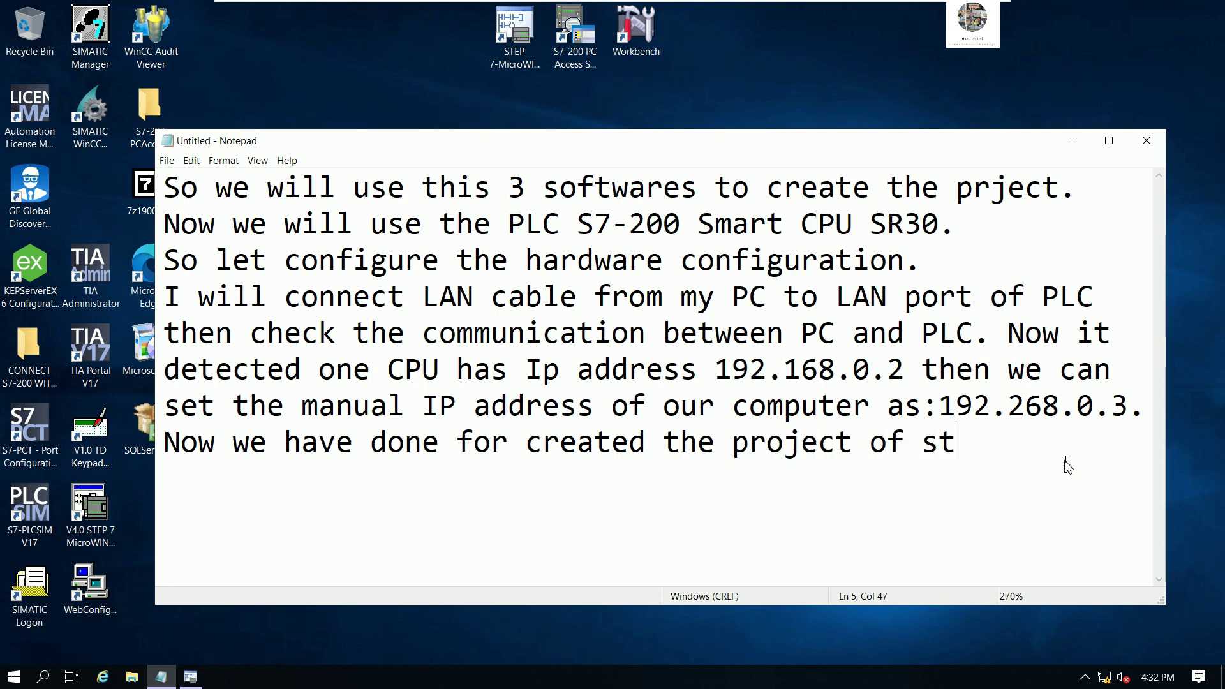
pyautogui.write('ep7 Mi')
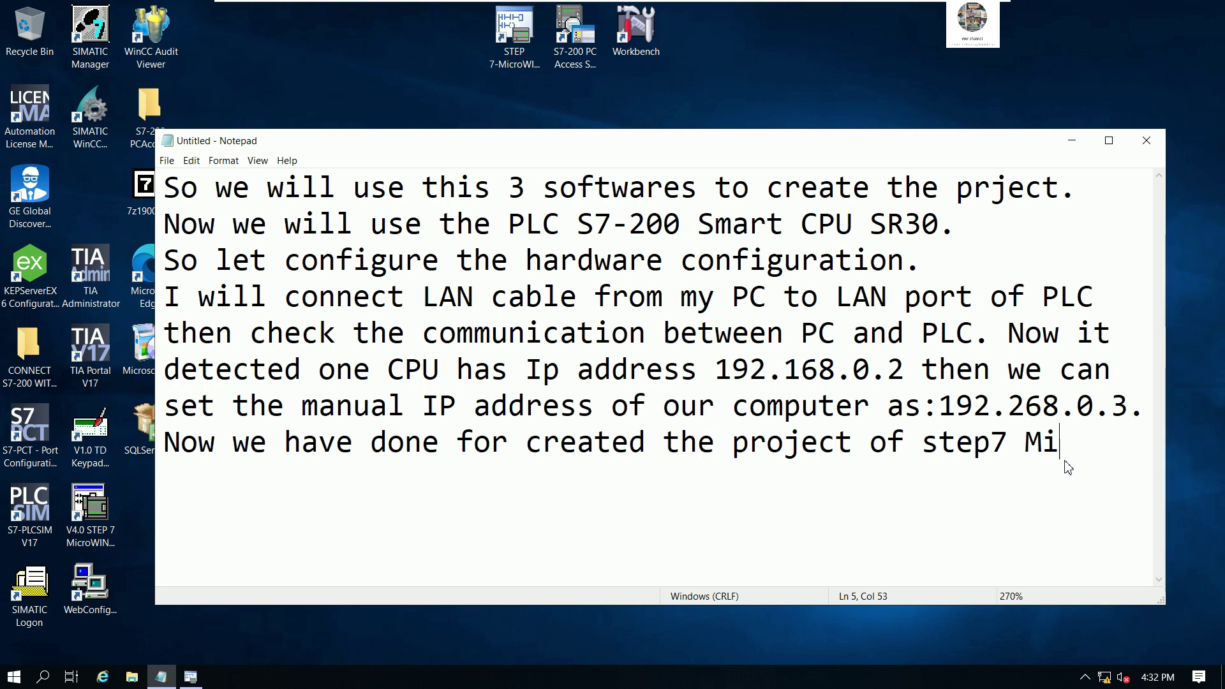
pyautogui.write('croWin')
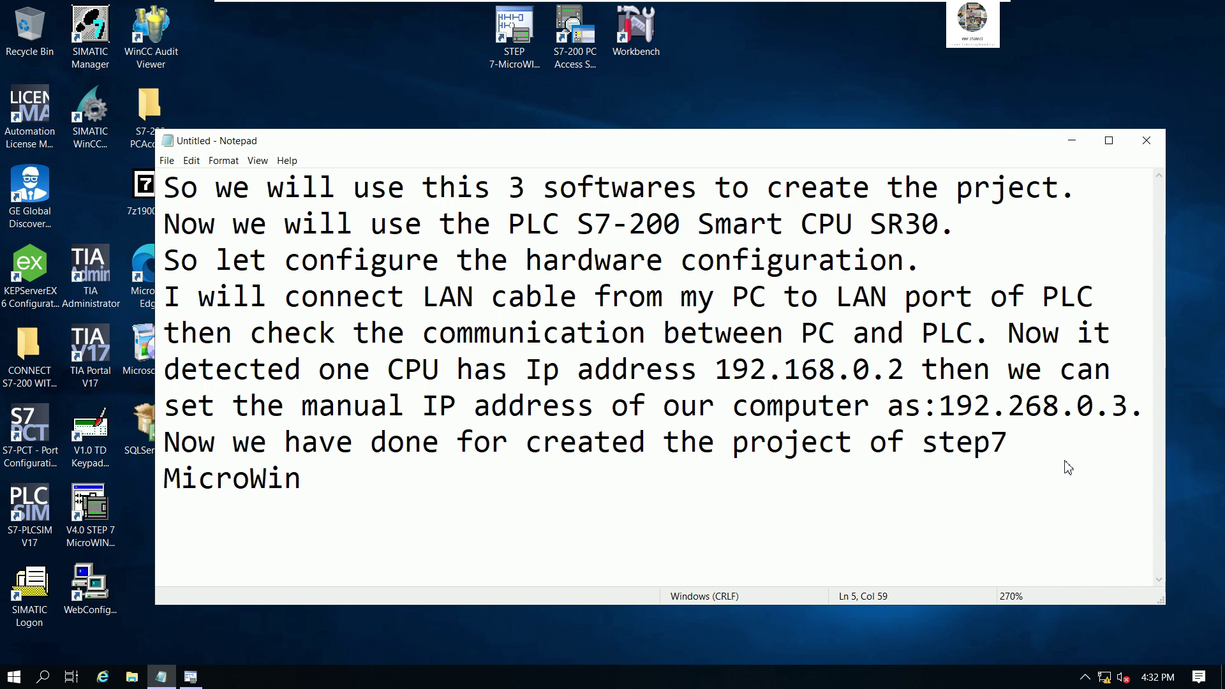
pyautogui.write(' Smar')
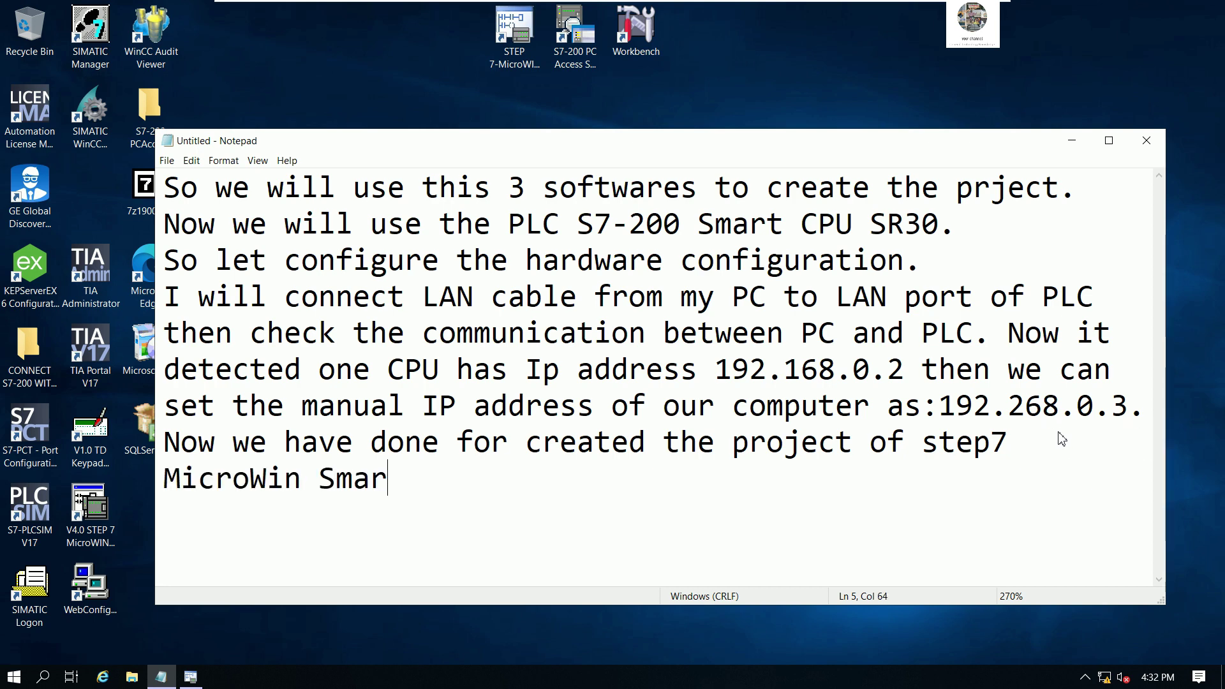
pyautogui.write('t. ne')
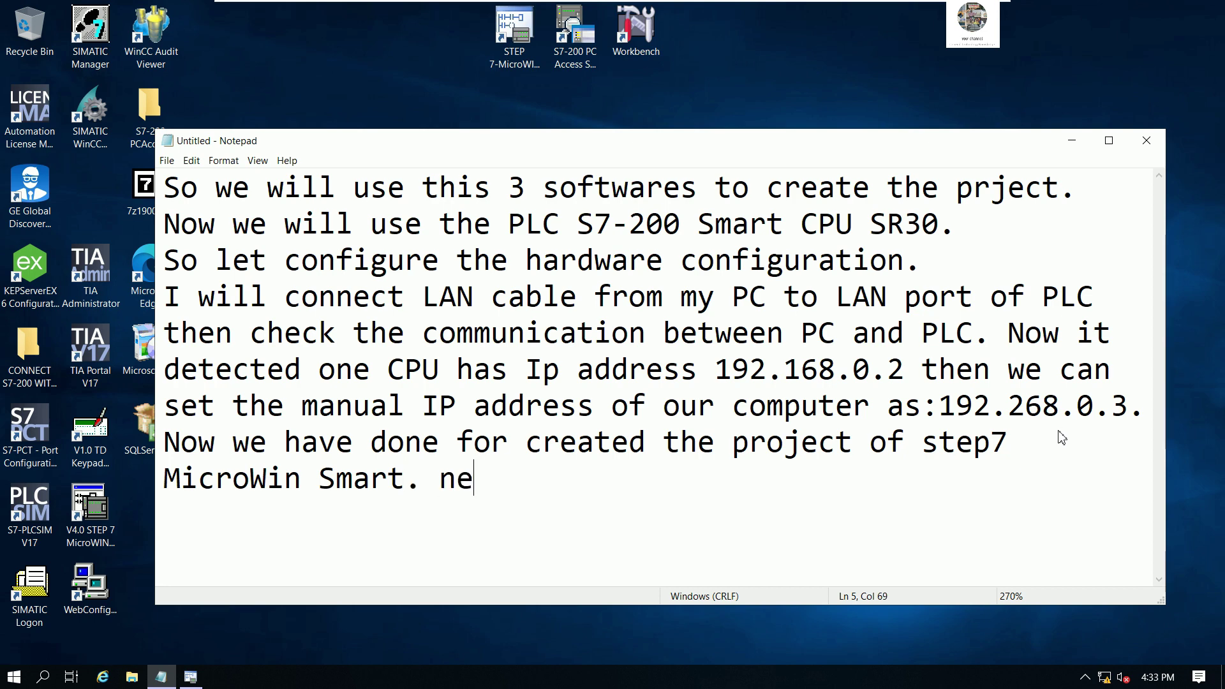
# Step: Continue the last line of the notes with "Next we can open the software S7-200 Smart PC Access and import the tags to that software"
pyautogui.press('BackSpace')
pyautogui.press('BackSpace')
pyautogui.write('Next w')
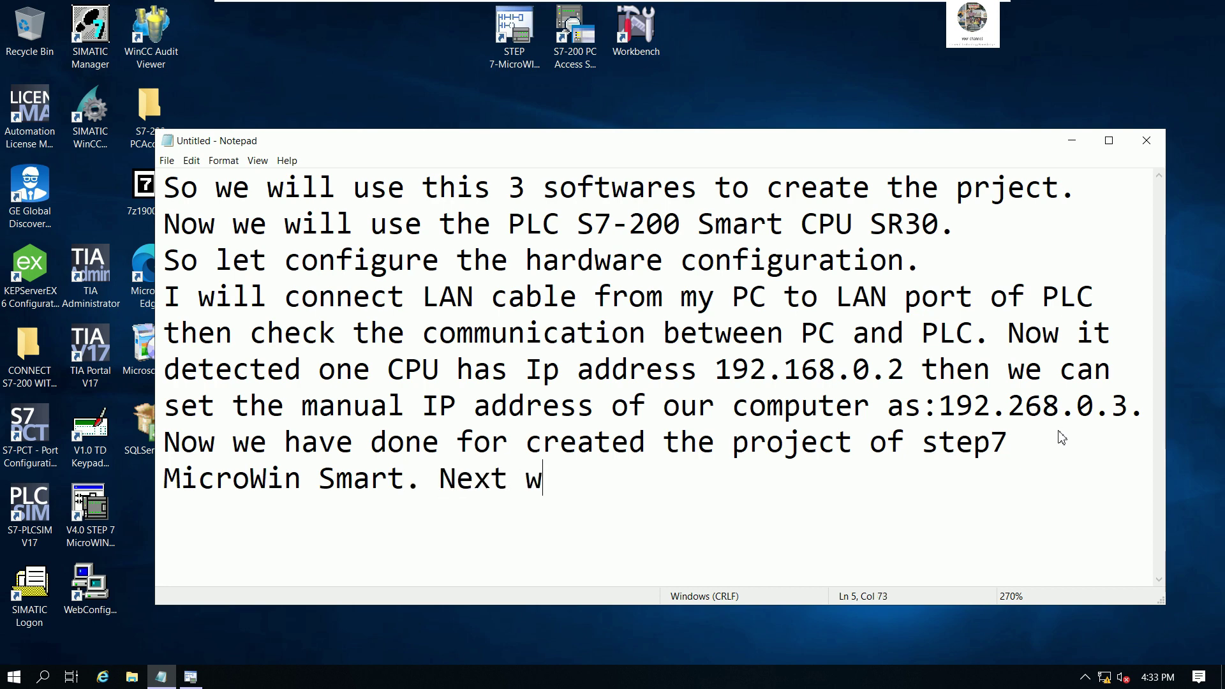
pyautogui.write('e can open ')
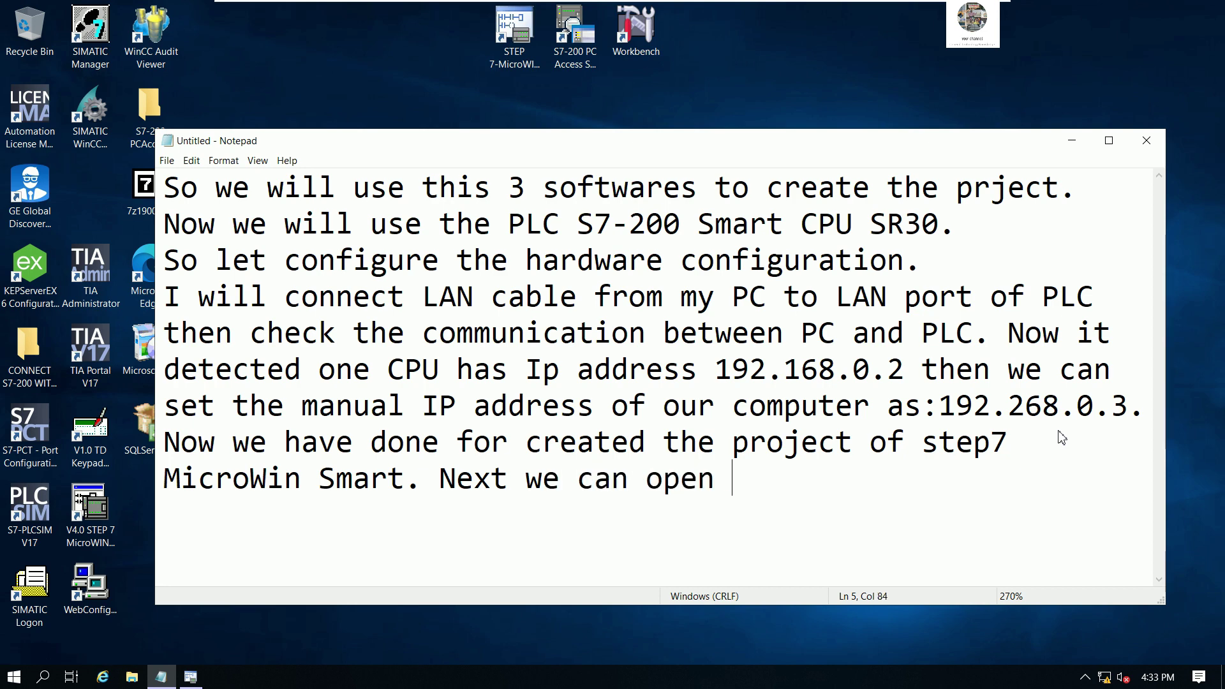
pyautogui.write('the softw')
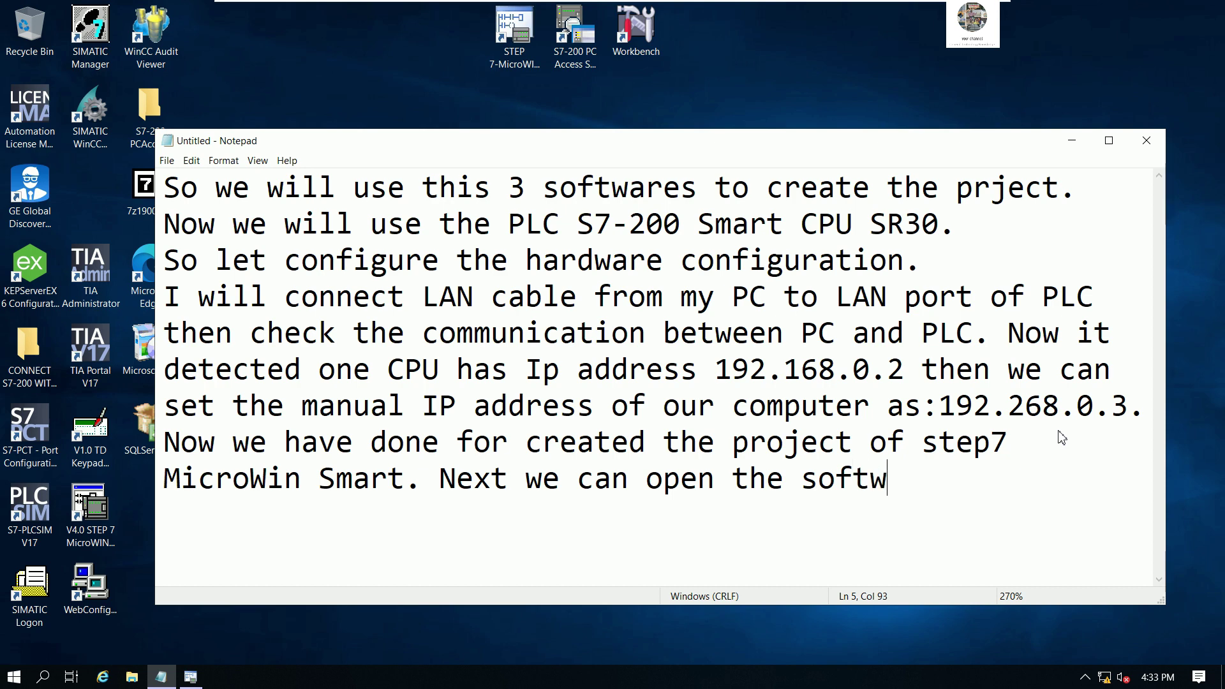
pyautogui.write('are S7-')
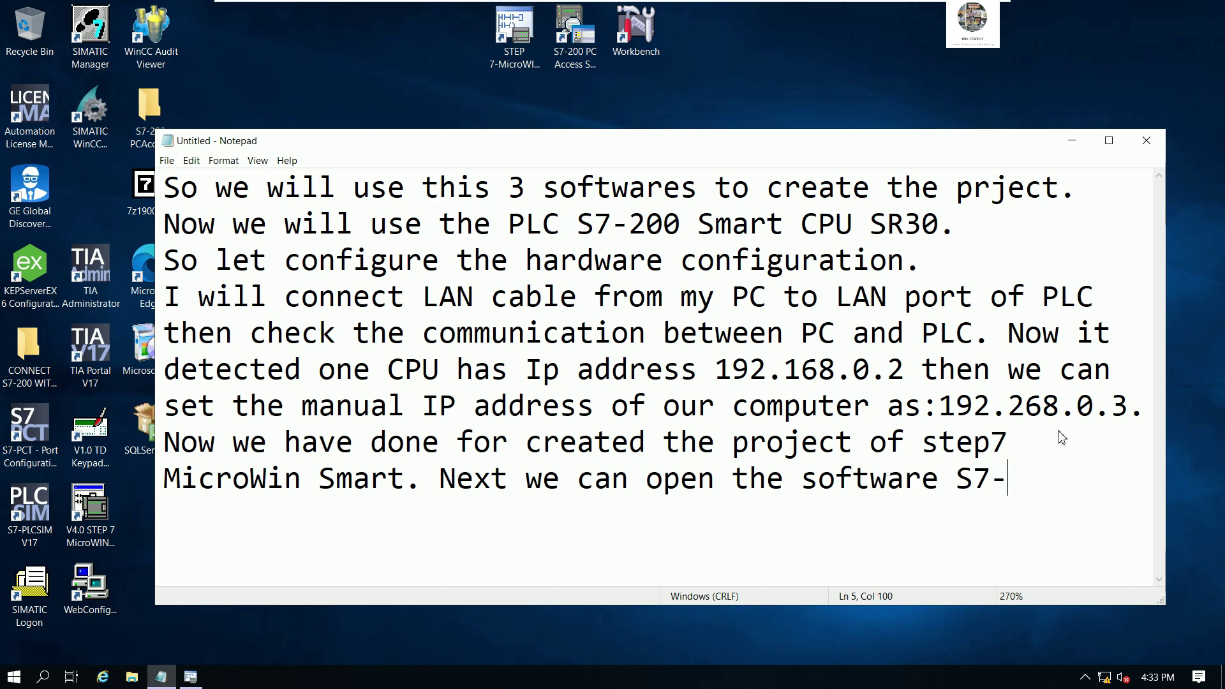
pyautogui.write('200 Smar')
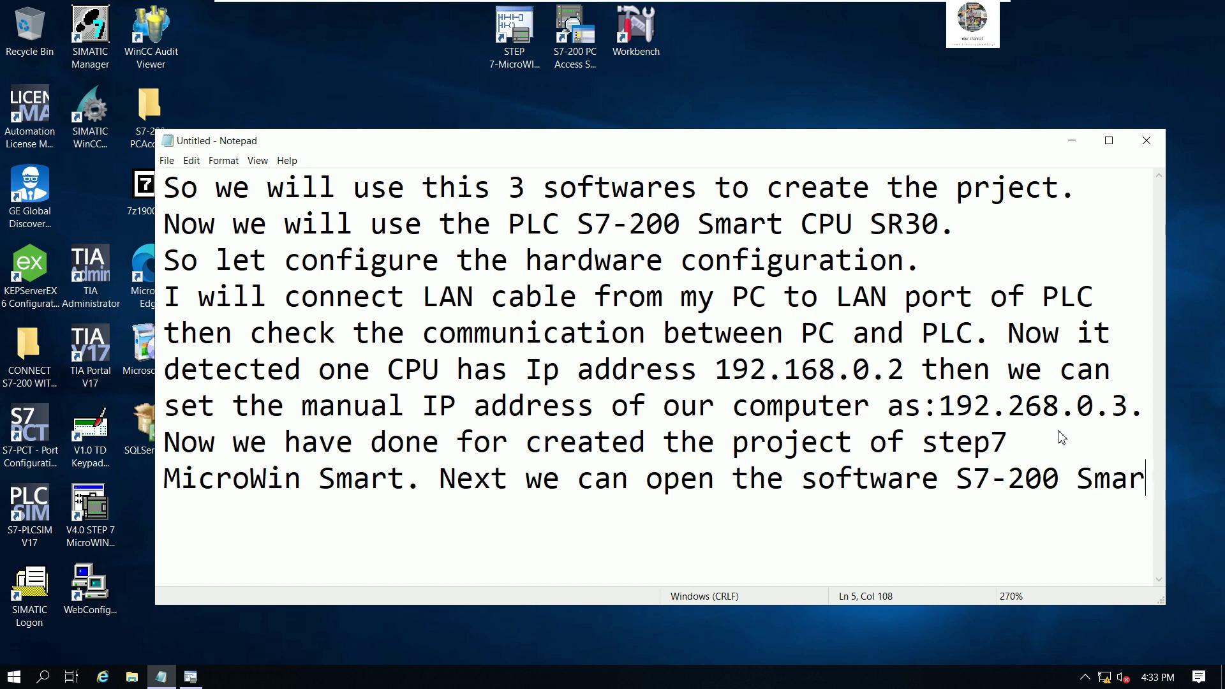
pyautogui.write('t PC A')
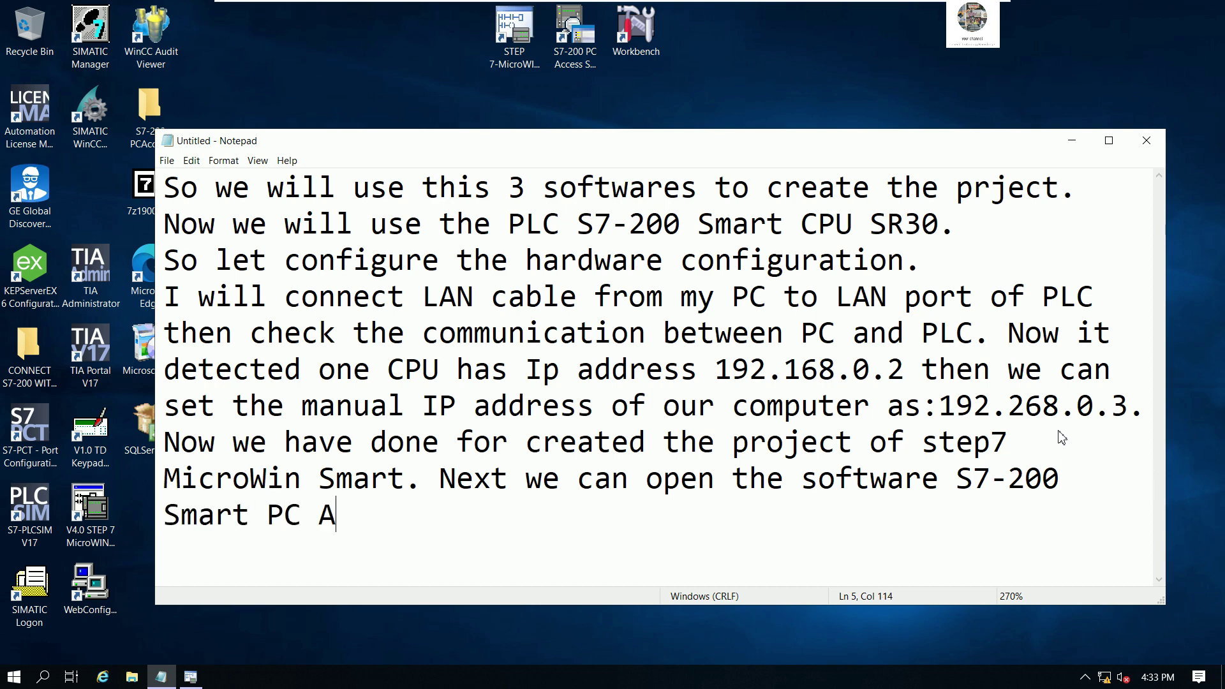
pyautogui.write('ccess ')
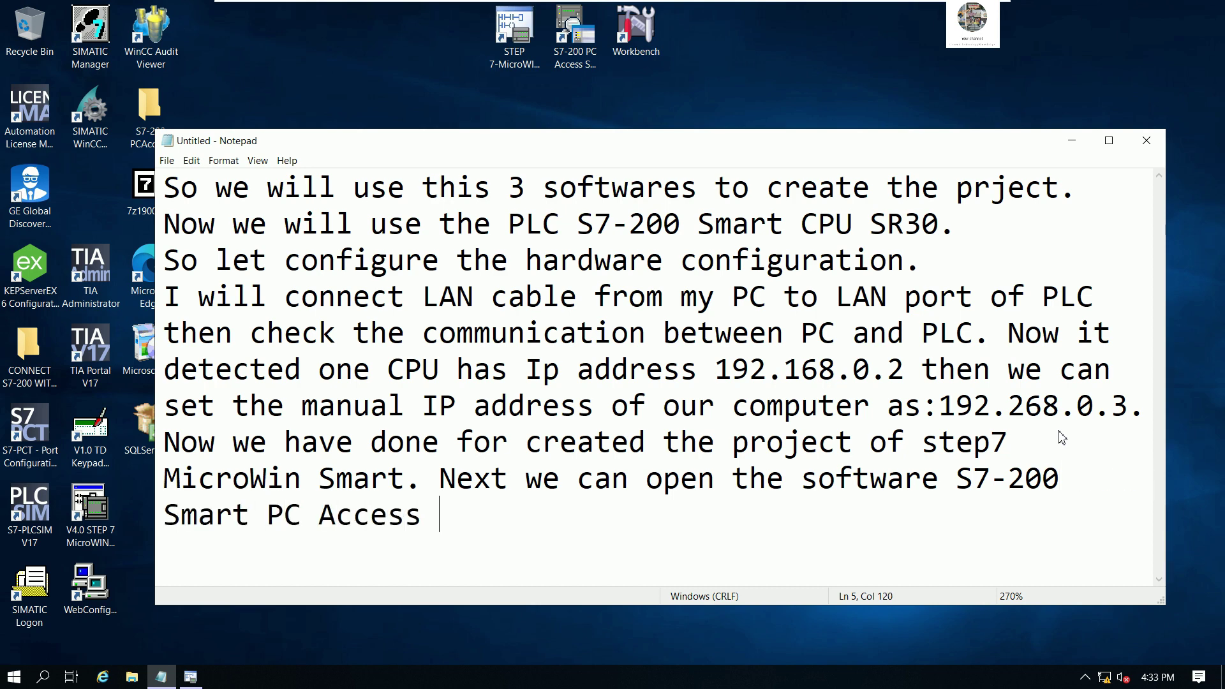
pyautogui.write('and inp')
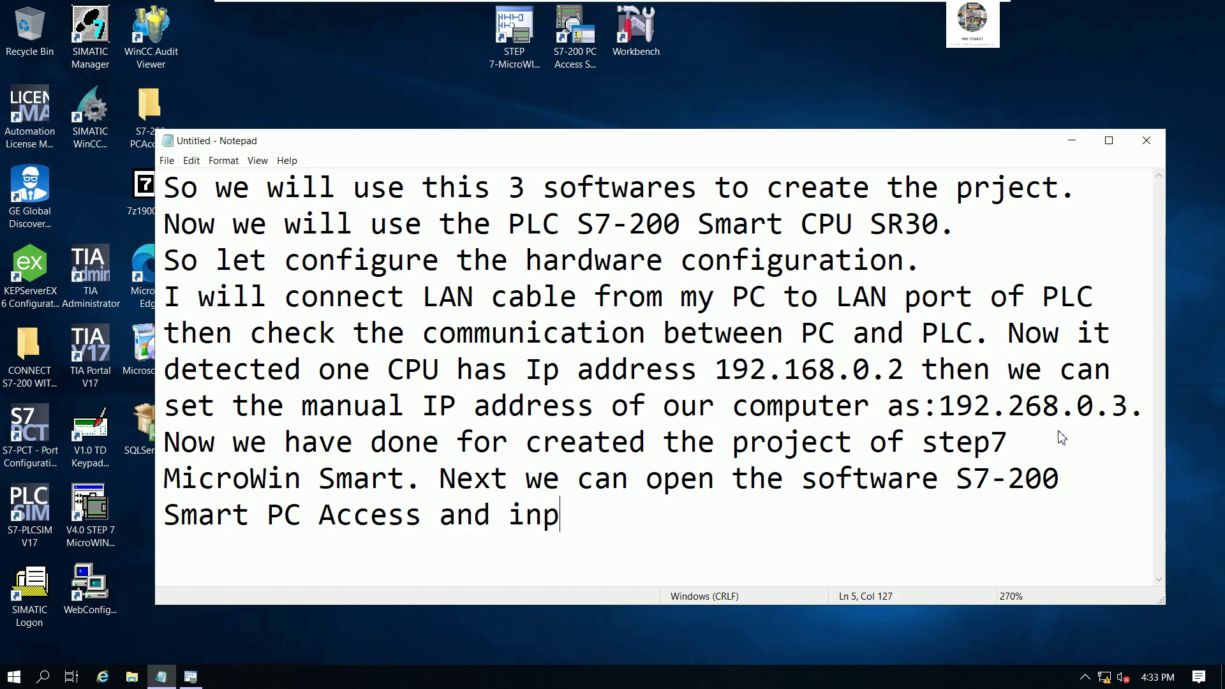
pyautogui.press('BackSpace')
pyautogui.press('BackSpace')
pyautogui.write('mport the ta')
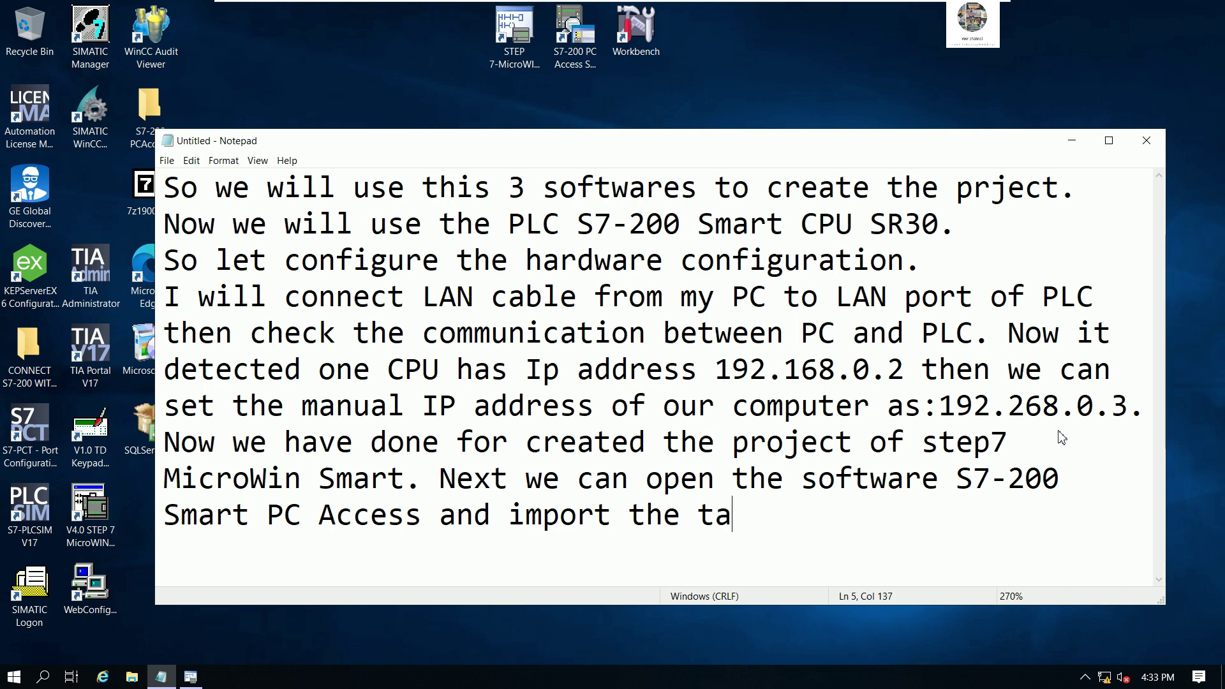
pyautogui.write('gs to t')
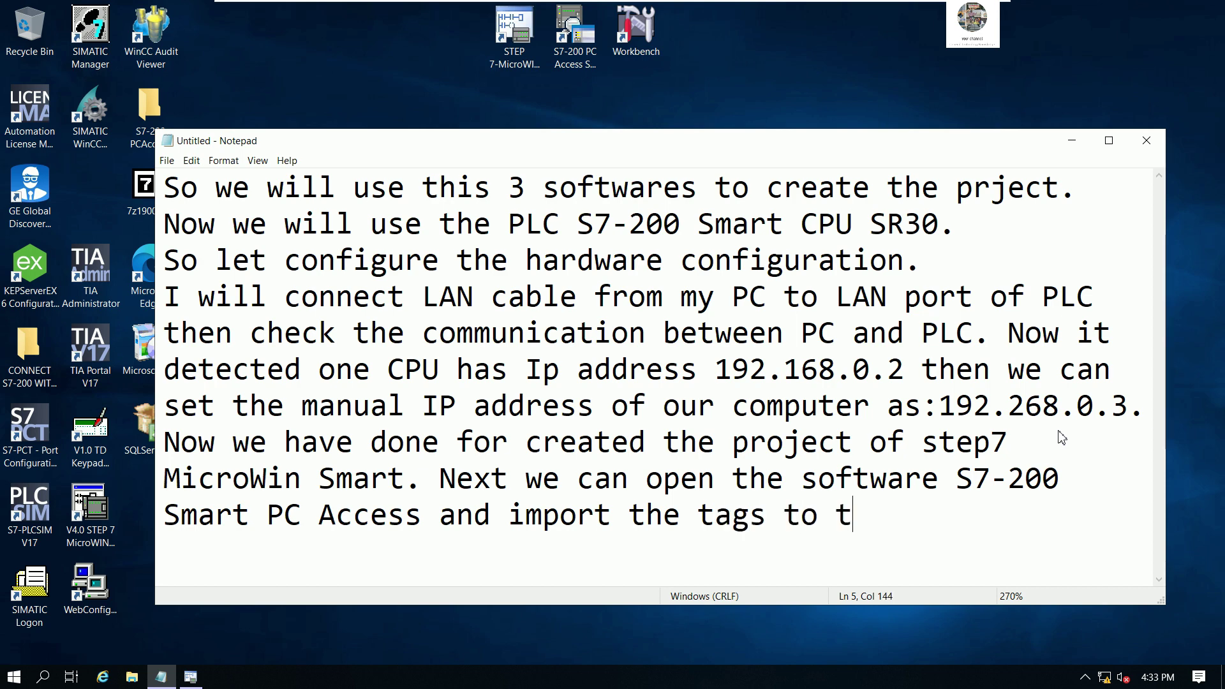
pyautogui.write('hat software')
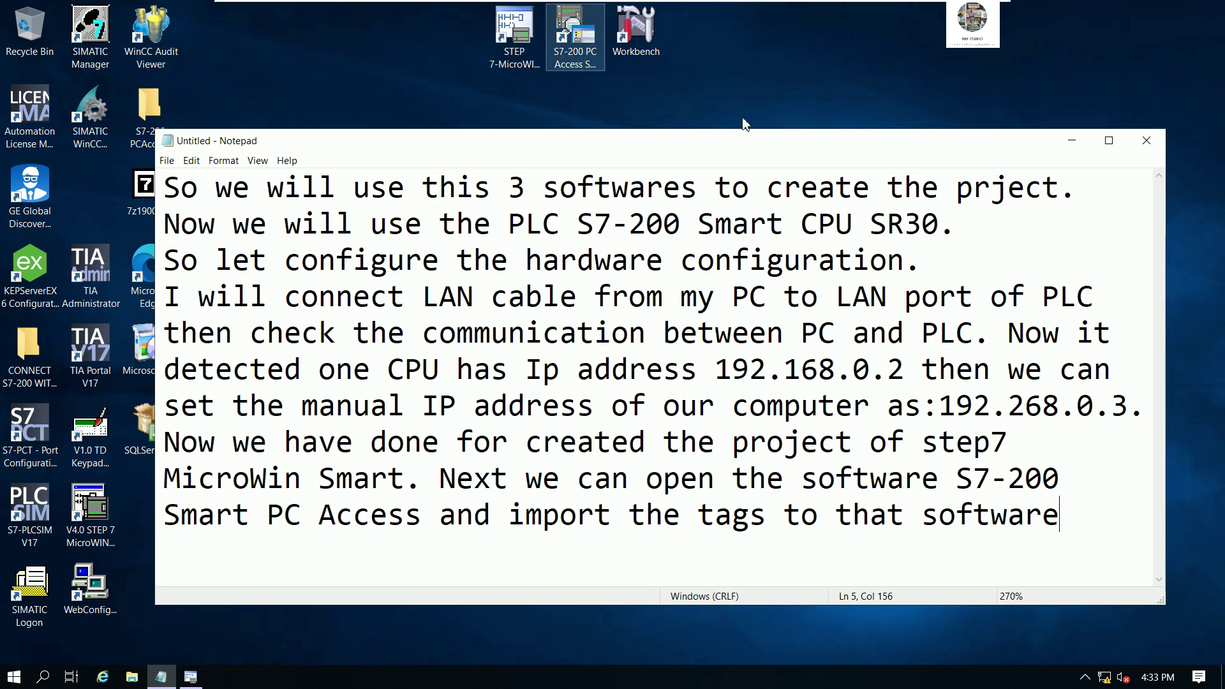
# Step: Minimize the notes, open S7-200 PC Access SMART from the desktop and slightly enlarge the area above the Test Client
pyautogui.click(1071, 140)
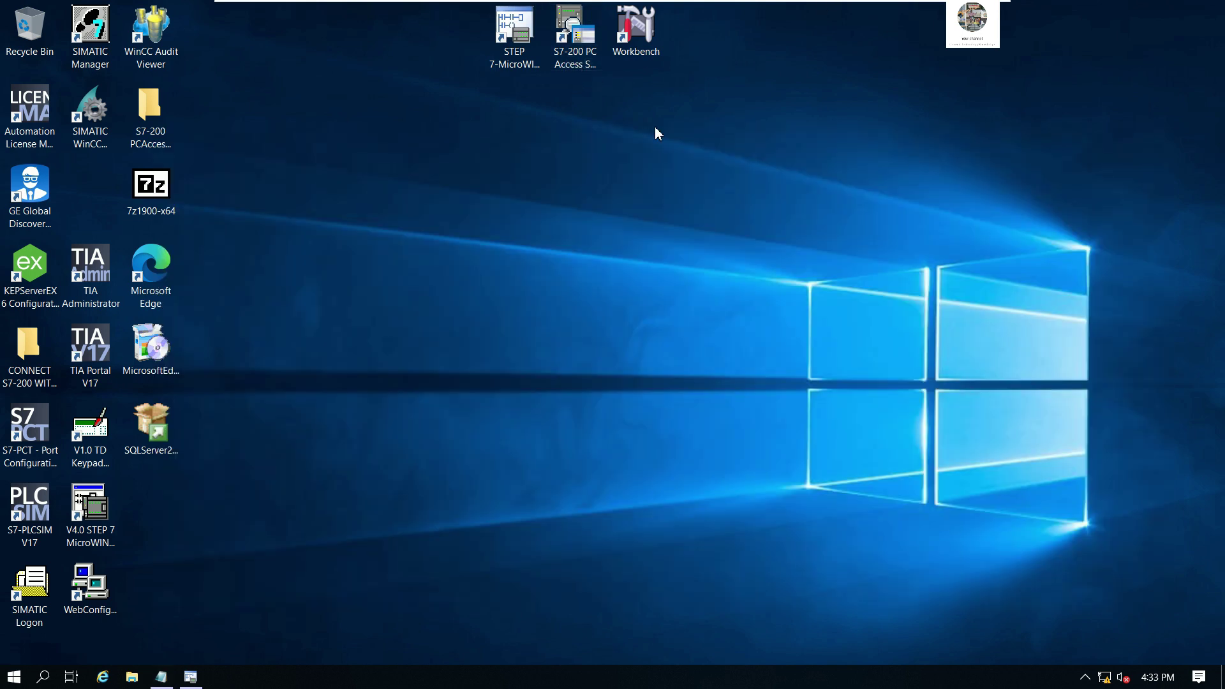
pyautogui.rightClick(585, 53)
pyautogui.click(616, 77)
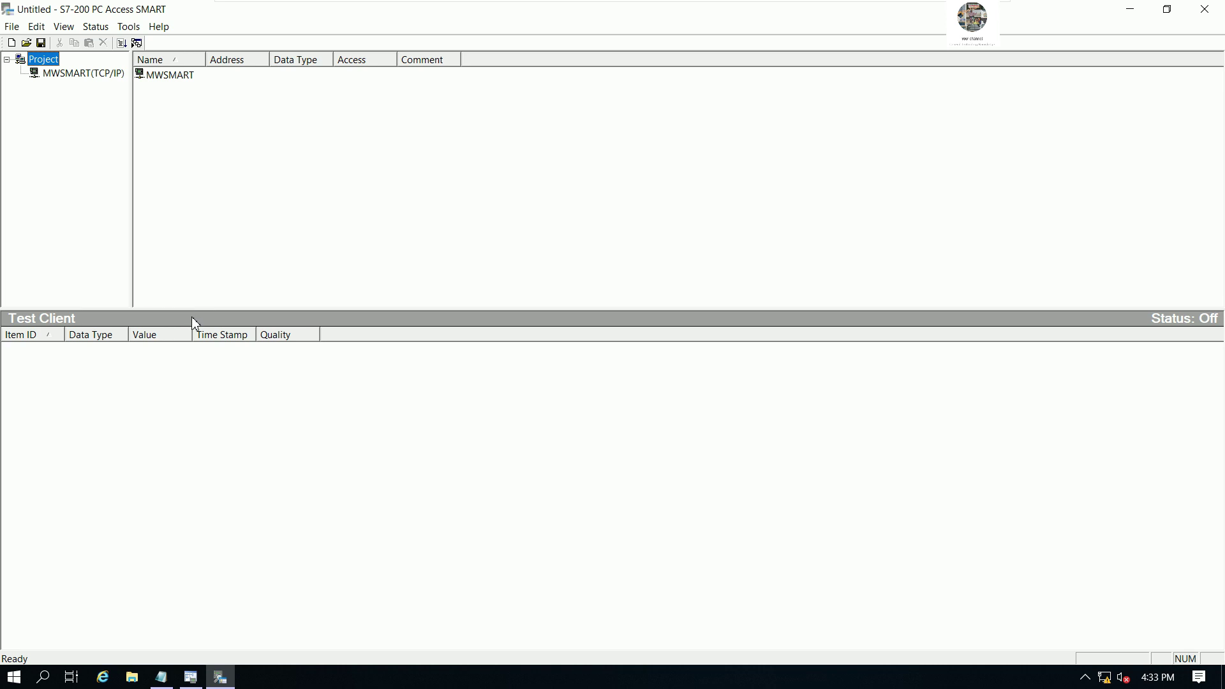
pyautogui.moveTo(196, 311); pyautogui.dragTo(197, 316)
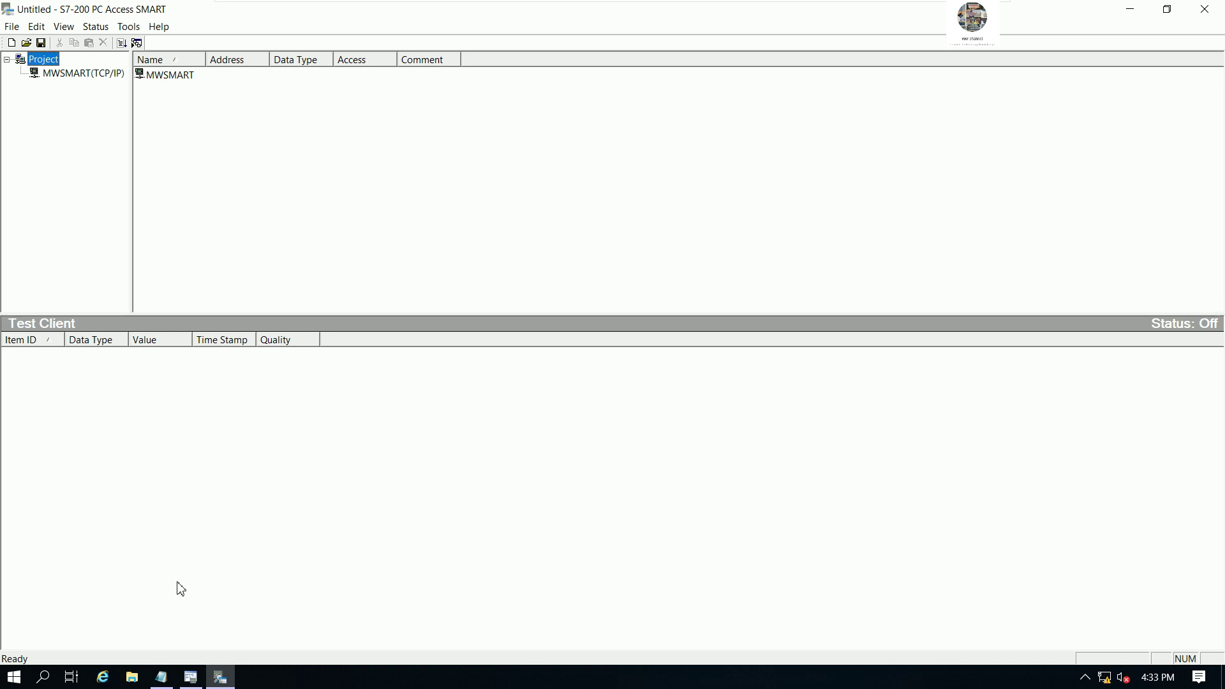
# Step: Return to the Notepad notes, end the sentence with a period and add a new line "First configure the communication connector"
pyautogui.click(161, 676)
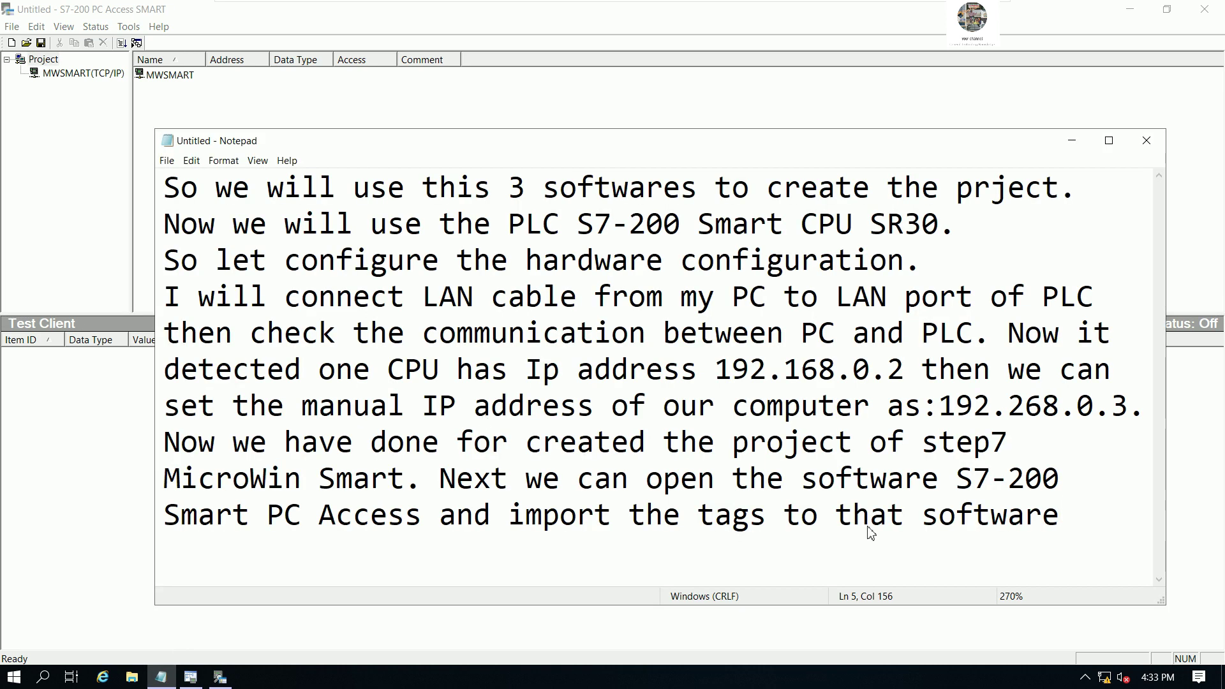
pyautogui.write('.')
pyautogui.press('Return')
pyautogui.write('First ')
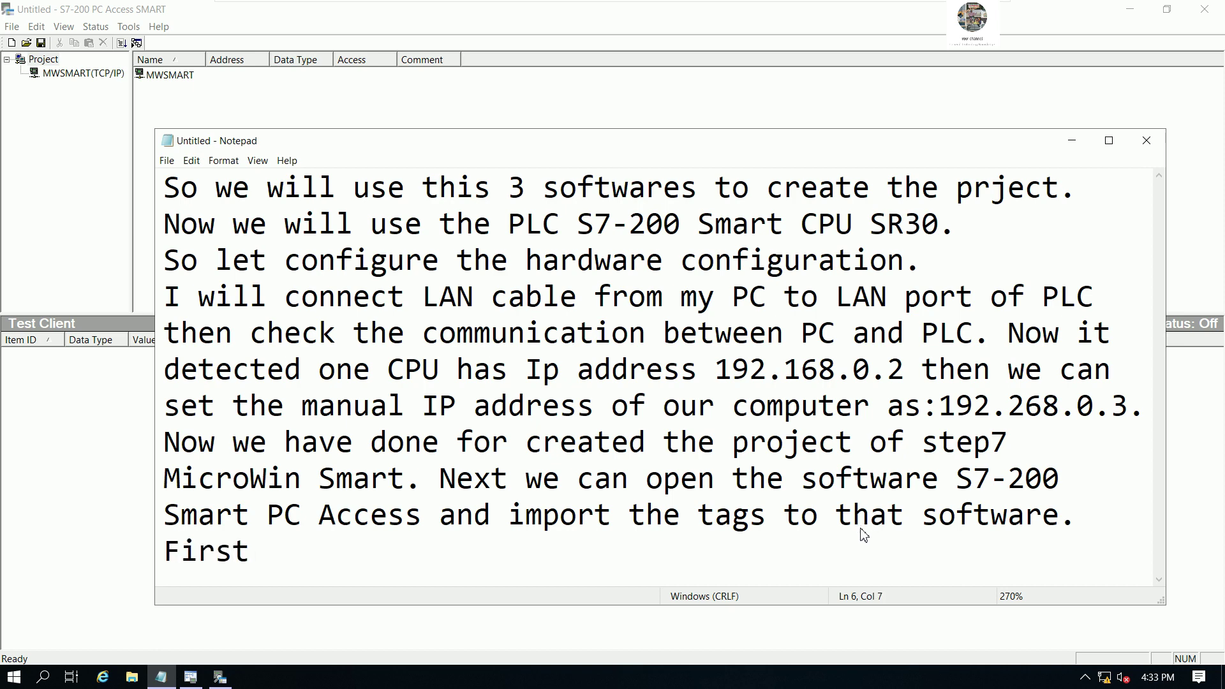
pyautogui.write('config')
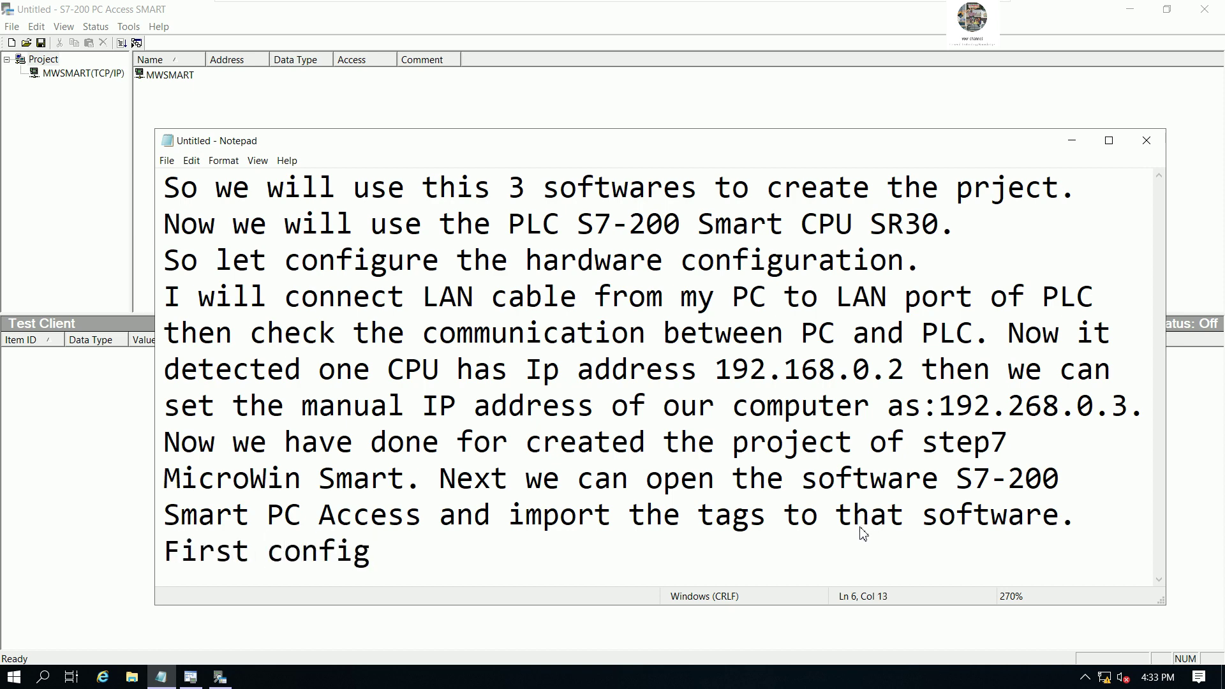
pyautogui.write('ure the')
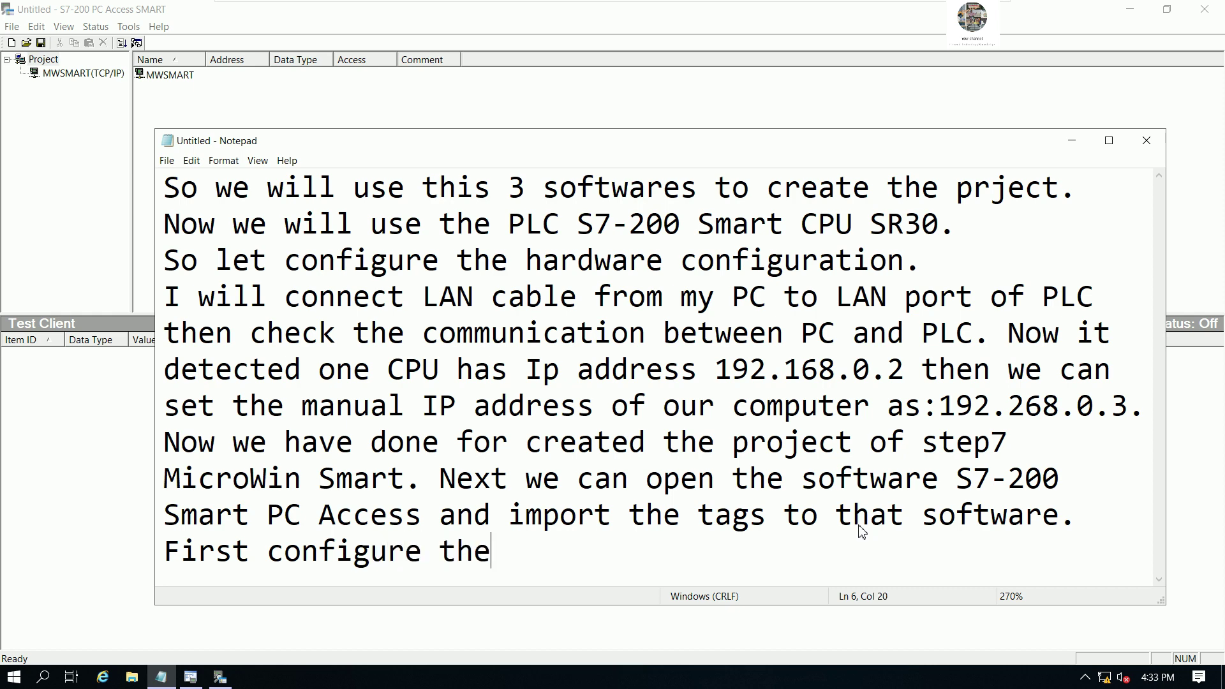
pyautogui.write(' communica')
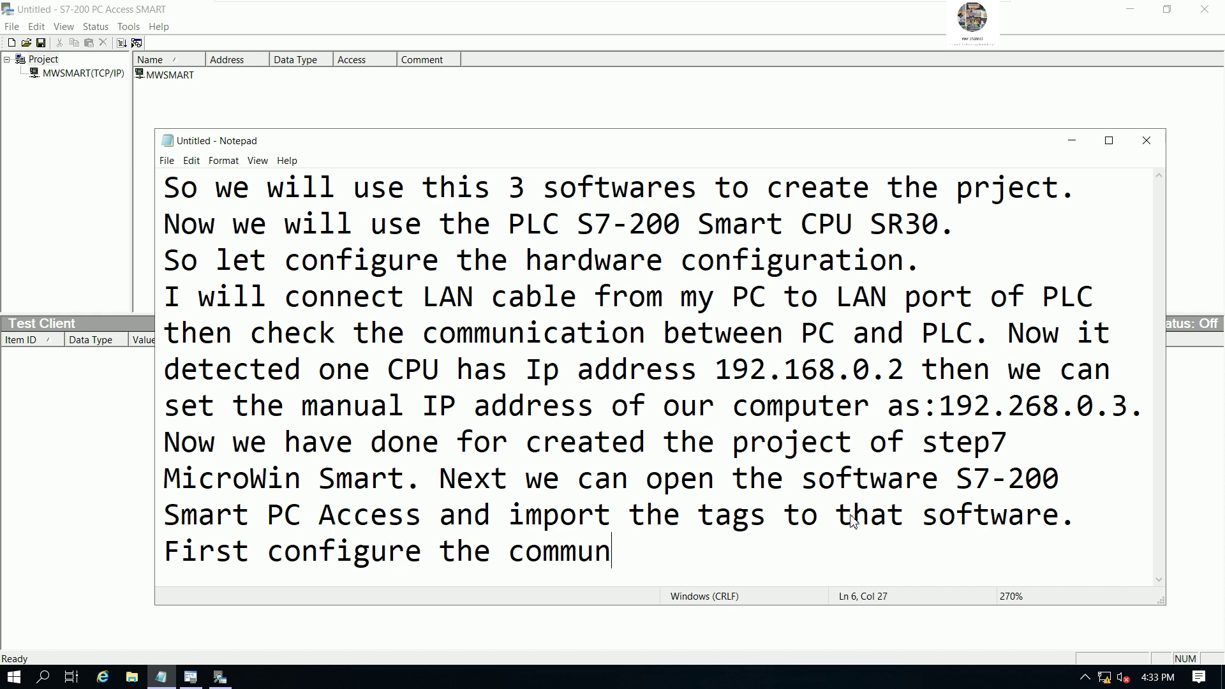
pyautogui.write('n connecto')
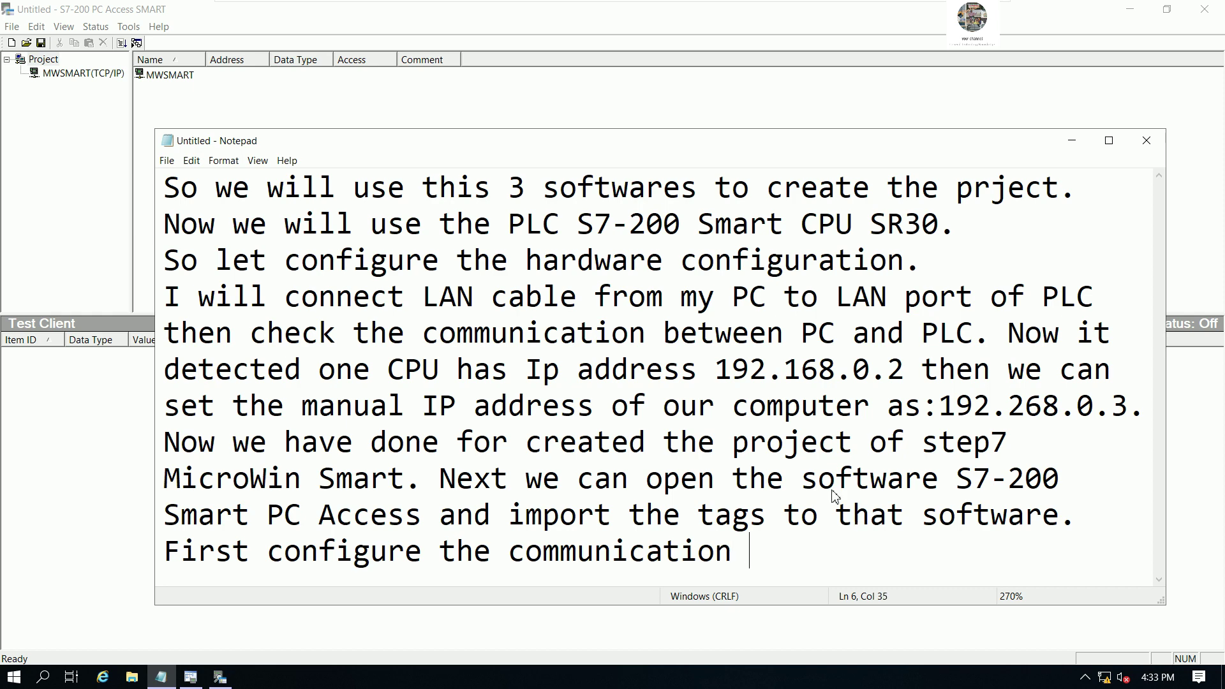
pyautogui.write('r')
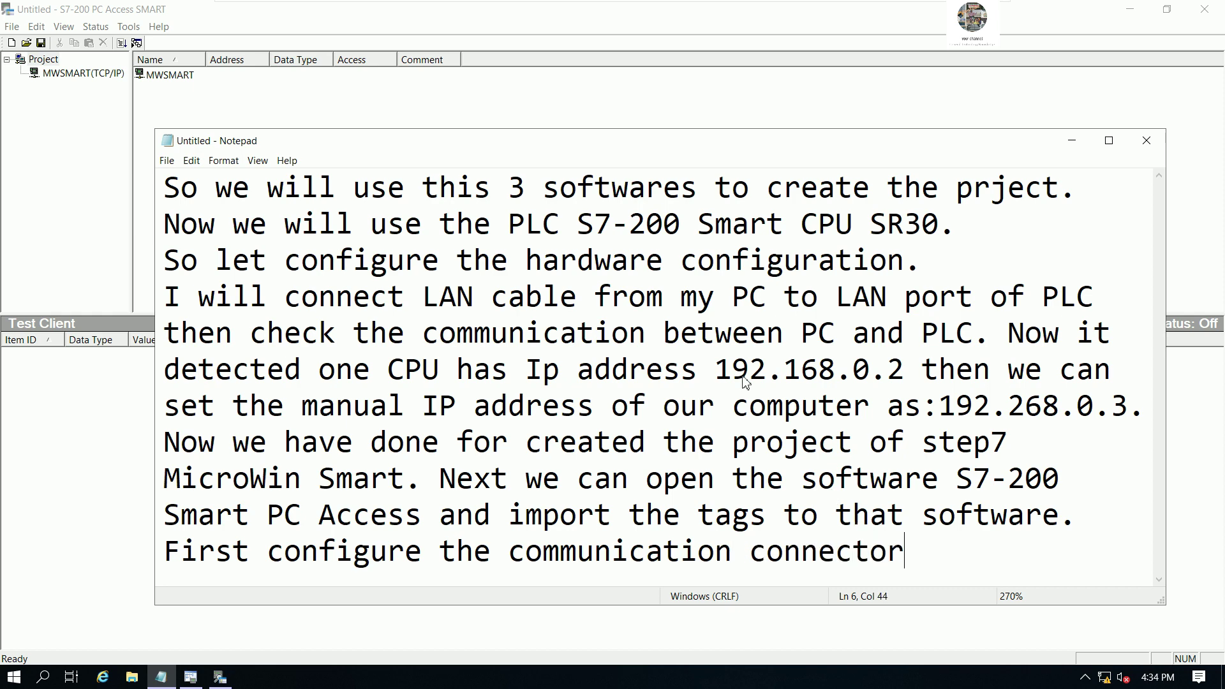
# Step: In S7-200 PC Access SMART, set the MWSMART(TCP/IP) network interface card to "Intel(R) 82574L Gigabit Network Connection.TCPIP.Auto.1"
pyautogui.click(73, 73)
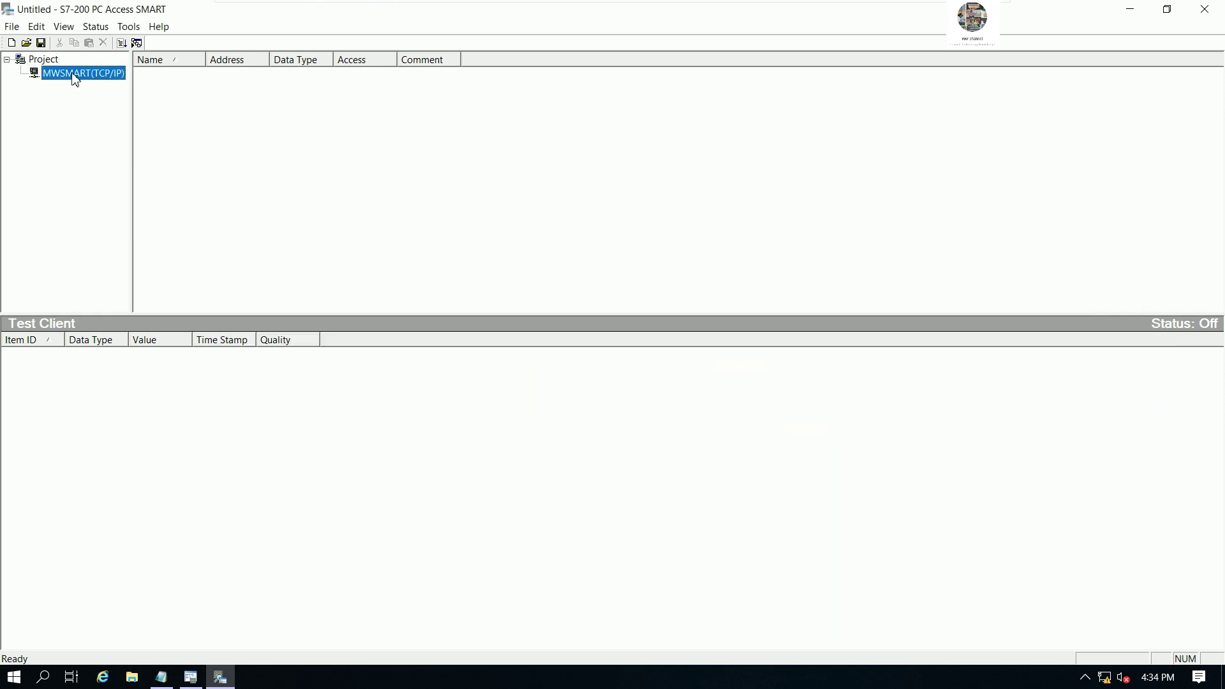
pyautogui.rightClick(73, 74)
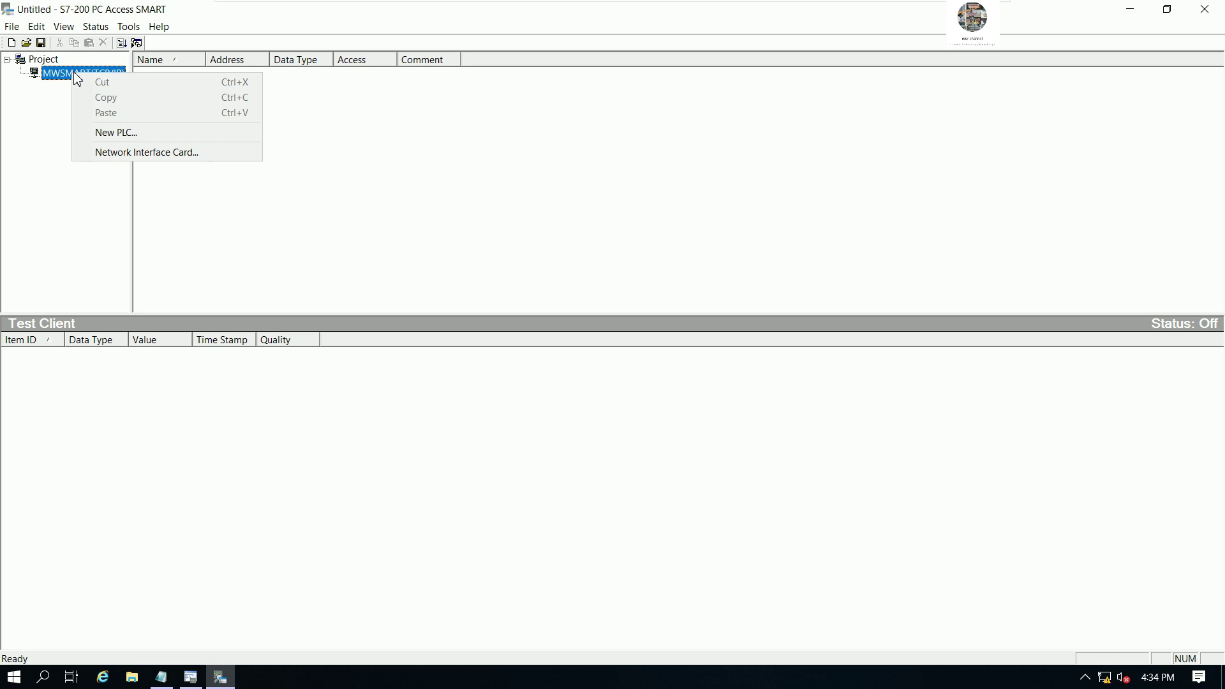
pyautogui.click(151, 155)
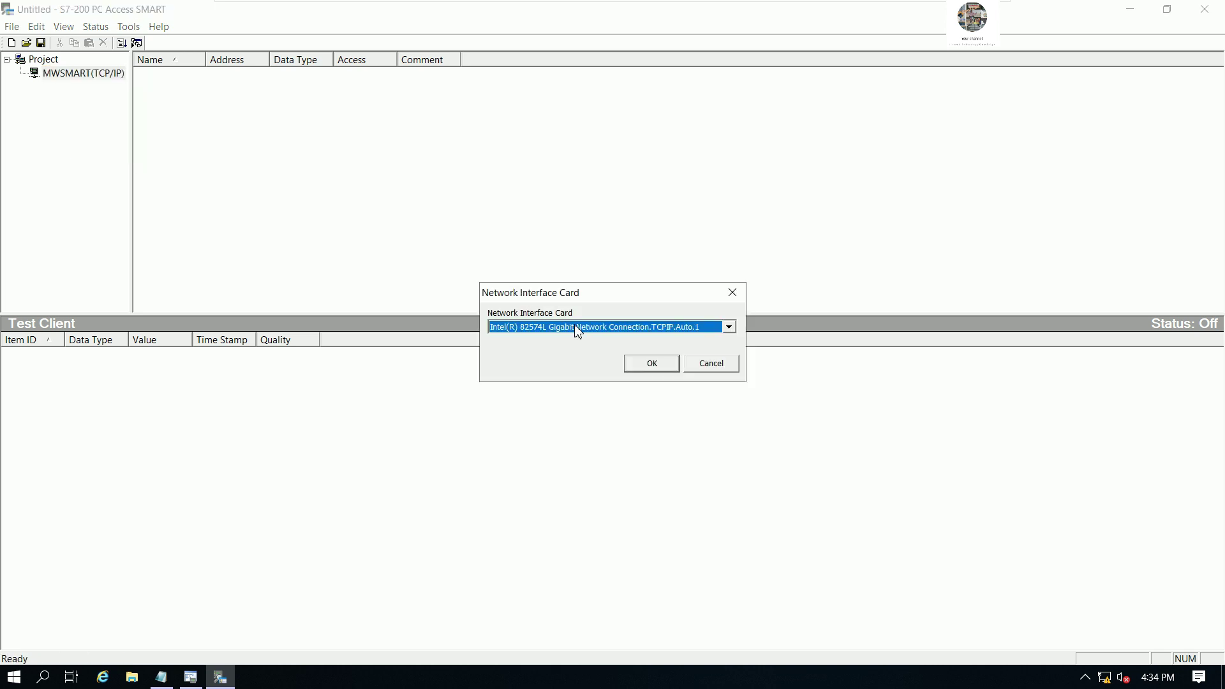
pyautogui.click(729, 327)
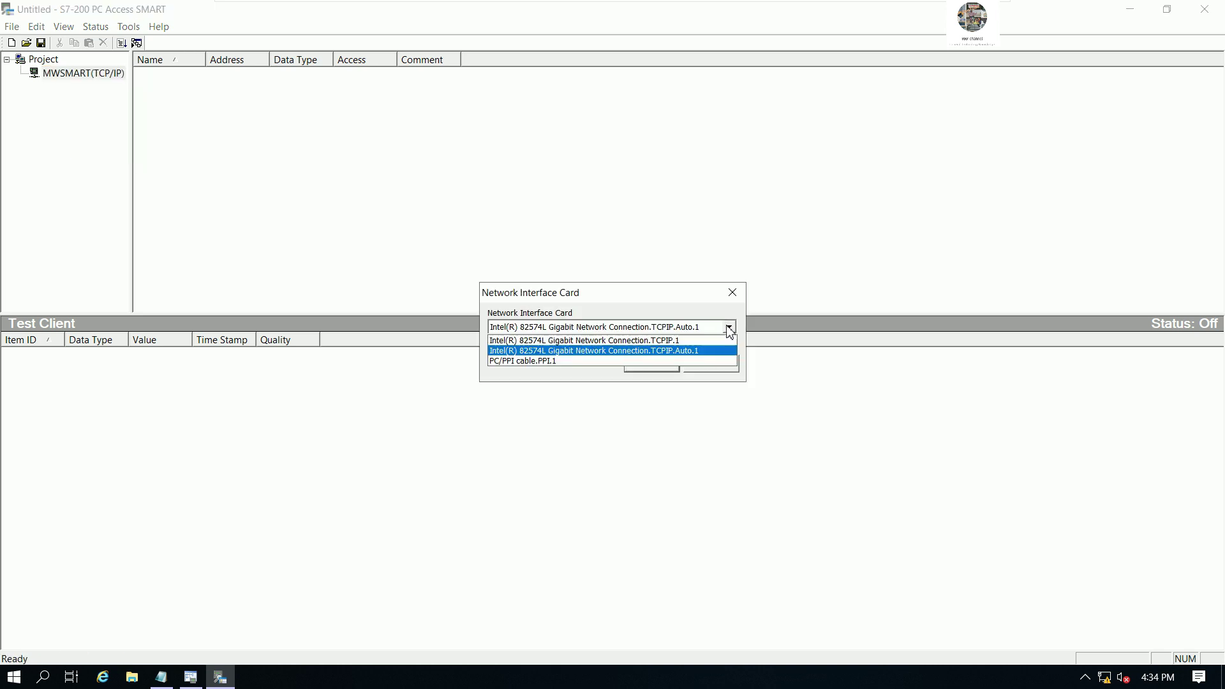
pyautogui.click(587, 350)
pyautogui.click(648, 363)
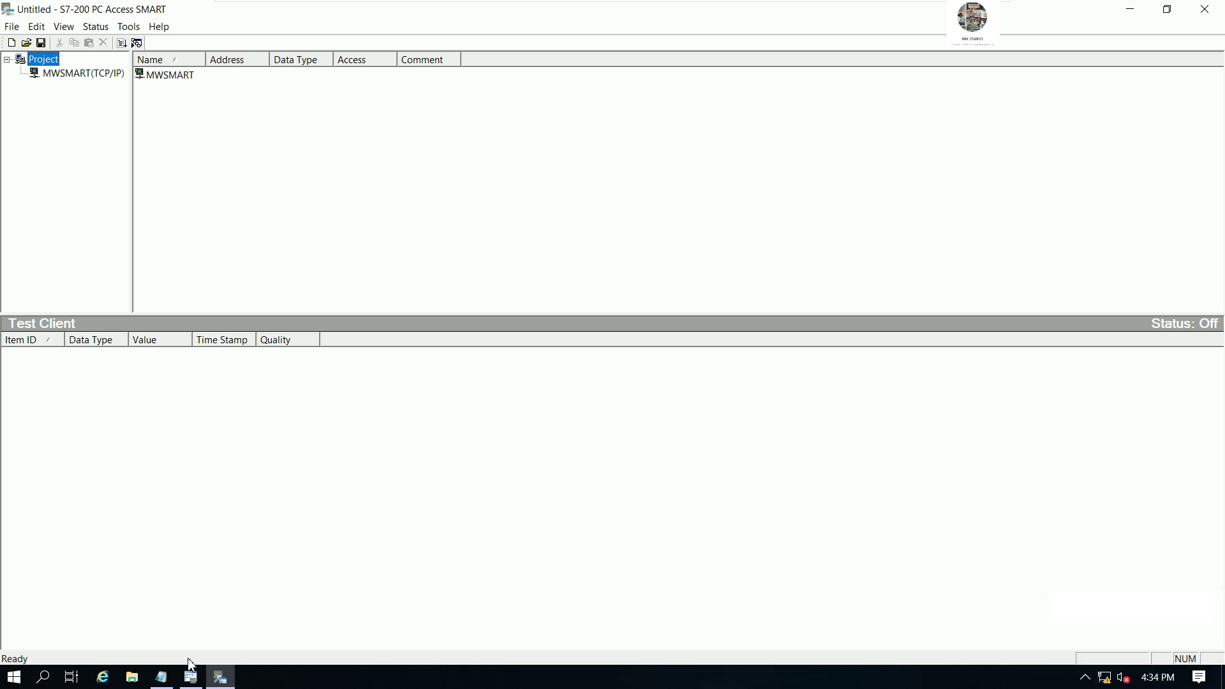
# Step: Switch to the Notepad notes, end the connector sentence with a period and add a new line "Import the project that we already saved"
pyautogui.click(160, 676)
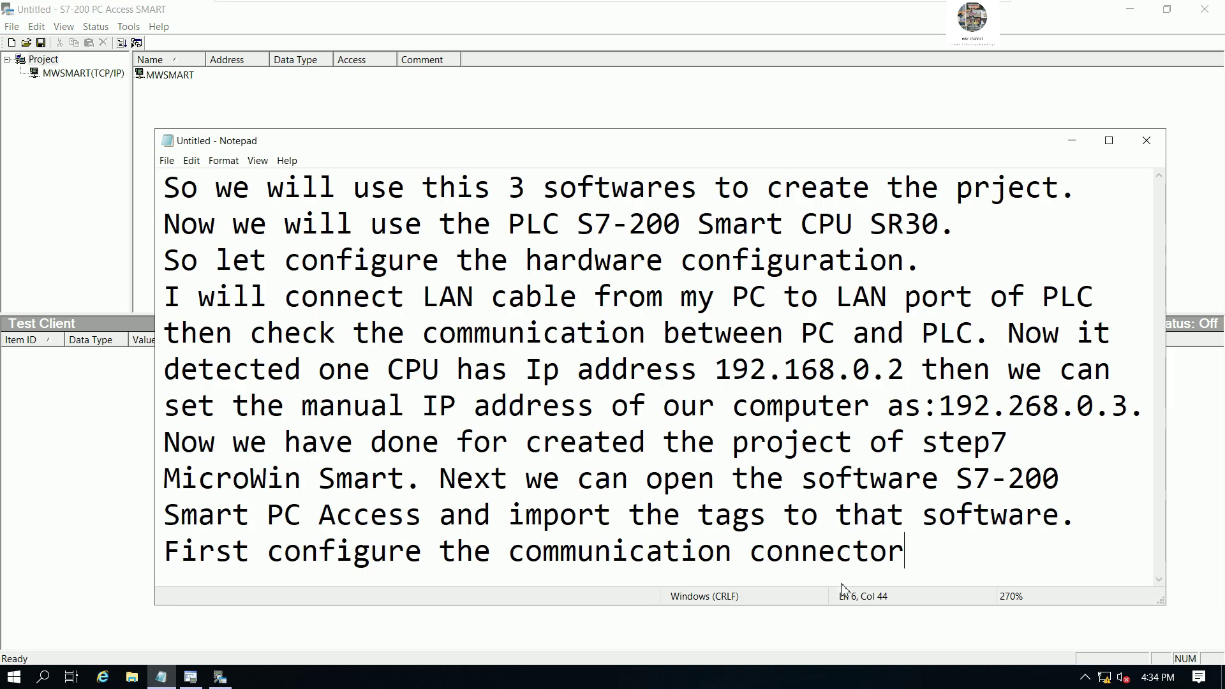
pyautogui.write('.')
pyautogui.press('Return')
pyautogui.write('Im')
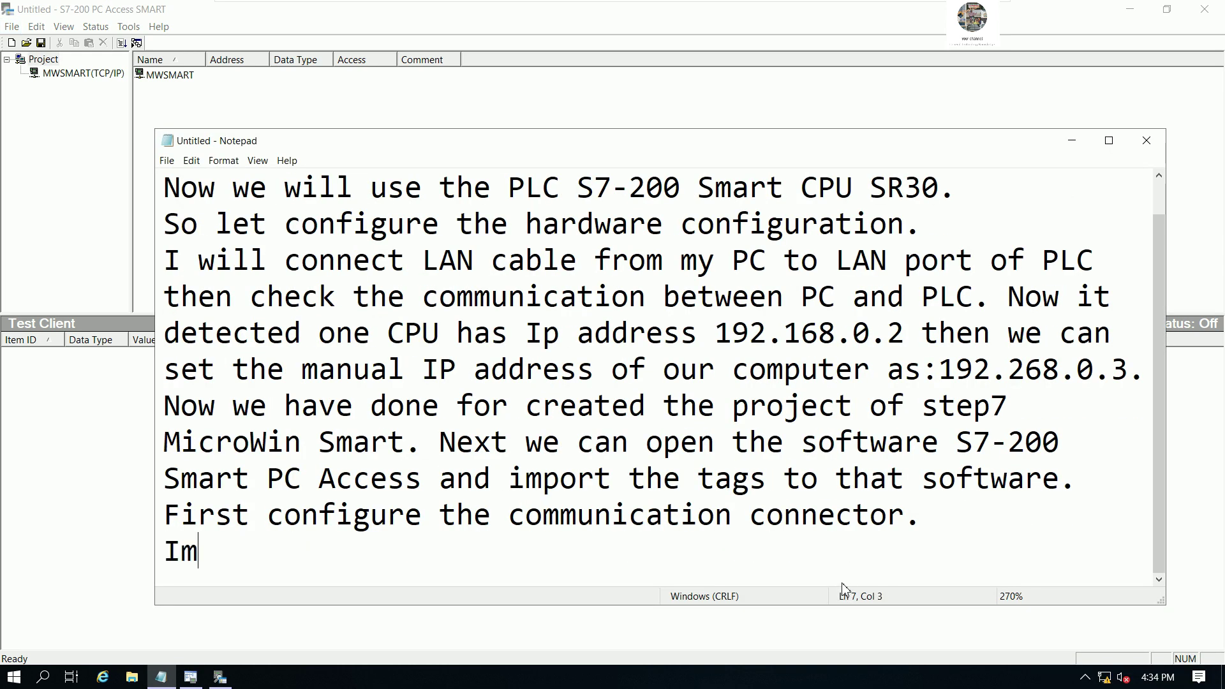
pyautogui.write('port')
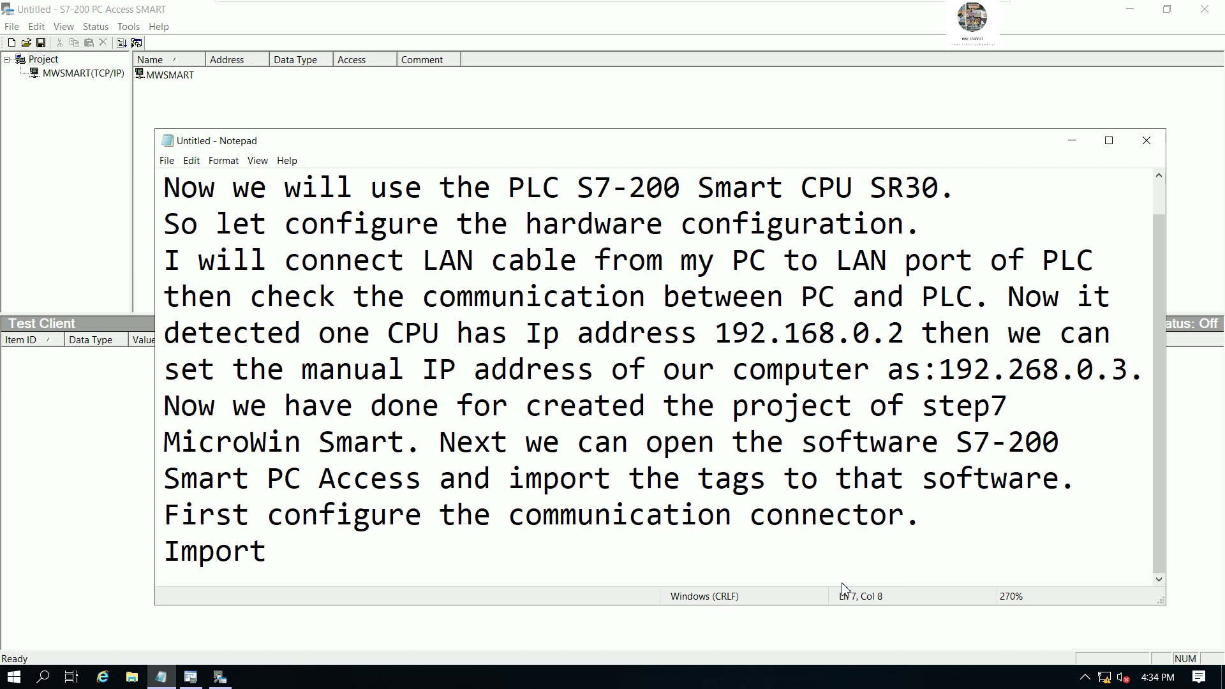
pyautogui.write(' the proj')
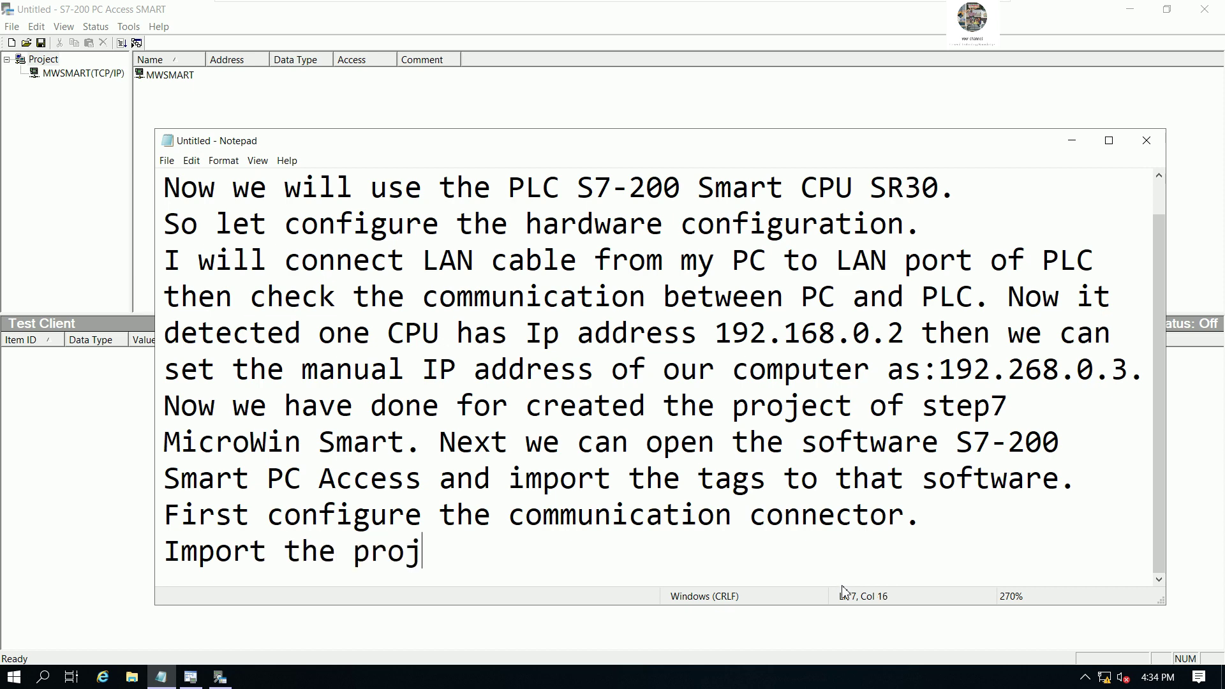
pyautogui.write('ect that we')
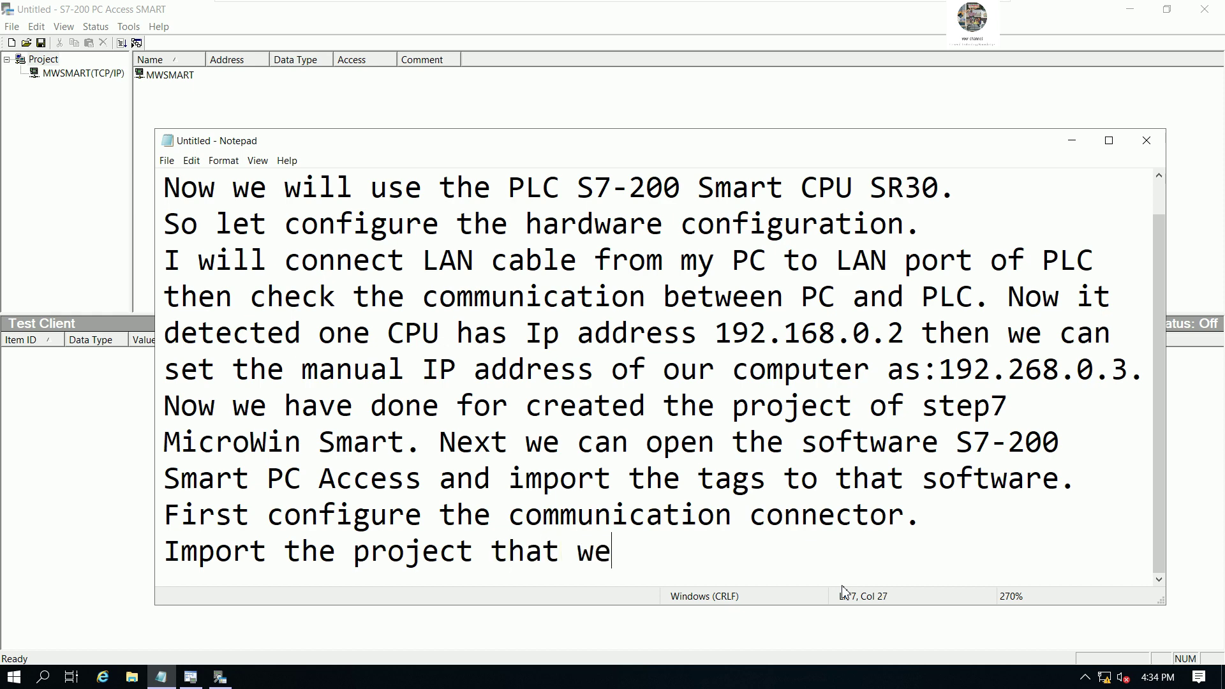
pyautogui.write(' already saved')
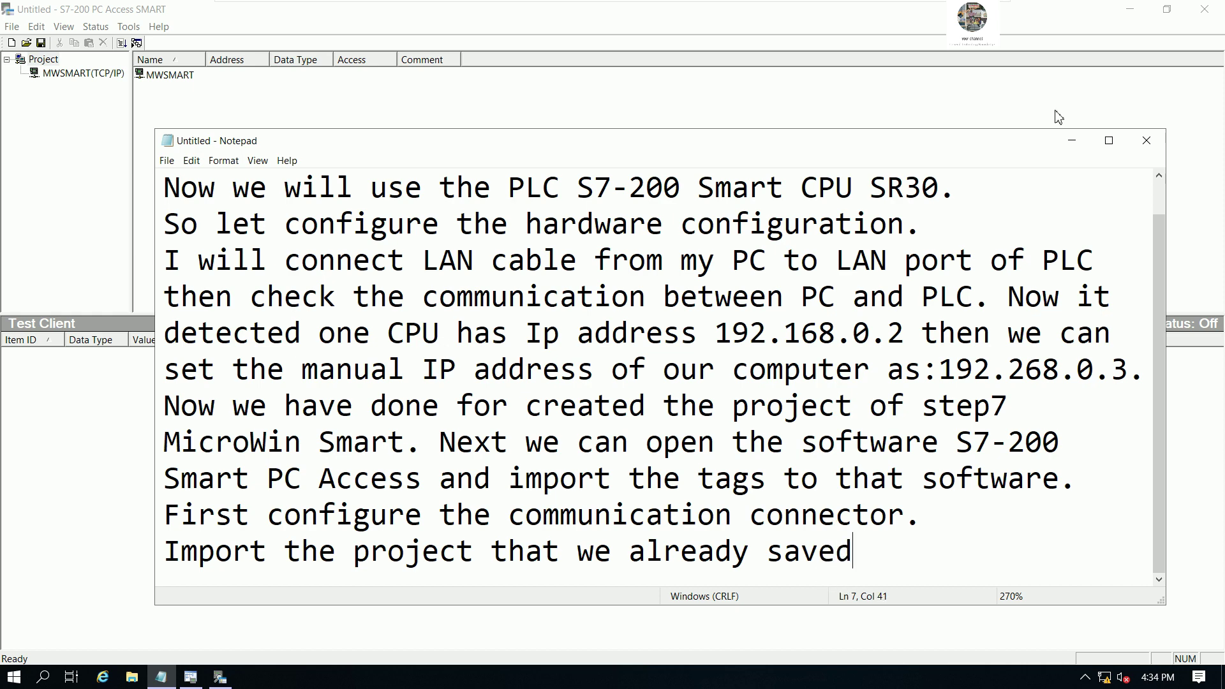
# Step: Minimize the notes and import the symbols from "S7-200 SMART PROJECT" in the desktop folder "CONNECT S7-200 WITH CIMPLICITY SCADA" into S7-200 PC Access SMART
pyautogui.click(1072, 141)
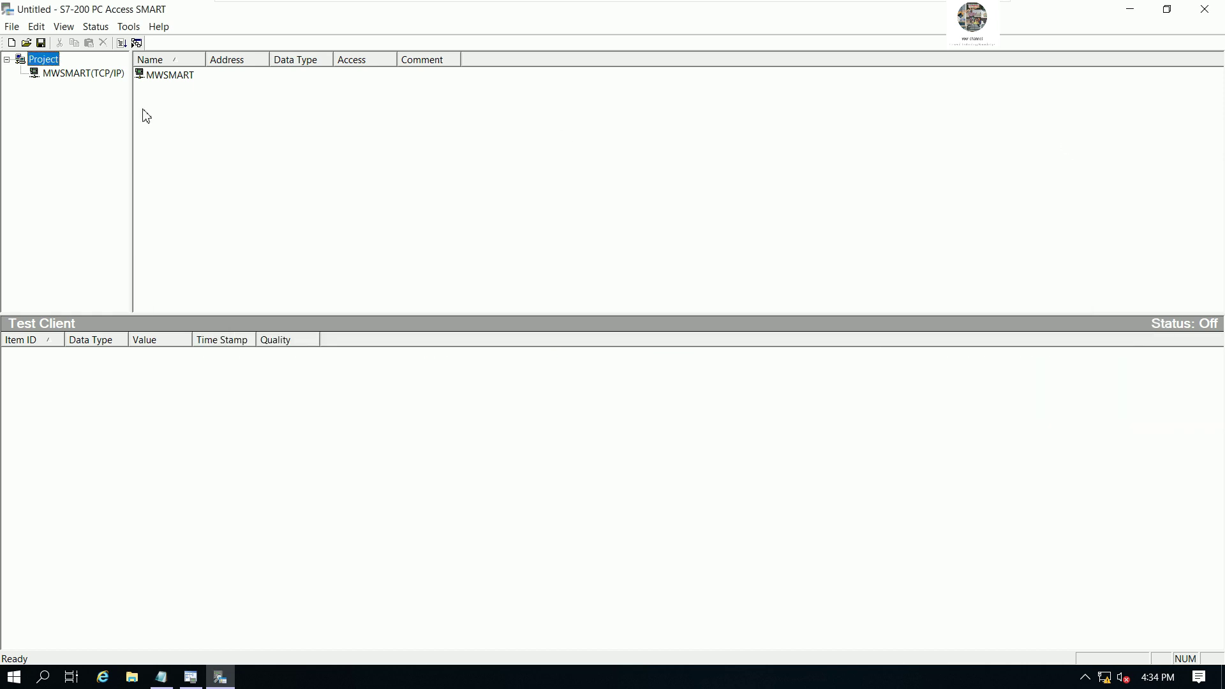
pyautogui.click(11, 26)
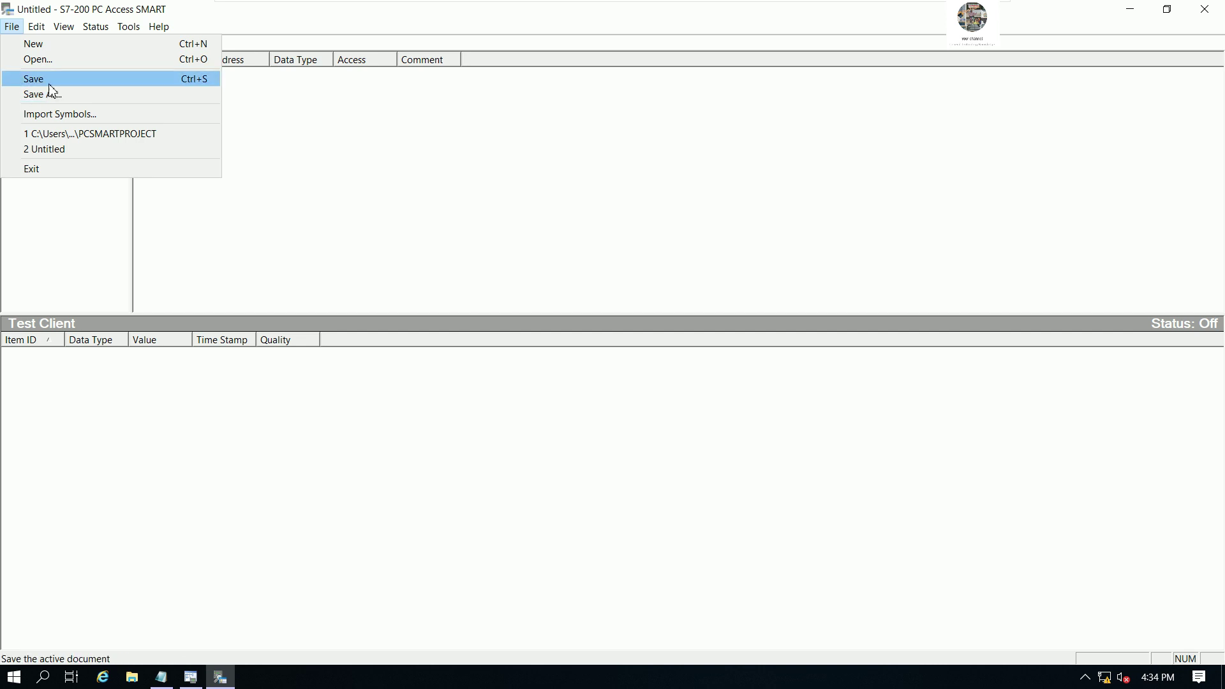
pyautogui.click(95, 115)
pyautogui.moveTo(192, 52); pyautogui.dragTo(682, 90)
pyautogui.click(557, 223)
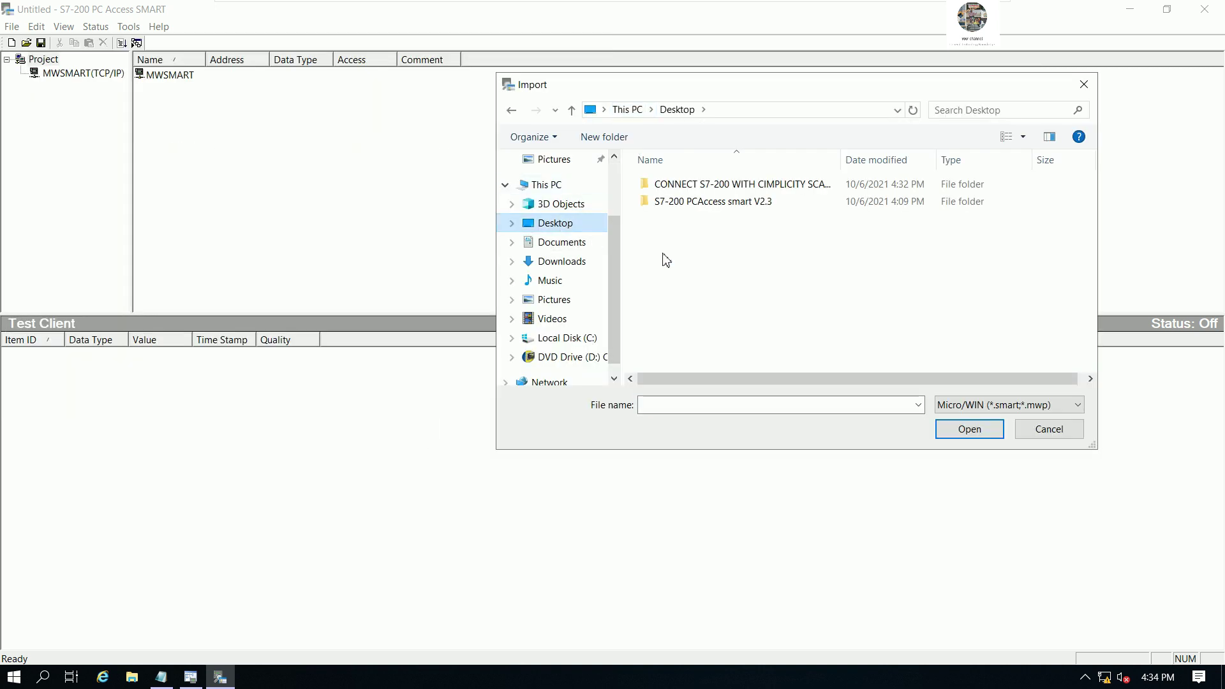
pyautogui.doubleClick(698, 184)
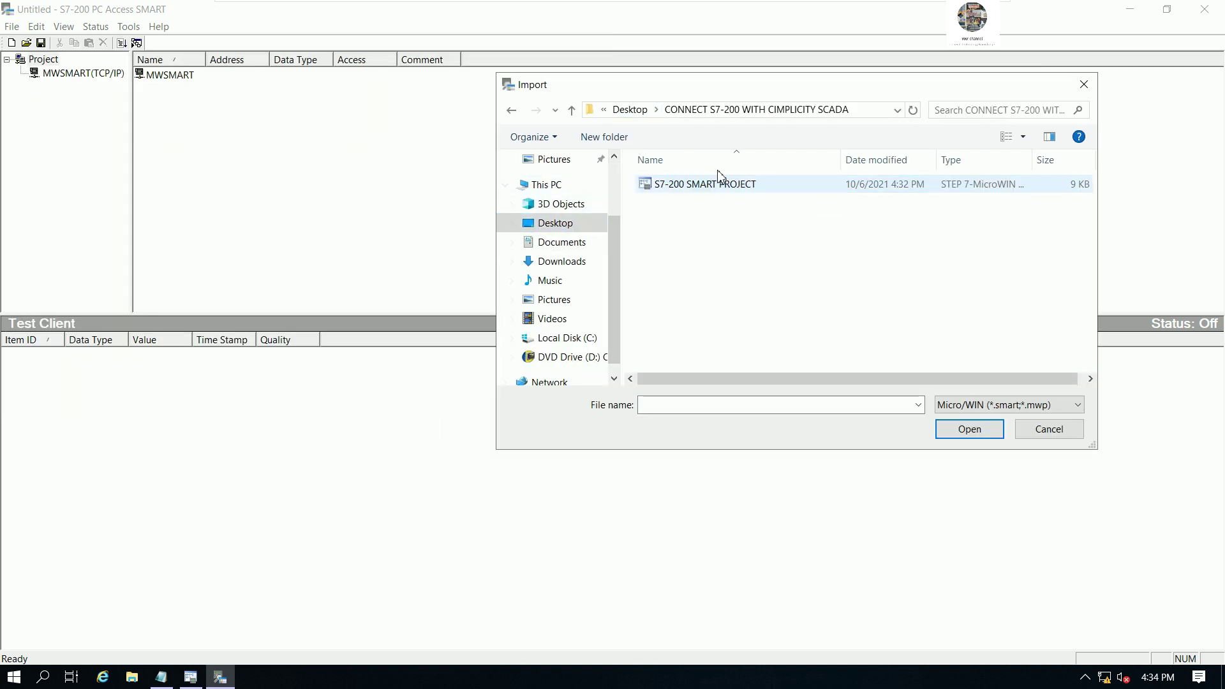
pyautogui.click(717, 184)
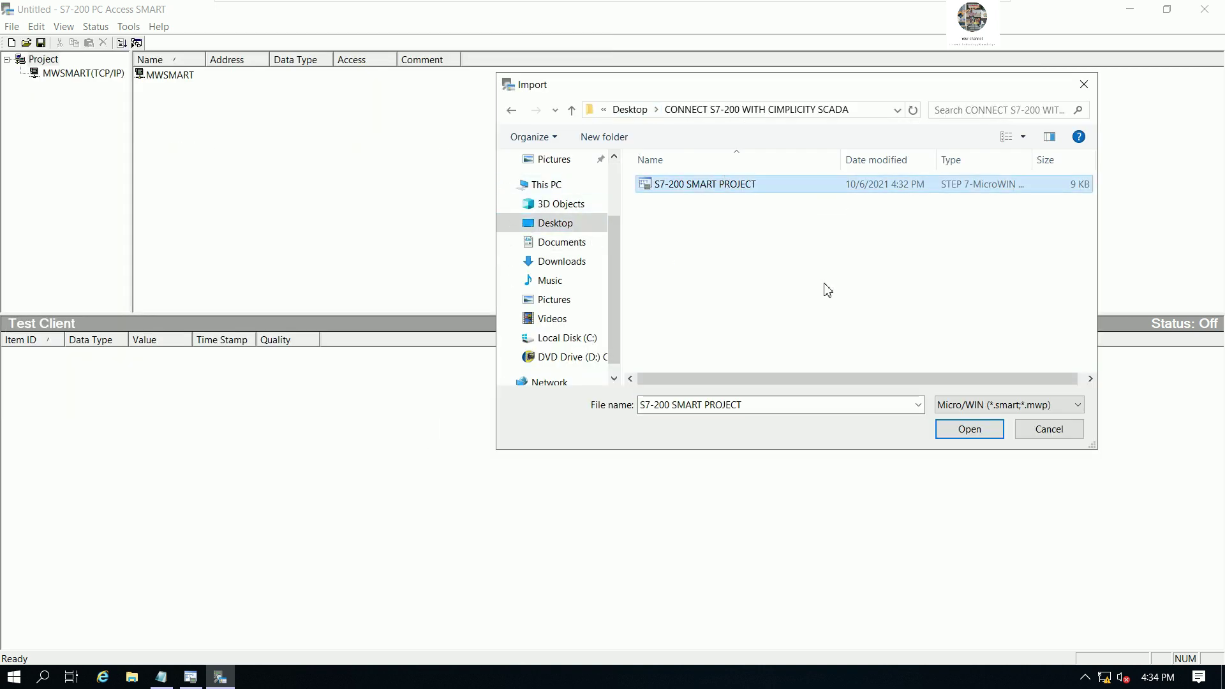
pyautogui.click(959, 429)
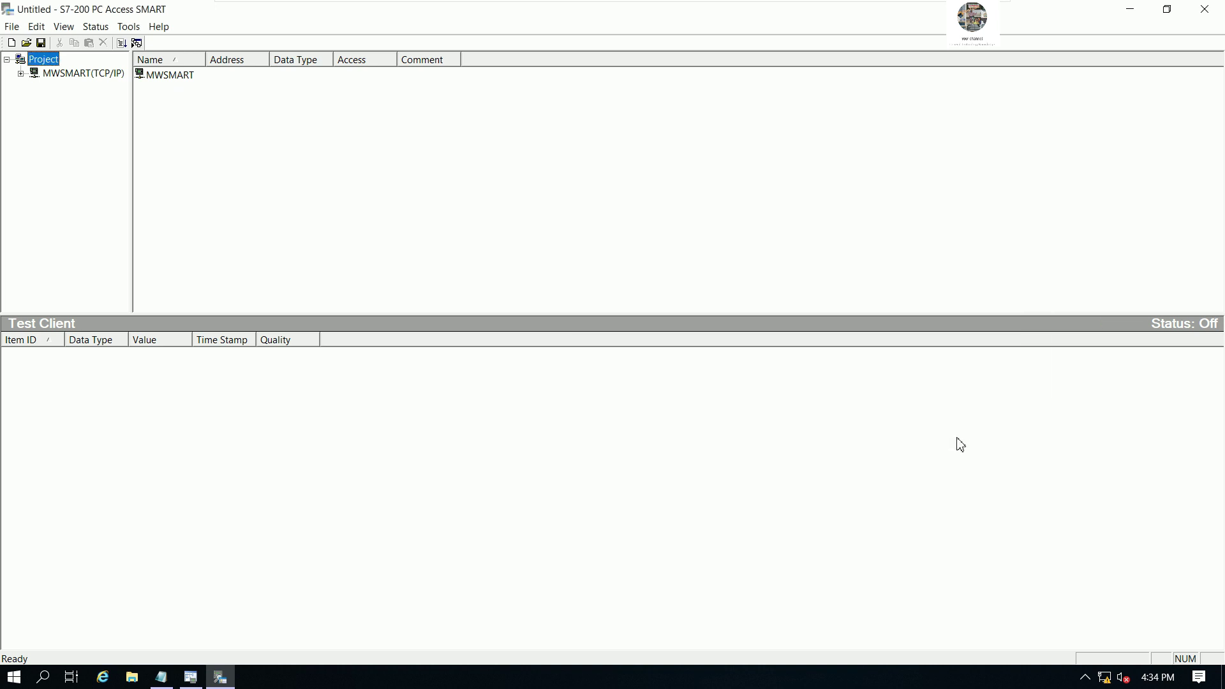
# Step: Expand the imported project under MWSMART(TCP/IP), widen the project tree, and display Table 1's symbols with their full names
pyautogui.click(21, 73)
pyautogui.click(35, 87)
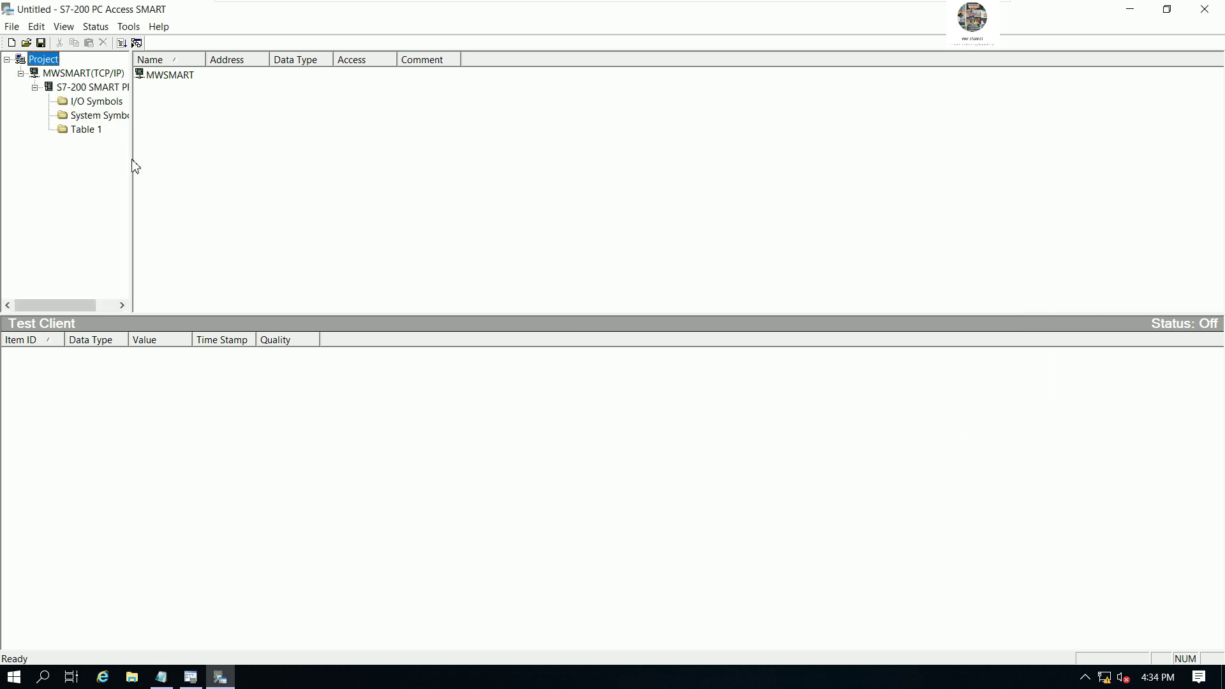
pyautogui.moveTo(134, 166); pyautogui.dragTo(192, 166)
pyautogui.click(94, 132)
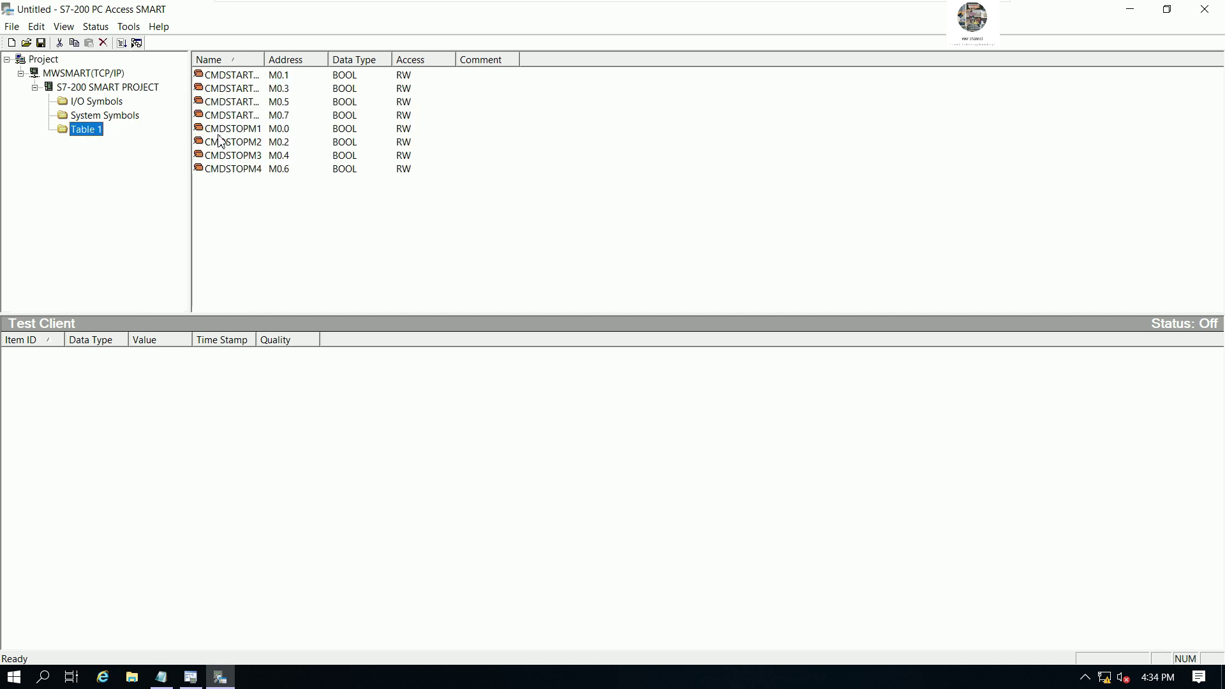
pyautogui.click(265, 65)
pyautogui.doubleClick(266, 63)
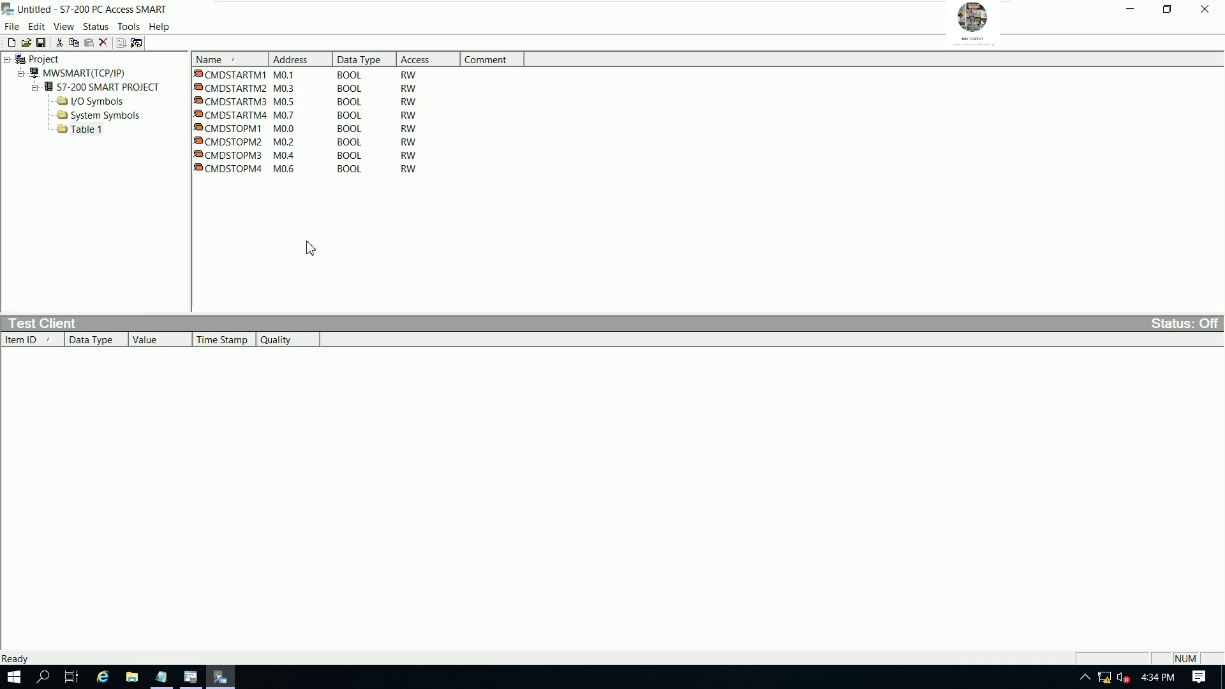
# Step: Switch to the Notepad notes and continue the import sentence with "then we can add more symbols for motor1 motor2 motor3 and motor4"
pyautogui.click(161, 676)
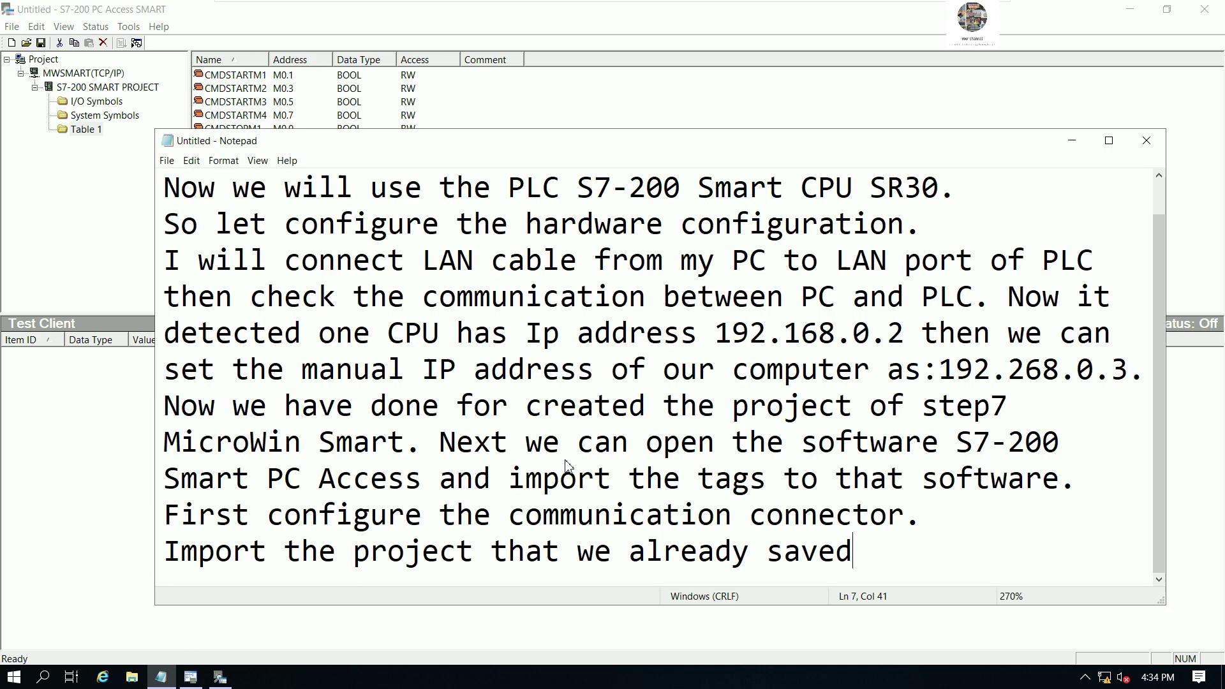
pyautogui.write('. then we ')
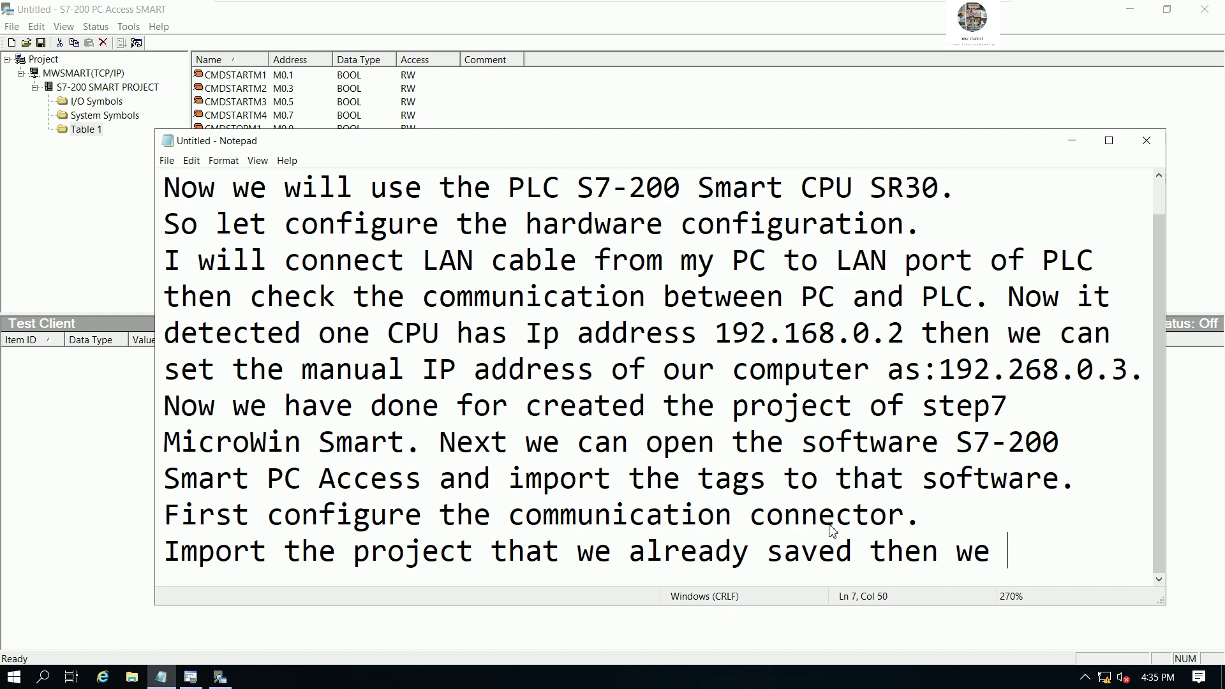
pyautogui.write('can add more ')
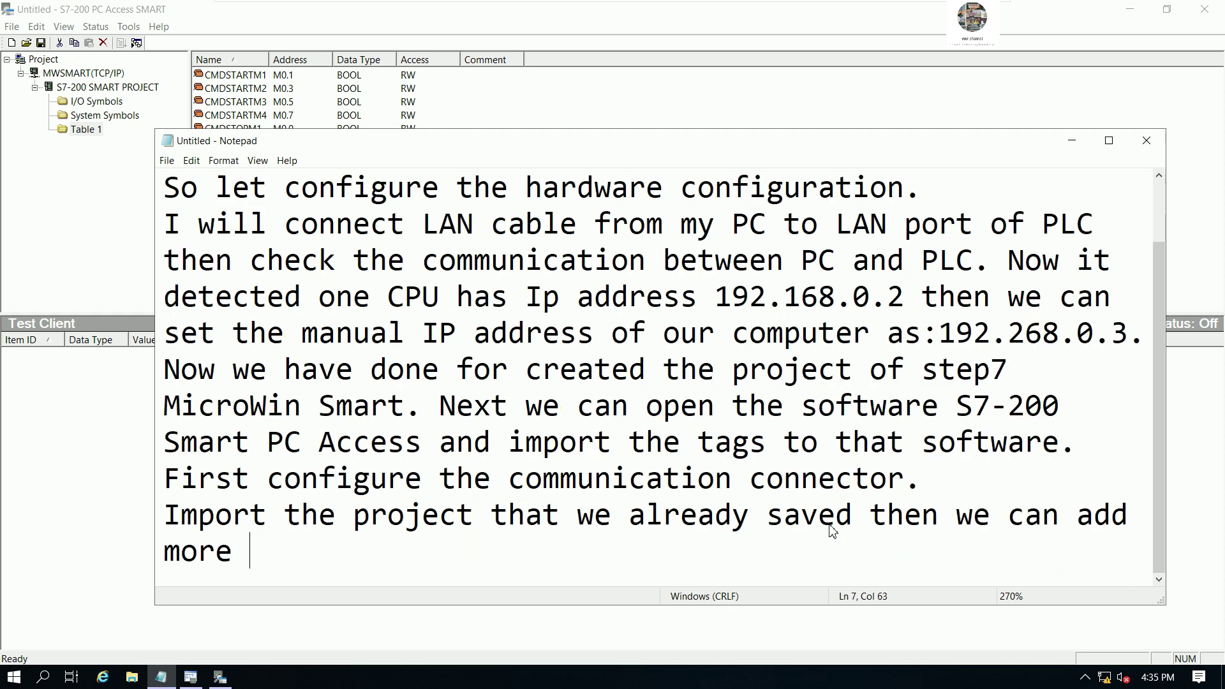
pyautogui.write('sybol')
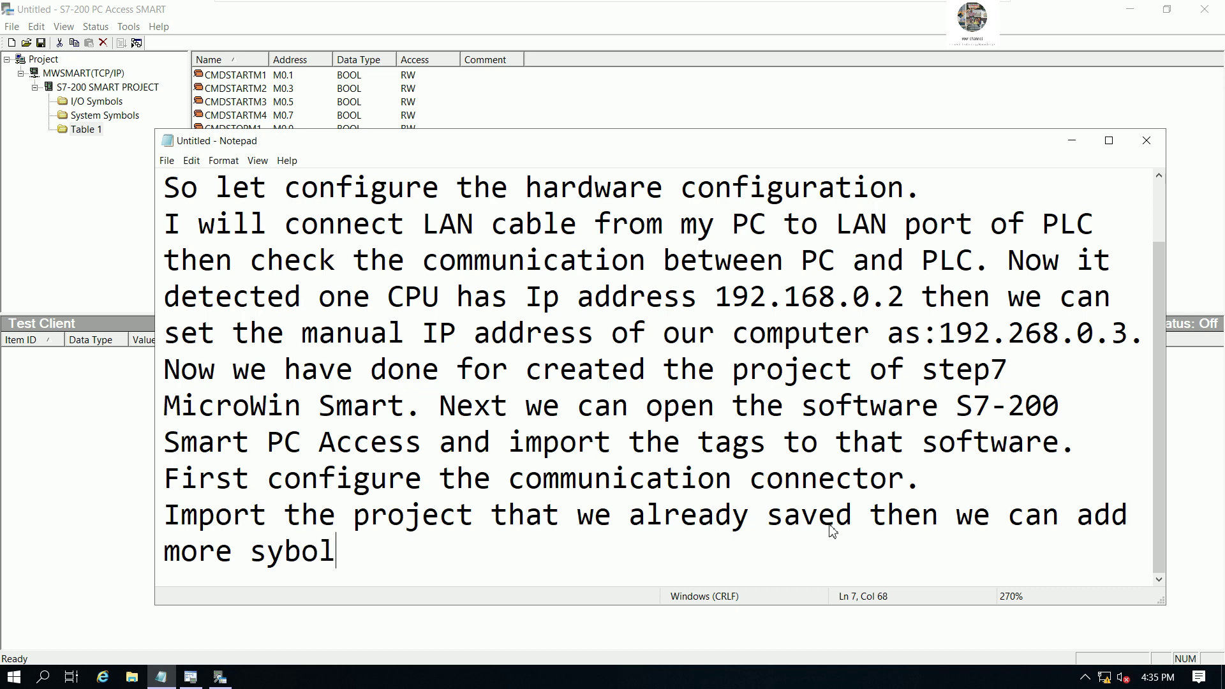
pyautogui.press('BackSpace')
pyautogui.press('BackSpace')
pyautogui.press('BackSpace')
pyautogui.write('mbols for m')
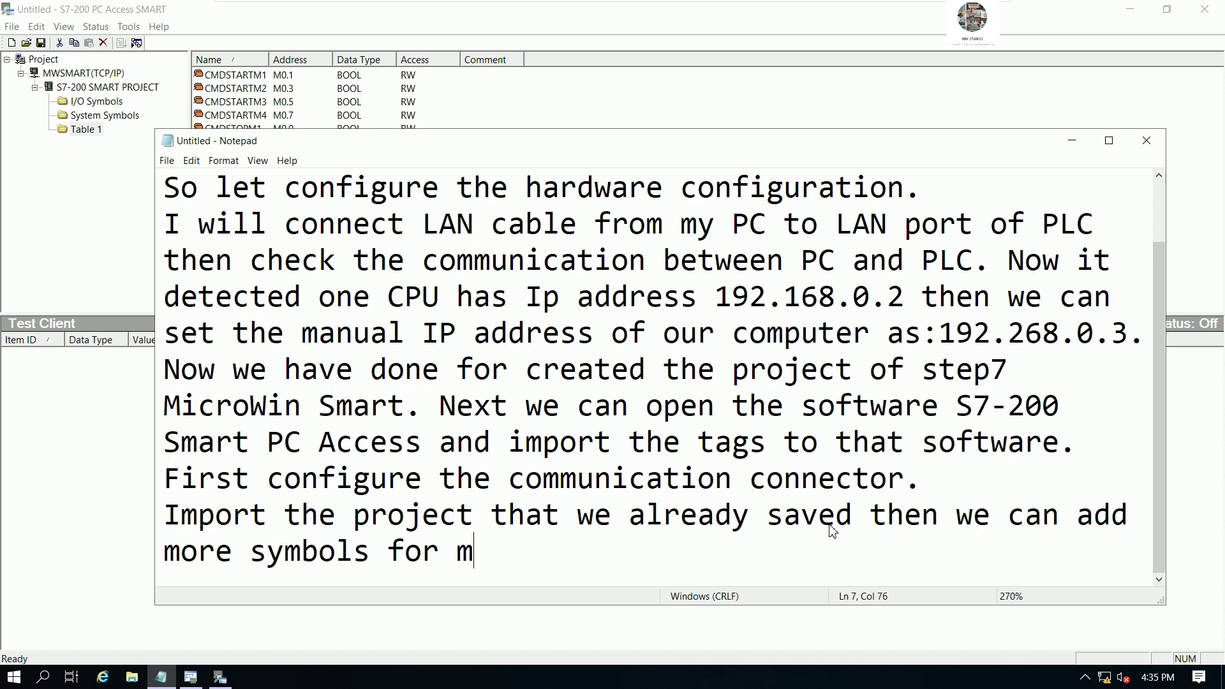
pyautogui.write('otor 1')
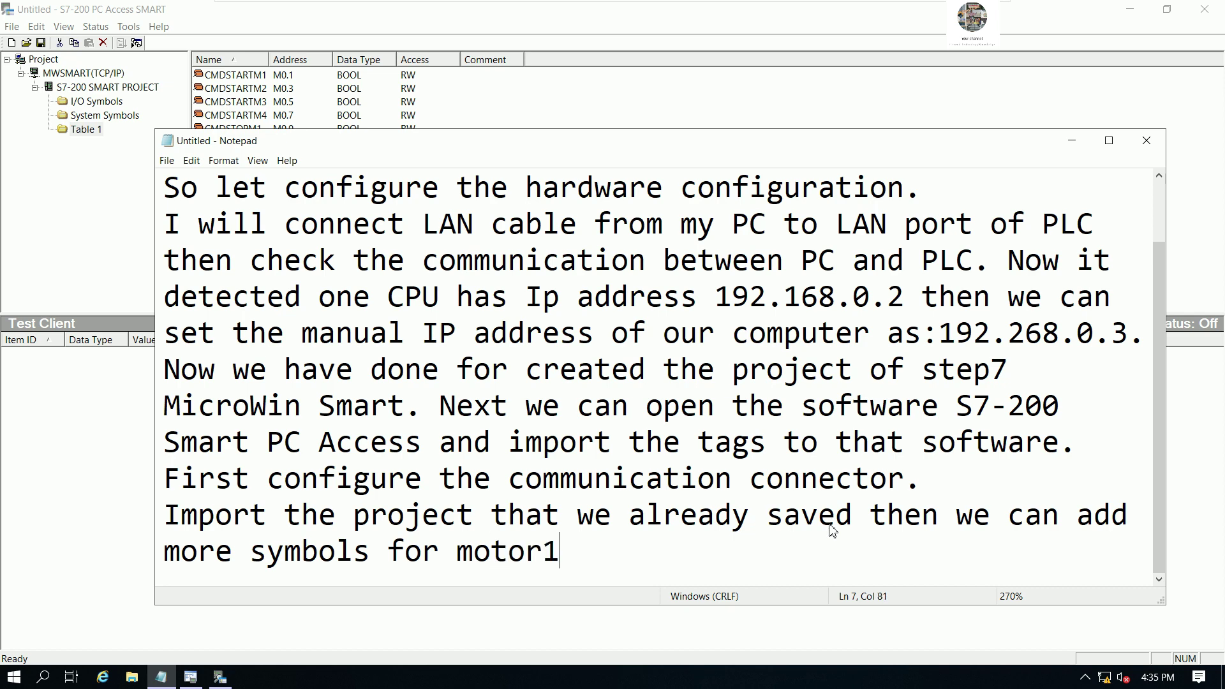
pyautogui.write(' motor')
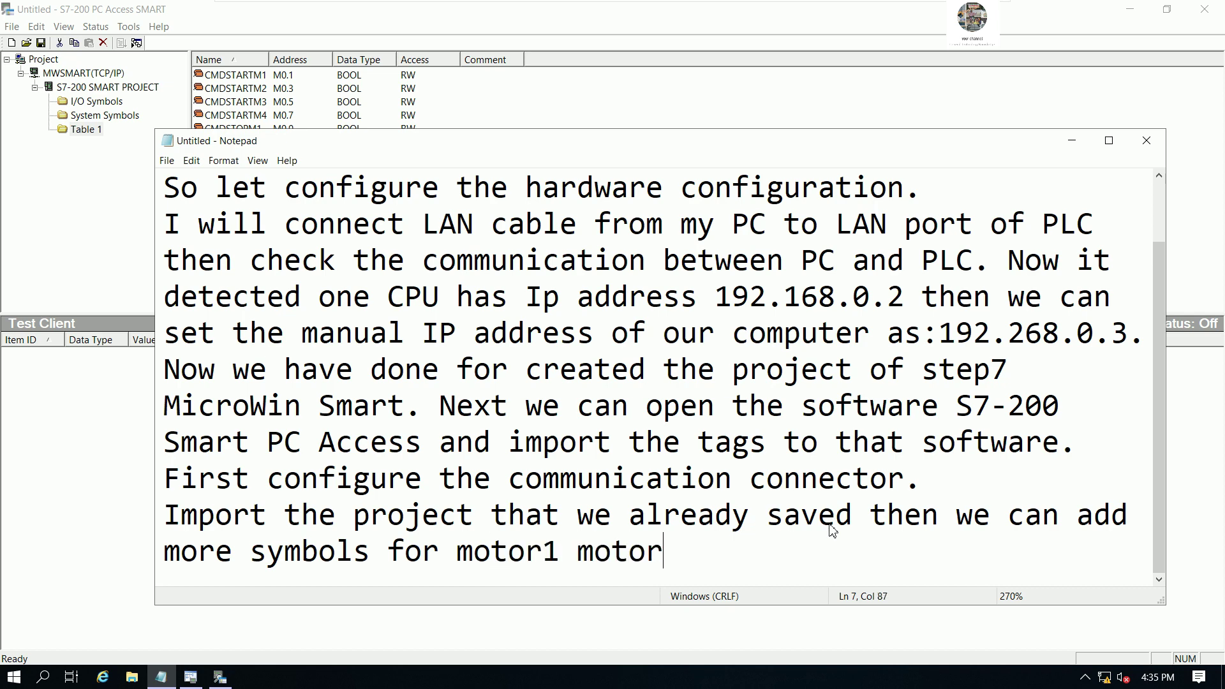
pyautogui.write('2 moto')
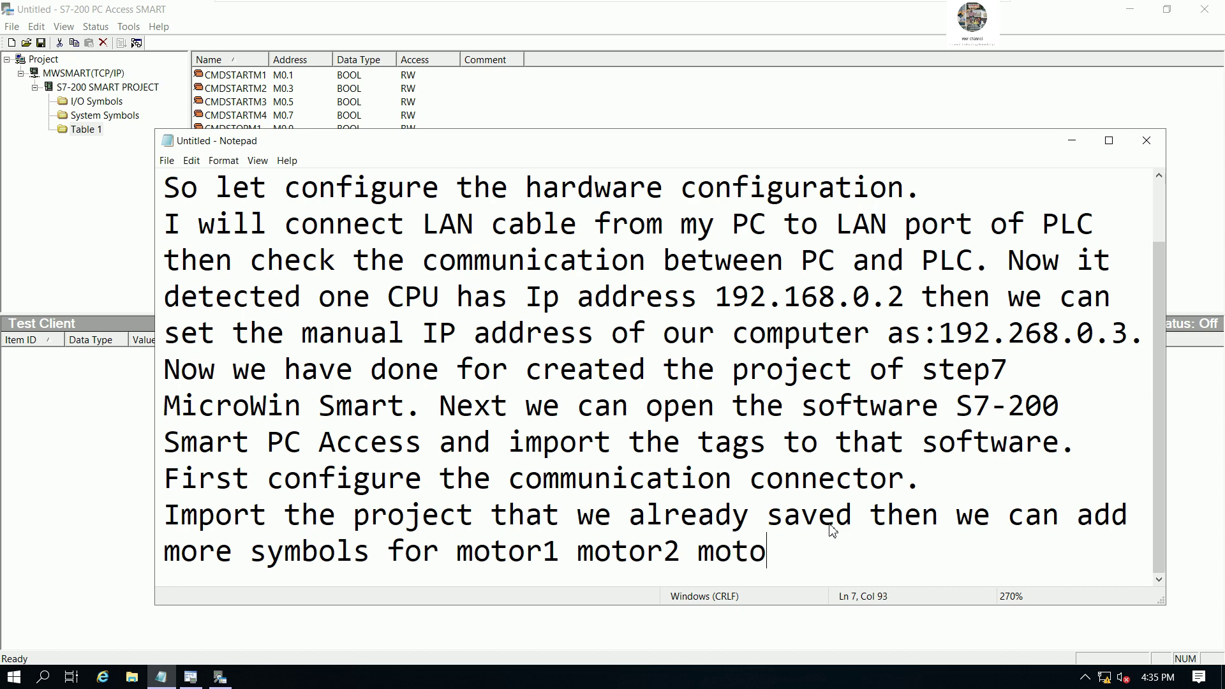
pyautogui.write('rs')
pyautogui.press('BackSpace')
pyautogui.write('3 and motor')
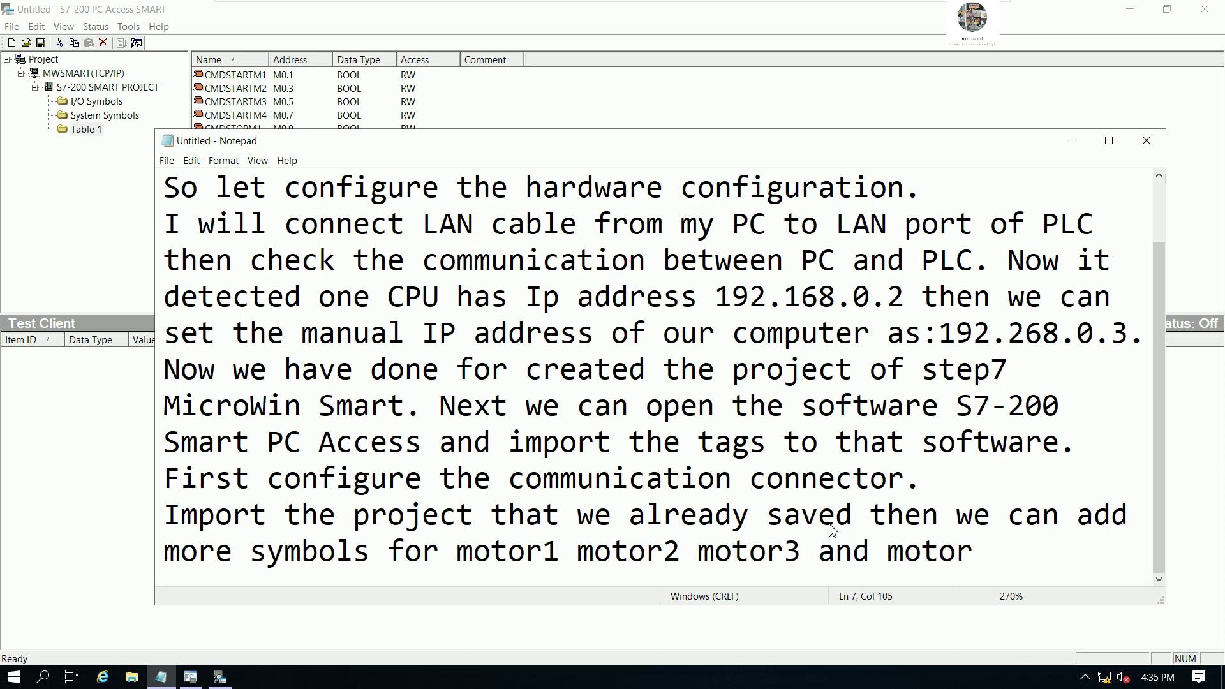
pyautogui.write('4')
# Step: Minimize the notes and duplicate the CMDSTOPM4 item within Table 1 in S7-200 PC Access SMART
pyautogui.click(1071, 141)
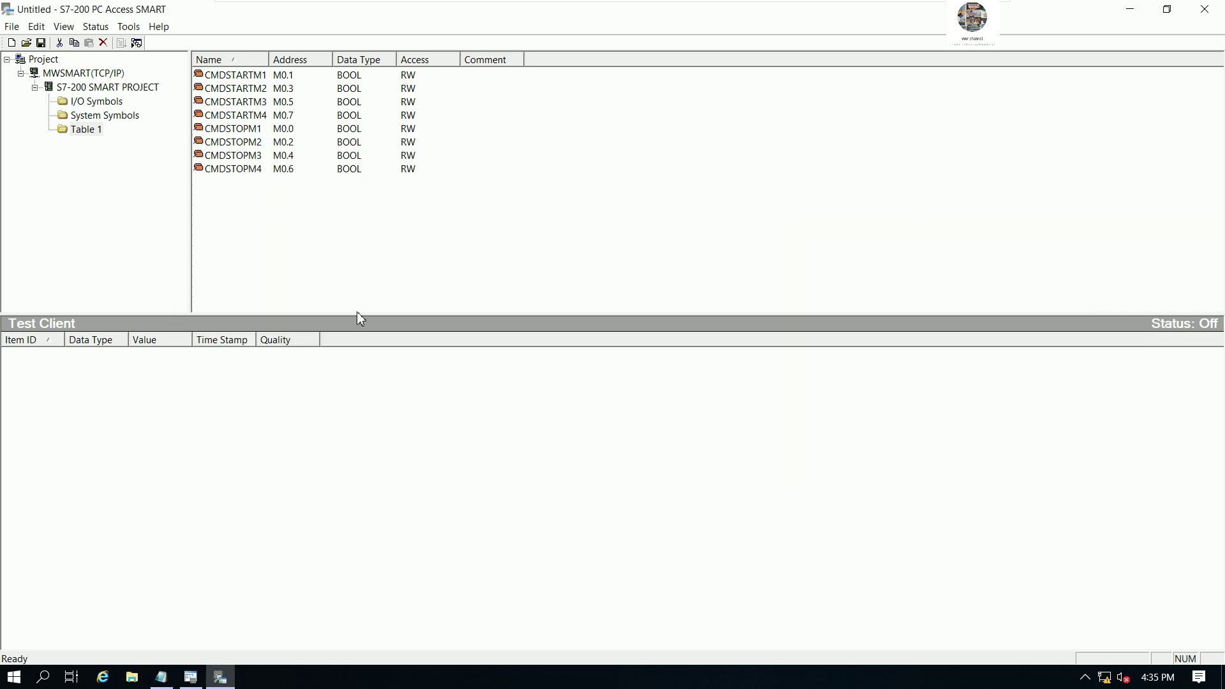
pyautogui.rightClick(253, 201)
pyautogui.click(234, 171)
pyautogui.rightClick(231, 169)
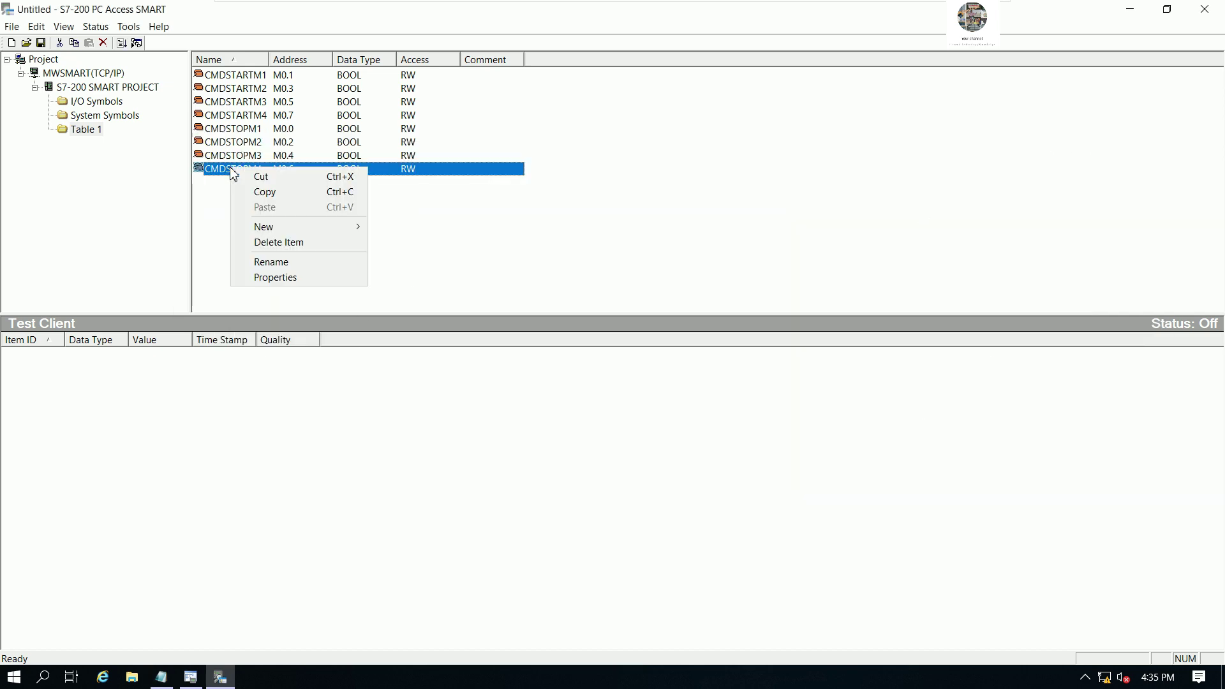
pyautogui.click(273, 191)
pyautogui.click(290, 208)
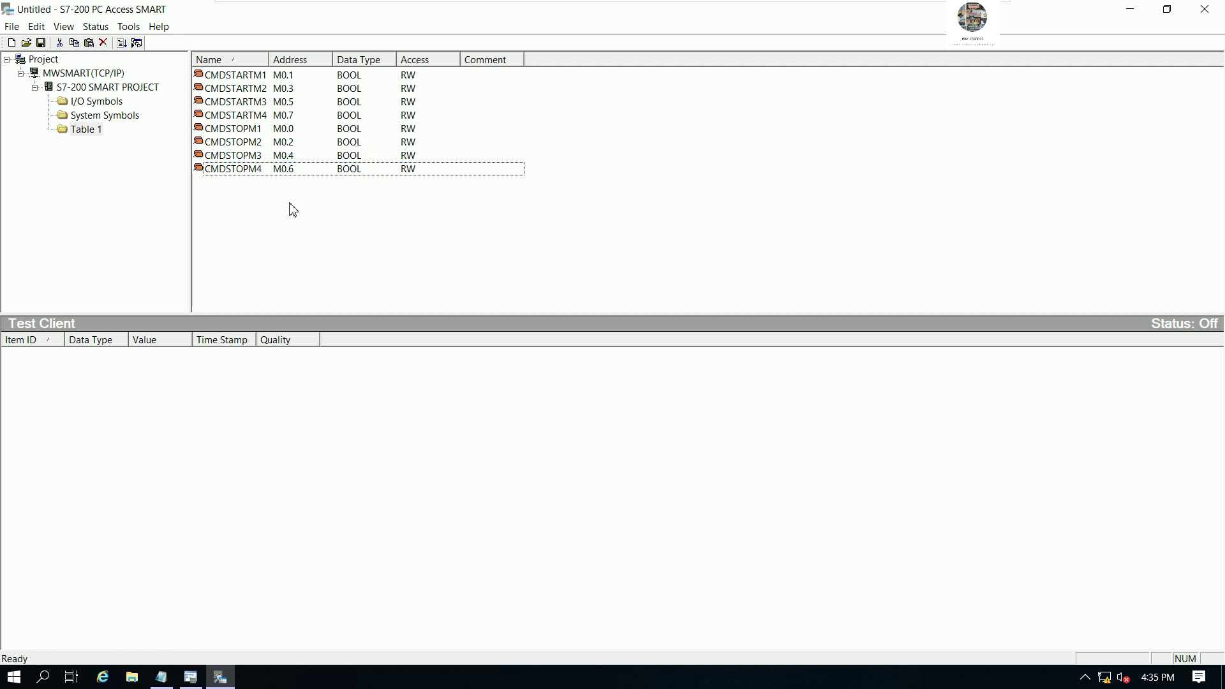
pyautogui.rightClick(288, 205)
pyautogui.click(334, 249)
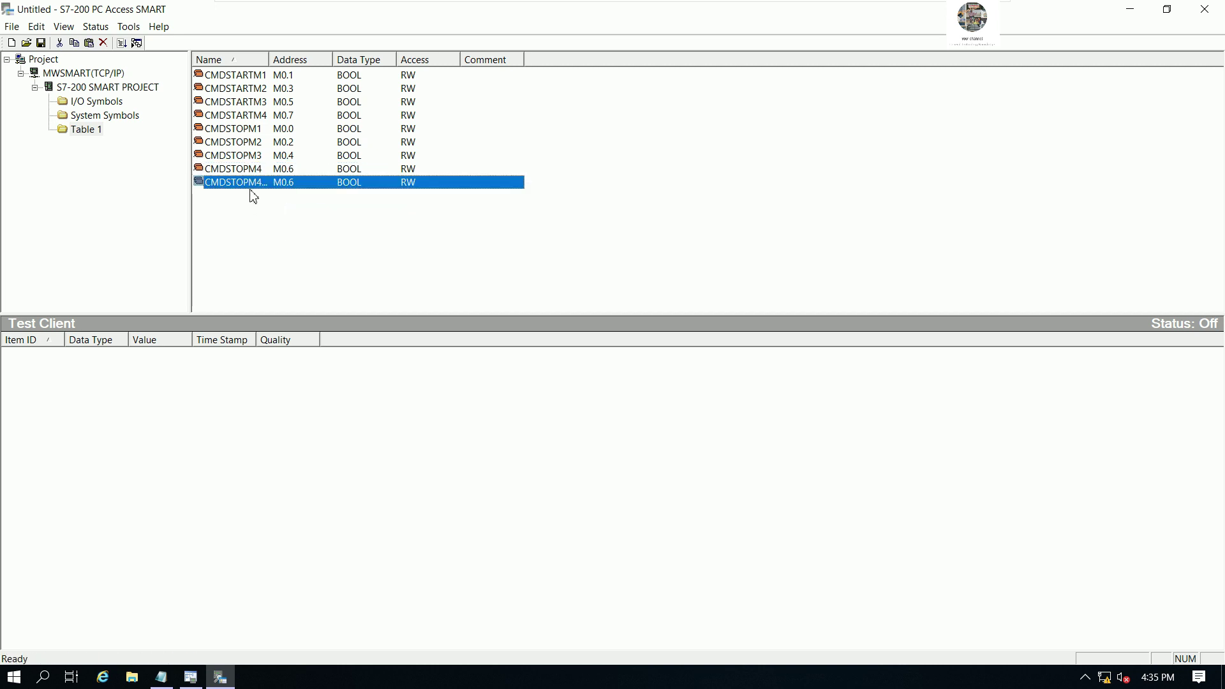
# Step: Fit the Name column to its contents and rename the CMDSTOPM4 copy as MOTOR1STATUS
pyautogui.doubleClick(270, 63)
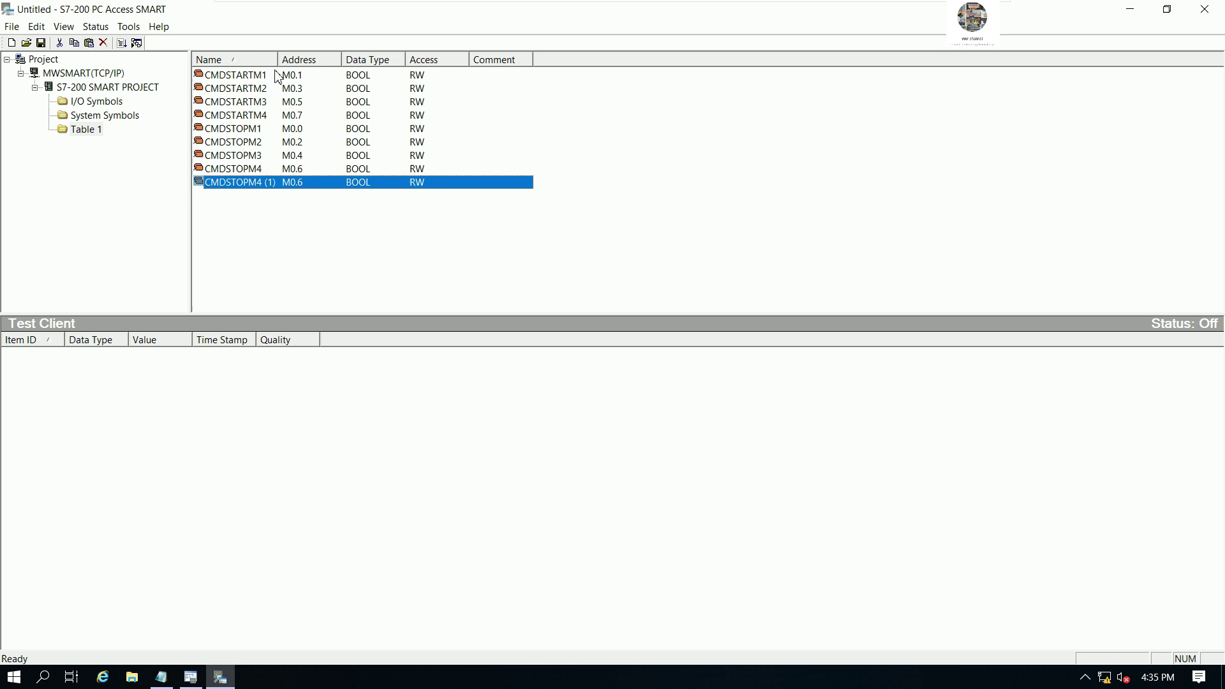
pyautogui.rightClick(261, 182)
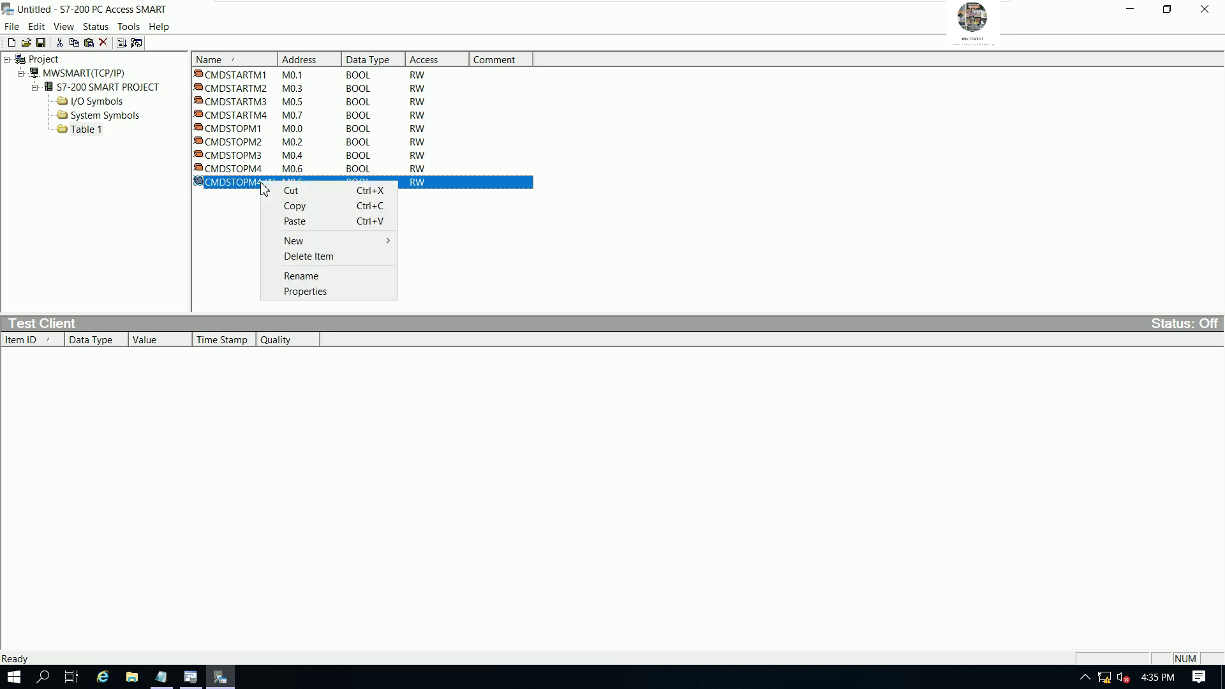
pyautogui.click(316, 278)
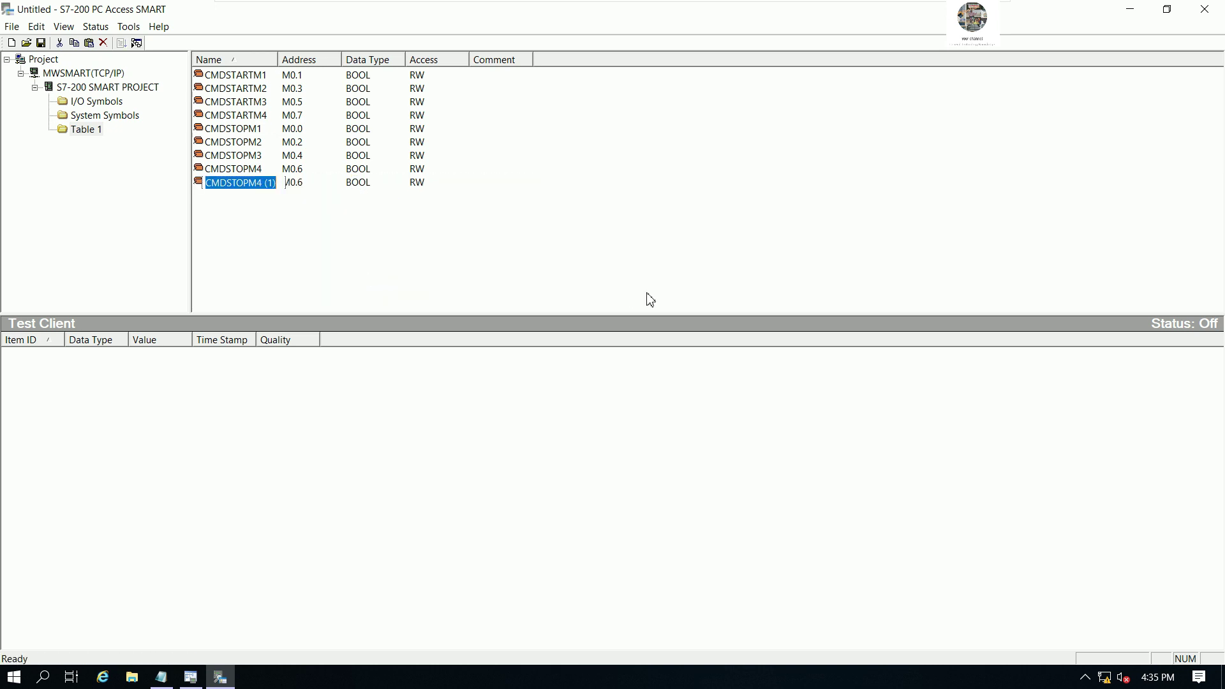
pyautogui.write('mo')
pyautogui.press('BackSpace')
pyautogui.press('BackSpace')
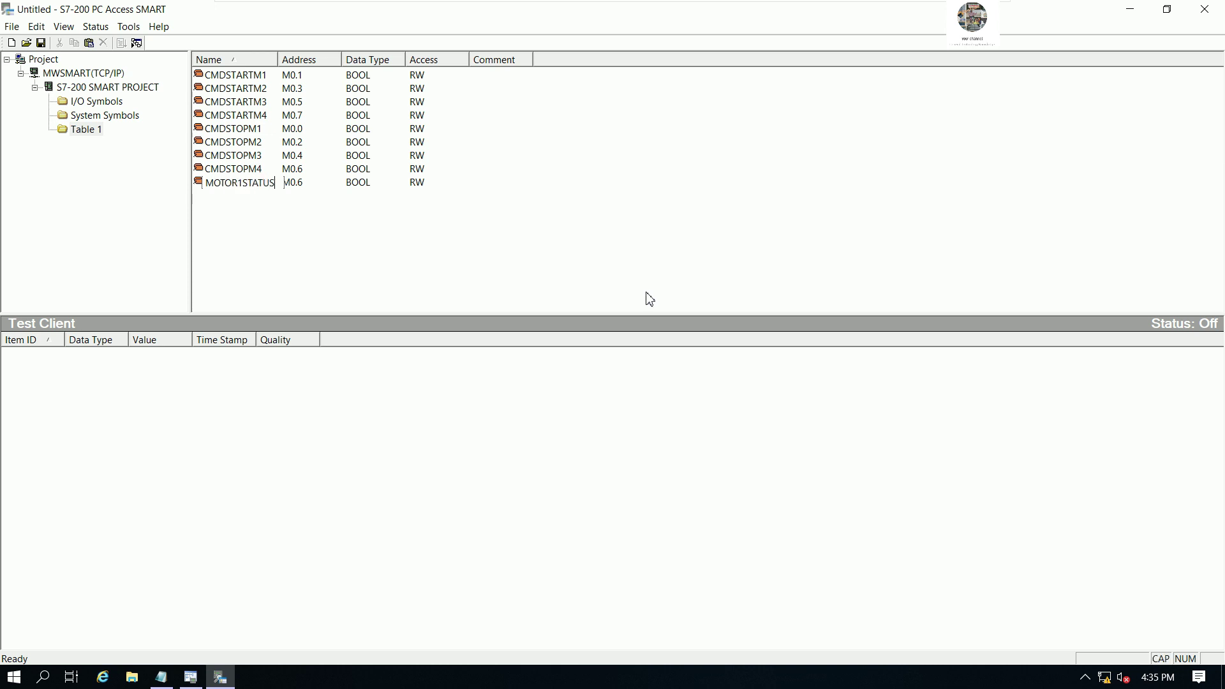
pyautogui.press('Return')
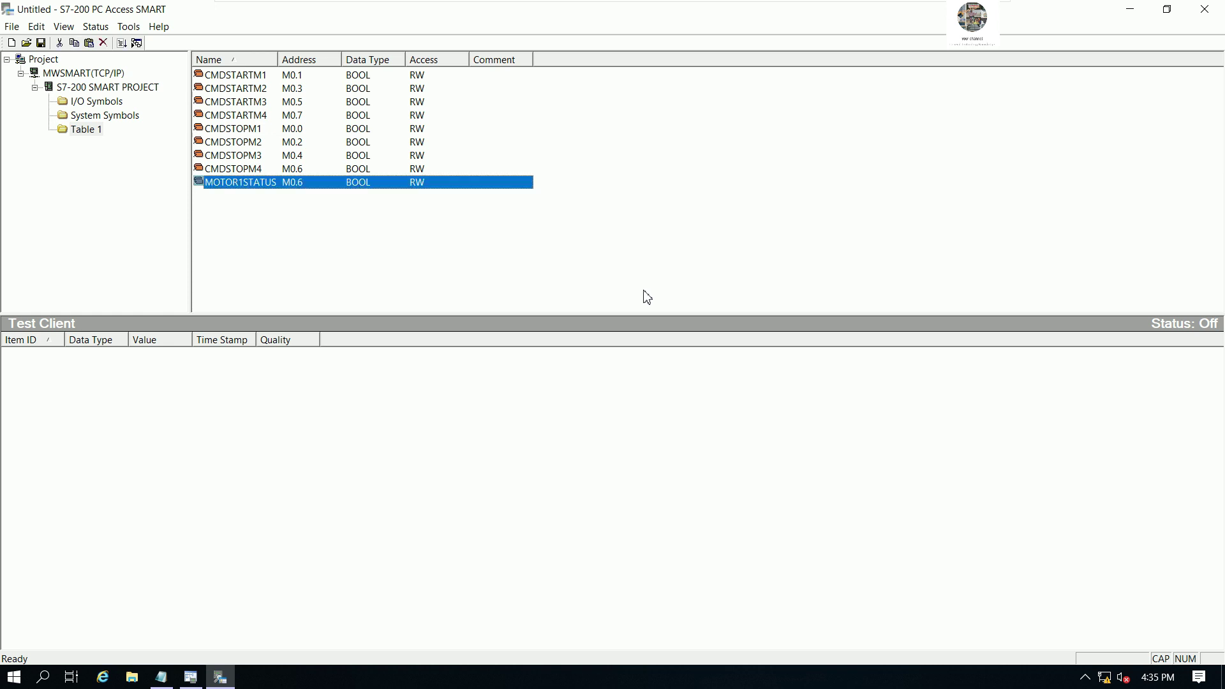
# Step: Set the MOTOR1STATUS item's address to Q0.0, checking CPU_Output0's address in network 1 of the STEP 7-Micro/WIN SMART program
pyautogui.rightClick(267, 189)
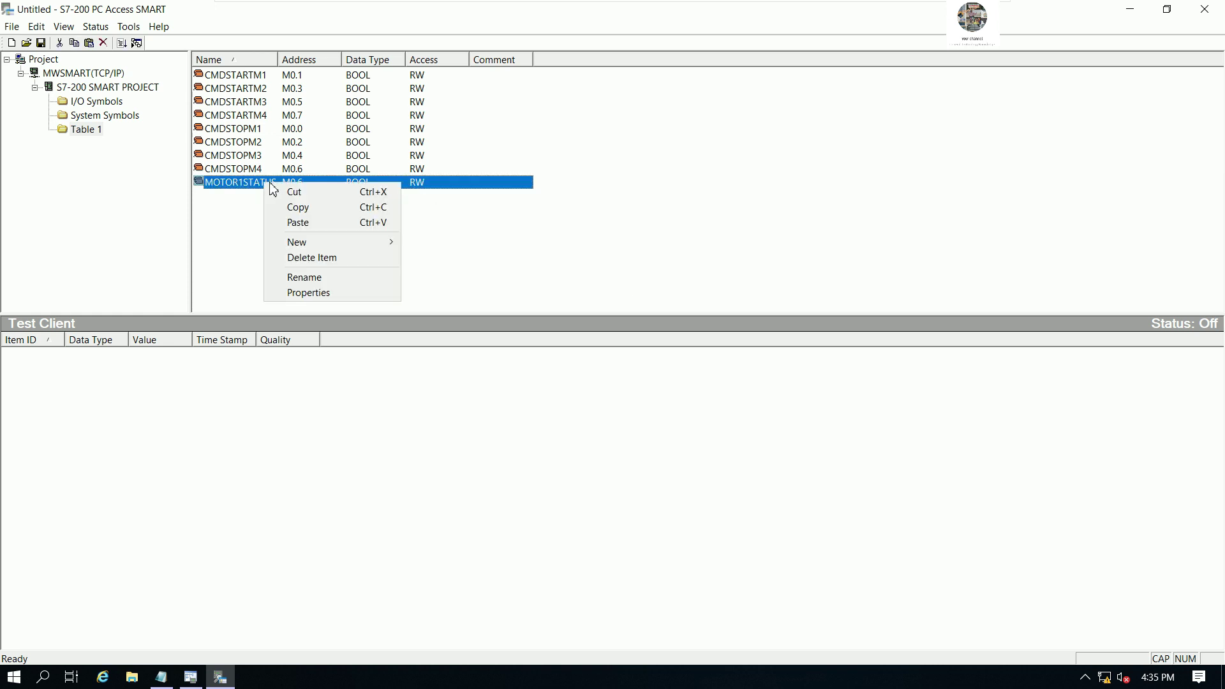
pyautogui.click(318, 293)
pyautogui.doubleClick(561, 288)
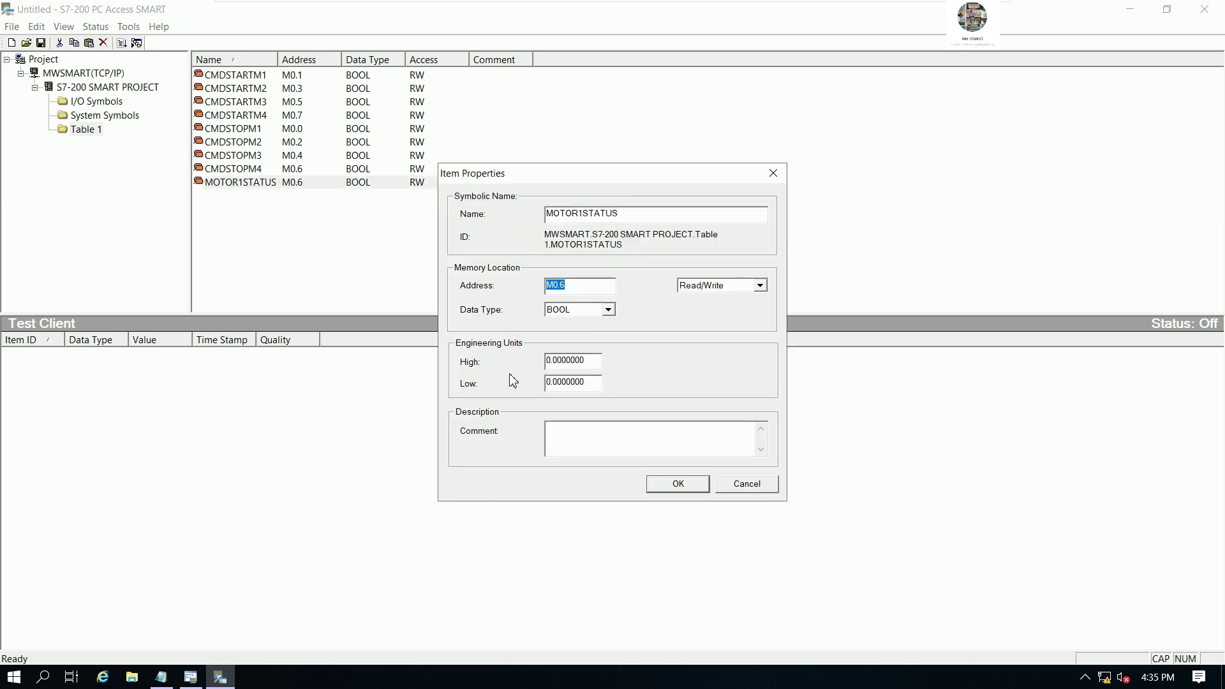
pyautogui.write('Q')
pyautogui.click(190, 676)
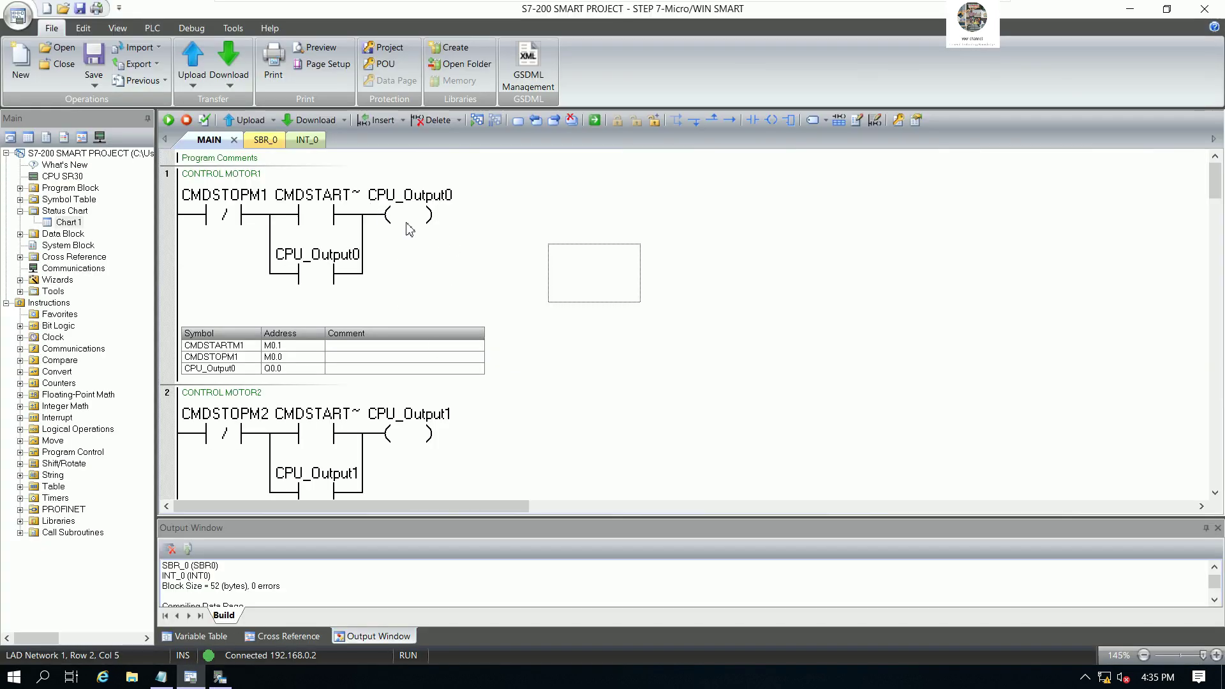
pyautogui.click(285, 368)
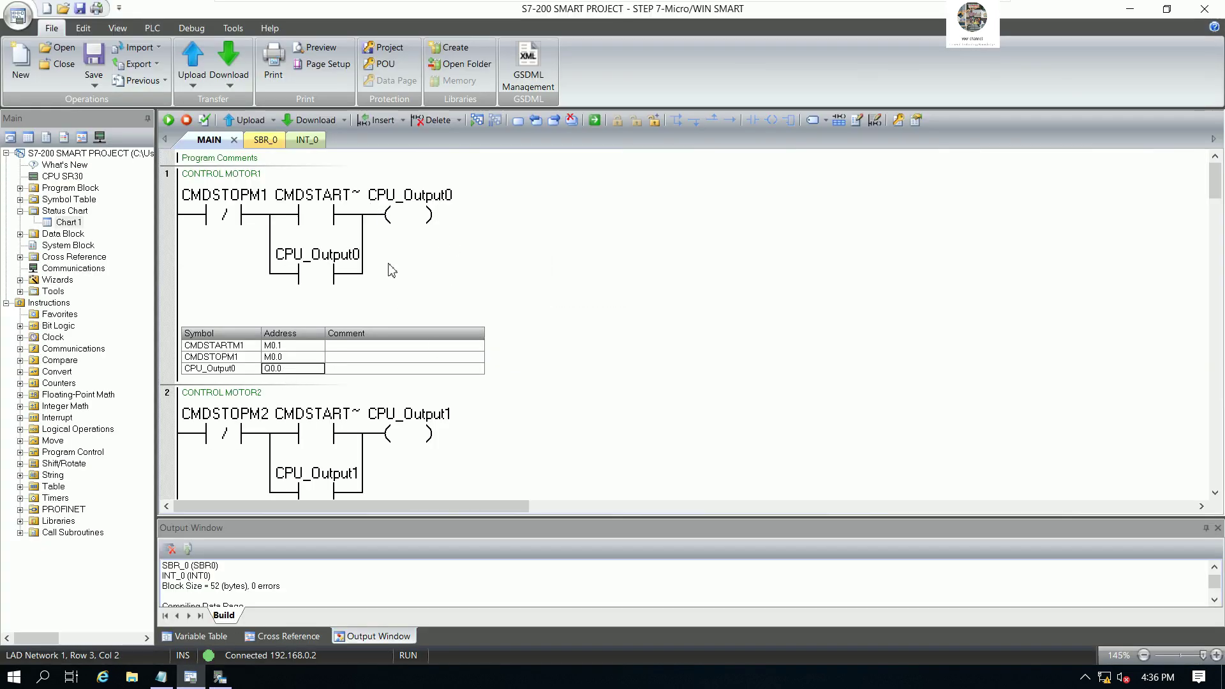
pyautogui.click(218, 677)
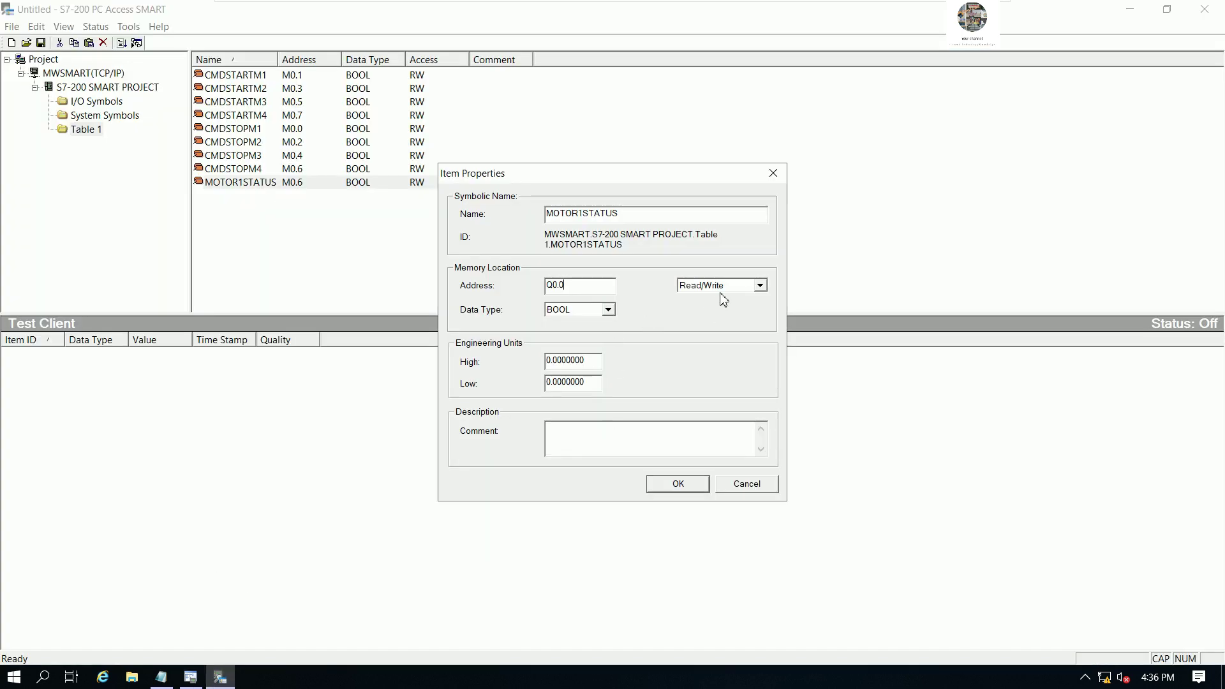
pyautogui.click(678, 483)
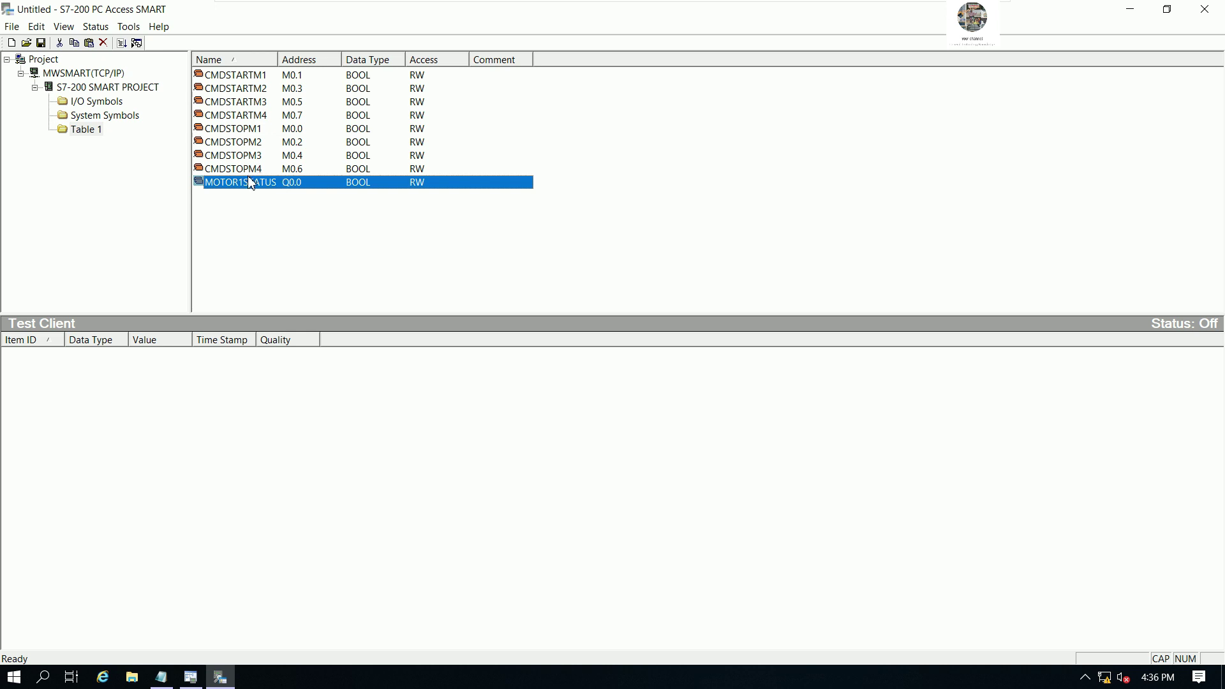
# Step: Duplicate the MOTOR1STATUS item within Table 1
pyautogui.rightClick(251, 190)
pyautogui.click(255, 205)
pyautogui.rightClick(239, 207)
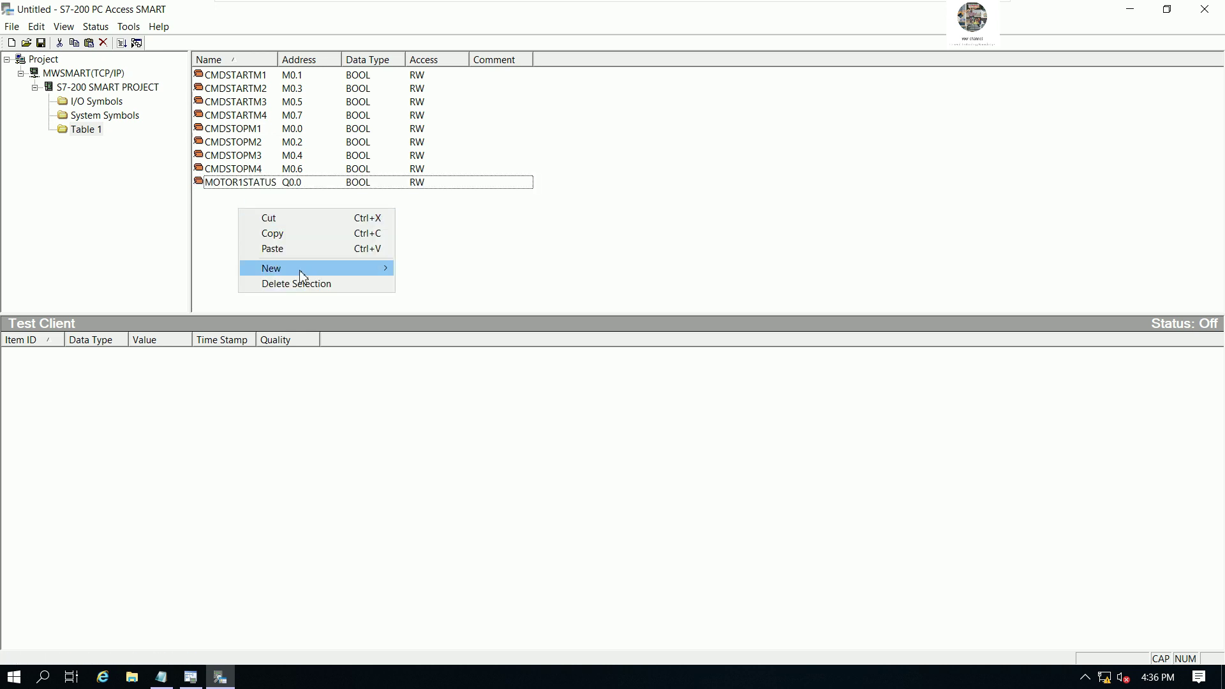
pyautogui.click(285, 250)
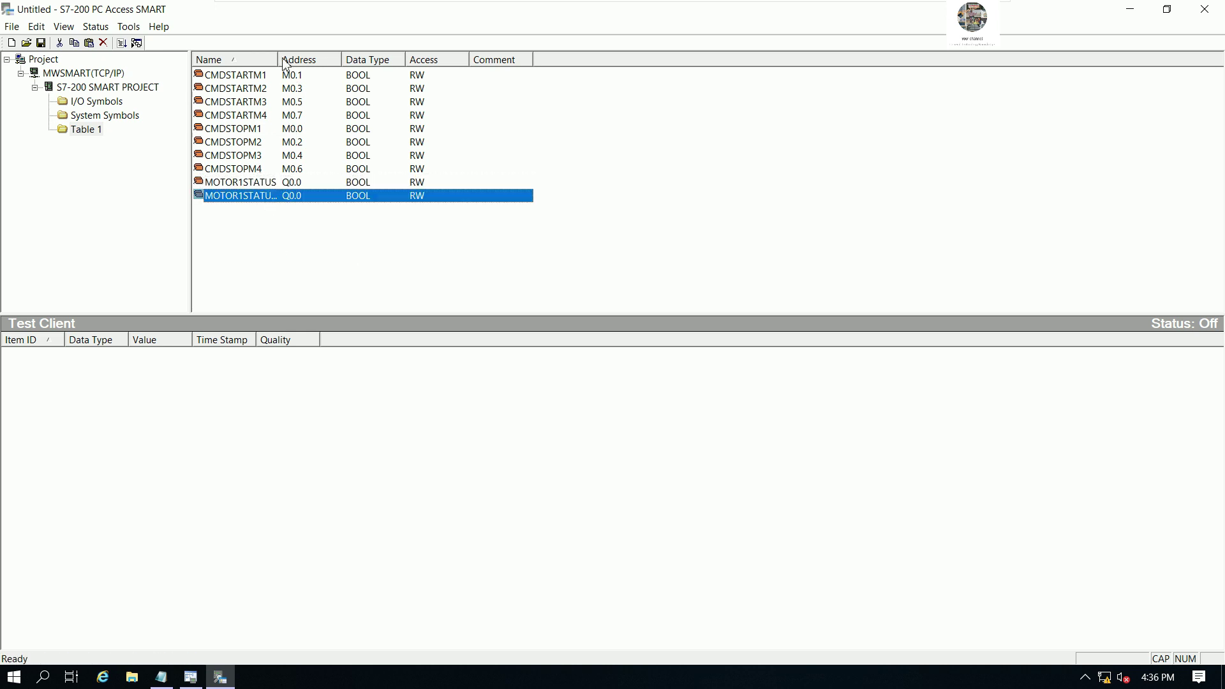
# Step: Widen the Name column and rename the MOTOR1STATUS copy as MOTOR2STATUS
pyautogui.moveTo(278, 60); pyautogui.dragTo(357, 84)
pyautogui.rightClick(271, 194)
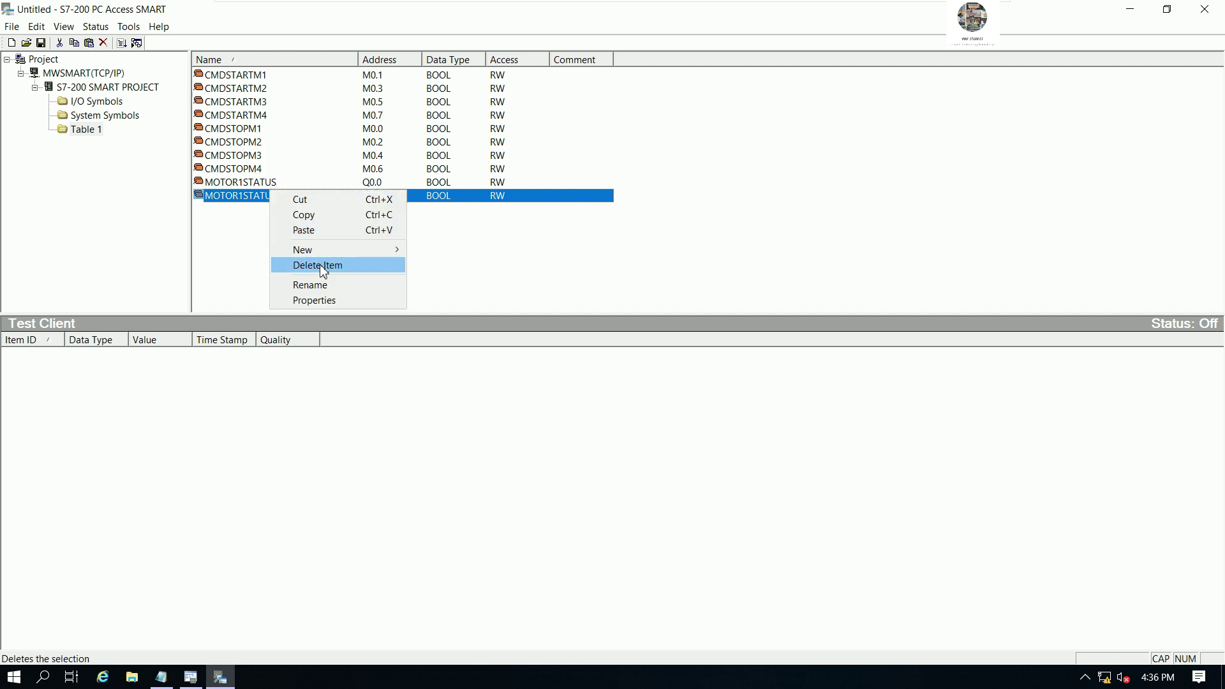
pyautogui.click(327, 281)
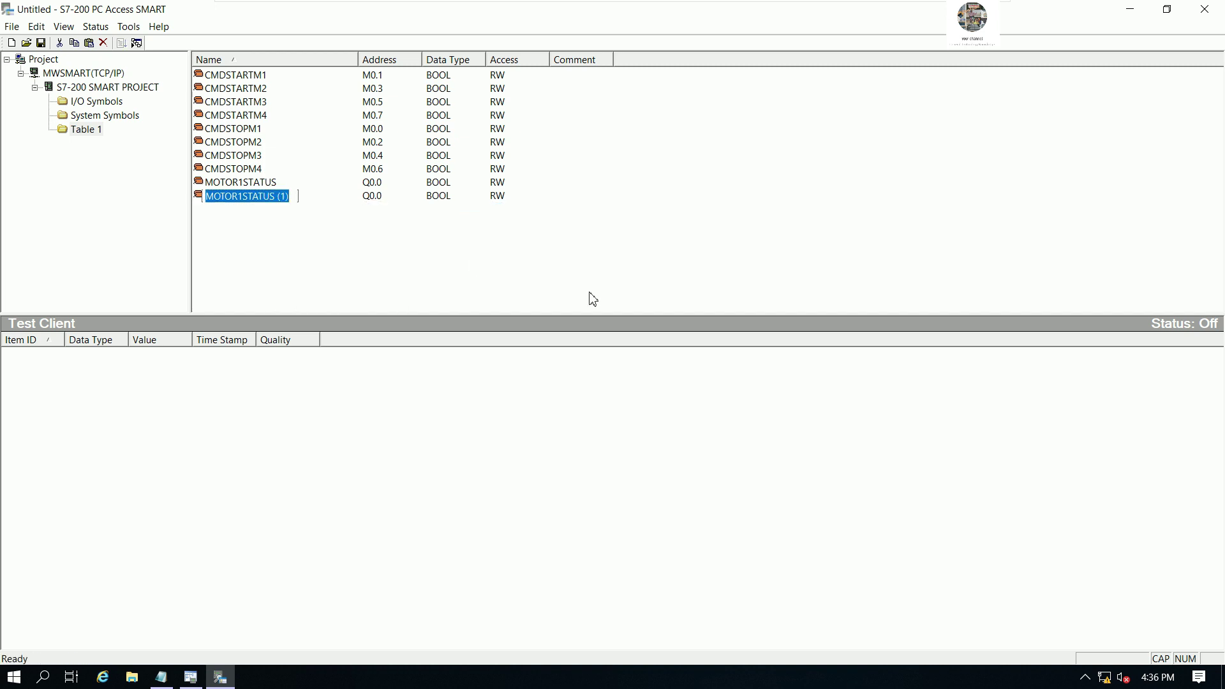
pyautogui.press('End')
pyautogui.press('BackSpace')
pyautogui.press('BackSpace')
pyautogui.press('BackSpace')
pyautogui.press('BackSpace')
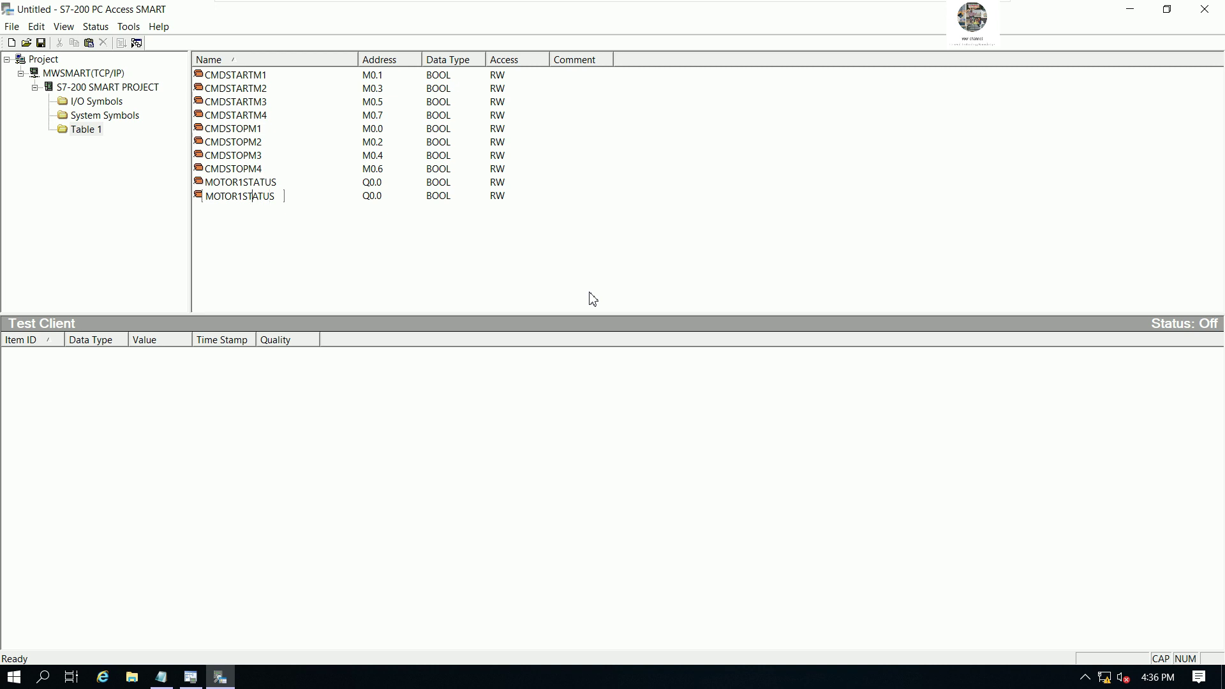
pyautogui.press('BackSpace')
pyautogui.write('2')
pyautogui.press('Return')
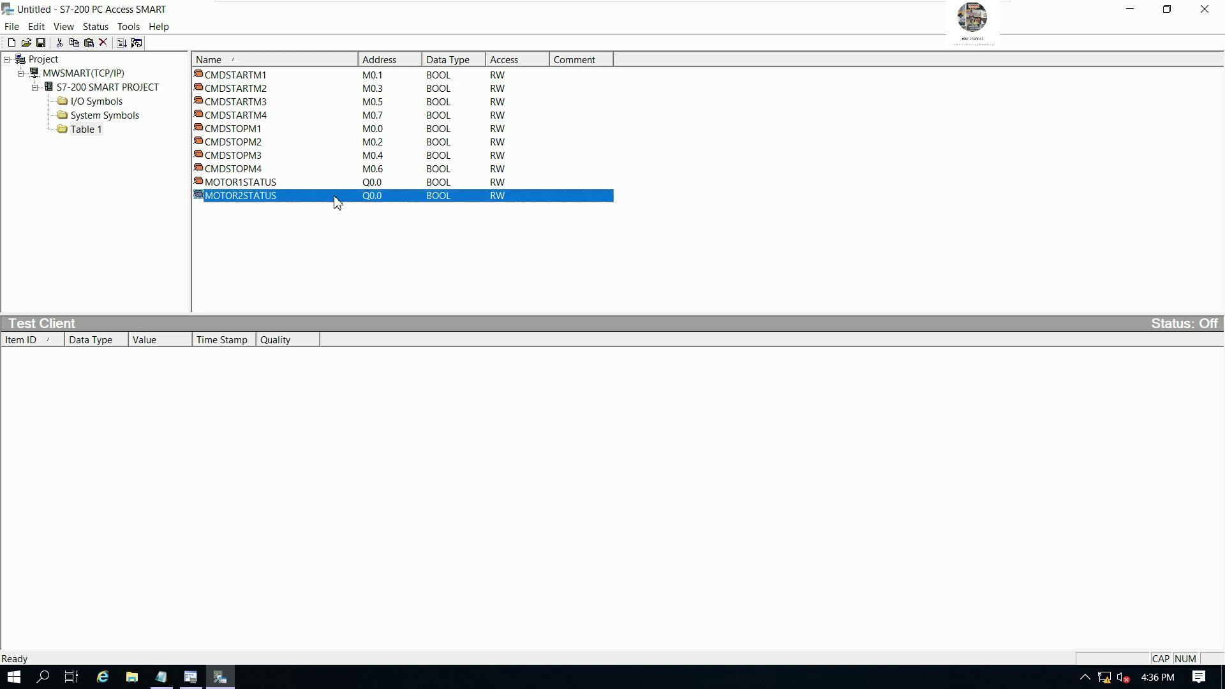
# Step: Set the MOTOR2STATUS item's address to Q0.1
pyautogui.doubleClick(336, 198)
pyautogui.click(585, 287)
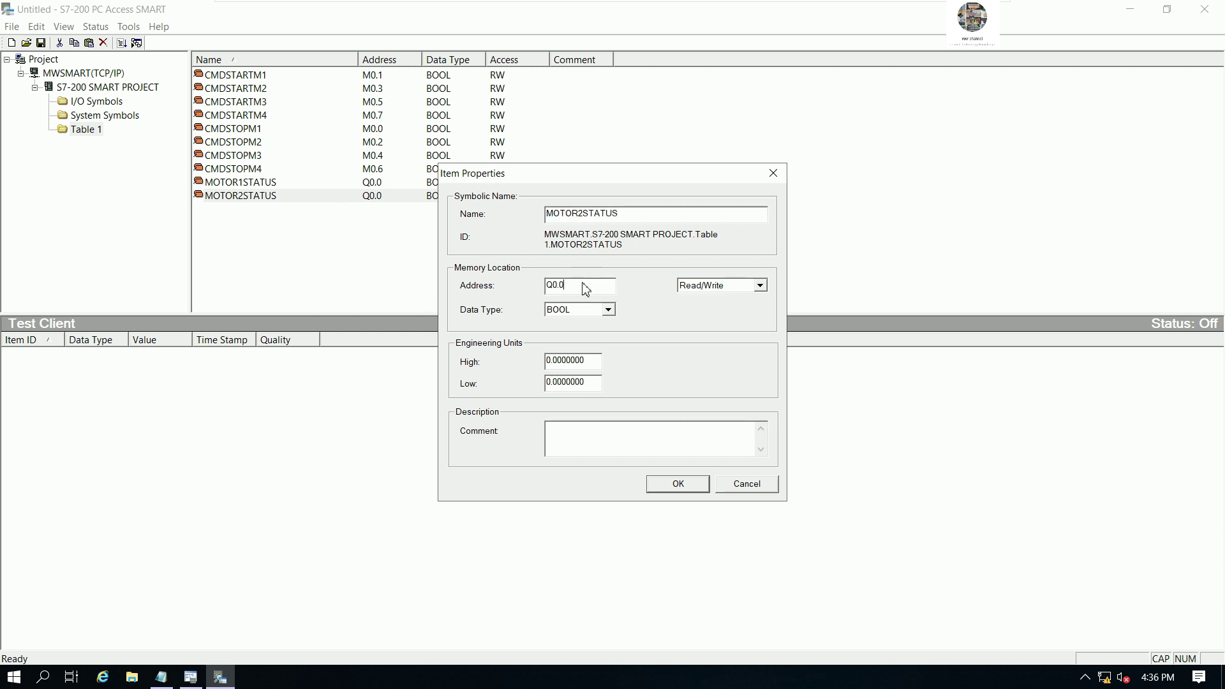
pyautogui.click(665, 484)
# Step: Duplicate the MOTOR2STATUS item within Table 1
pyautogui.rightClick(250, 204)
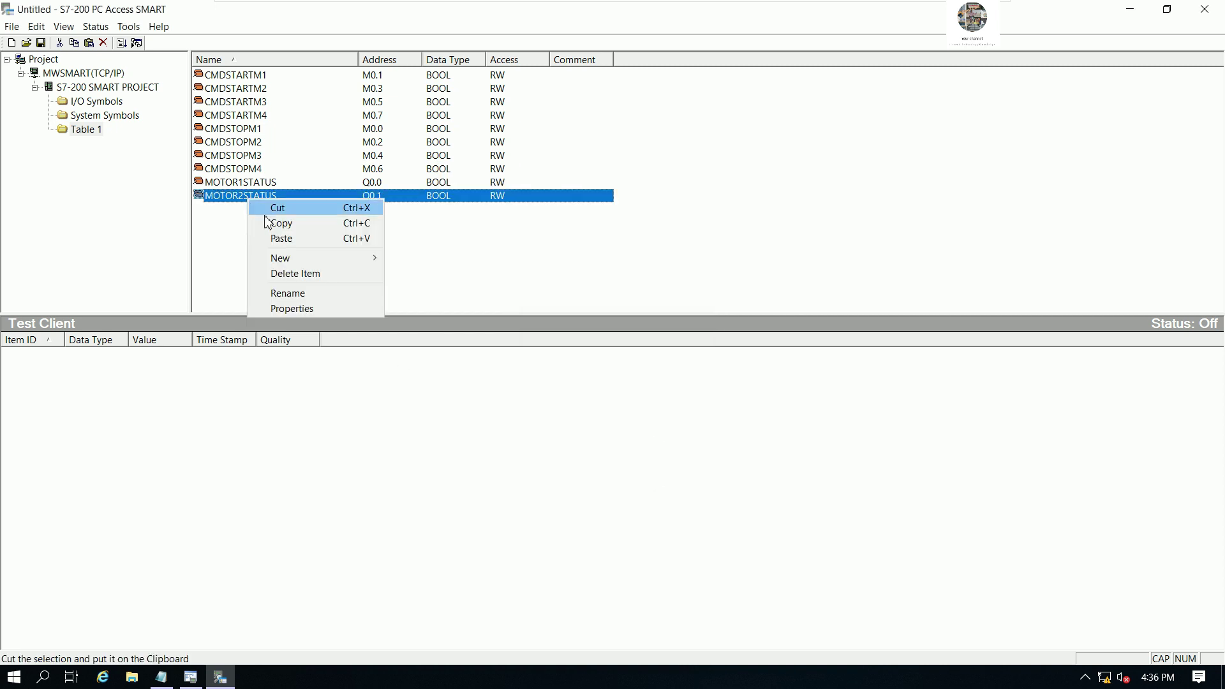
pyautogui.click(276, 223)
pyautogui.rightClick(249, 209)
pyautogui.click(284, 251)
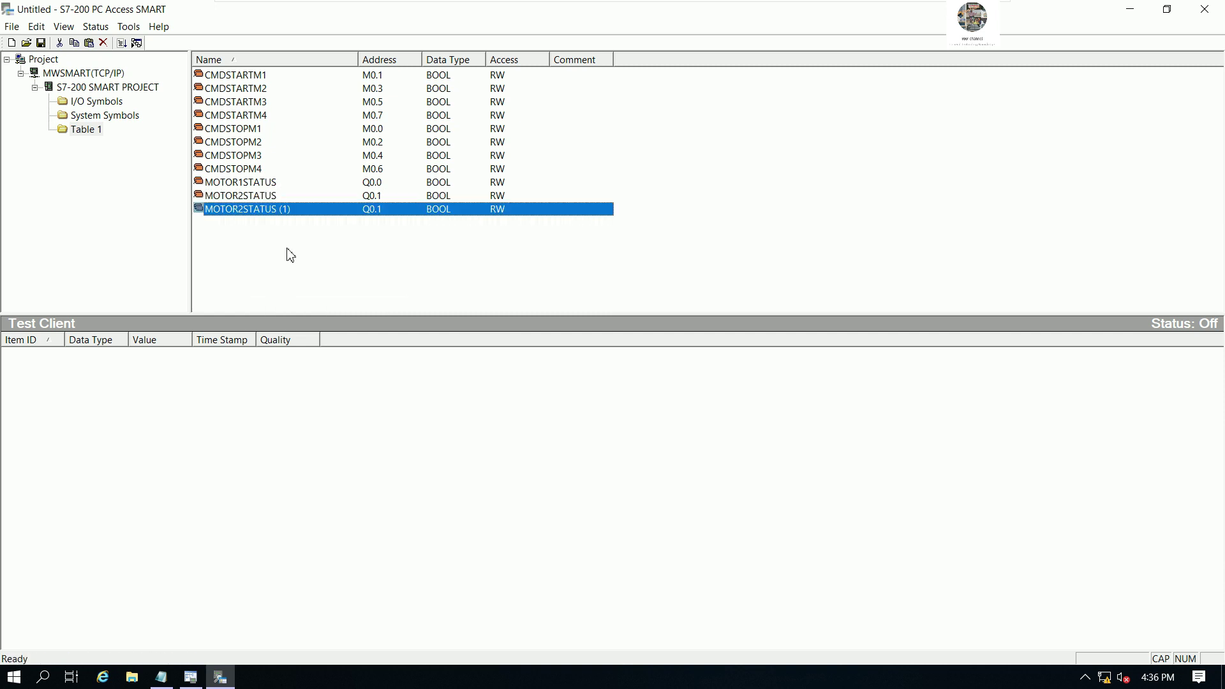
# Step: Rename the MOTOR2STATUS copy as MOTOR3STATUS
pyautogui.rightClick(288, 211)
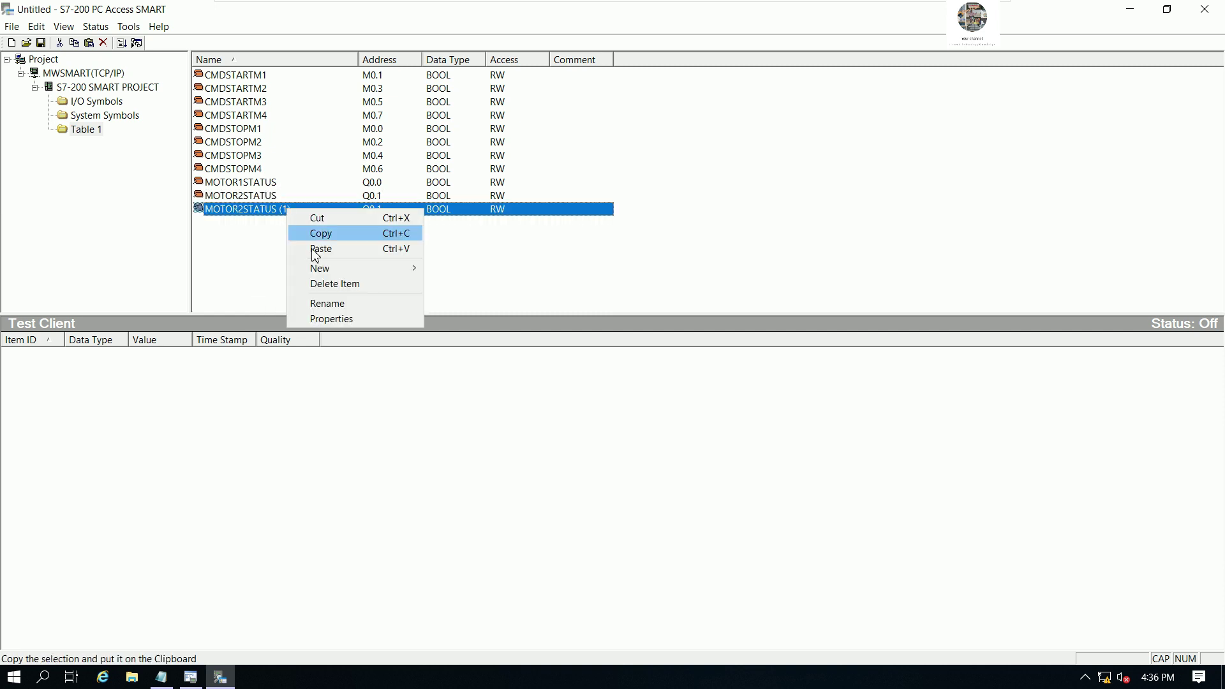
pyautogui.click(342, 296)
pyautogui.press('End')
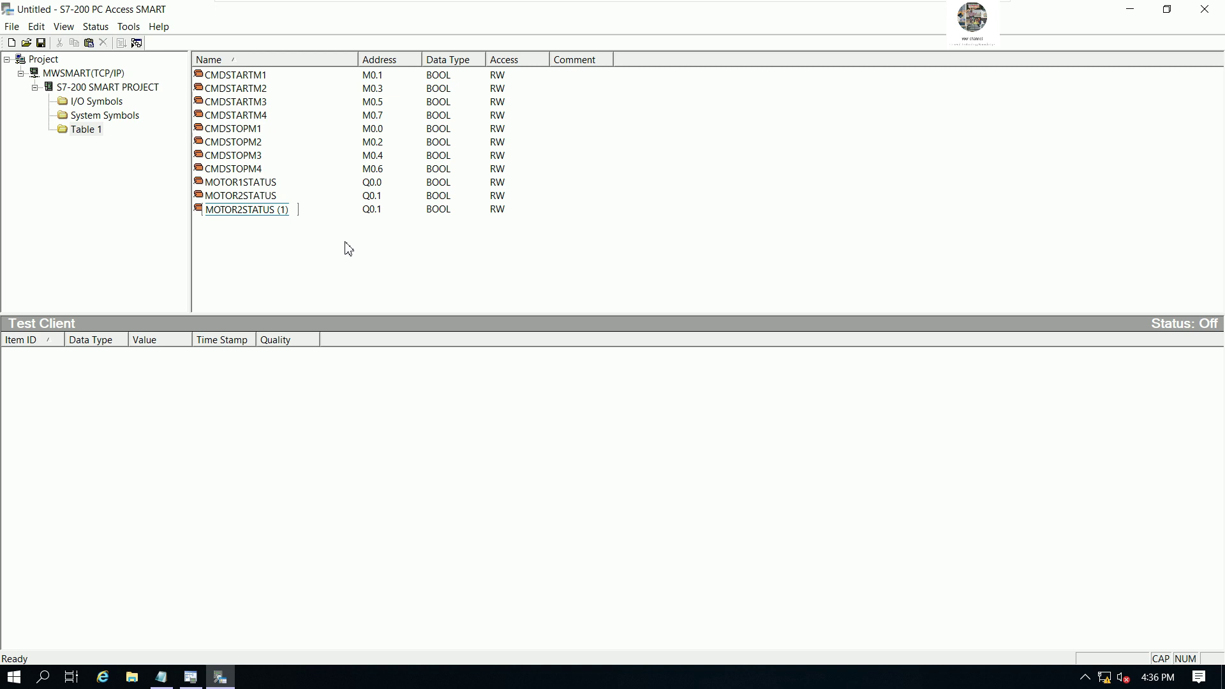
pyautogui.press('BackSpace')
pyautogui.press('BackSpace')
pyautogui.press('BackSpace')
pyautogui.press('BackSpace')
pyautogui.write('3')
pyautogui.press('Return')
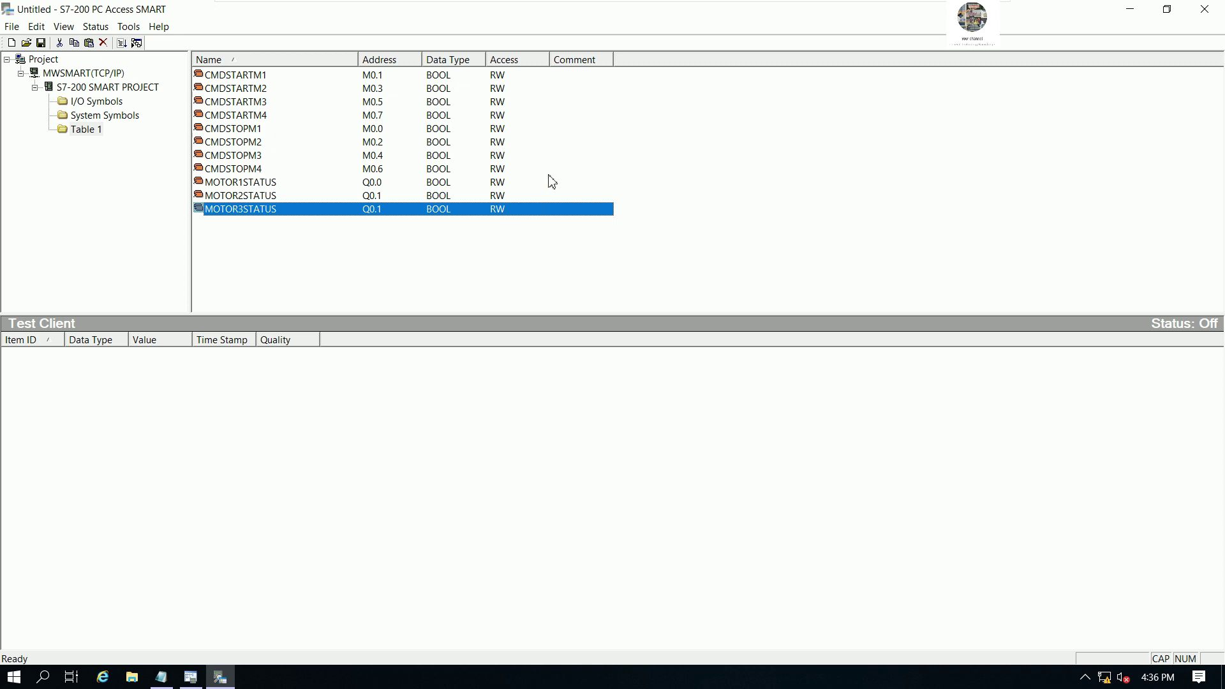
# Step: Duplicate the MOTOR3STATUS item within Table 1
pyautogui.rightClick(279, 208)
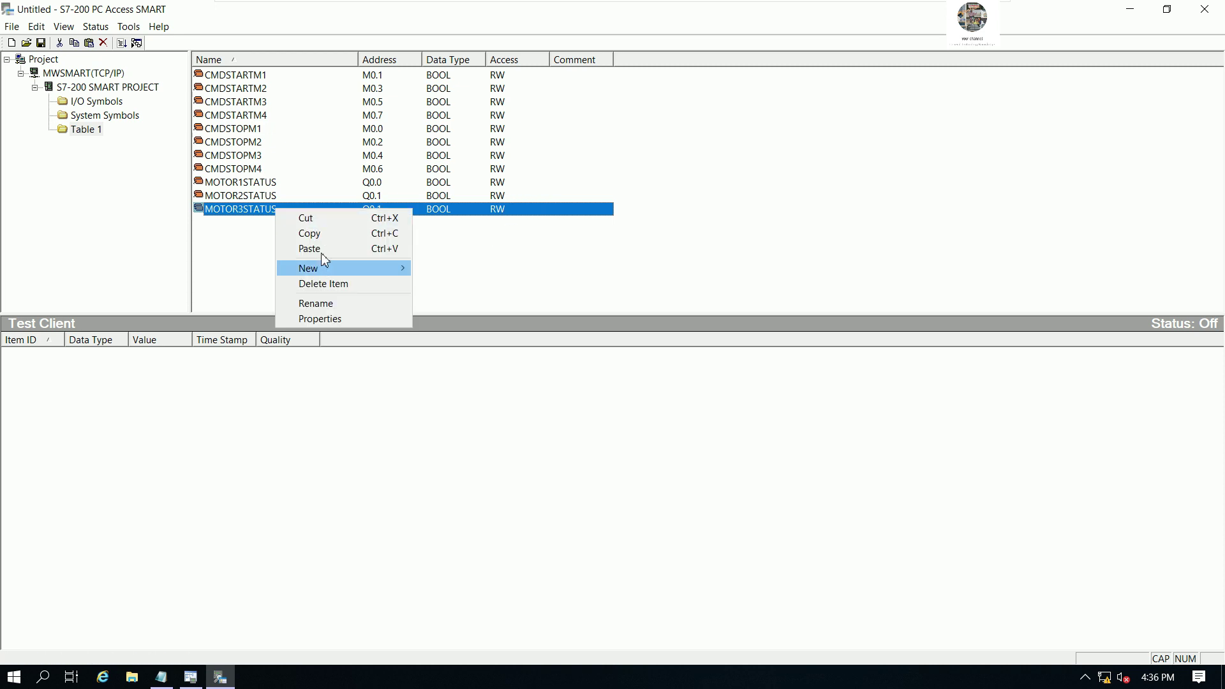
pyautogui.rightClick(280, 243)
pyautogui.click(306, 281)
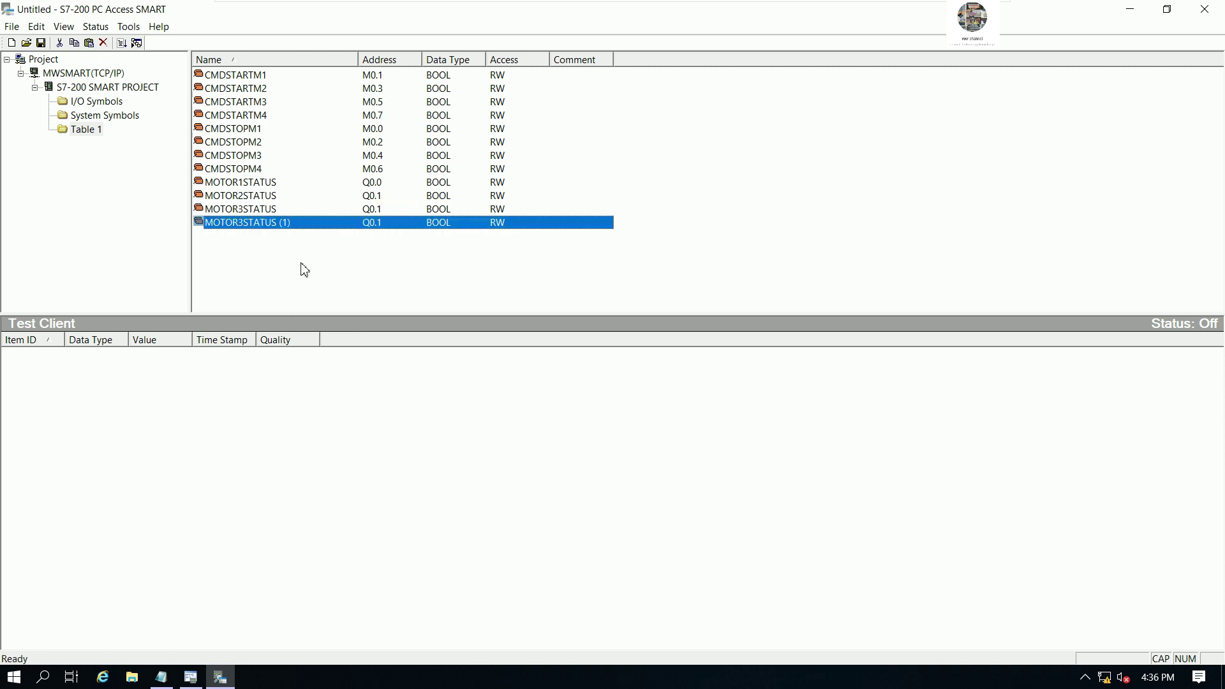
# Step: Rename the MOTOR3STATUS copy as MOTOR4STATUS
pyautogui.rightClick(286, 231)
pyautogui.click(331, 317)
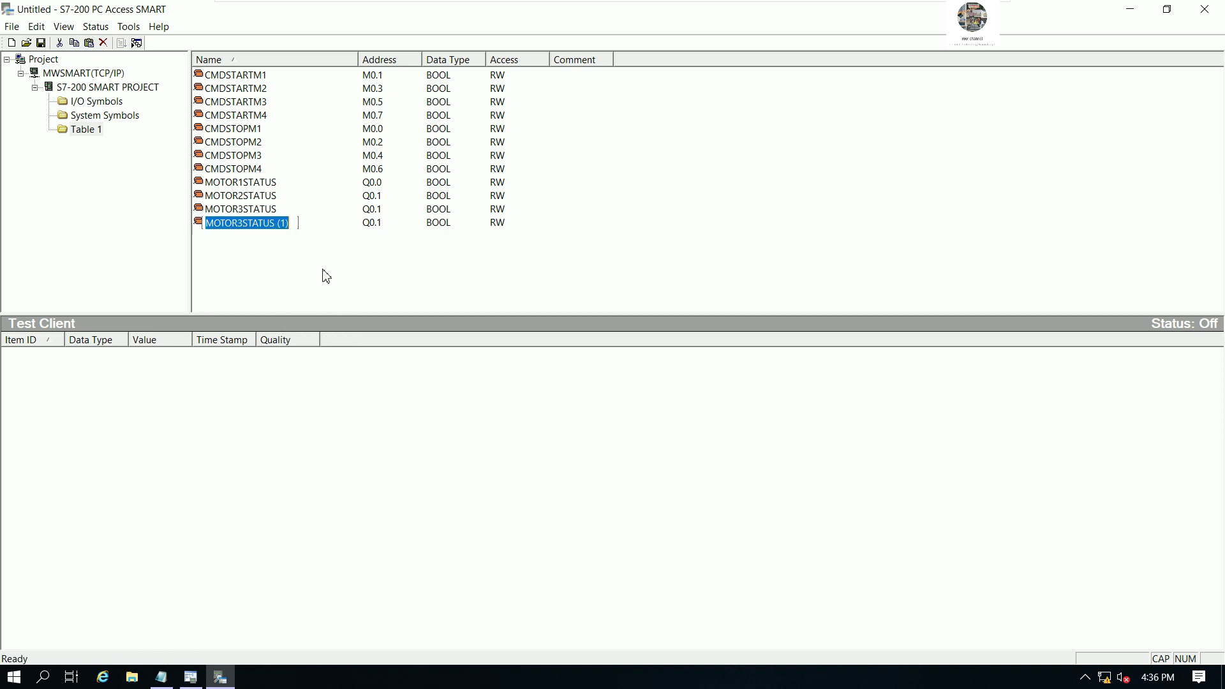
pyautogui.press('End')
pyautogui.press('BackSpace')
pyautogui.press('BackSpace')
pyautogui.press('BackSpace')
pyautogui.press('BackSpace')
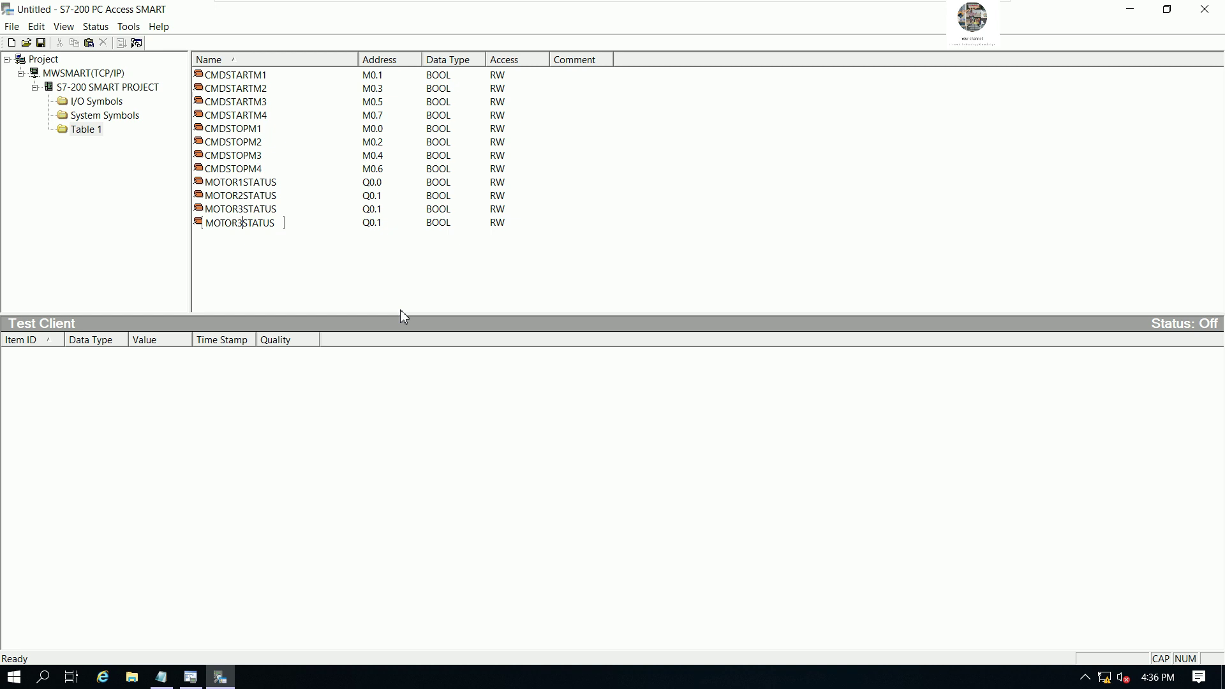
pyautogui.press('BackSpace')
pyautogui.write('4')
pyautogui.press('Return')
# Step: Set the MOTOR3STATUS item's address to Q0.2 and the MOTOR4STATUS item's address to Q0.3
pyautogui.click(369, 207)
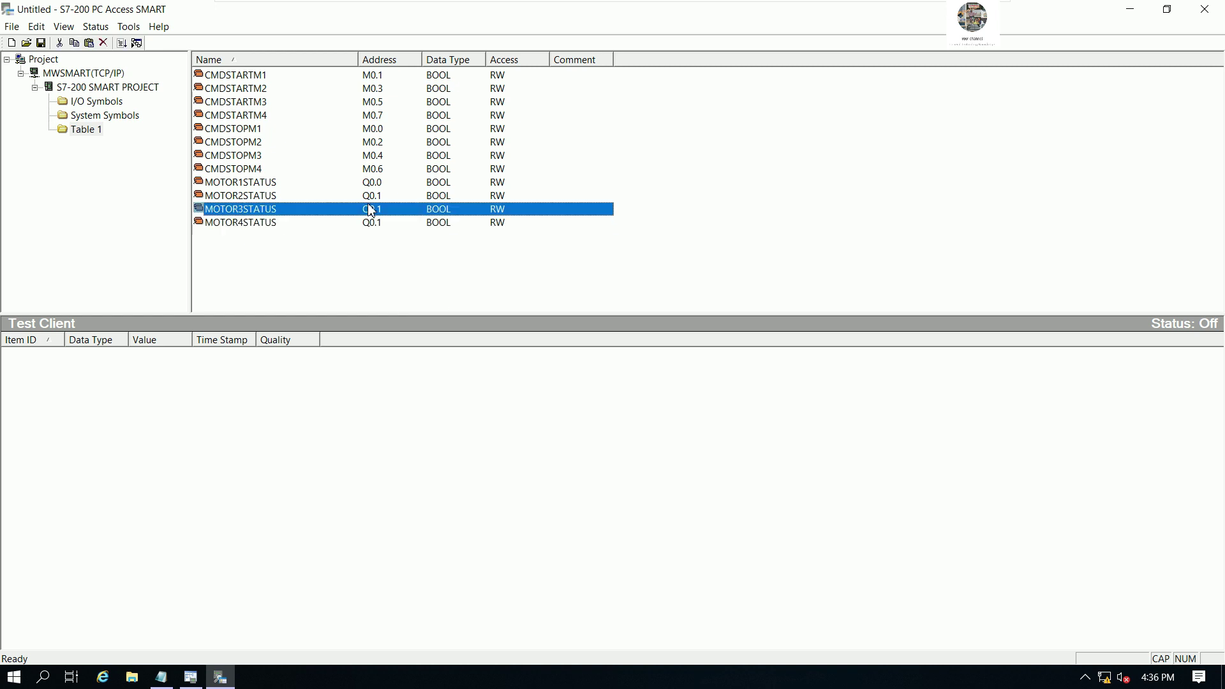
pyautogui.doubleClick(370, 210)
pyautogui.click(587, 292)
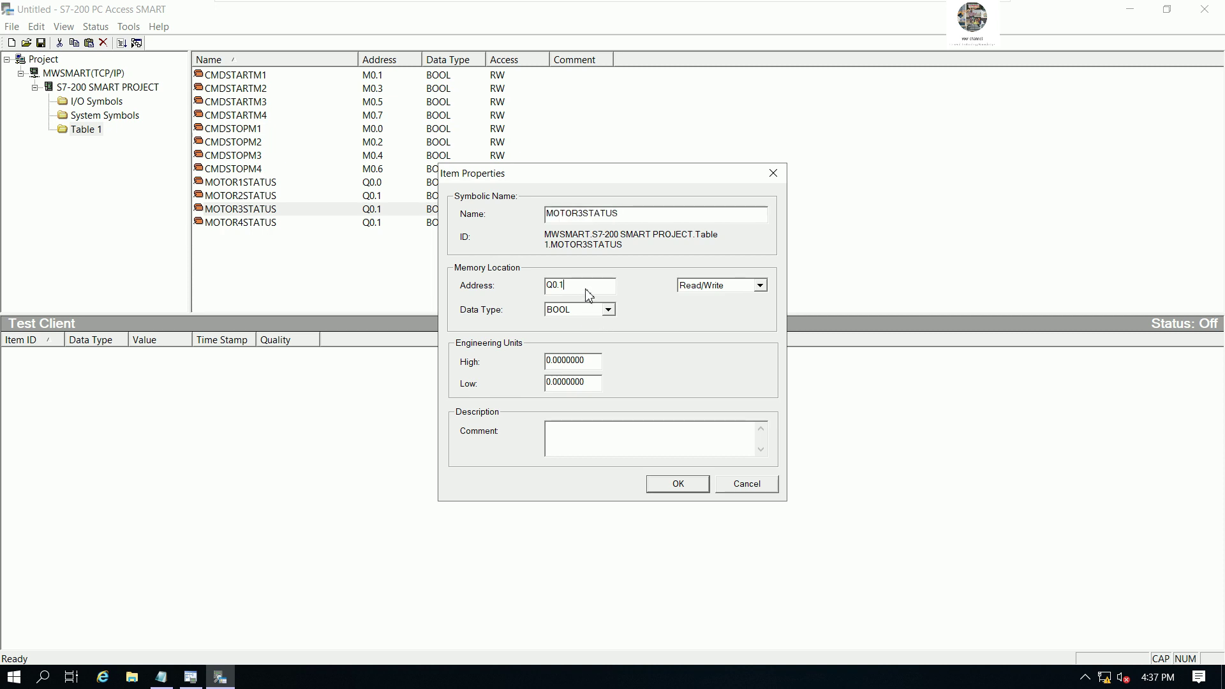
pyautogui.write('2')
pyautogui.click(678, 482)
pyautogui.doubleClick(374, 229)
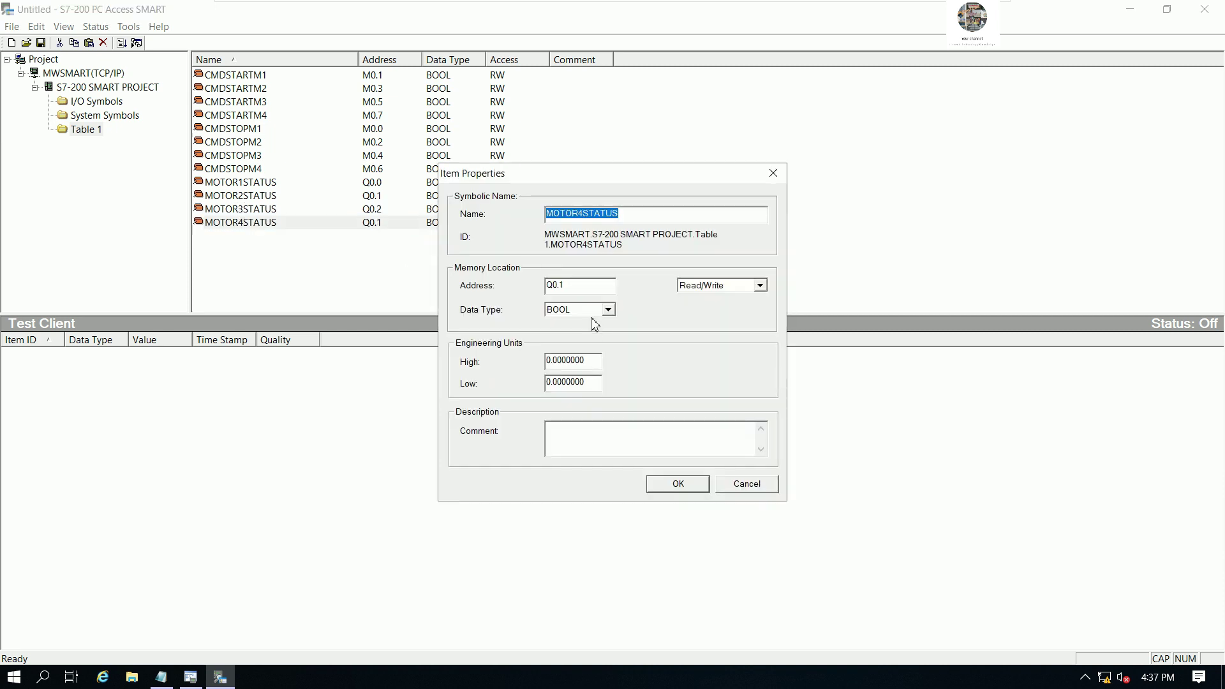
pyautogui.click(586, 293)
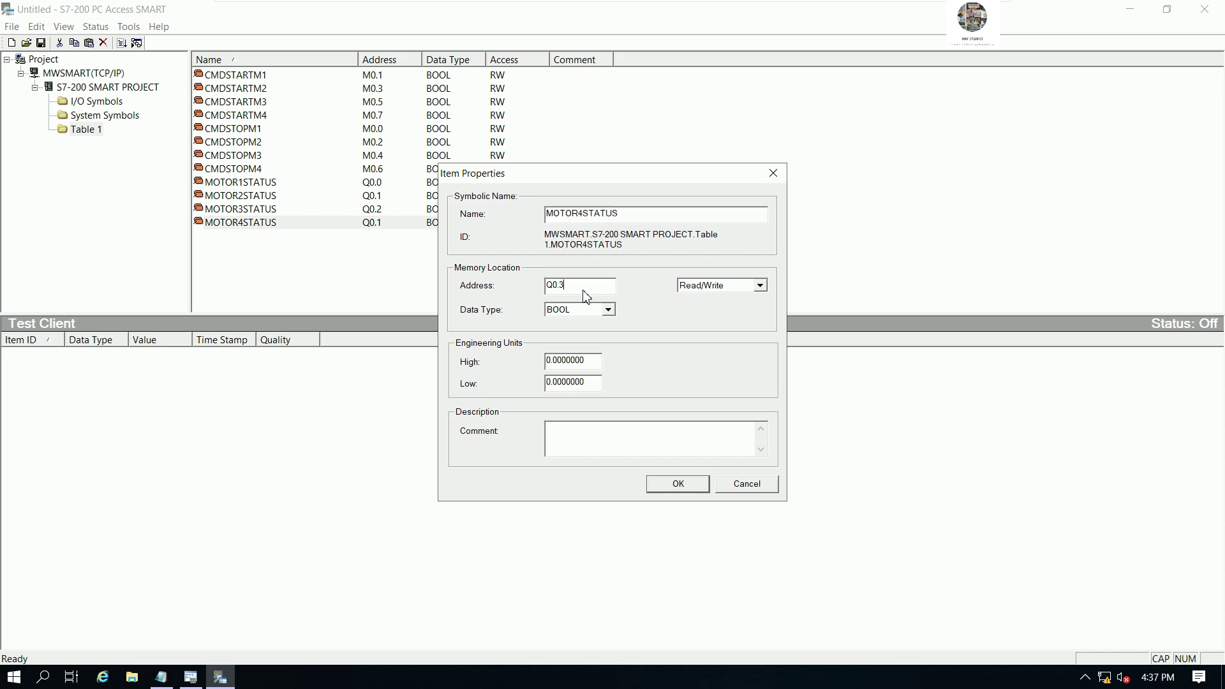
pyautogui.click(678, 483)
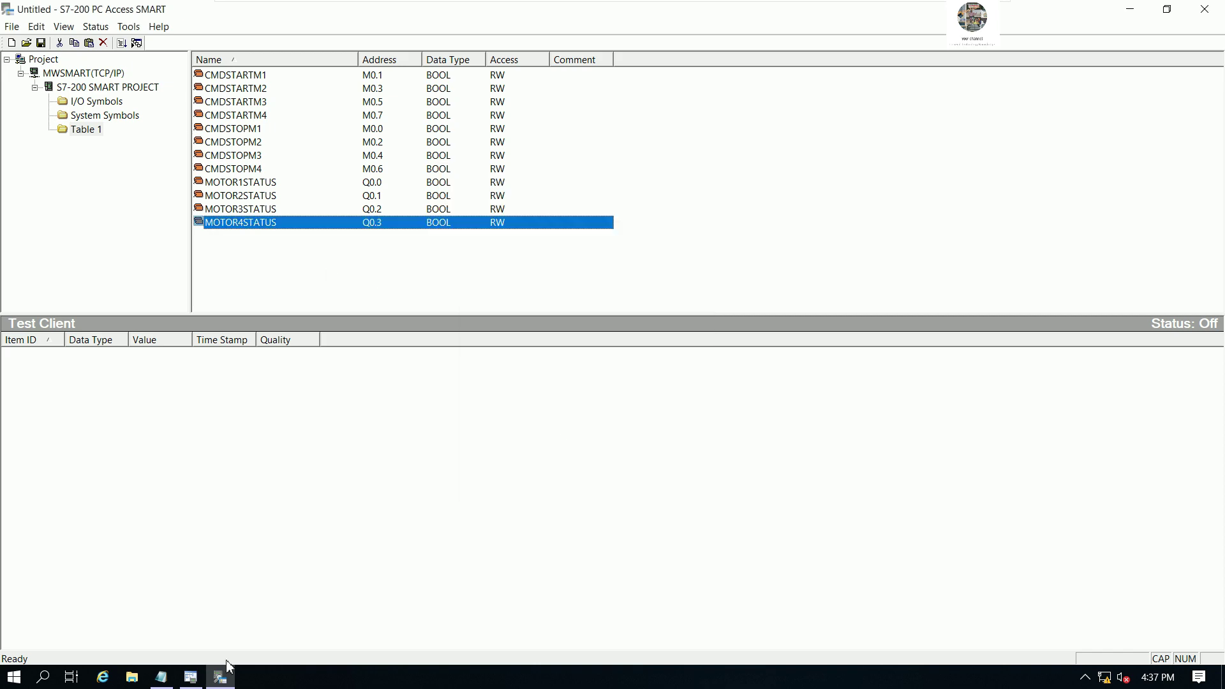
# Step: Check the motor output addresses in networks 2 to 4 of the STEP 7-Micro/WIN SMART program, then return to S7-200 PC Access SMART
pyautogui.click(191, 677)
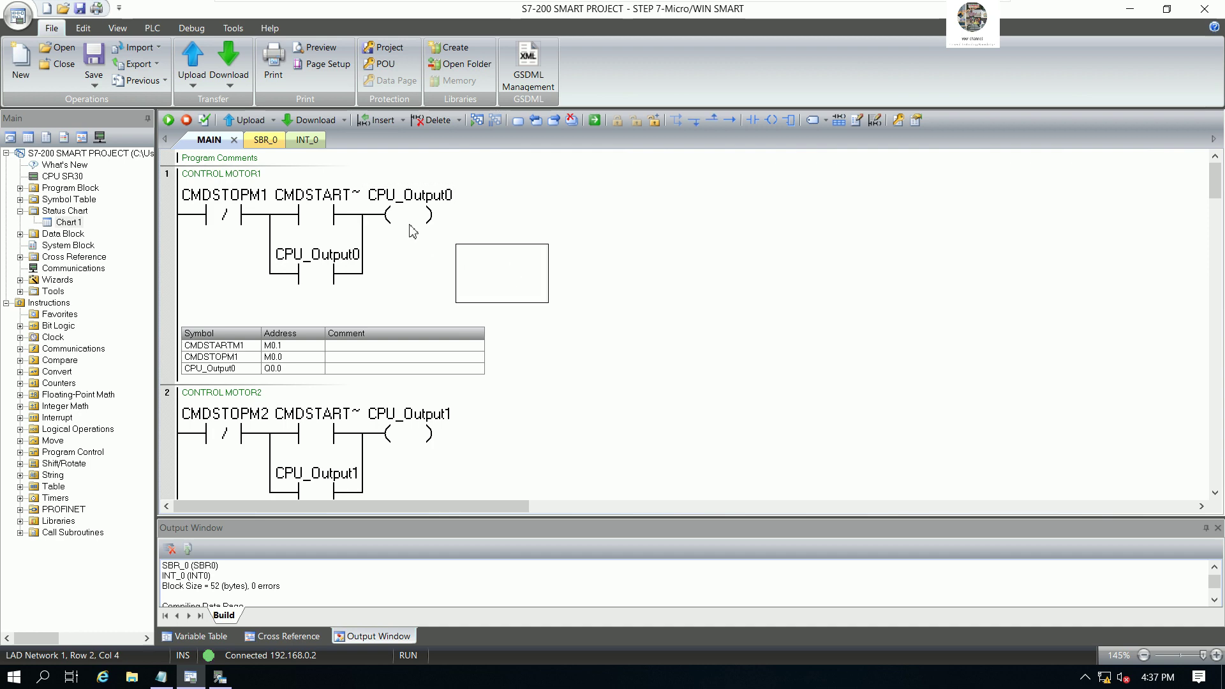
pyautogui.scroll(-3, 416, 226)
pyautogui.click(413, 359)
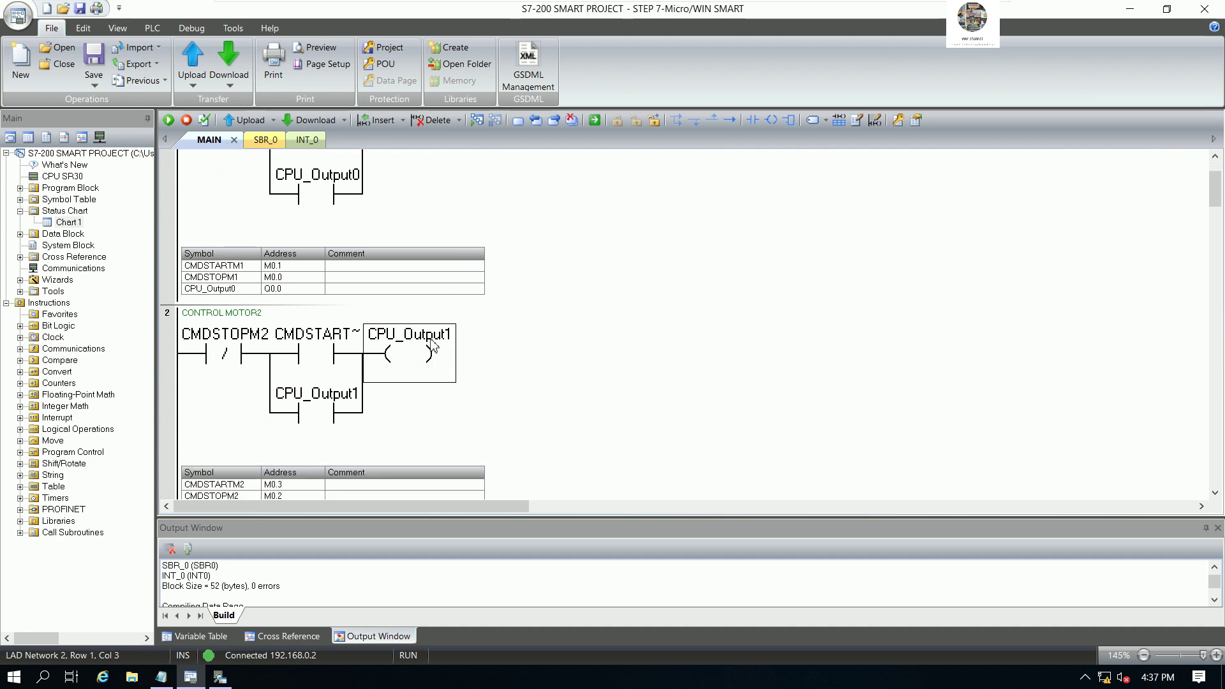
pyautogui.scroll(-6, 413, 359)
pyautogui.click(413, 399)
pyautogui.scroll(-6, 472, 373)
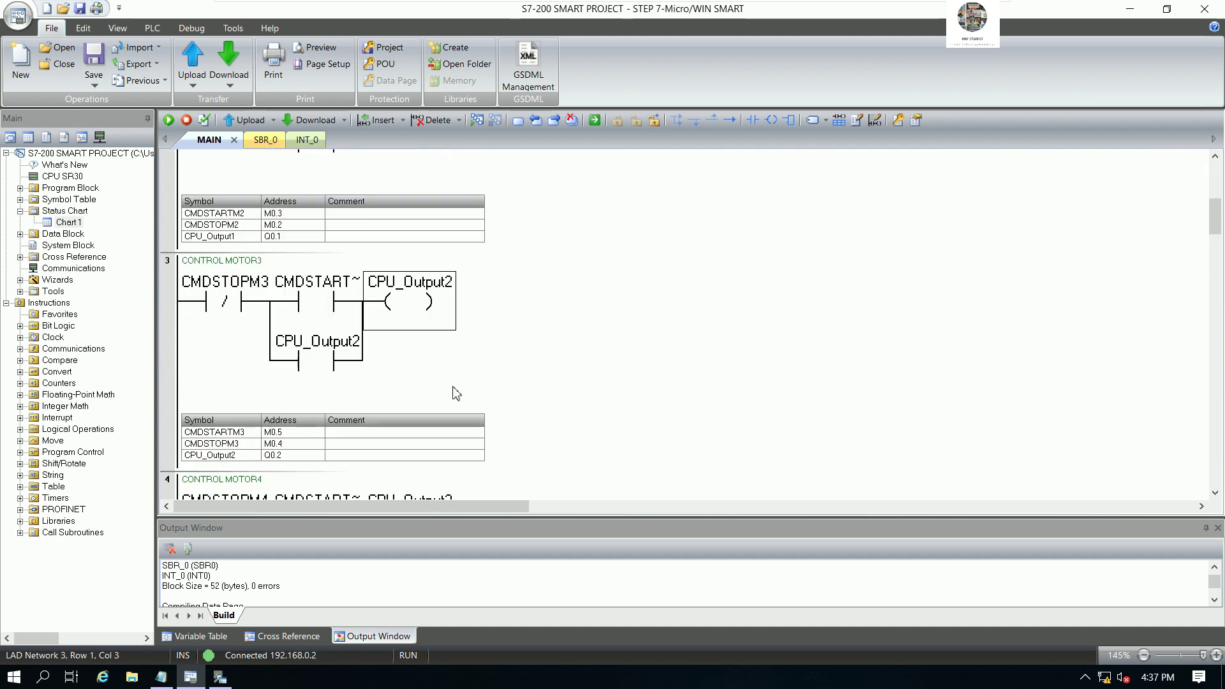
pyautogui.click(457, 409)
pyautogui.scroll(-3, 445, 387)
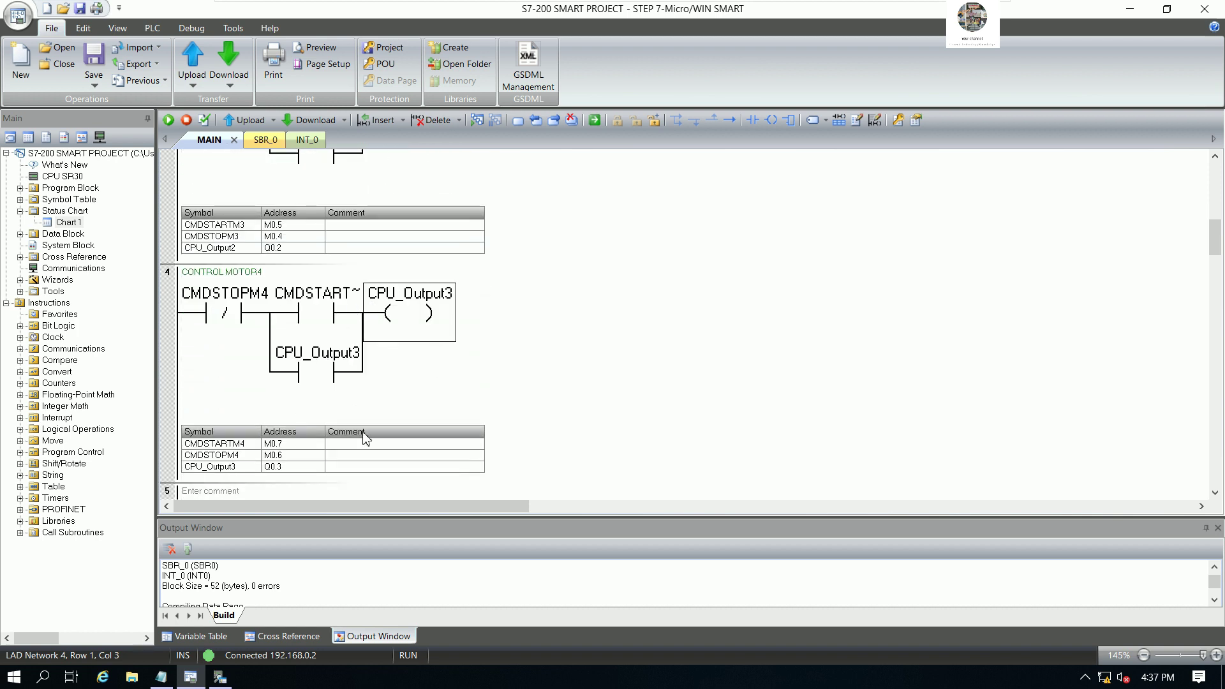
pyautogui.scroll(5, 418, 378)
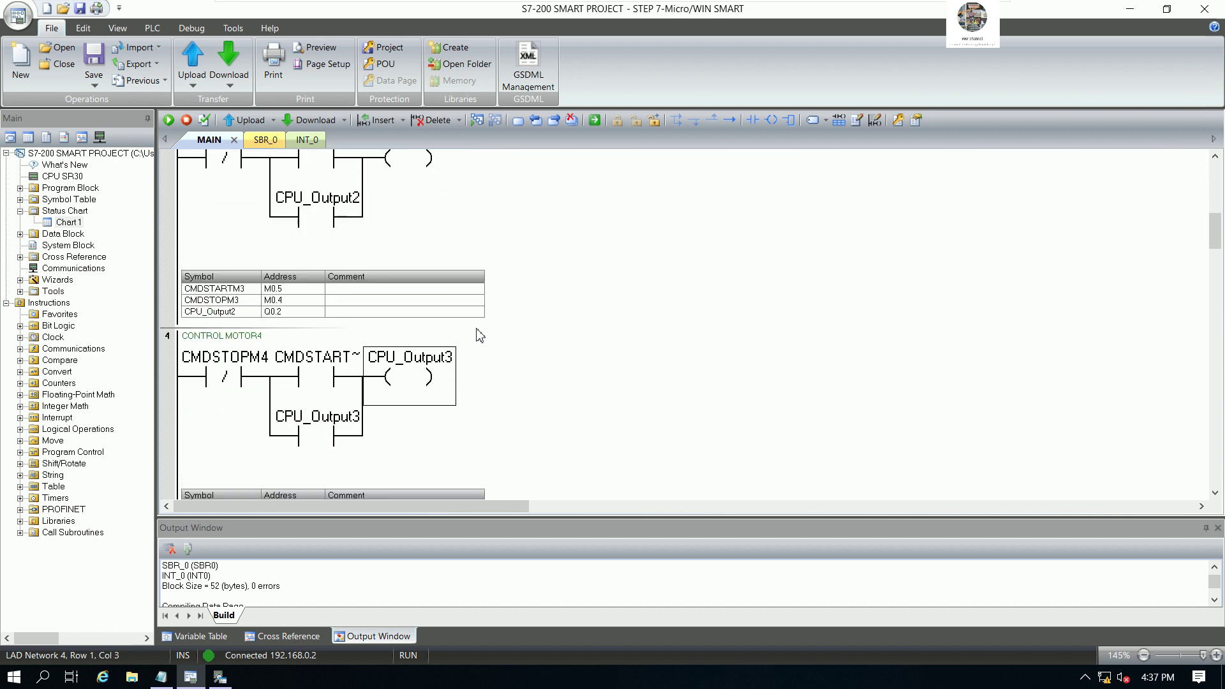
pyautogui.click(221, 677)
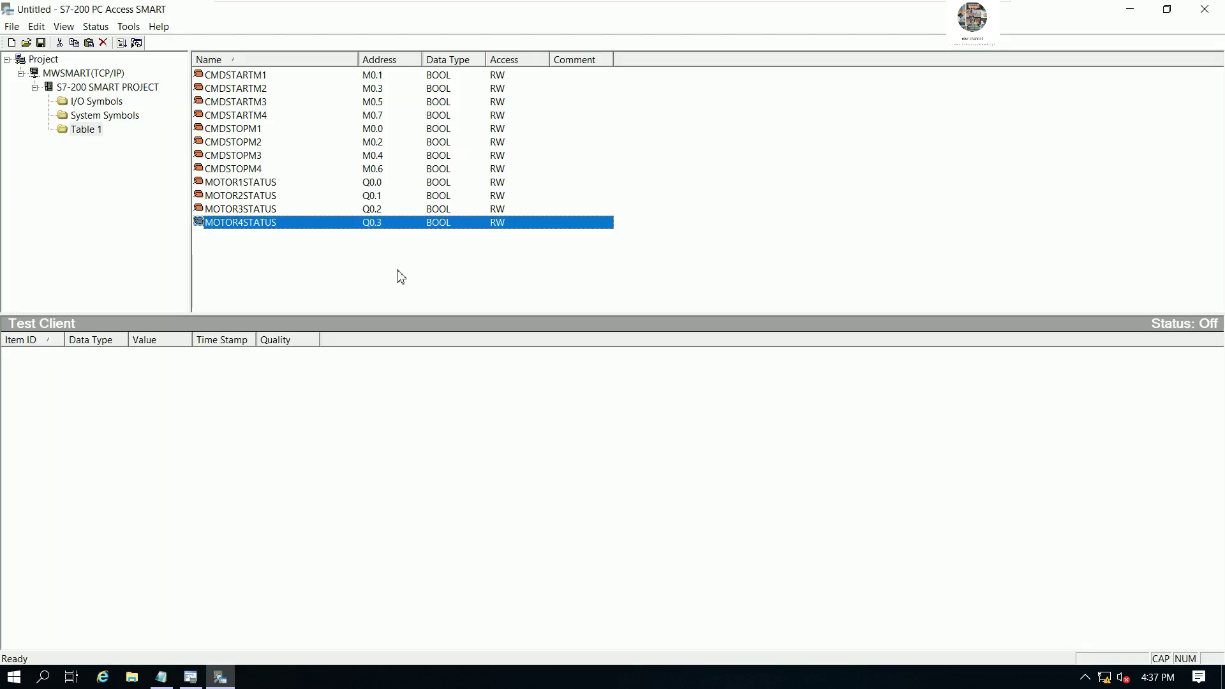
# Step: Switch to the Notepad notes, move their window lower and end the motor4 sentence with a period
pyautogui.click(162, 677)
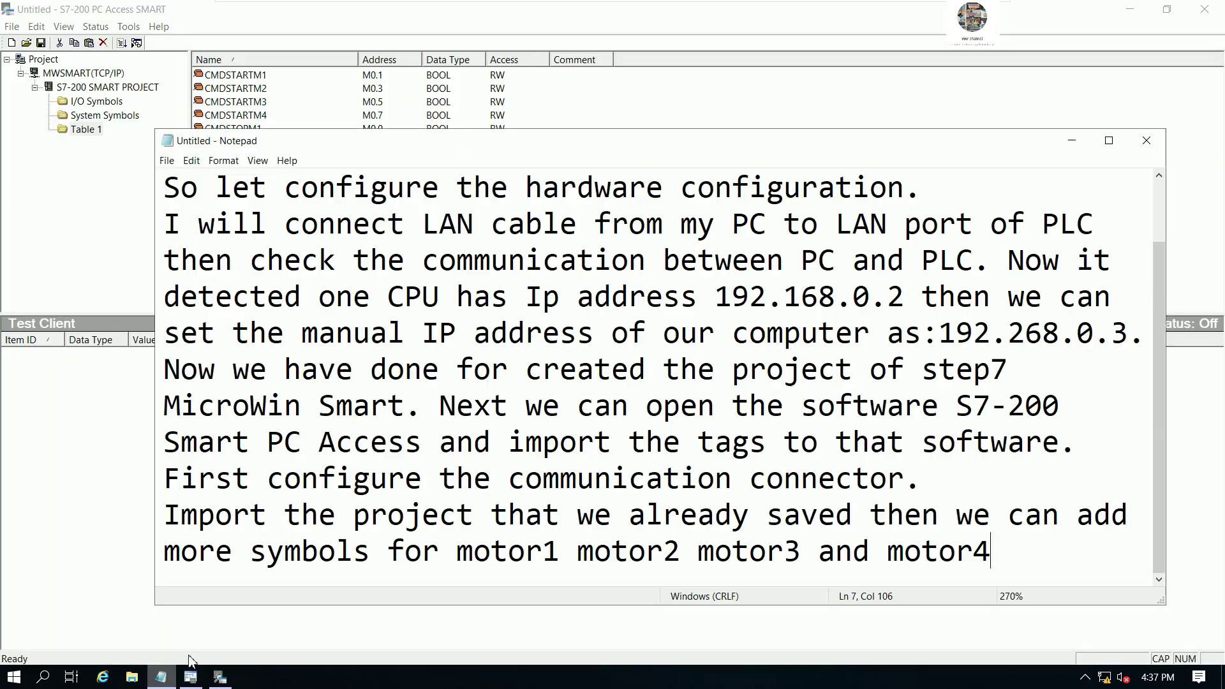
pyautogui.moveTo(556, 156); pyautogui.dragTo(605, 201)
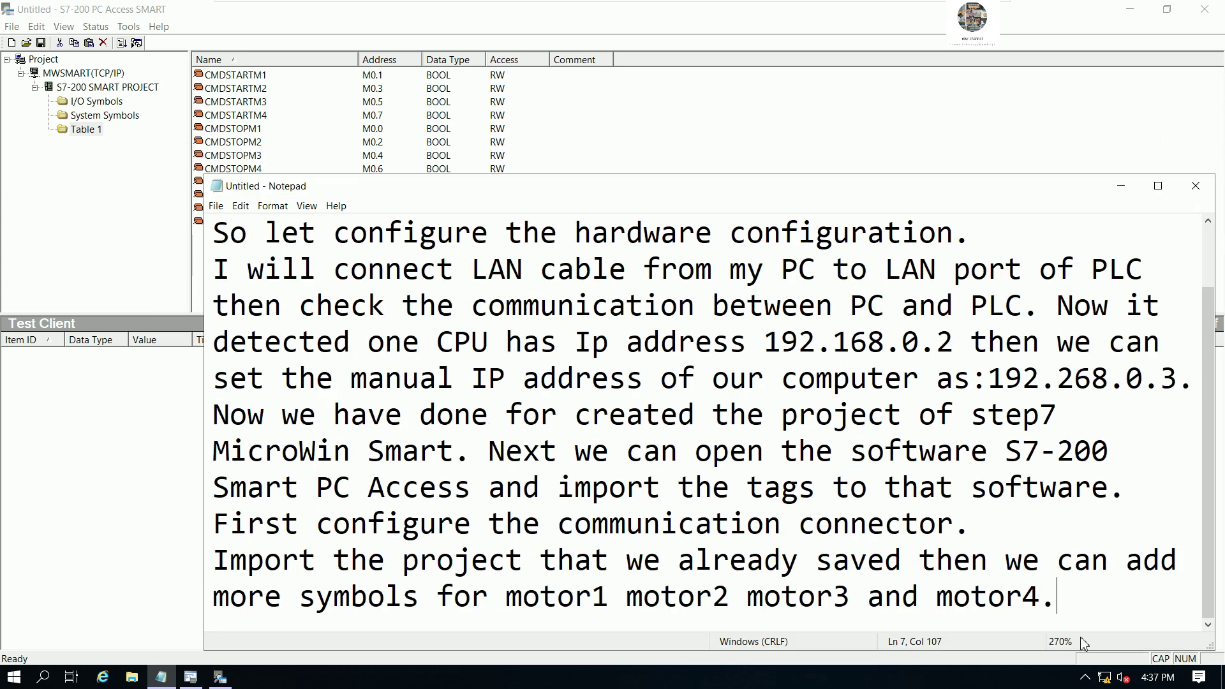
pyautogui.press('Return')
pyautogui.write('tHEN')
pyautogui.press('BackSpace')
pyautogui.press('BackSpace')
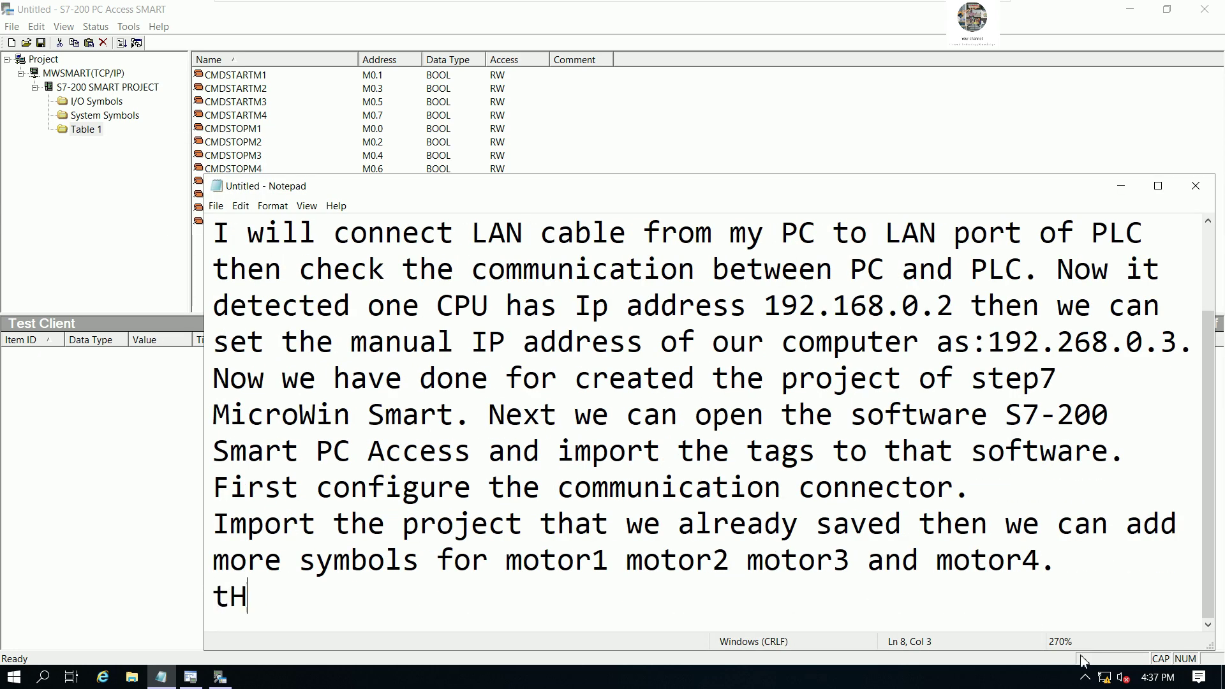
pyautogui.press('BackSpace')
pyautogui.press('BackSpace')
pyautogui.press('BackSpace')
pyautogui.press('capslock')
pyautogui.write('then')
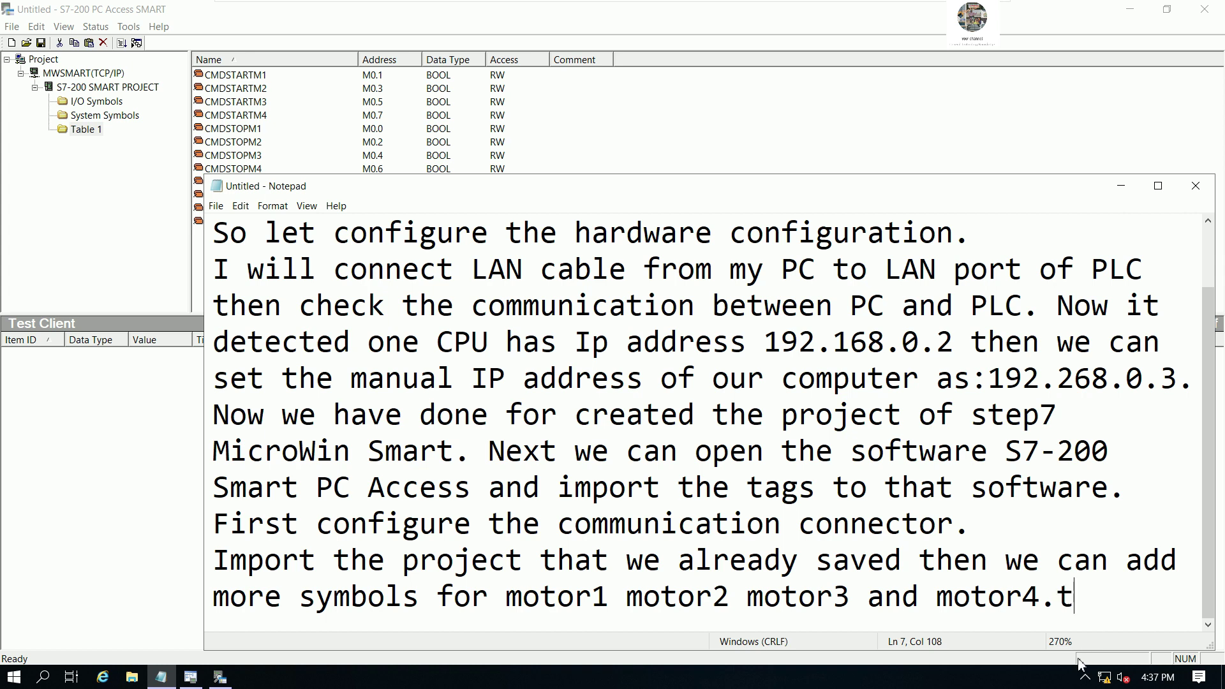
pyautogui.press('BackSpace')
pyautogui.press('BackSpace')
pyautogui.press('BackSpace')
pyautogui.press('BackSpace')
pyautogui.press('BackSpace')
# Step: Add the line "Now we can save the project of S7-200 Smart PC Access" to the notes, then minimize Notepad
pyautogui.press('Return')
pyautogui.write('Now we can ')
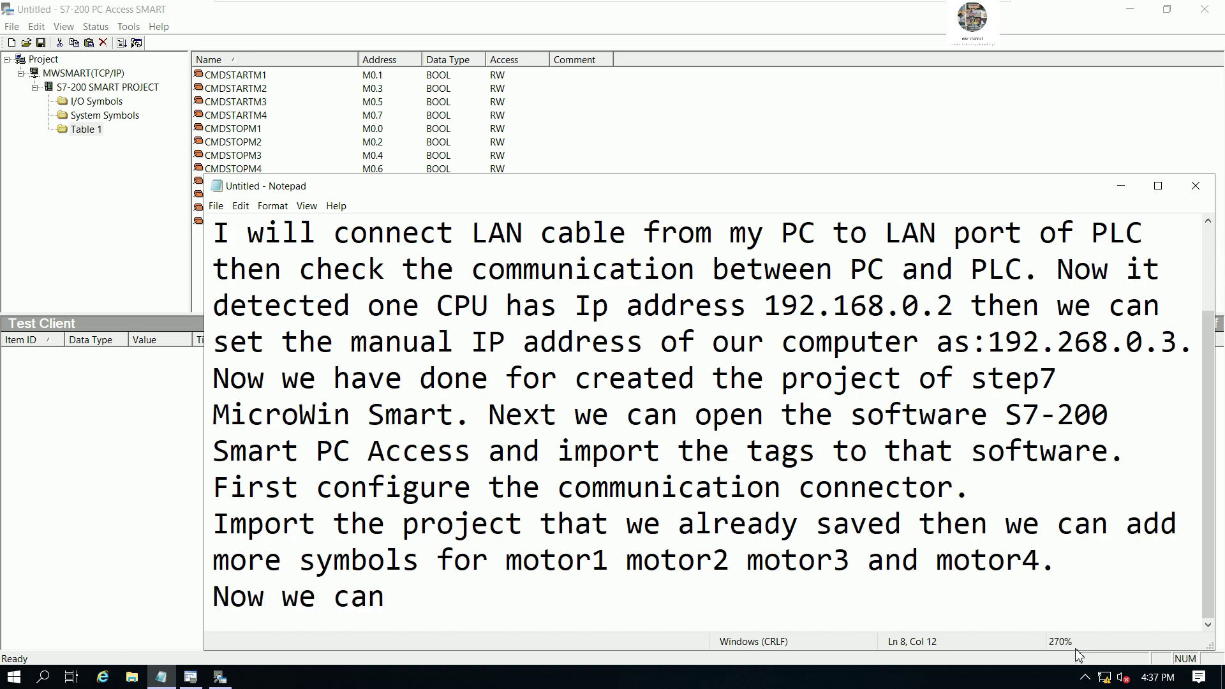
pyautogui.write('save the project ')
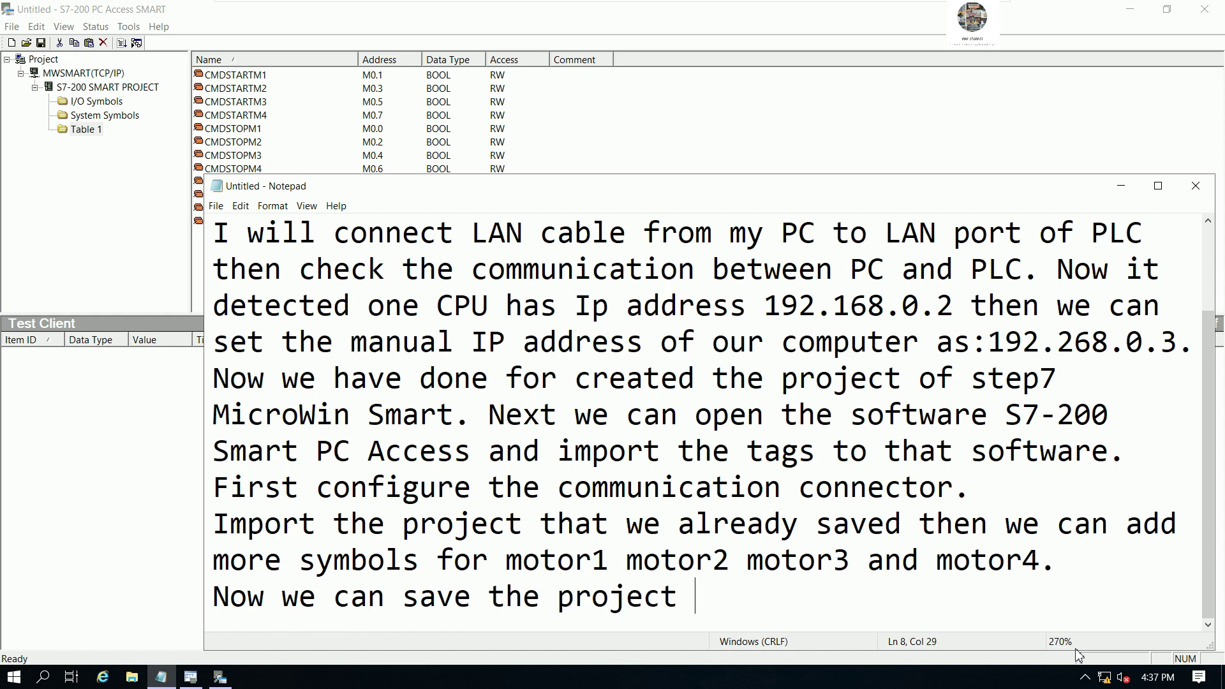
pyautogui.write('of S7')
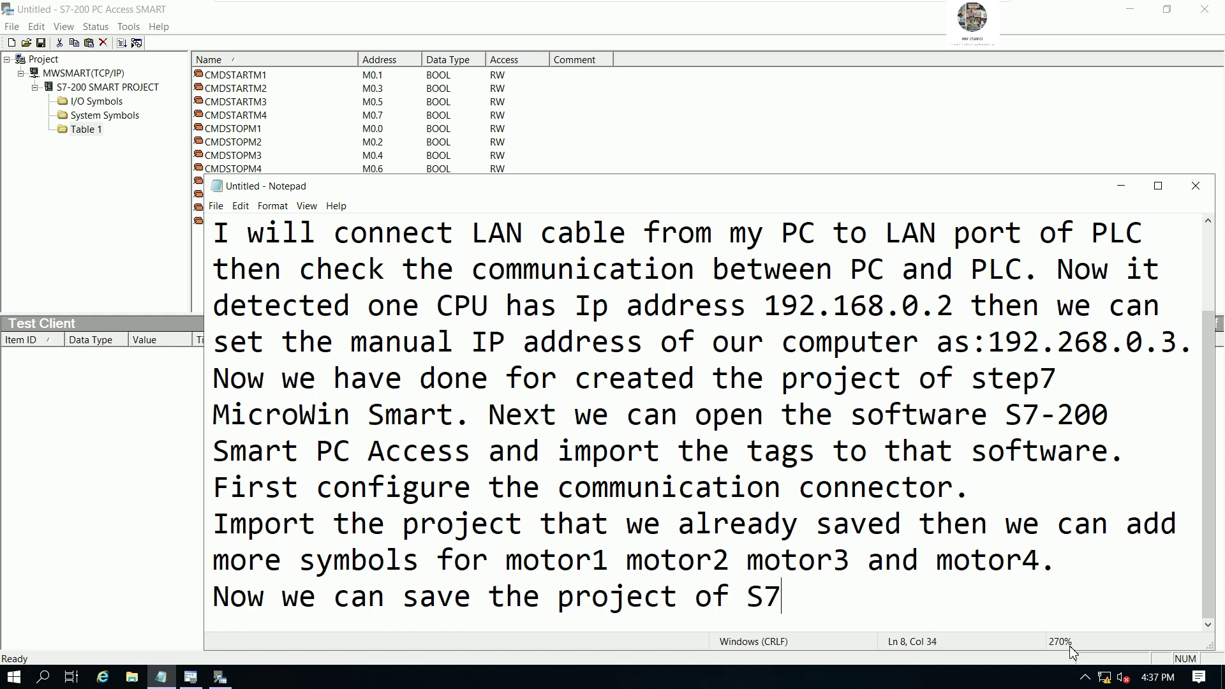
pyautogui.write('-200 S')
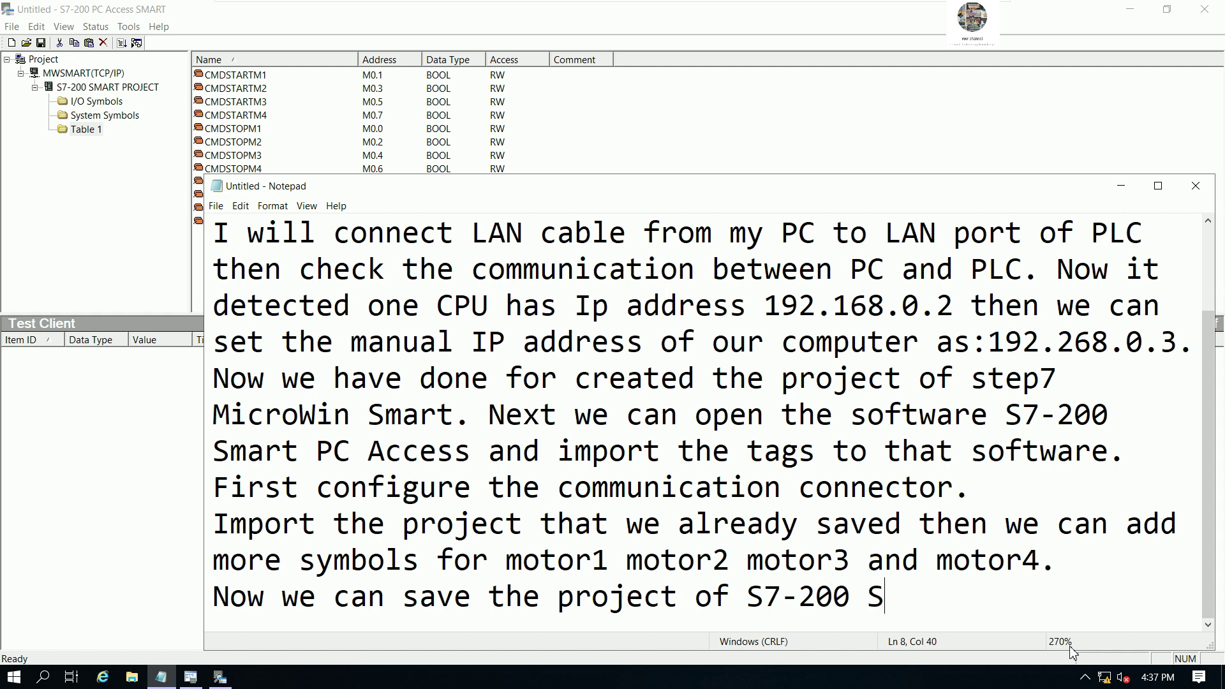
pyautogui.write('mart P')
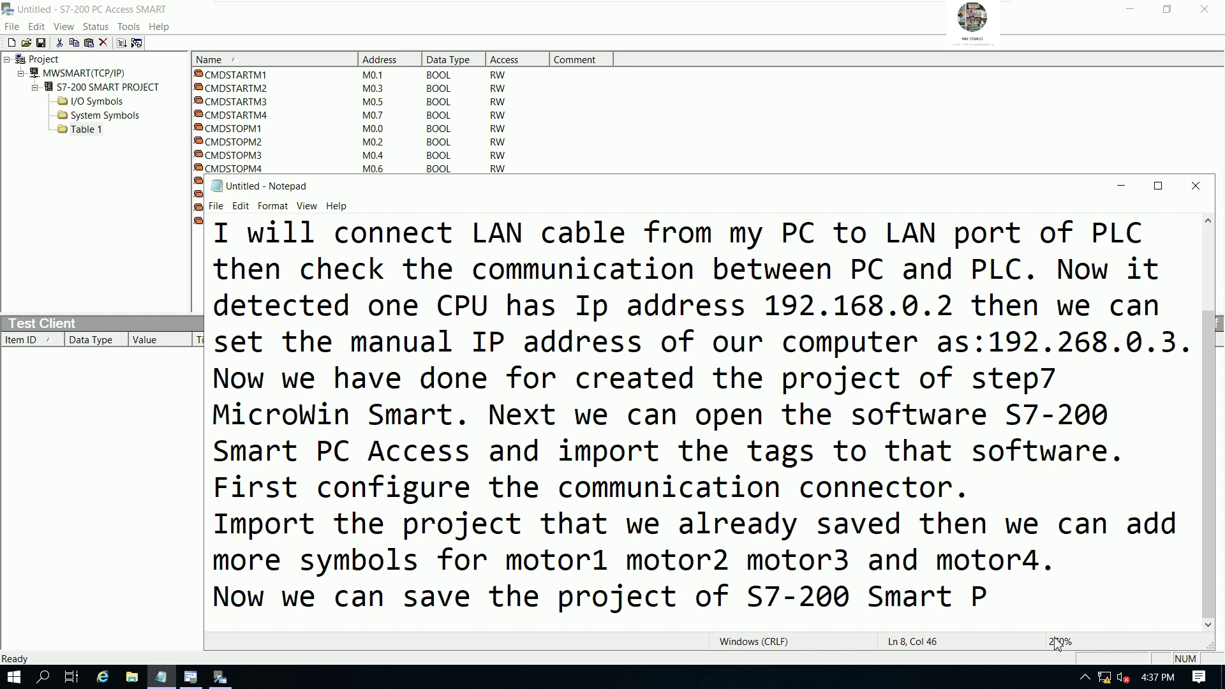
pyautogui.write('C Ac')
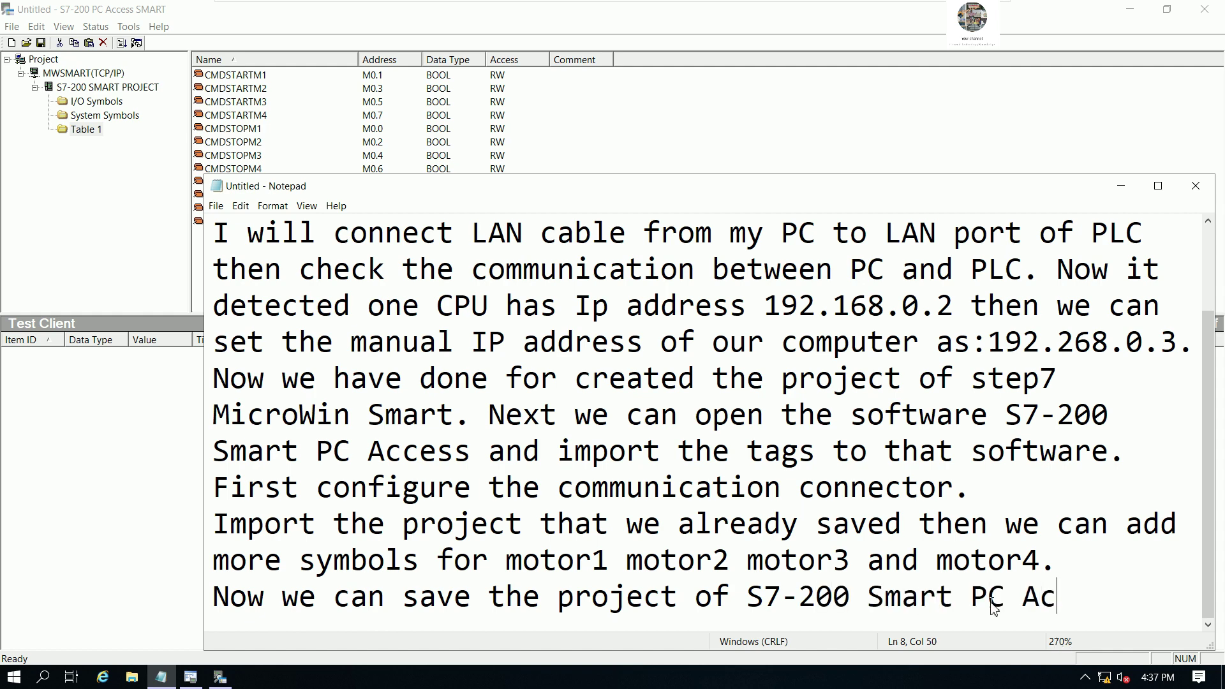
pyautogui.write('cess')
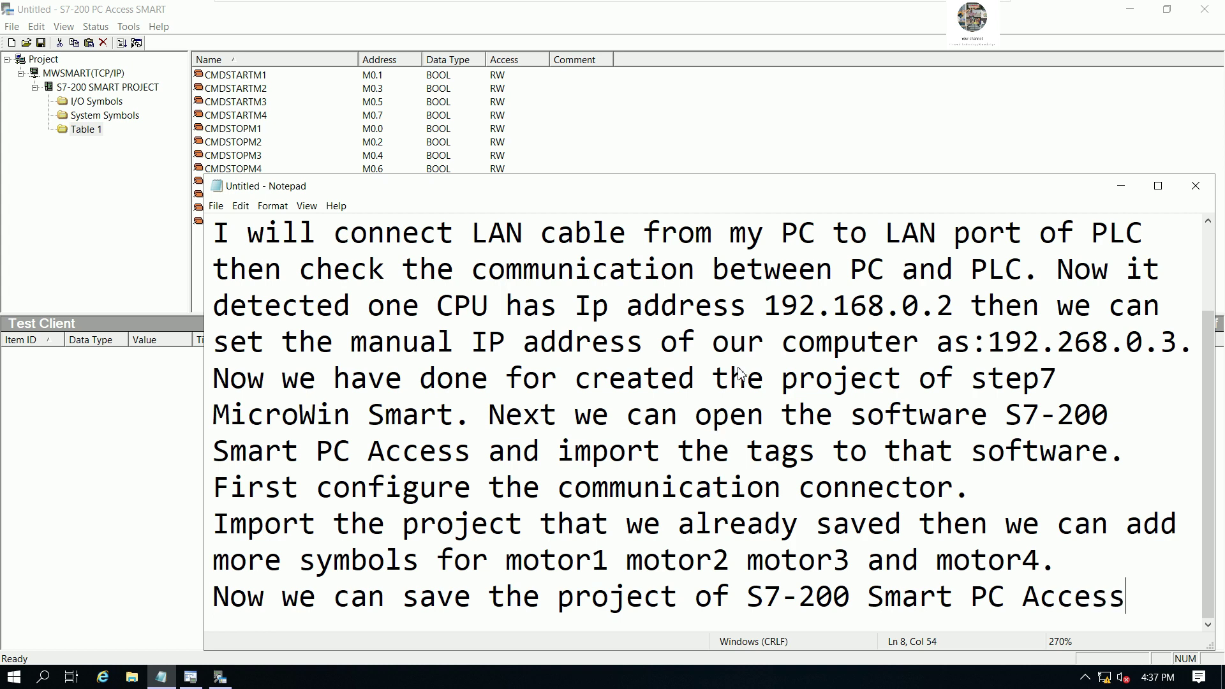
pyautogui.click(1120, 187)
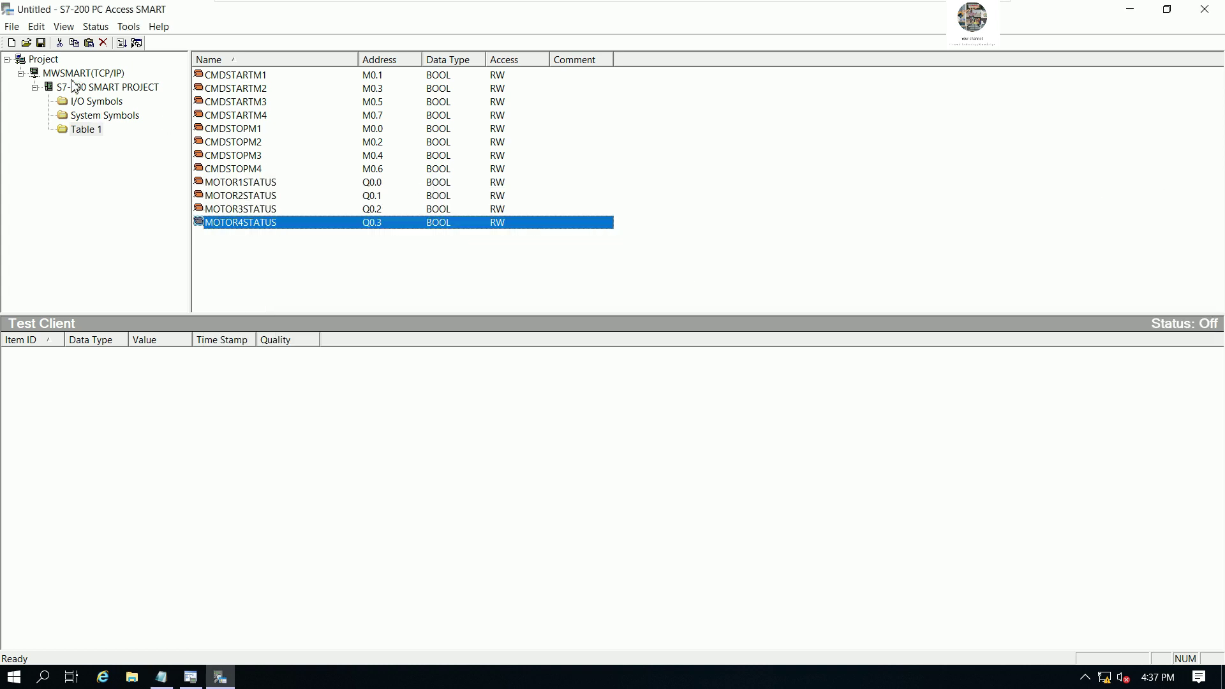
# Step: Start saving the PC Access project and choose the CONNECT S7-200 WITH CIMPLICITY SCADA folder on the Desktop as its location
pyautogui.click(40, 43)
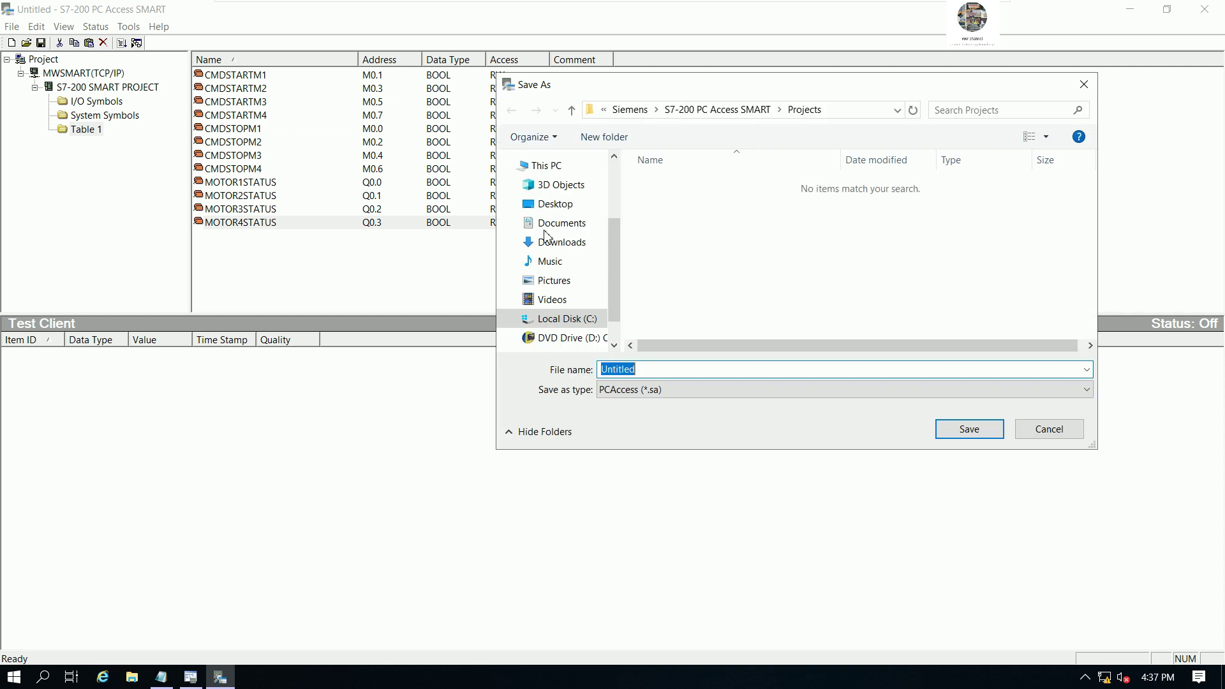
pyautogui.scroll(2, 607, 258)
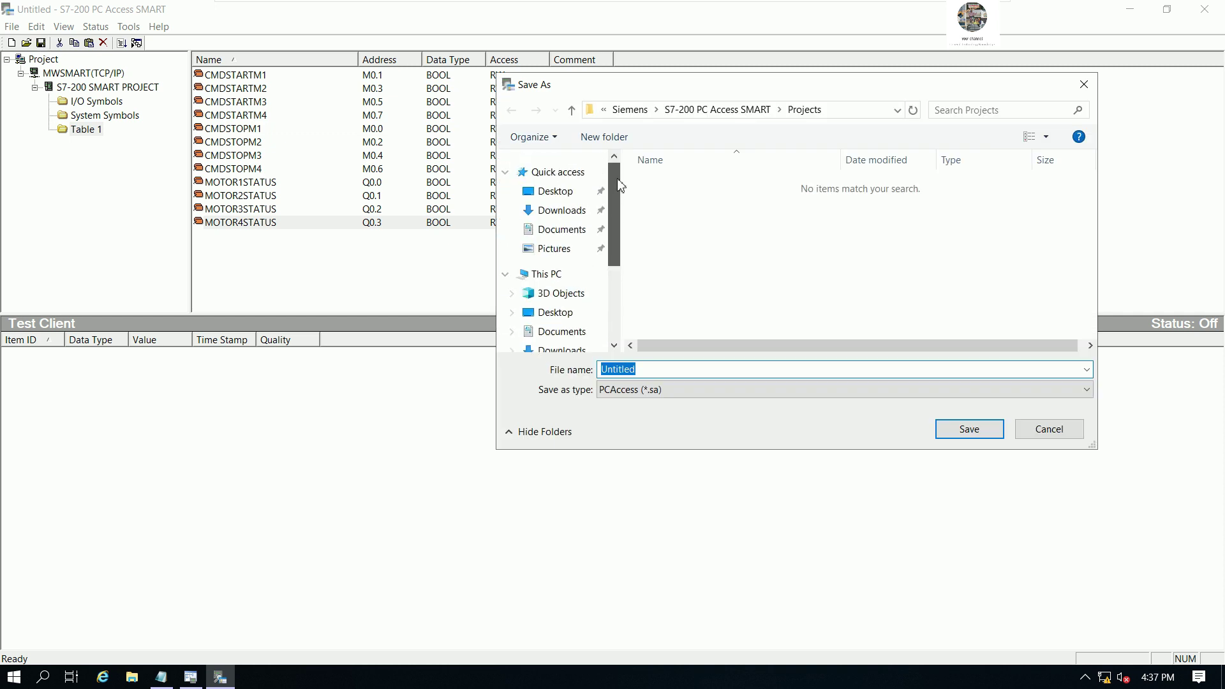
pyautogui.click(542, 173)
pyautogui.click(554, 191)
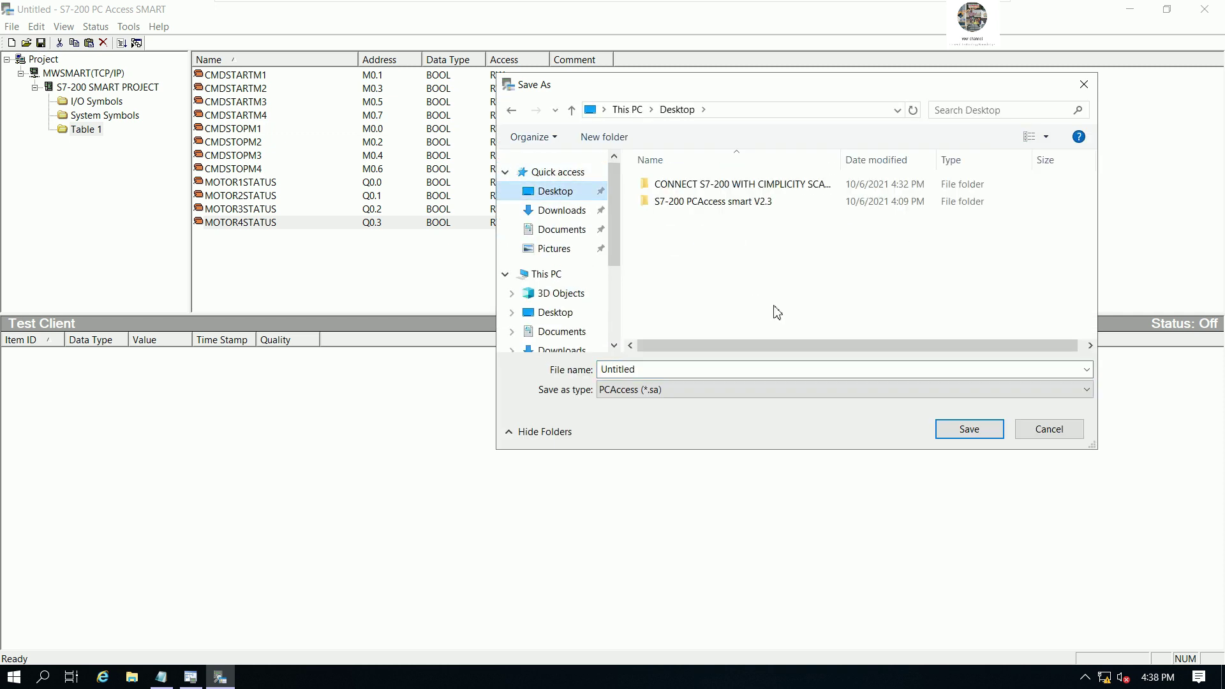
pyautogui.doubleClick(727, 184)
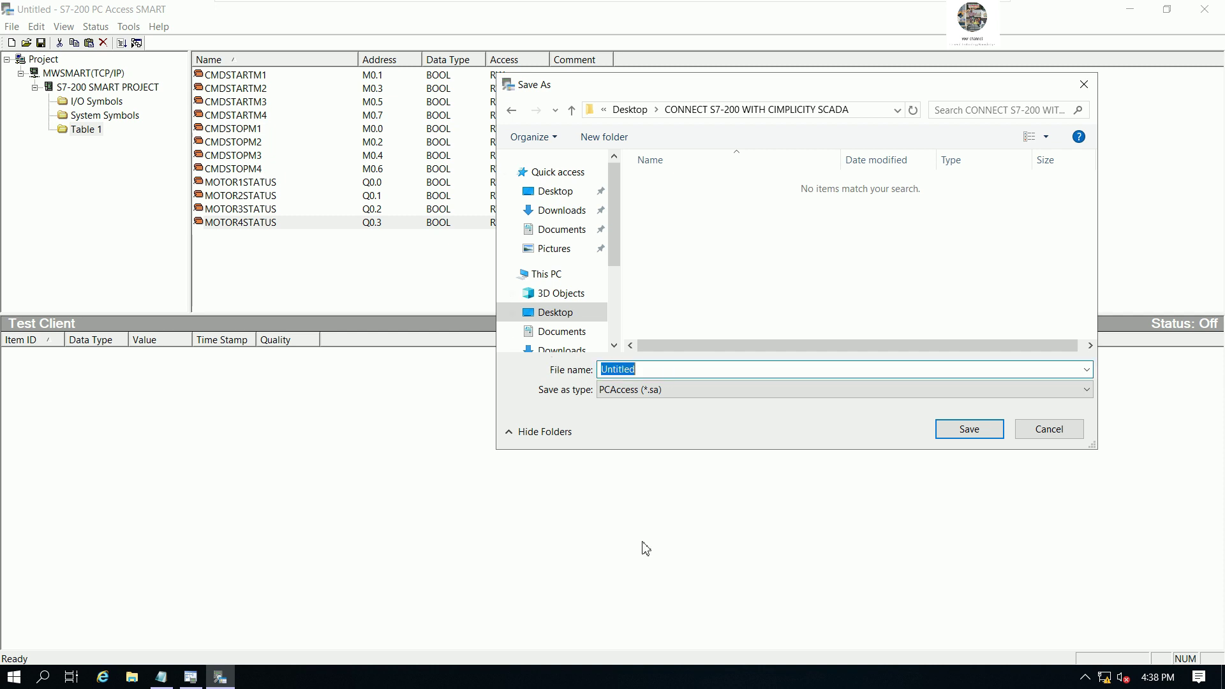
# Step: Name the project file "S7-200 Smart PC Access Project", save it and deselect the MOTOR4STATUS item
pyautogui.write('S7-')
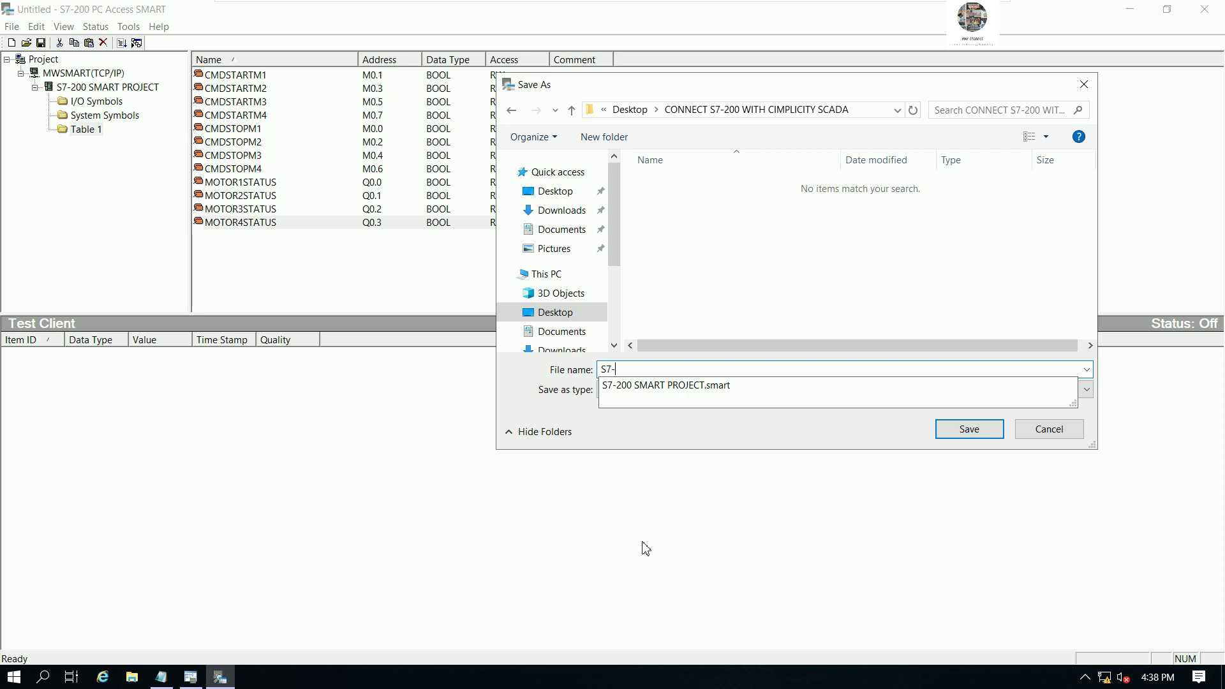
pyautogui.write('200 PC')
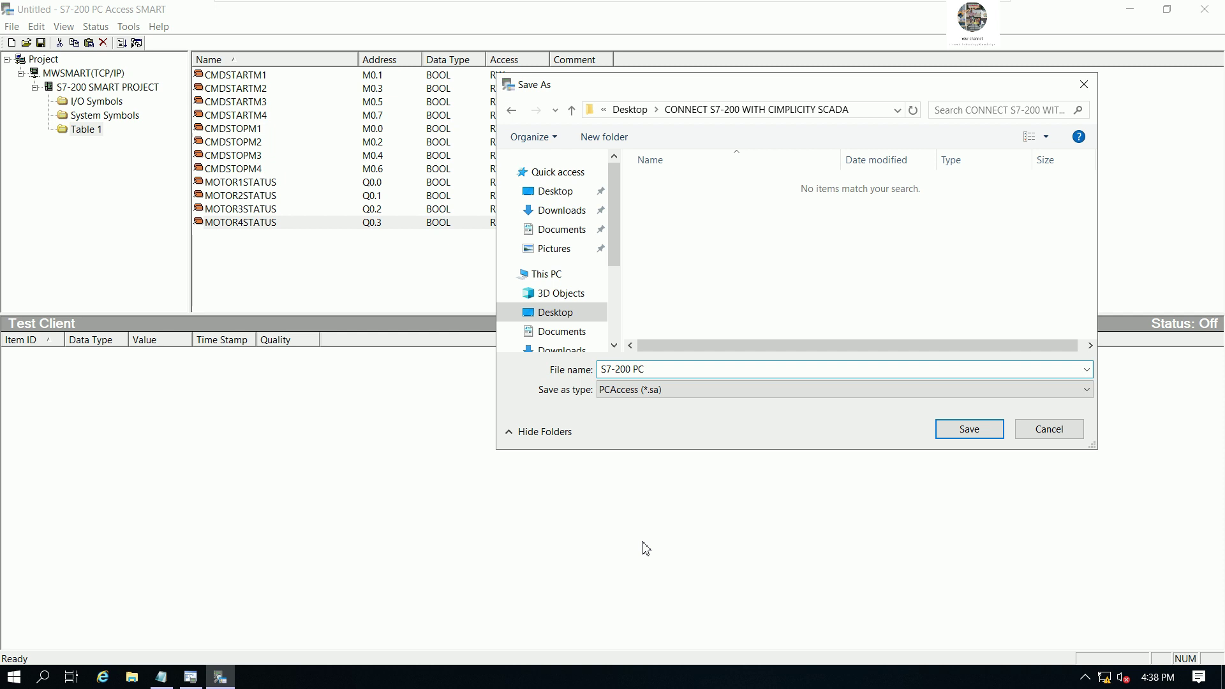
pyautogui.press('BackSpace')
pyautogui.press('BackSpace')
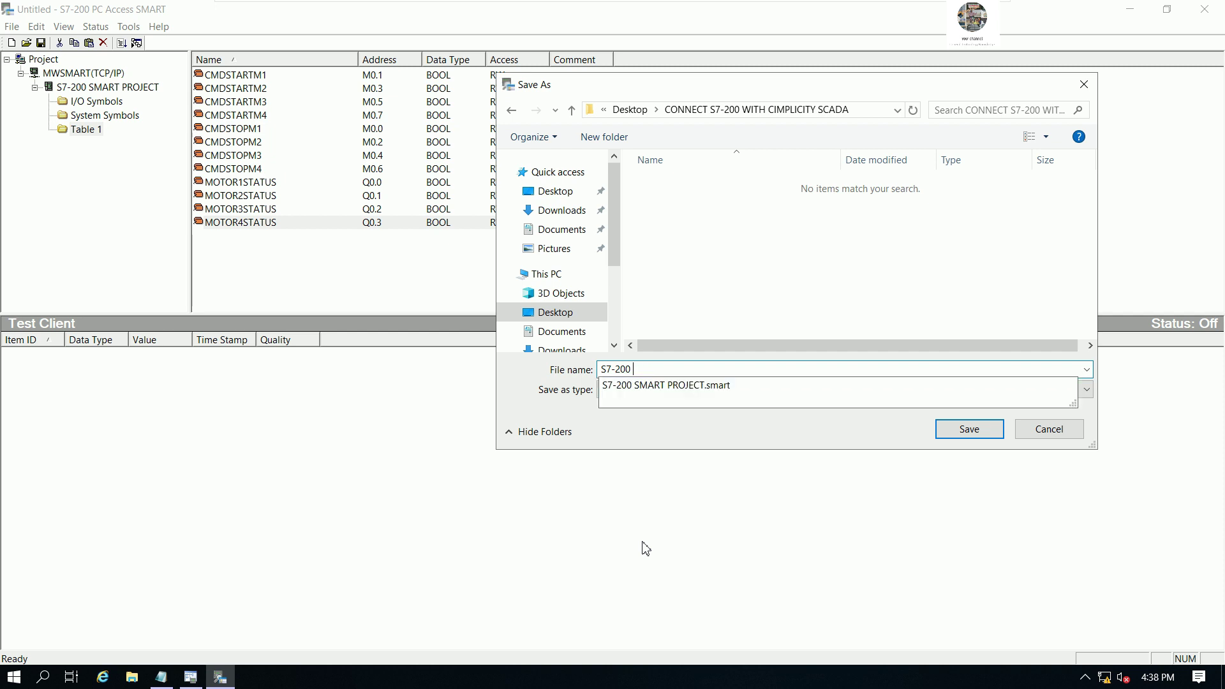
pyautogui.write('Smart PC Access Pro')
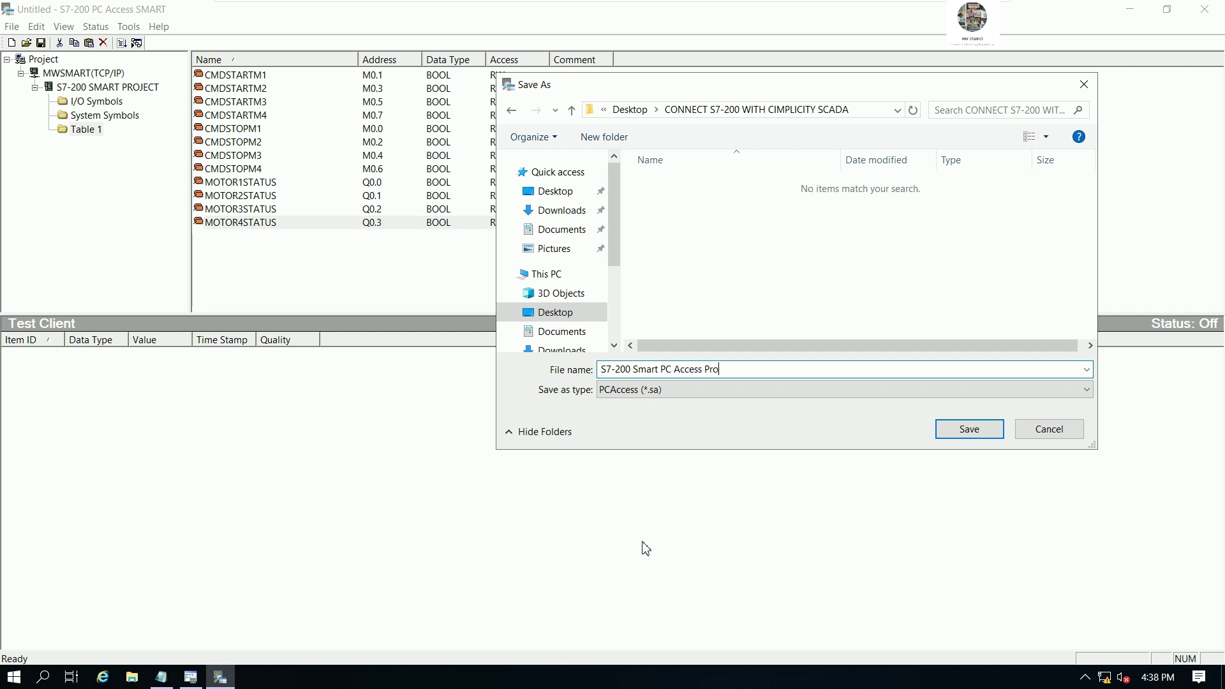
pyautogui.write('jec')
pyautogui.press('Return')
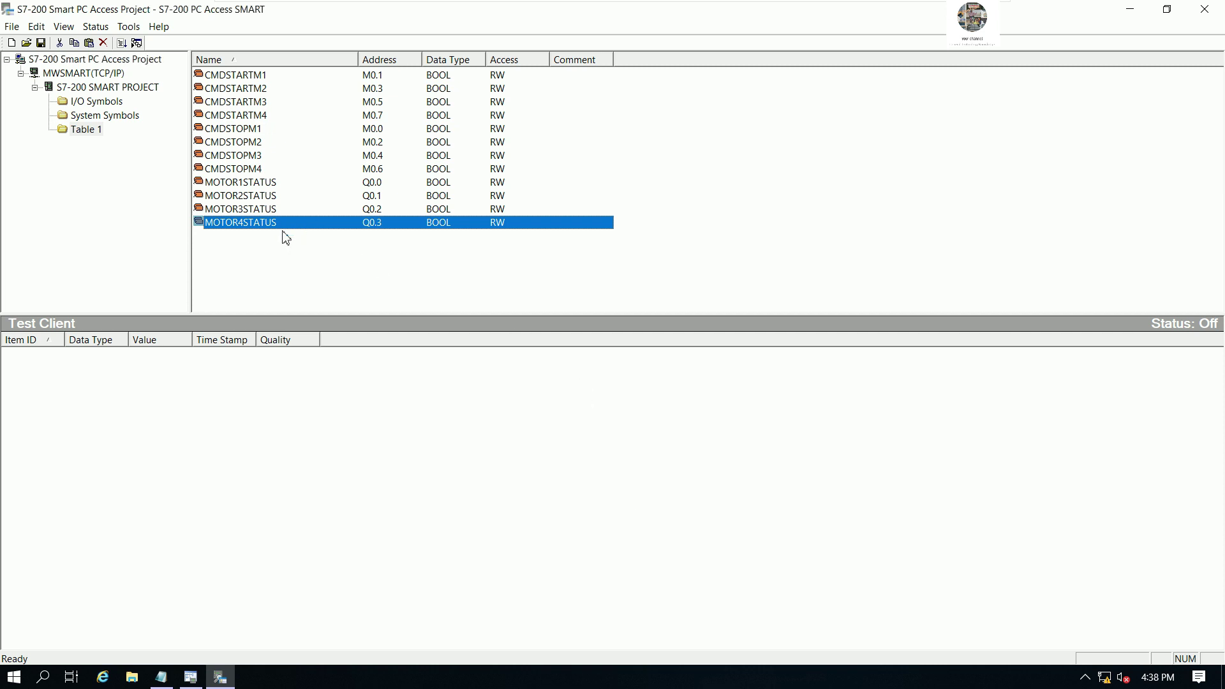
pyautogui.click(281, 254)
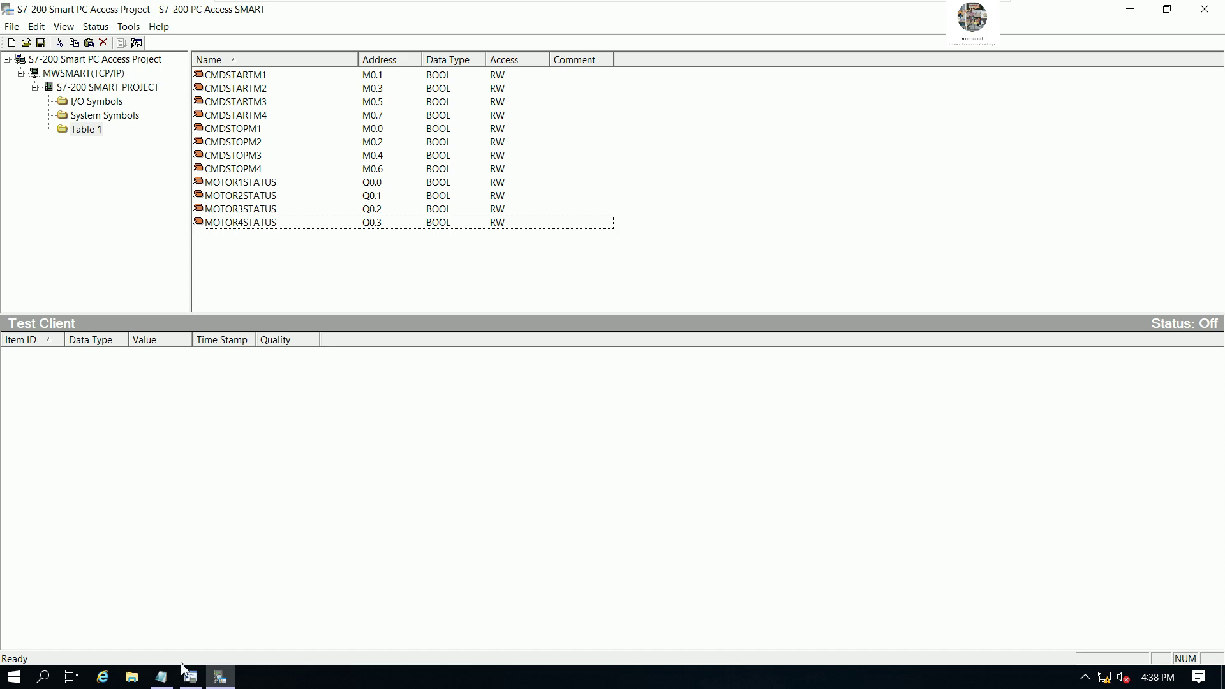
# Step: In the Notepad notes, end the last sentence with a period and add the line "Then we can online to check the status of connection"
pyautogui.click(161, 676)
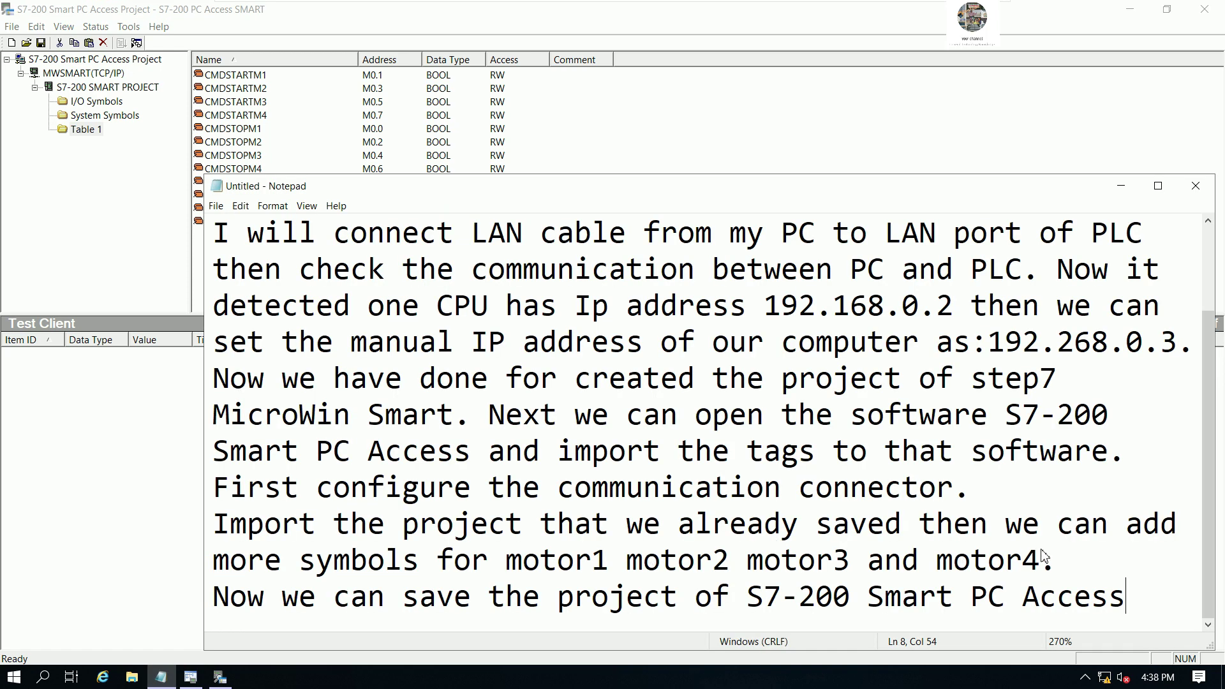
pyautogui.write('.')
pyautogui.press('Return')
pyautogui.write('Thenwe')
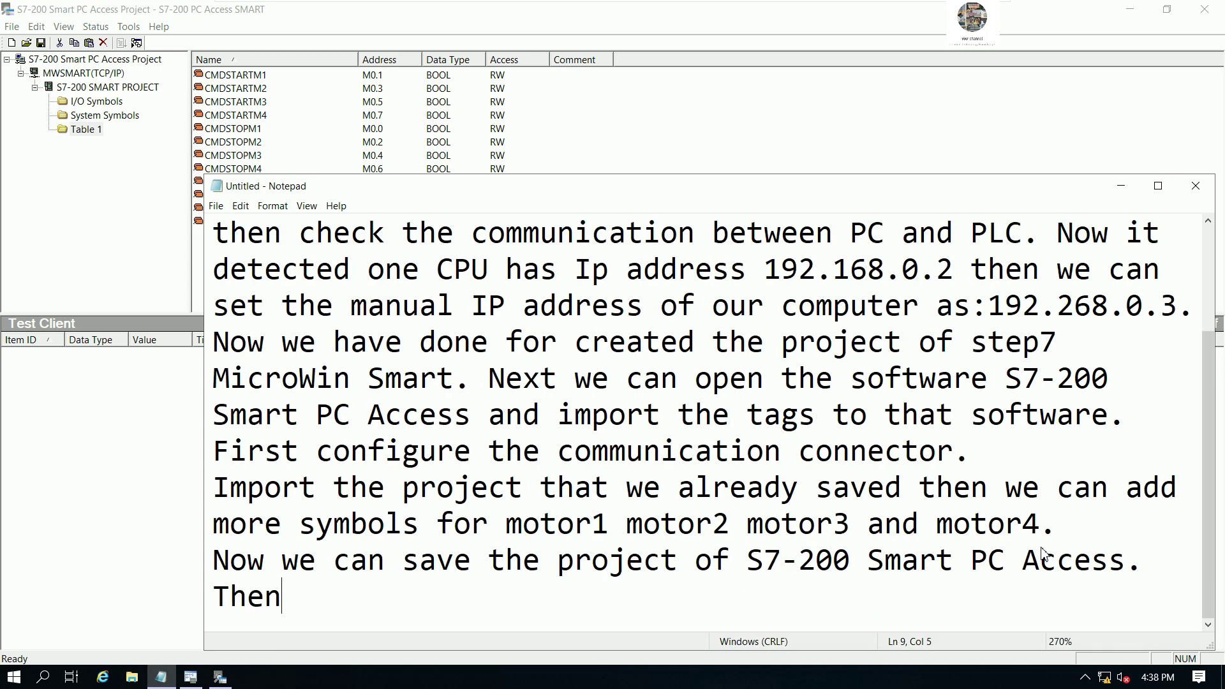
pyautogui.press('BackSpace')
pyautogui.press('BackSpace')
pyautogui.press('BackSpace')
pyautogui.write('we a')
pyautogui.press('BackSpace')
pyautogui.write('can ')
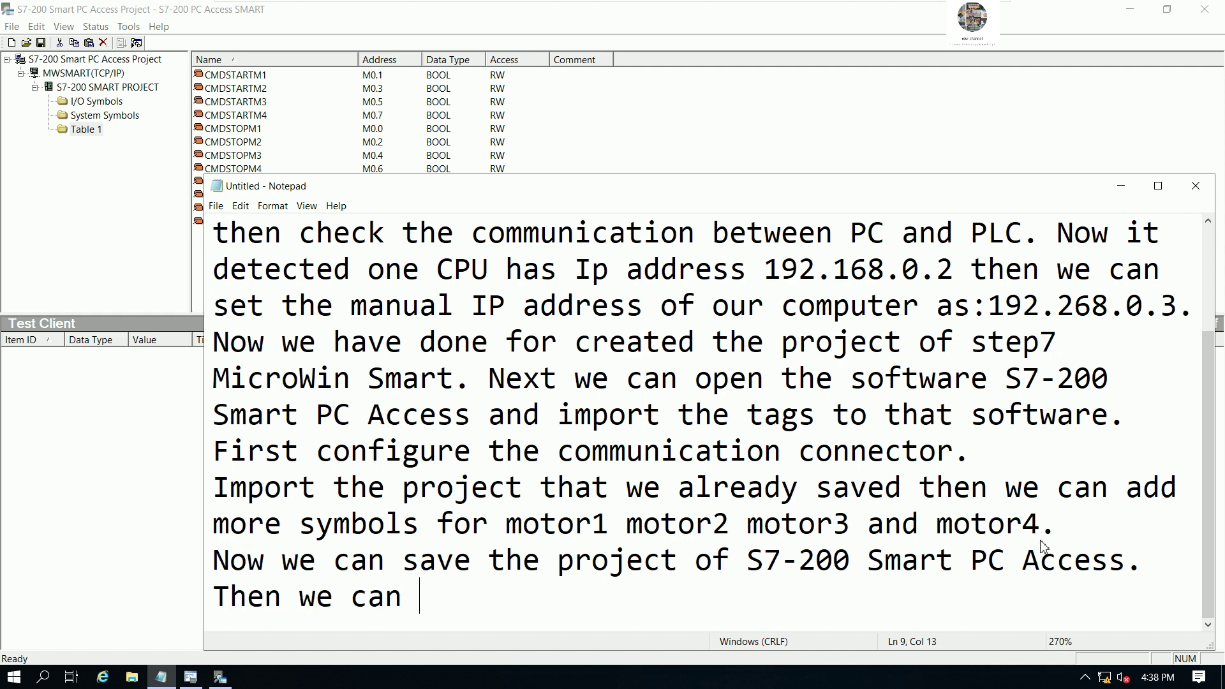
pyautogui.write('online to ch')
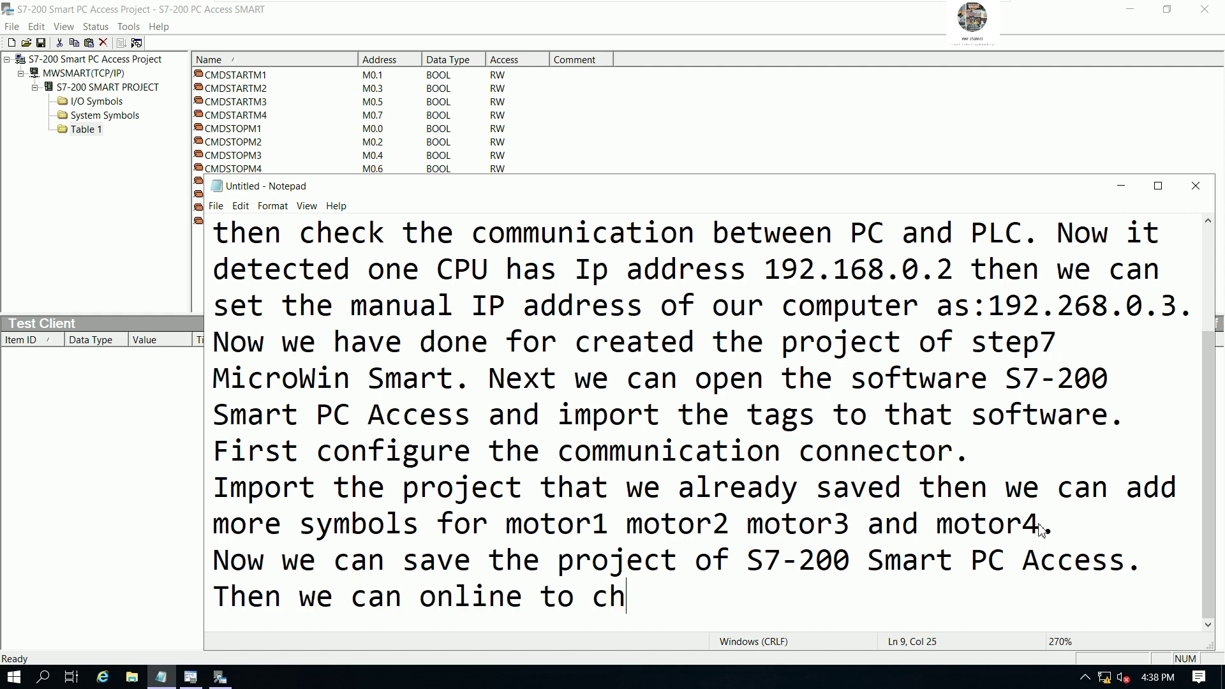
pyautogui.write('eck the st')
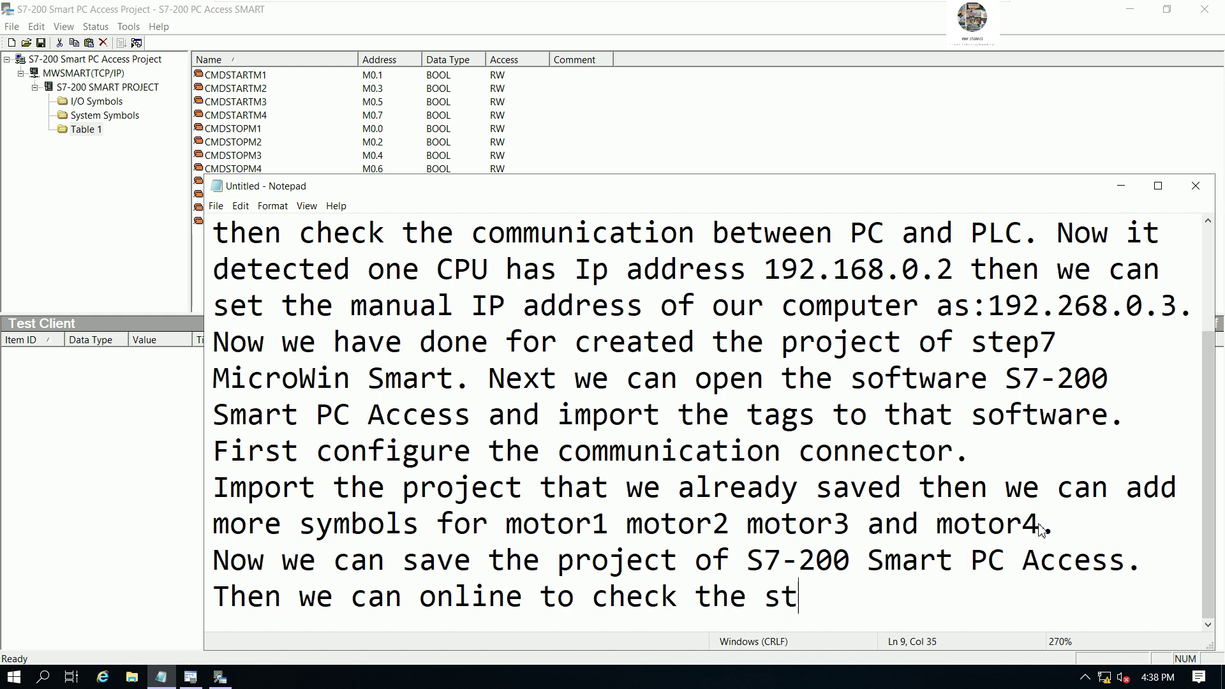
pyautogui.write('atus of')
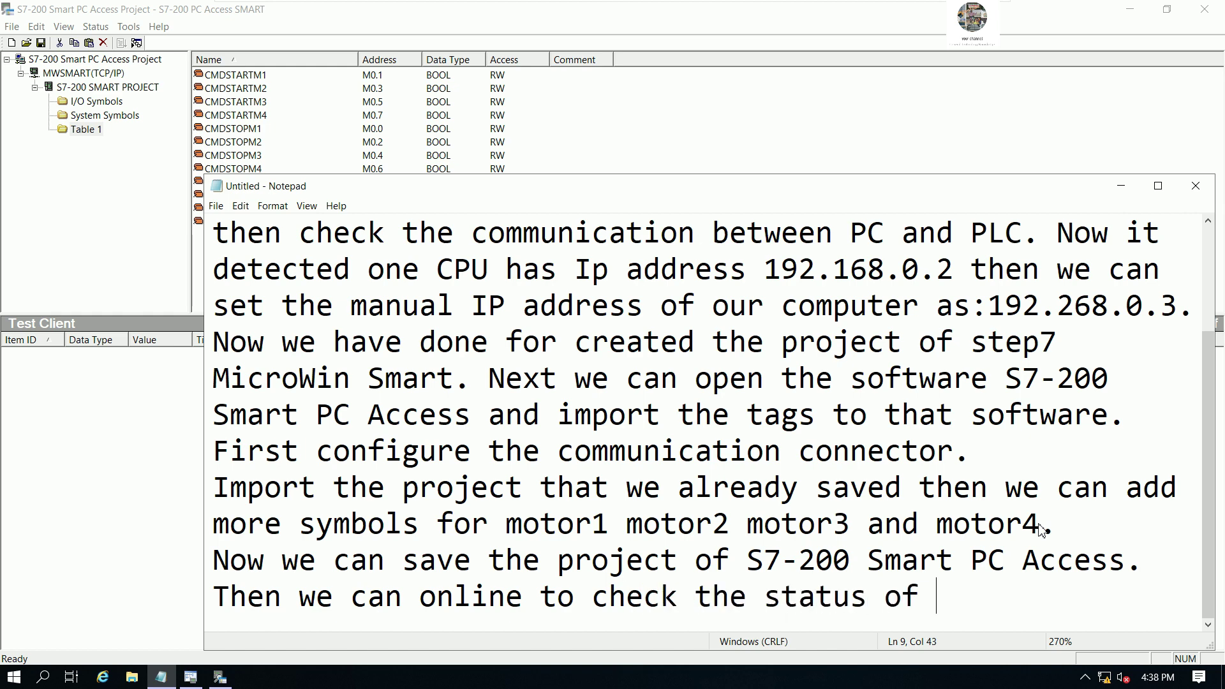
pyautogui.write(' connectin')
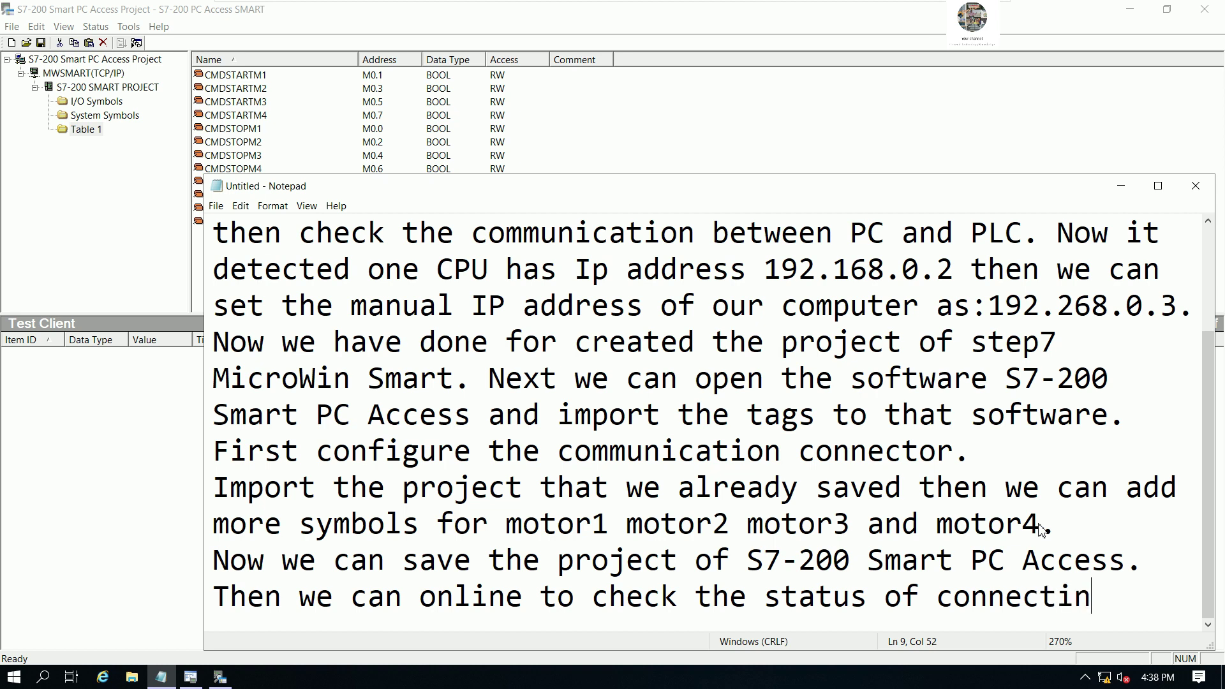
pyautogui.press('BackSpace')
pyautogui.write('on')
# Step: Return to PC Access SMART, add all Table 1 symbols to the Test Client with full item IDs readable, and bring the client online
pyautogui.click(1121, 186)
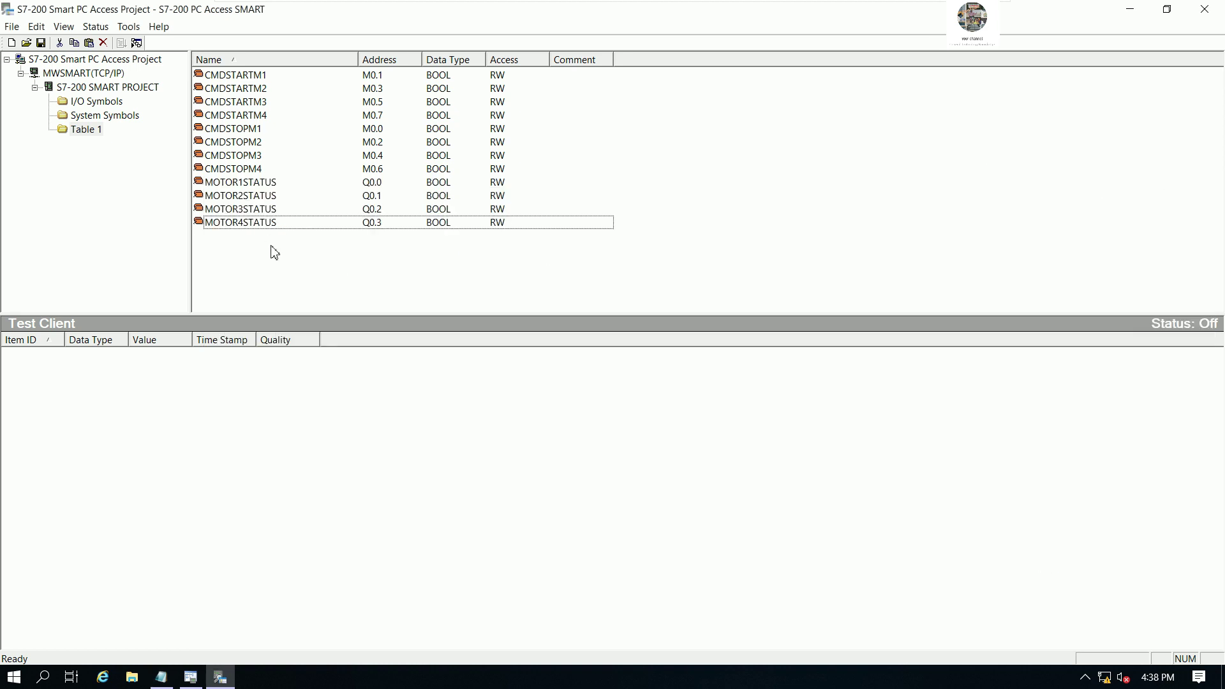
pyautogui.moveTo(271, 243); pyautogui.dragTo(205, 72)
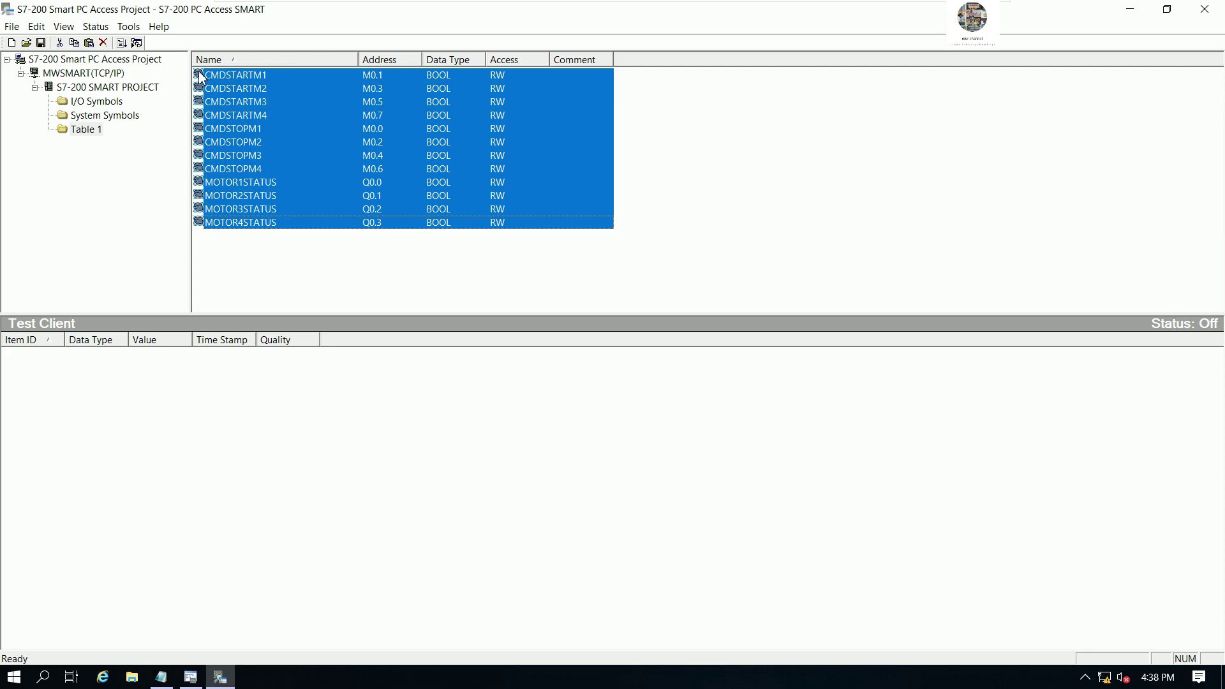
pyautogui.click(122, 43)
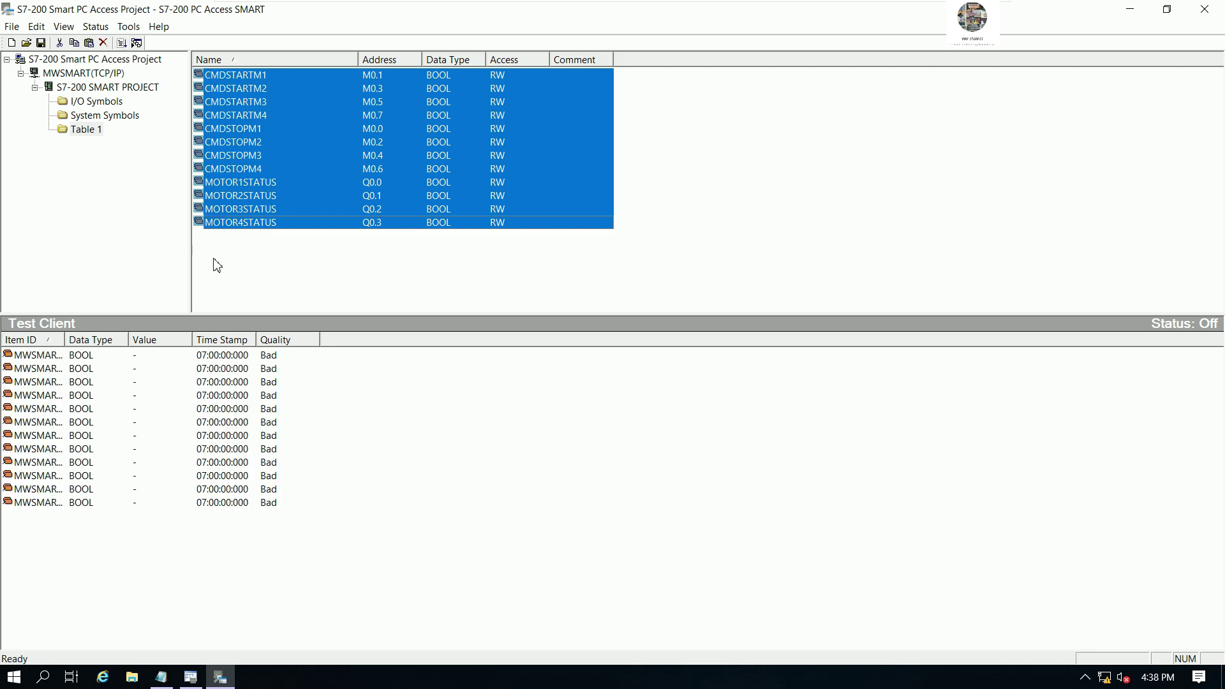
pyautogui.doubleClick(66, 339)
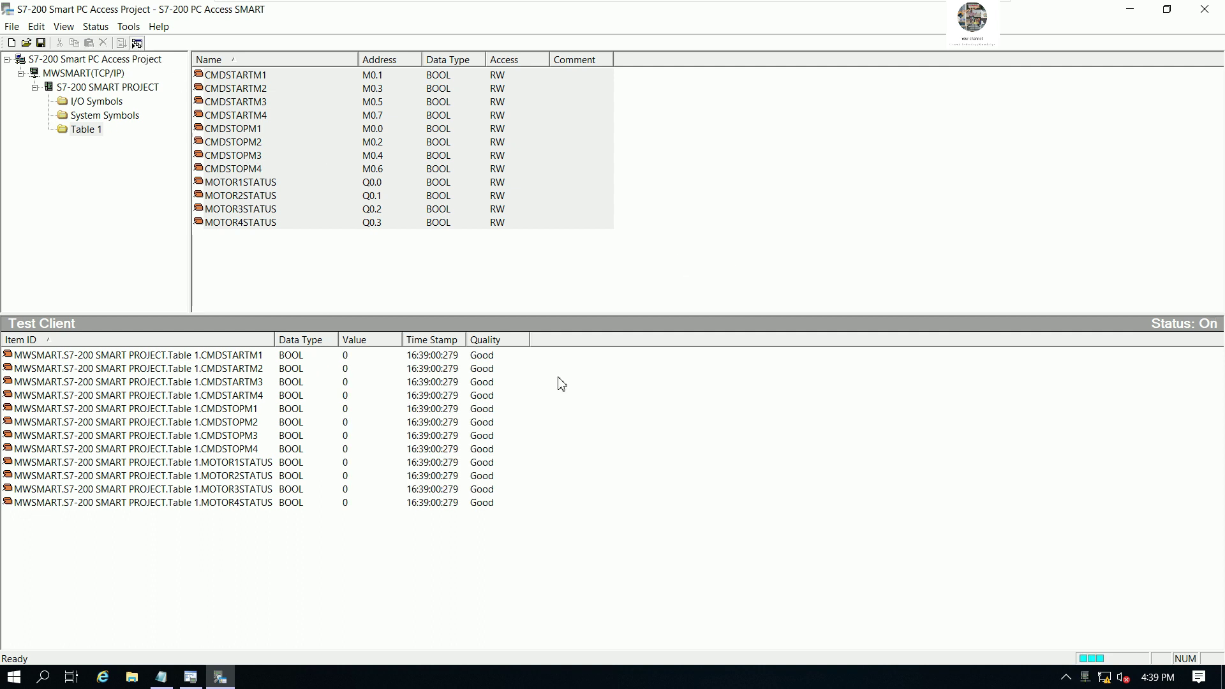
# Step: Examine the quality of the motor start command items in the Test Client and enlarge its pane upward
pyautogui.click(486, 340)
pyautogui.click(487, 357)
pyautogui.click(488, 370)
pyautogui.click(488, 382)
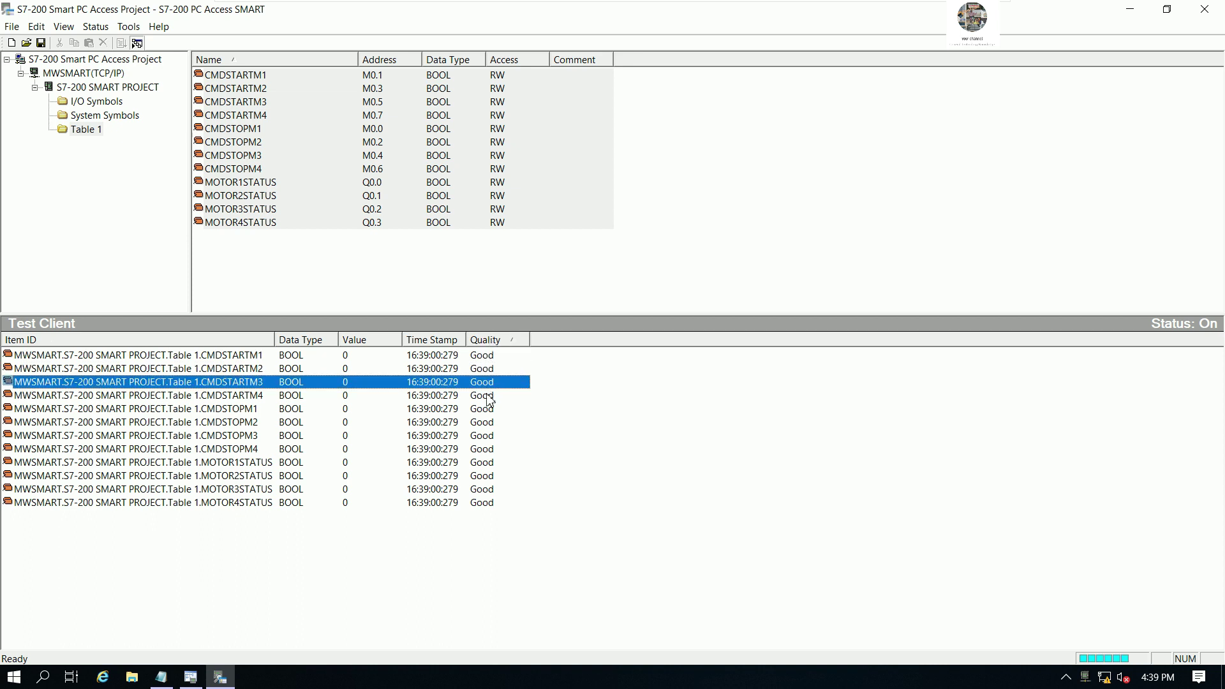
pyautogui.click(488, 397)
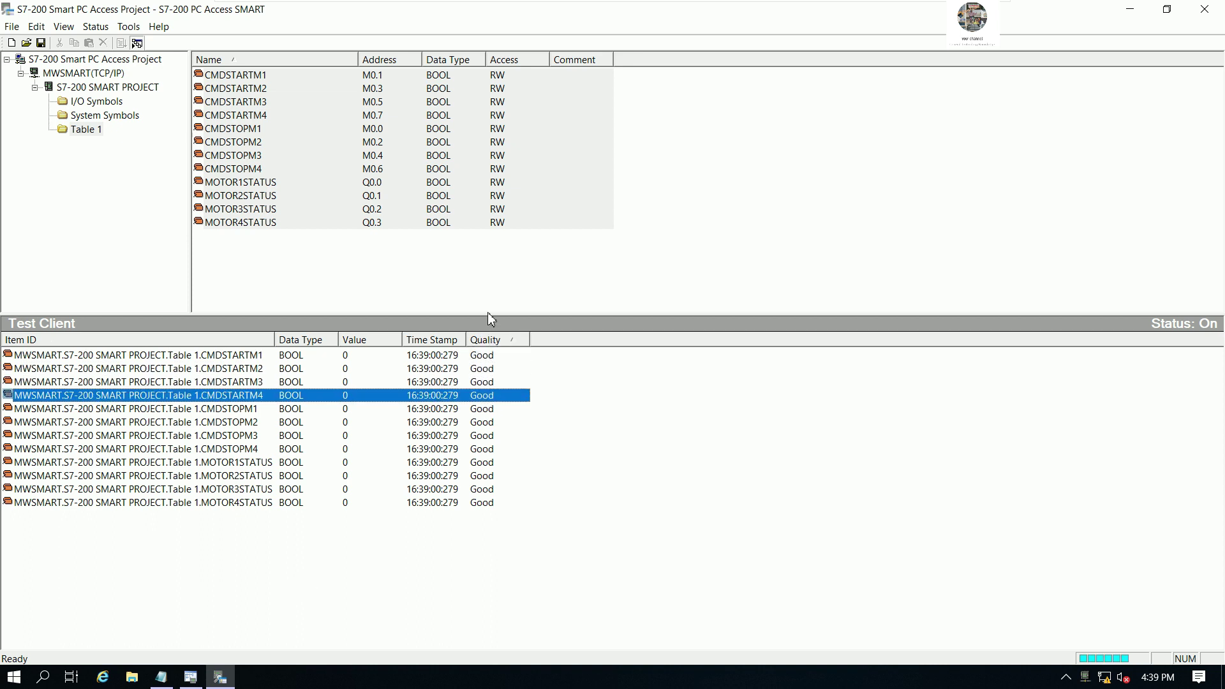
pyautogui.moveTo(487, 313); pyautogui.dragTo(516, 243)
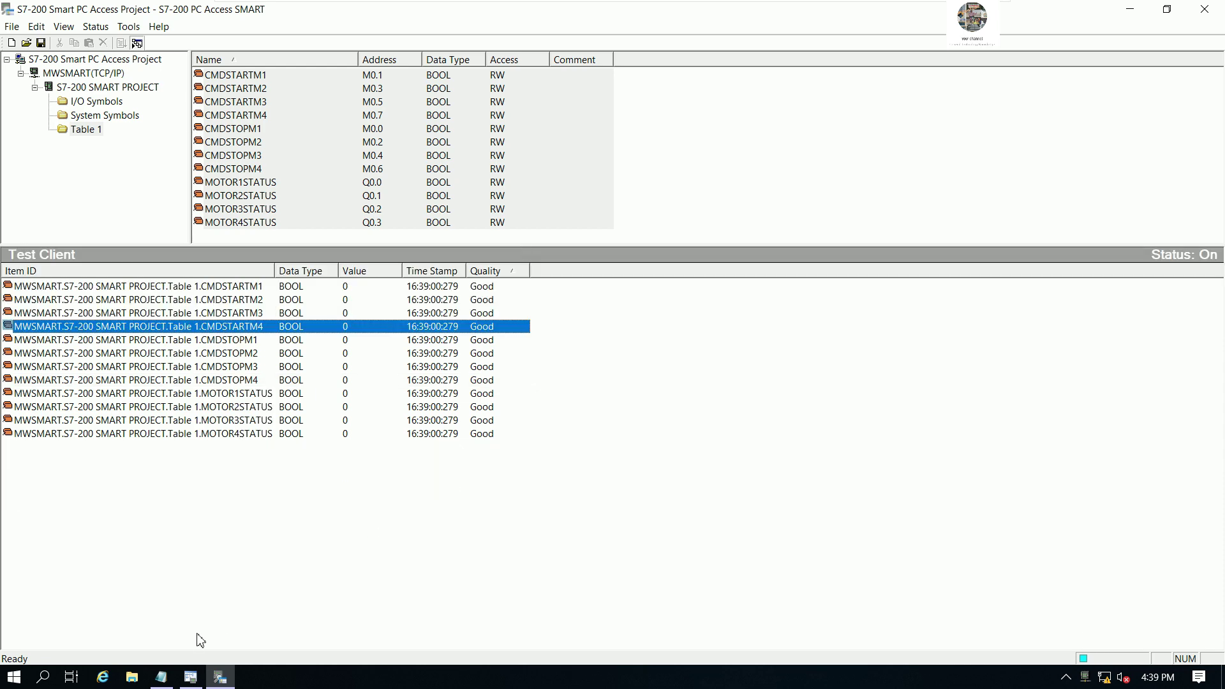
# Step: Bring back the Notepad notes, start a new line, and place the window clear of the Test Client's Quality column
pyautogui.click(161, 676)
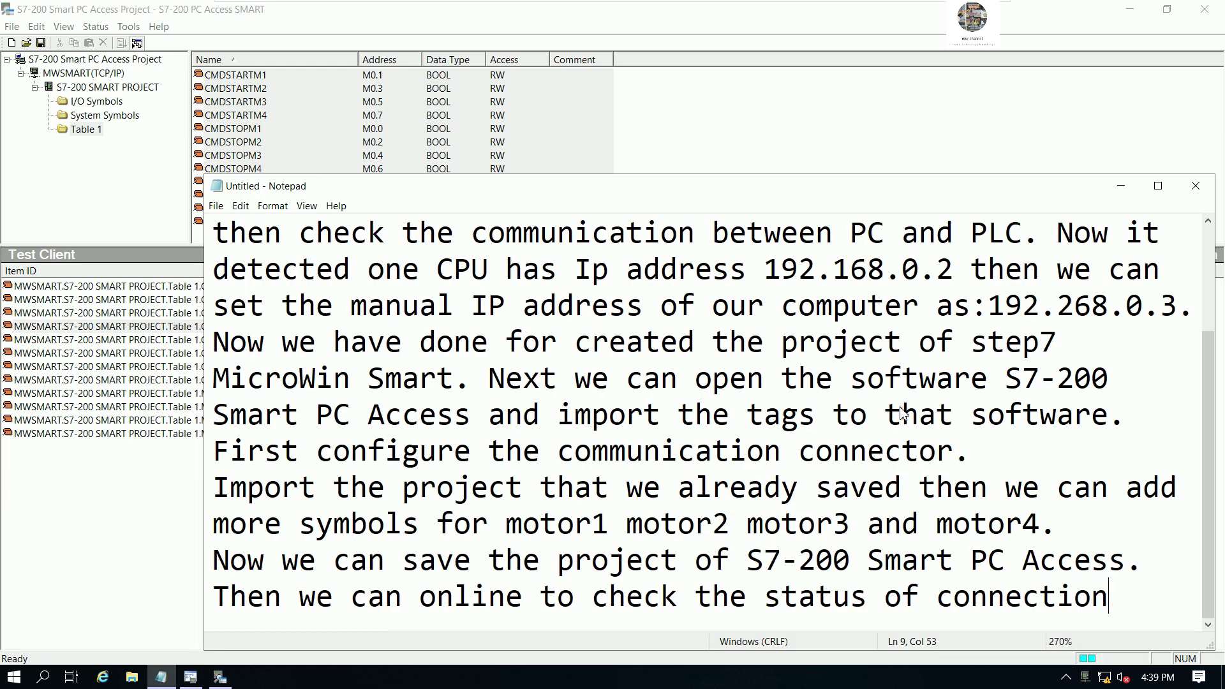
pyautogui.moveTo(618, 188); pyautogui.dragTo(907, 168)
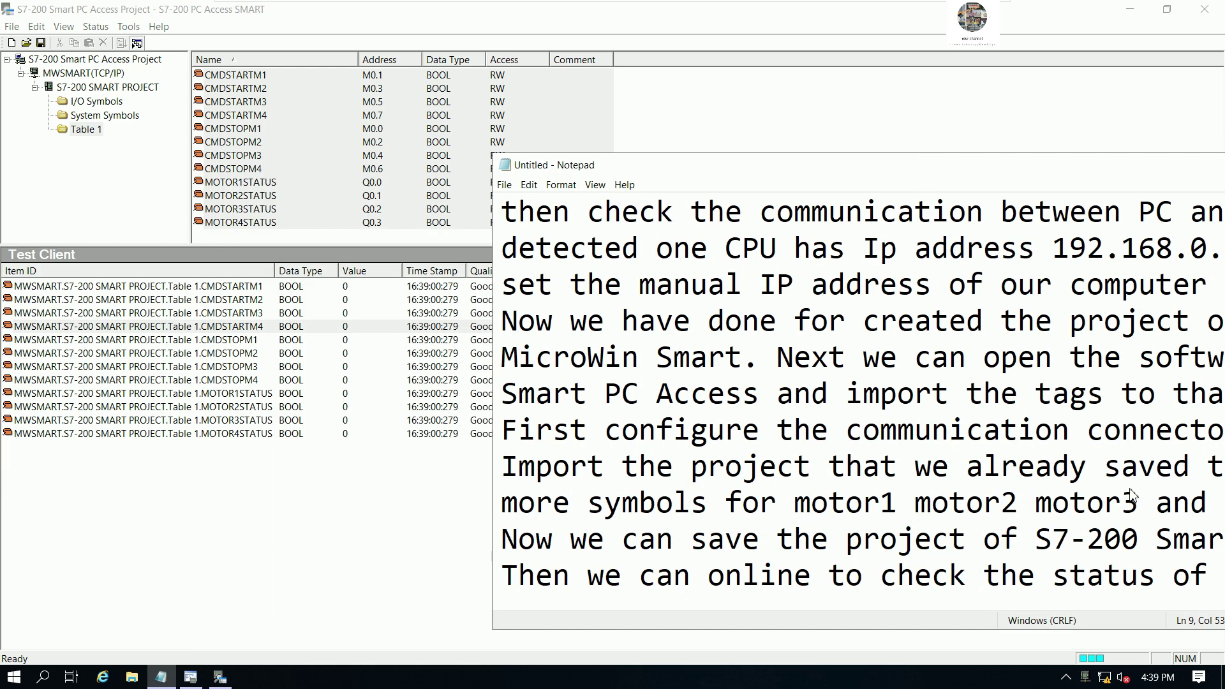
pyautogui.press('Return')
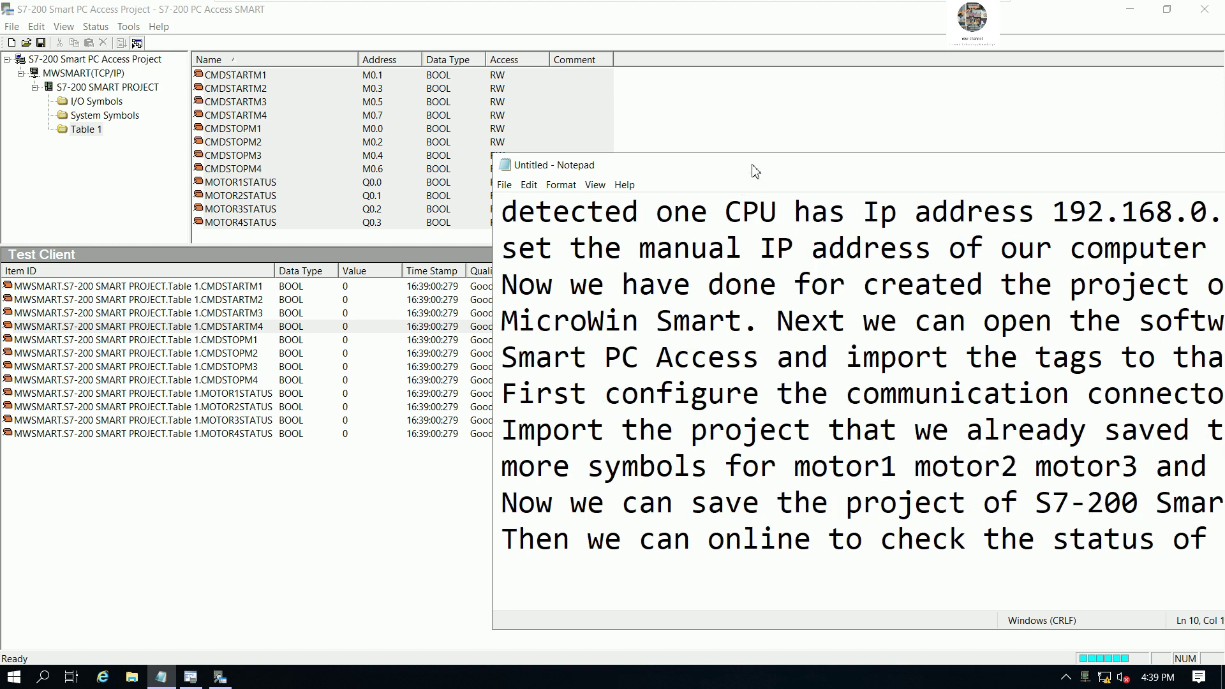
pyautogui.moveTo(746, 167); pyautogui.dragTo(807, 155)
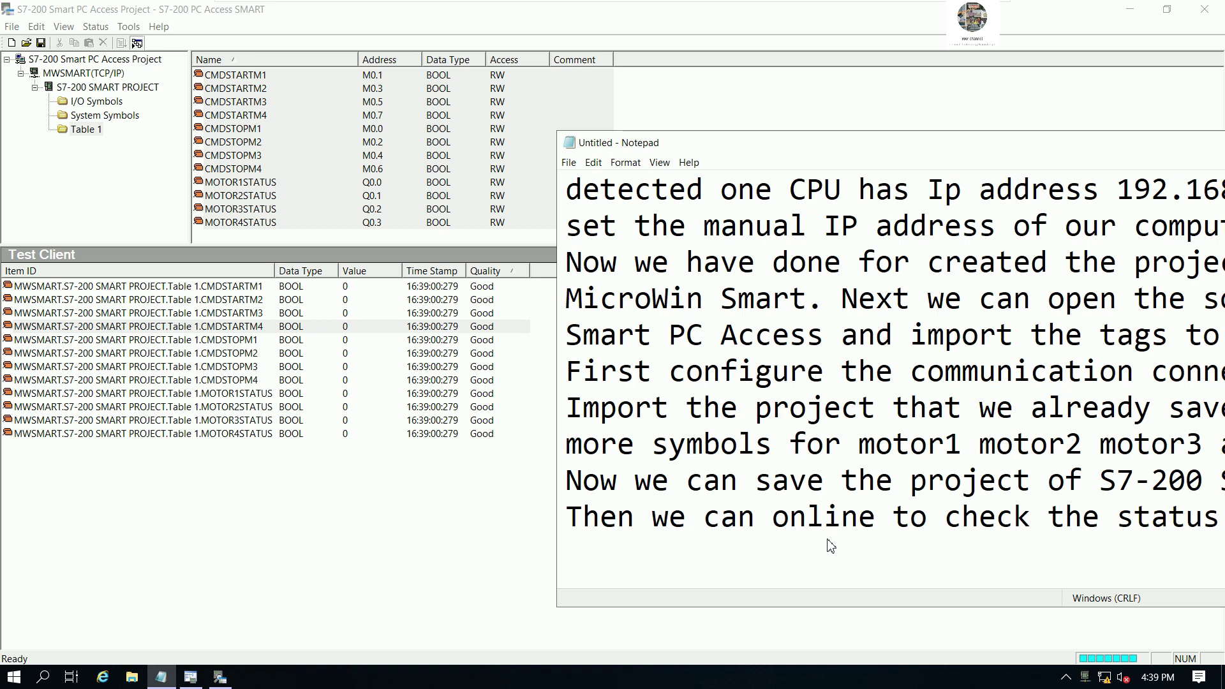
# Step: Write "The quality were good it mean that" on the new line of the notes
pyautogui.write('The qu')
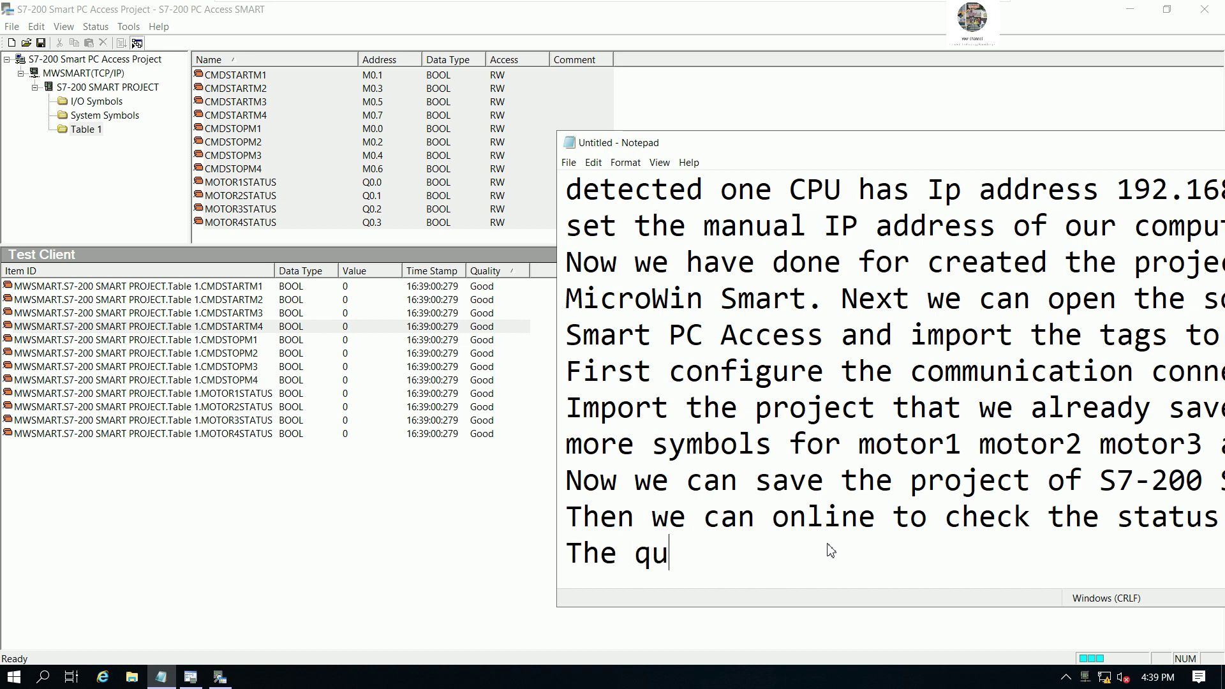
pyautogui.write('o')
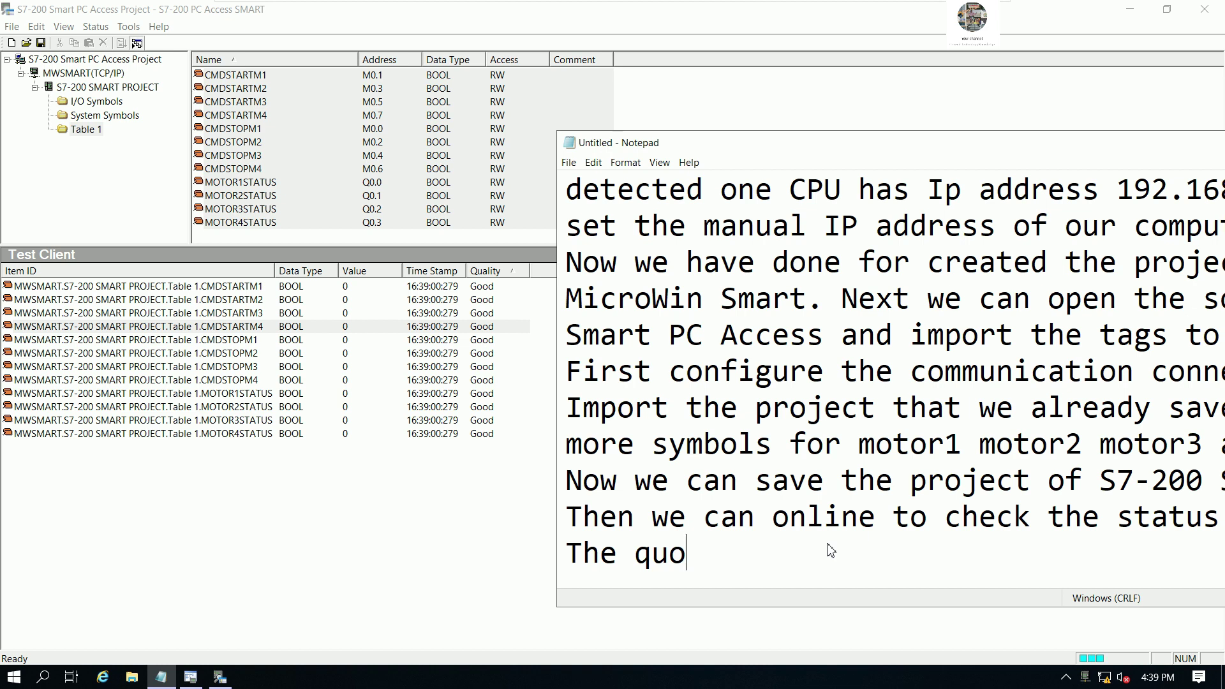
pyautogui.press('BackSpace')
pyautogui.write('ality e')
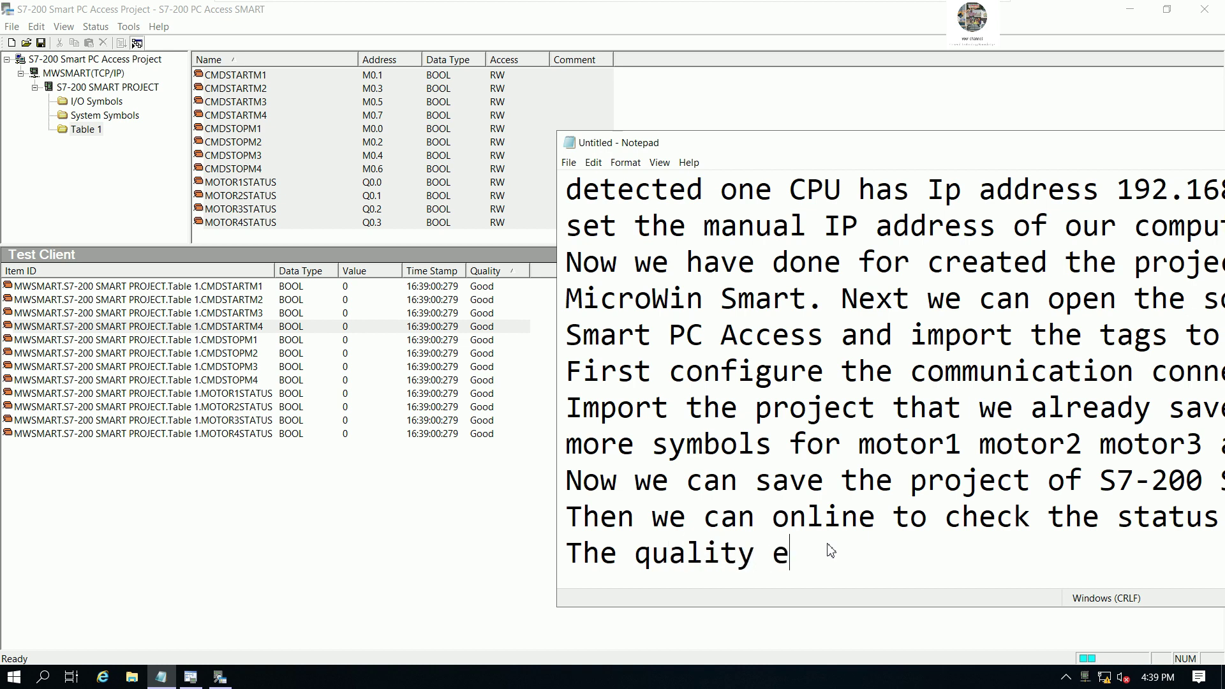
pyautogui.press('BackSpace')
pyautogui.write('were good')
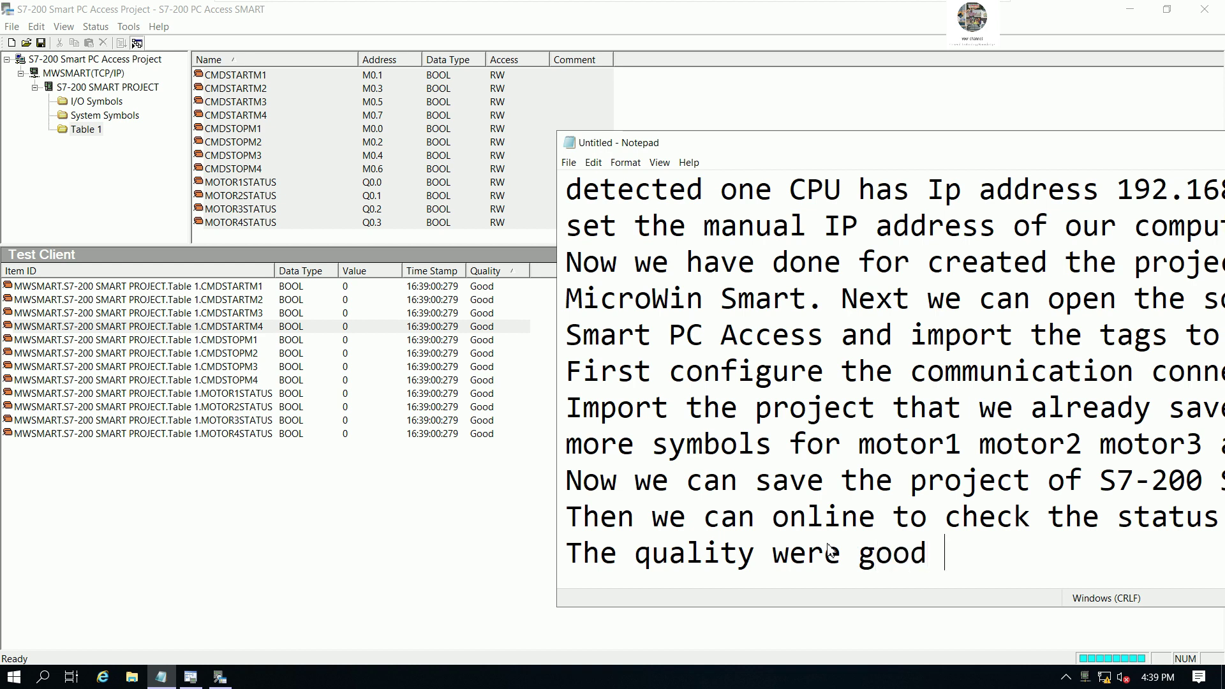
pyautogui.write(' it mean th')
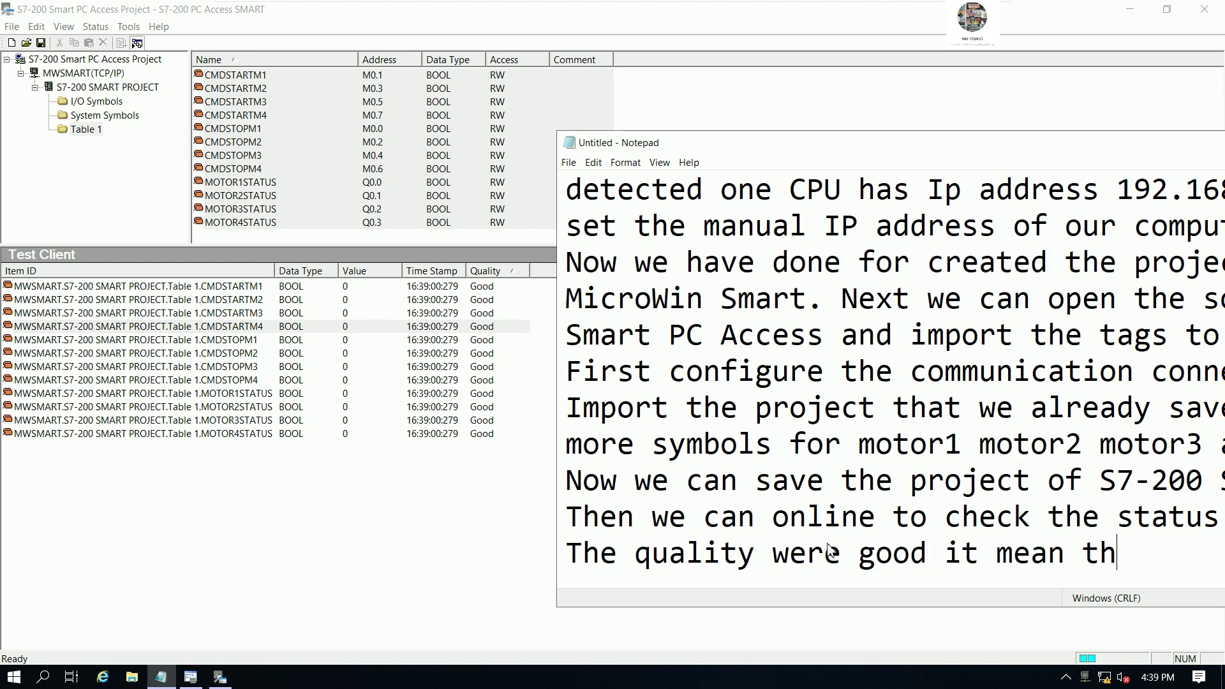
pyautogui.write('at')
# Step: Maximize the notes and complete the sentence with "the communication bewteen PLC and OPC connection working properly."
pyautogui.doubleClick(740, 143)
pyautogui.write('the ')
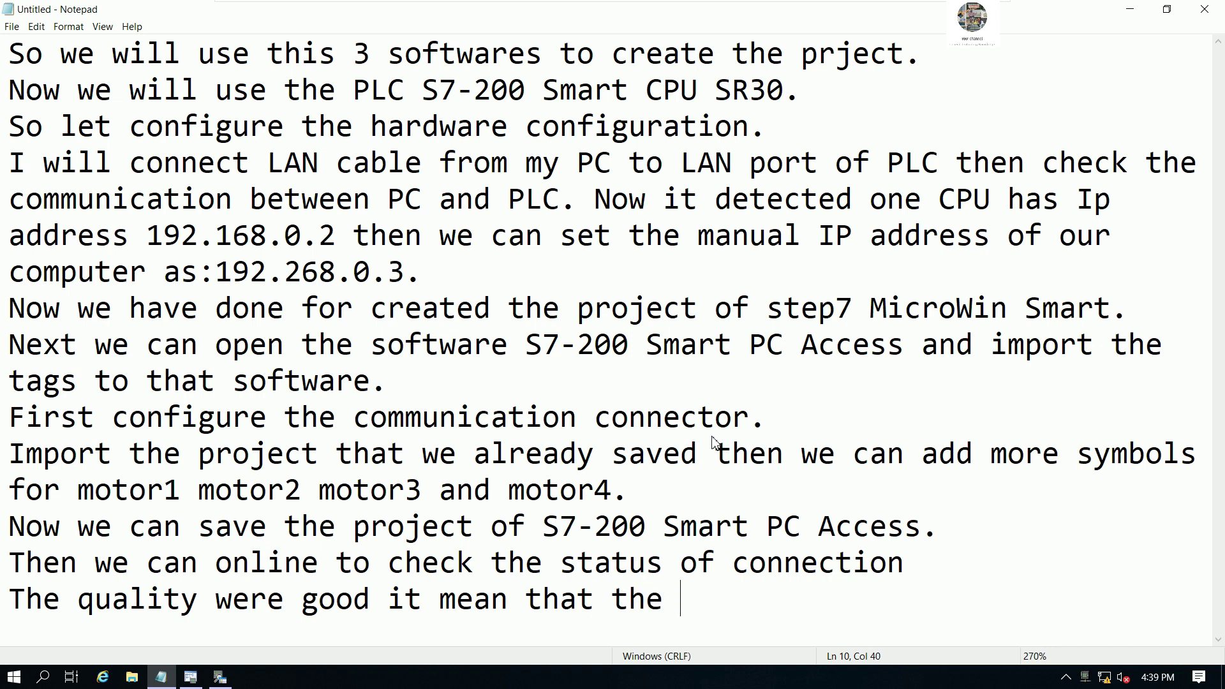
pyautogui.write('commu')
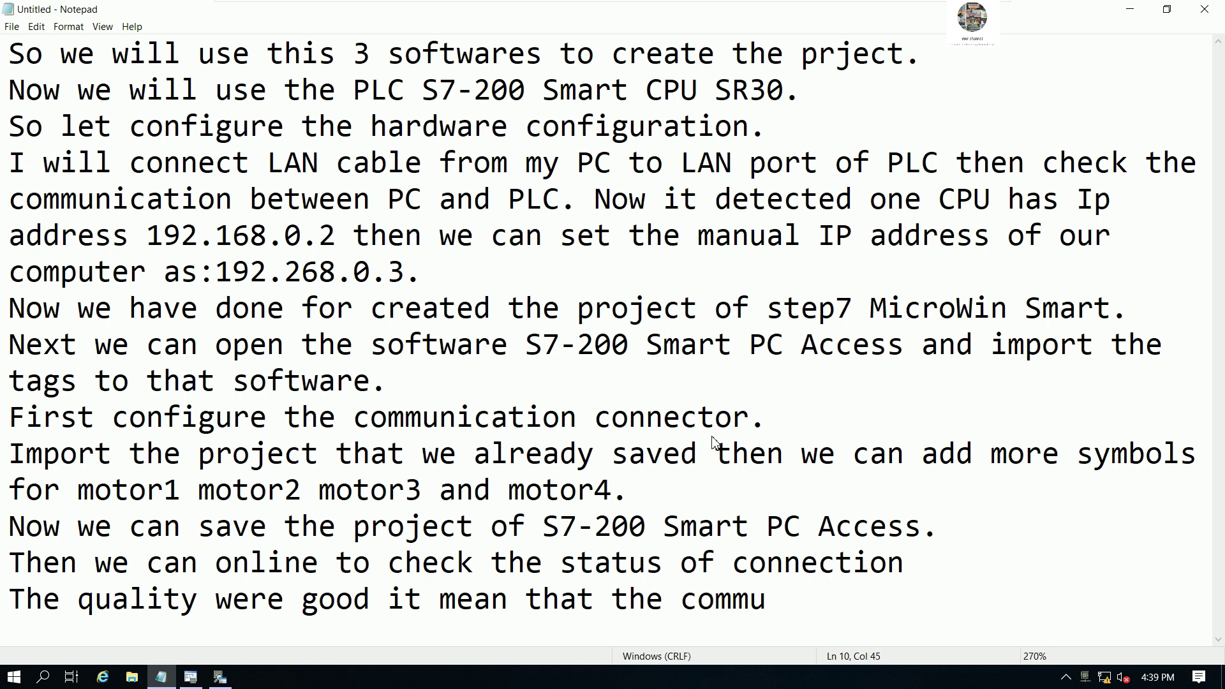
pyautogui.write('nication')
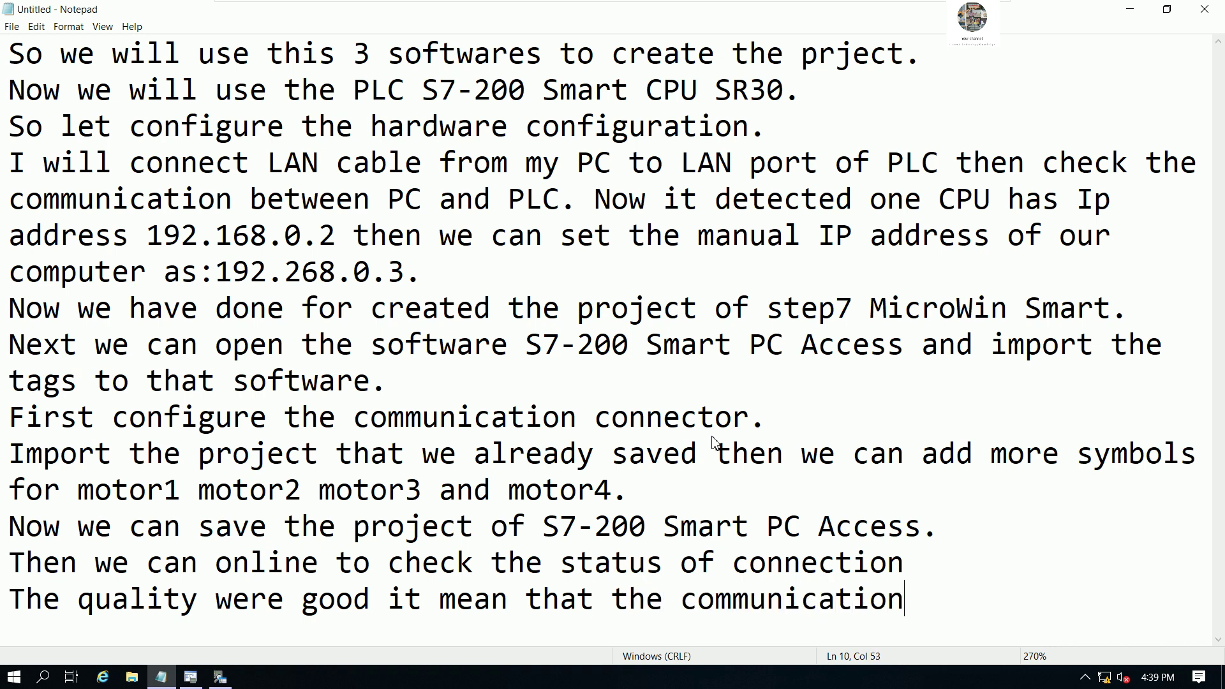
pyautogui.write(' bewteen PLC and ')
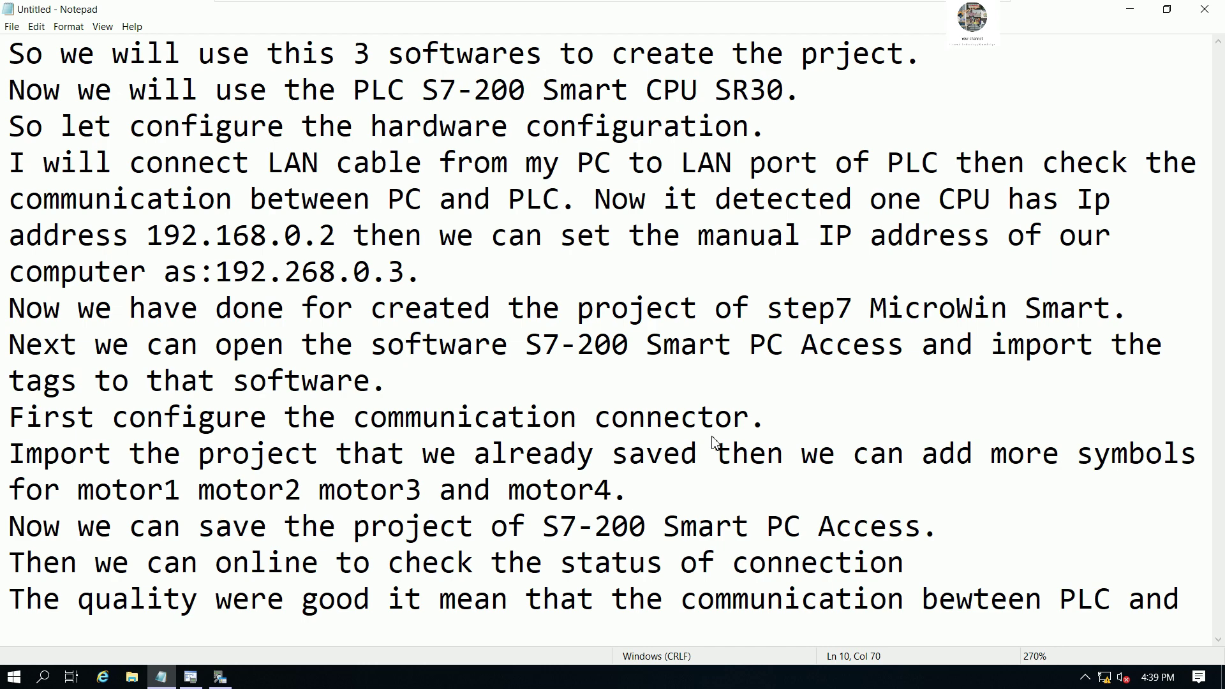
pyautogui.write('OPC co')
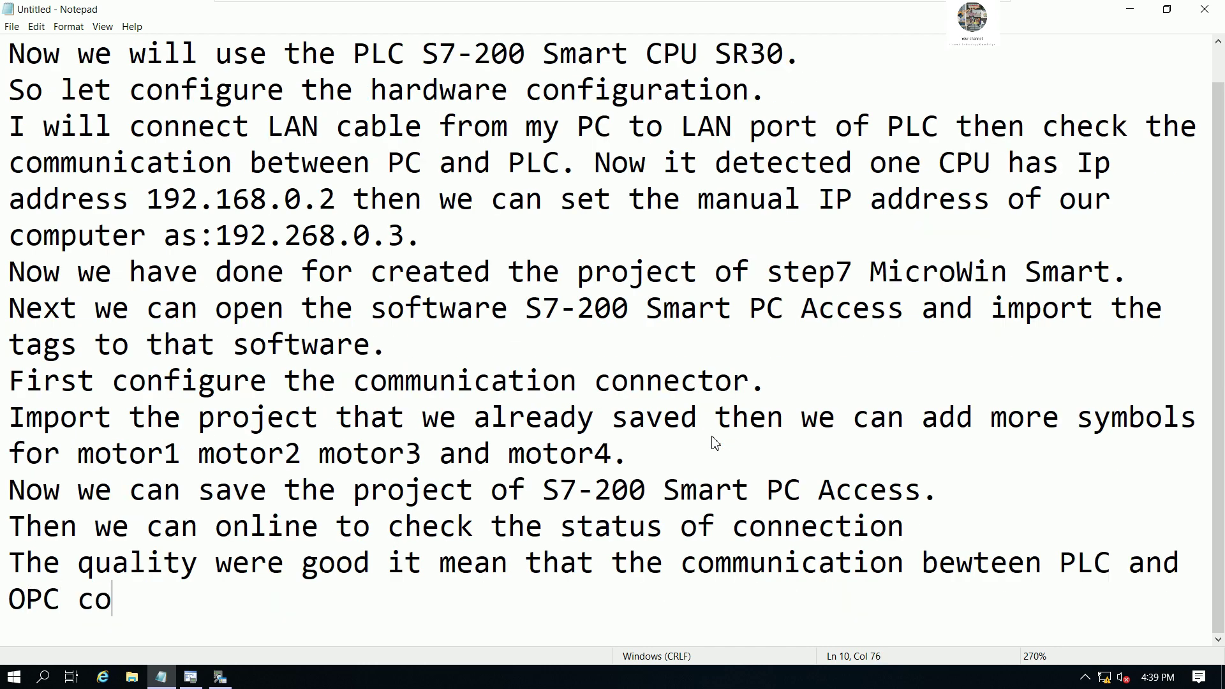
pyautogui.write('nnection ')
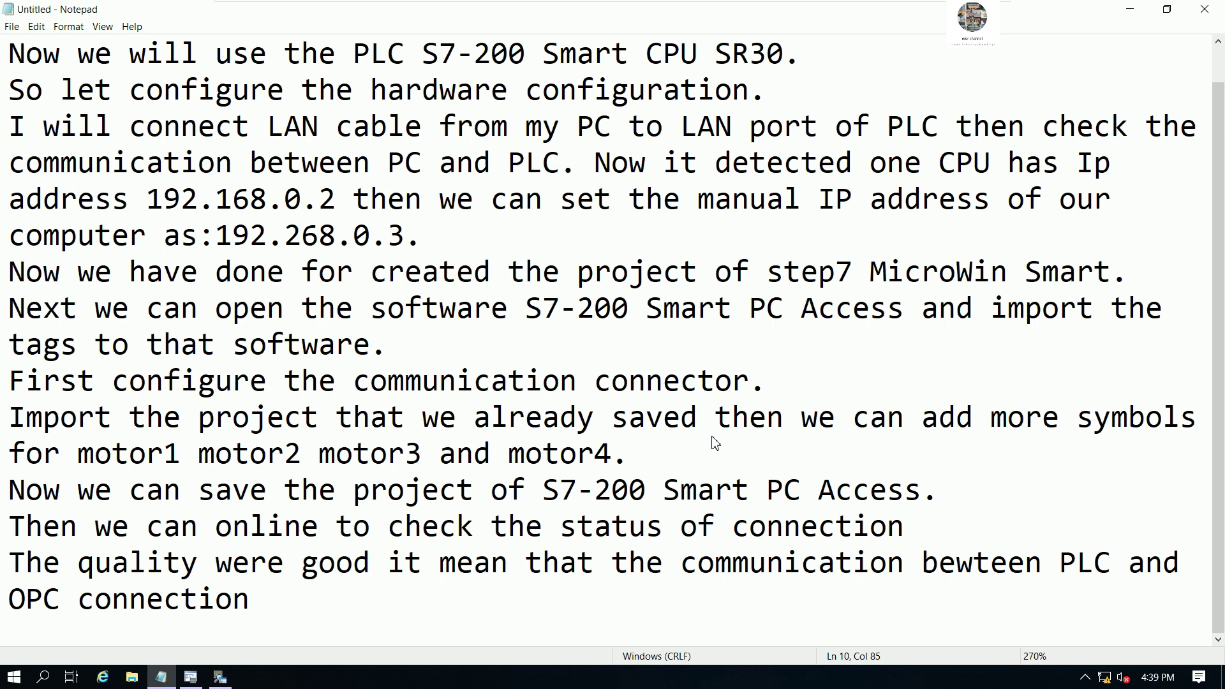
pyautogui.write('working')
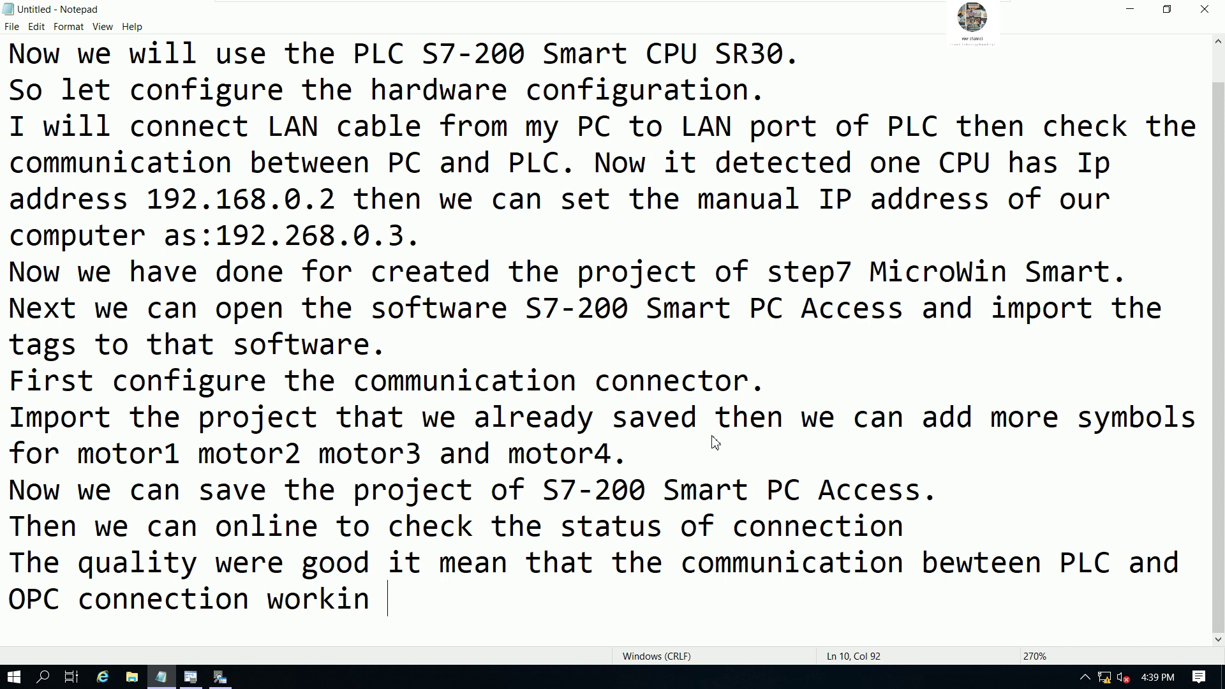
pyautogui.press('BackSpace')
pyautogui.write('g prop')
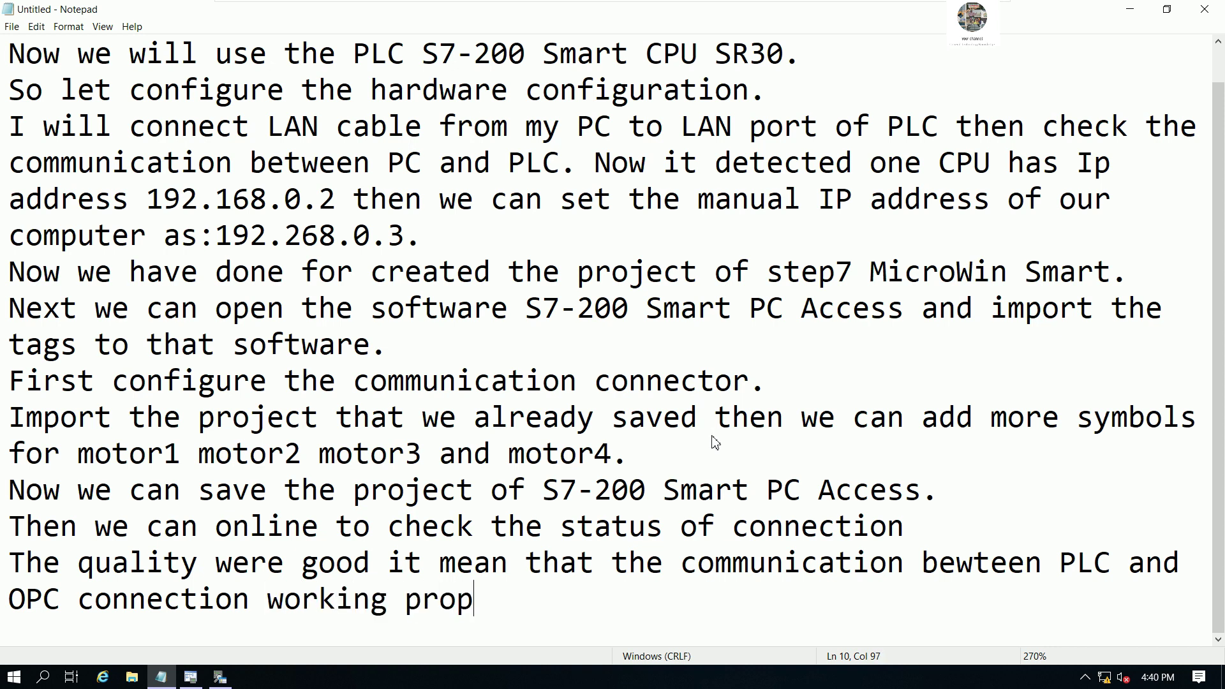
pyautogui.write('erly')
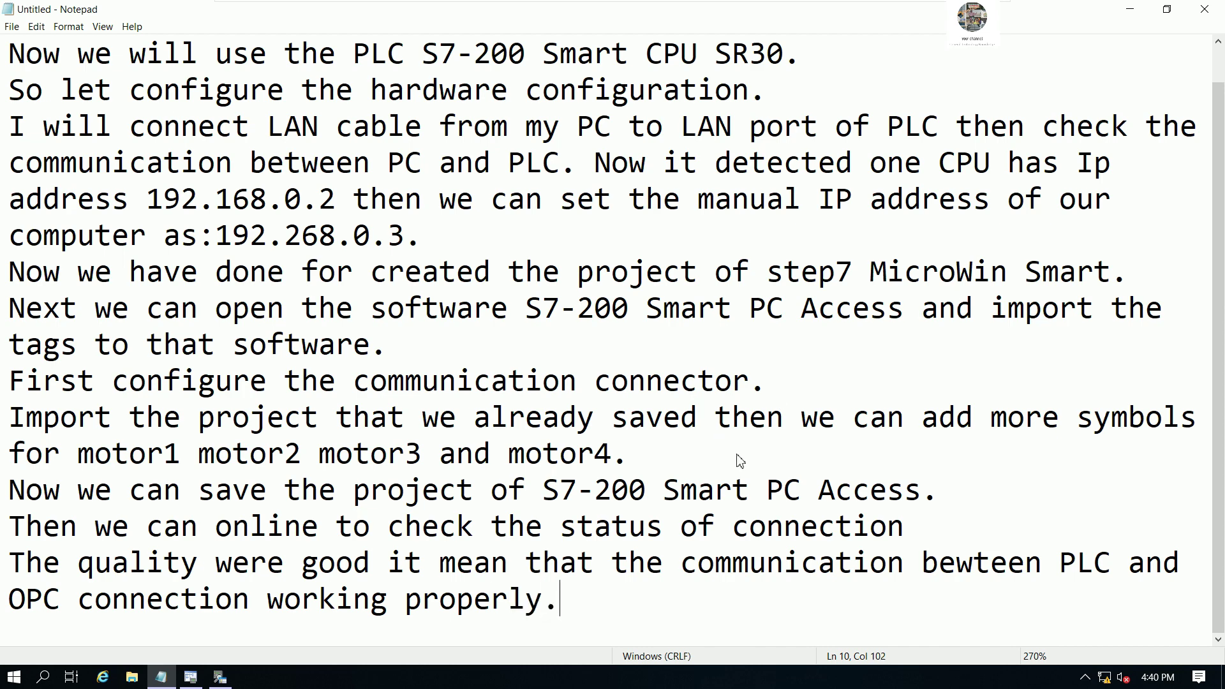
pyautogui.write('.')
# Step: Add a new line to the notes starting "Now we can create the project of GE"
pyautogui.press('Return')
pyautogui.write('Now ')
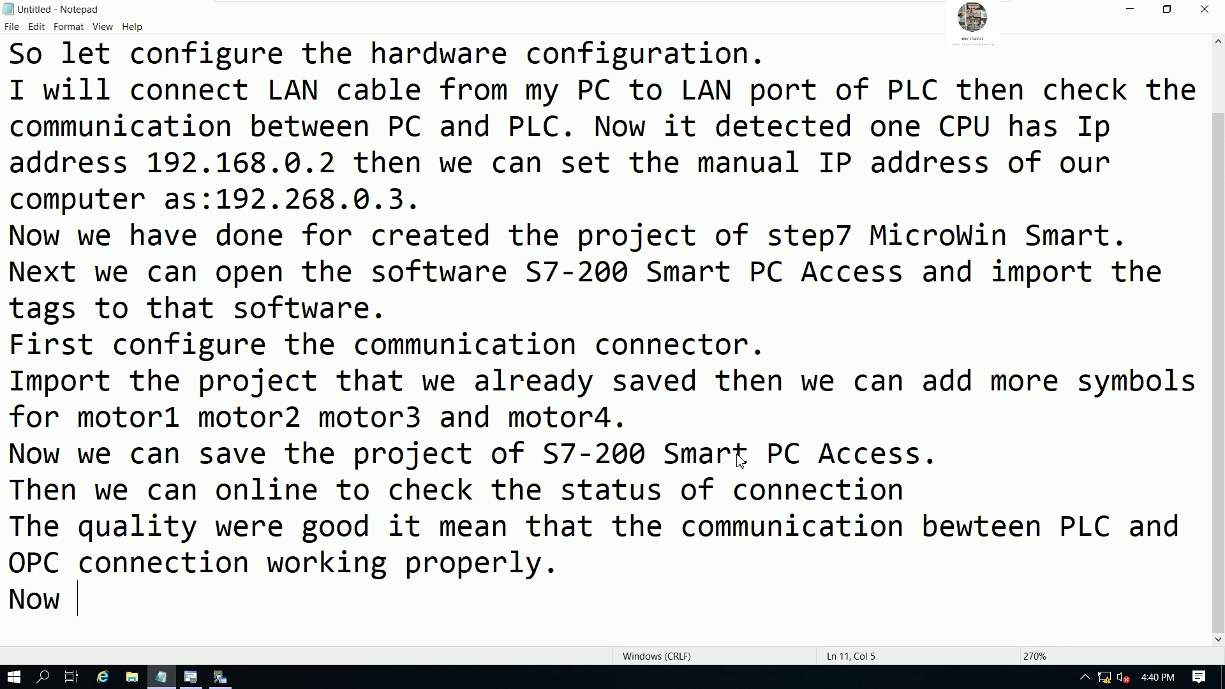
pyautogui.write('we can c')
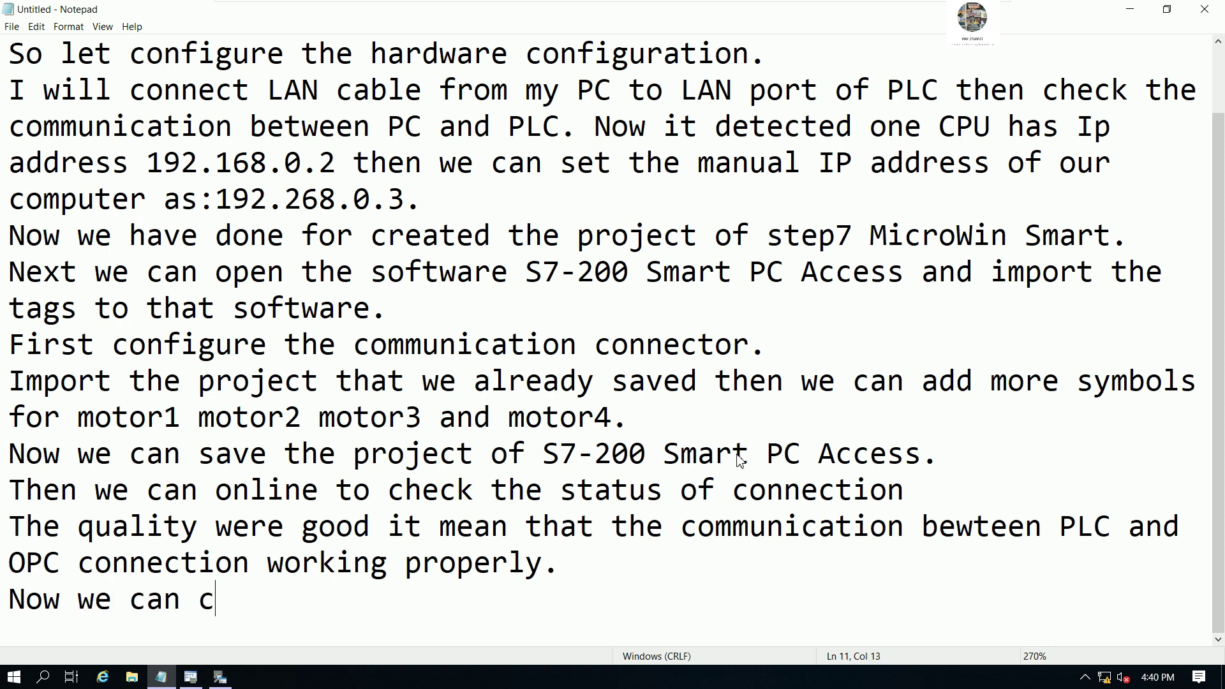
pyautogui.write('reate the ')
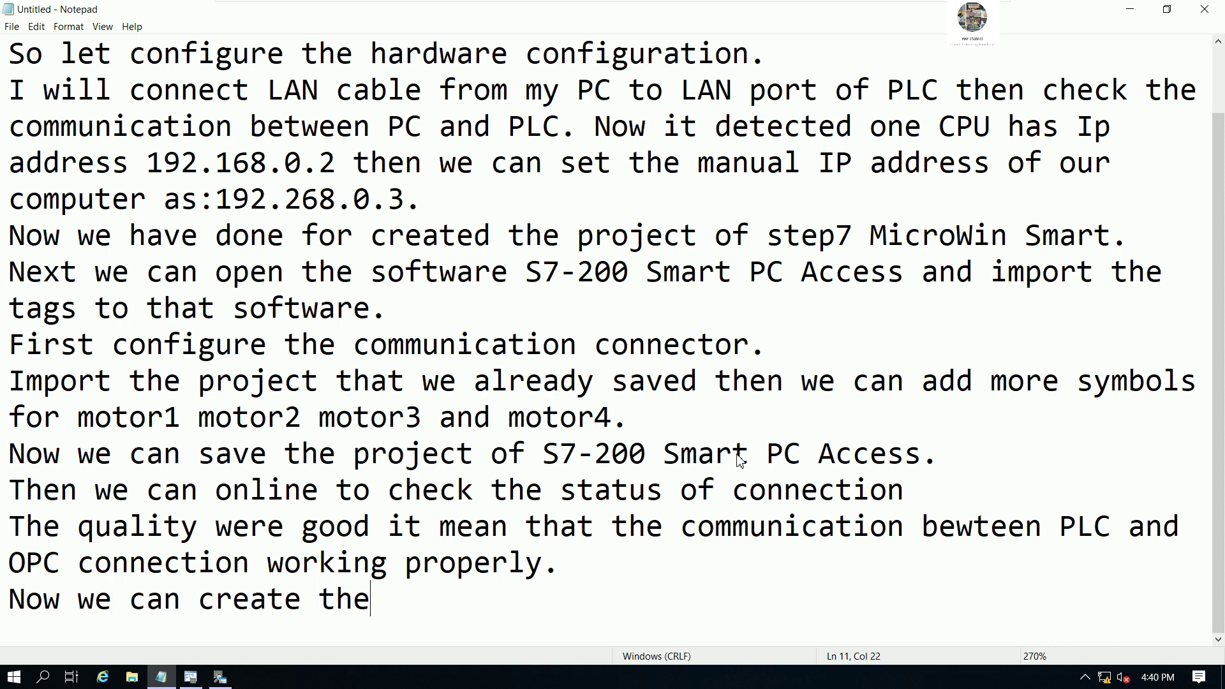
pyautogui.write('project ')
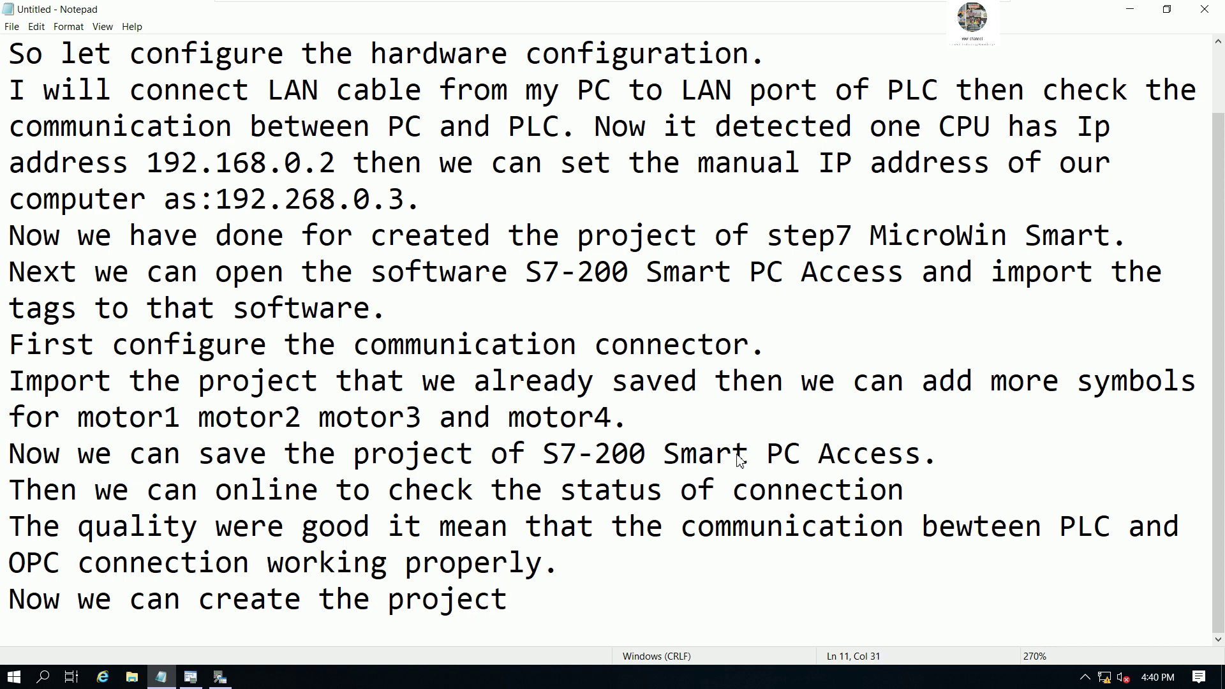
pyautogui.write('of w')
pyautogui.press('BackSpace')
pyautogui.write('GE ')
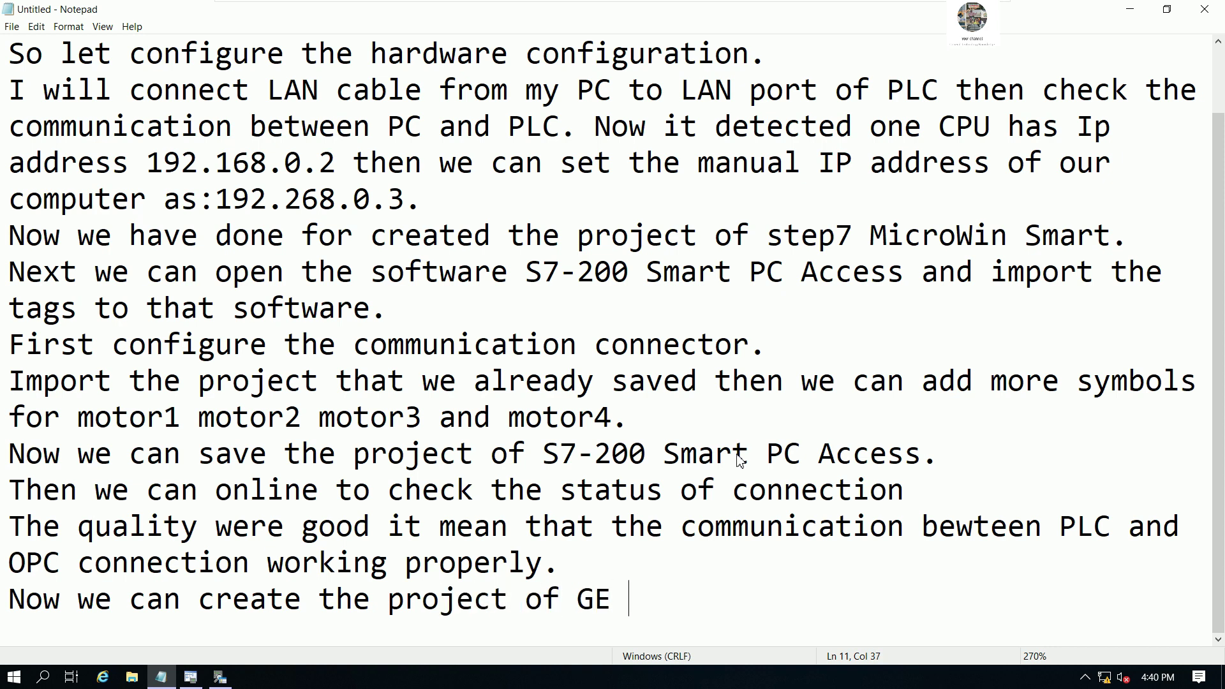
# Step: Complete the sentence in the notes with "SCADA Proficy Cimplicity HMI"
pyautogui.write('sCADA')
pyautogui.press('BackSpace')
pyautogui.press('BackSpace')
pyautogui.press('BackSpace')
pyautogui.press('BackSpace')
pyautogui.press('BackSpace')
pyautogui.write('SCADA')
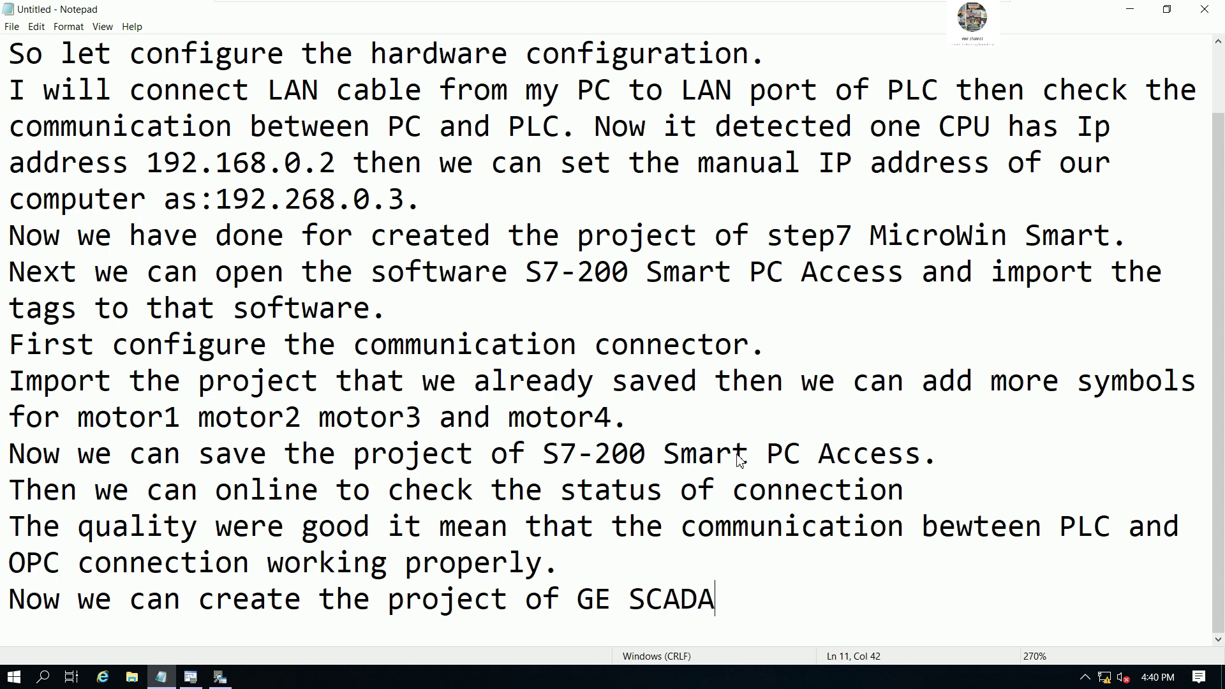
pyautogui.write(' Profic')
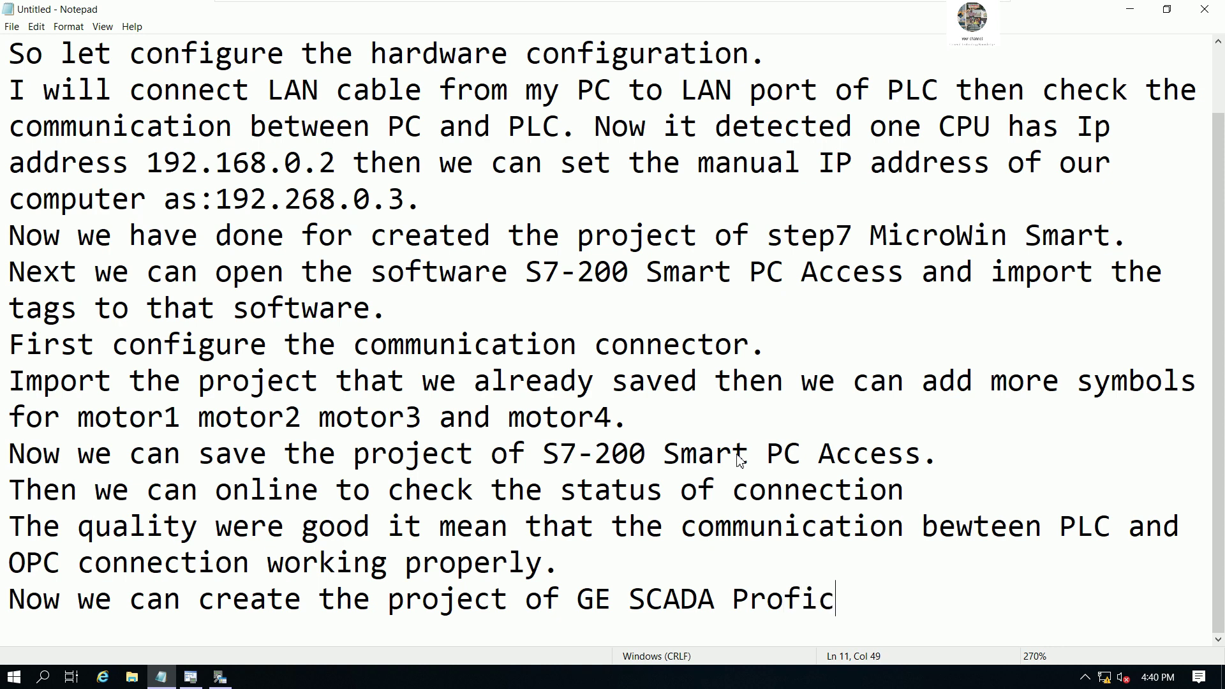
pyautogui.write('y Cimplicity ')
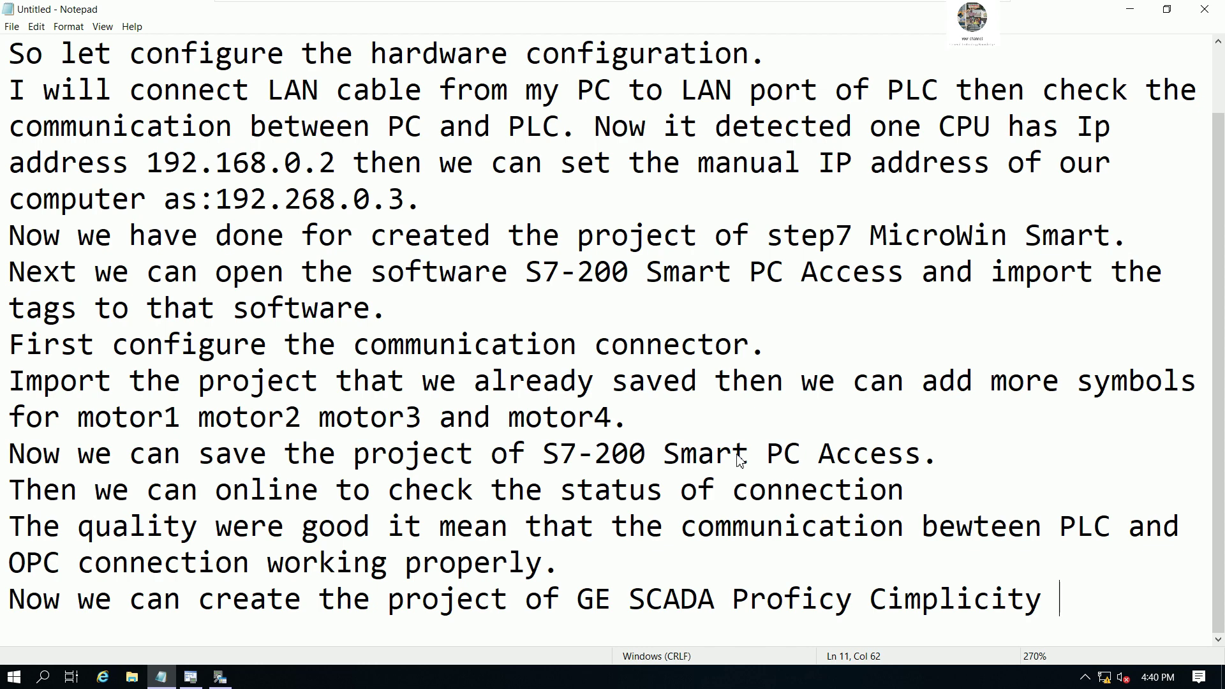
pyautogui.write('HMI')
# Step: Minimize the notes and PC Access, and turn on program status monitoring for the ladder program in STEP 7-Micro/WIN SMART
pyautogui.click(1130, 9)
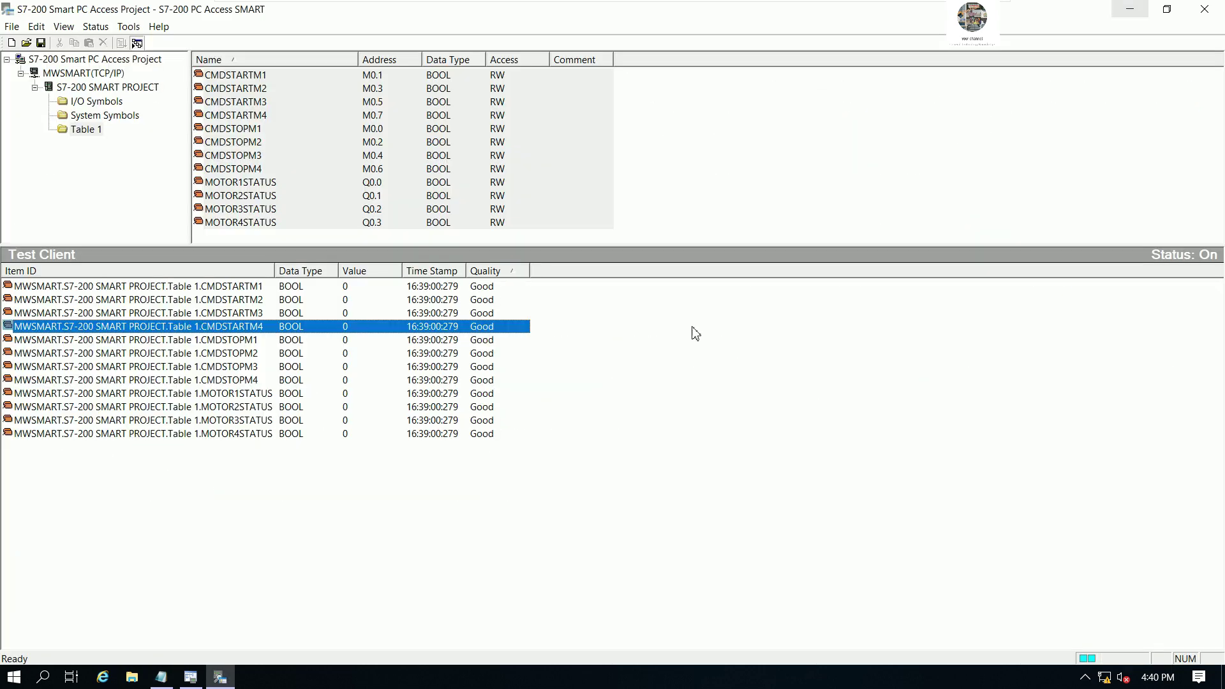
pyautogui.click(1130, 9)
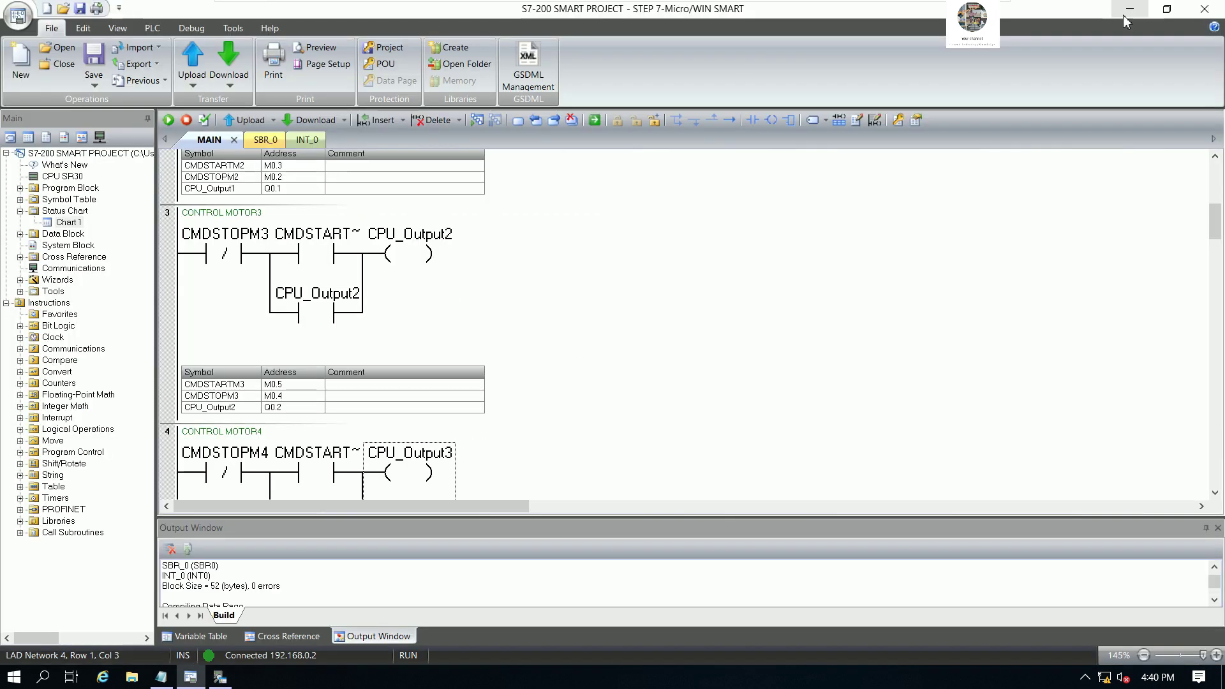
pyautogui.click(484, 119)
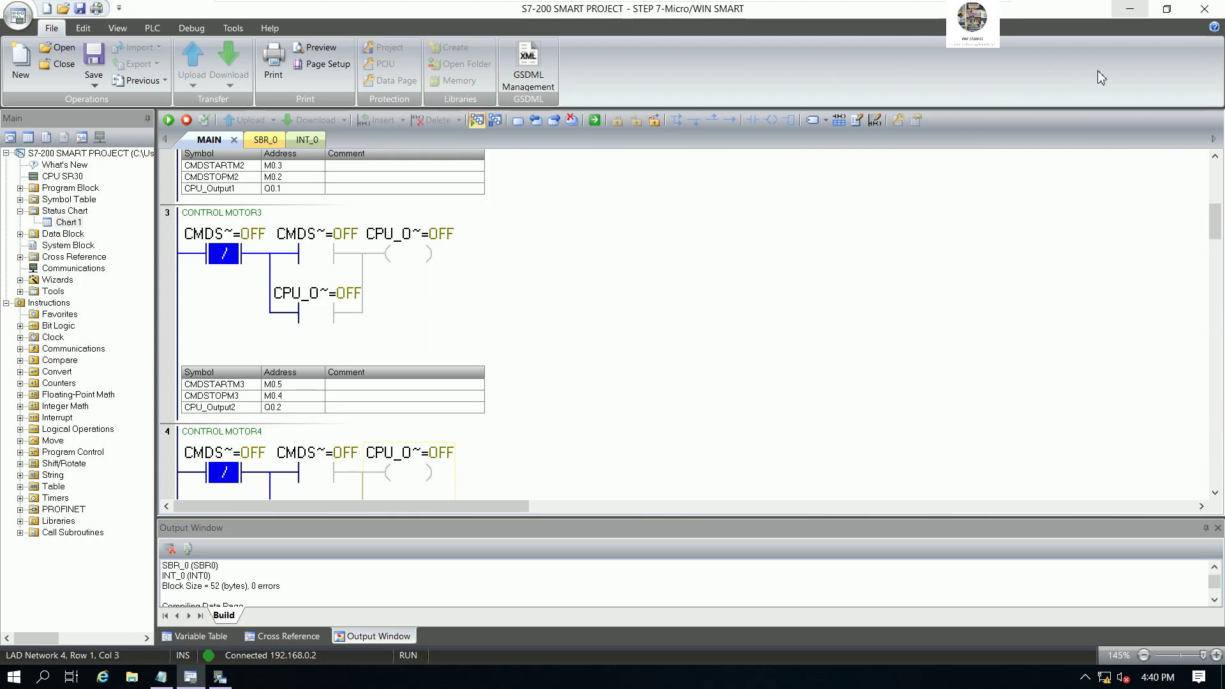
# Step: Minimize STEP 7-Micro/WIN SMART and launch the CIMPLICITY Workbench from the desktop in a maximized window
pyautogui.click(1128, 9)
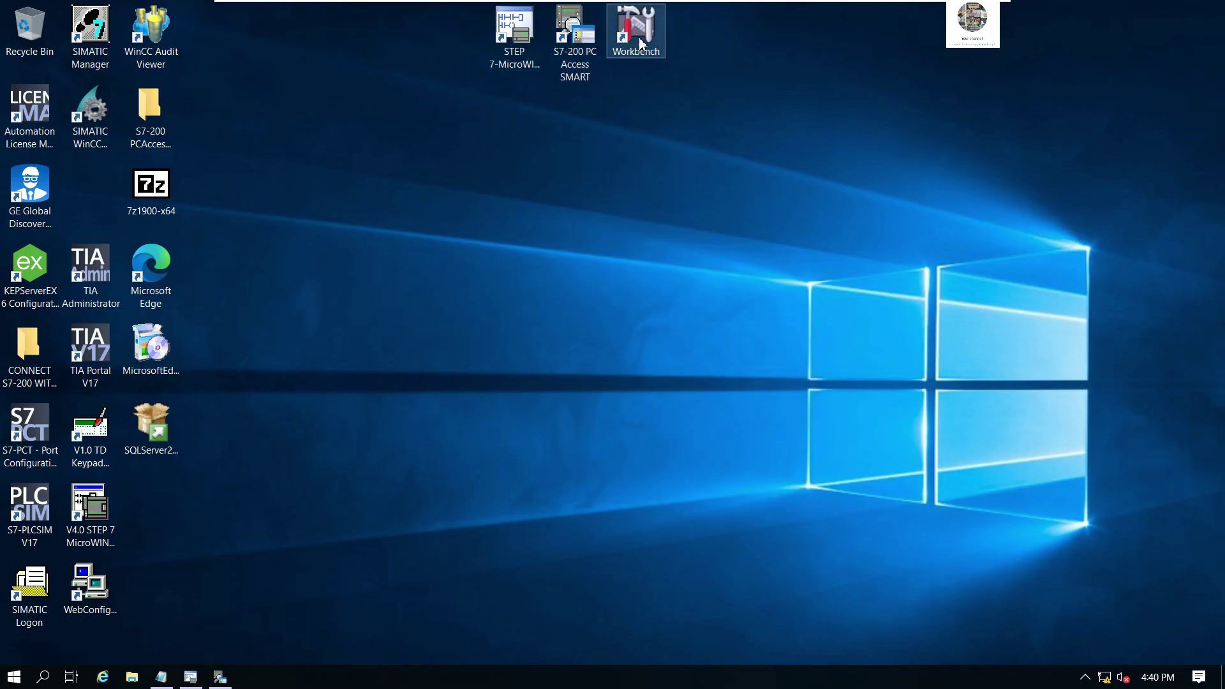
pyautogui.rightClick(529, 152)
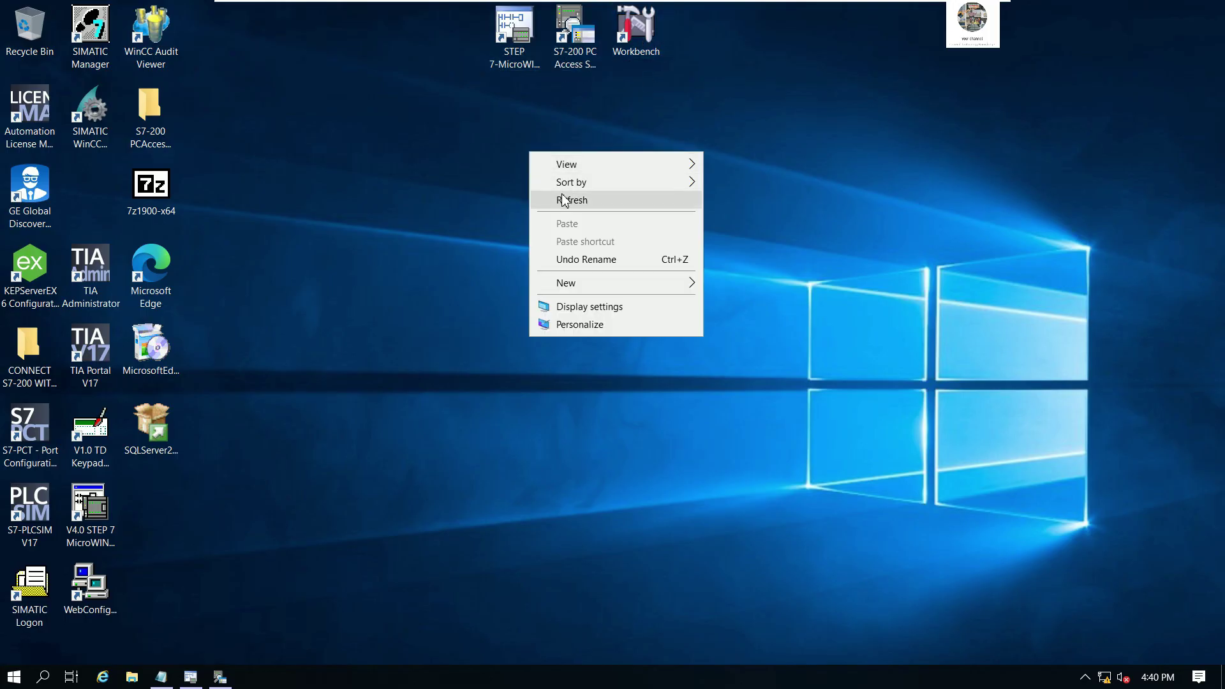
pyautogui.click(563, 200)
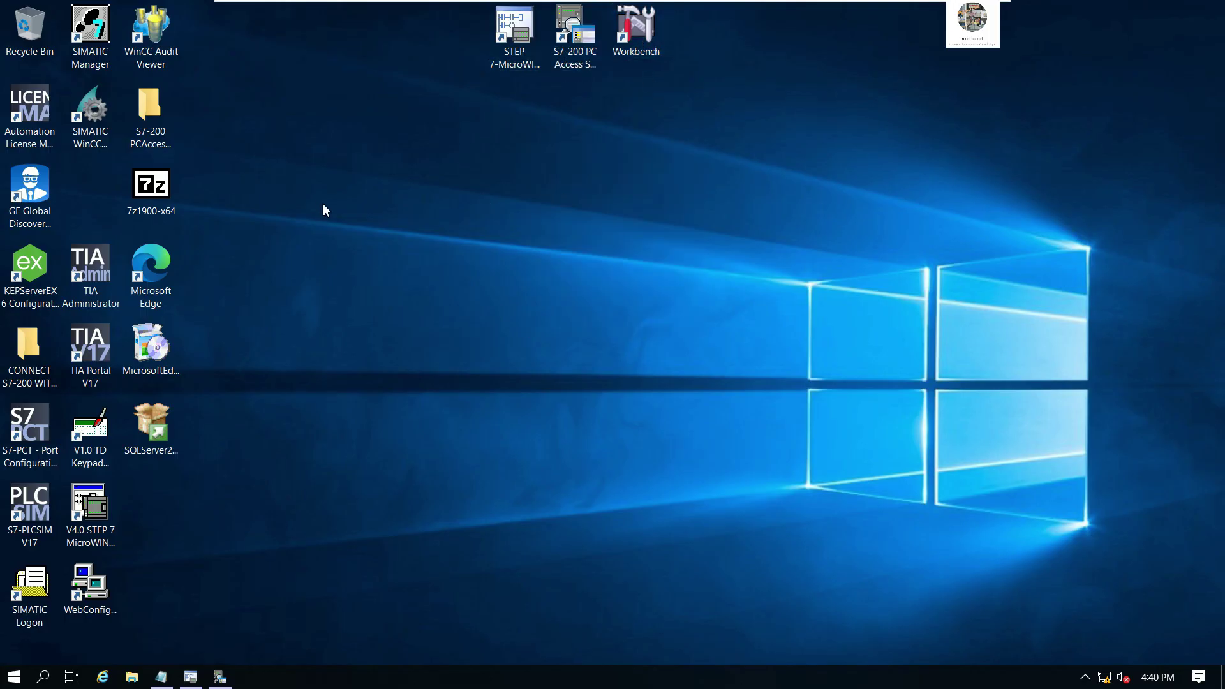
pyautogui.doubleClick(631, 36)
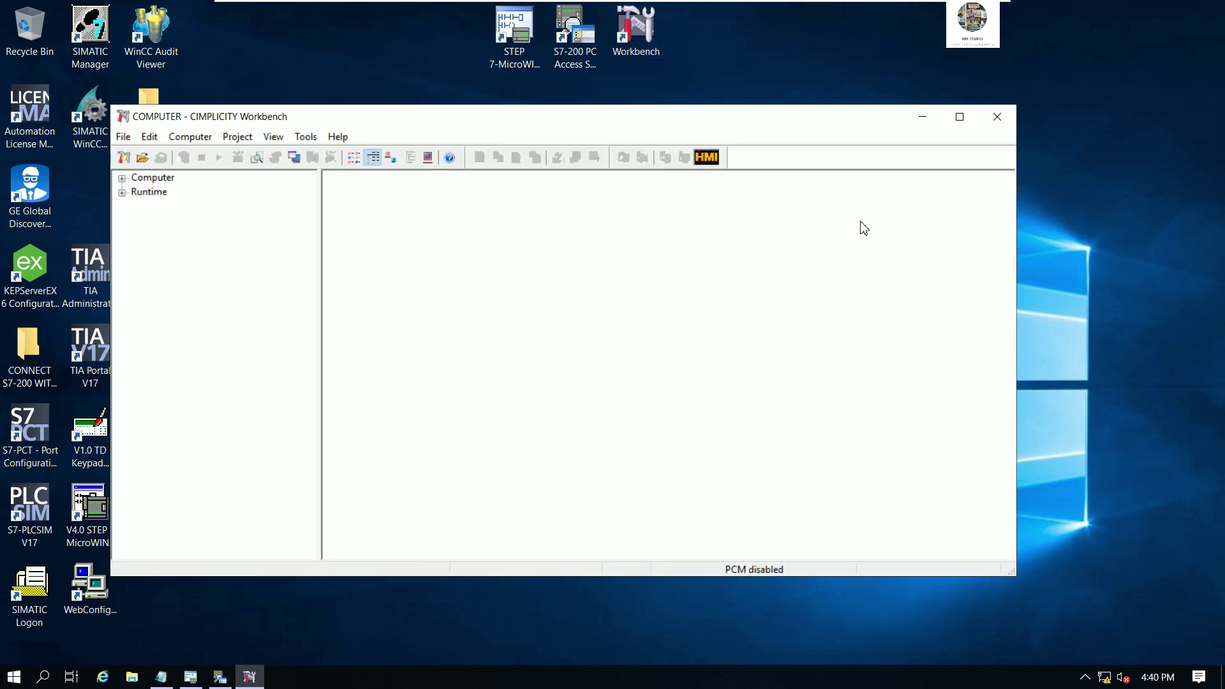
pyautogui.click(959, 118)
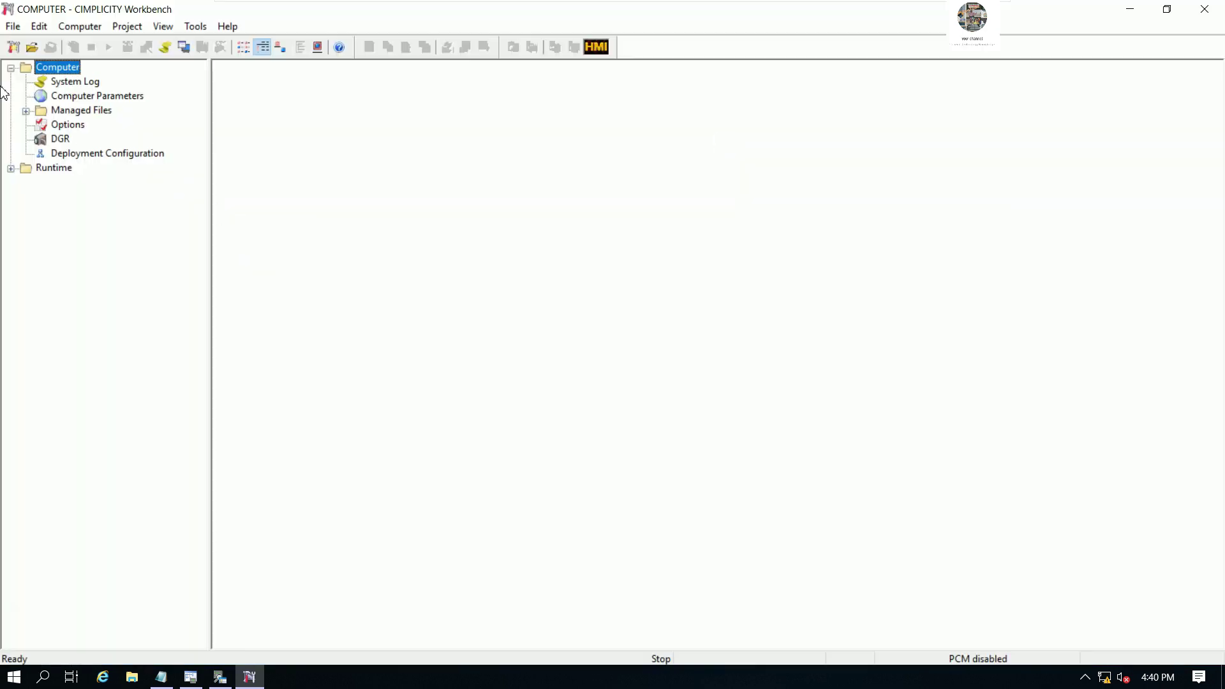
# Step: Start a new CIMPLICITY project and move the Create User for New Project dialog upward to free space beneath it
pyautogui.click(12, 26)
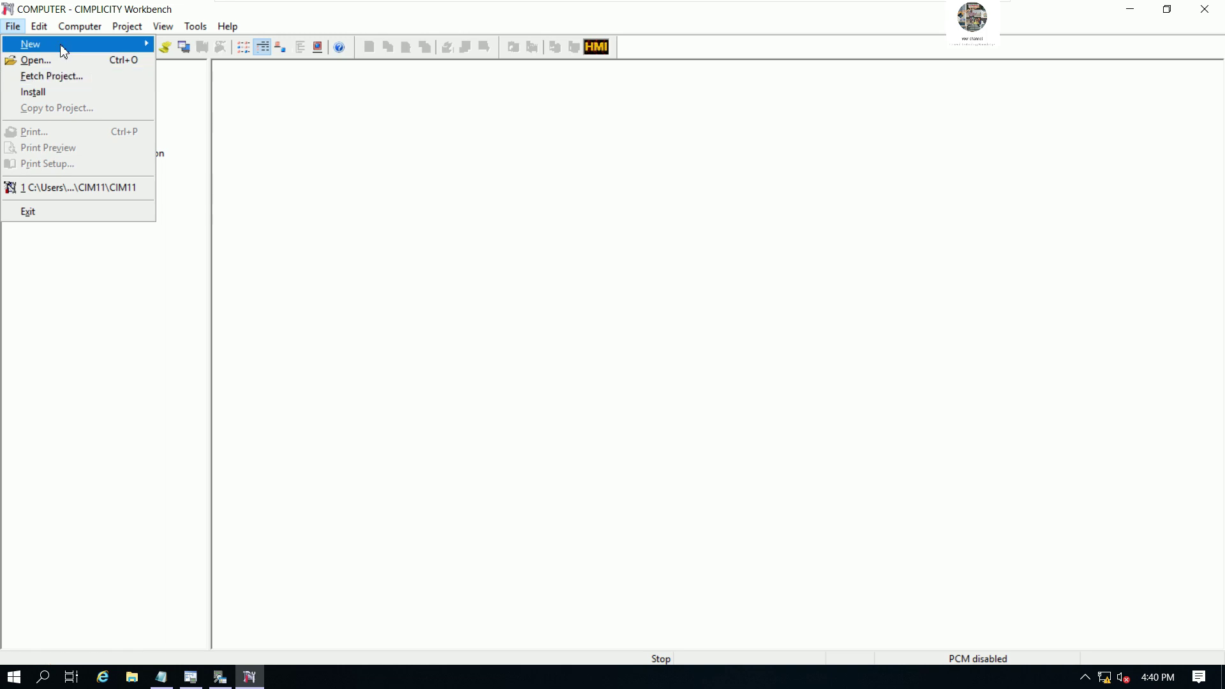
pyautogui.moveTo(63, 45)
pyautogui.click(187, 63)
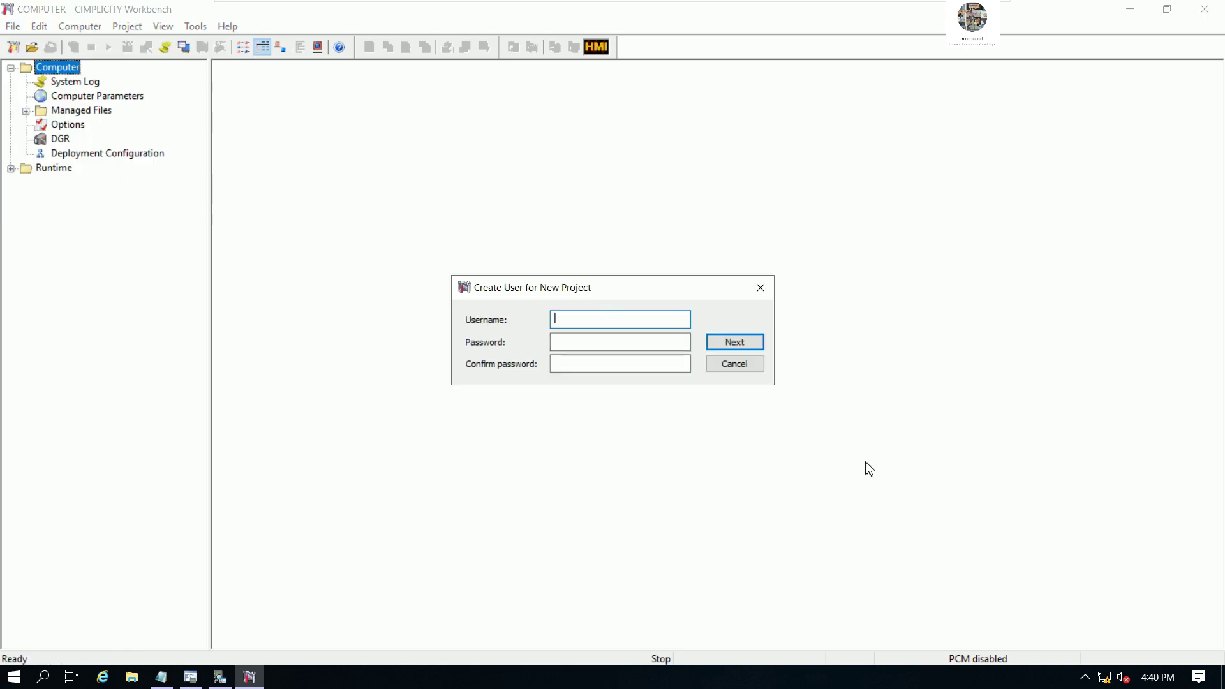
pyautogui.moveTo(579, 297); pyautogui.dragTo(506, 88)
# Step: Bring back the Notepad notes as a smaller window beneath the Create User dialog and start a new line after the last sentence
pyautogui.click(161, 676)
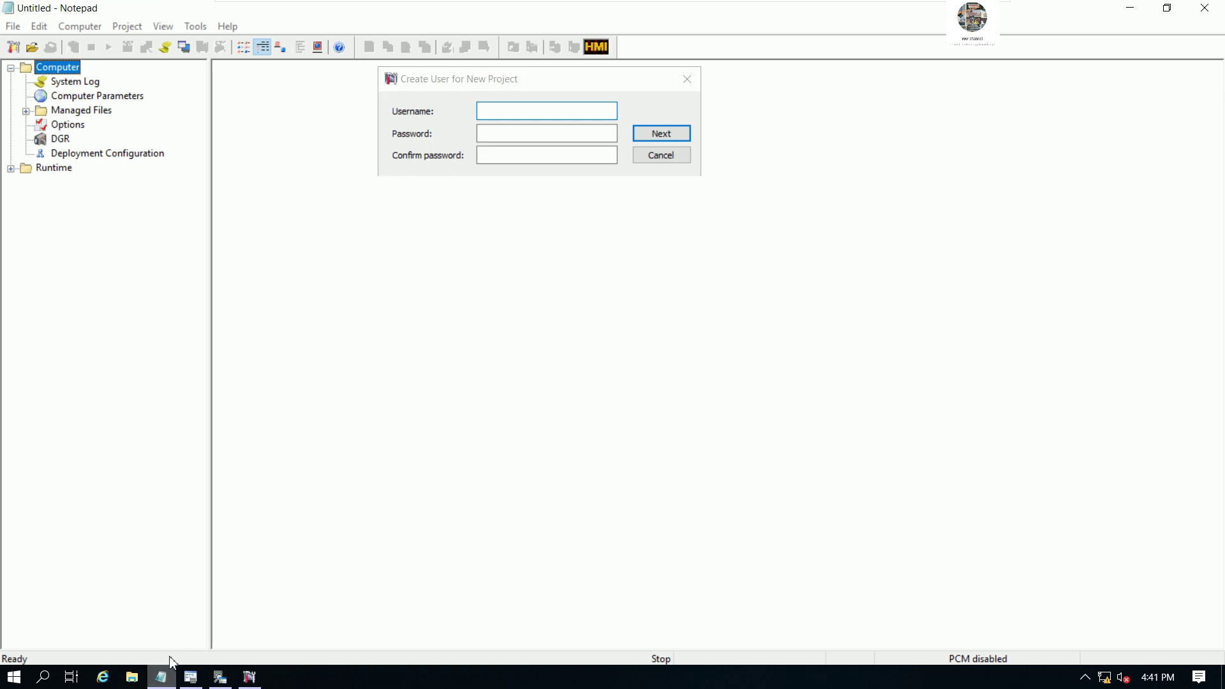
pyautogui.moveTo(751, 28); pyautogui.dragTo(771, 231)
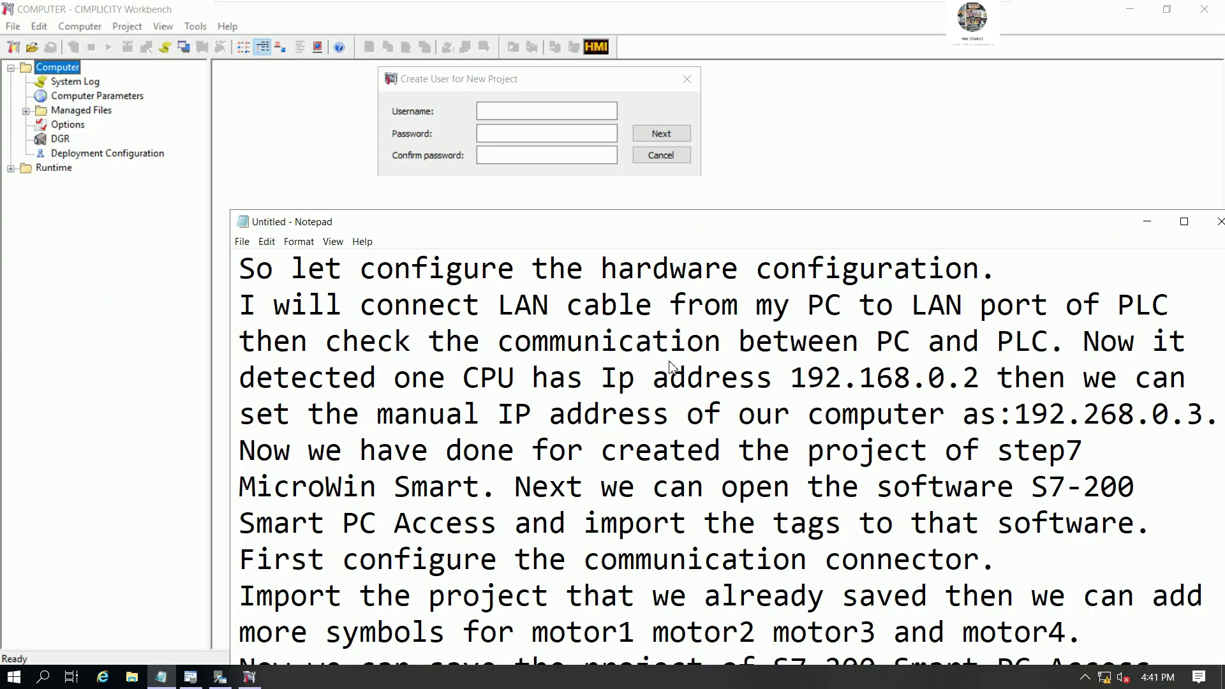
pyautogui.scroll(-2, 689, 440)
pyautogui.press('Return')
pyautogui.press('Return')
pyautogui.press('Return')
pyautogui.press('Return')
pyautogui.press('Return')
pyautogui.press('Return')
pyautogui.press('Return')
pyautogui.press('Return')
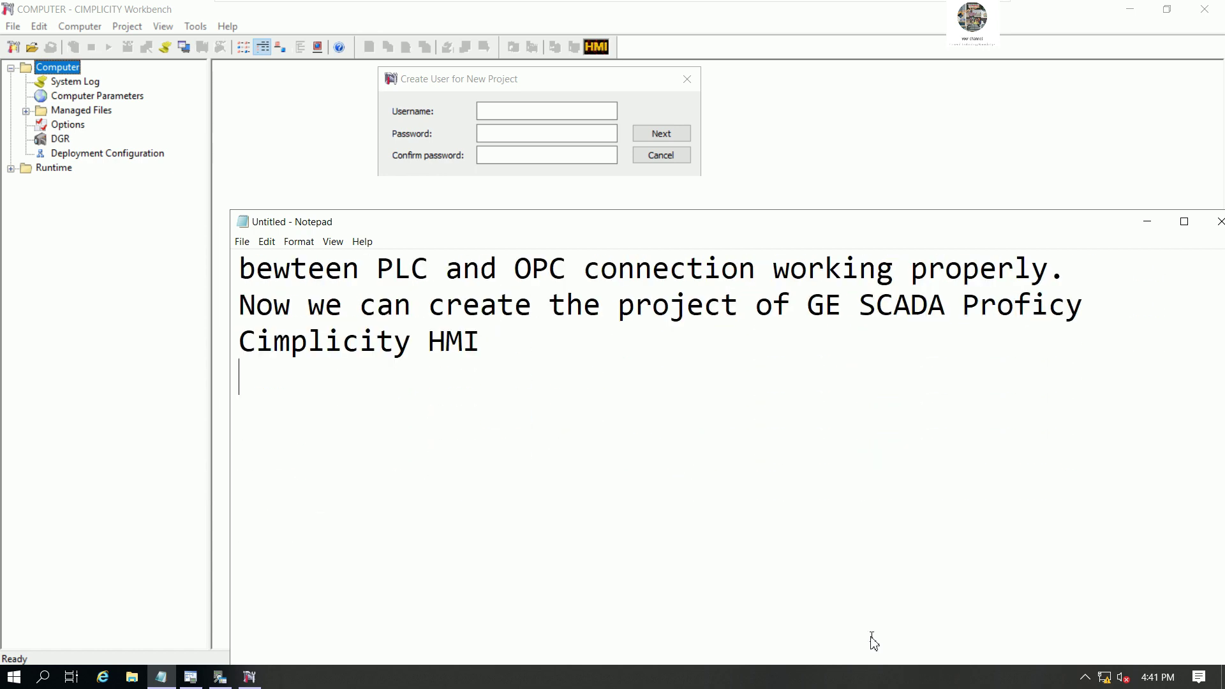
# Step: Write "This software need to required the" on the new line of the notes
pyautogui.write('This o')
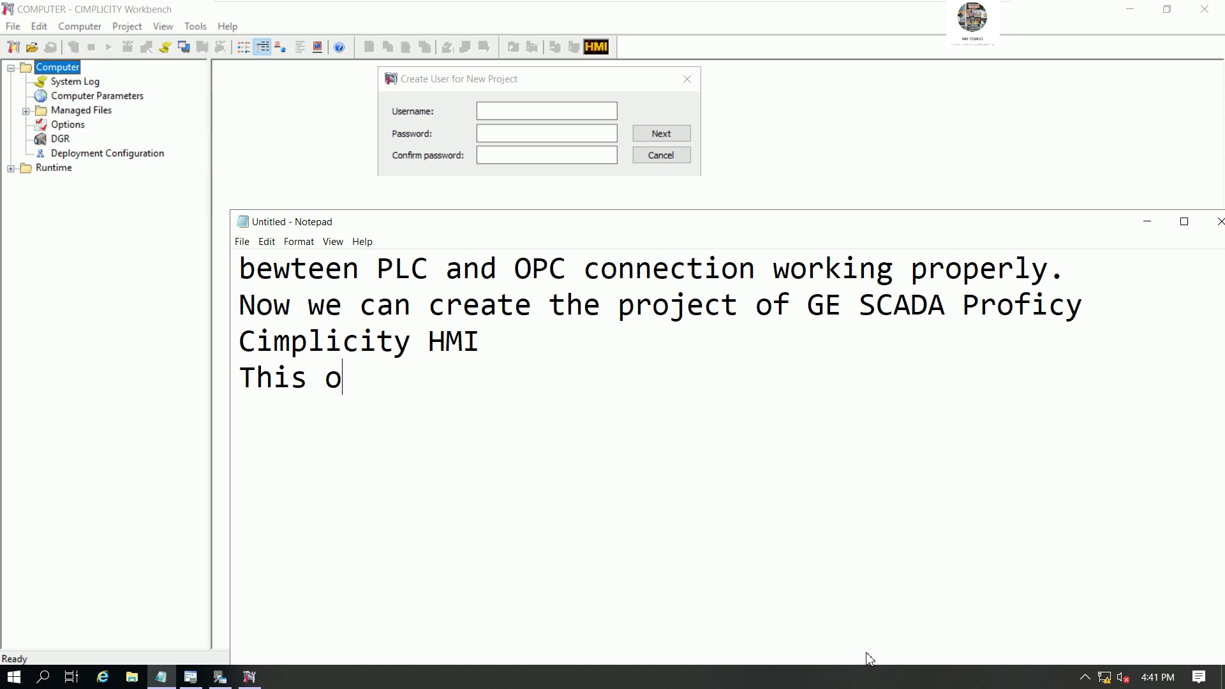
pyautogui.press('BackSpace')
pyautogui.write('softwa')
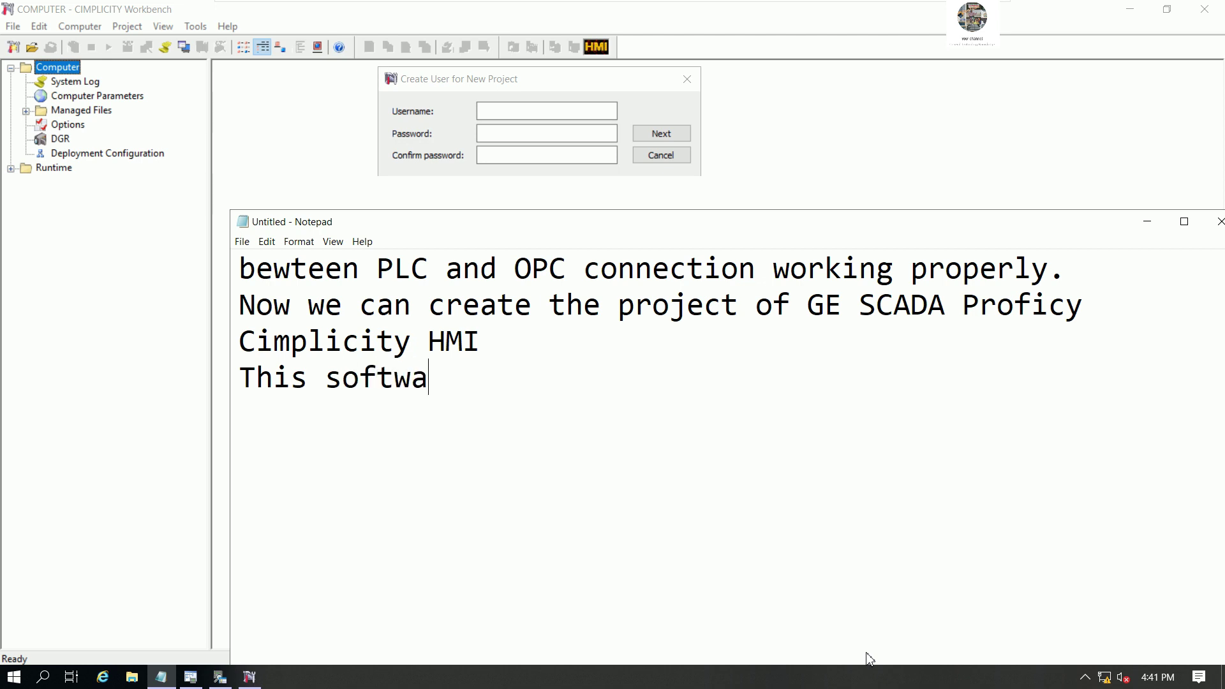
pyautogui.write('re need to')
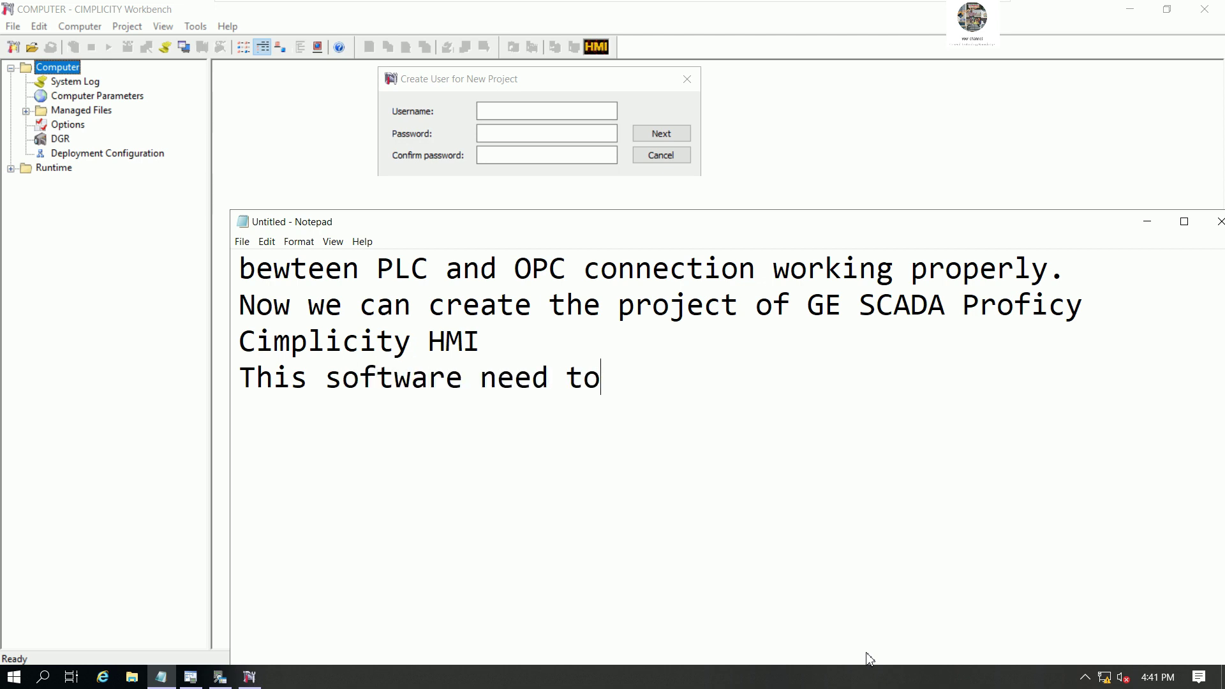
pyautogui.write(' requi')
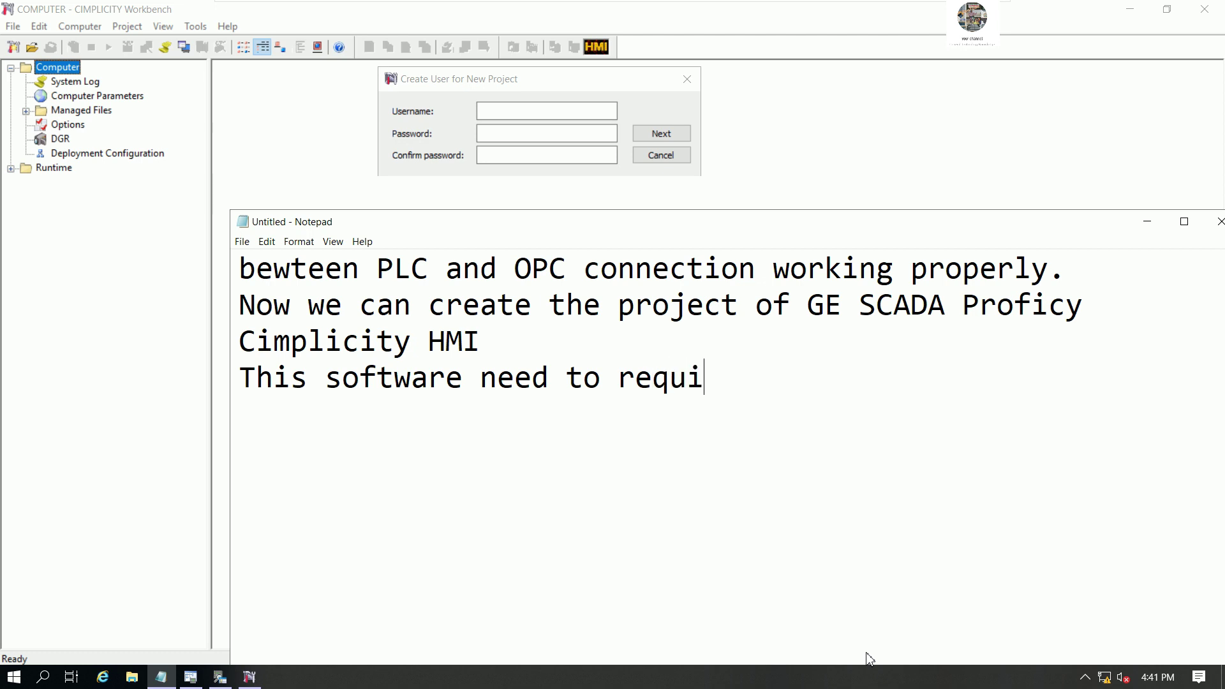
pyautogui.write('p')
pyautogui.press('BackSpace')
pyautogui.write('red the ')
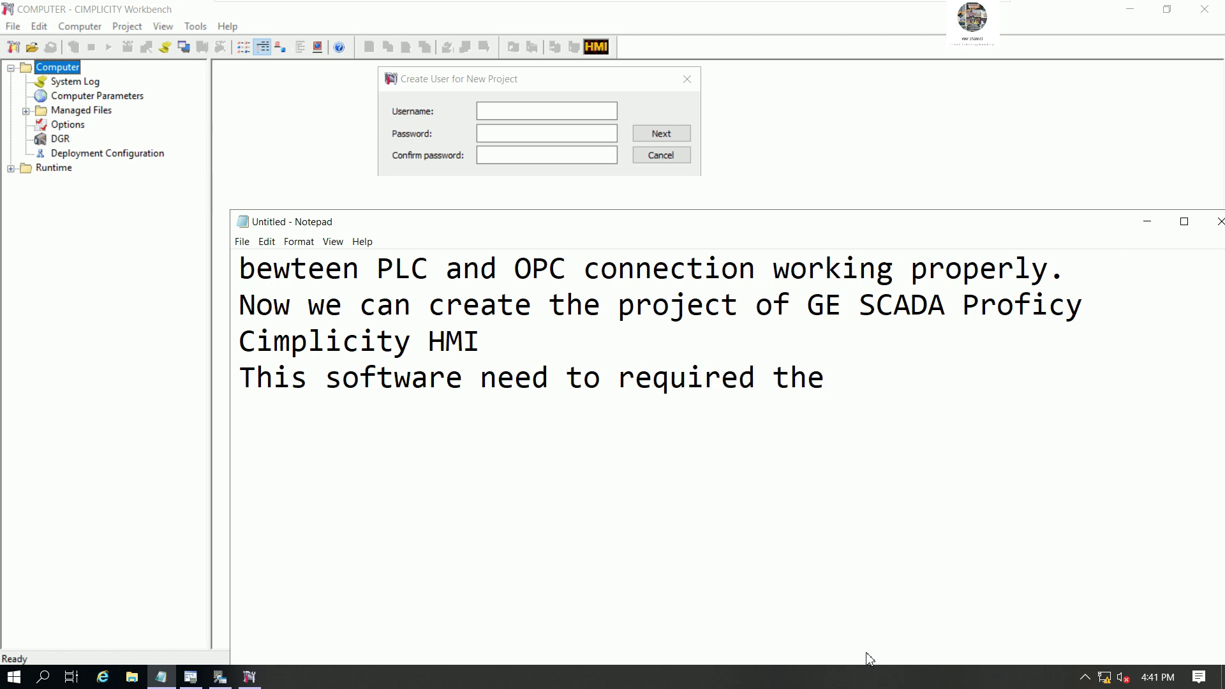
# Step: Continue the sentence in the notes with "UserName and Password of the project"
pyautogui.write('Usee')
pyautogui.press('BackSpace')
pyautogui.write('rName and ')
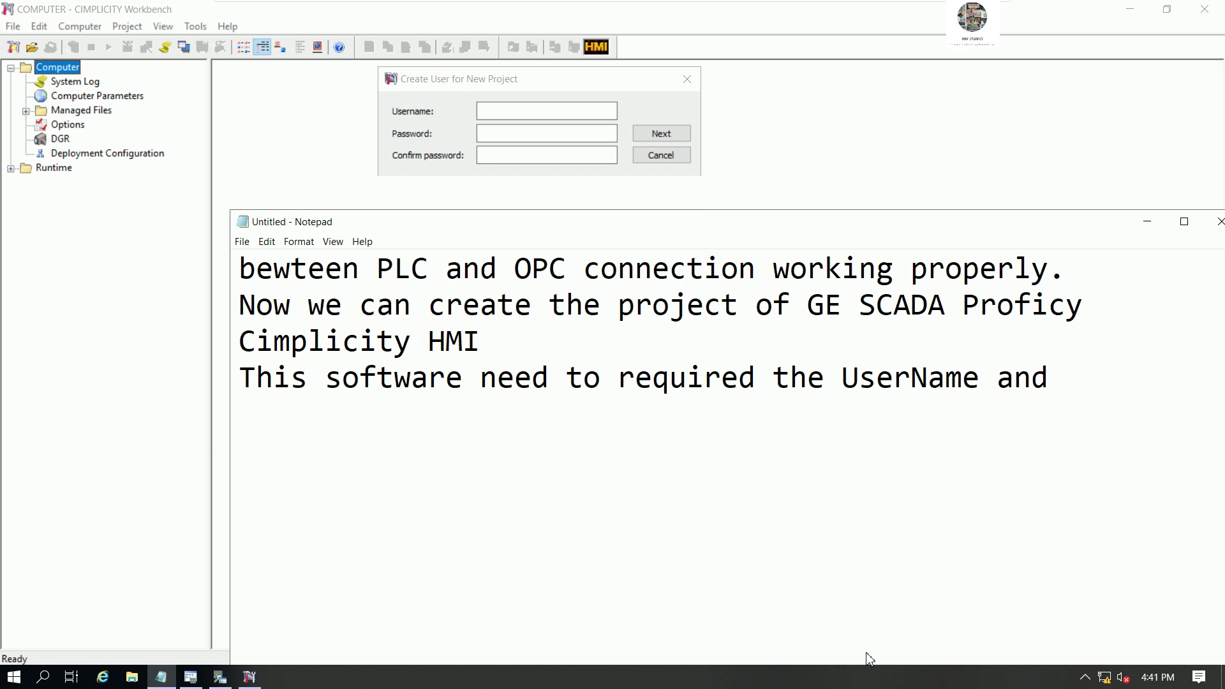
pyautogui.write('Password ot')
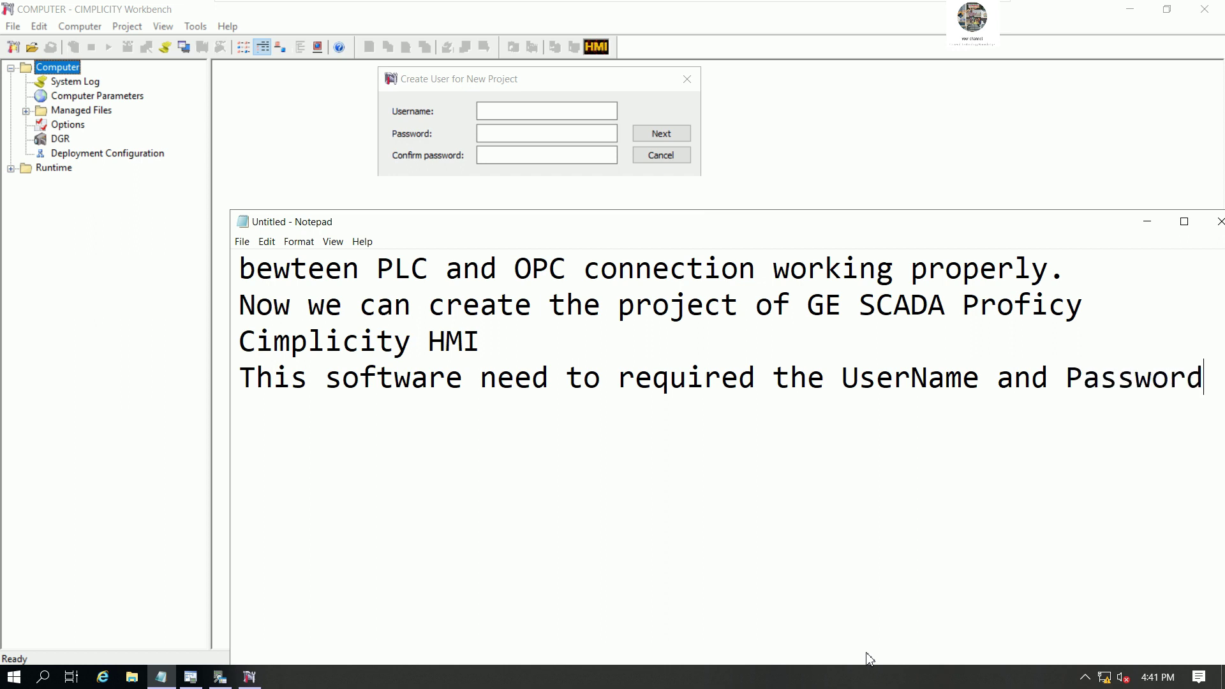
pyautogui.press('BackSpace')
pyautogui.write('f the project ')
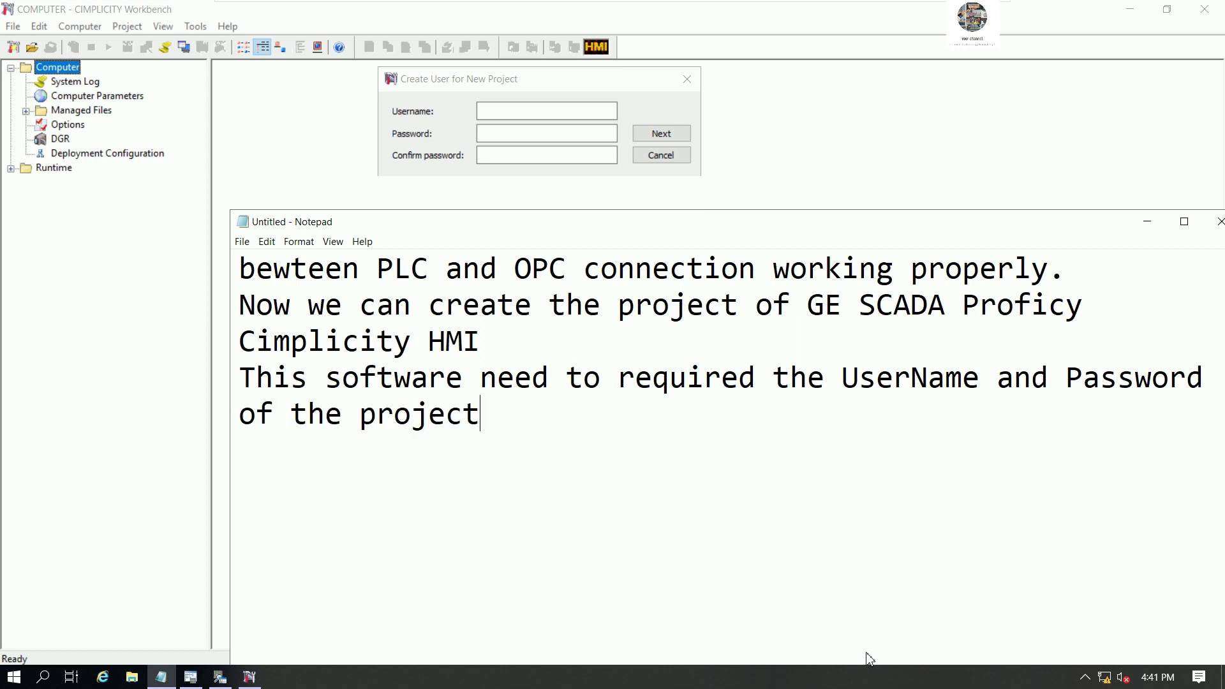
# Step: Extend the sentence in the notes with ", so we can put any UserName and"
pyautogui.write(', sof')
pyautogui.press('BackSpace')
pyautogui.write('we an')
pyautogui.press('BackSpace')
pyautogui.press('BackSpace')
pyautogui.write('ca')
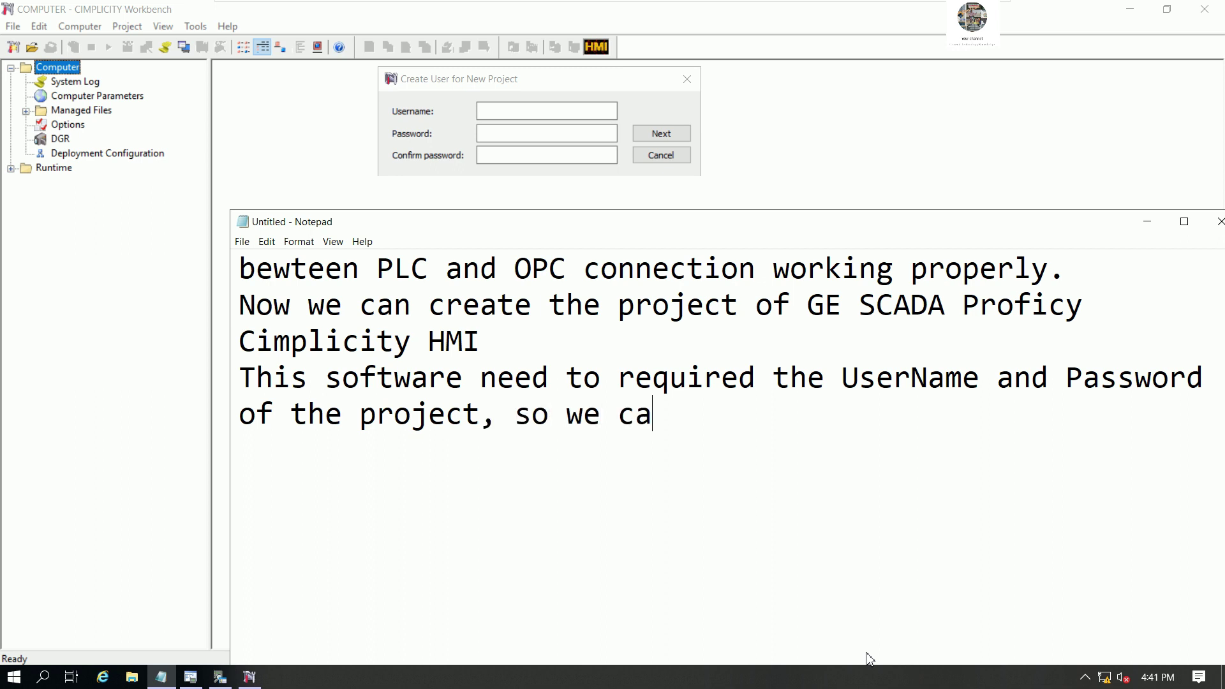
pyautogui.write('n put and')
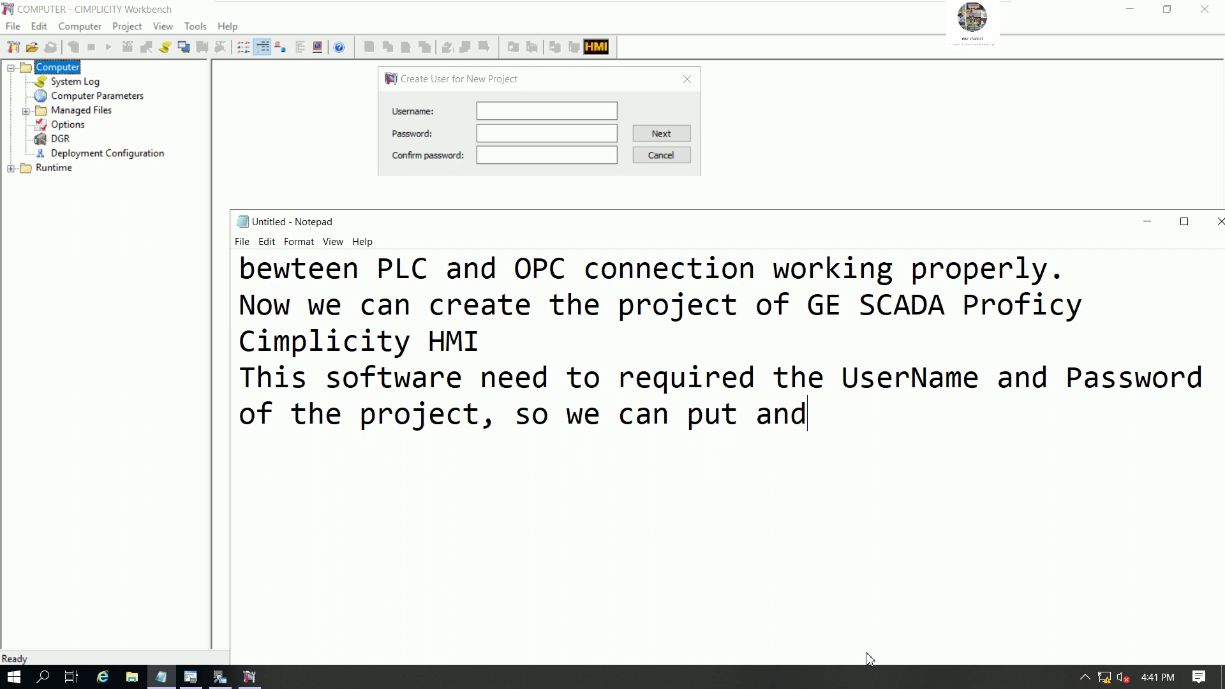
pyautogui.write('y')
pyautogui.press('BackSpace')
pyautogui.press('BackSpace')
pyautogui.write('y Uns')
pyautogui.press('BackSpace')
pyautogui.press('BackSpace')
pyautogui.write('serName and pa')
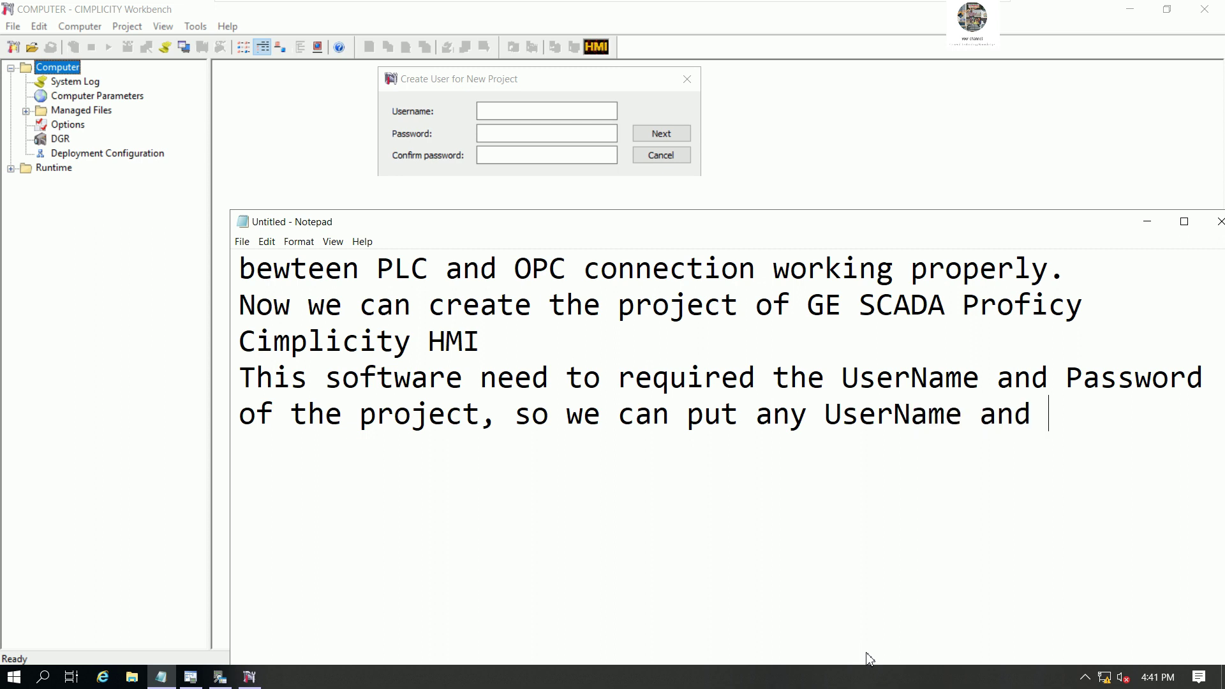
# Step: Finish the sentence in the notes with "Password but please remember too."
pyautogui.press('BackSpace')
pyautogui.press('BackSpace')
pyautogui.write('Pass')
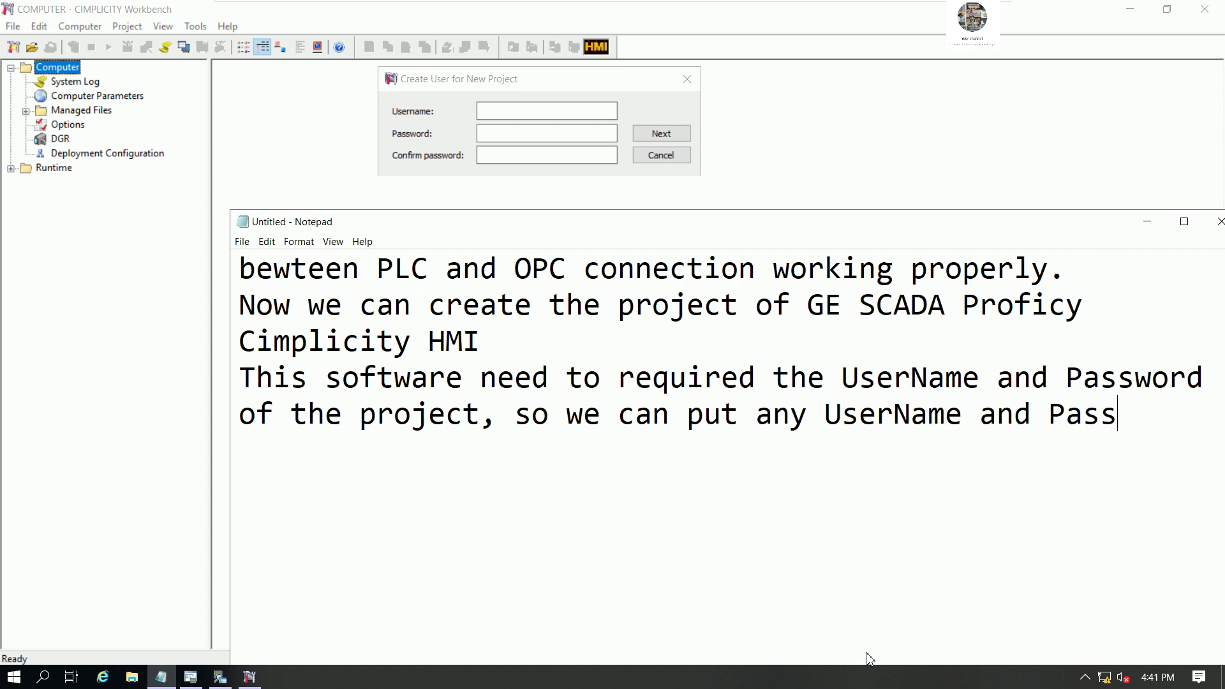
pyautogui.write('word ')
pyautogui.write('but pl')
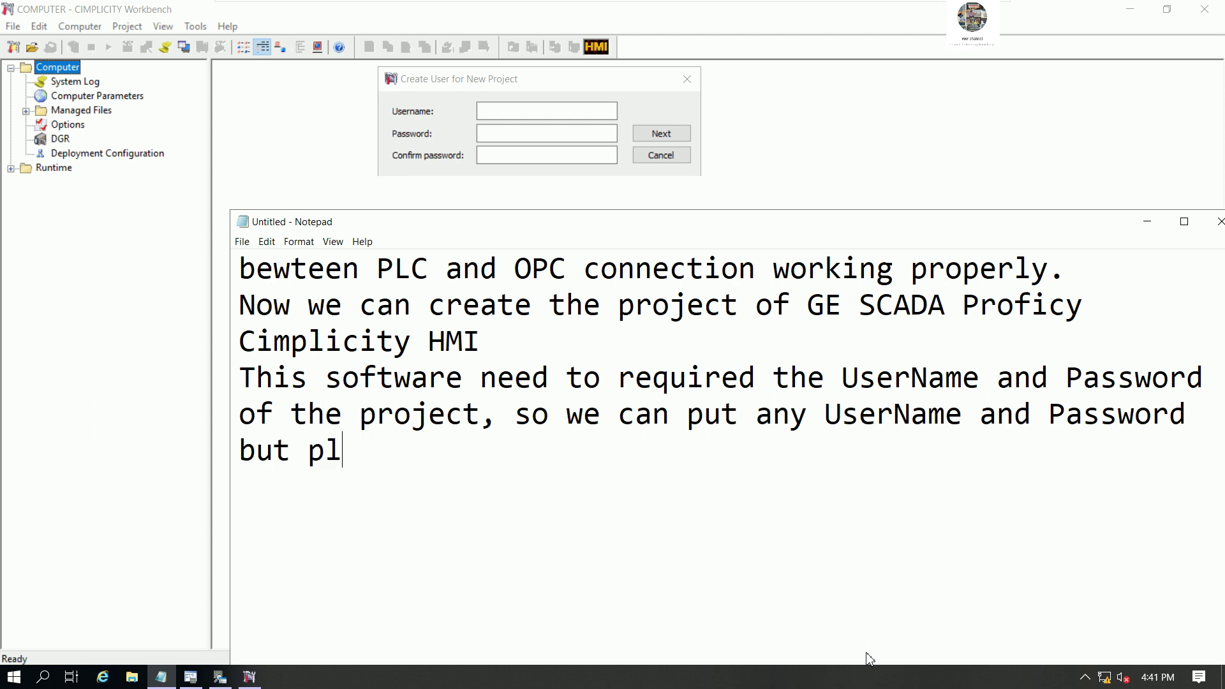
pyautogui.write('ease re')
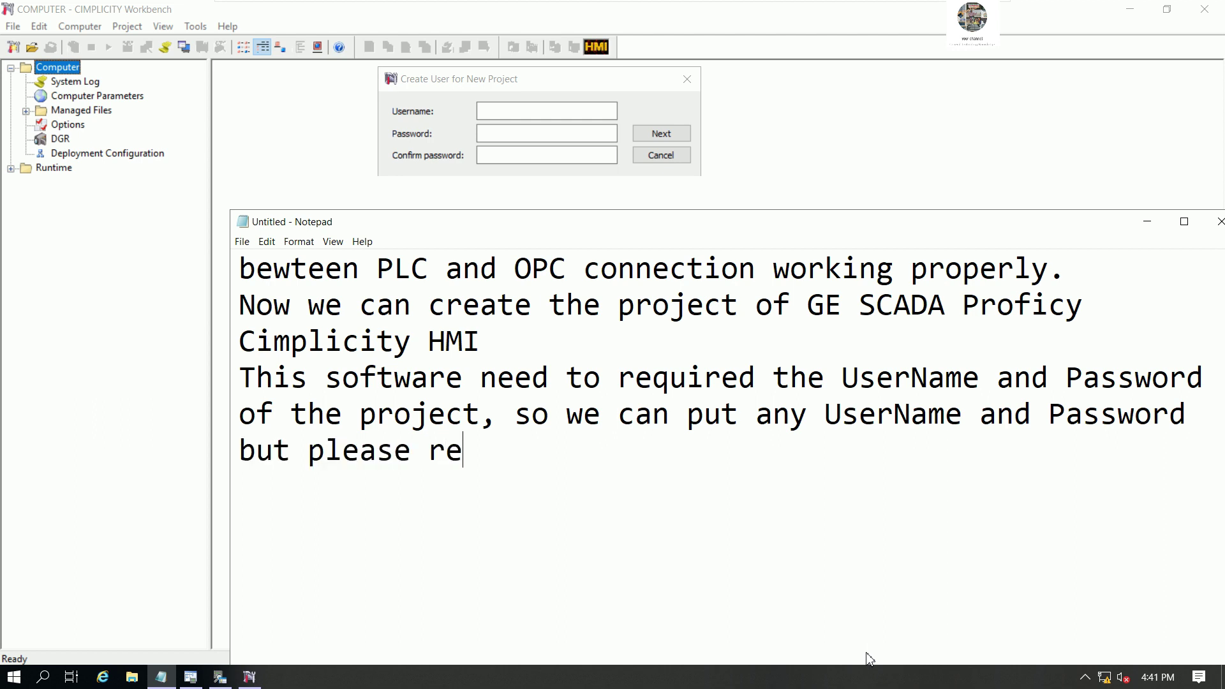
pyautogui.write('member too. ')
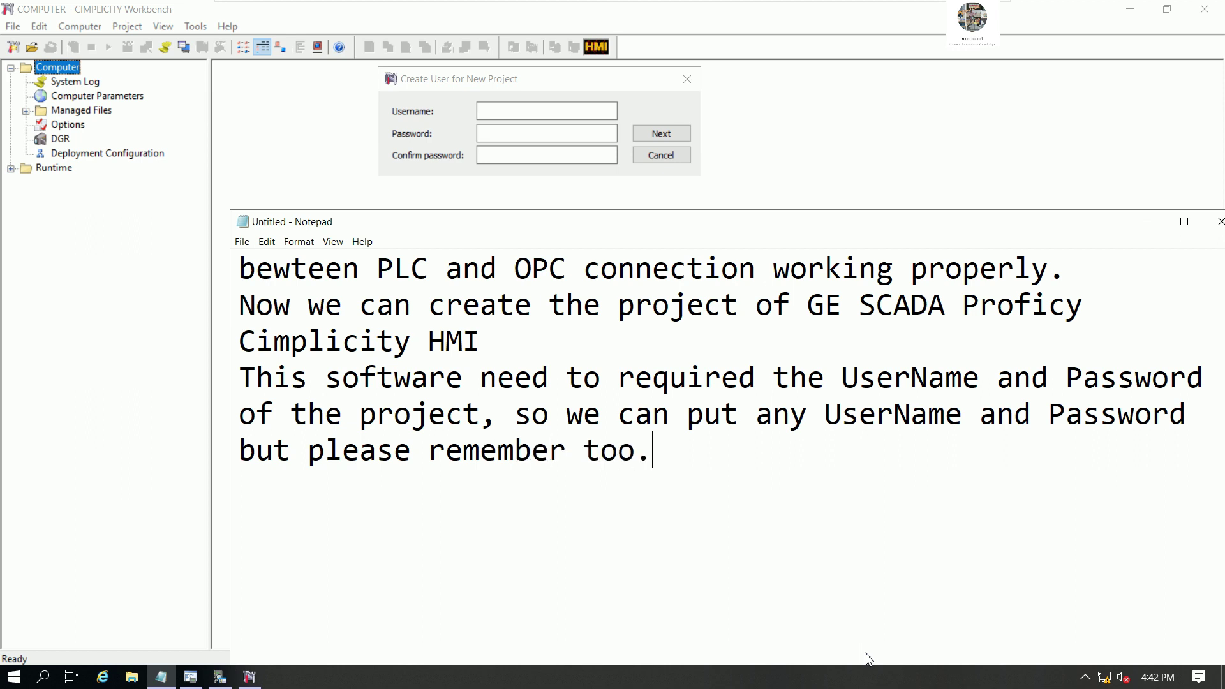
# Step: Write "Now I will put for my project" on a new line of the notes
pyautogui.write('Now I wo')
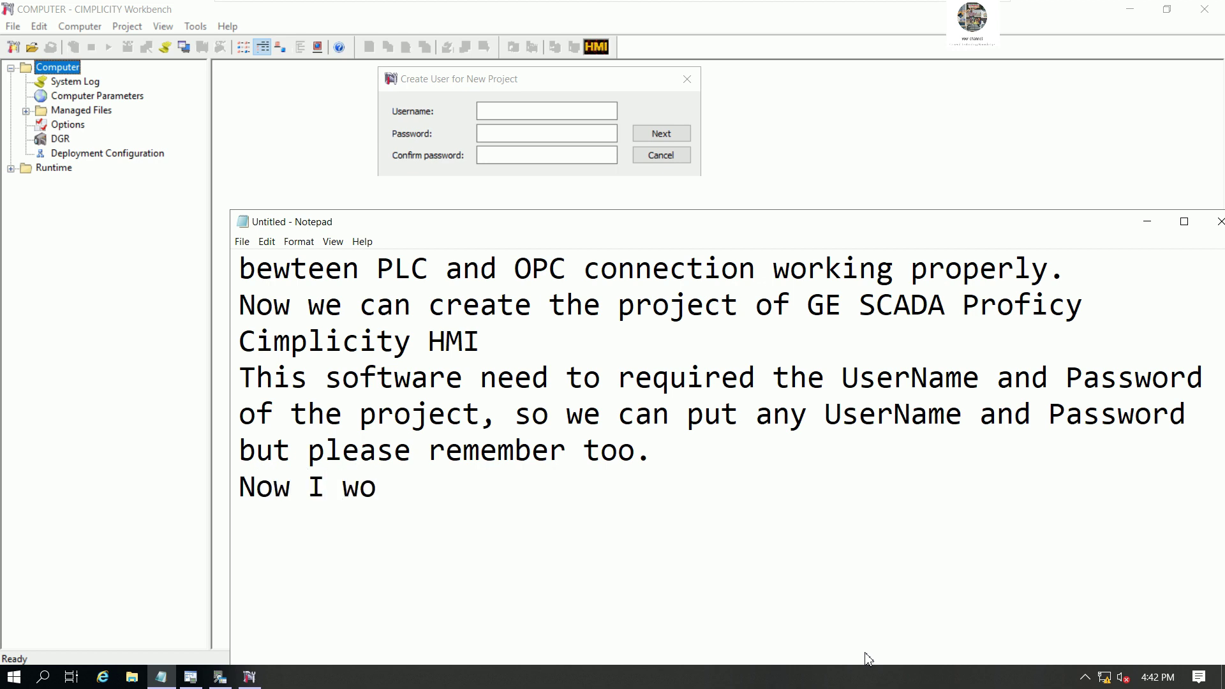
pyautogui.press('BackSpace')
pyautogui.write('ill put')
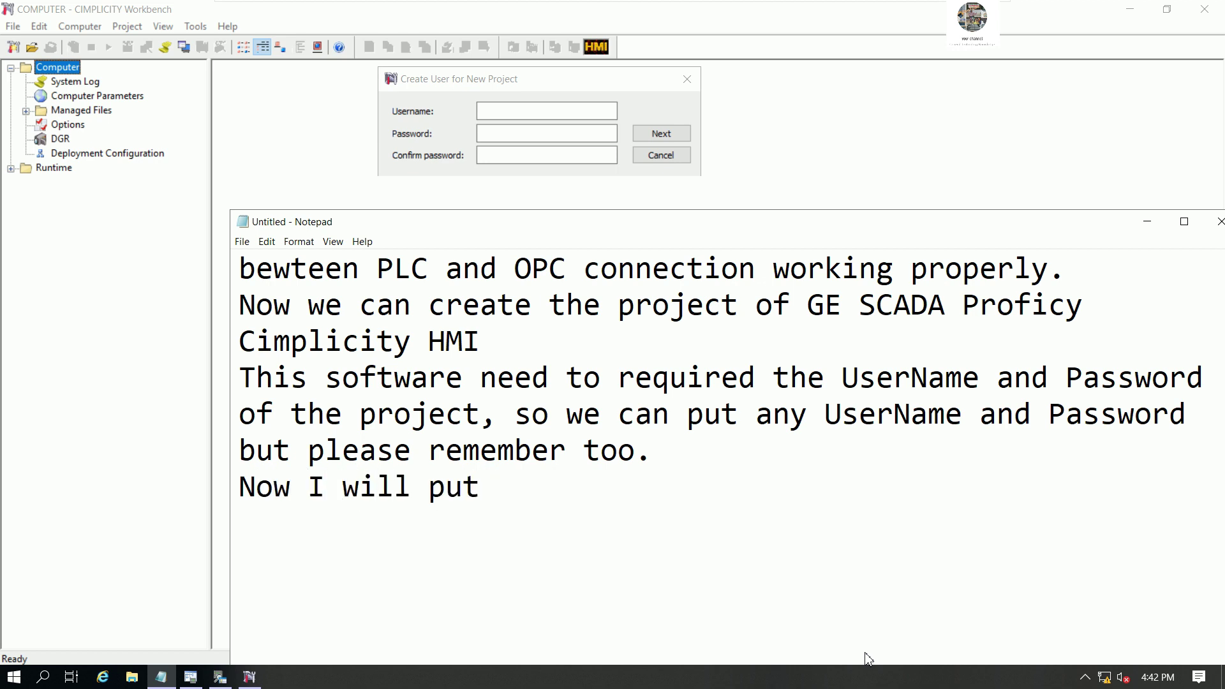
pyautogui.write(' for my ')
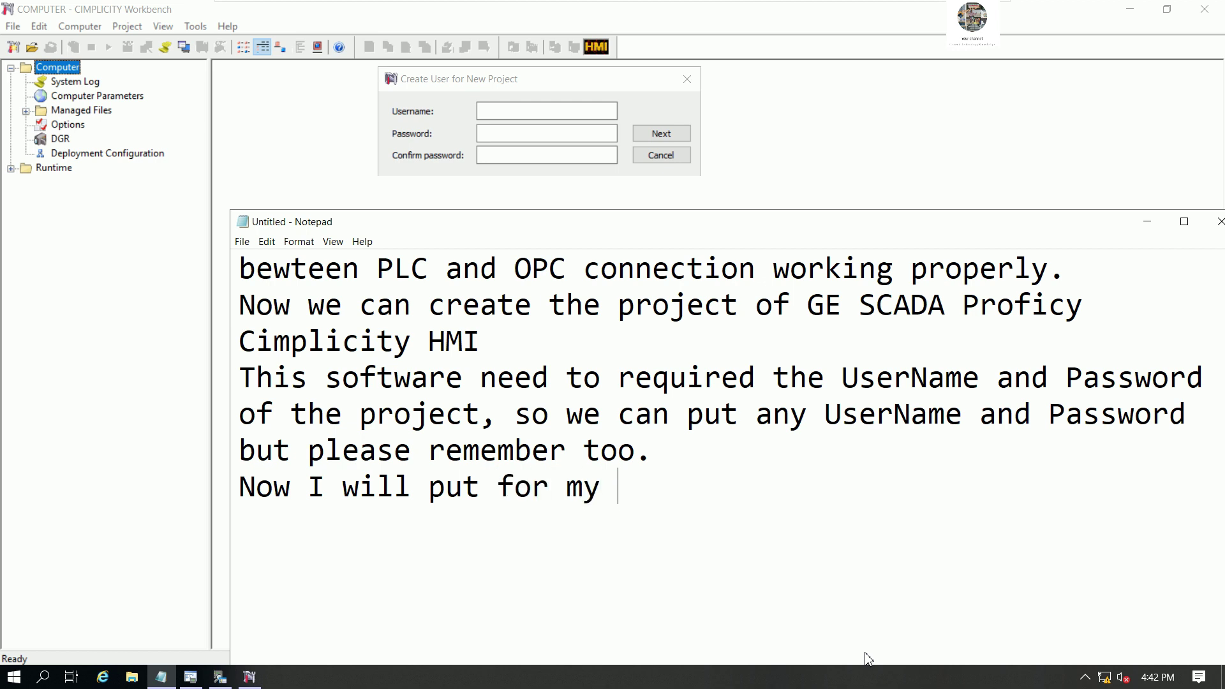
pyautogui.write('project')
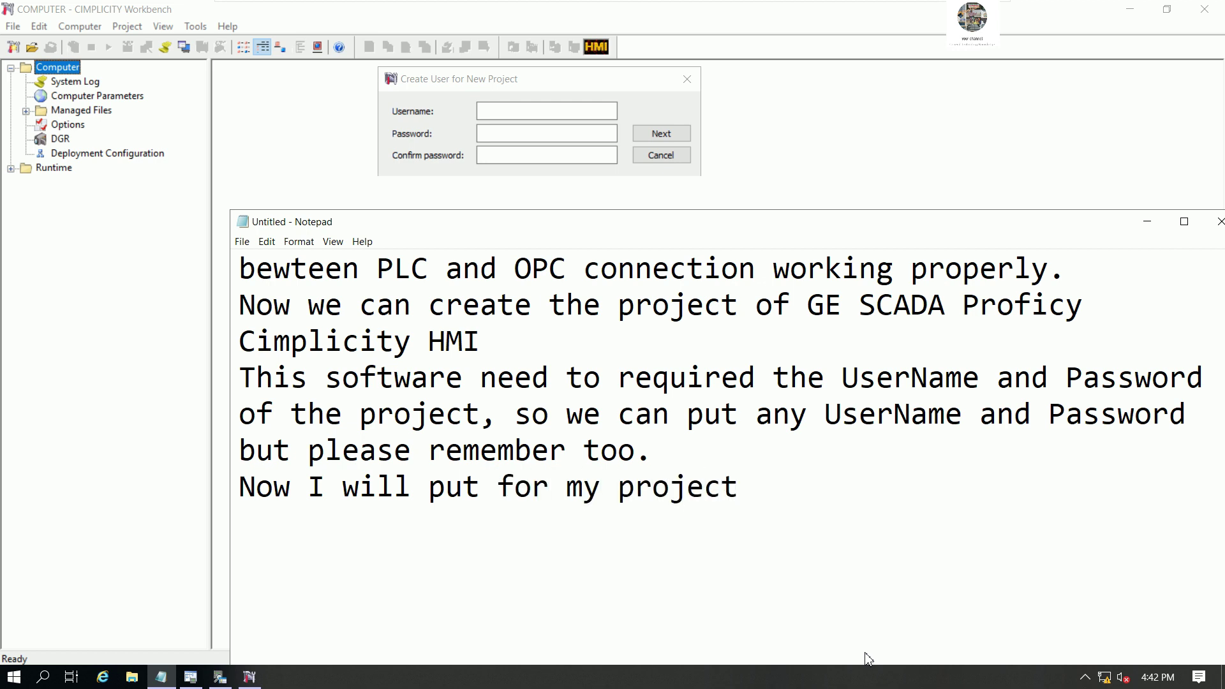
# Step: Fill in the new project's user with the username ADMINISTRATOR, enter and confirm the account password, and proceed to project creation
pyautogui.click(640, 99)
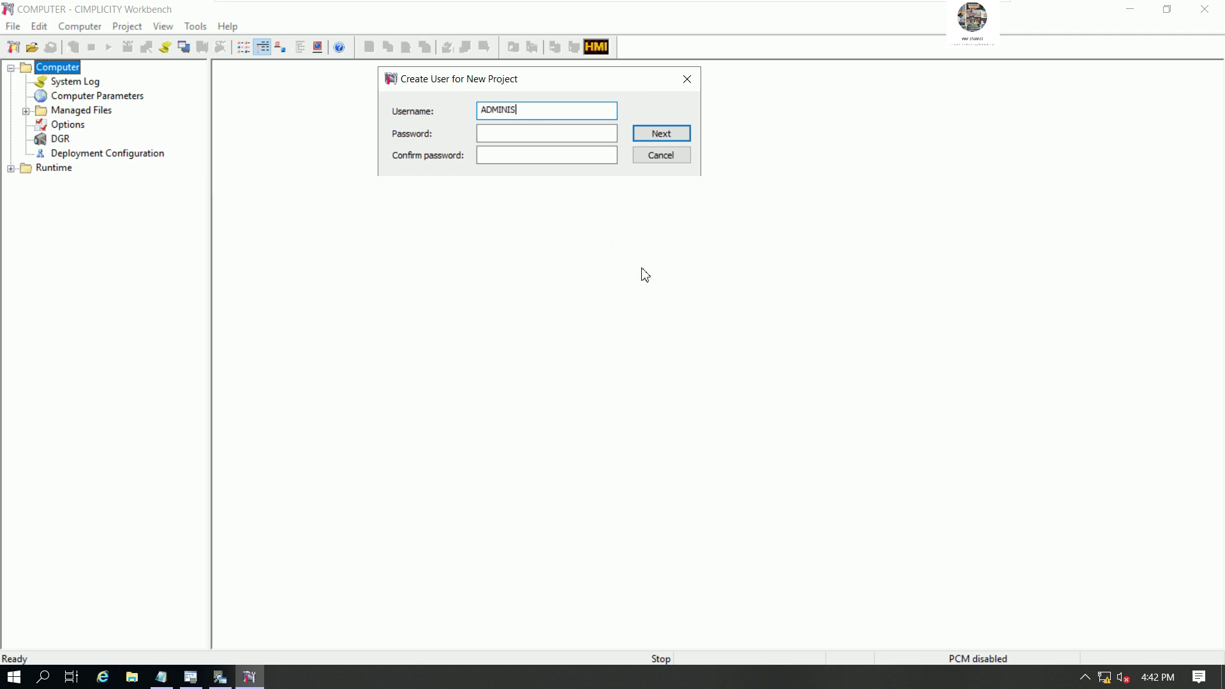
pyautogui.press('Tab')
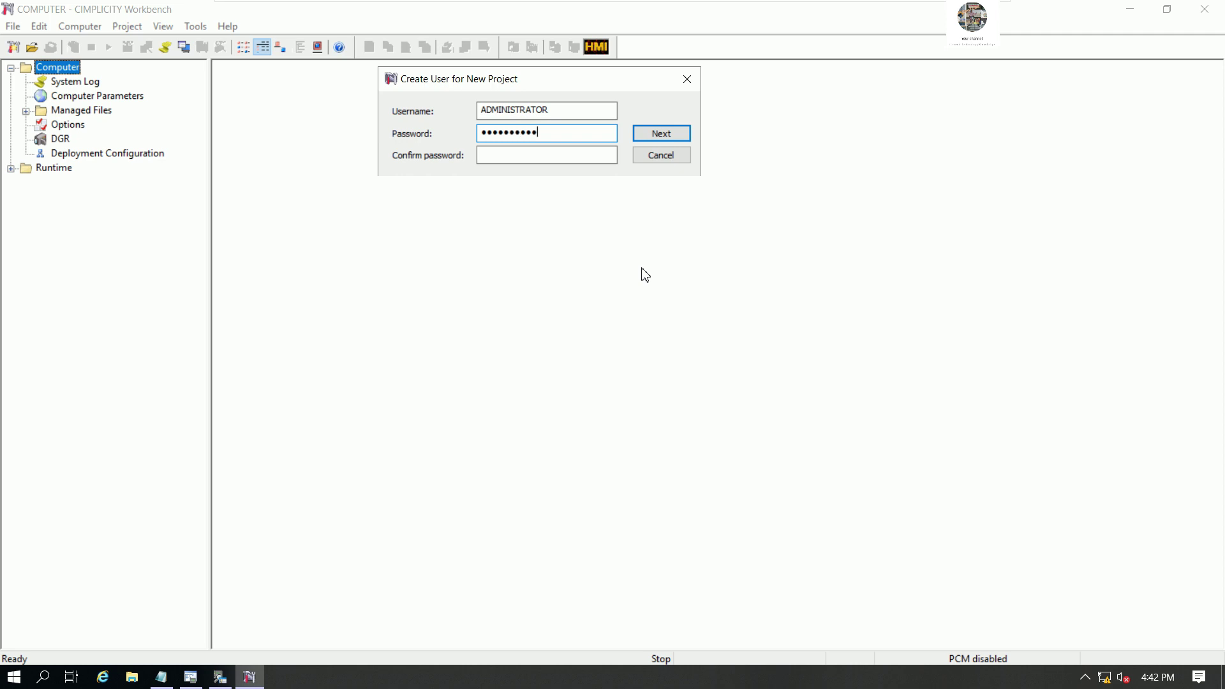
pyautogui.press('BackSpace')
pyautogui.press('BackSpace')
pyautogui.press('BackSpace')
pyautogui.press('BackSpace')
pyautogui.press('BackSpace')
pyautogui.press('BackSpace')
pyautogui.press('BackSpace')
pyautogui.press('BackSpace')
pyautogui.press('BackSpace')
pyautogui.press('BackSpace')
pyautogui.press('Tab')
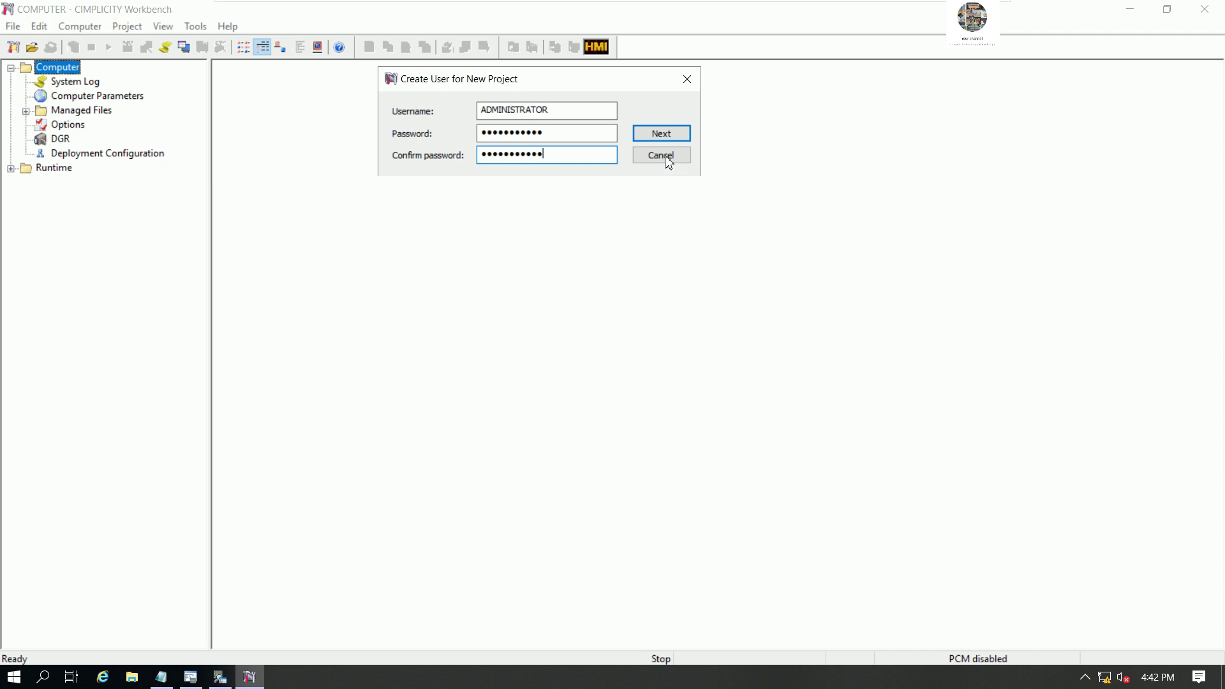
pyautogui.click(661, 135)
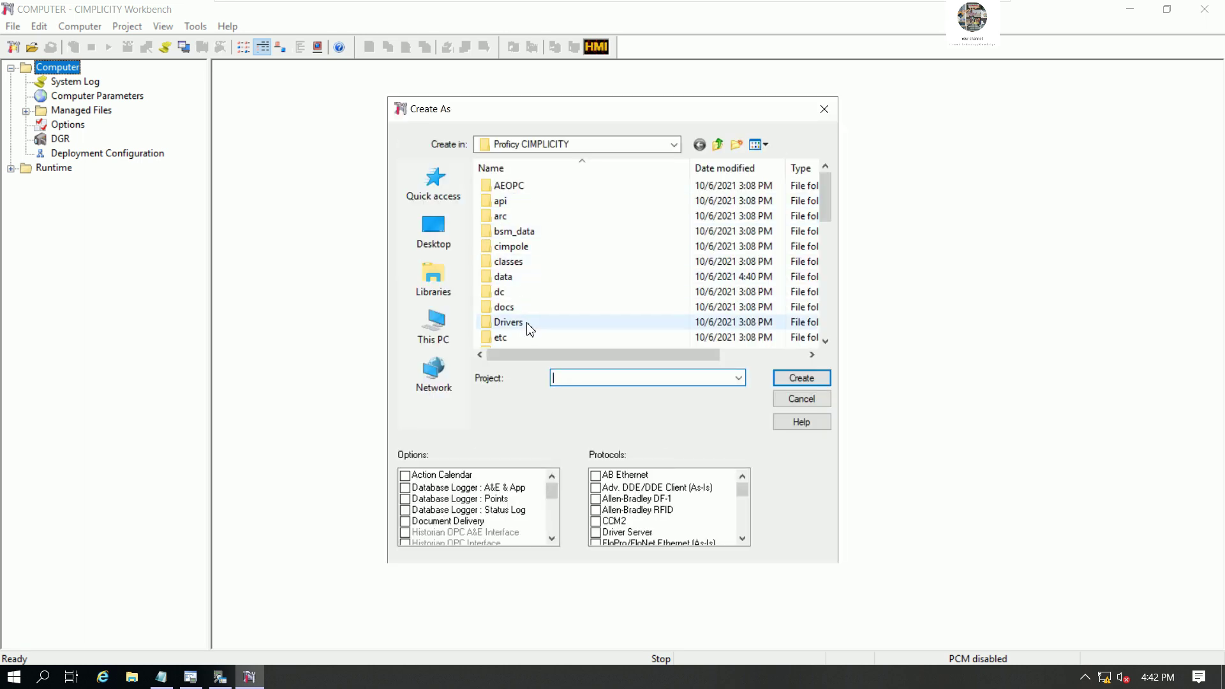
# Step: Choose the desktop folder CONNECT S7-200 WITH CIMPLICITY SCADA as the project location and name the project S7200SCADA
pyautogui.click(433, 234)
pyautogui.moveTo(826, 194); pyautogui.dragTo(826, 321)
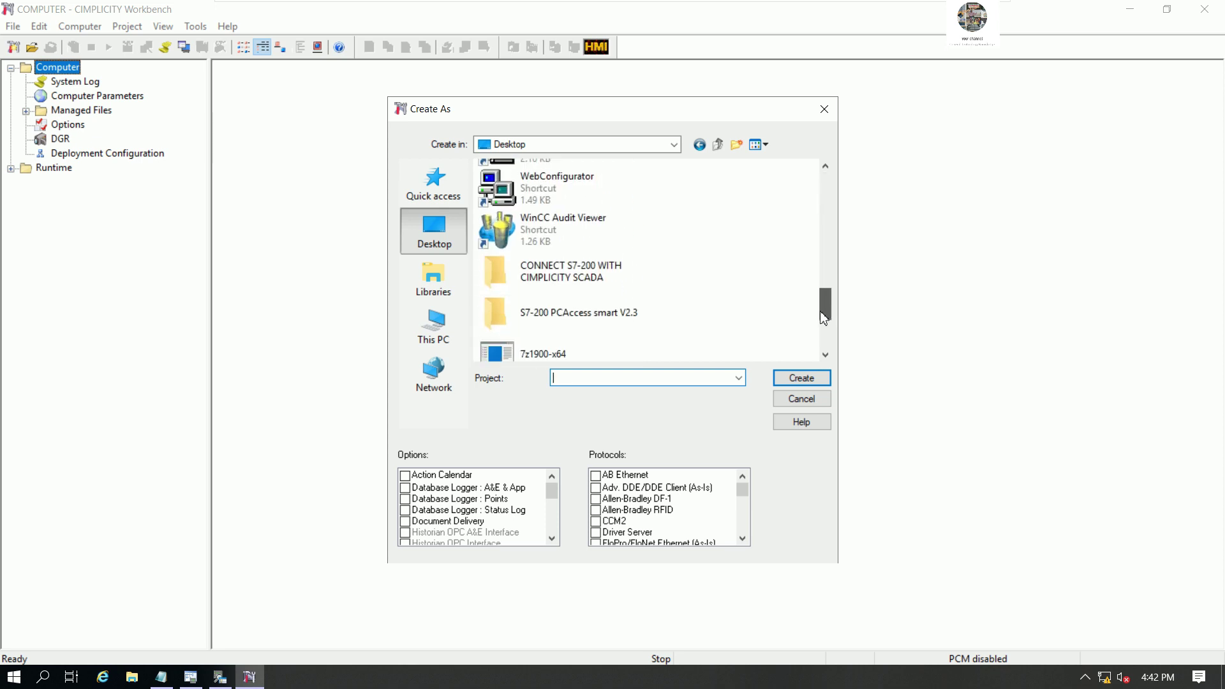
pyautogui.doubleClick(546, 263)
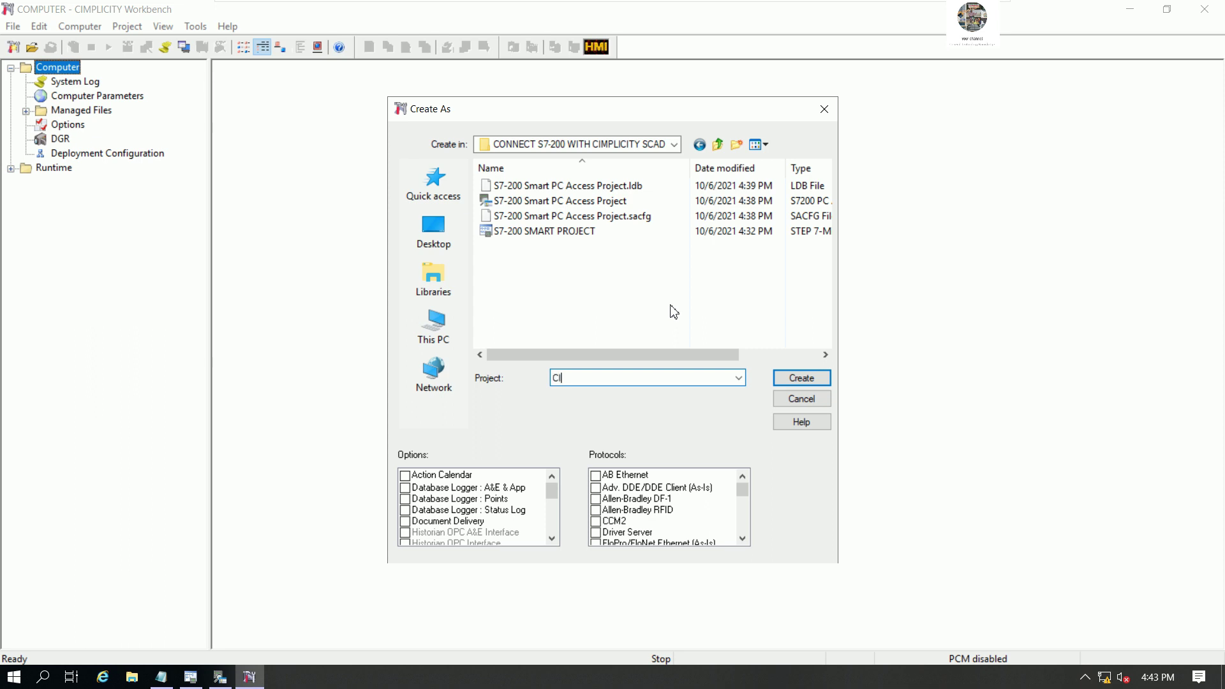
pyautogui.write('S7')
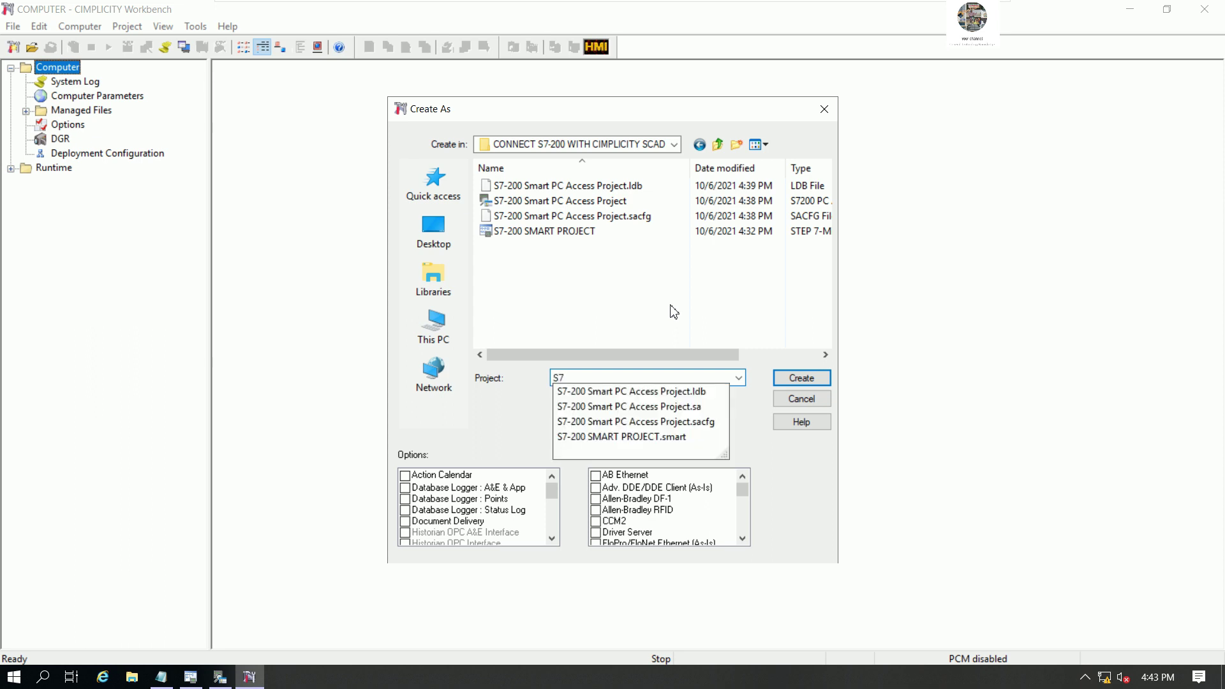
pyautogui.write('200SCADA')
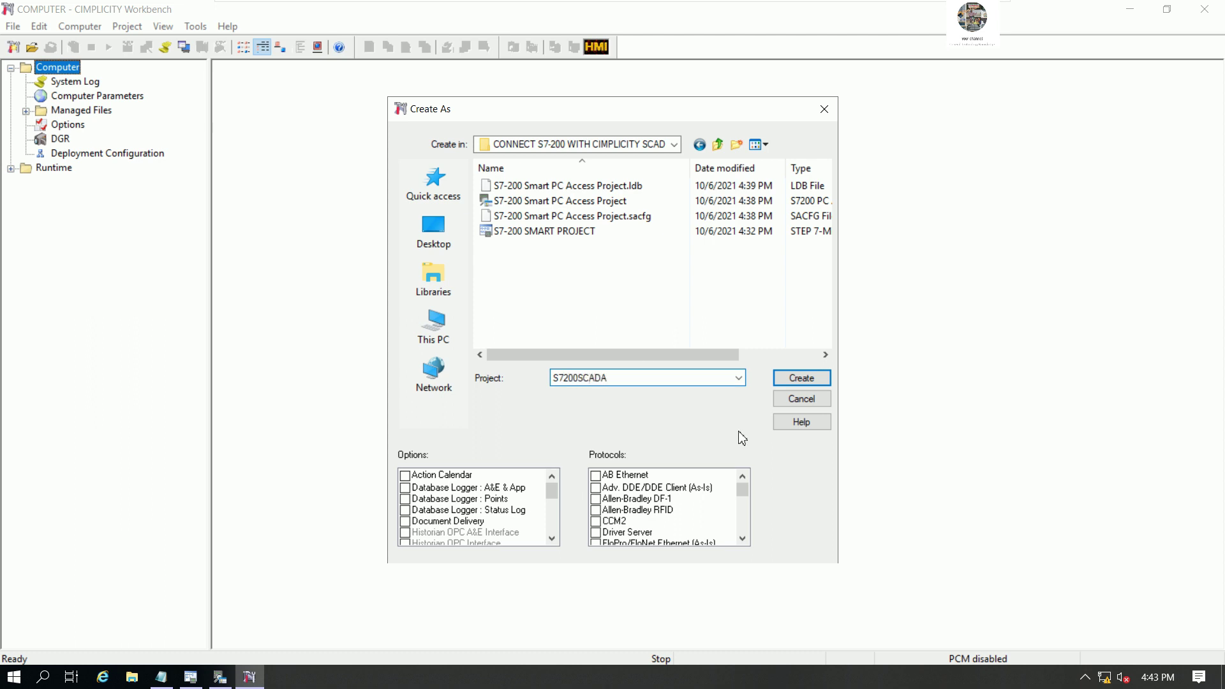
# Step: Move the Create As dialog aside and bring the OPC Client protocol into view
pyautogui.moveTo(625, 113); pyautogui.dragTo(270, 20)
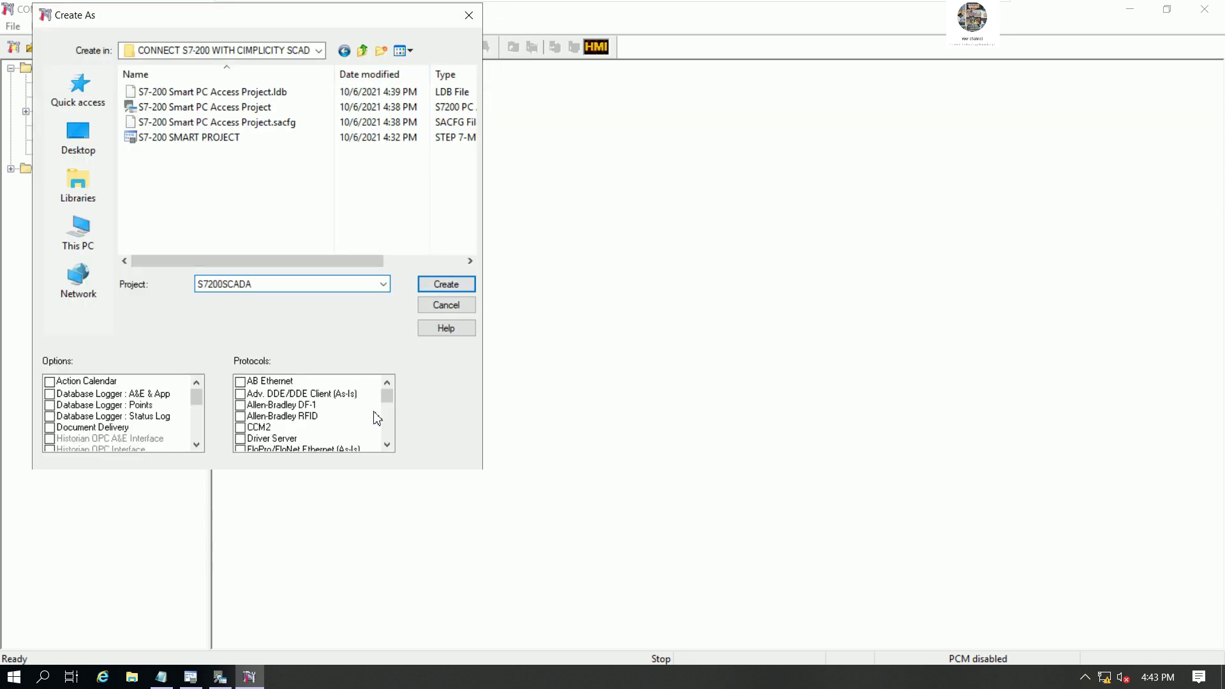
pyautogui.click(387, 445)
pyautogui.moveTo(387, 445); pyautogui.dragTo(387, 444)
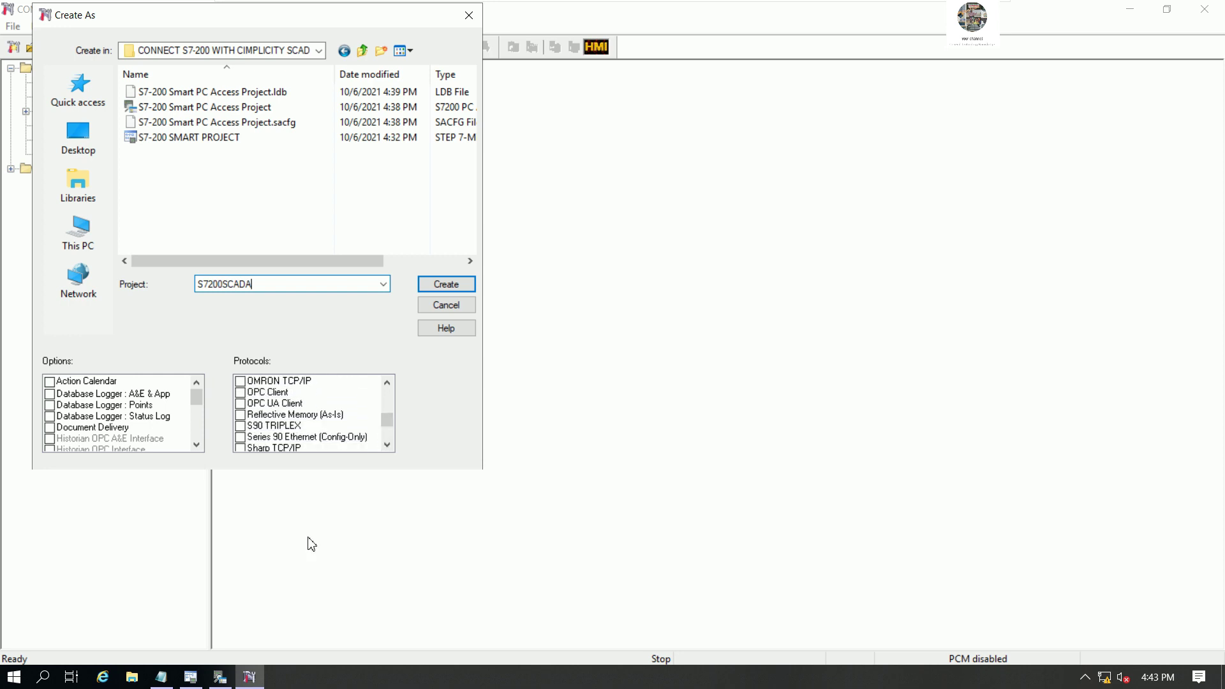
# Step: Bring up the Notepad notes beside the Create As dialog and continue the last line with "and choose the"
pyautogui.click(163, 678)
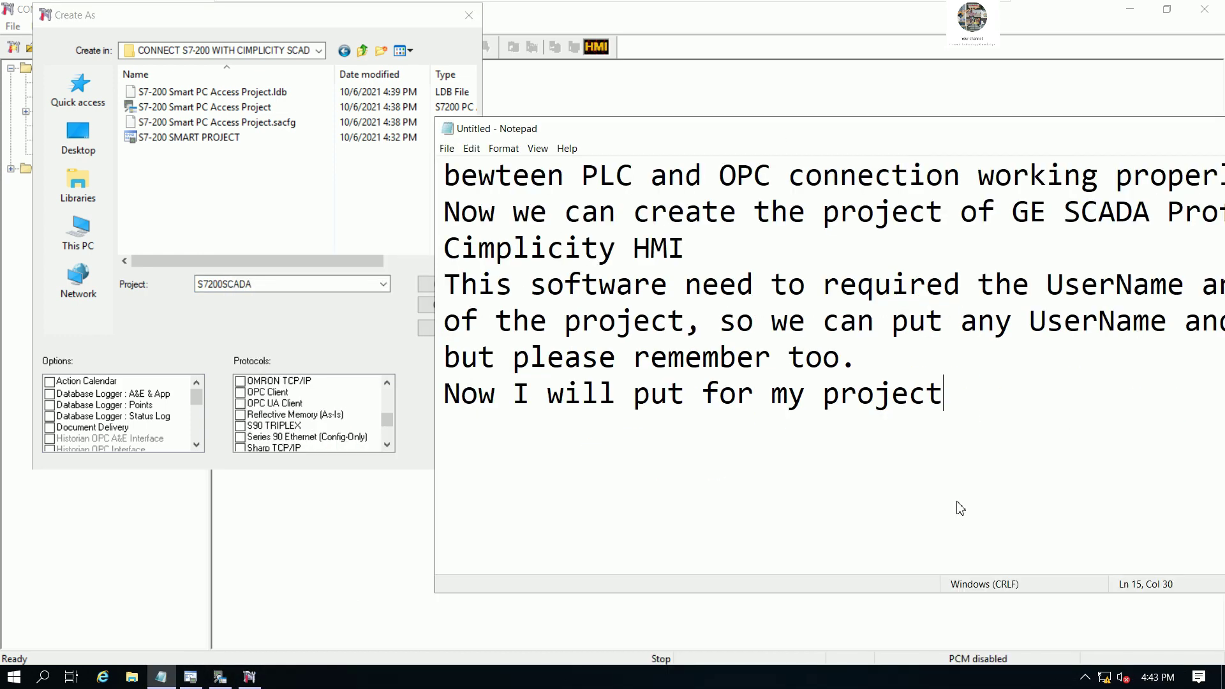
pyautogui.write('AND')
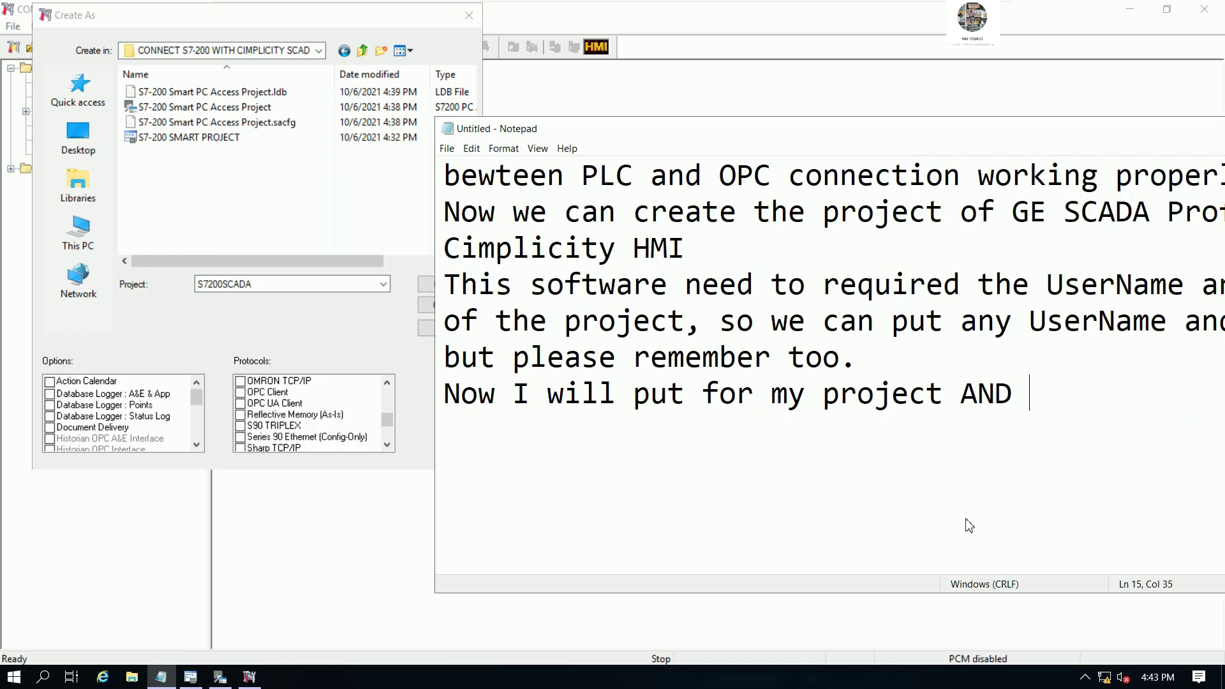
pyautogui.press('BackSpace')
pyautogui.press('BackSpace')
pyautogui.press('BackSpace')
pyautogui.write('dn')
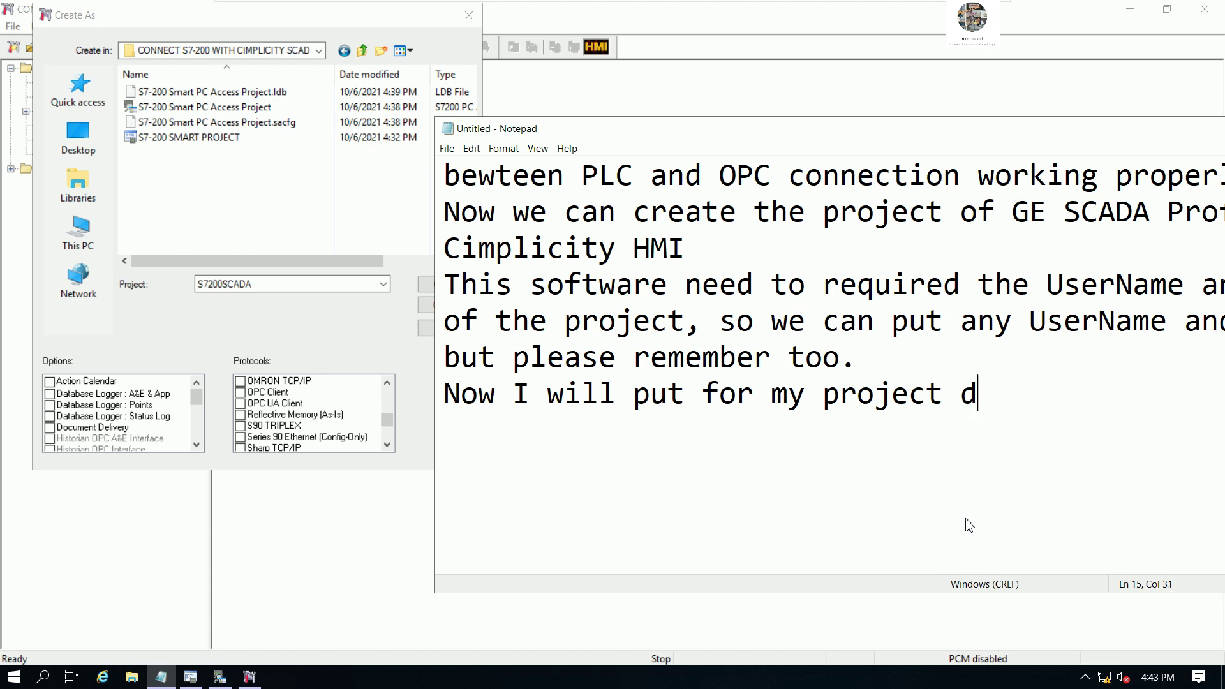
pyautogui.press('BackSpace')
pyautogui.press('BackSpace')
pyautogui.write('and c')
pyautogui.press('BackSpace')
pyautogui.write('choose the')
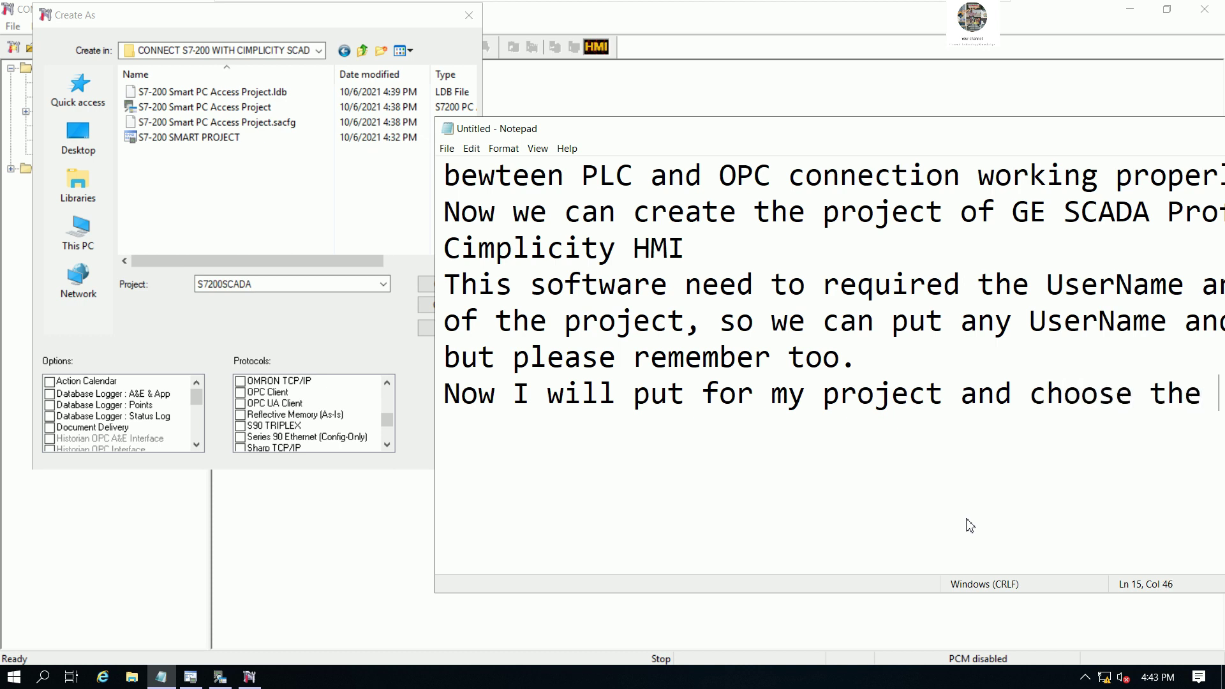
# Step: Continue the notes on a new line with 'Protocol driver as "OPC Client'
pyautogui.press('Return')
pyautogui.write('Protocols')
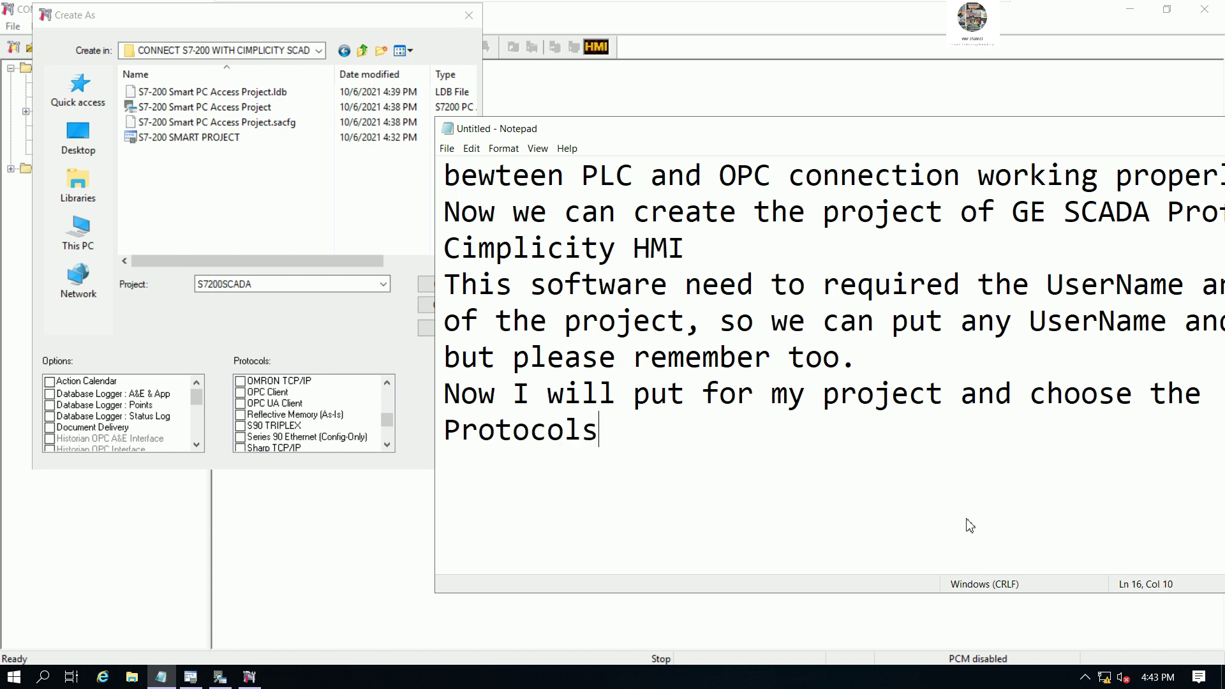
pyautogui.press('BackSpace')
pyautogui.write('driver')
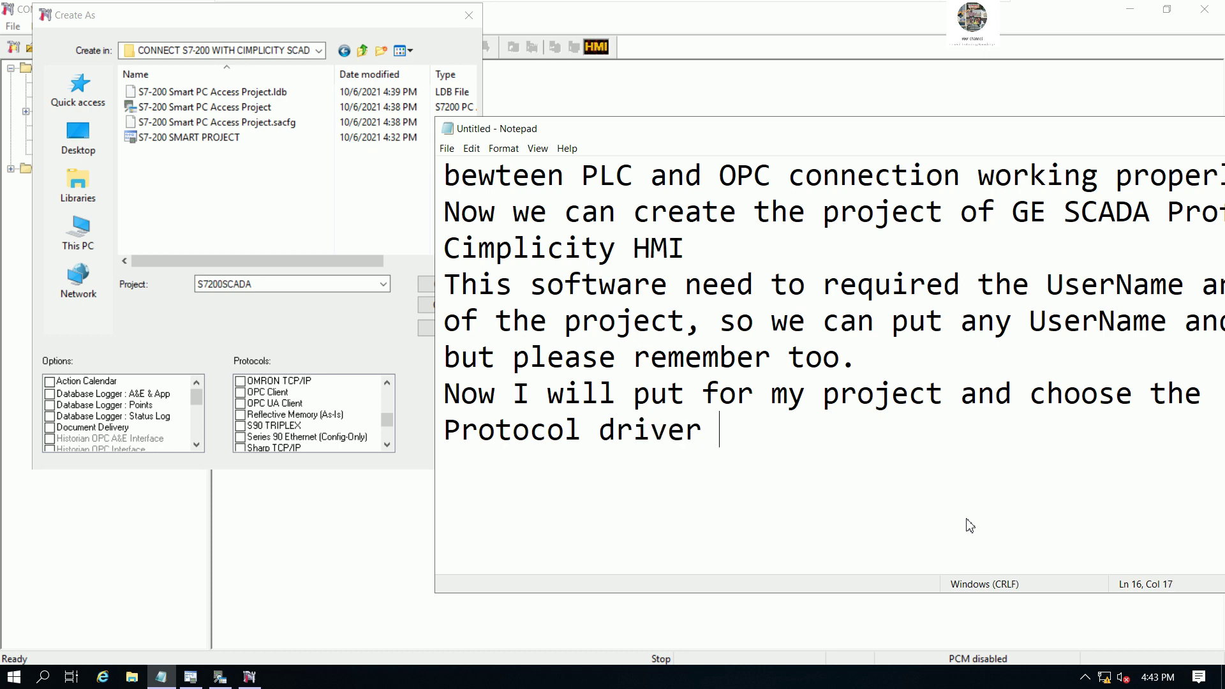
pyautogui.write(' as "OPC')
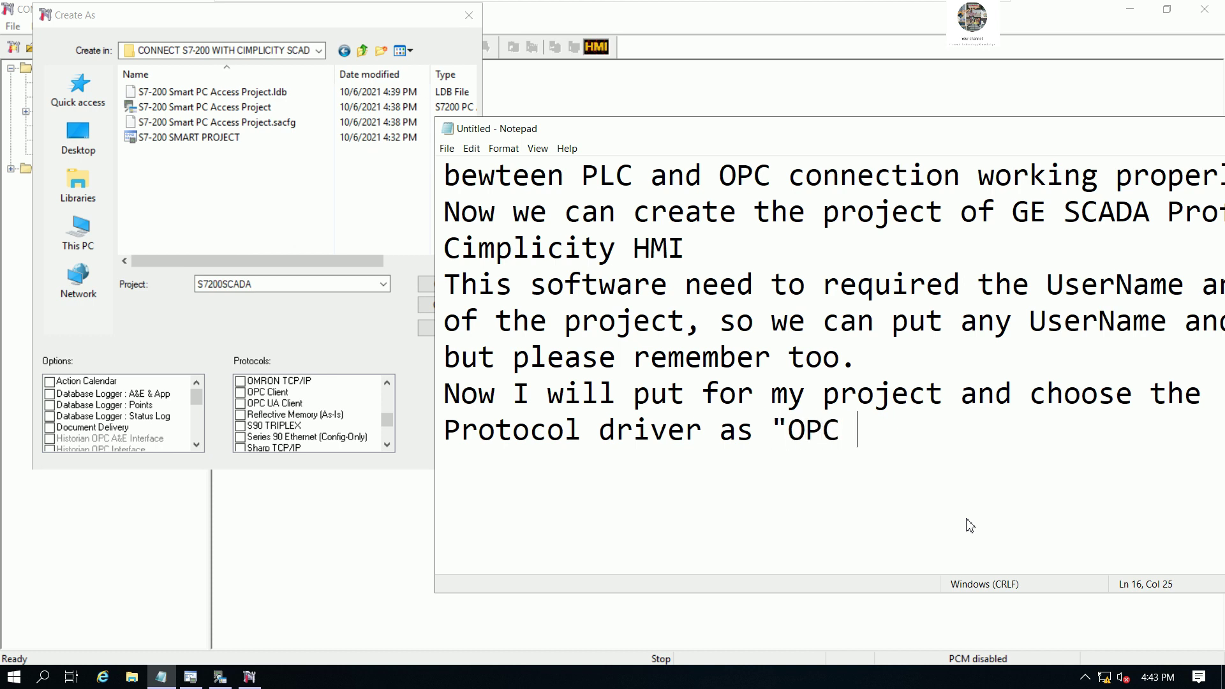
pyautogui.write(' Clien')
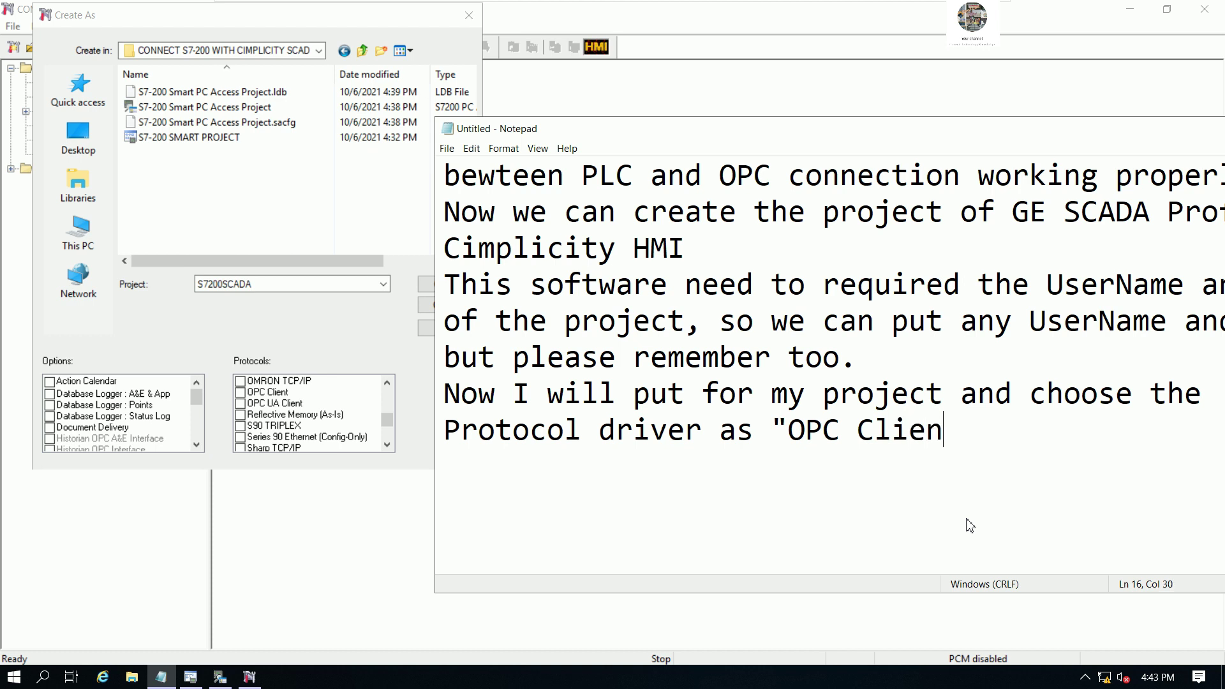
pyautogui.write('t')
# Step: Enable the OPC Client protocol for S7200SCADA and create the project
pyautogui.click(241, 392)
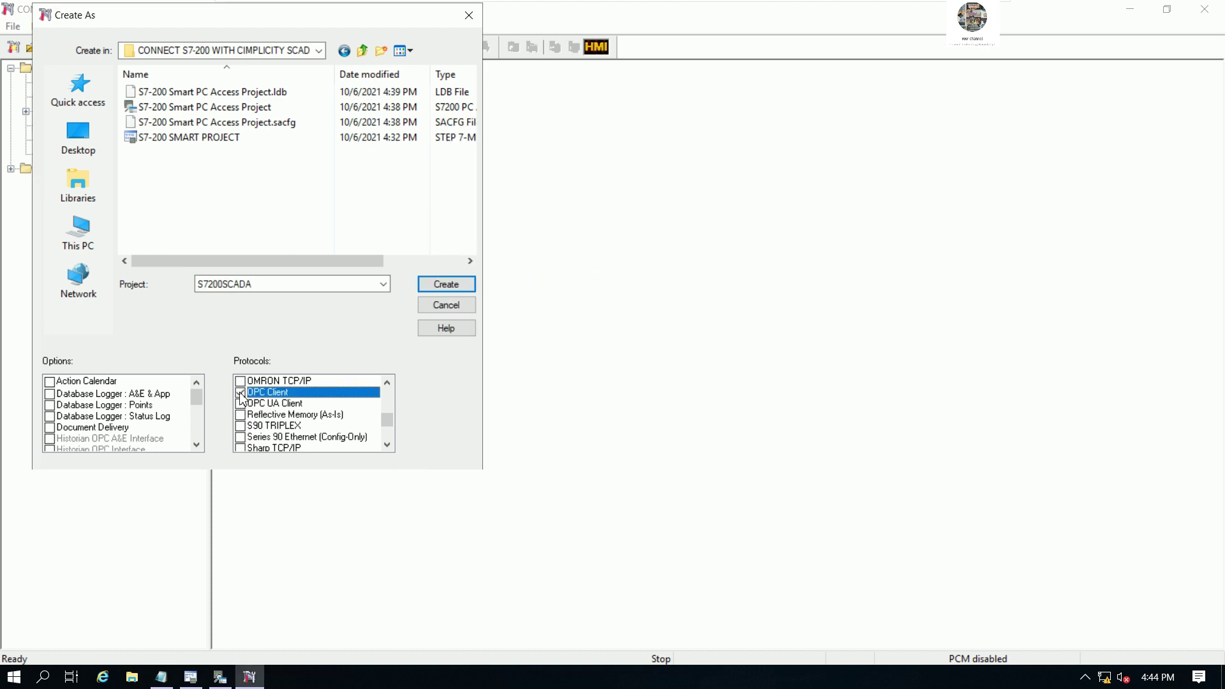
pyautogui.click(438, 285)
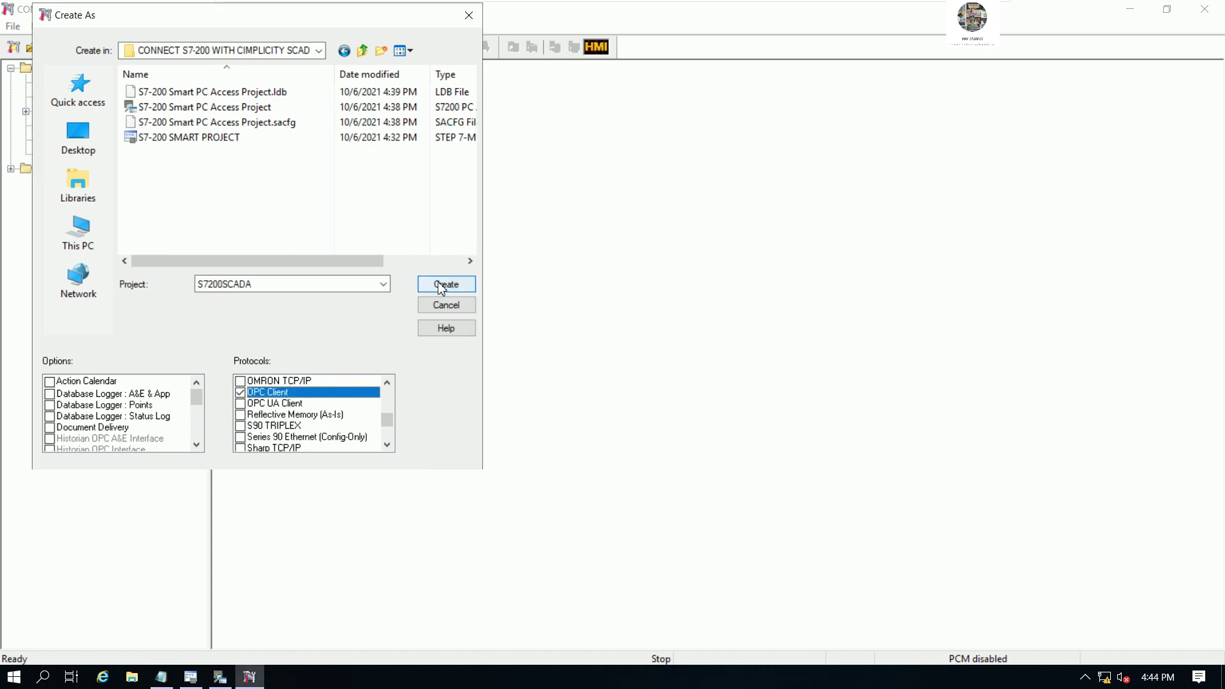
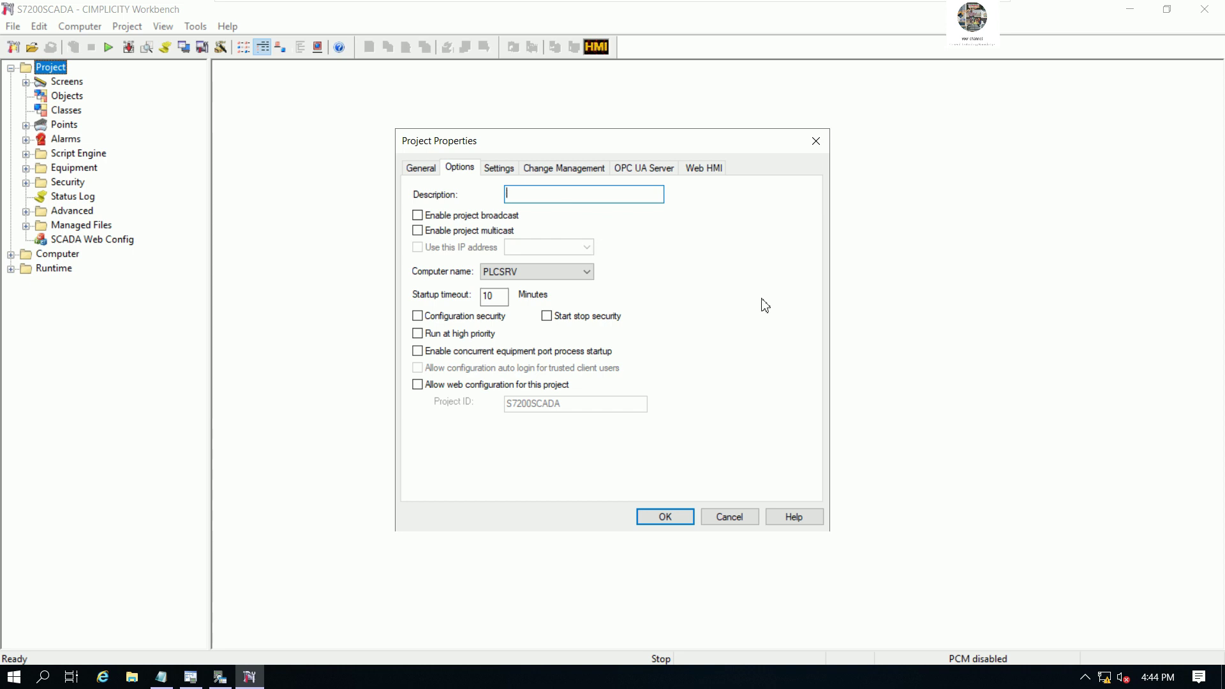
# Step: Enter the project description "THIS PROJECT USE FOR CONNECT WITH PLC S7"
pyautogui.write('THIS PROJECT USE FOR CONNECT')
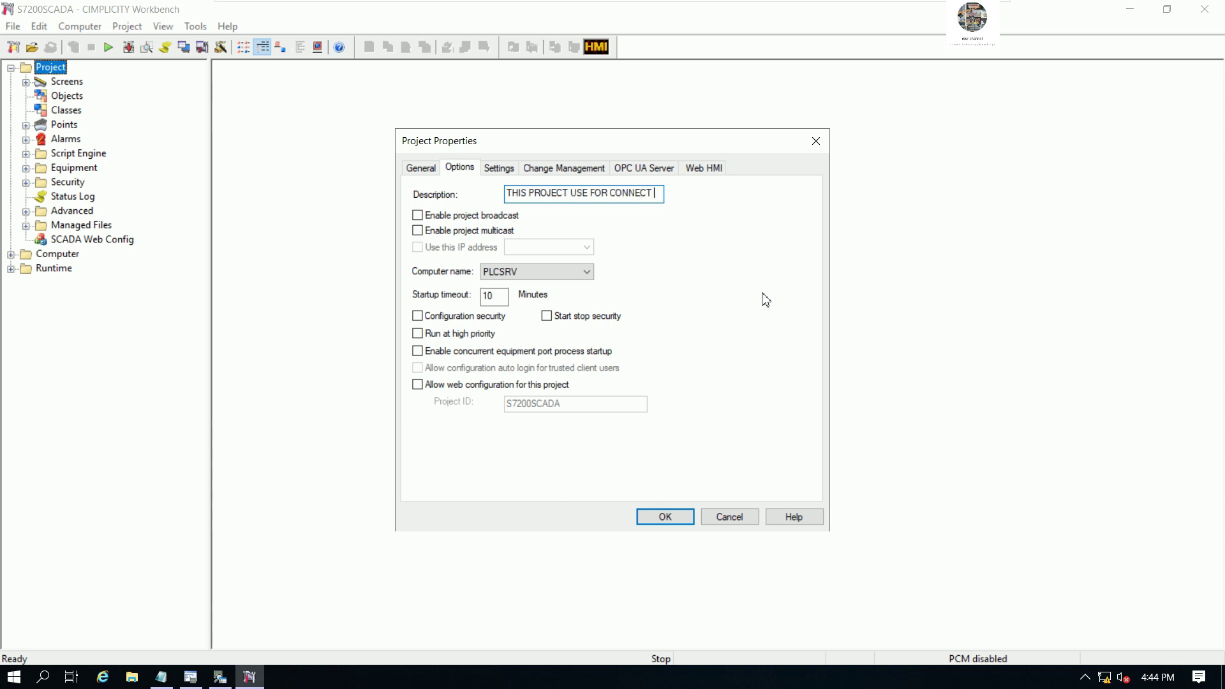
pyautogui.write(' WITH')
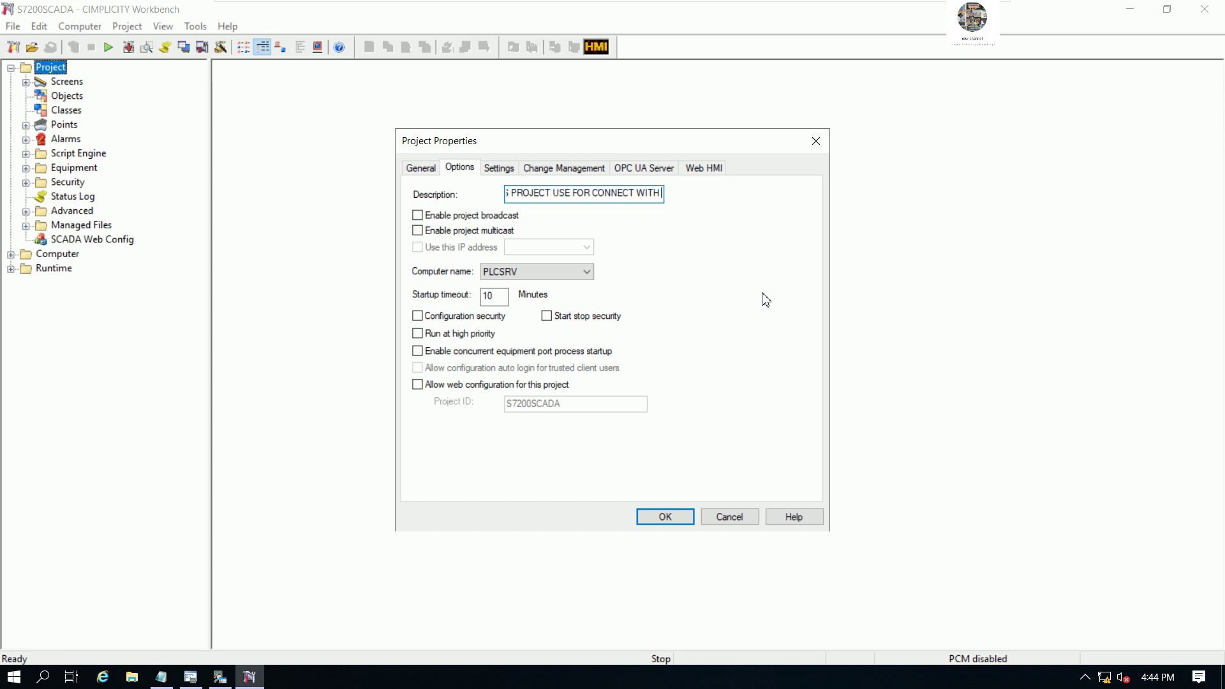
pyautogui.write(' PLC S7')
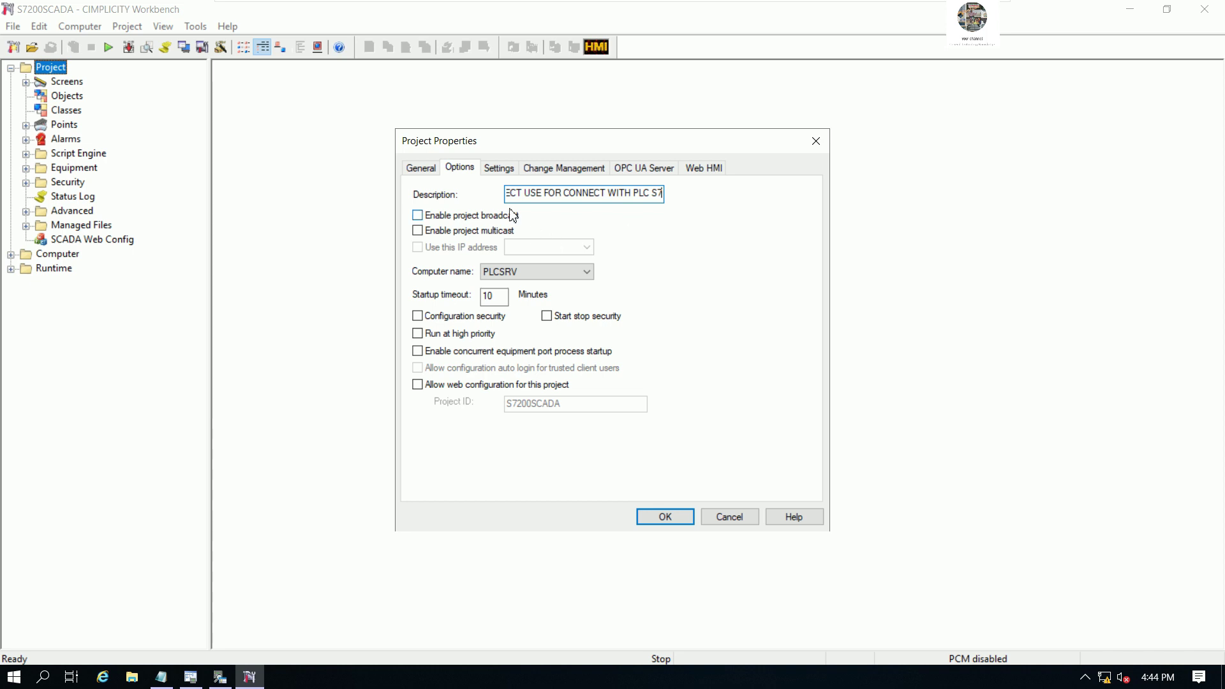
# Step: Review the project's settings categories and check the OPC Client selection in its general properties
pyautogui.click(499, 170)
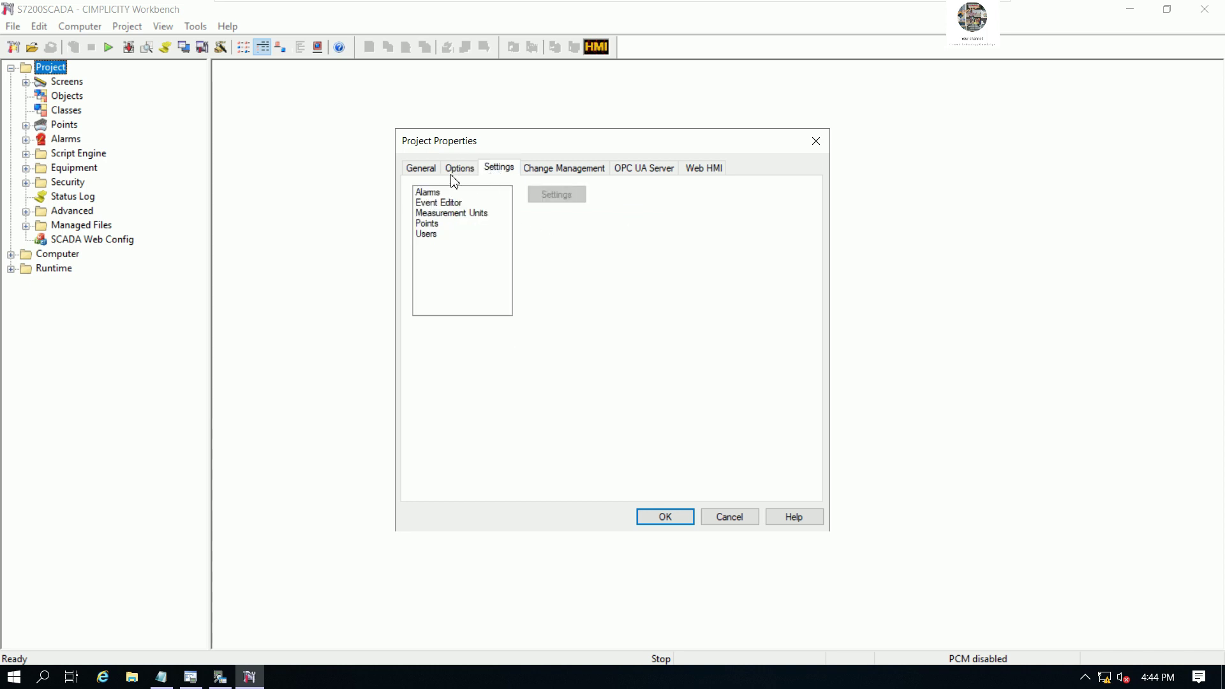
pyautogui.click(430, 170)
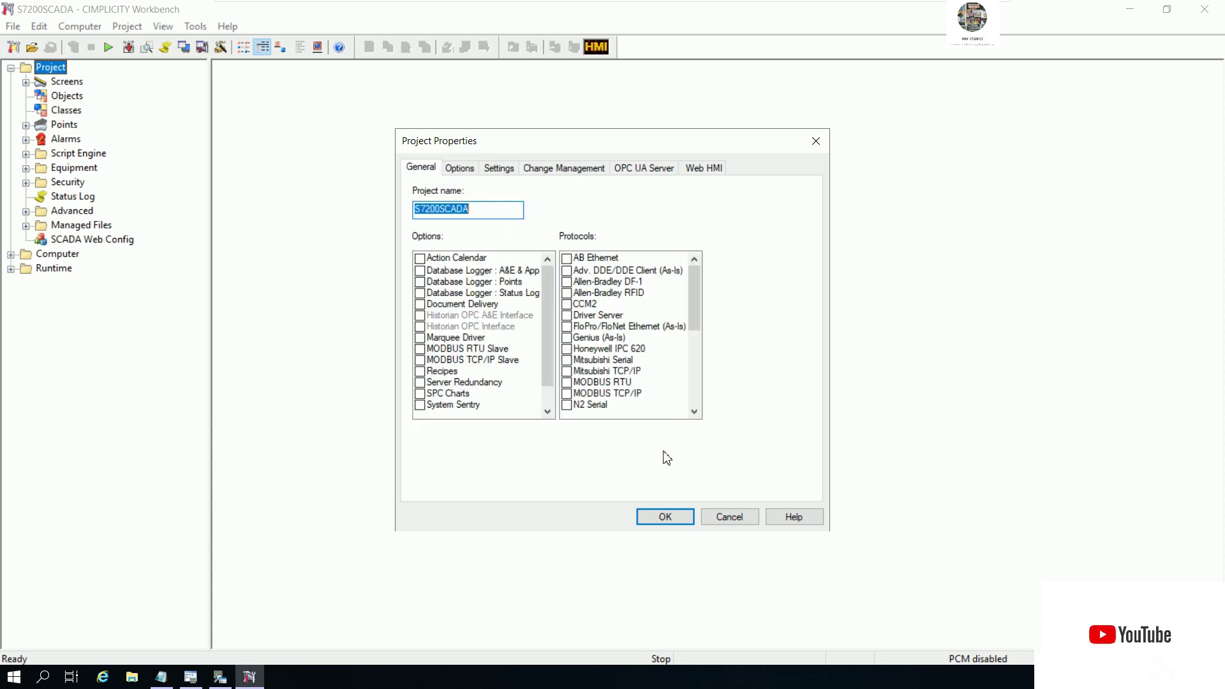
pyautogui.moveTo(696, 312); pyautogui.dragTo(698, 356)
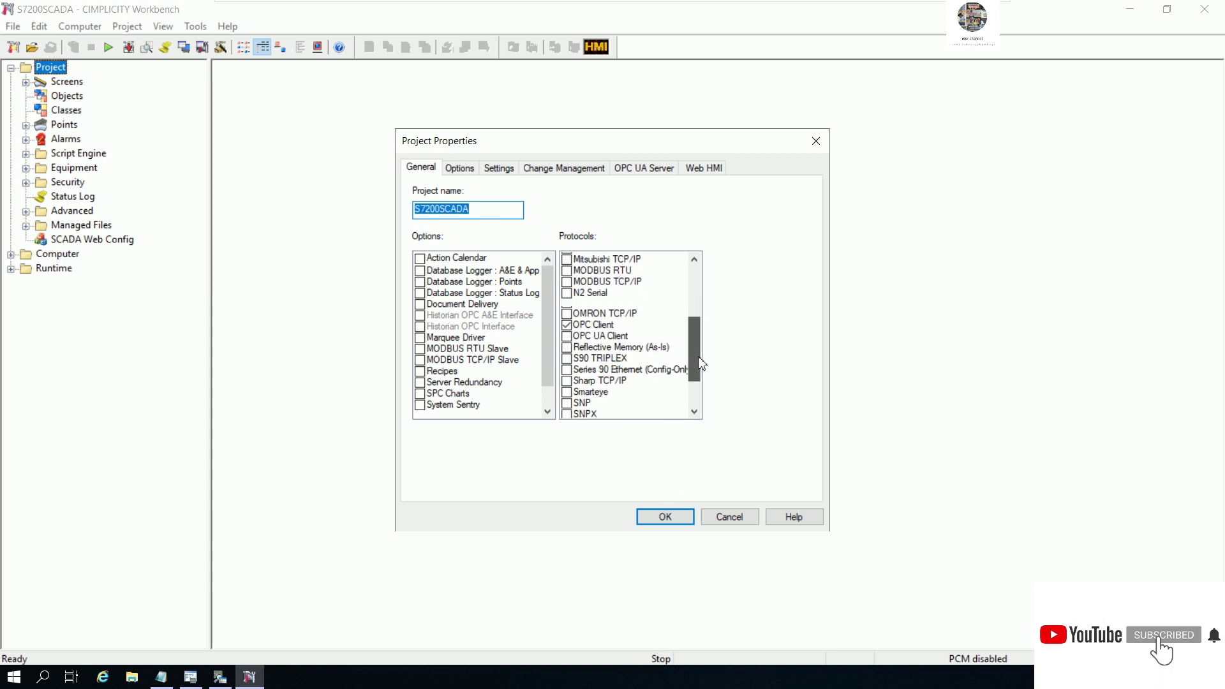
# Step: Accept the project properties and switch to Notepad to add the line "Next step we need to create the port and device for"
pyautogui.click(663, 516)
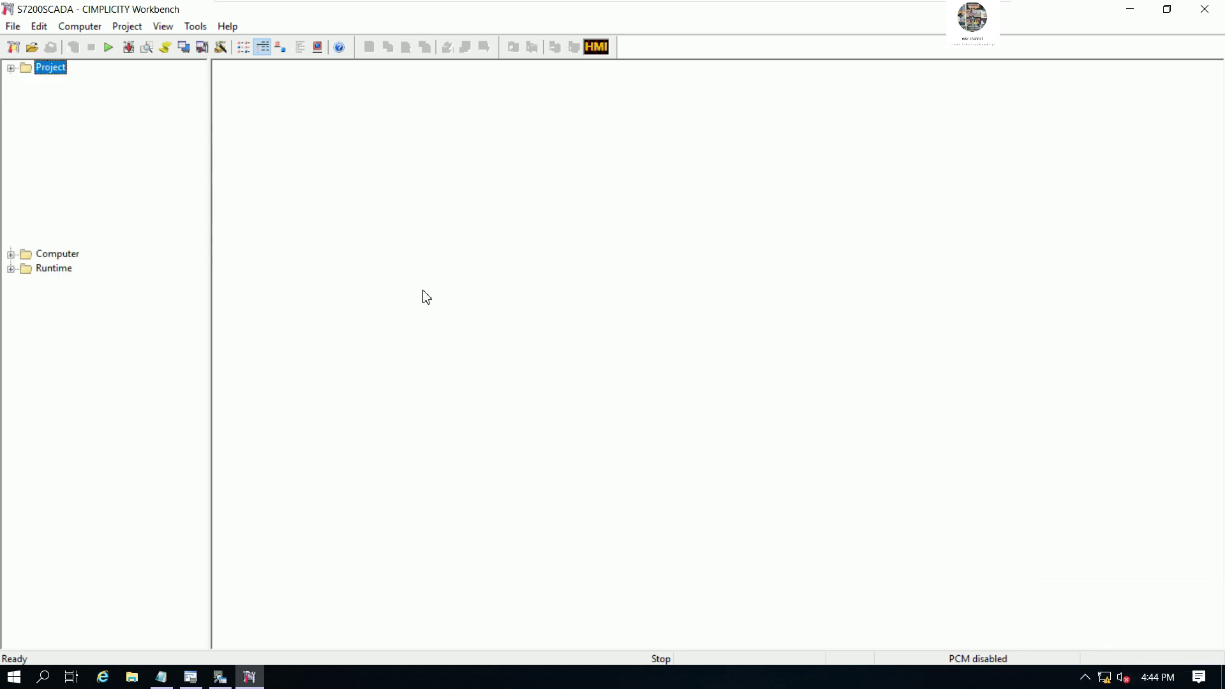
pyautogui.moveTo(212, 228); pyautogui.dragTo(203, 236)
pyautogui.hotkey('alt', 'Tab')
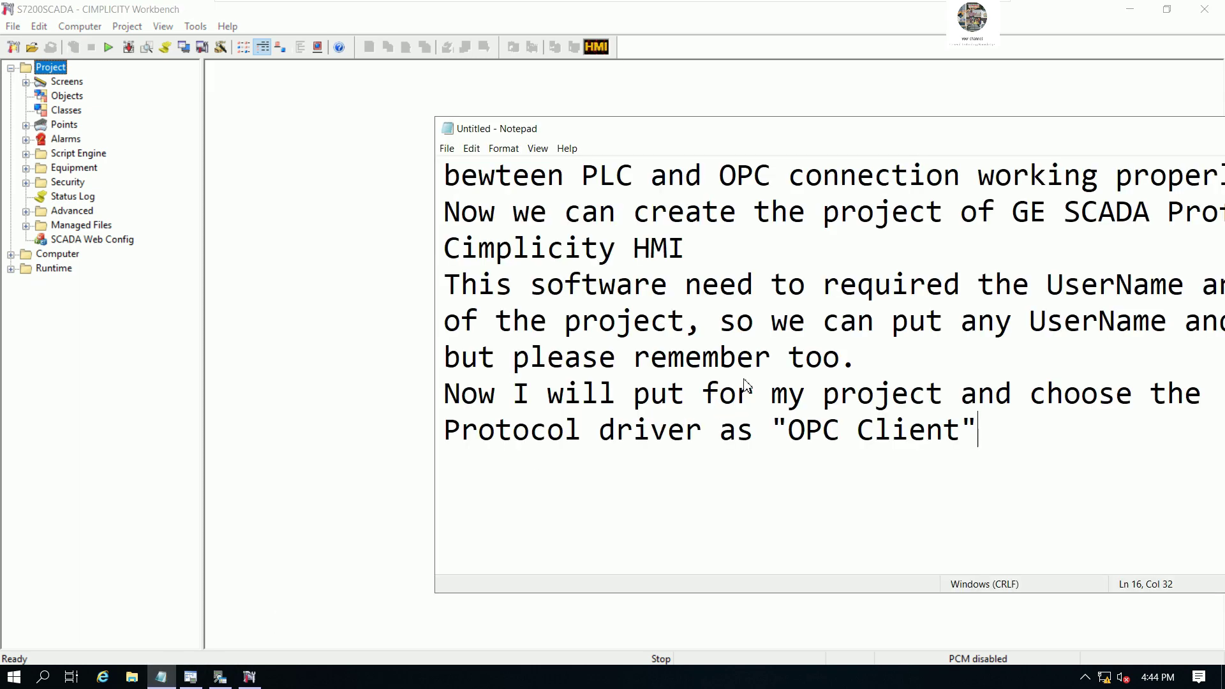
pyautogui.press('Return')
pyautogui.write('Next ste')
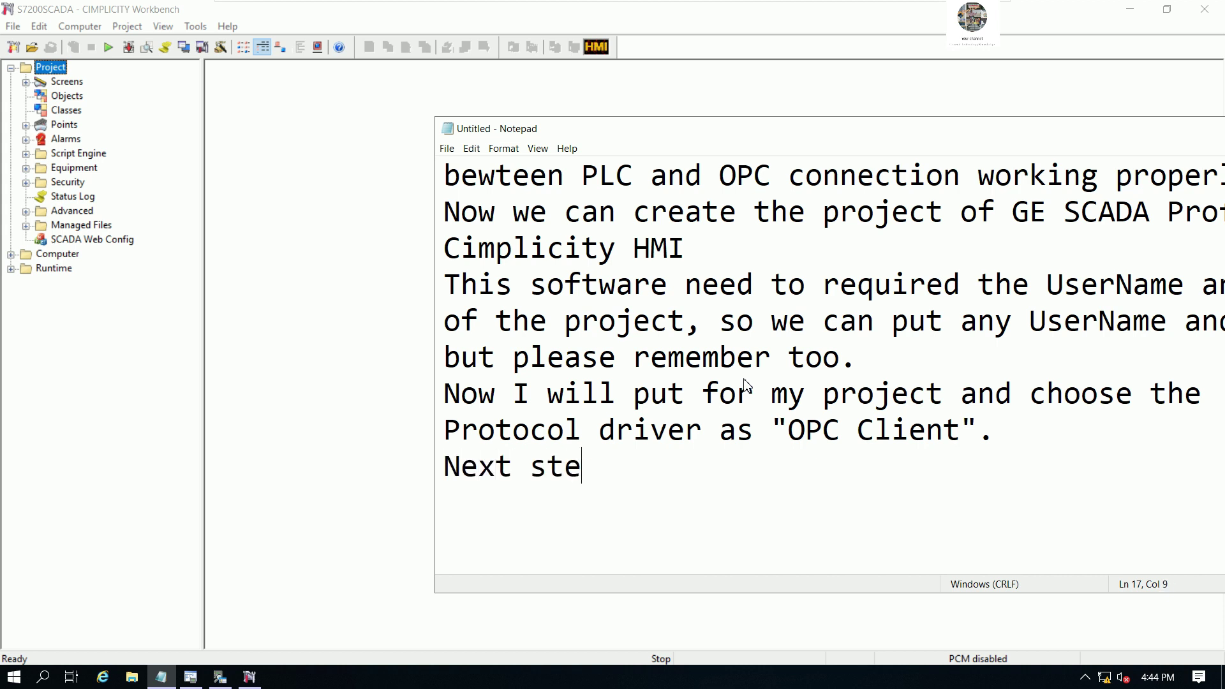
pyautogui.write('p we nee')
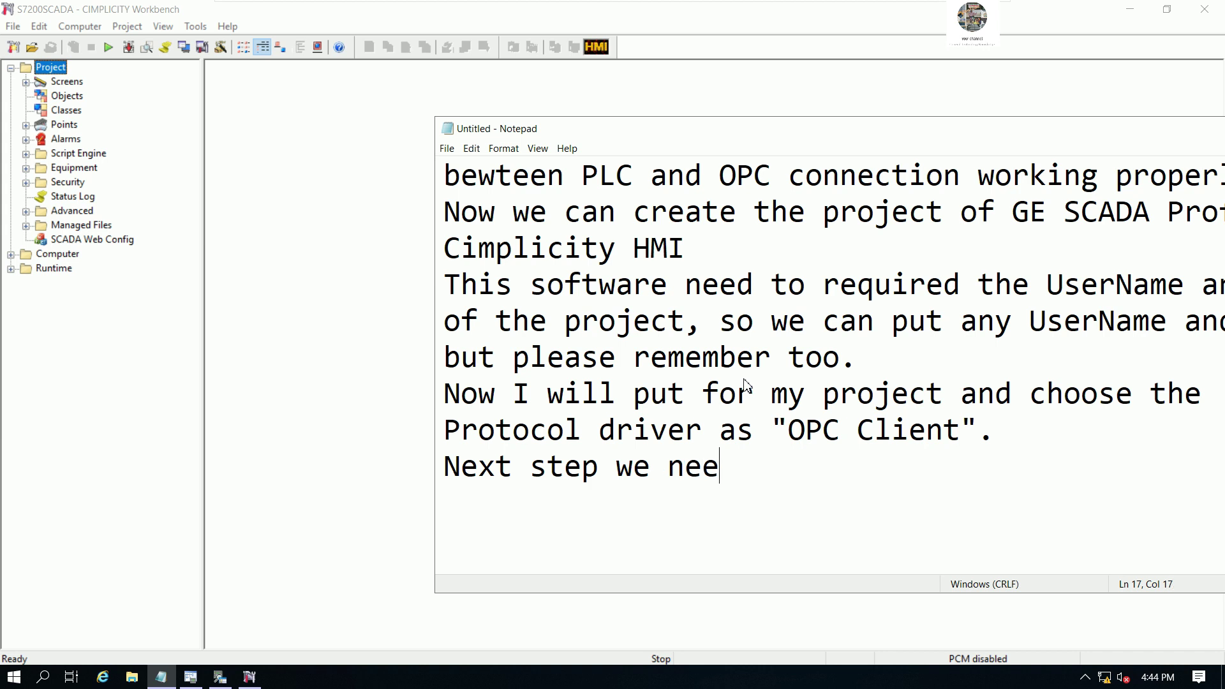
pyautogui.write('d to creat')
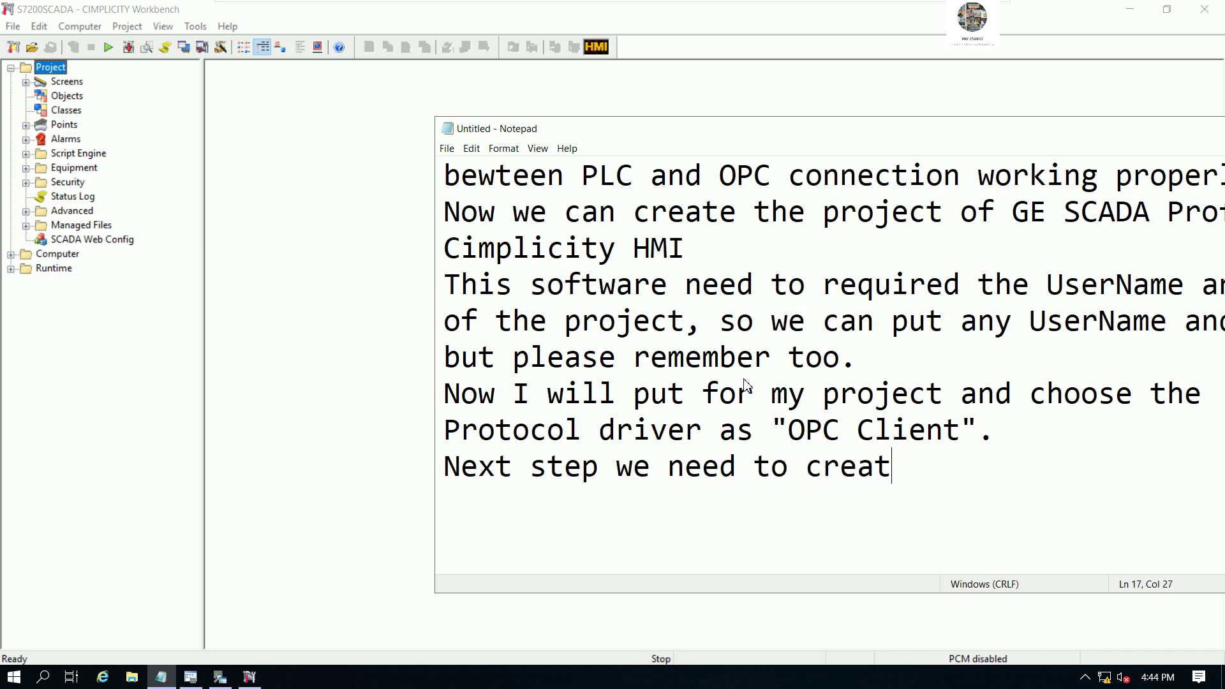
pyautogui.write('e the ')
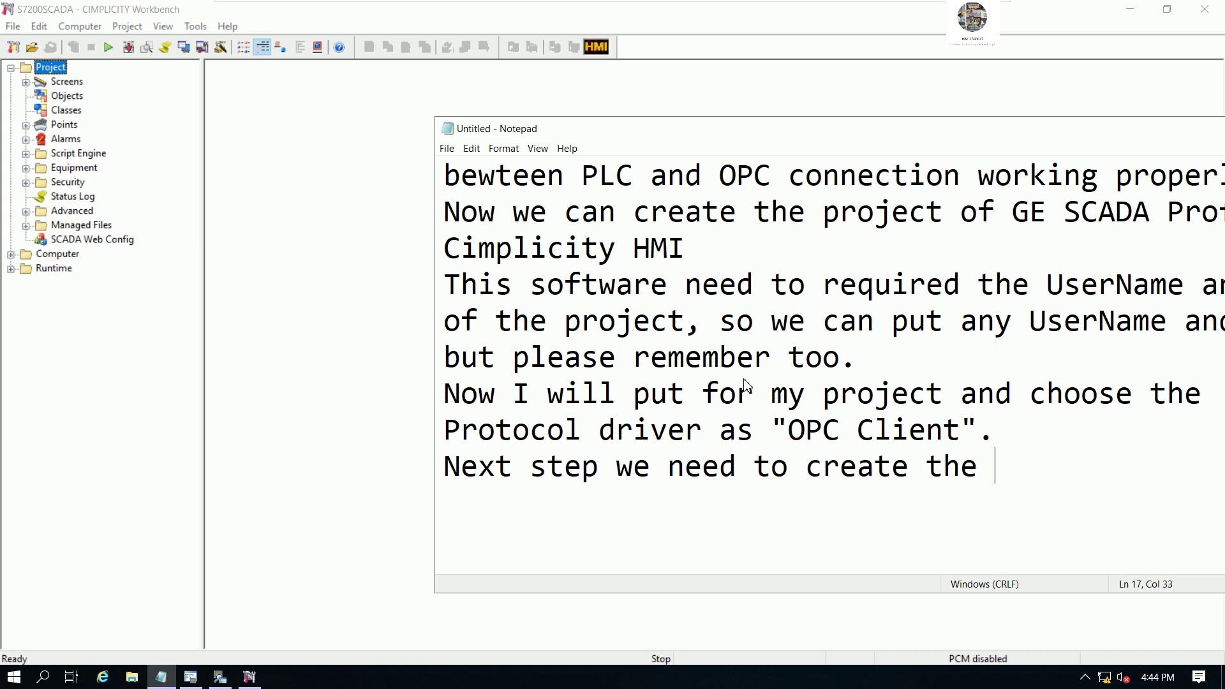
pyautogui.write('port and')
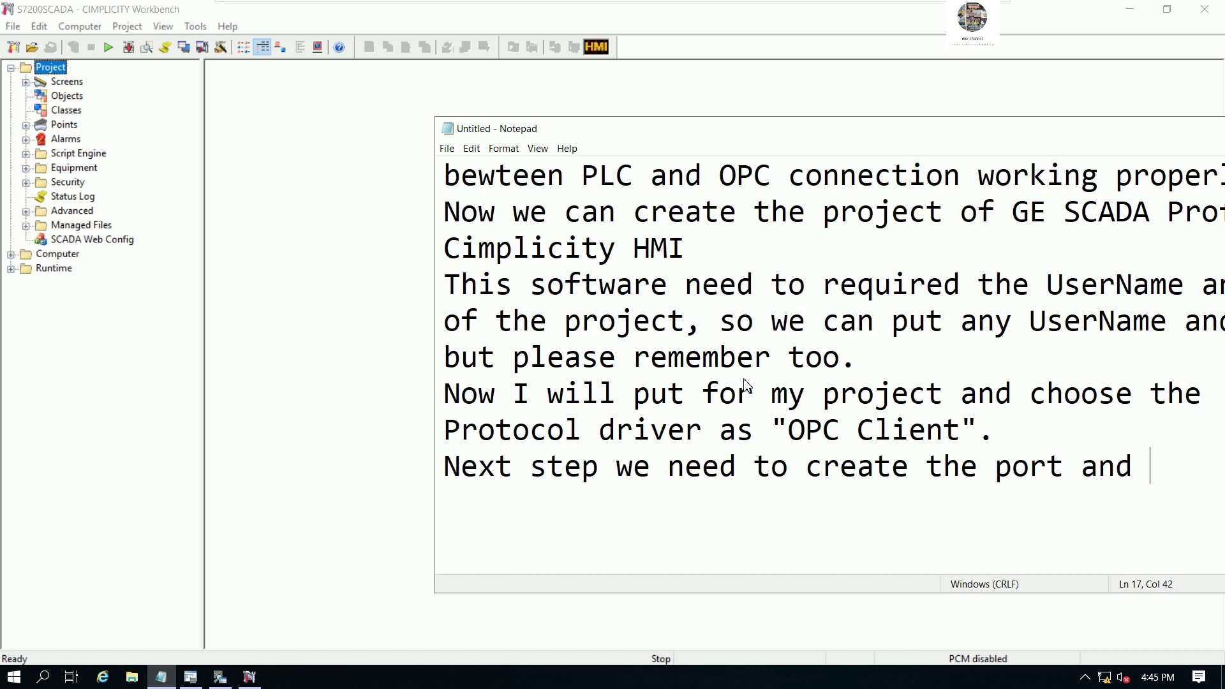
pyautogui.write(' d')
pyautogui.press('BackSpace')
pyautogui.write('de')
pyautogui.moveTo(764, 136); pyautogui.dragTo(621, 127)
pyautogui.write('vice')
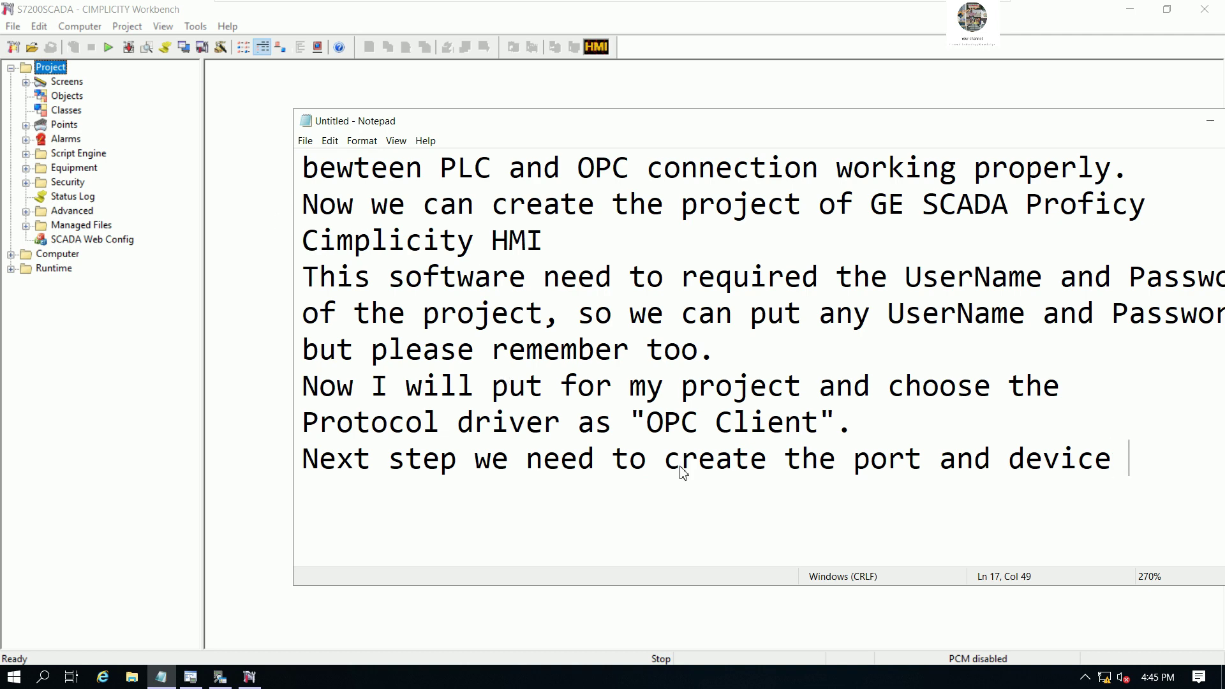
pyautogui.write(' for')
# Step: Continue the notes on a new line with 'connect with OPC Server "S7-200 PC Access Smart"'
pyautogui.press('Return')
pyautogui.write('connect with')
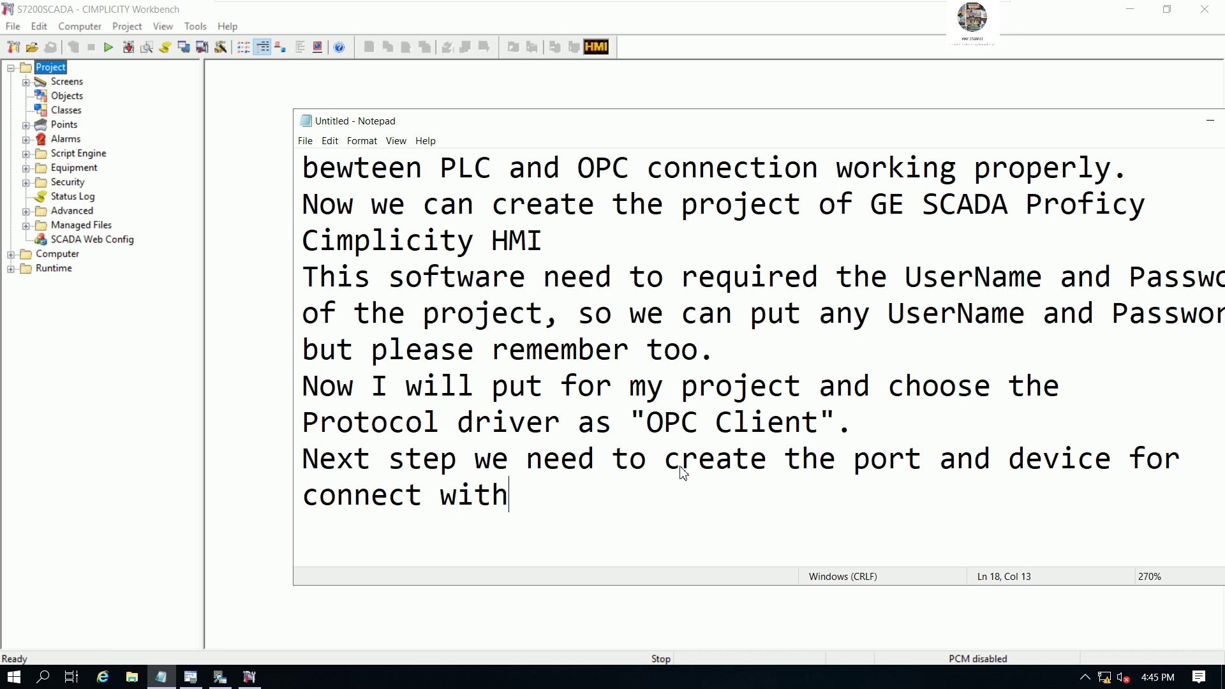
pyautogui.write(' OPC c')
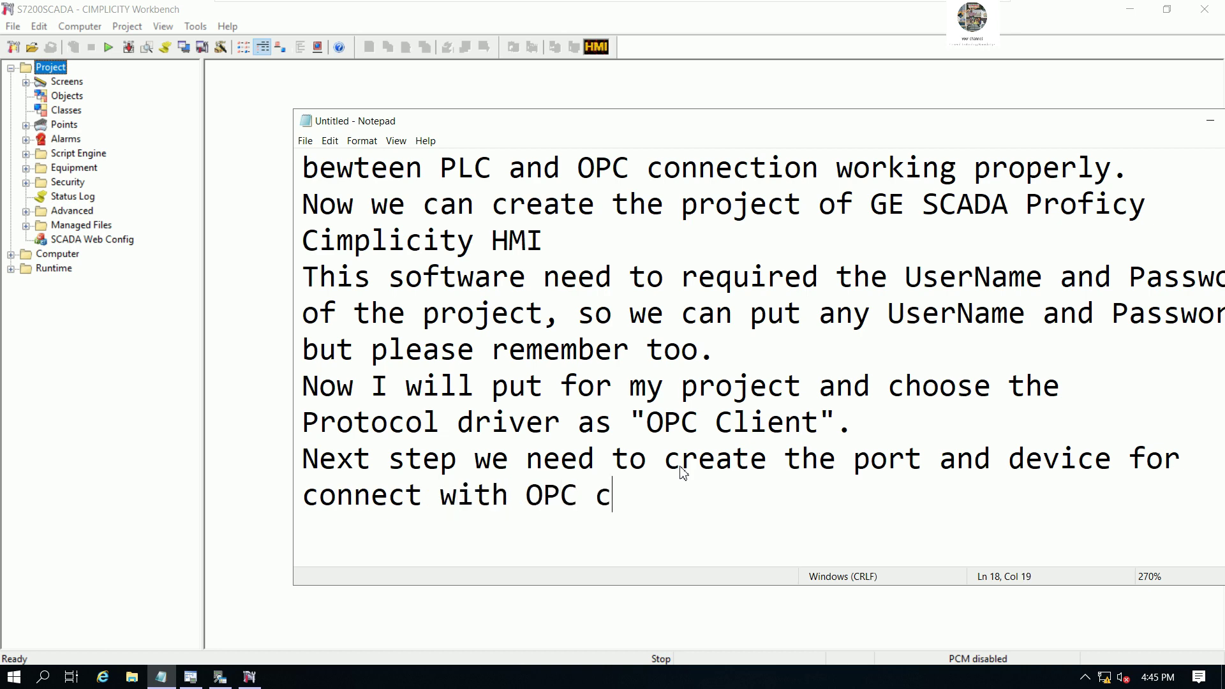
pyautogui.press('BackSpace')
pyautogui.write('Server')
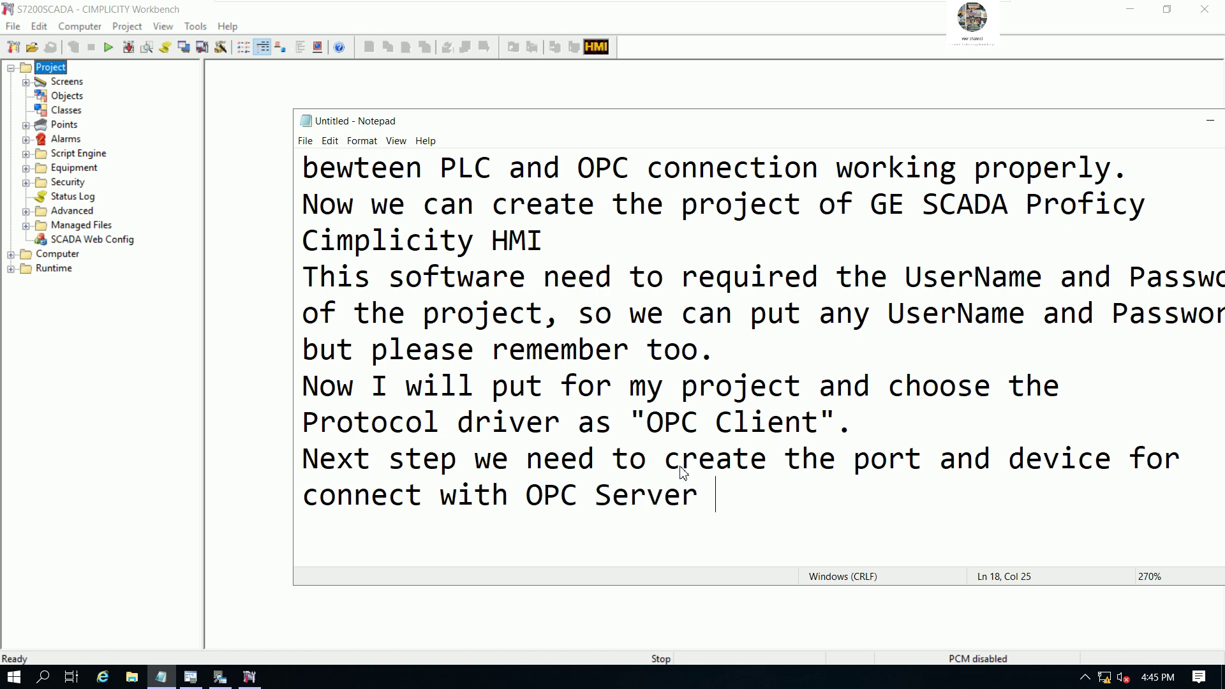
pyautogui.write(' "S7-200 P')
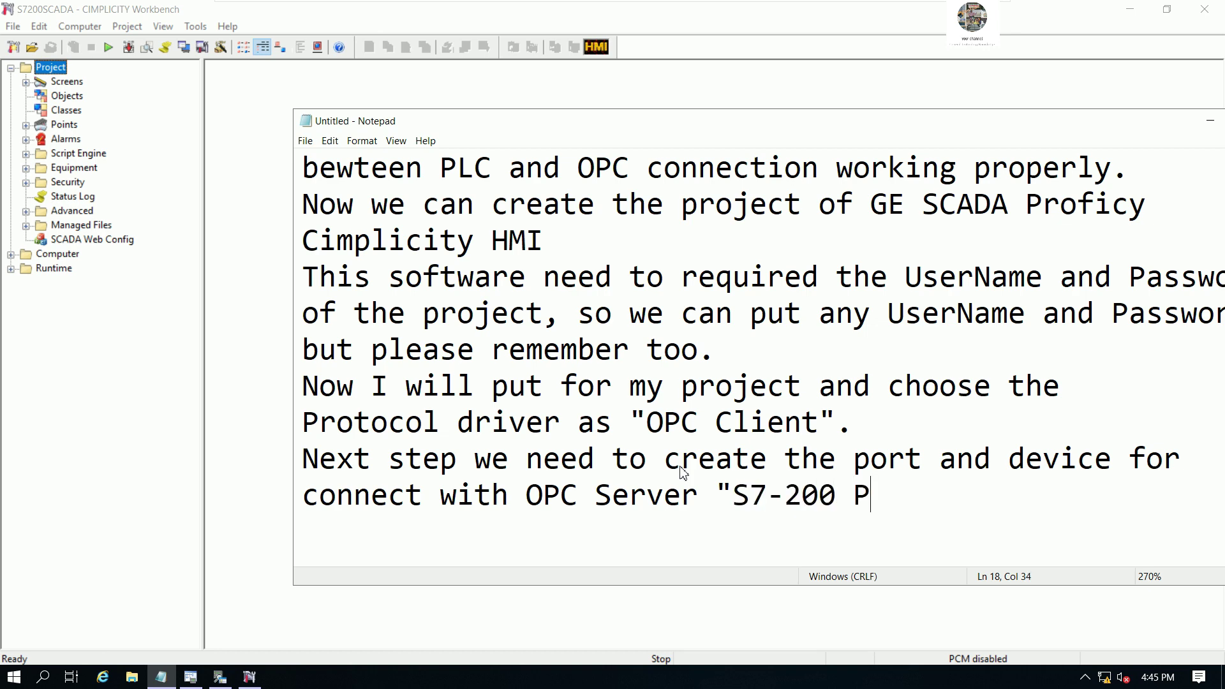
pyautogui.write('C Access')
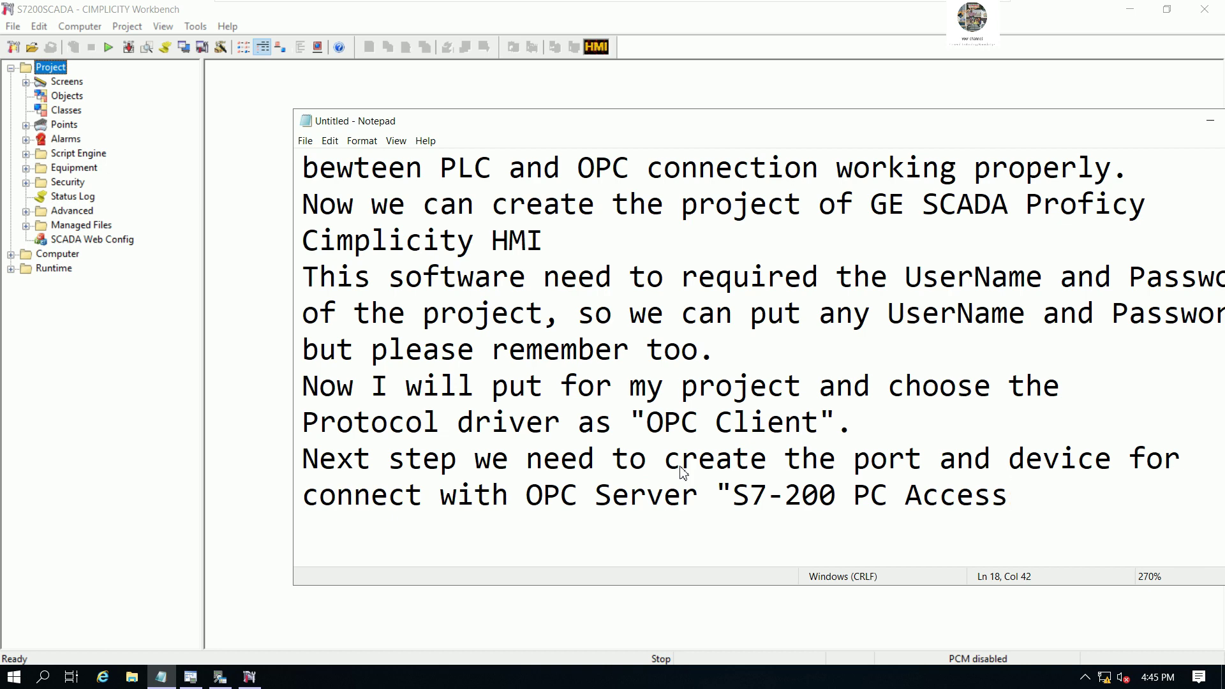
pyautogui.write(' Smart')
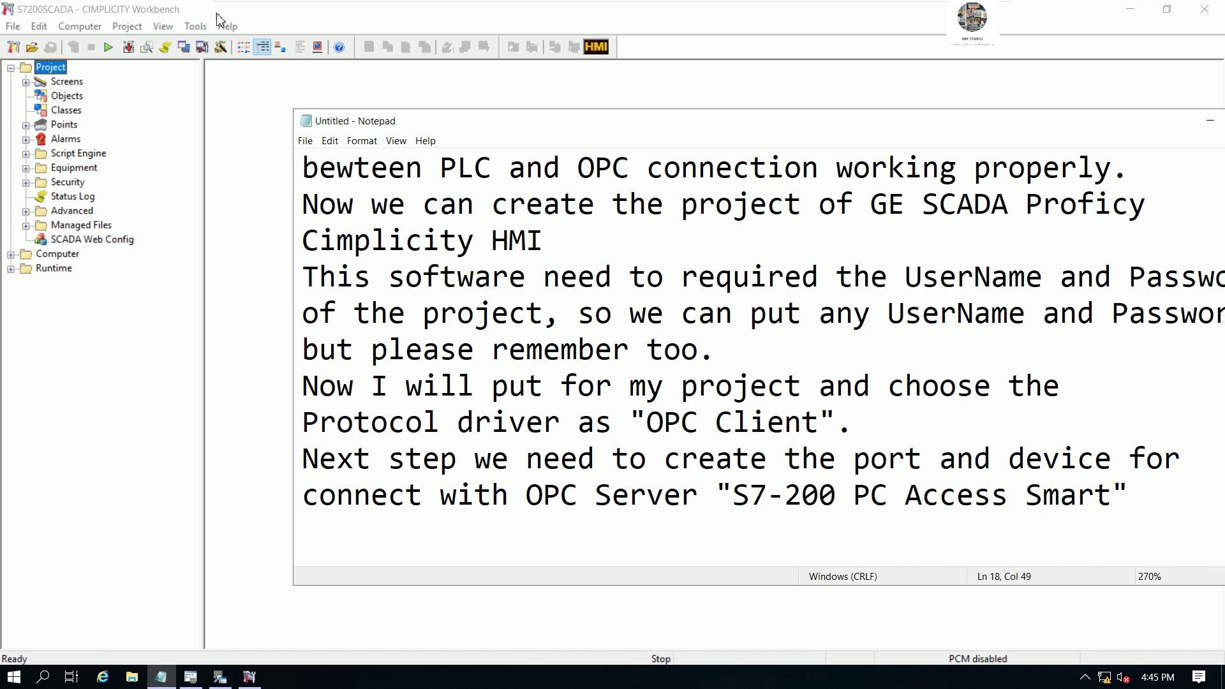
# Step: Return to CIMPLICITY Workbench and create a new equipment port using protocol OPCCLIENT and port OPC_0
pyautogui.click(240, 210)
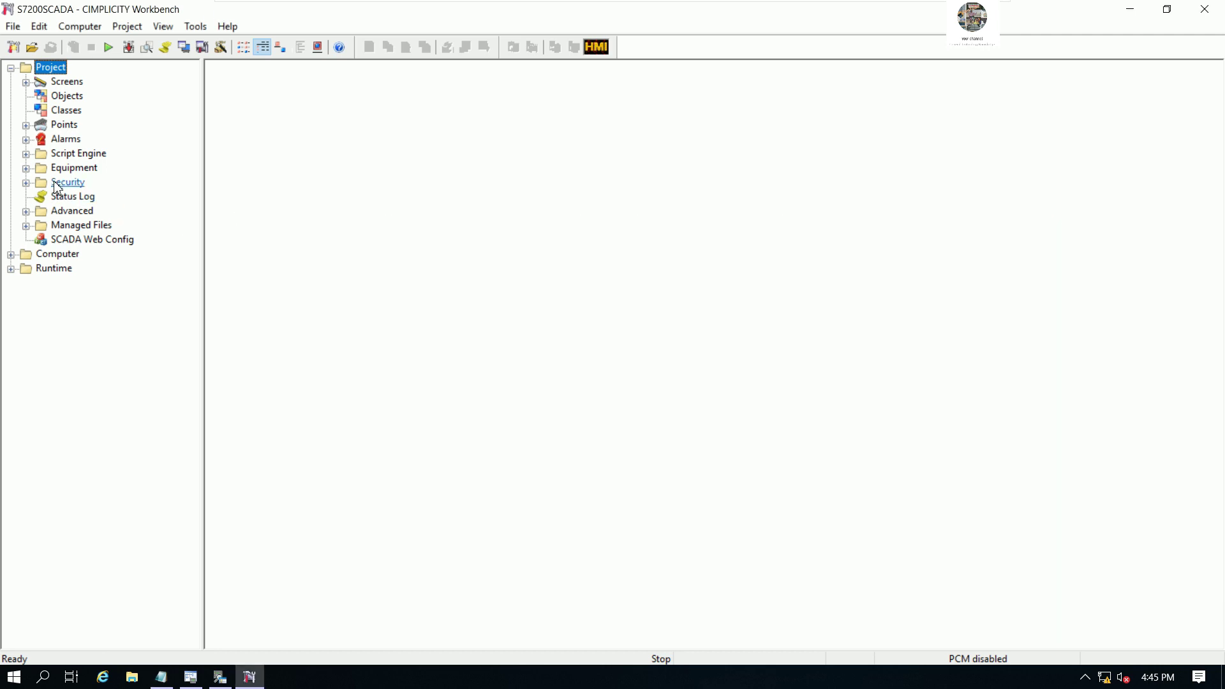
pyautogui.click(26, 169)
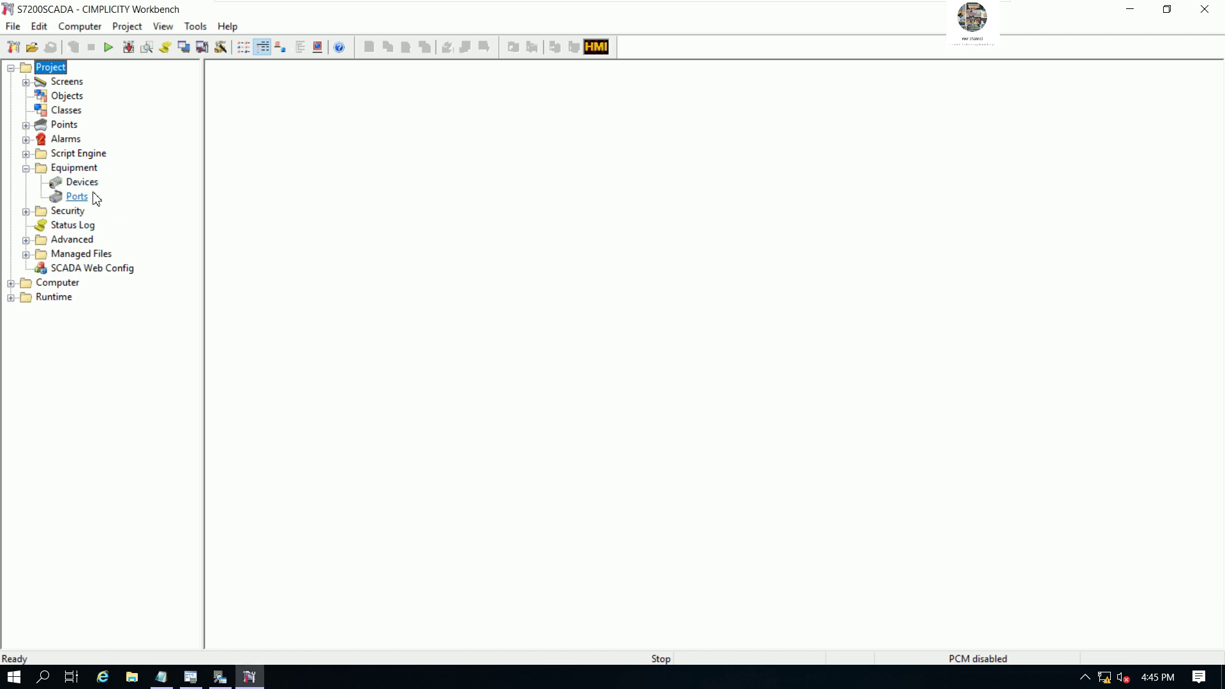
pyautogui.rightClick(369, 176)
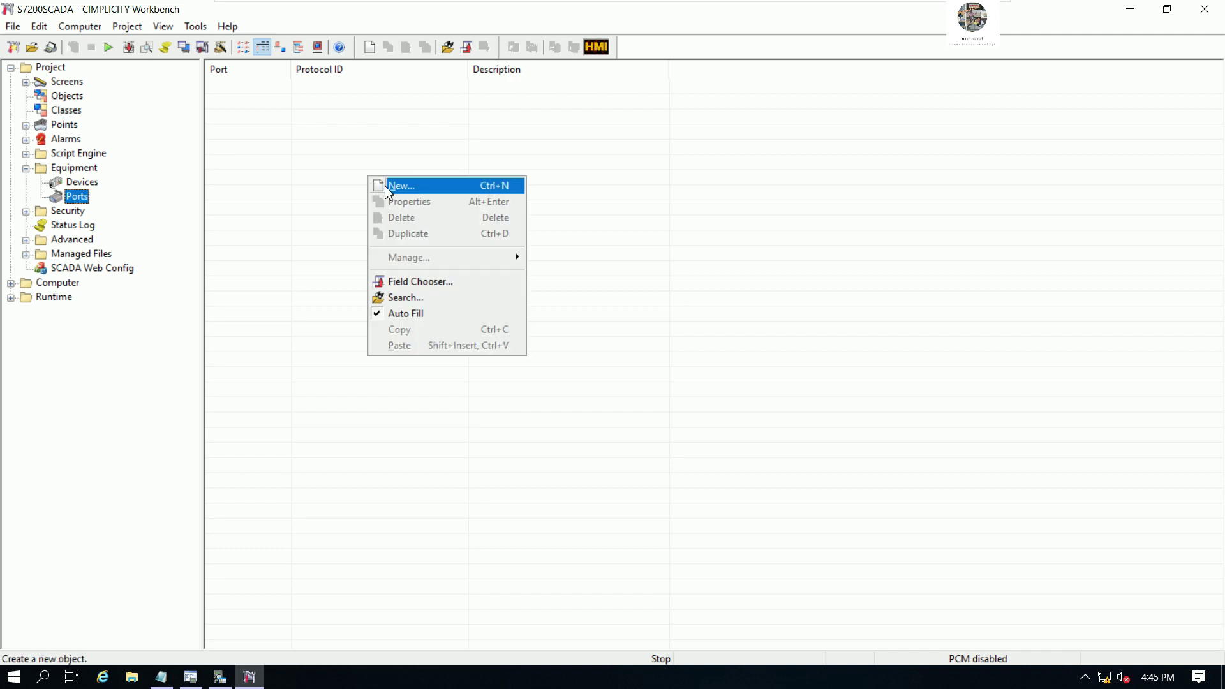
pyautogui.click(390, 186)
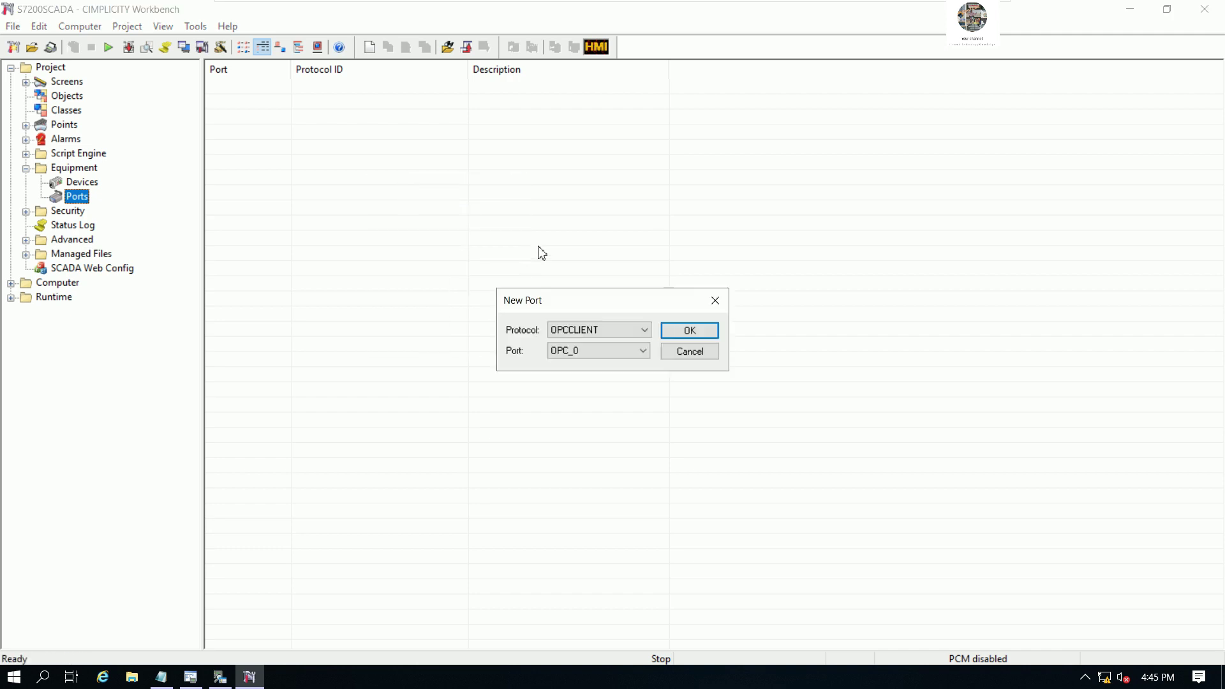
pyautogui.click(631, 357)
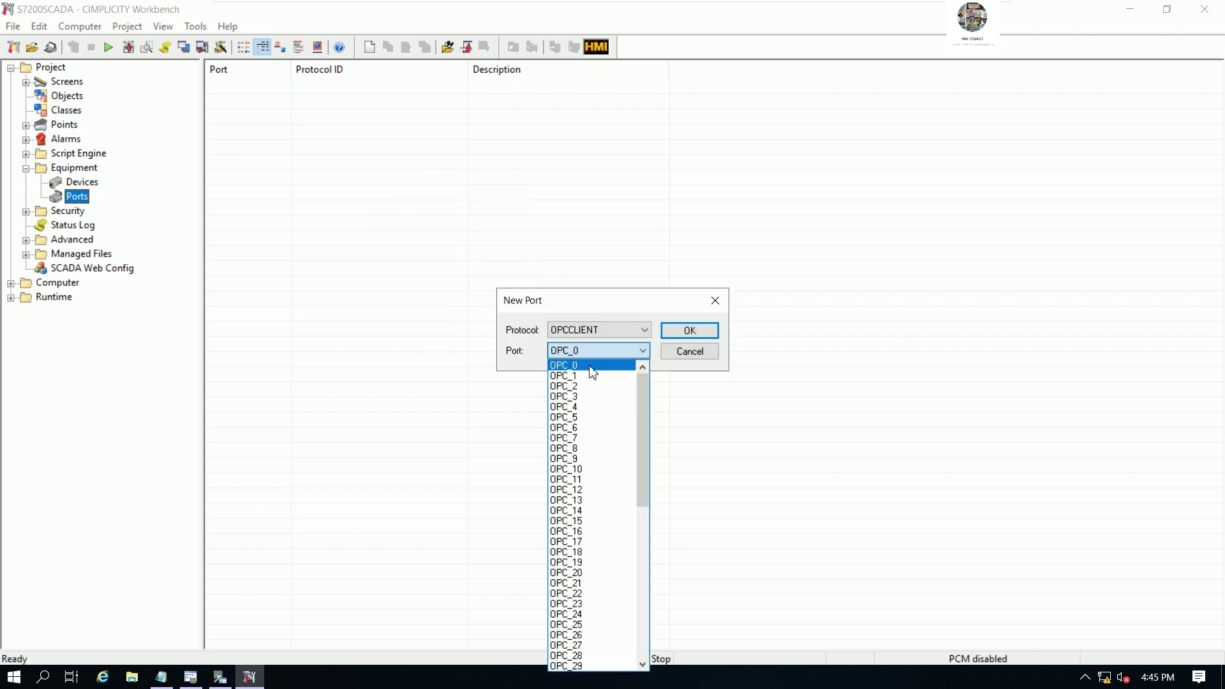
pyautogui.click(591, 361)
pyautogui.click(619, 324)
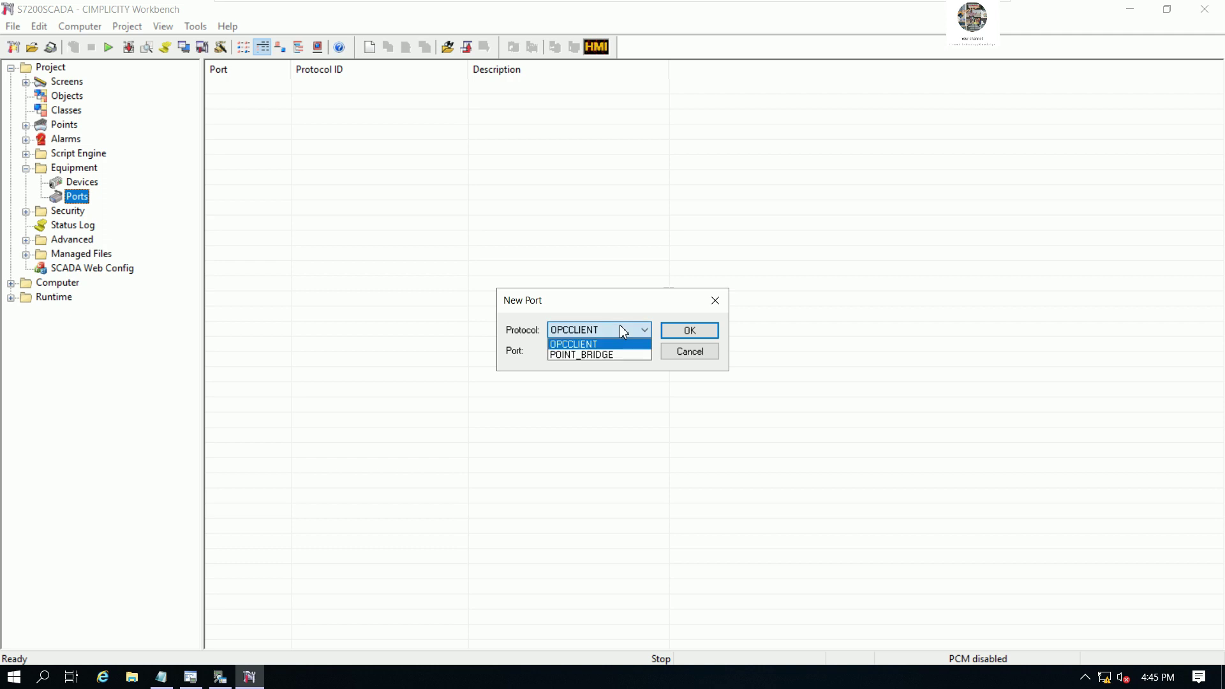
pyautogui.click(585, 343)
pyautogui.click(675, 334)
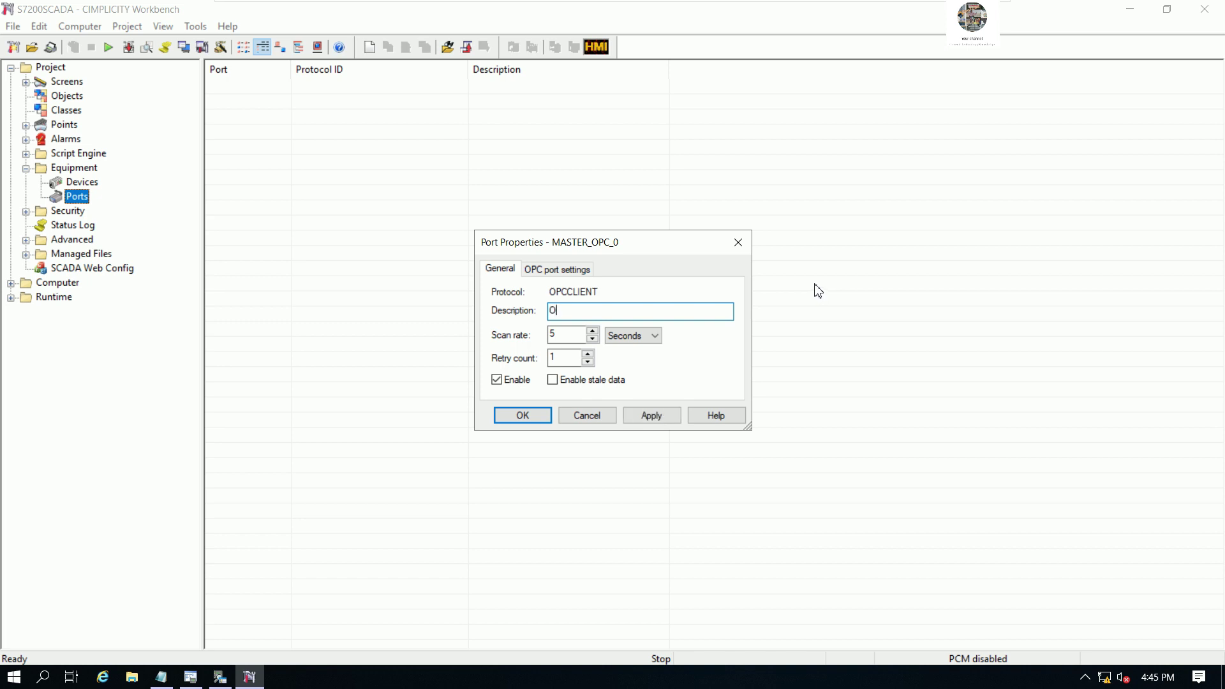
# Step: Describe the port as OPCPORTCONNECTION, set its scan rate to 1 tick, and accept its properties with the OPC port settings as they are
pyautogui.press('BackSpace')
pyautogui.write('PORTCONNECTION')
pyautogui.doubleClick(553, 334)
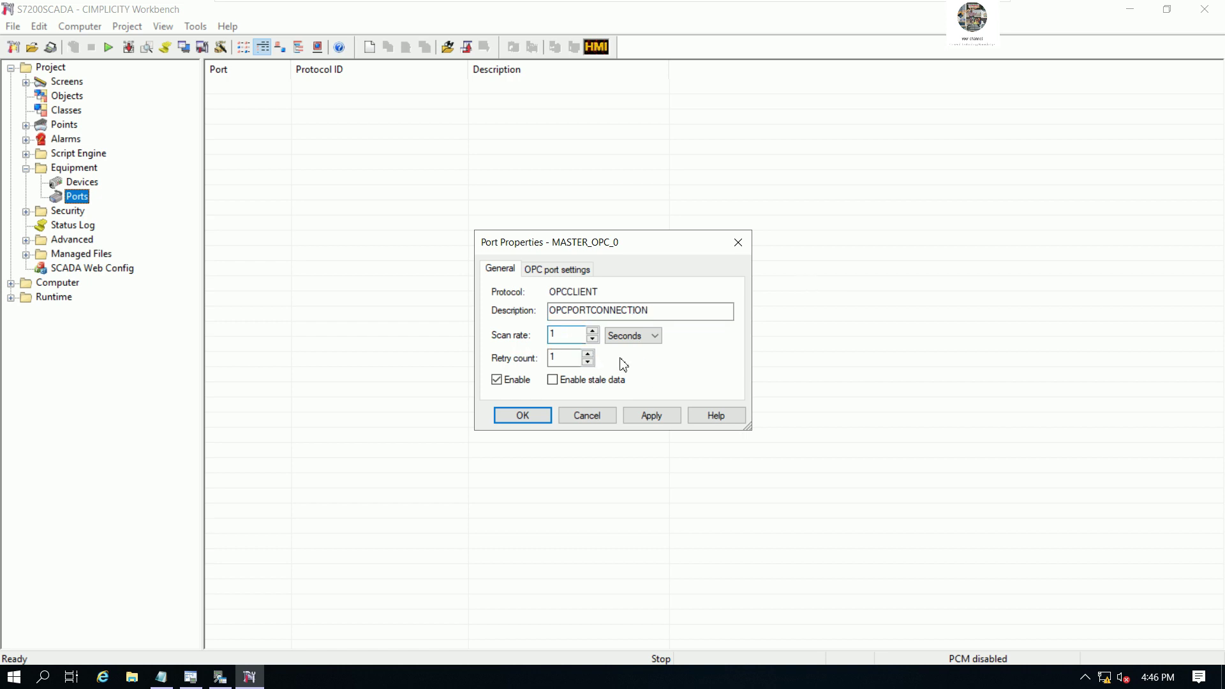
pyautogui.write('1')
pyautogui.click(622, 335)
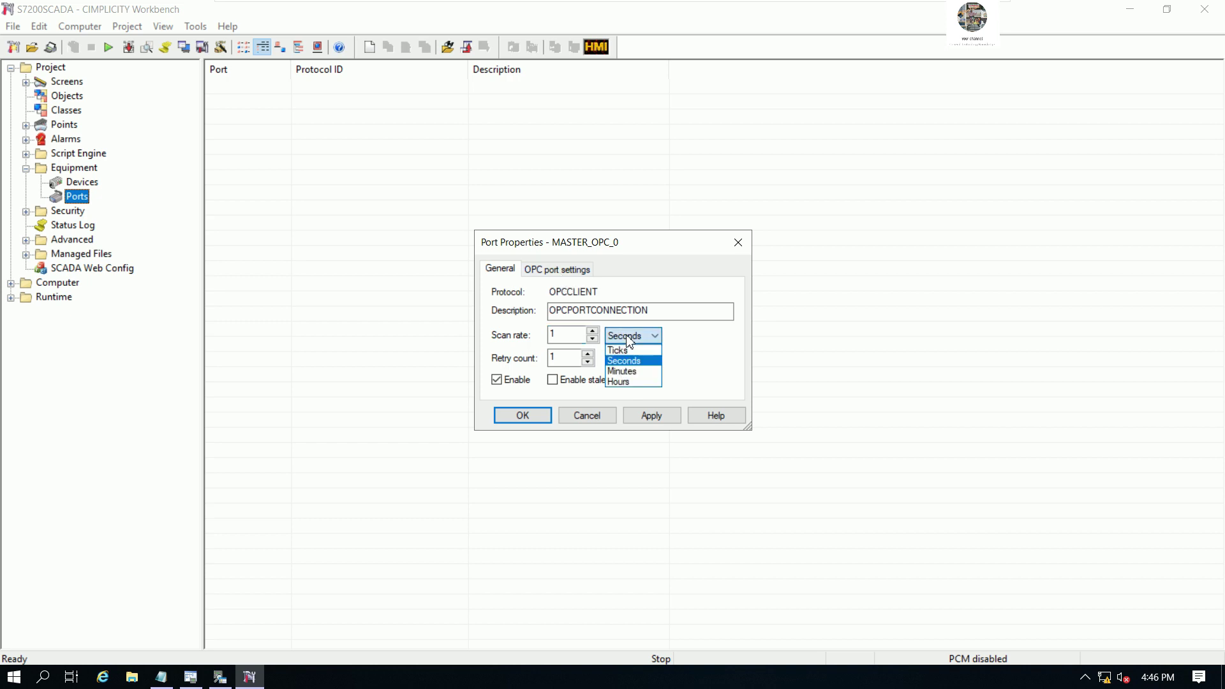
pyautogui.click(629, 351)
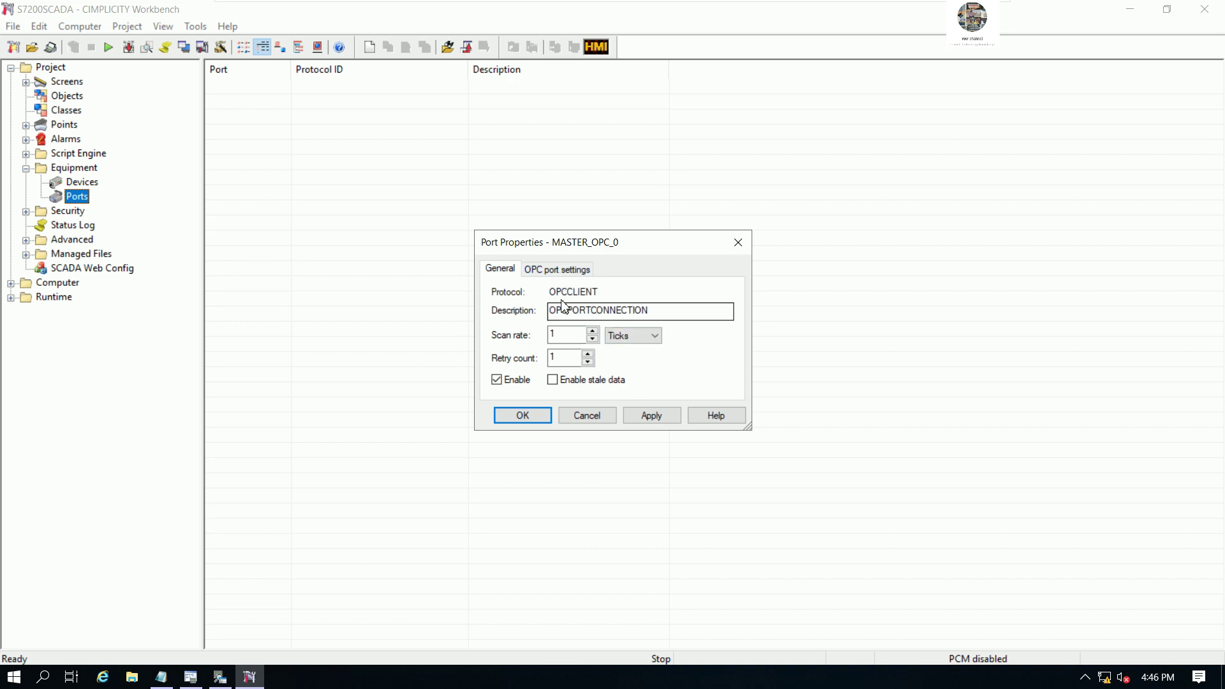
pyautogui.click(556, 275)
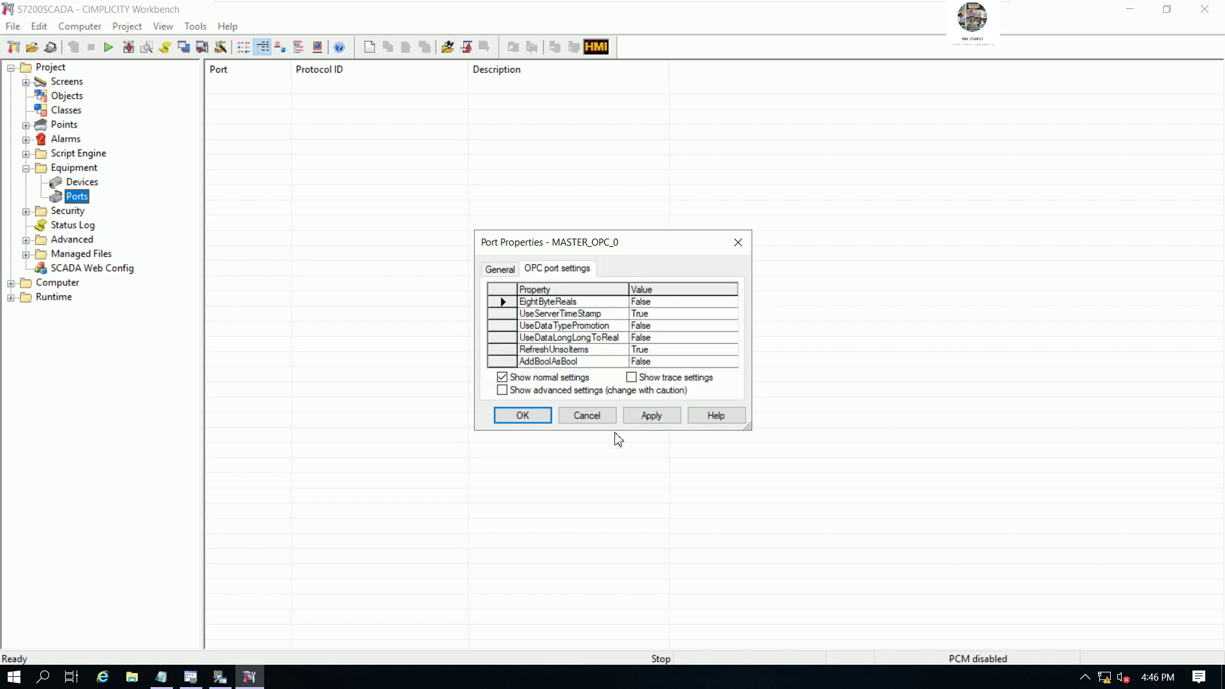
pyautogui.click(522, 415)
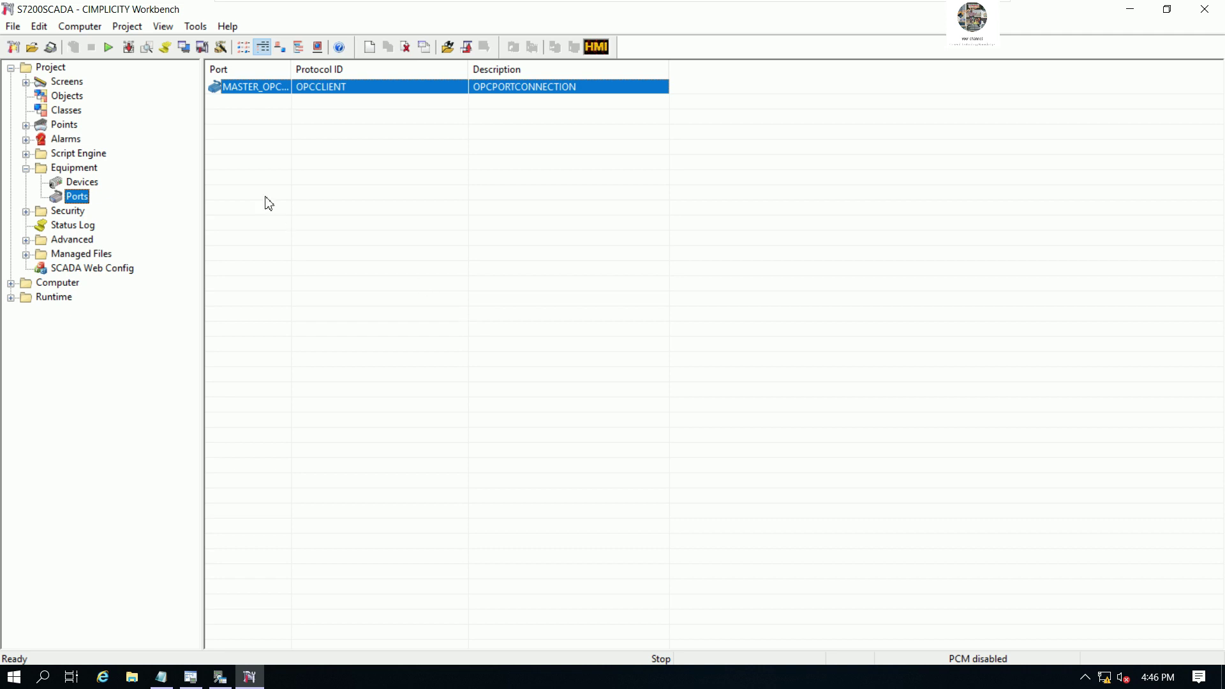
# Step: Create the device PLCS7200SMART on port MASTER_OPC_0 with the description "PLCS7-200 SMART CONNECTION"
pyautogui.click(79, 184)
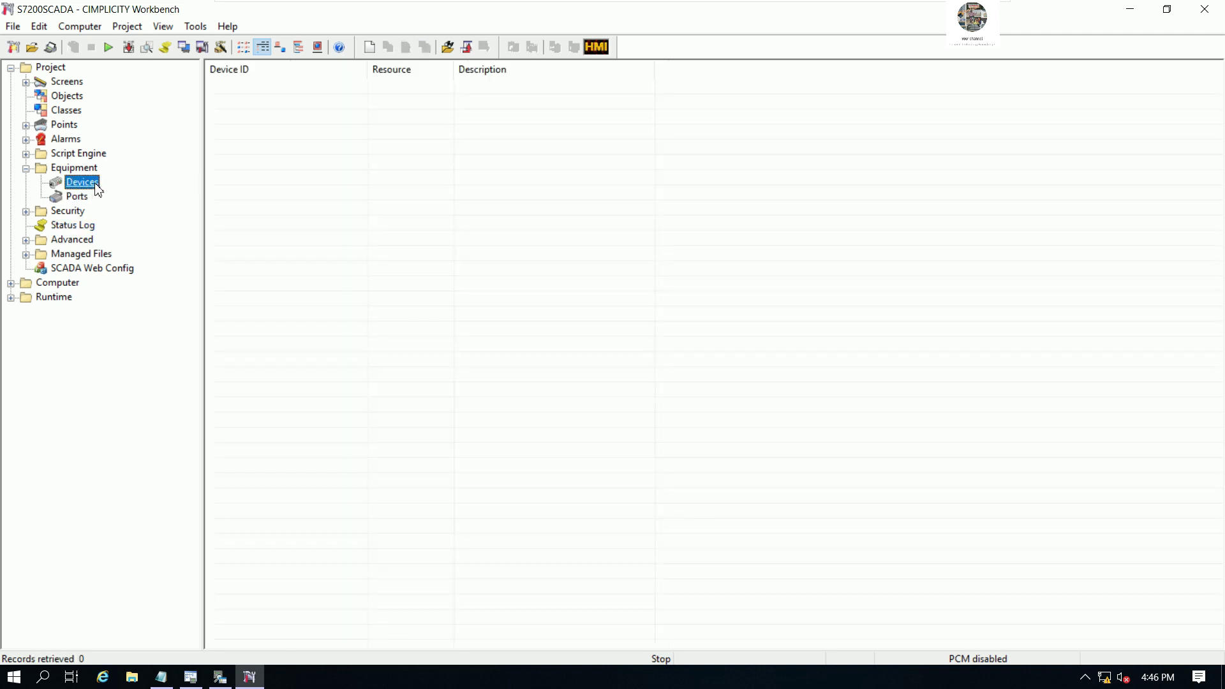
pyautogui.rightClick(309, 154)
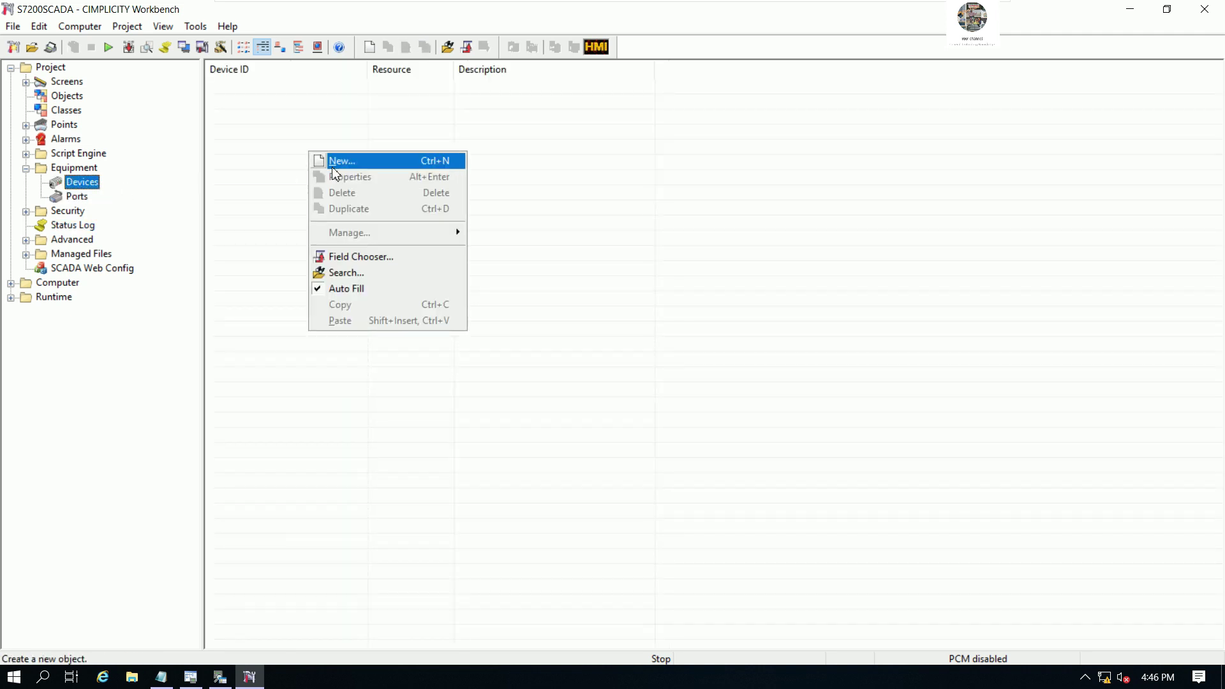
pyautogui.click(331, 162)
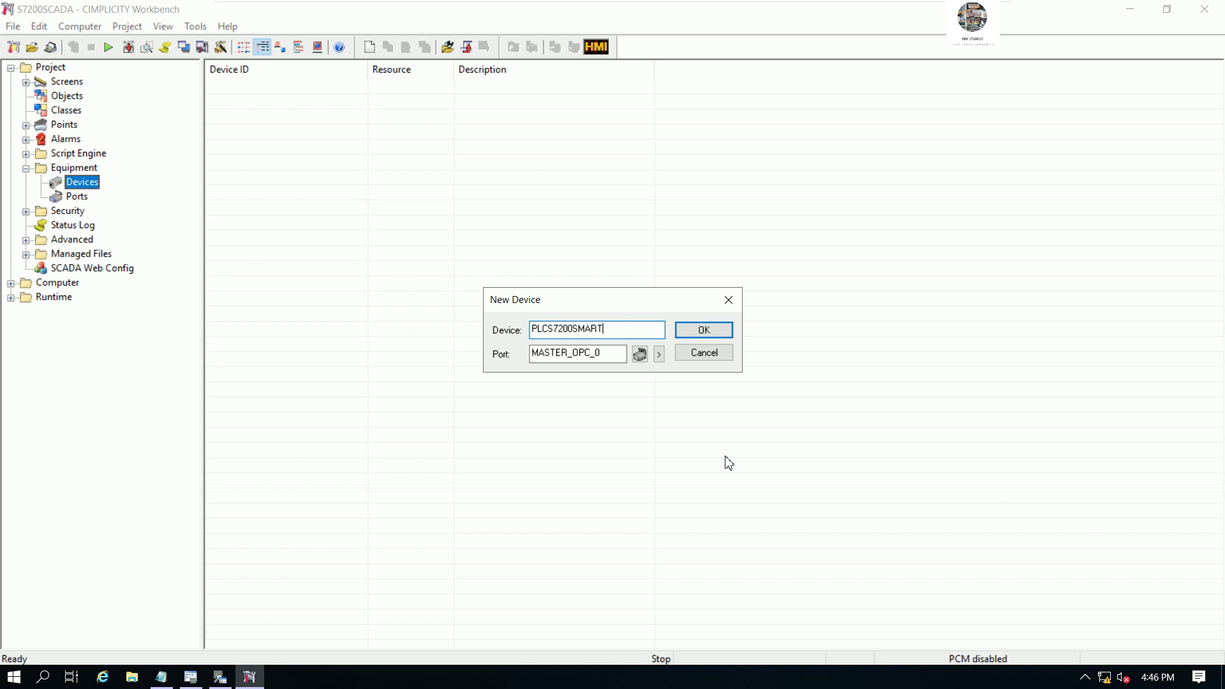
pyautogui.click(703, 330)
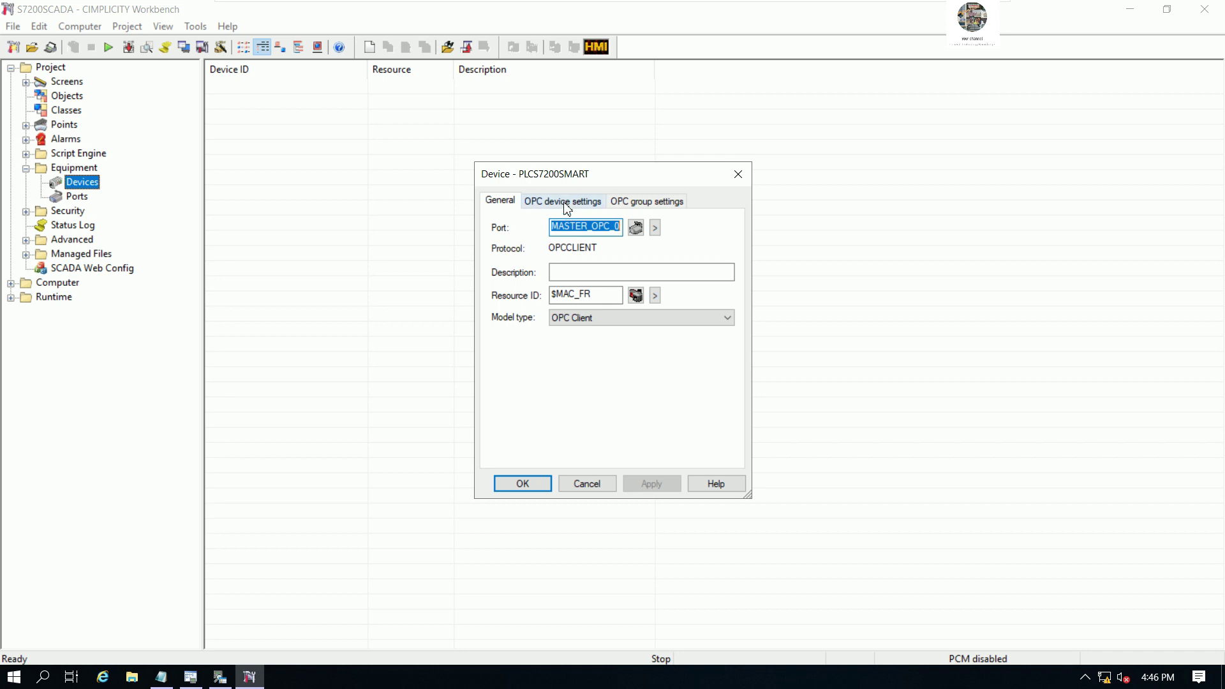
pyautogui.click(577, 272)
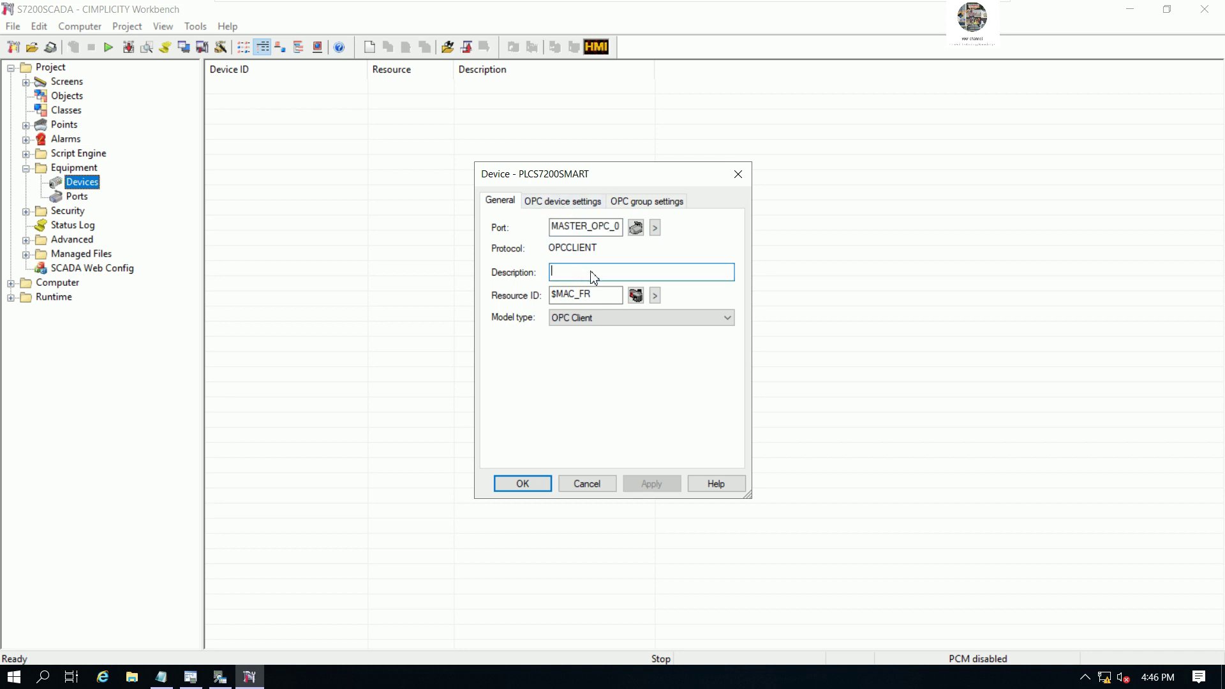
pyautogui.write('PLCS7-200 SMART CONNECTION')
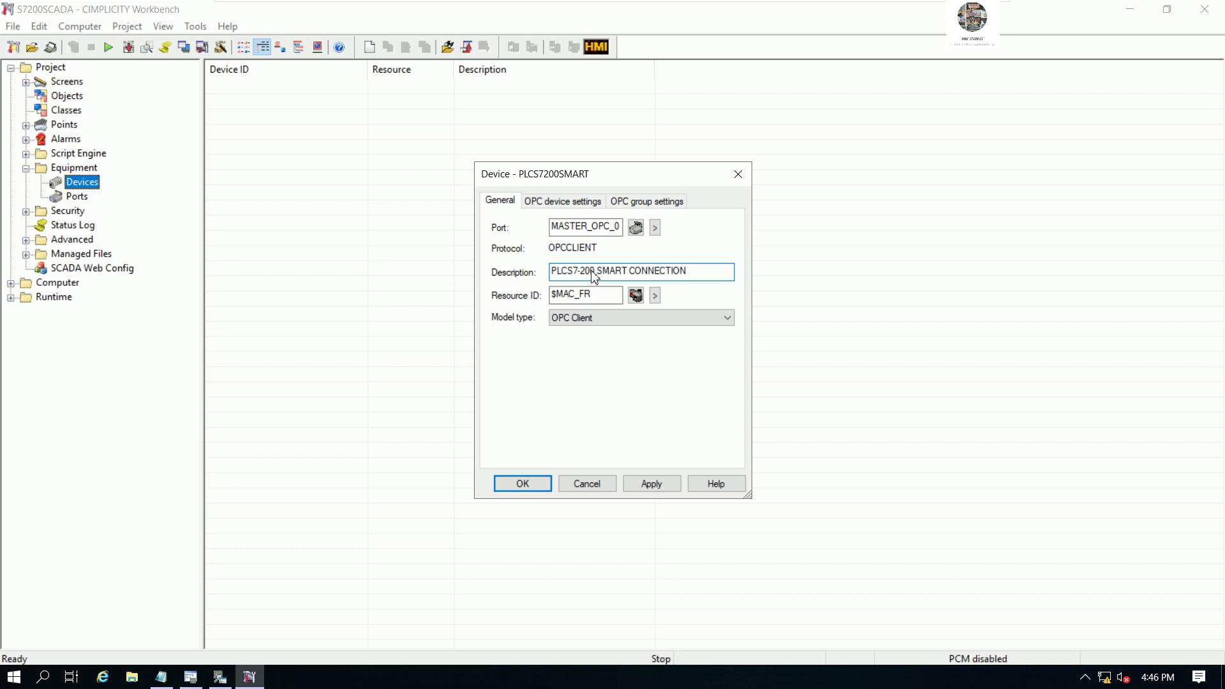
# Step: Browse the local node for OPC servers and assign S7200SMART.OPCServer as the device's OPC server address
pyautogui.click(557, 202)
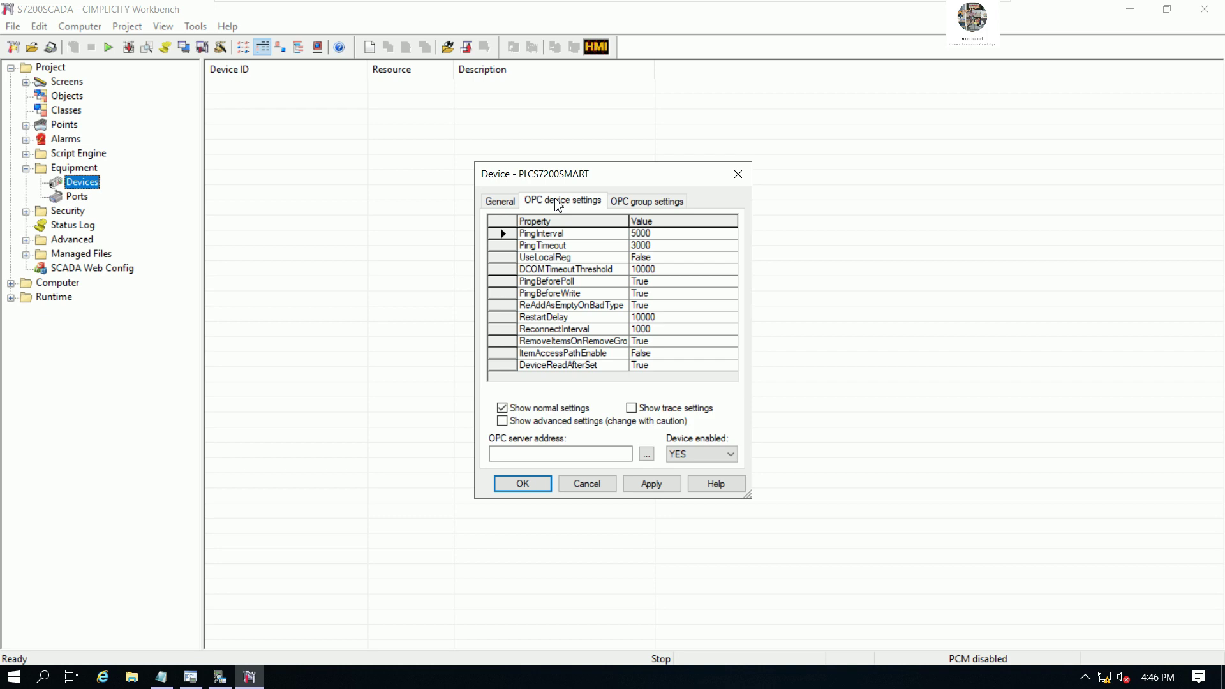
pyautogui.click(592, 454)
pyautogui.moveTo(594, 174); pyautogui.dragTo(519, 96)
pyautogui.click(571, 378)
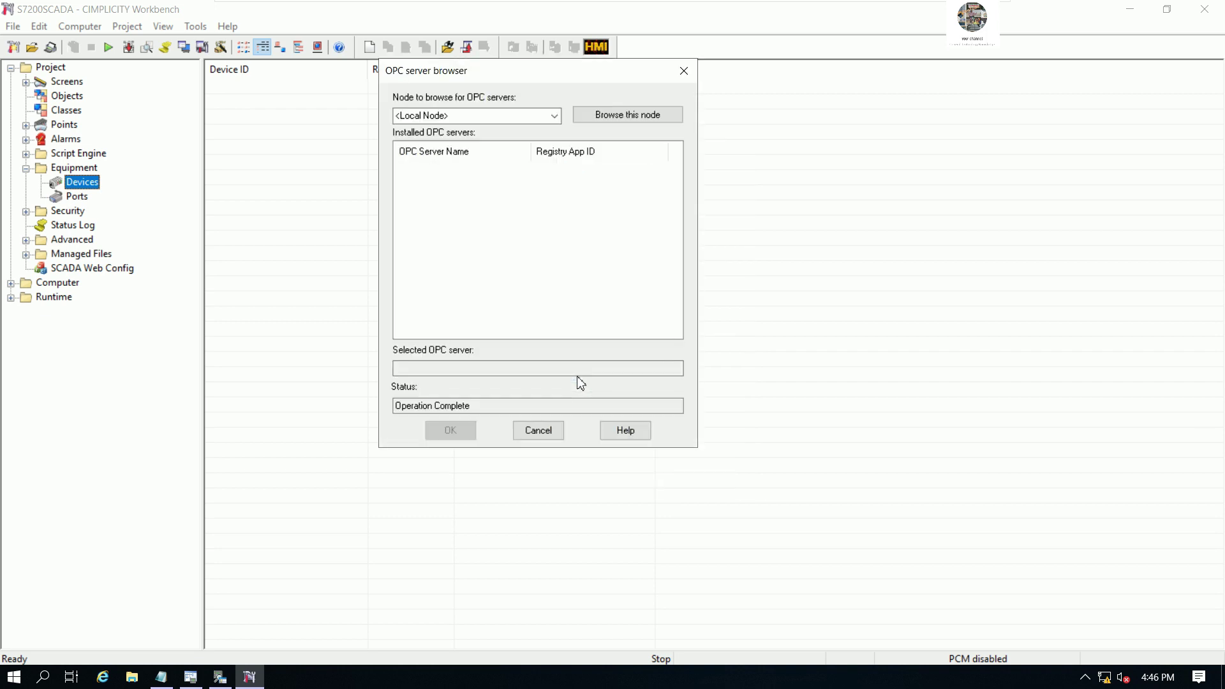
pyautogui.click(613, 115)
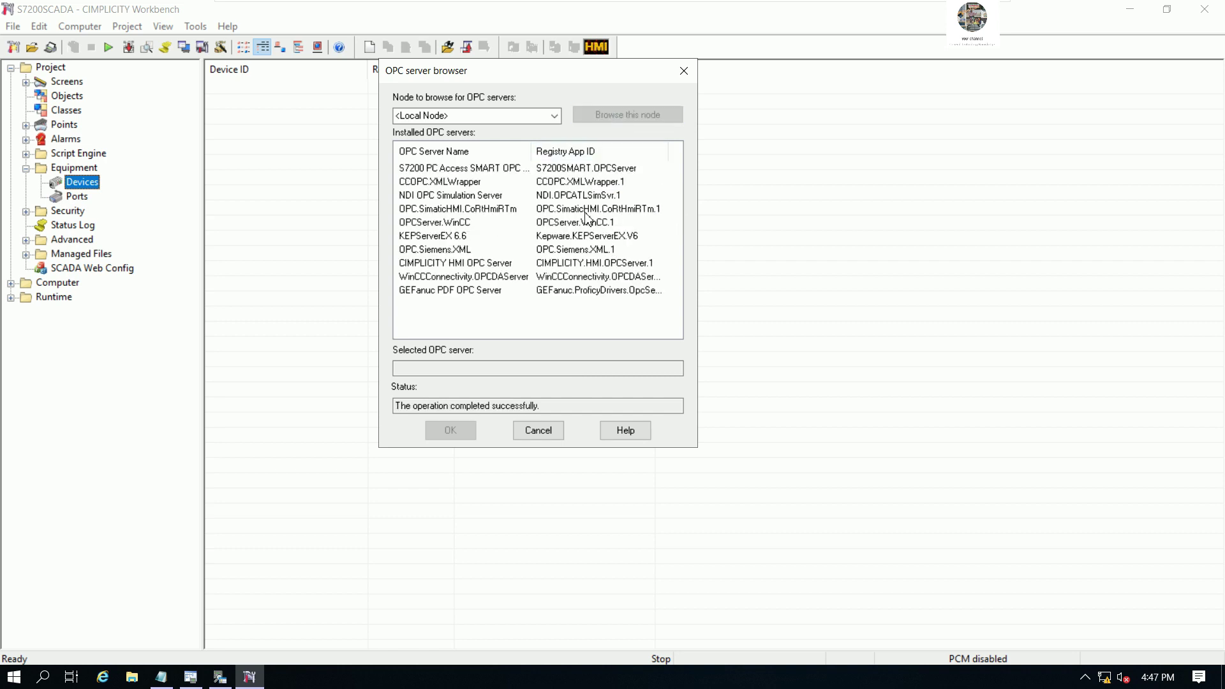
pyautogui.moveTo(531, 153); pyautogui.dragTo(560, 153)
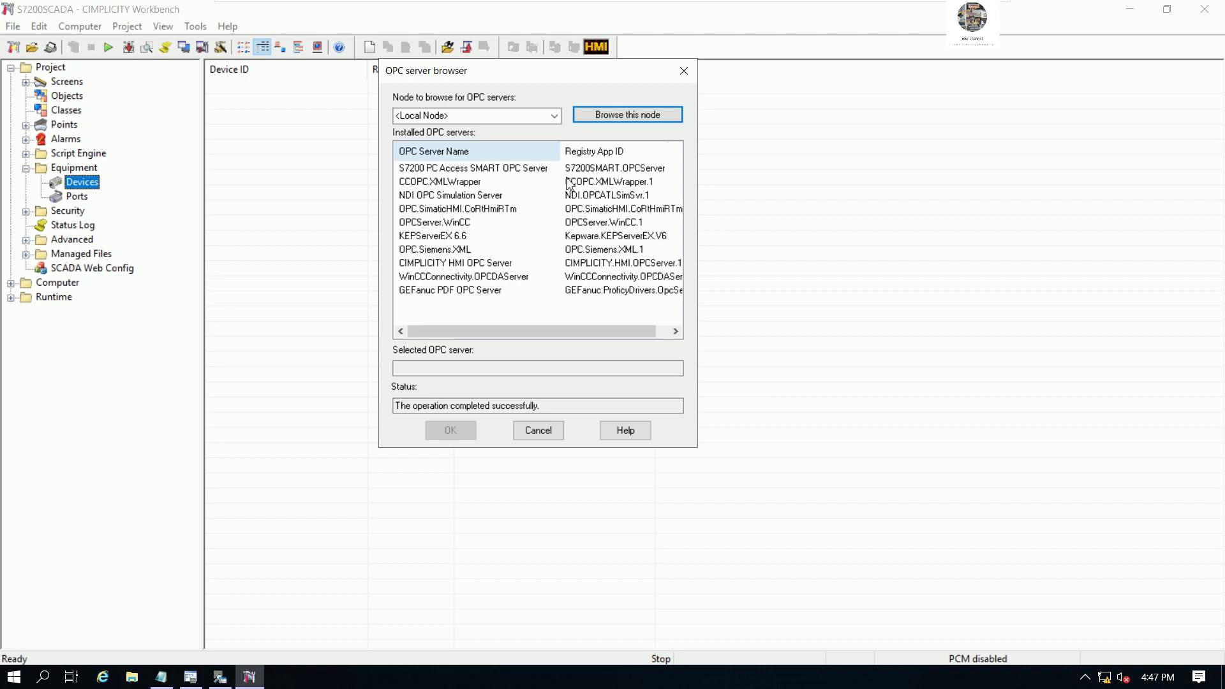
pyautogui.click(488, 171)
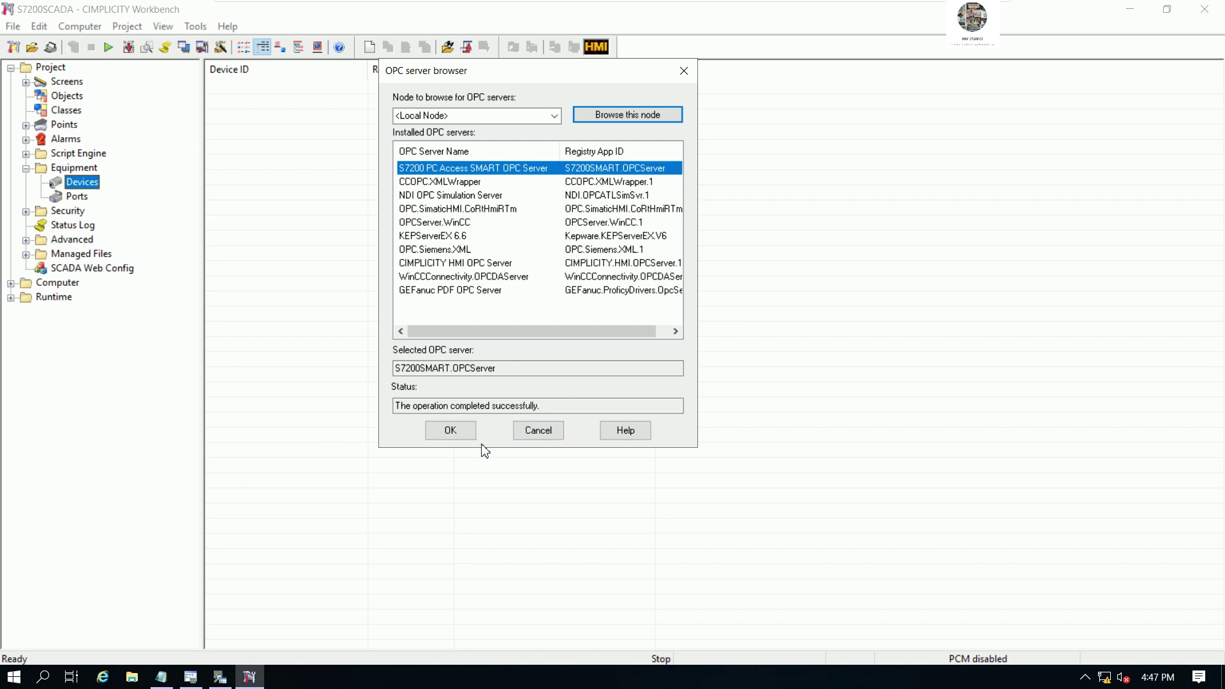
pyautogui.click(450, 431)
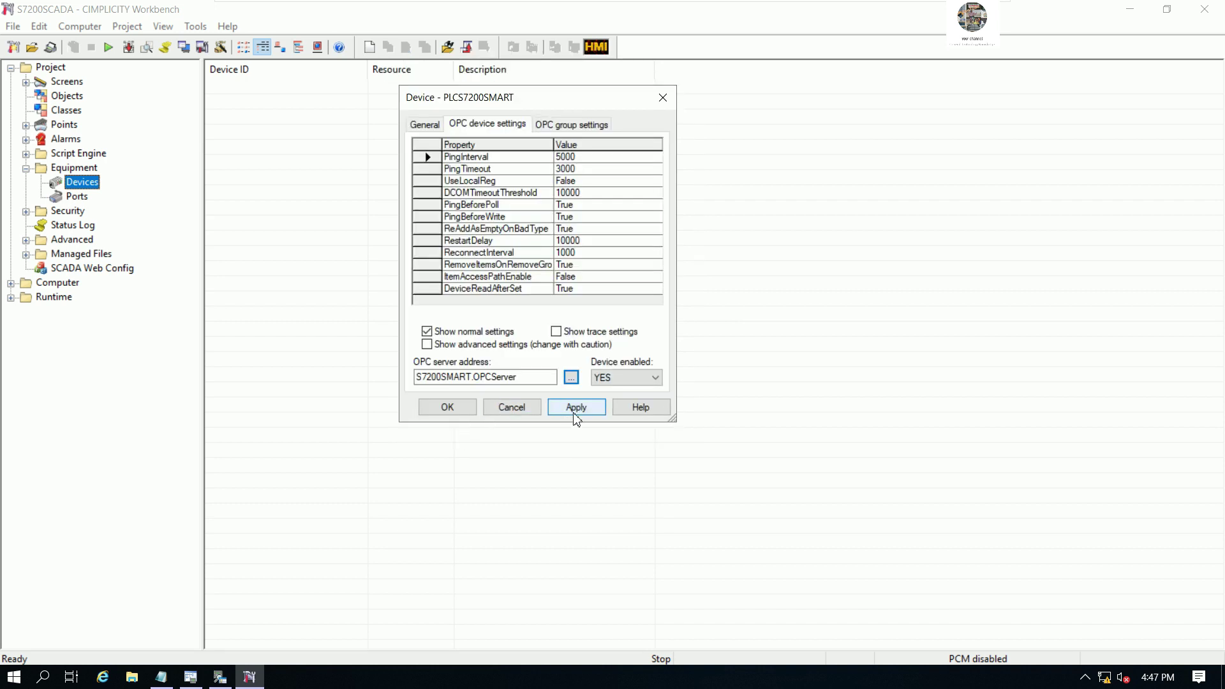
# Step: Accept the device properties and update the configuration by copying the master configuration data to the run-time data
pyautogui.click(458, 410)
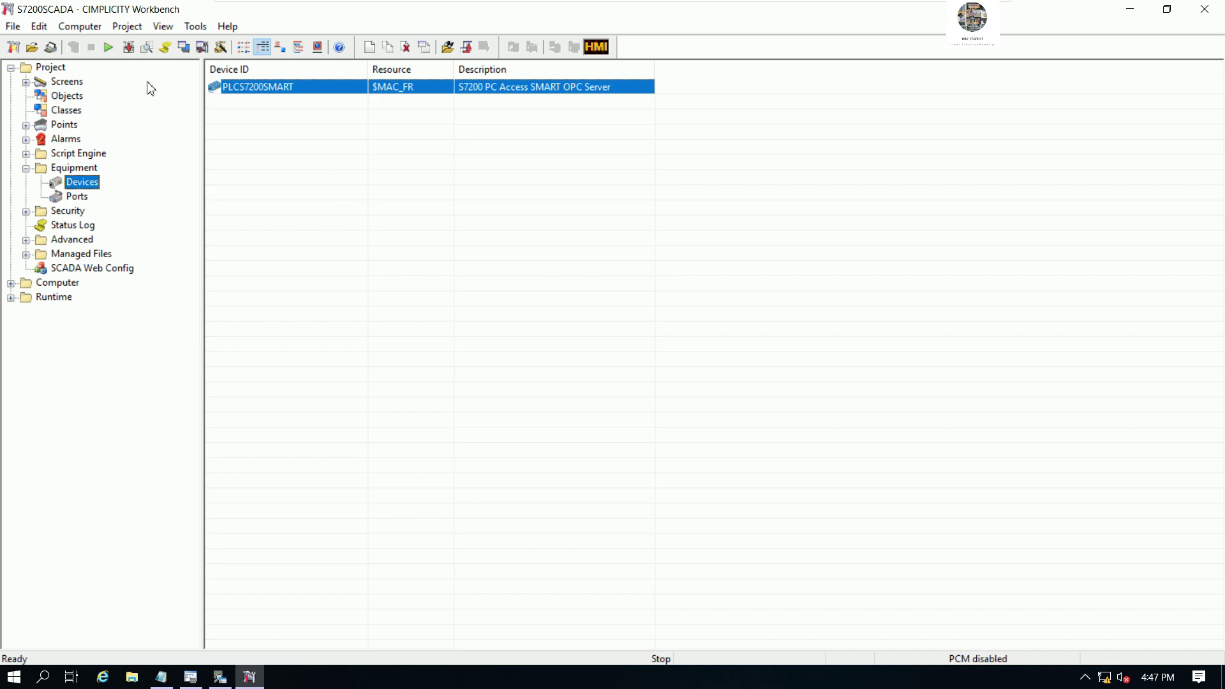
pyautogui.click(128, 46)
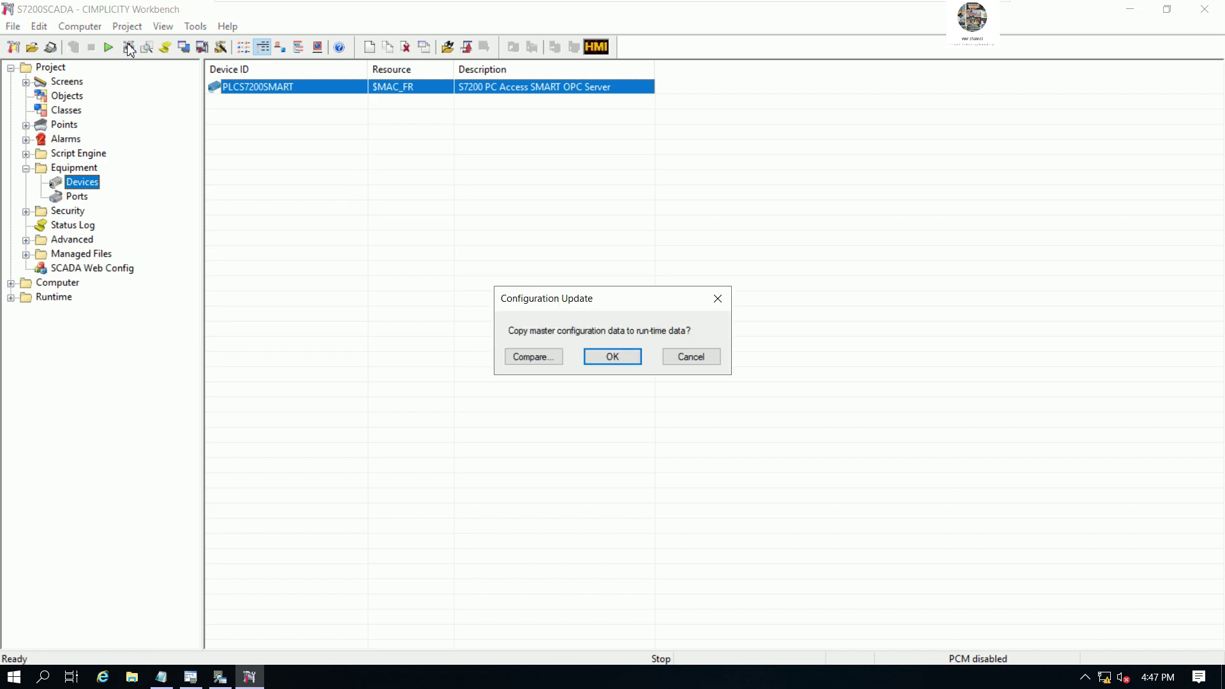
pyautogui.click(595, 356)
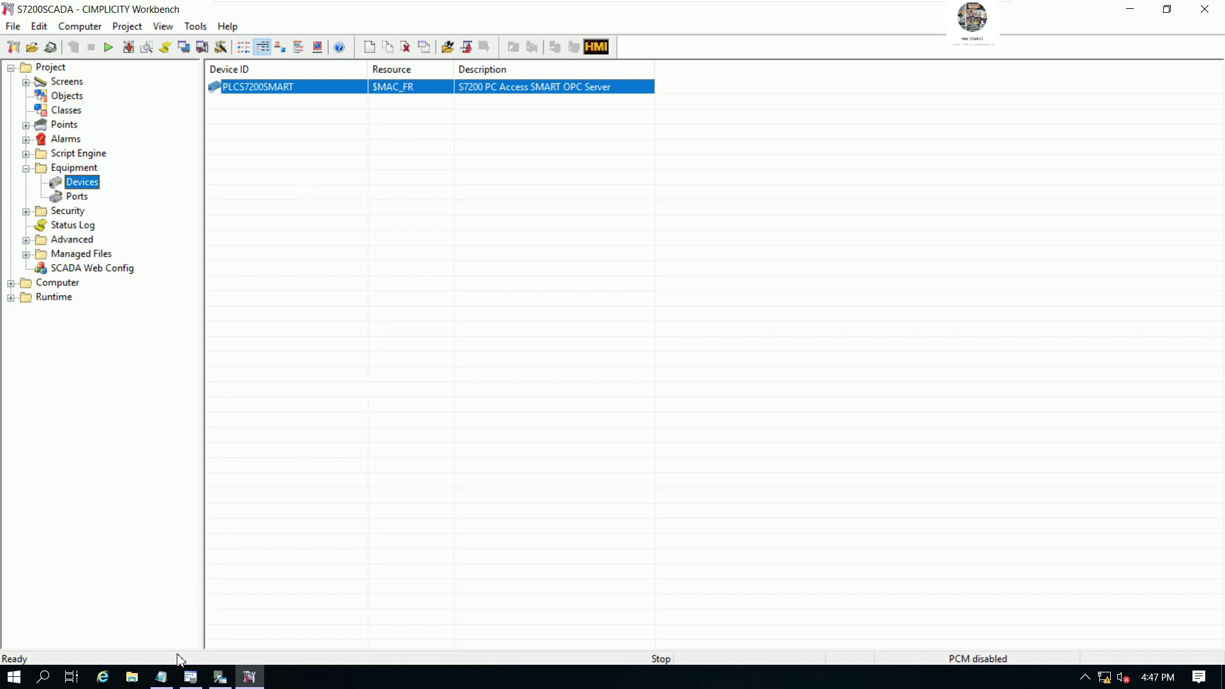
# Step: Switch to Notepad and add a new line reading "Now we can create the tags"
pyautogui.click(168, 681)
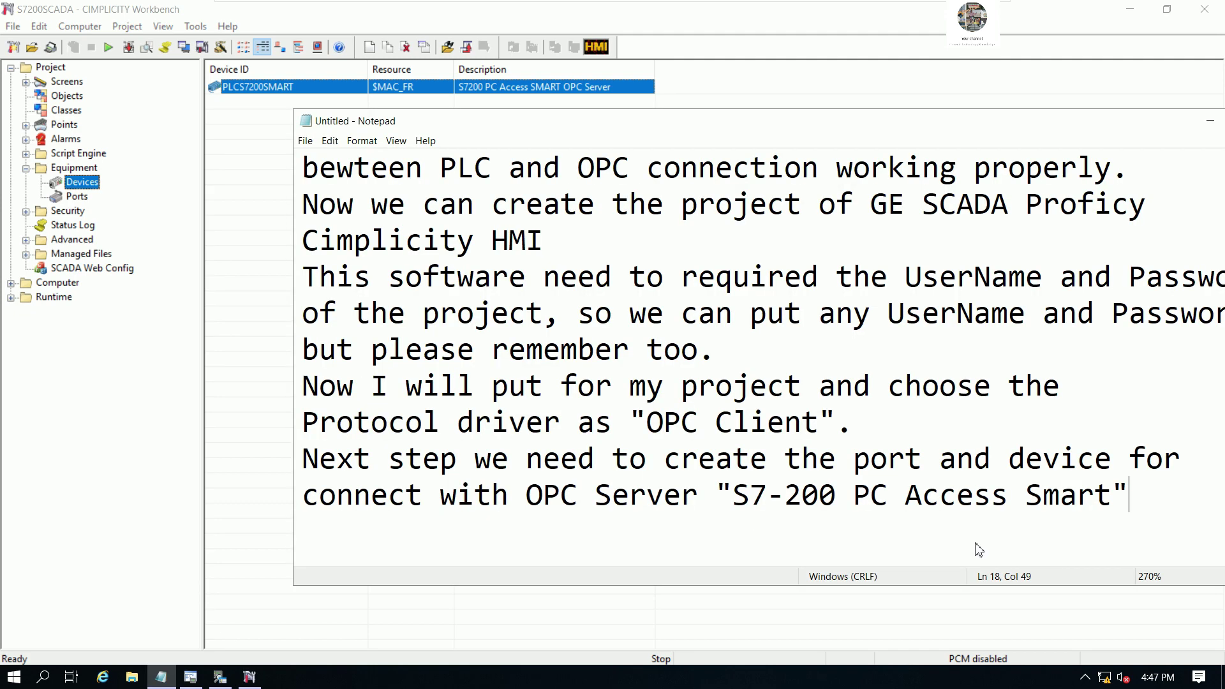
pyautogui.click(979, 550)
pyautogui.write('nOW')
pyautogui.press('BackSpace')
pyautogui.press('BackSpace')
pyautogui.press('BackSpace')
pyautogui.press('BackSpace')
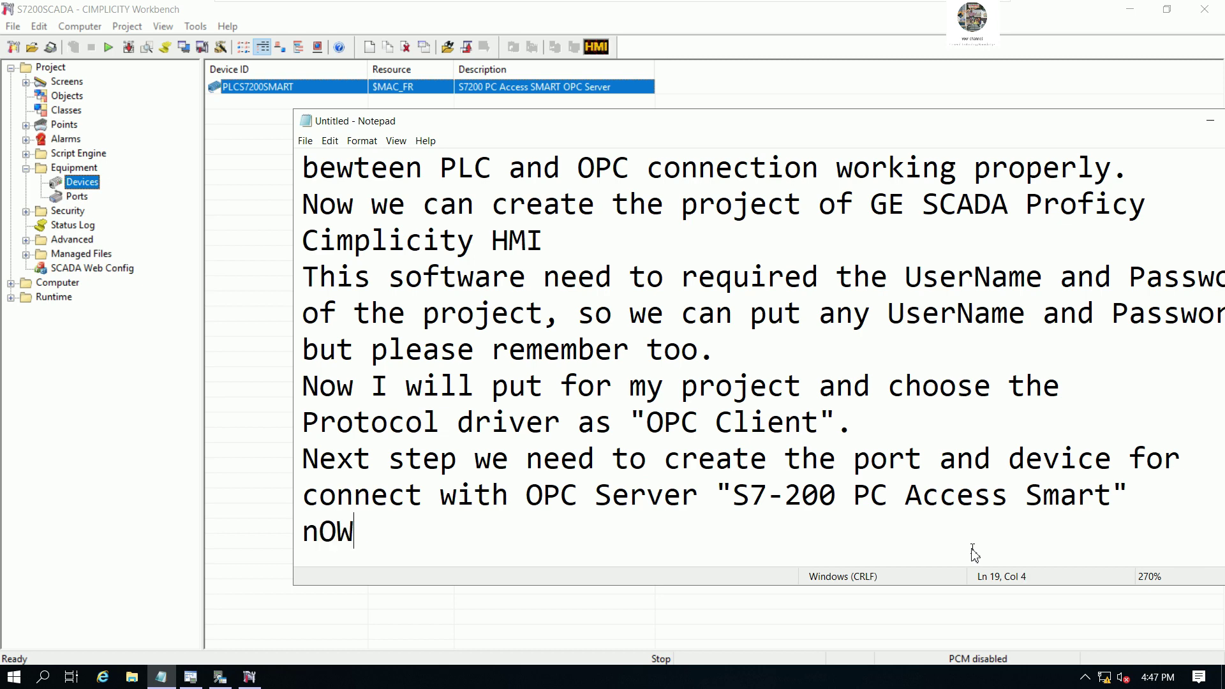
pyautogui.write('Now w')
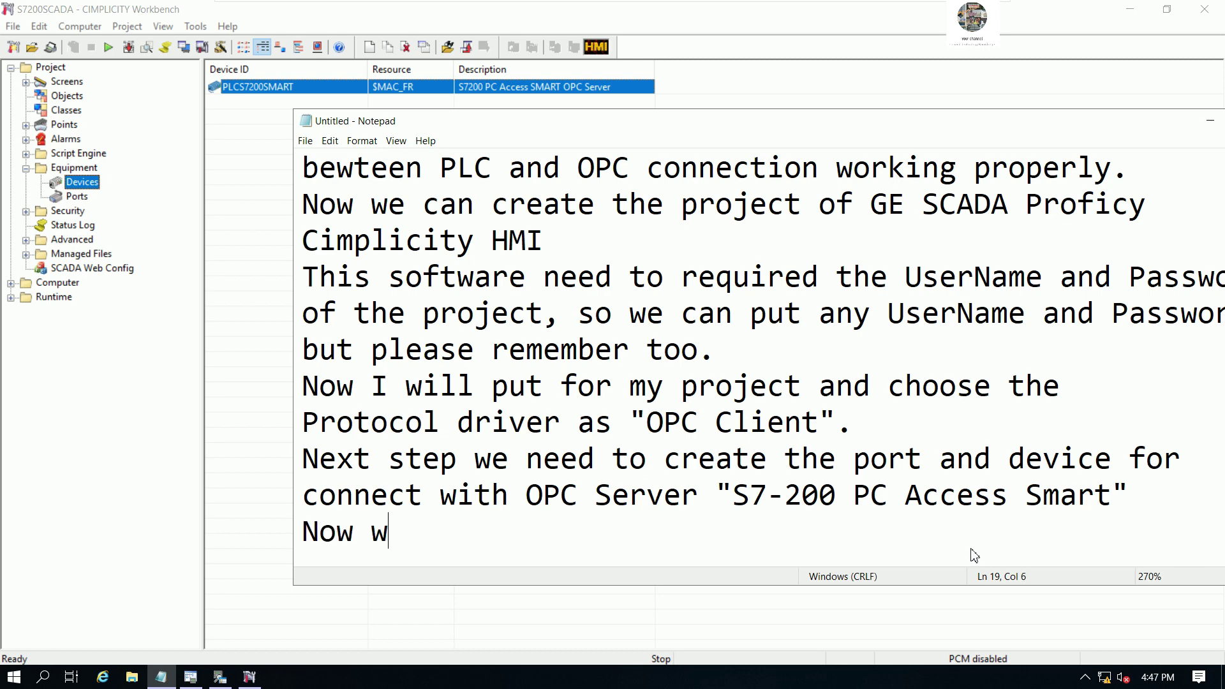
pyautogui.write('e can cr')
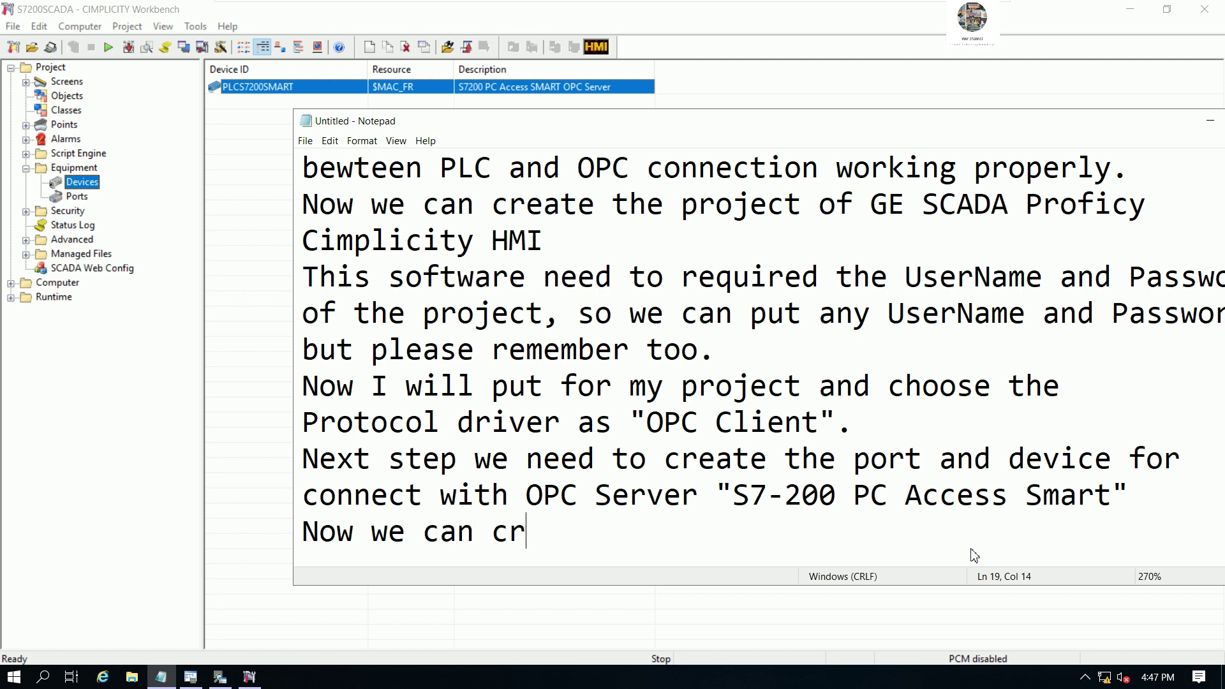
pyautogui.write('eate the tags')
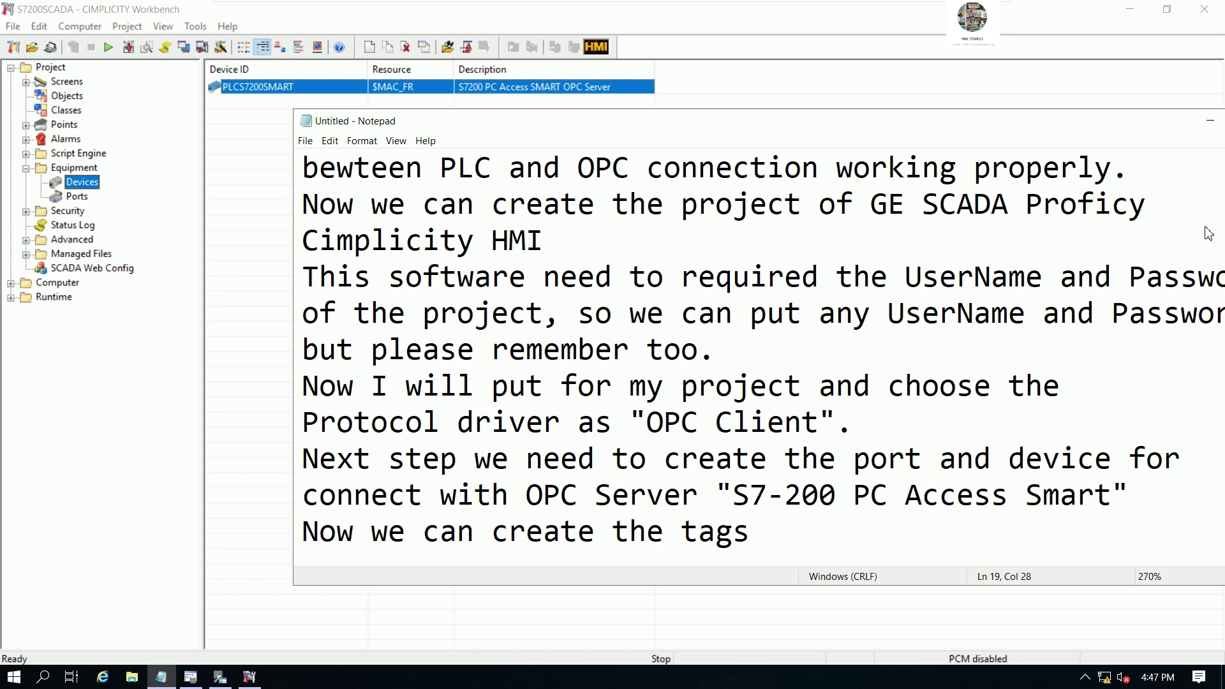
pyautogui.click(1209, 123)
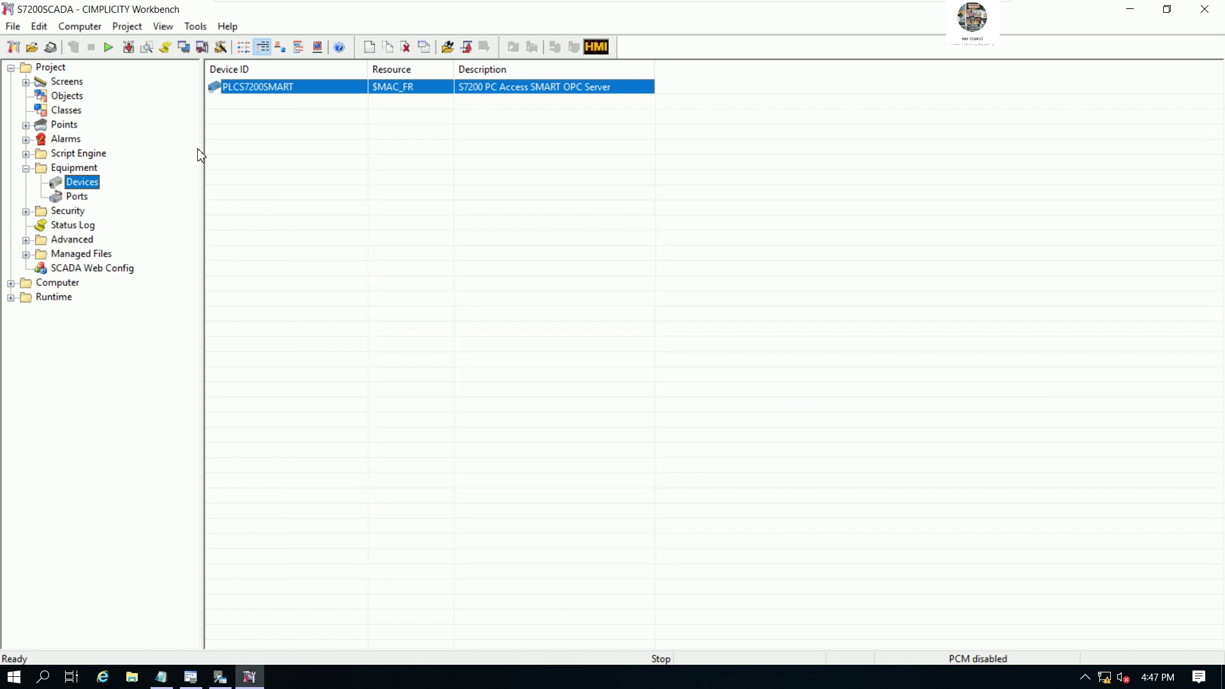
pyautogui.click(65, 124)
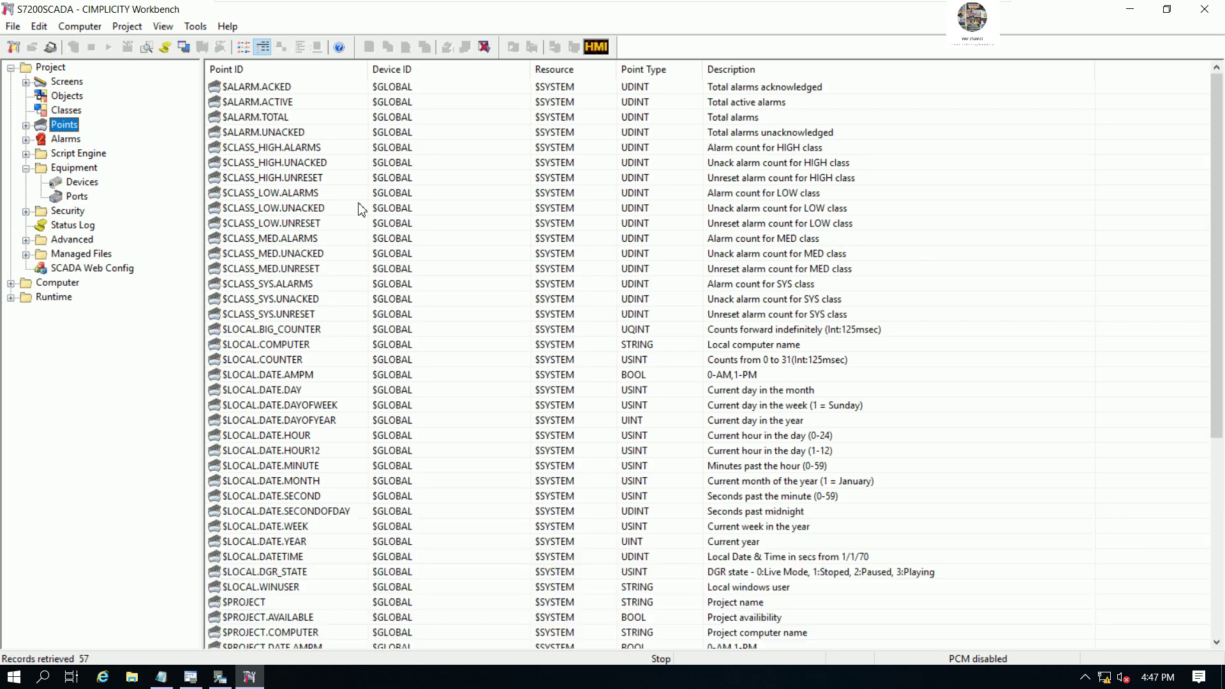
pyautogui.click(1023, 148)
pyautogui.rightClick(1020, 143)
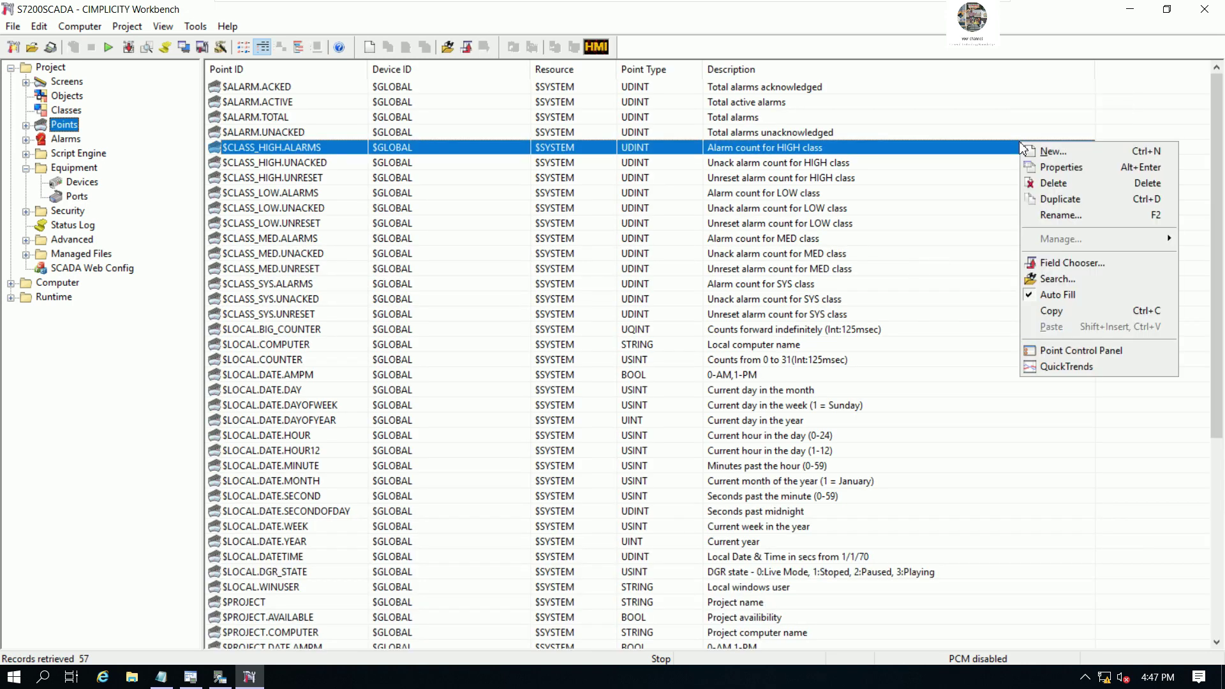
pyautogui.click(1043, 151)
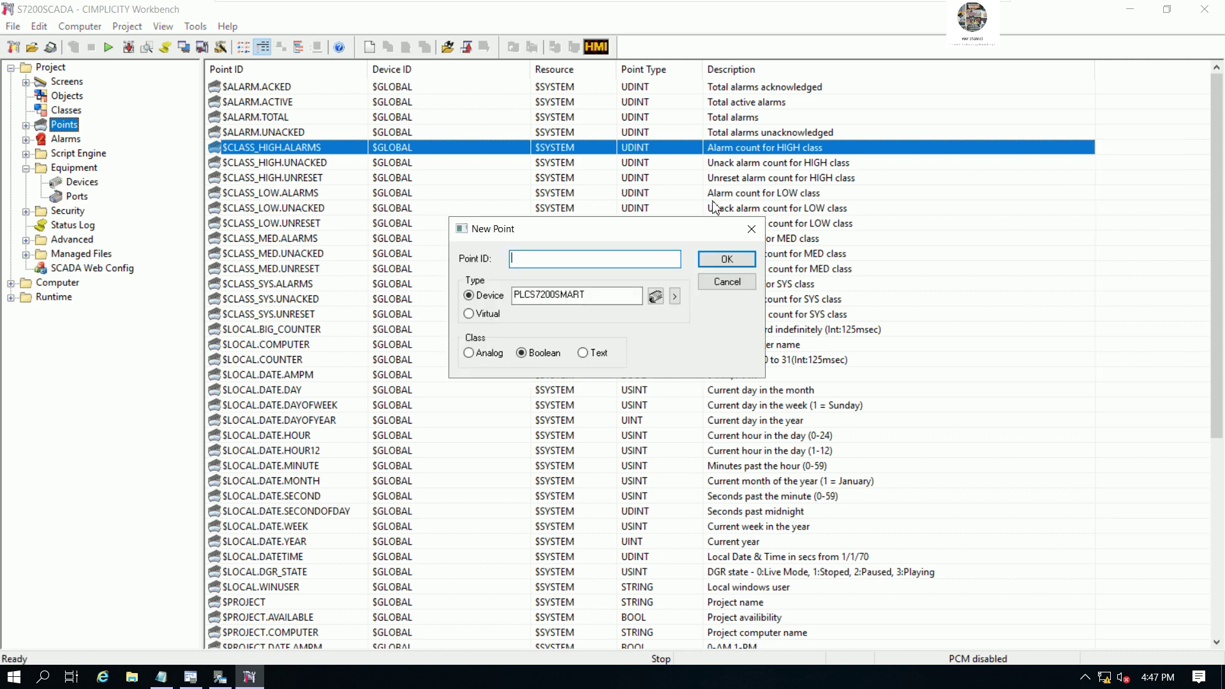
pyautogui.moveTo(641, 231); pyautogui.dragTo(525, 81)
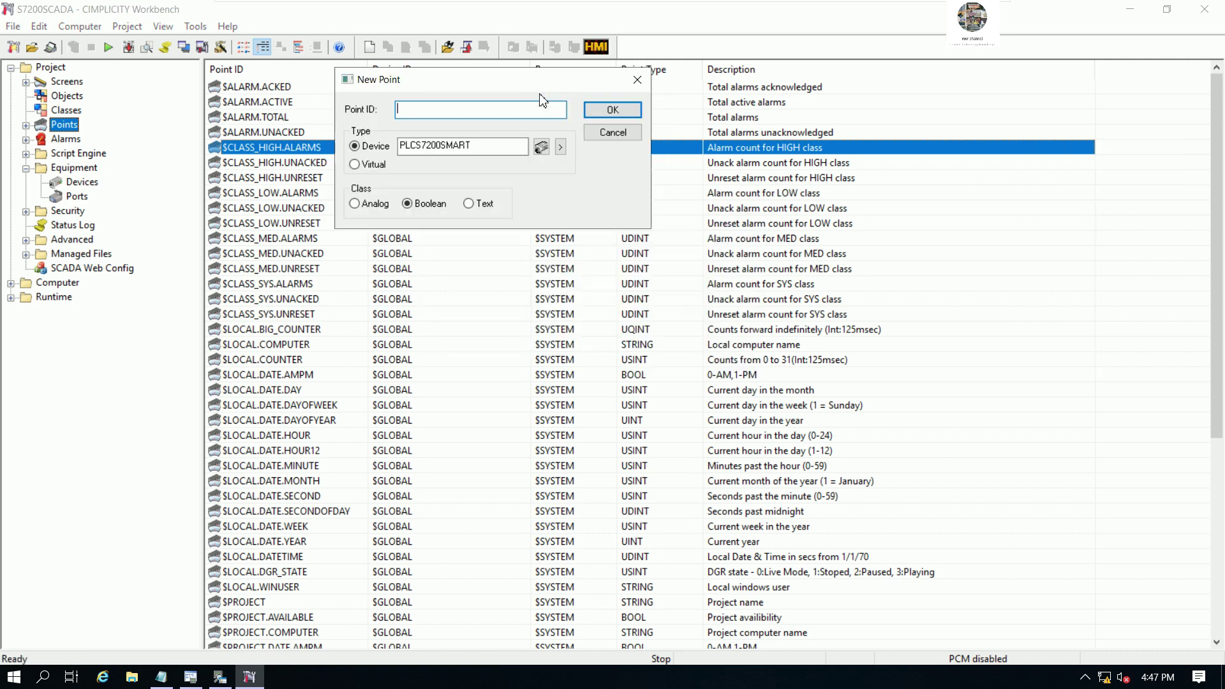
pyautogui.click(599, 134)
# Step: In the Notepad notes, continue the tags line with "by go to Points Tab" and start a new line
pyautogui.click(161, 676)
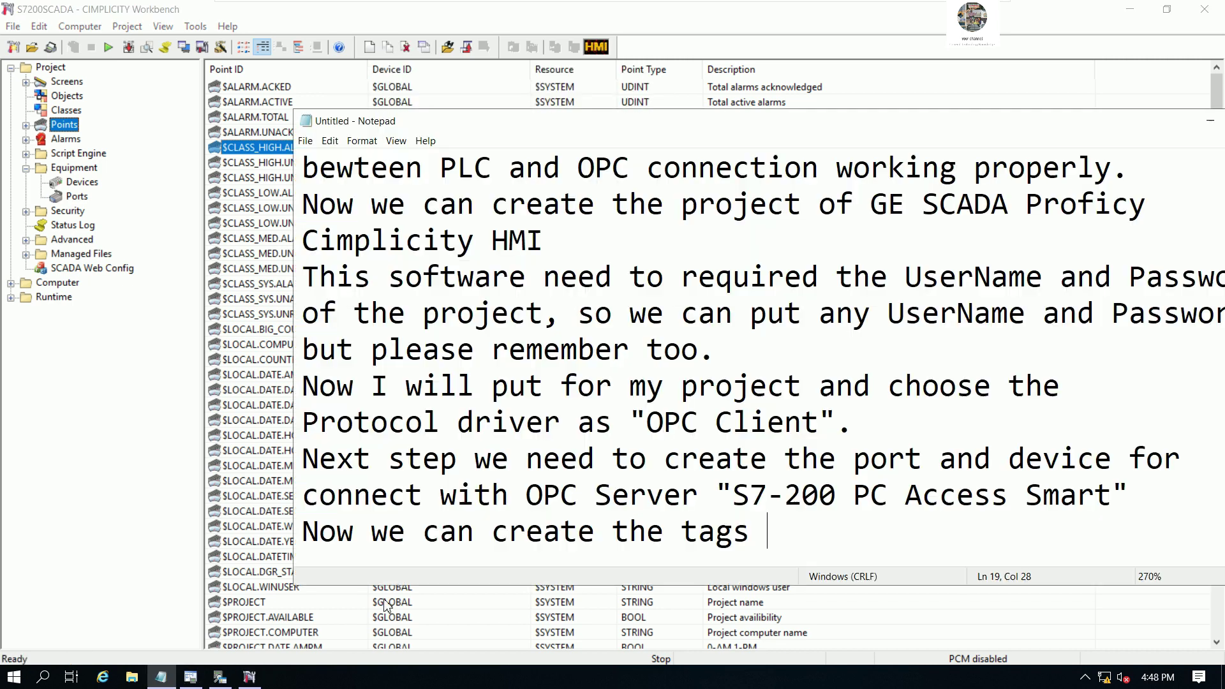
pyautogui.write('by go to ')
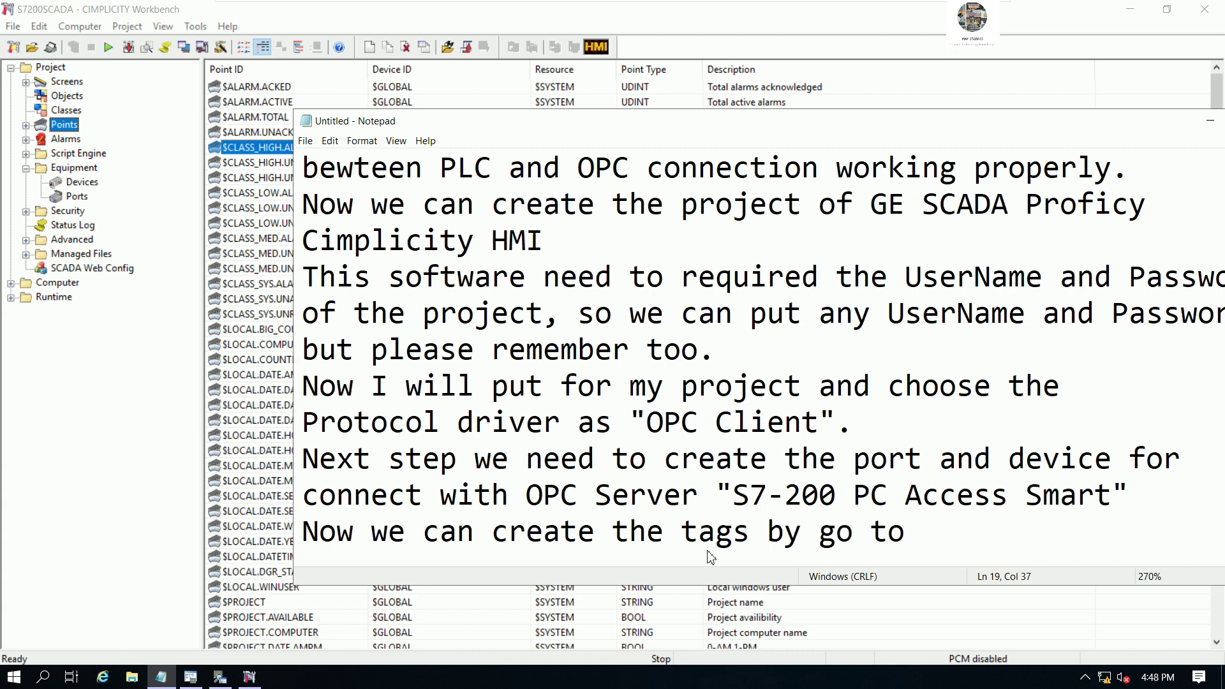
pyautogui.write('Points Tab')
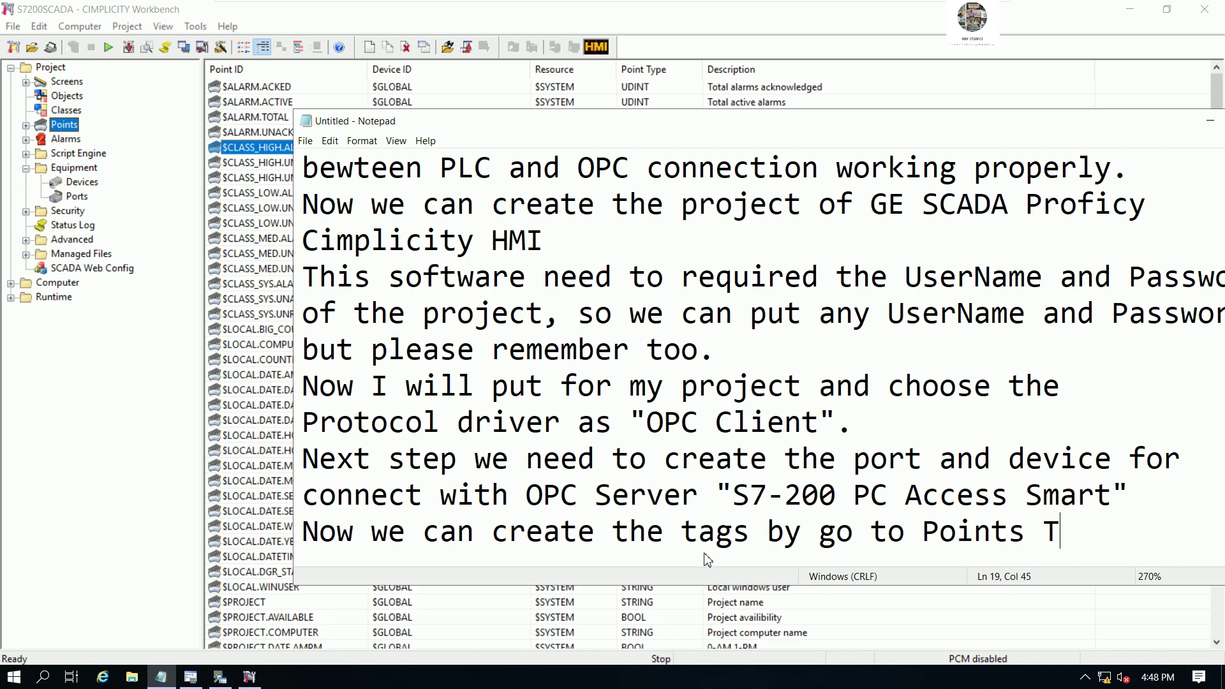
pyautogui.press('Return')
pyautogui.press('Return')
pyautogui.press('Return')
pyautogui.press('Return')
pyautogui.press('Return')
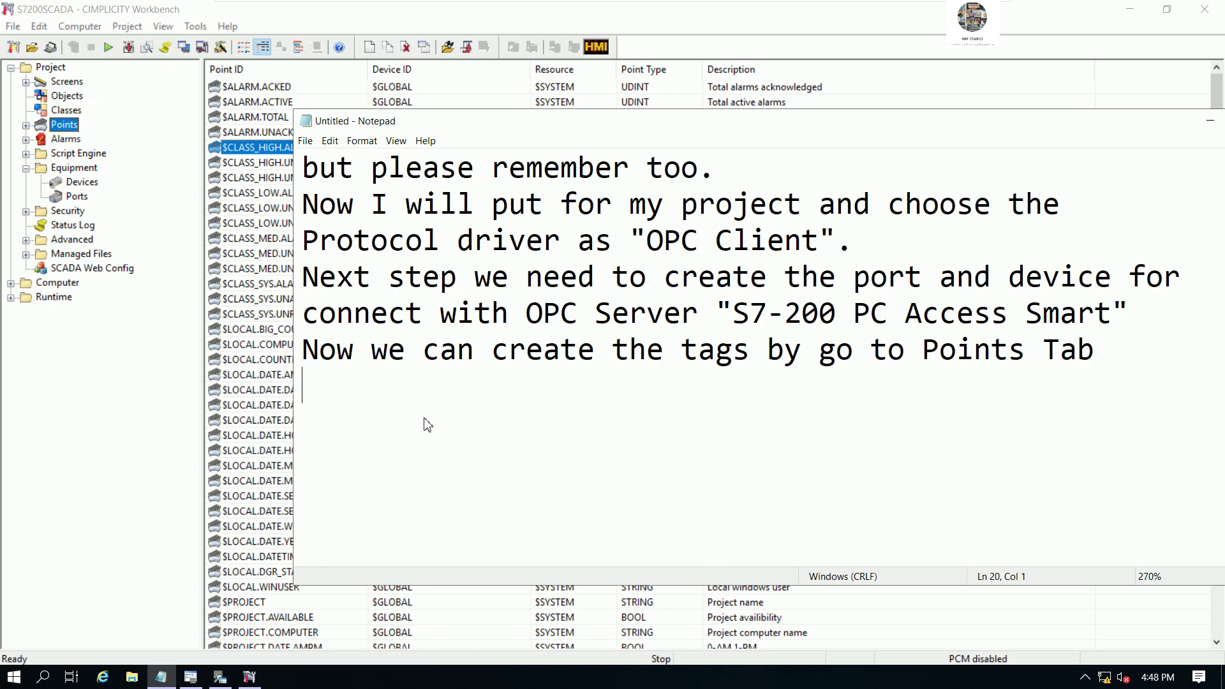
# Step: Write "Right click-> choose New" on the new line of the notes and return to CIMPLICITY Workbench
pyautogui.write('Right c')
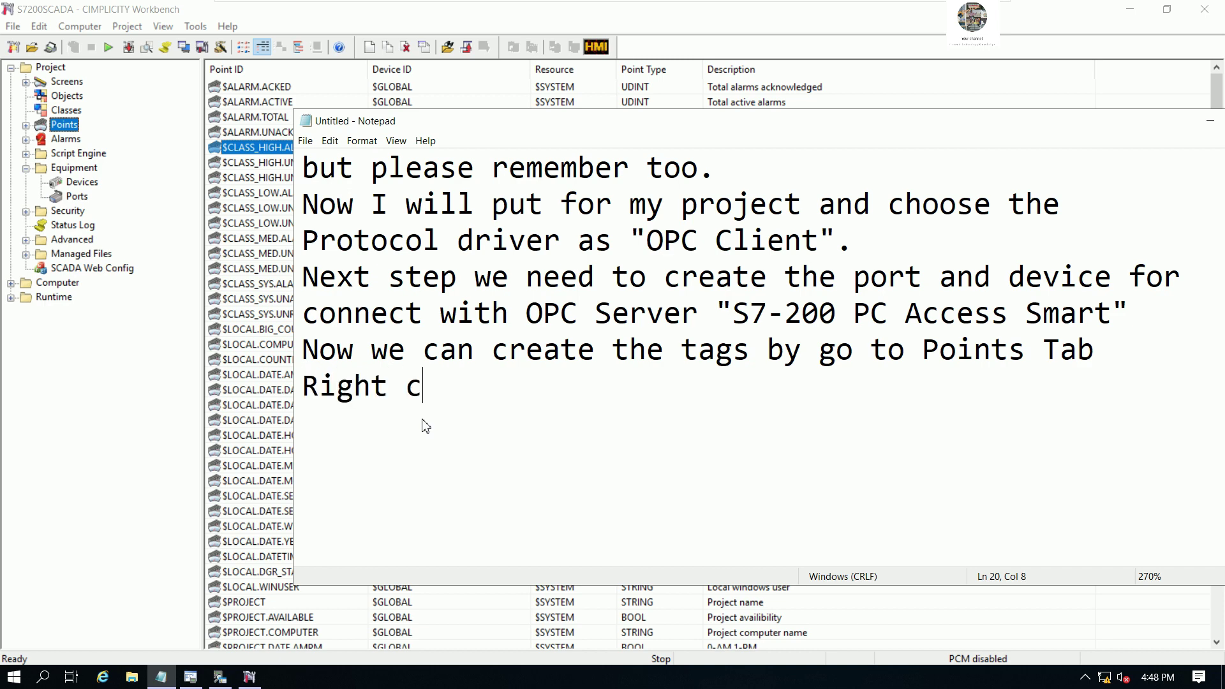
pyautogui.write('lick -')
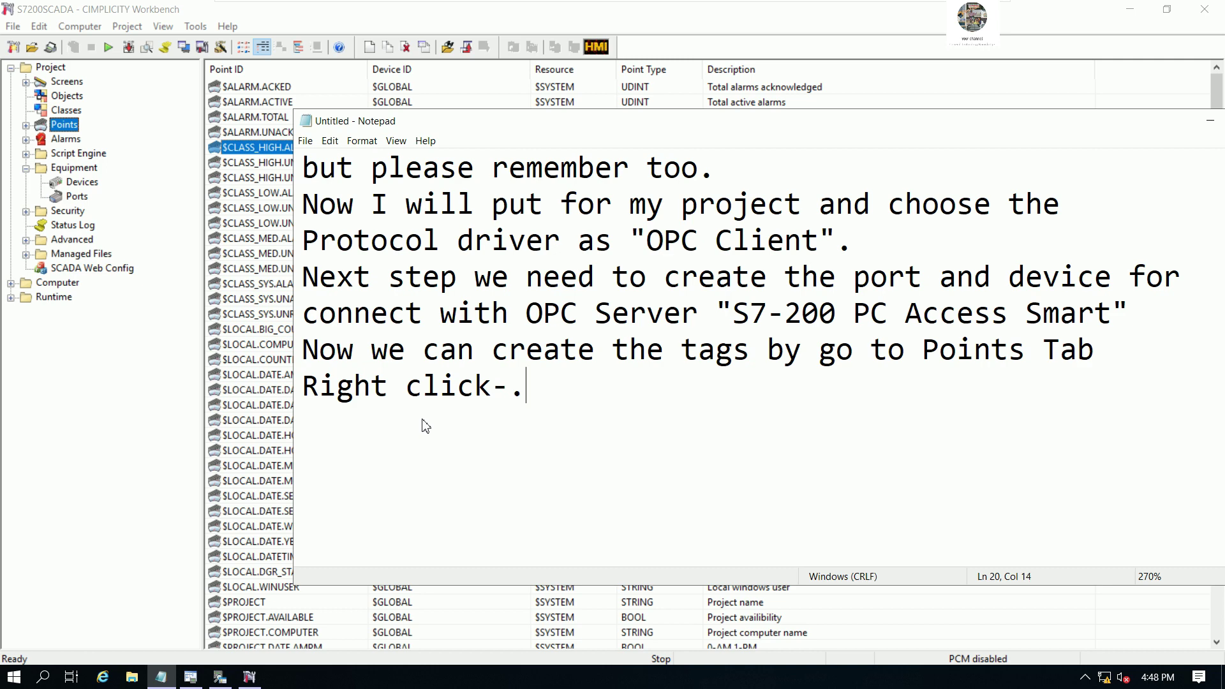
pyautogui.write('> choose')
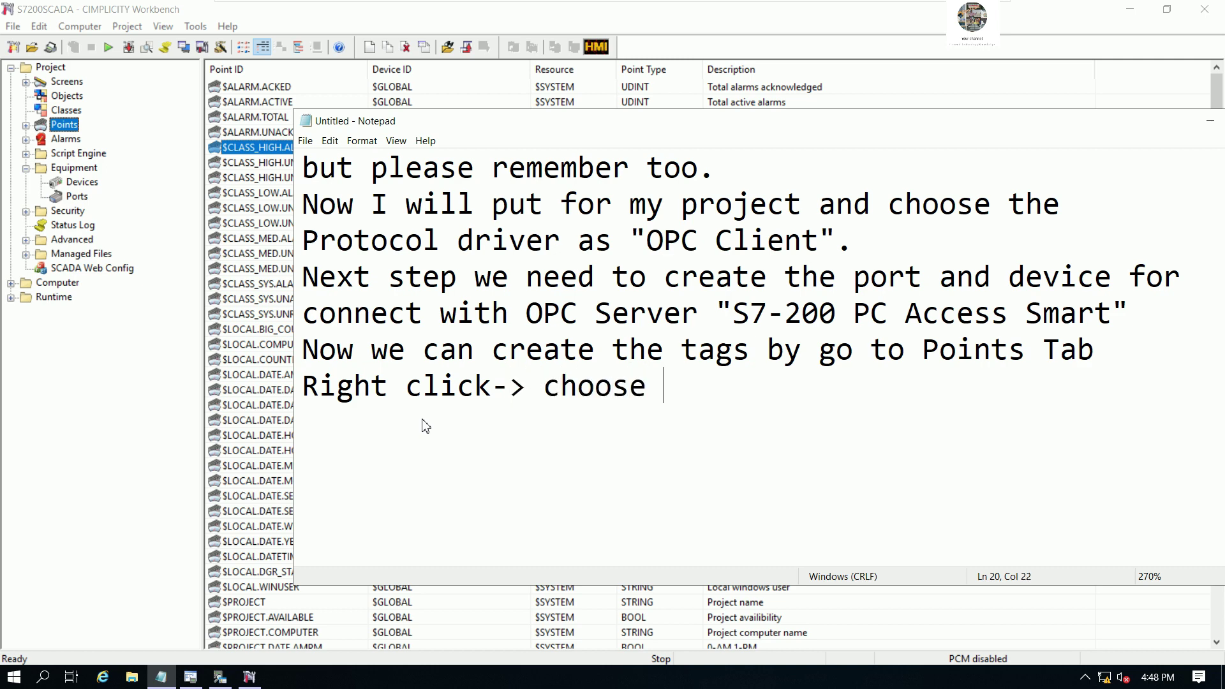
pyautogui.write(' New')
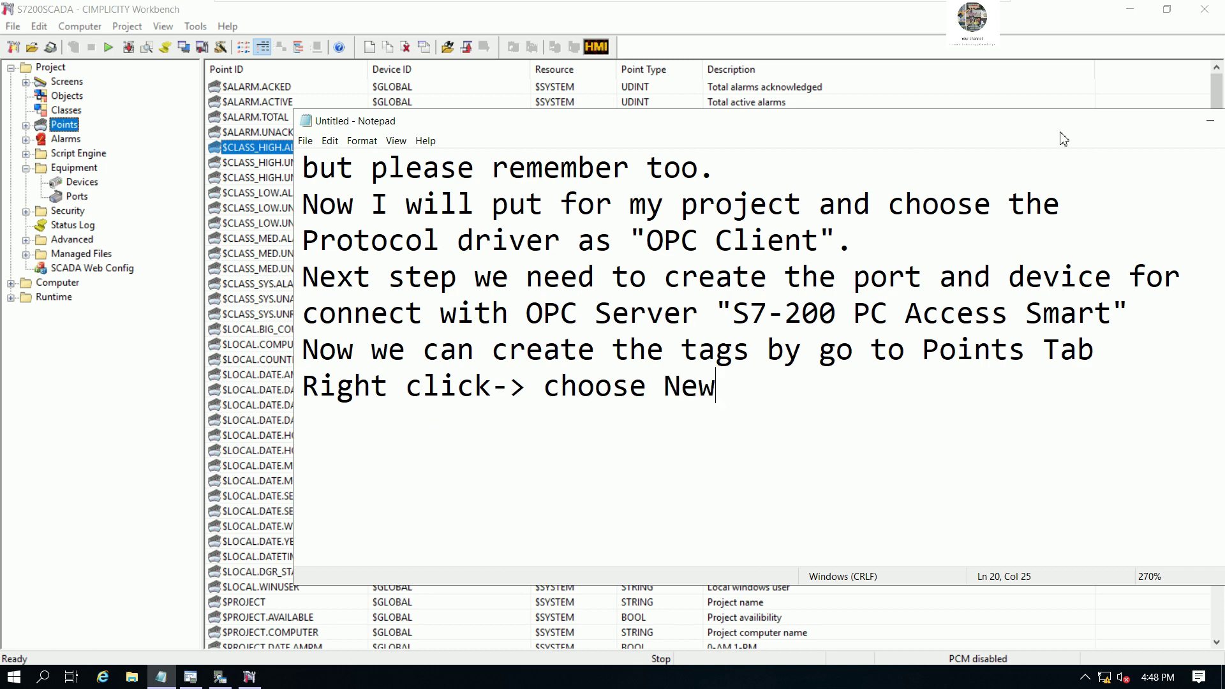
pyautogui.click(1207, 125)
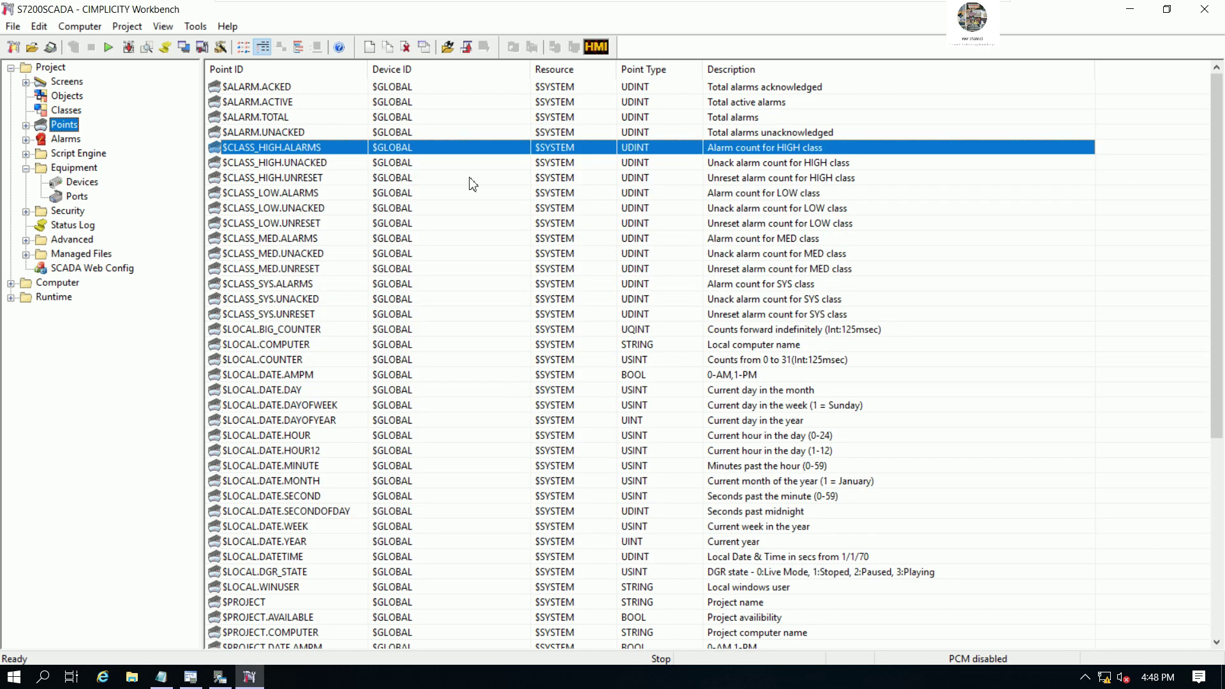
# Step: Create the Boolean point CMDSTOPM1 on device PLCS7200SMART, checking its name against the CONTROL MOTOR1 symbols in STEP 7-Micro/WIN SMART
pyautogui.rightClick(61, 122)
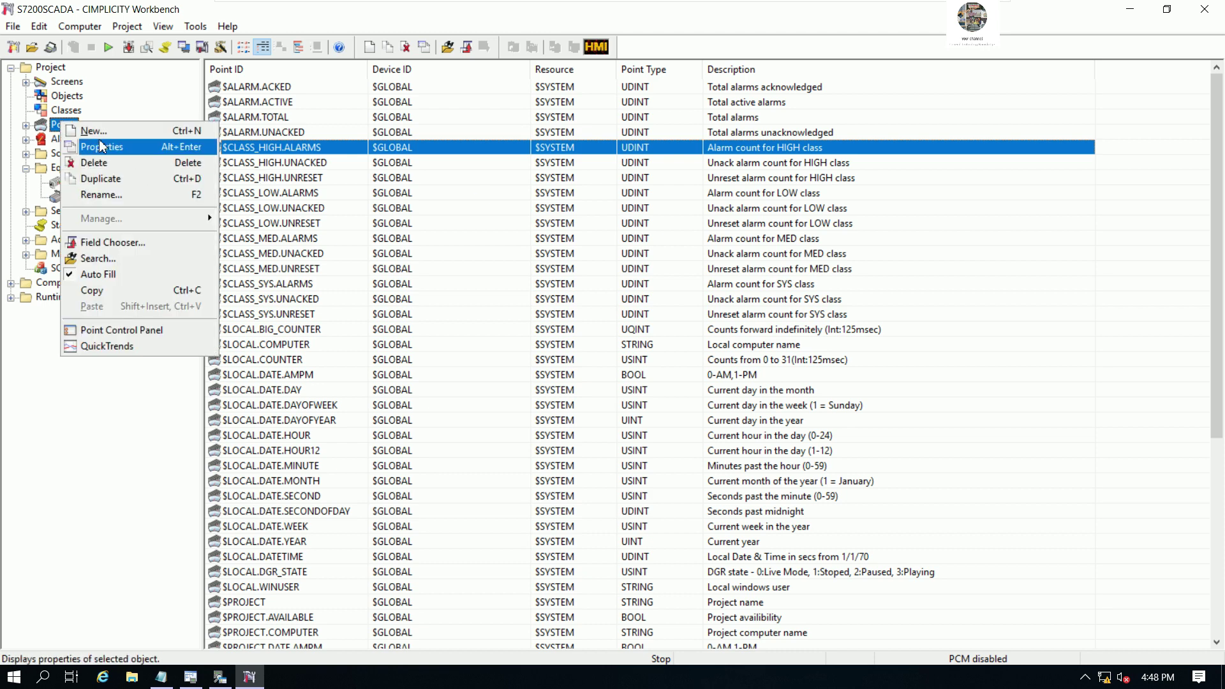
pyautogui.click(99, 132)
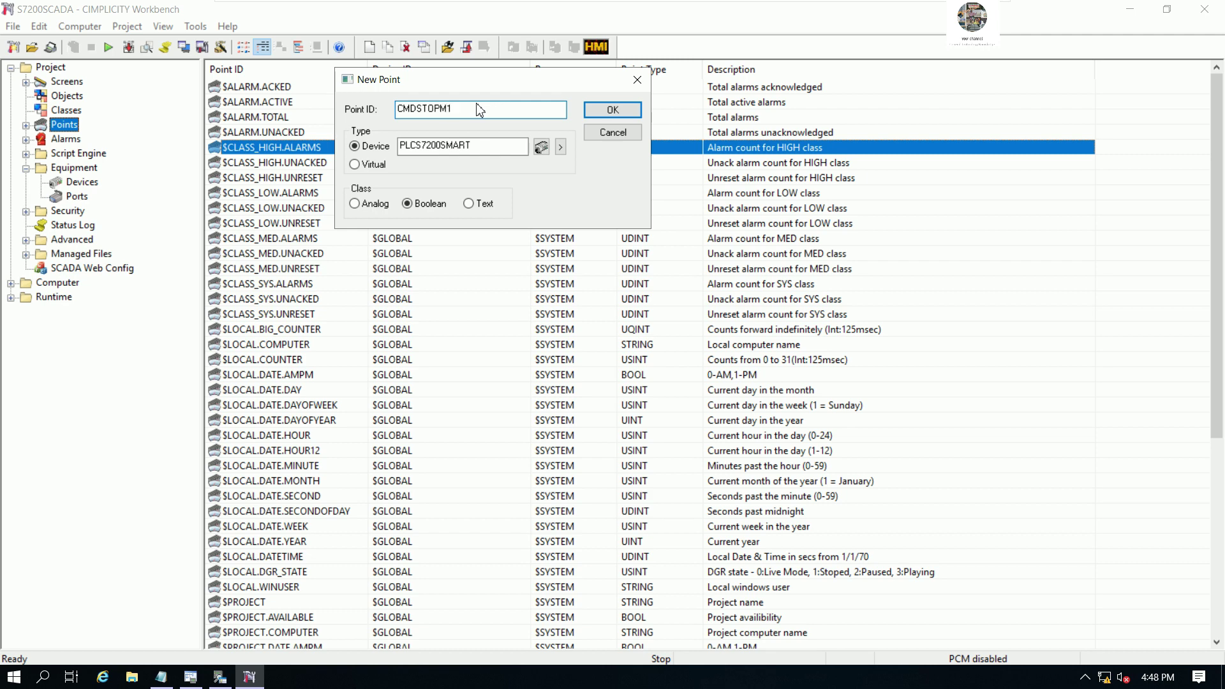
pyautogui.click(191, 676)
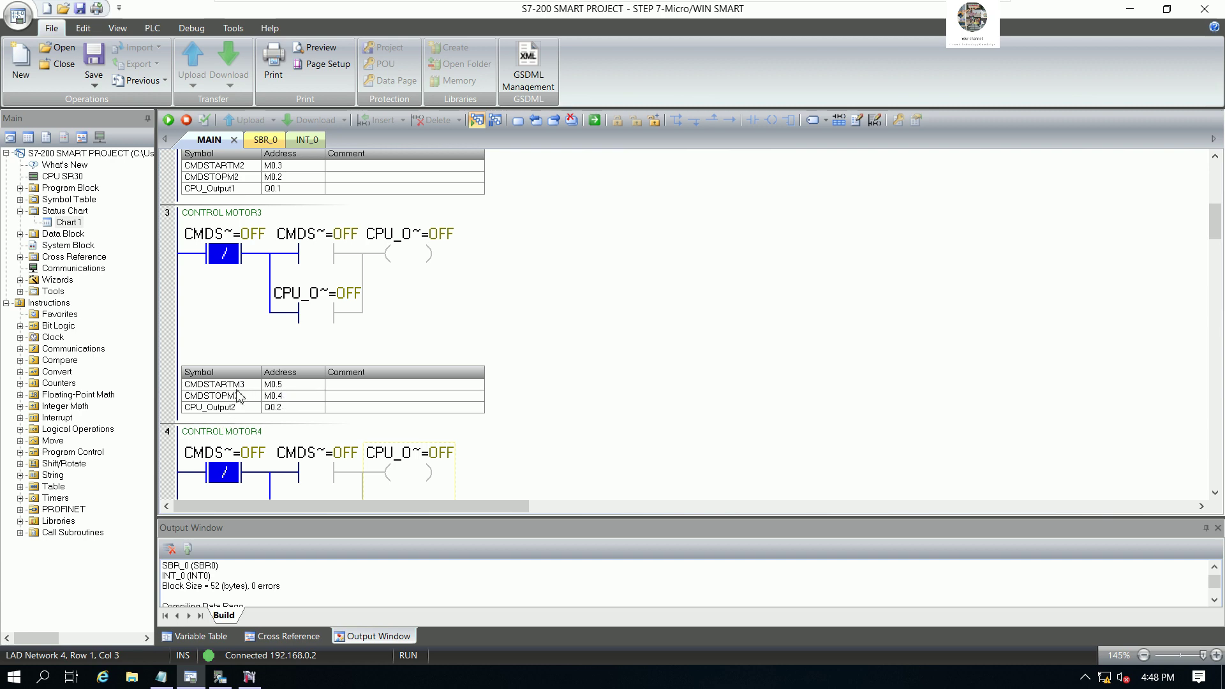
pyautogui.scroll(5, 341, 376)
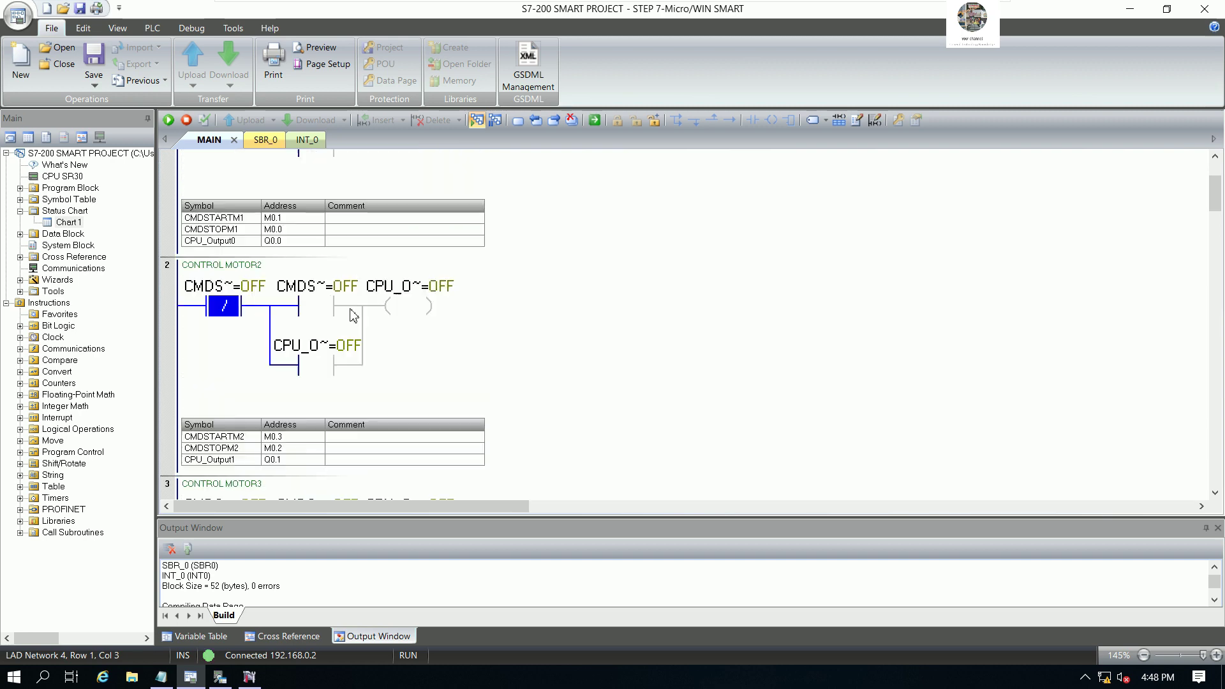
pyautogui.scroll(3, 350, 313)
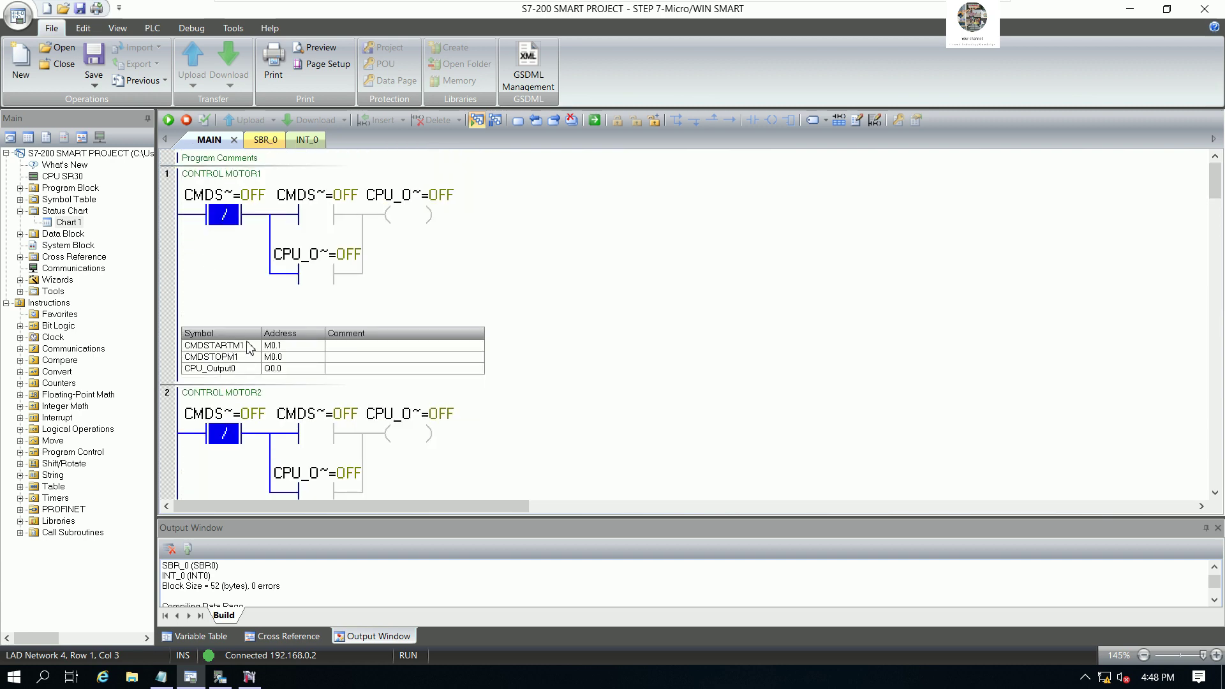
pyautogui.click(251, 676)
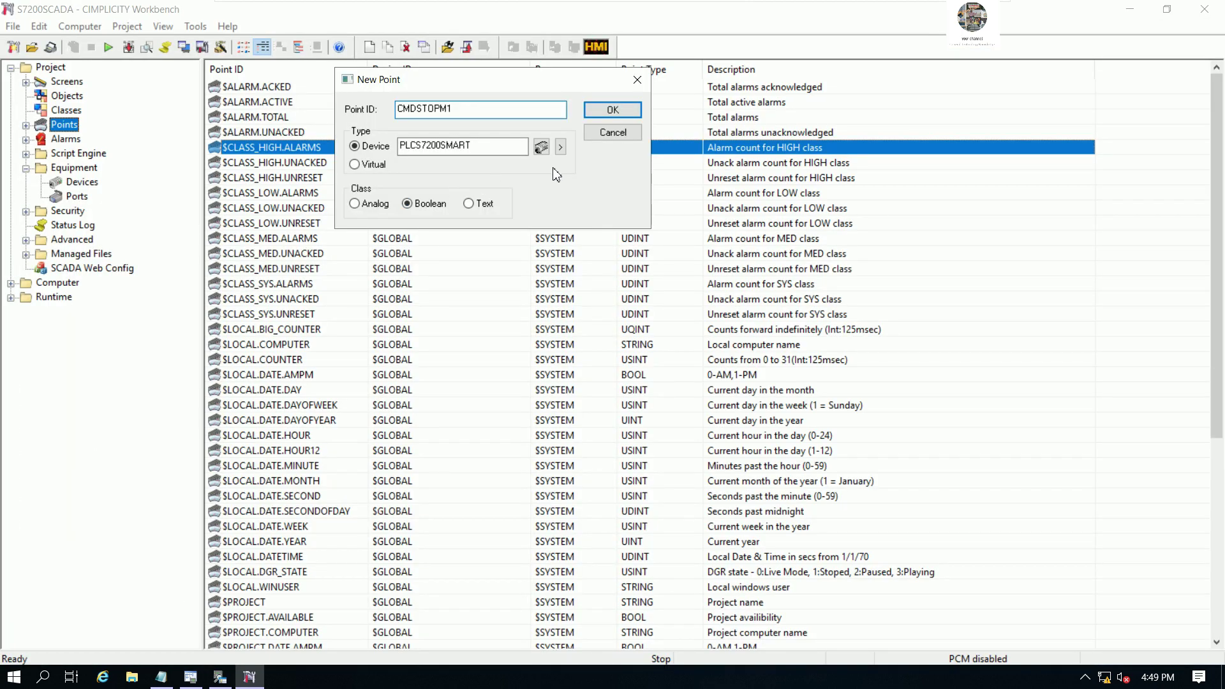
pyautogui.click(611, 111)
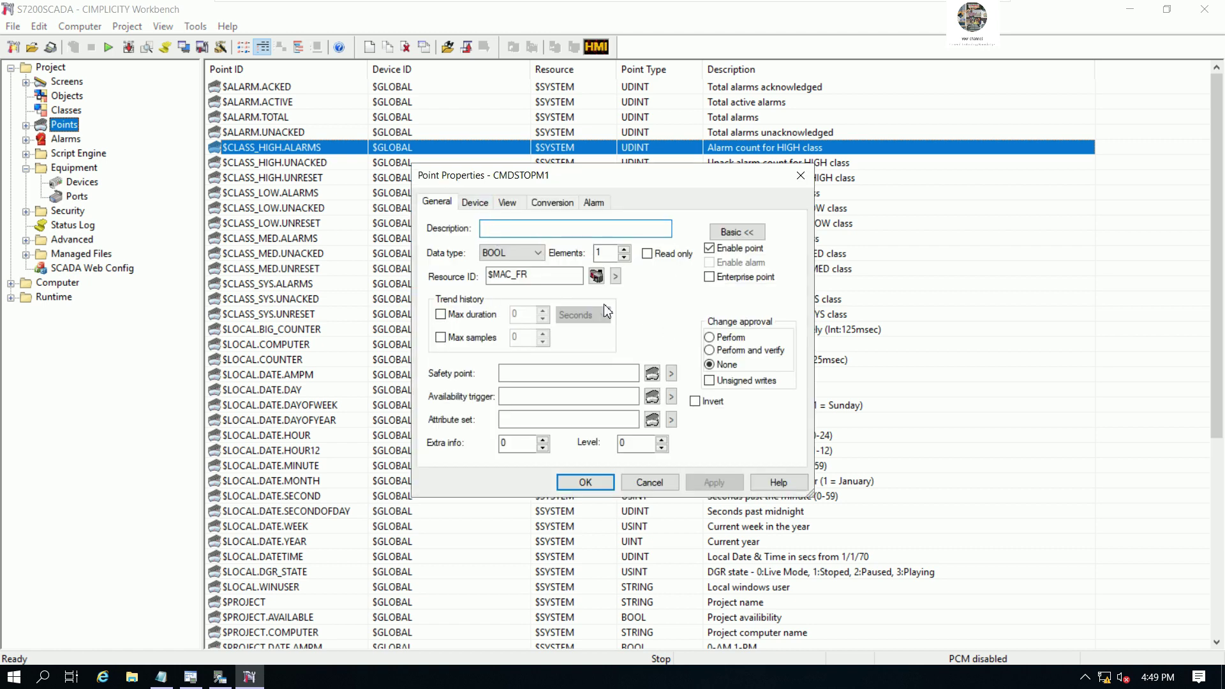
# Step: Describe point CMDSTOPM1 as "COMMAND STOP MOTOR1" and set its address to the OPC item CMDSTOPM1 in Table 1 of the S7-200 SMART PROJECT
pyautogui.write('COMMENT')
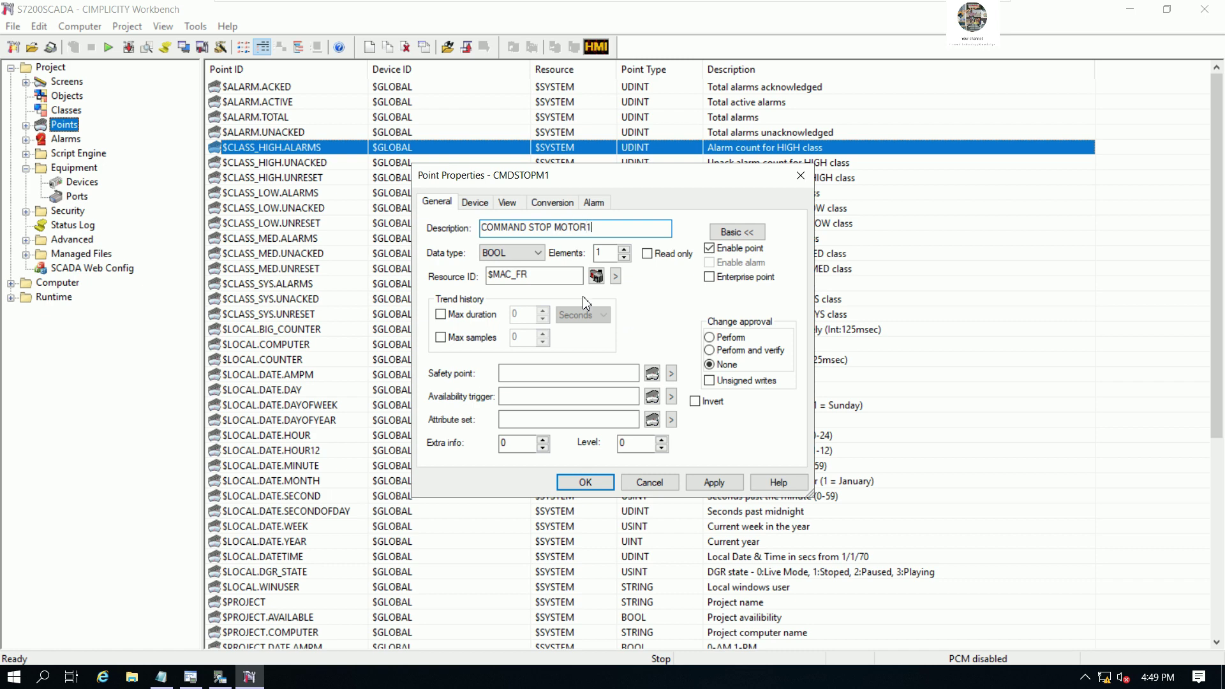
pyautogui.click(478, 203)
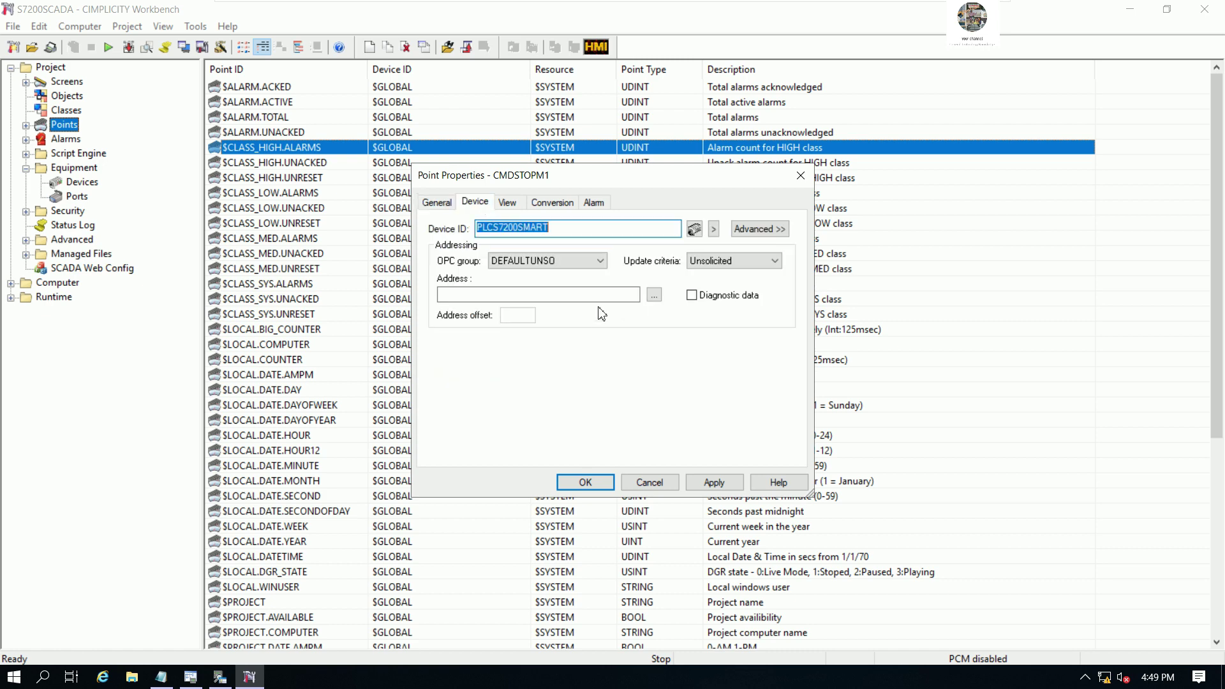
pyautogui.click(654, 294)
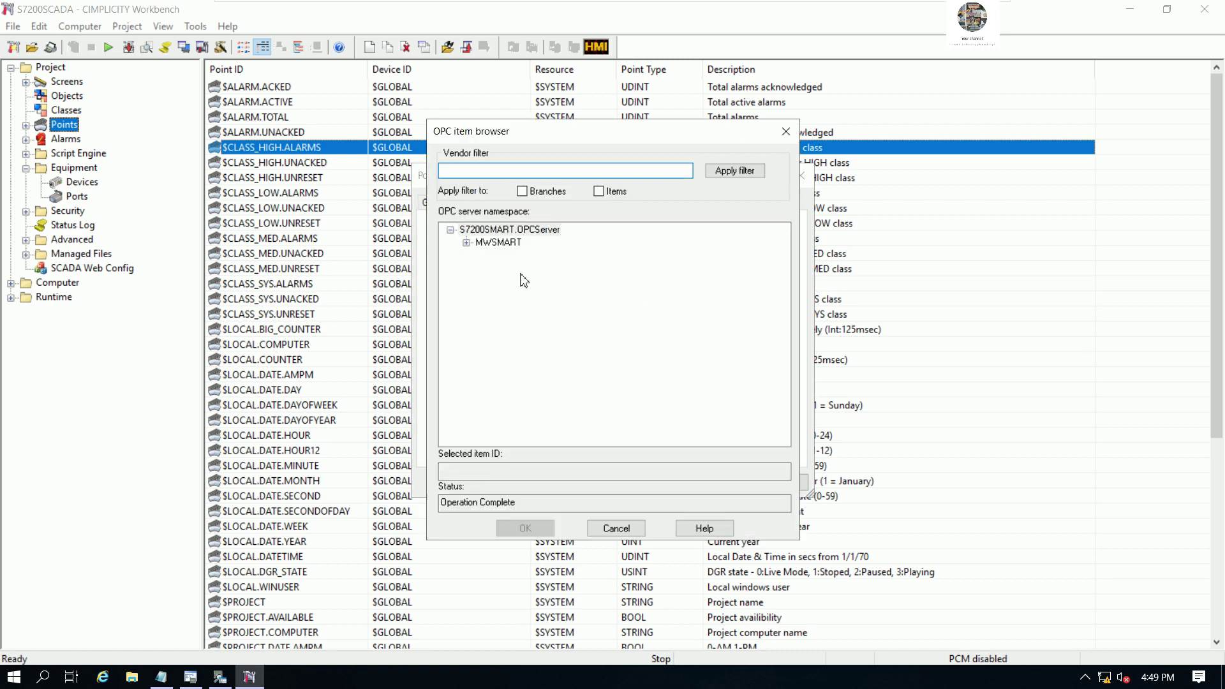
pyautogui.click(466, 242)
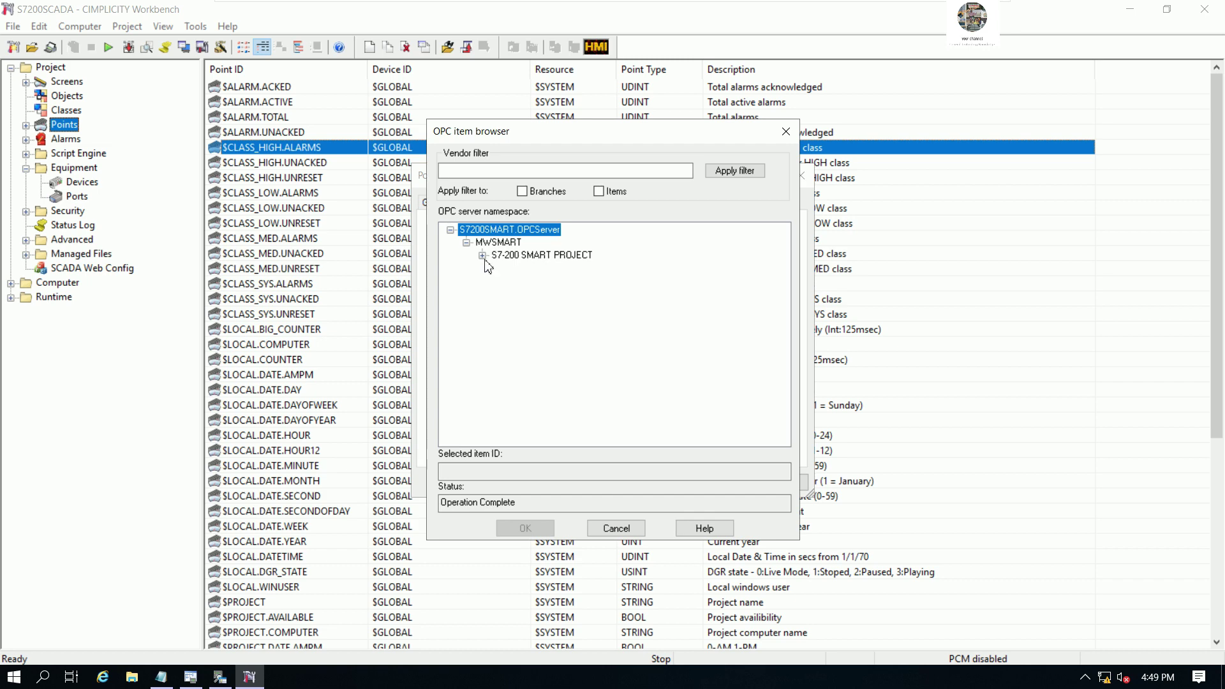
pyautogui.click(482, 255)
pyautogui.click(499, 294)
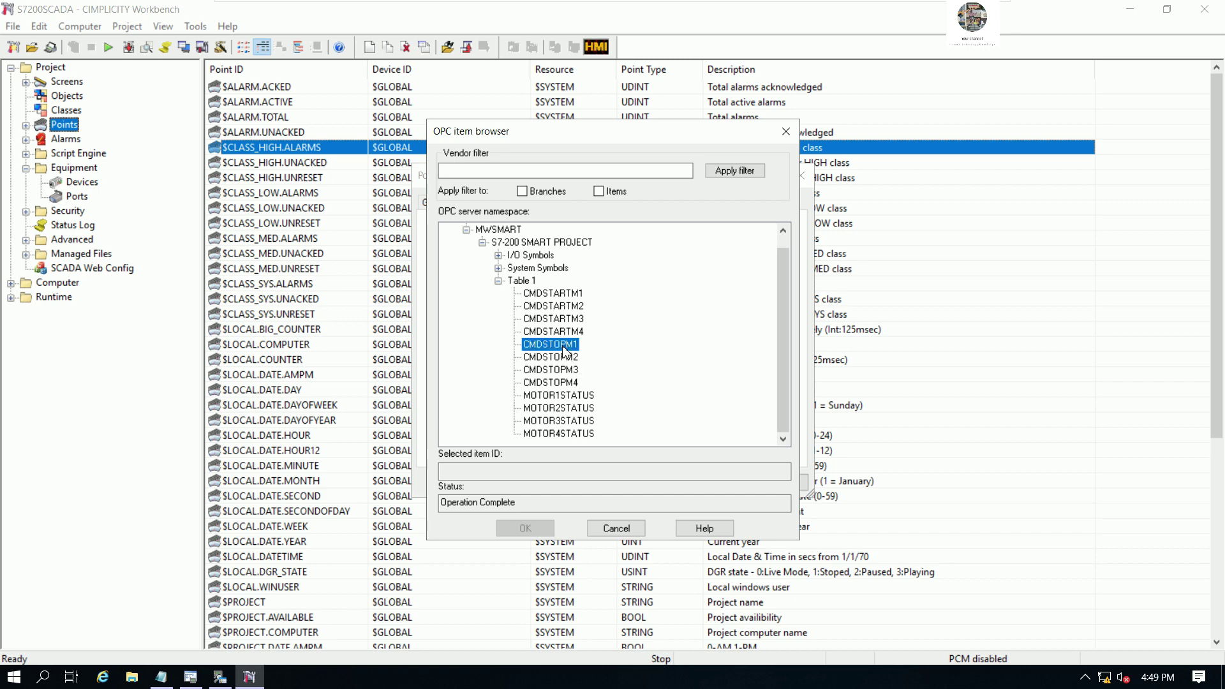
pyautogui.click(522, 532)
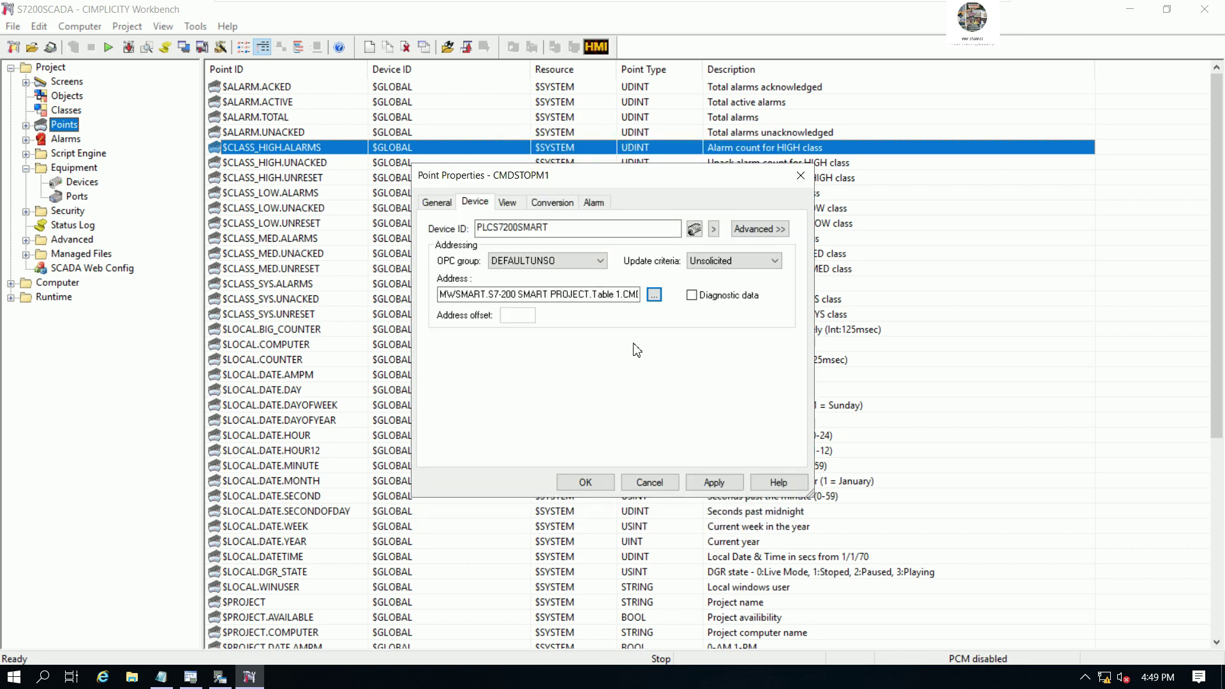
# Step: Set the CMDSTOPM1 point's update criteria to On Change and save the point
pyautogui.click(758, 262)
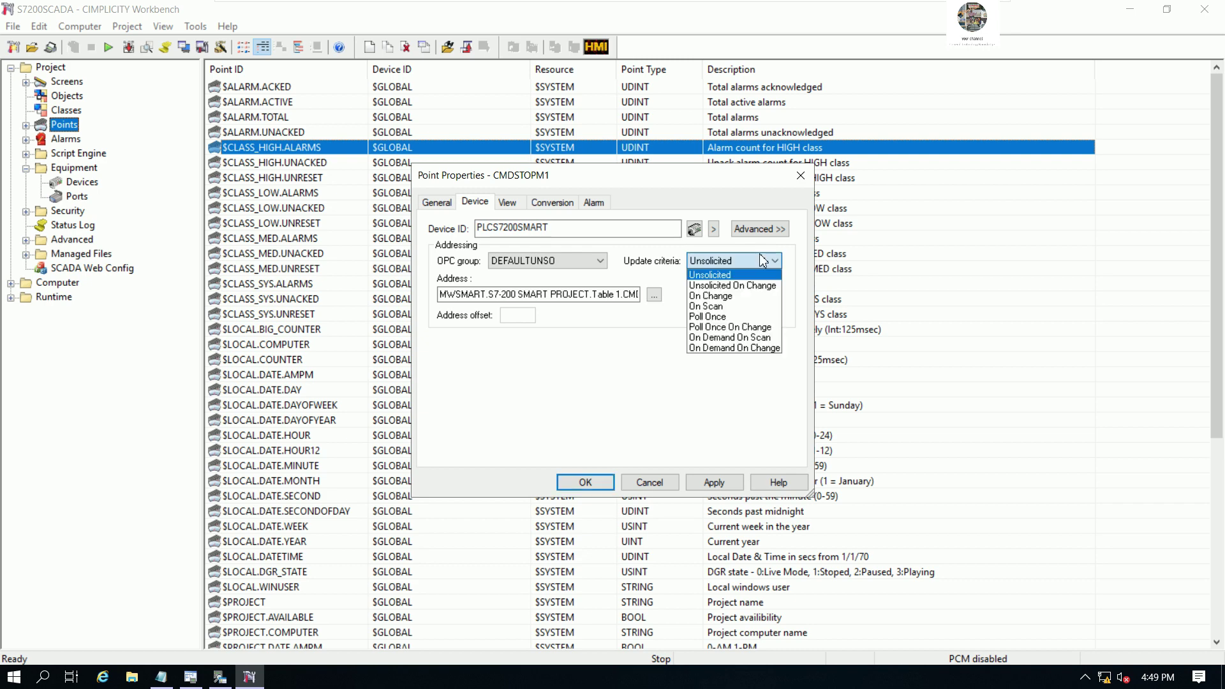
pyautogui.click(723, 298)
pyautogui.click(710, 380)
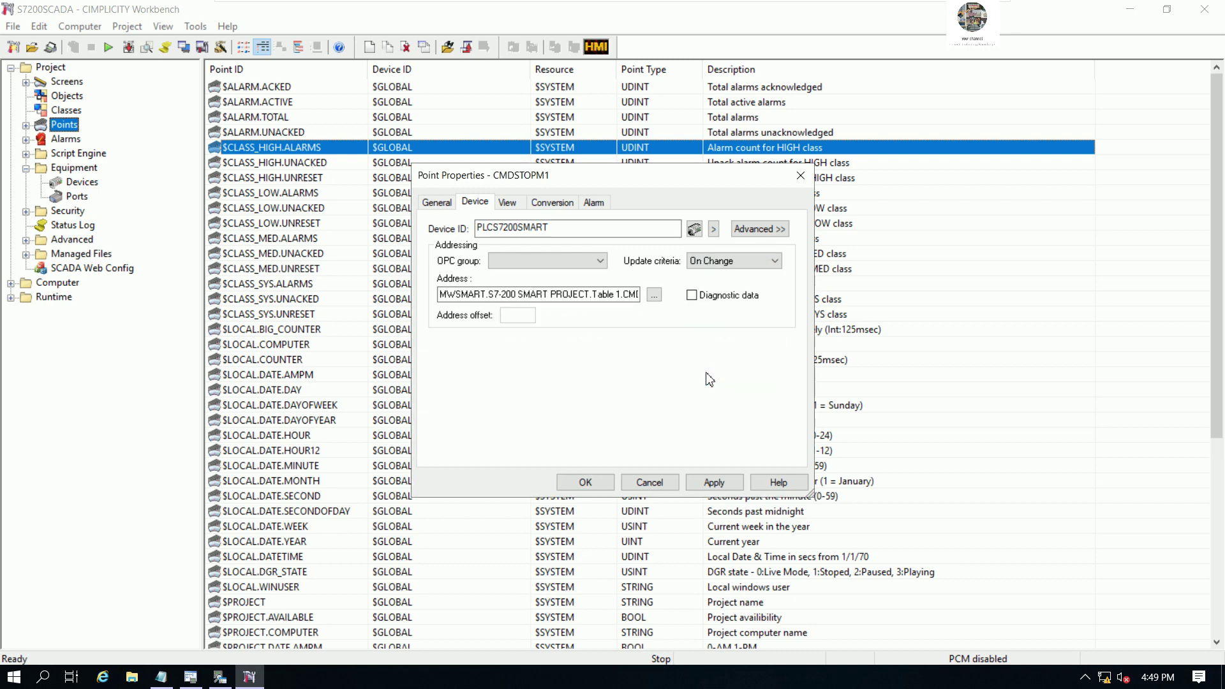
pyautogui.click(582, 484)
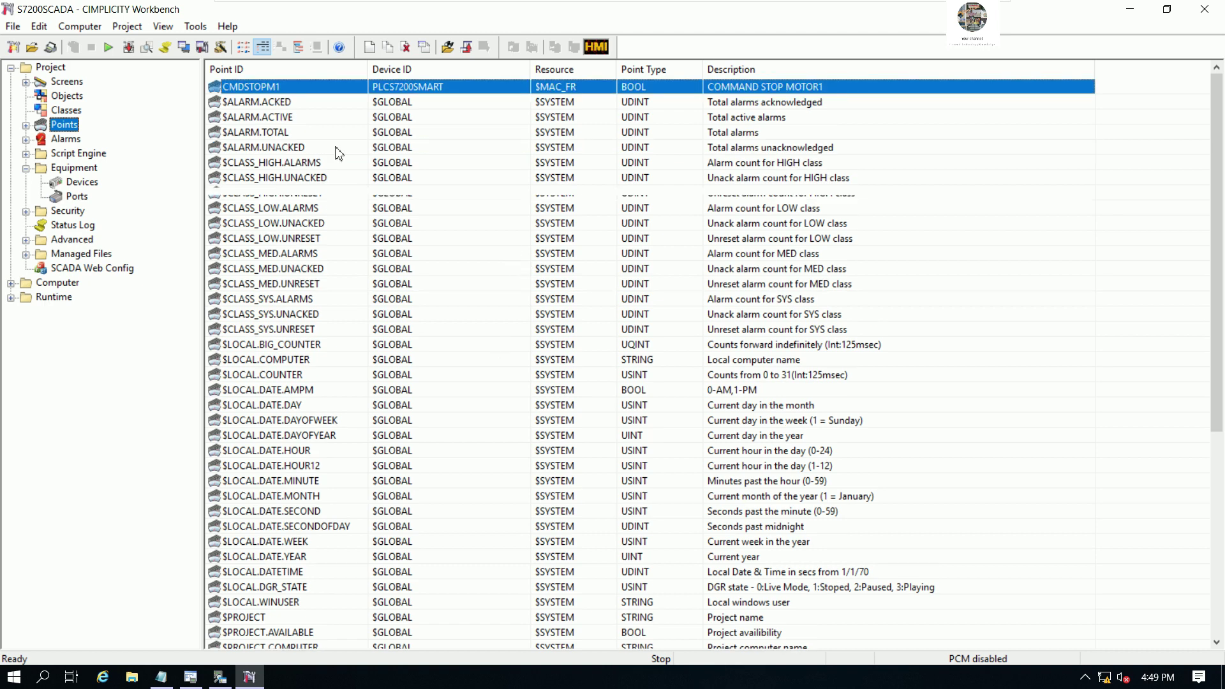
# Step: Create the Boolean point CMDSTARTM1 on device PLCS7200SMART with the description "COMMAND START MOTOR1"
pyautogui.rightClick(278, 87)
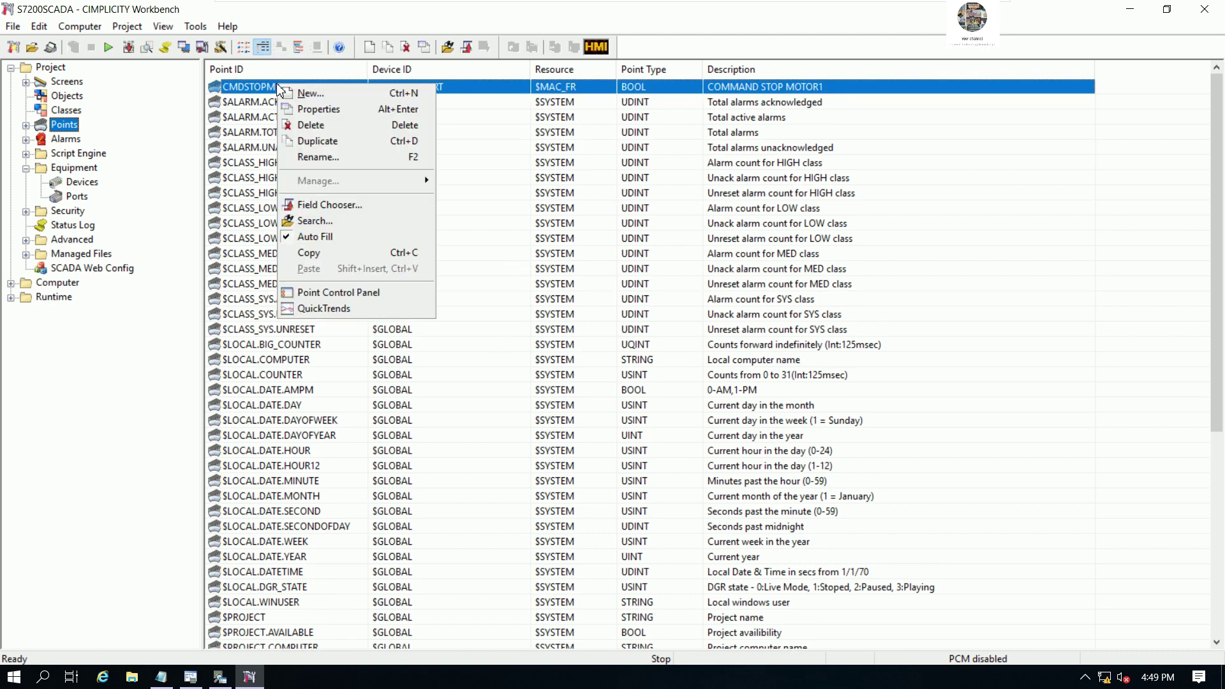
pyautogui.click(310, 93)
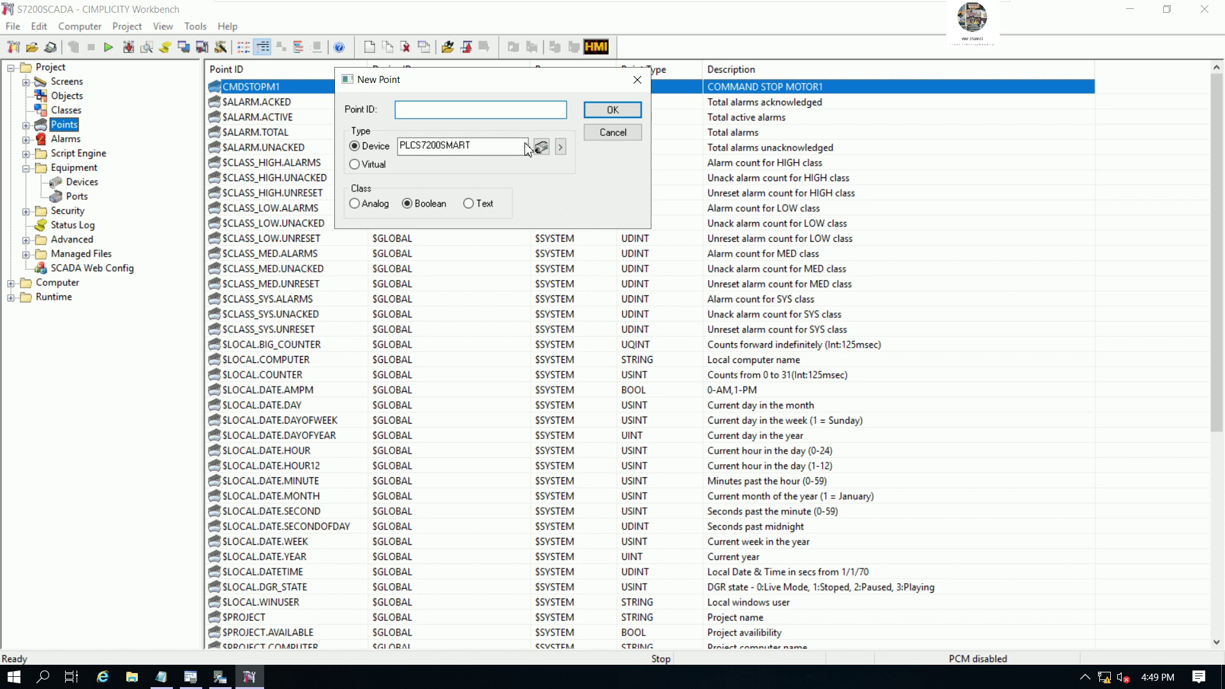
pyautogui.write('CMDSTARTM1')
pyautogui.click(600, 116)
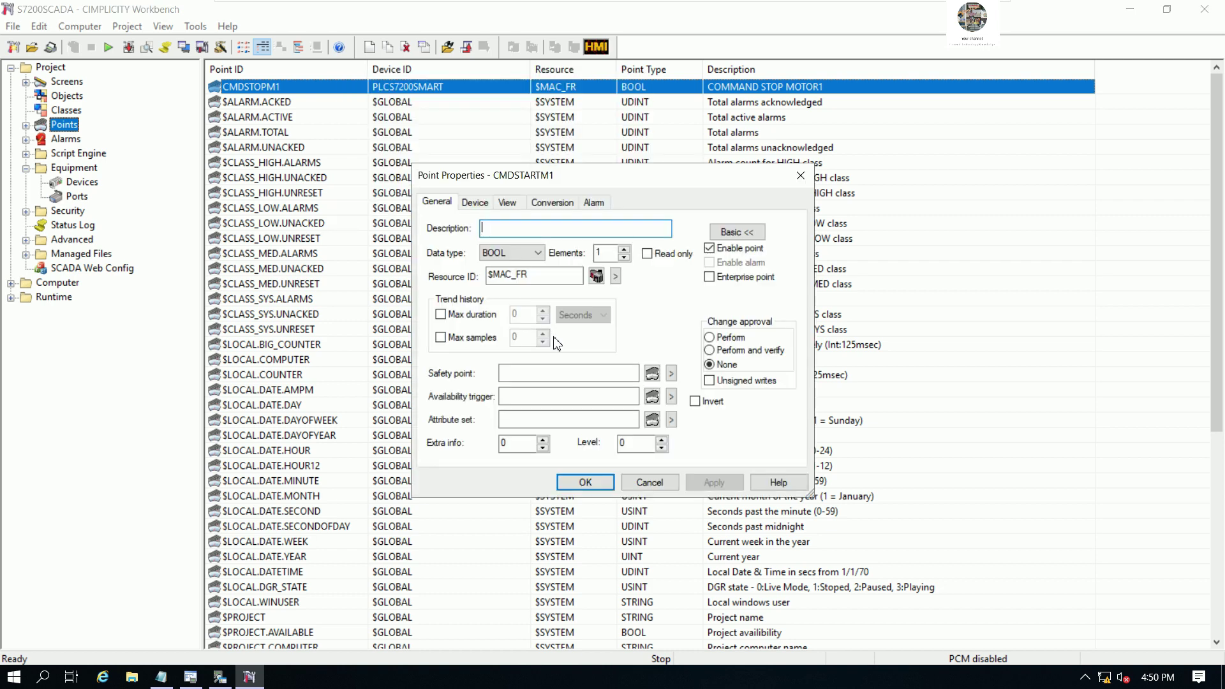
pyautogui.write('COMMAND START MOTOR1')
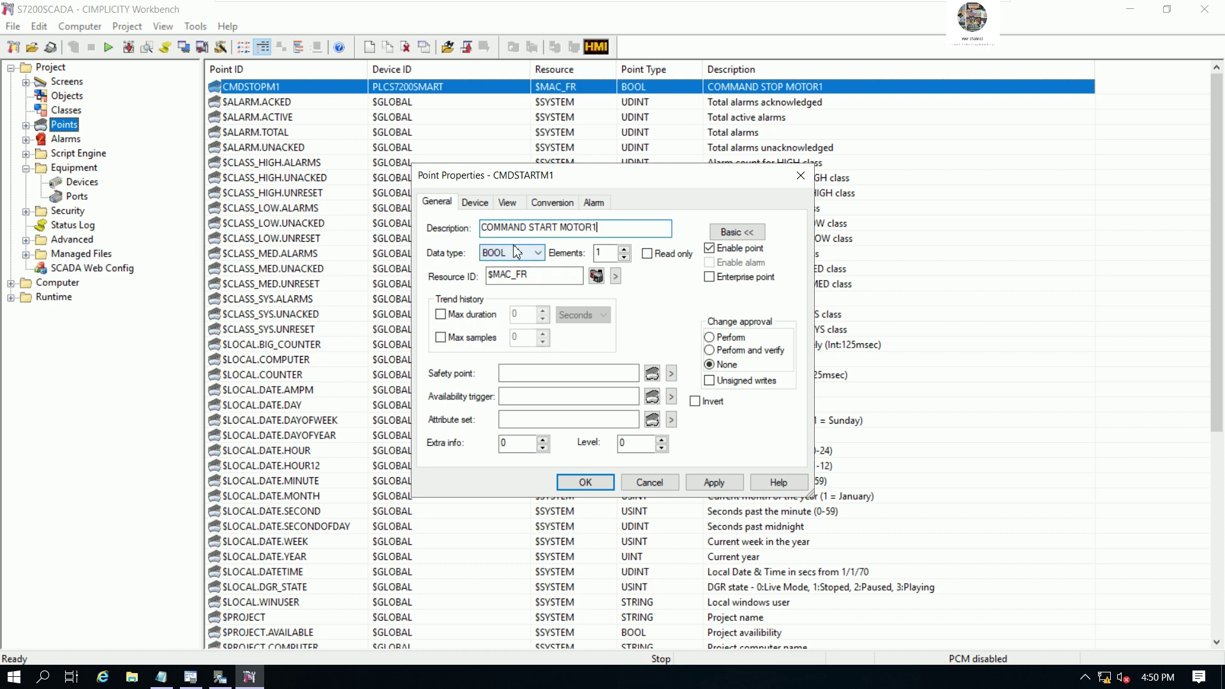
# Step: Set the CMDSTARTM1 point's address to the OPC item CMDSTARTM1 in Table 1 of the S7-200 SMART PROJECT
pyautogui.click(477, 203)
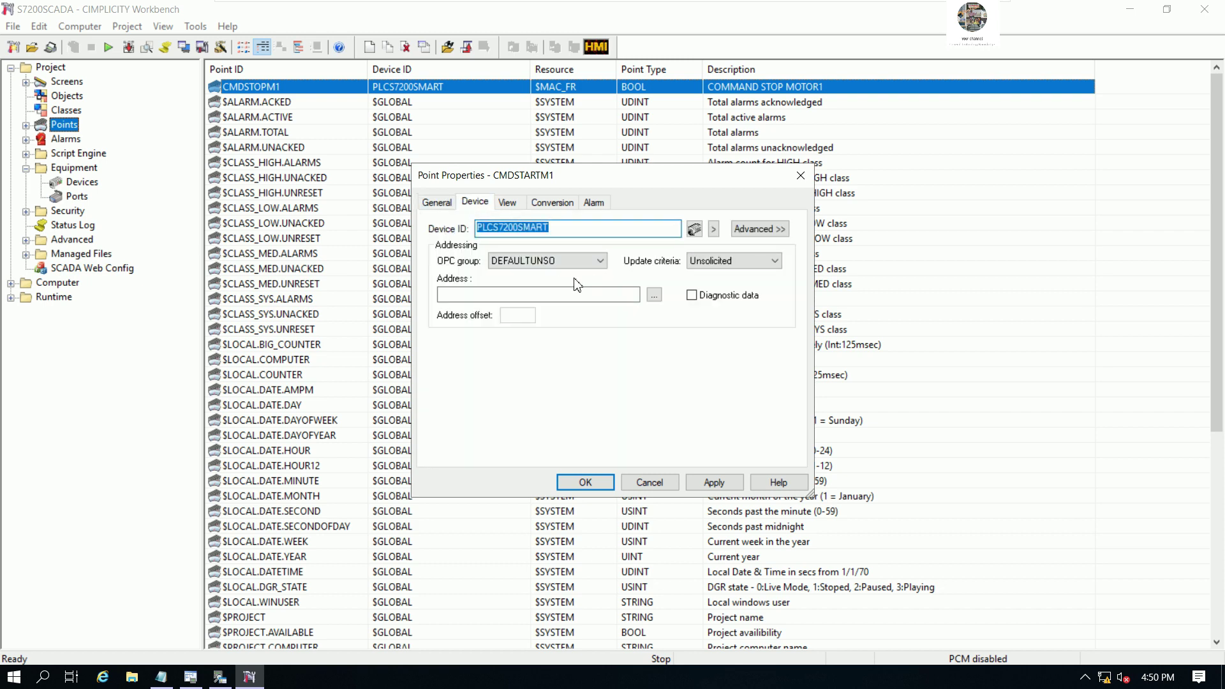
pyautogui.click(654, 295)
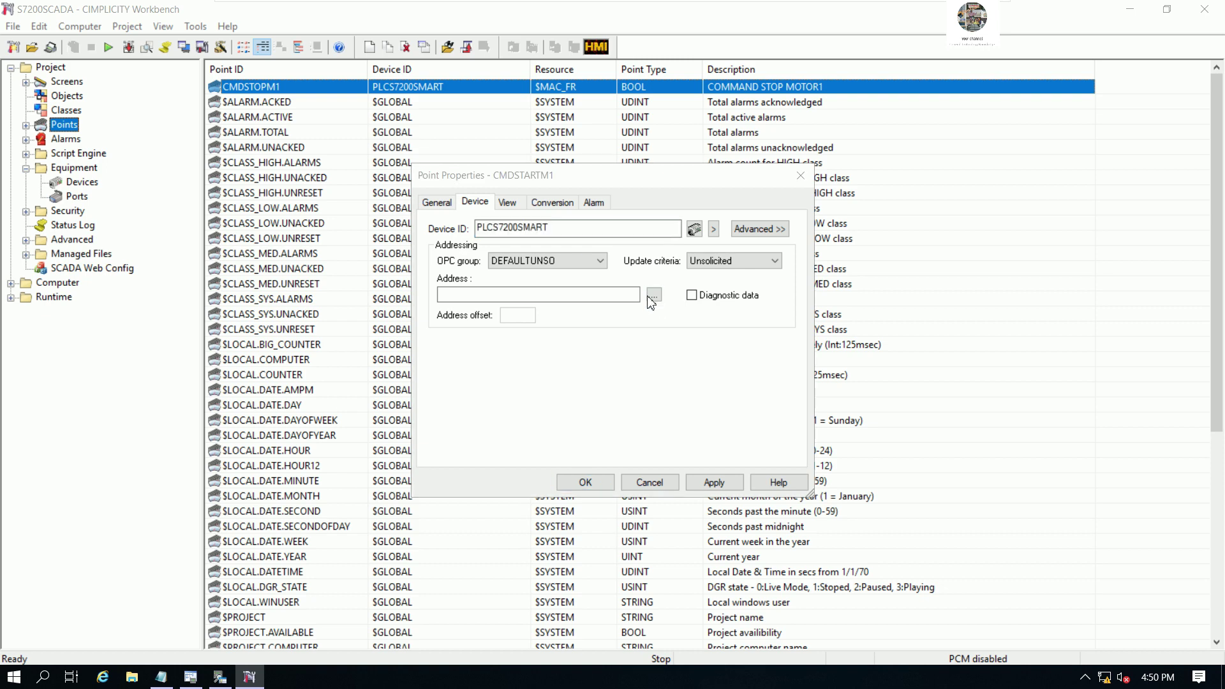
pyautogui.click(466, 242)
pyautogui.click(482, 255)
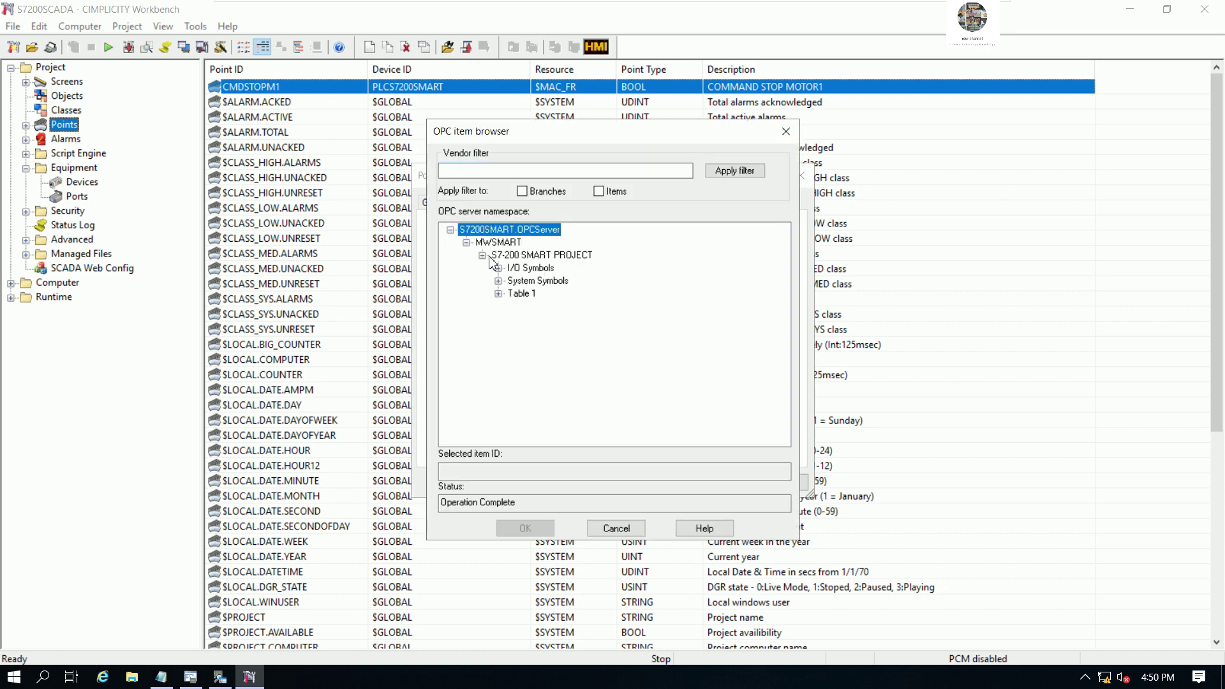
pyautogui.click(499, 293)
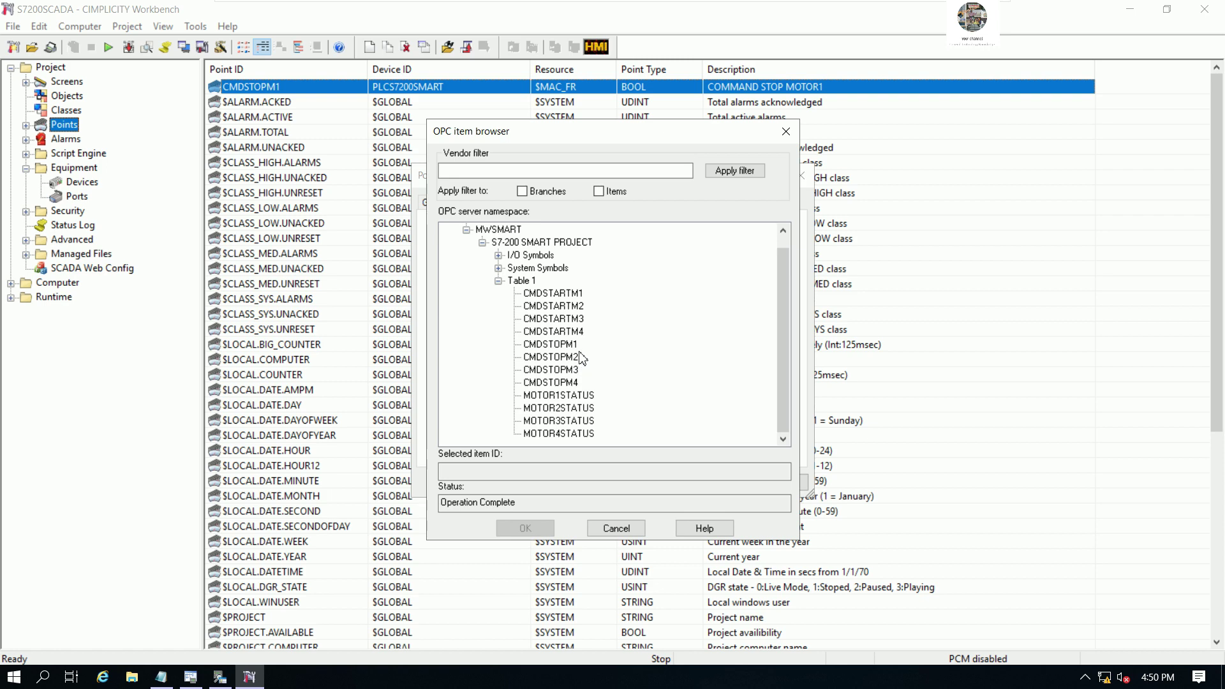
pyautogui.click(568, 294)
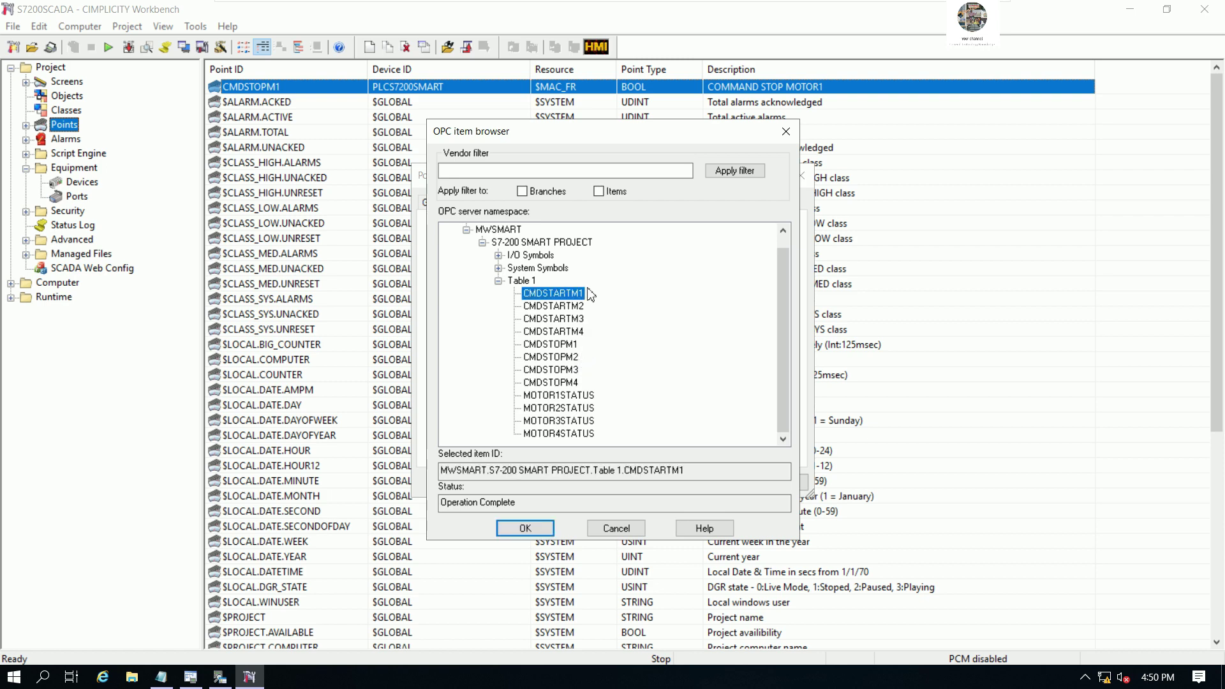
pyautogui.click(533, 527)
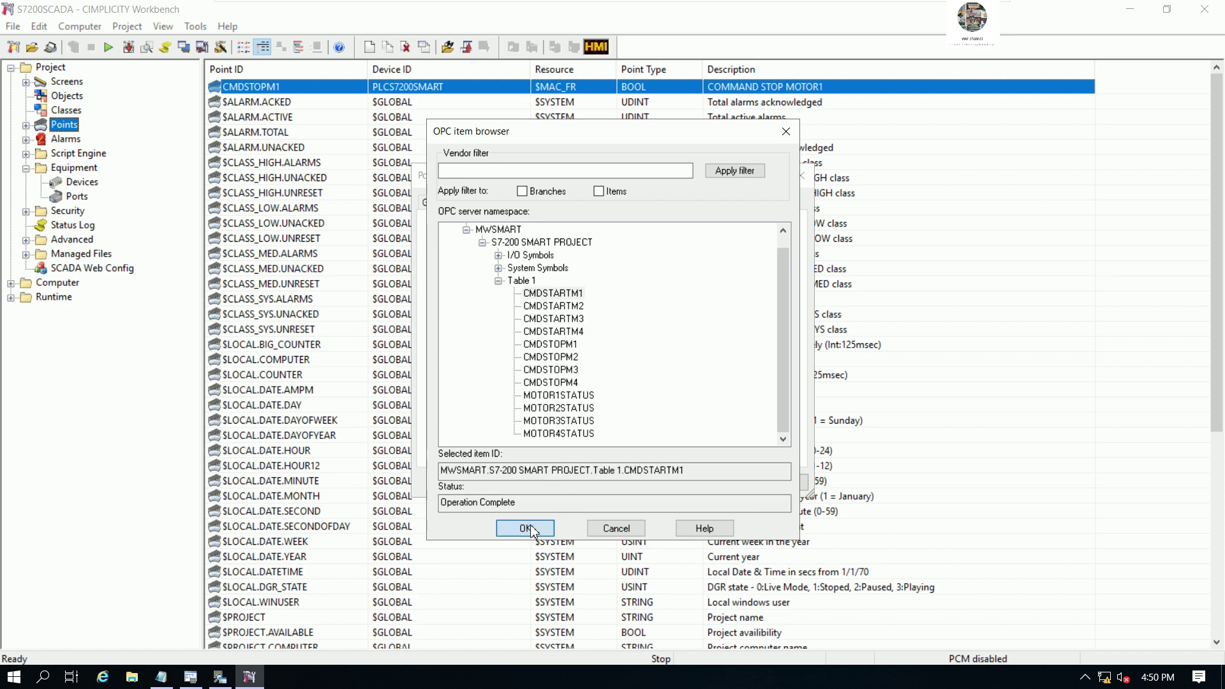
# Step: Set the CMDSTARTM1 point's update criteria to On Change and save the point
pyautogui.click(742, 263)
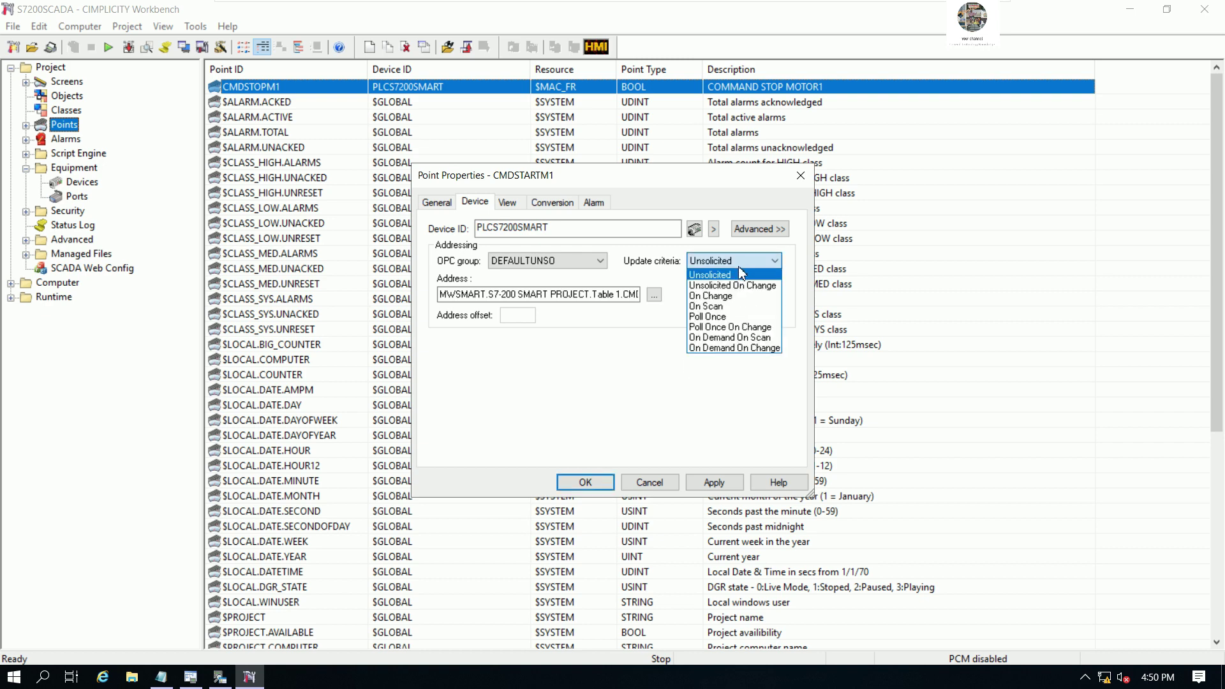
pyautogui.click(708, 296)
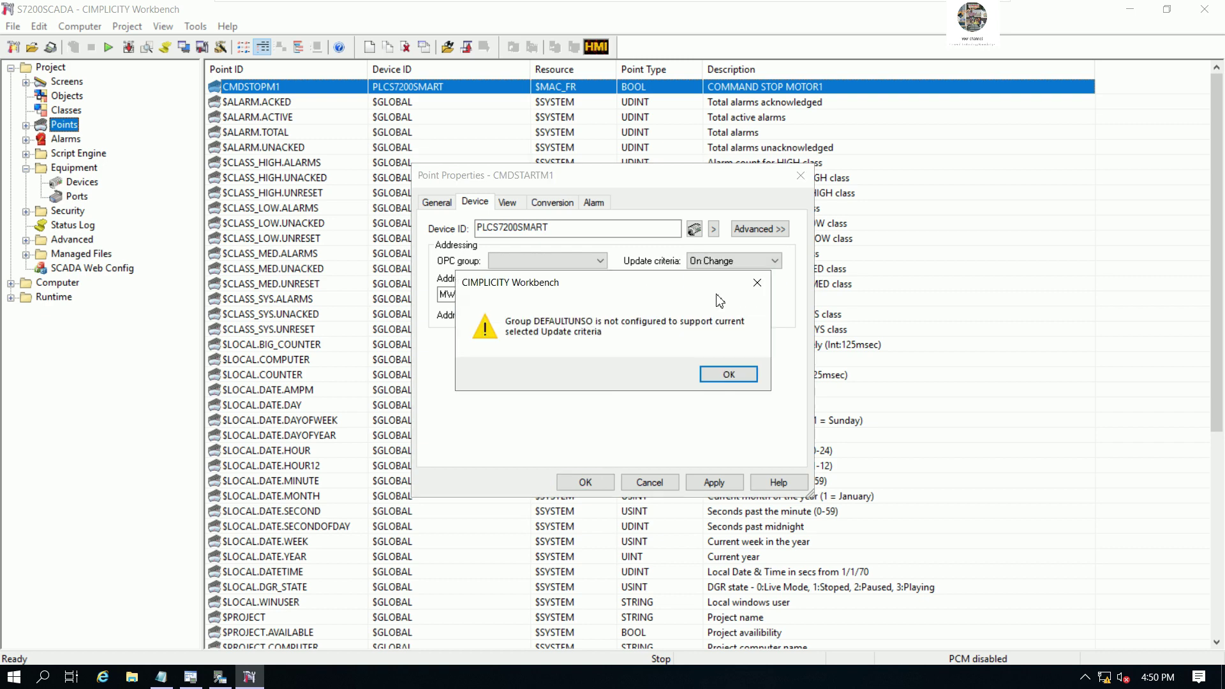
pyautogui.click(722, 376)
pyautogui.click(587, 485)
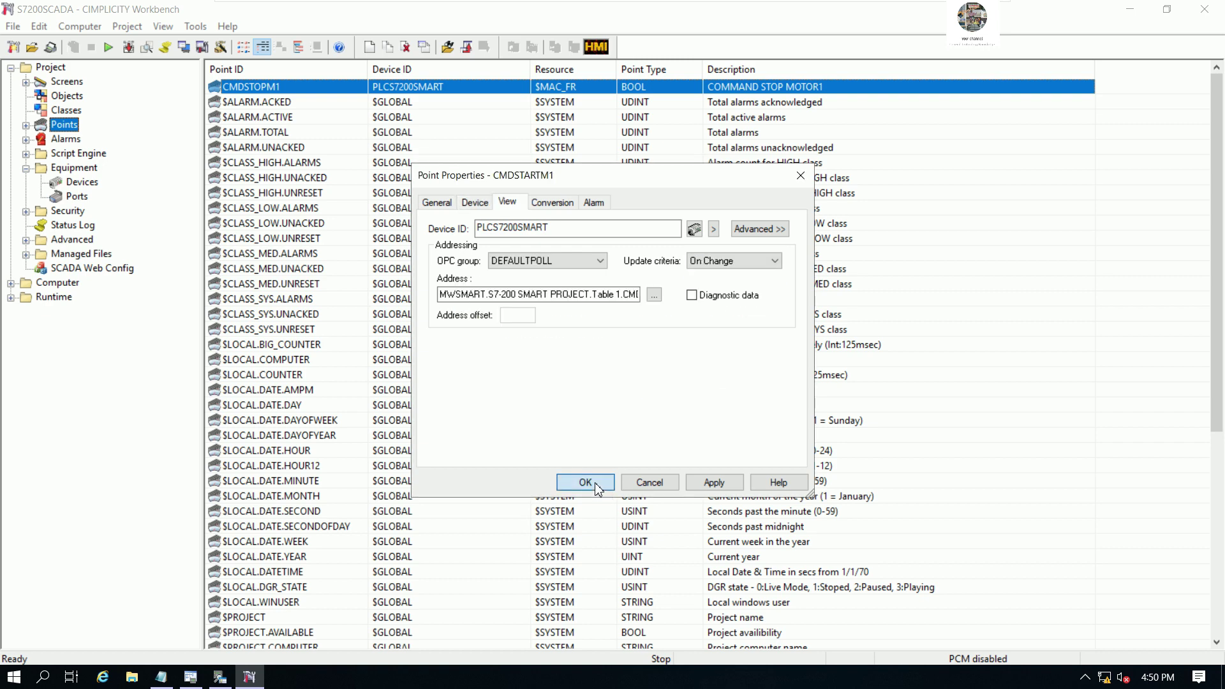
pyautogui.click(595, 485)
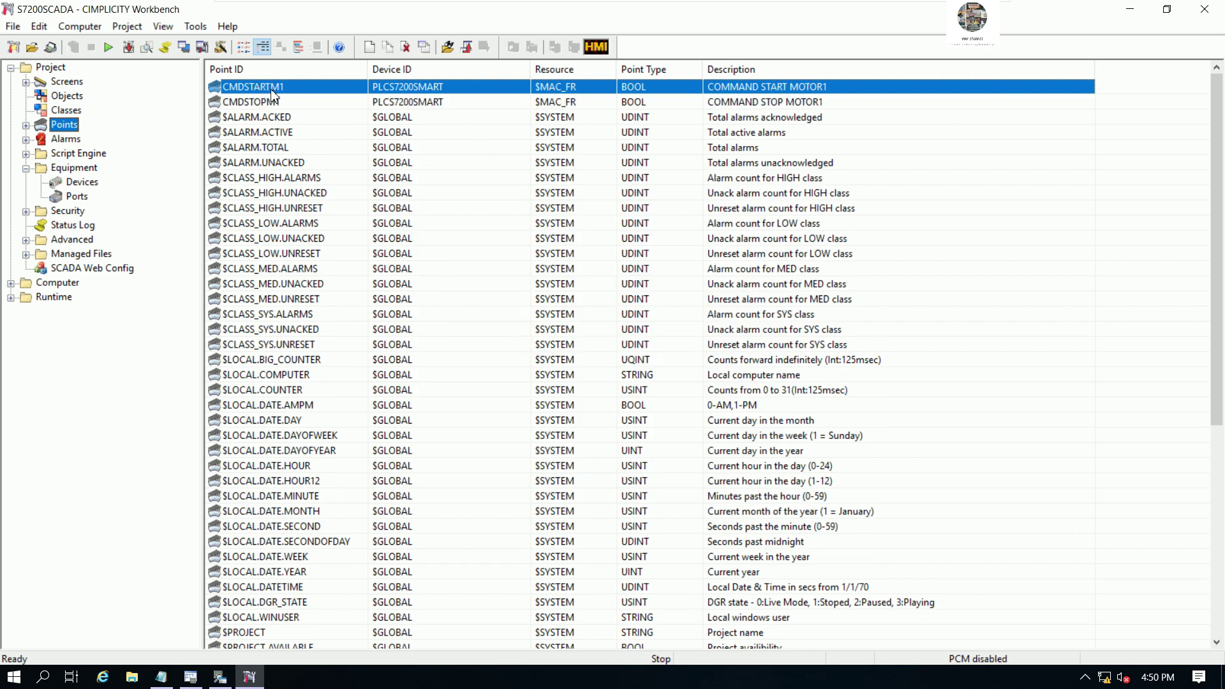
# Step: Duplicate the point CMDSTOPM1 as CMDSTOPM2 on device PLCS7200SMART
pyautogui.click(265, 99)
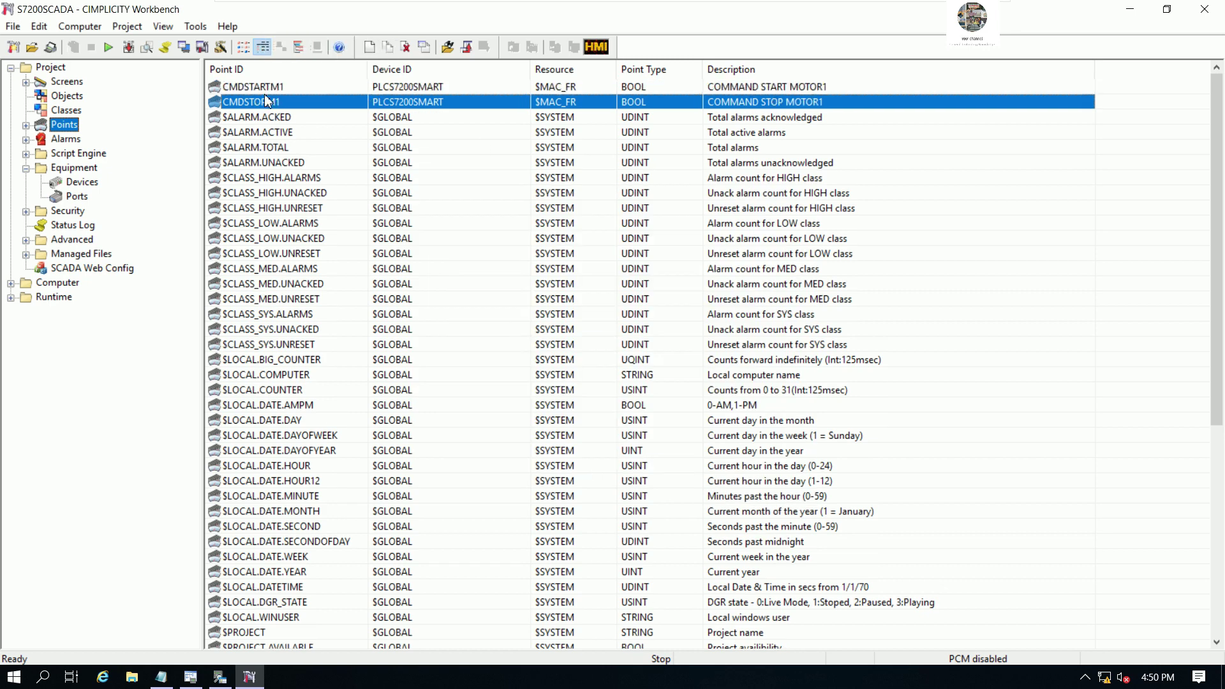
pyautogui.rightClick(266, 104)
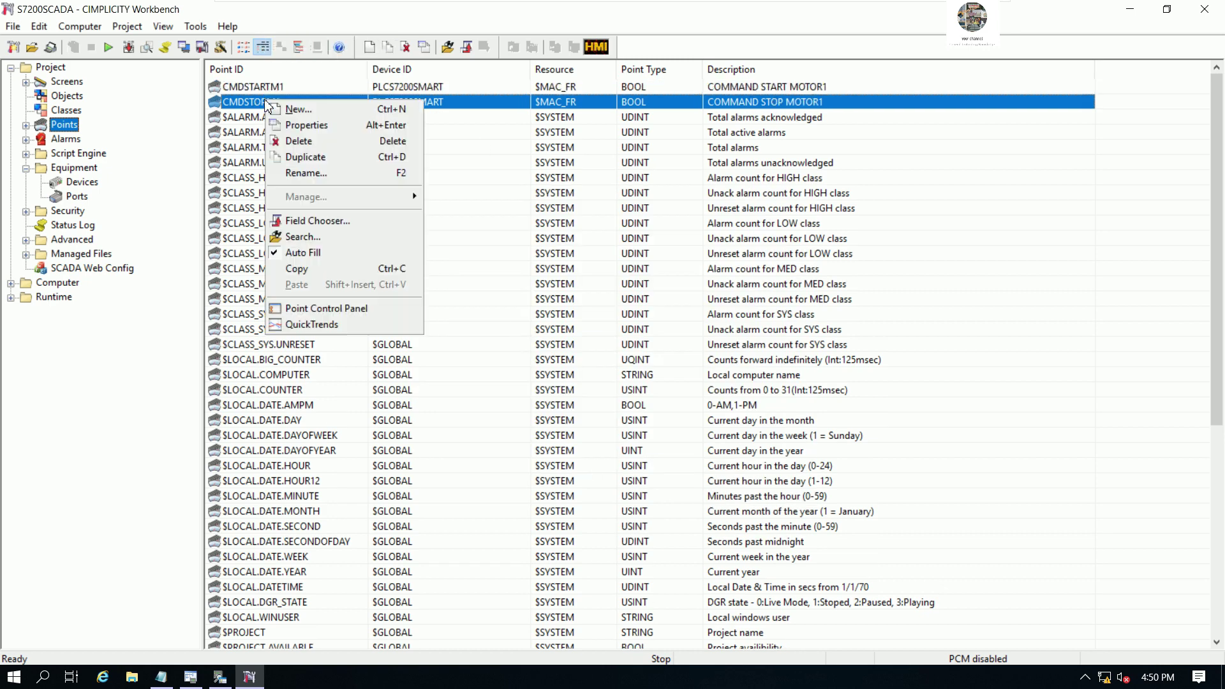
pyautogui.click(316, 158)
pyautogui.click(606, 357)
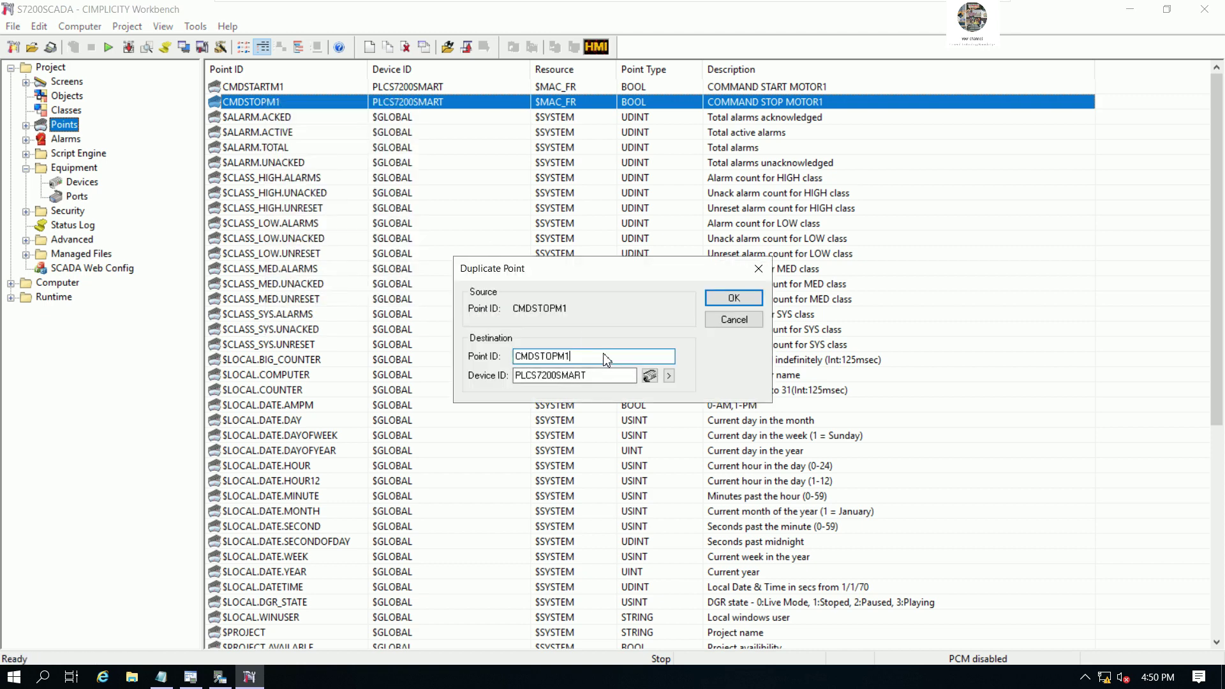
pyautogui.write('2')
pyautogui.press('Return')
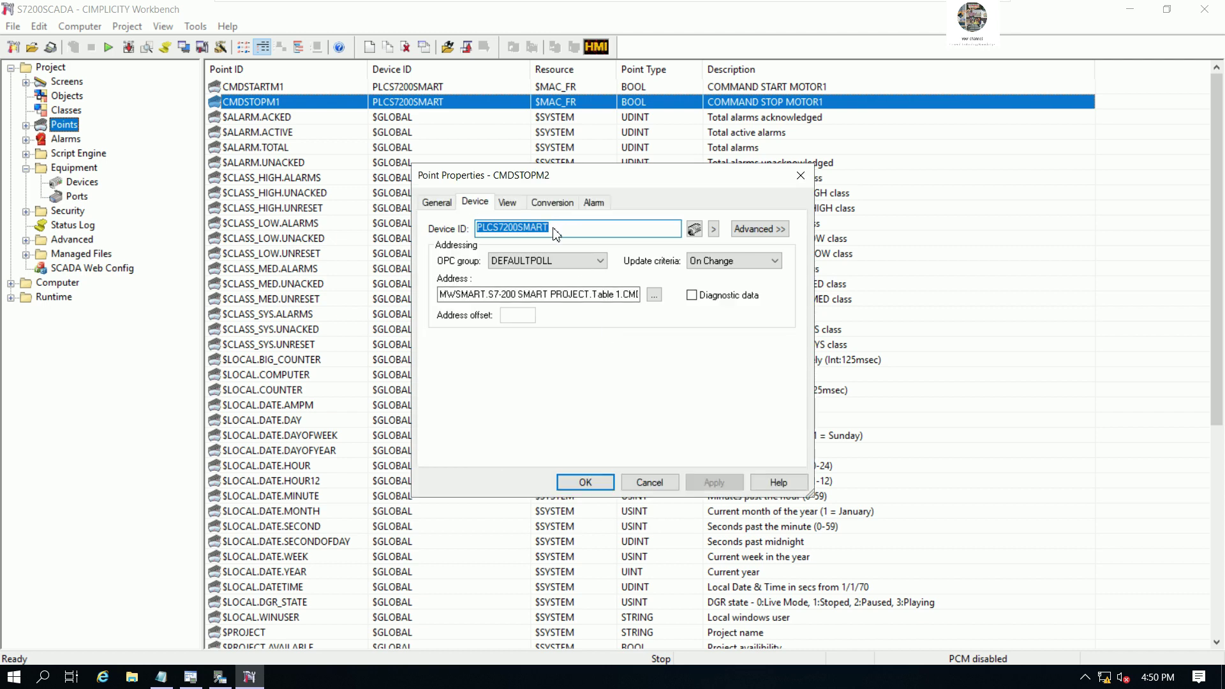
# Step: Clear the OPC address copied into the duplicated point CMDSTOPM2
pyautogui.click(619, 294)
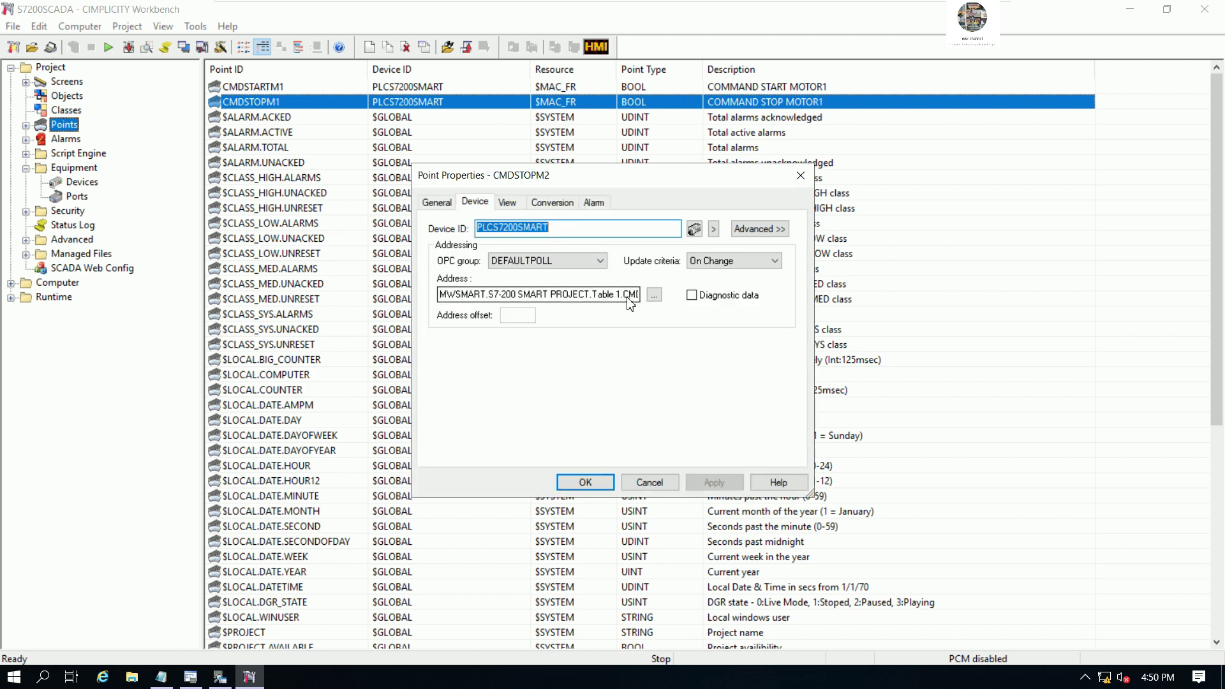
pyautogui.write('0')
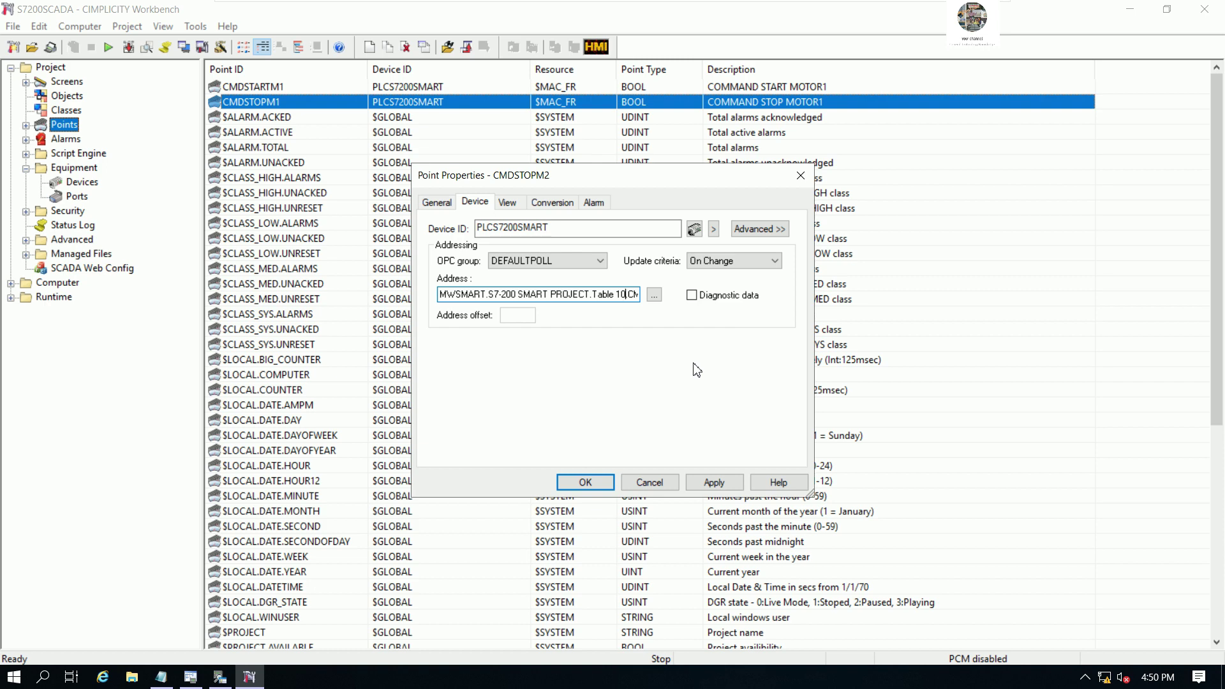
pyautogui.press('Right')
pyautogui.press('Right')
pyautogui.press('Right')
pyautogui.press('Right')
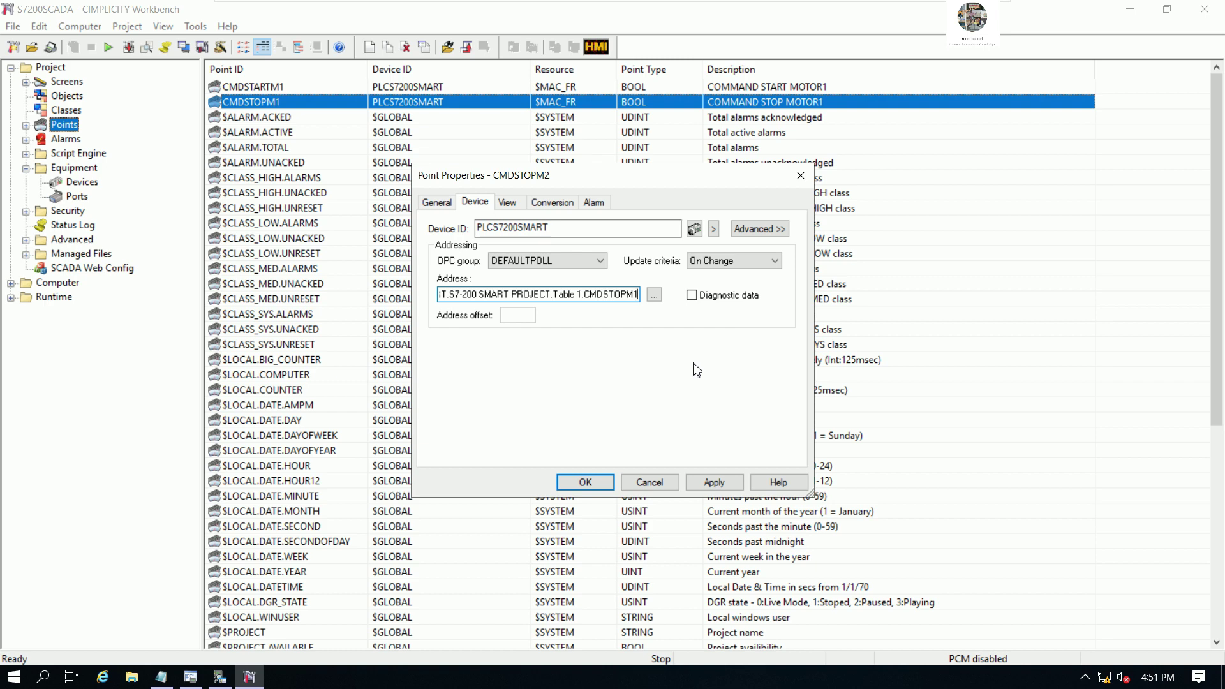
pyautogui.press('BackSpace')
pyautogui.press('BackSpace')
pyautogui.press('BackSpace')
pyautogui.press('BackSpace')
pyautogui.press('BackSpace')
pyautogui.press('BackSpace')
pyautogui.press('BackSpace')
pyautogui.press('BackSpace')
pyautogui.press('BackSpace')
pyautogui.press('BackSpace')
pyautogui.press('BackSpace')
pyautogui.press('BackSpace')
pyautogui.press('BackSpace')
pyautogui.press('BackSpace')
pyautogui.press('BackSpace')
pyautogui.press('BackSpace')
pyautogui.press('BackSpace')
pyautogui.press('BackSpace')
pyautogui.press('BackSpace')
pyautogui.press('BackSpace')
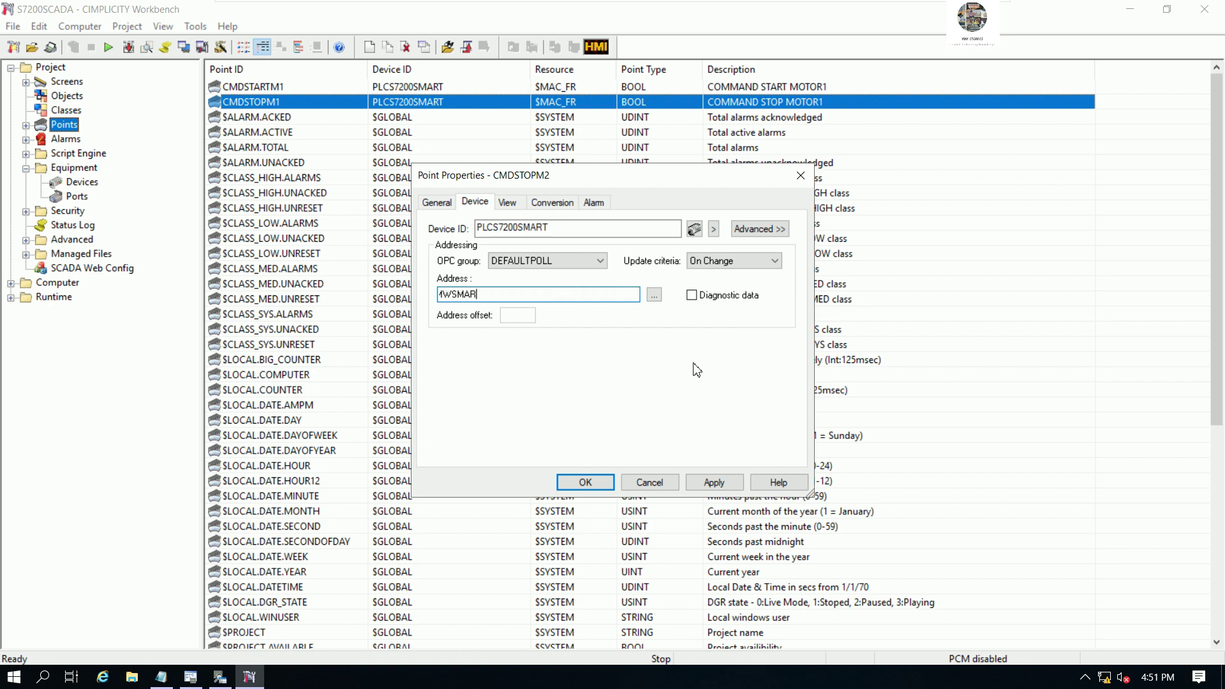
pyautogui.press('BackSpace')
pyautogui.press('BackSpace')
pyautogui.press('BackSpace')
pyautogui.press('BackSpace')
pyautogui.press('BackSpace')
pyautogui.press('BackSpace')
pyautogui.press('BackSpace')
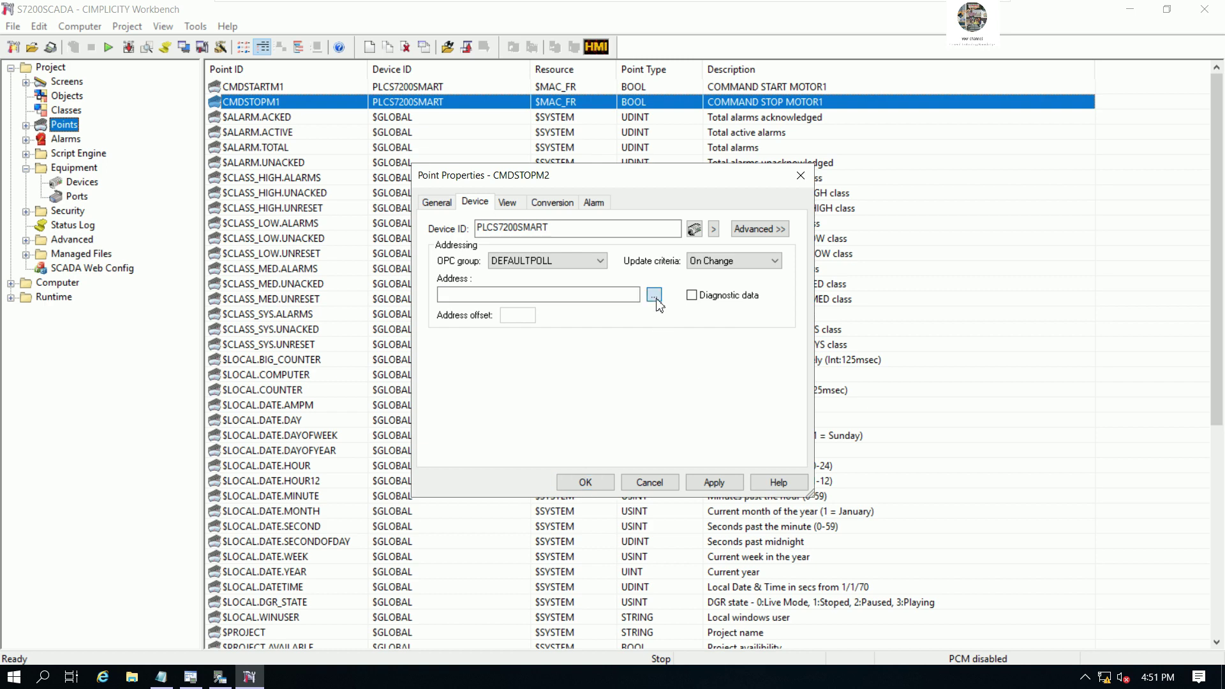
# Step: Set the CMDSTOPM2 point's address to the OPC item CMDSTOPM2 in Table 1 of the S7-200 SMART PROJECT
pyautogui.click(654, 295)
pyautogui.click(466, 242)
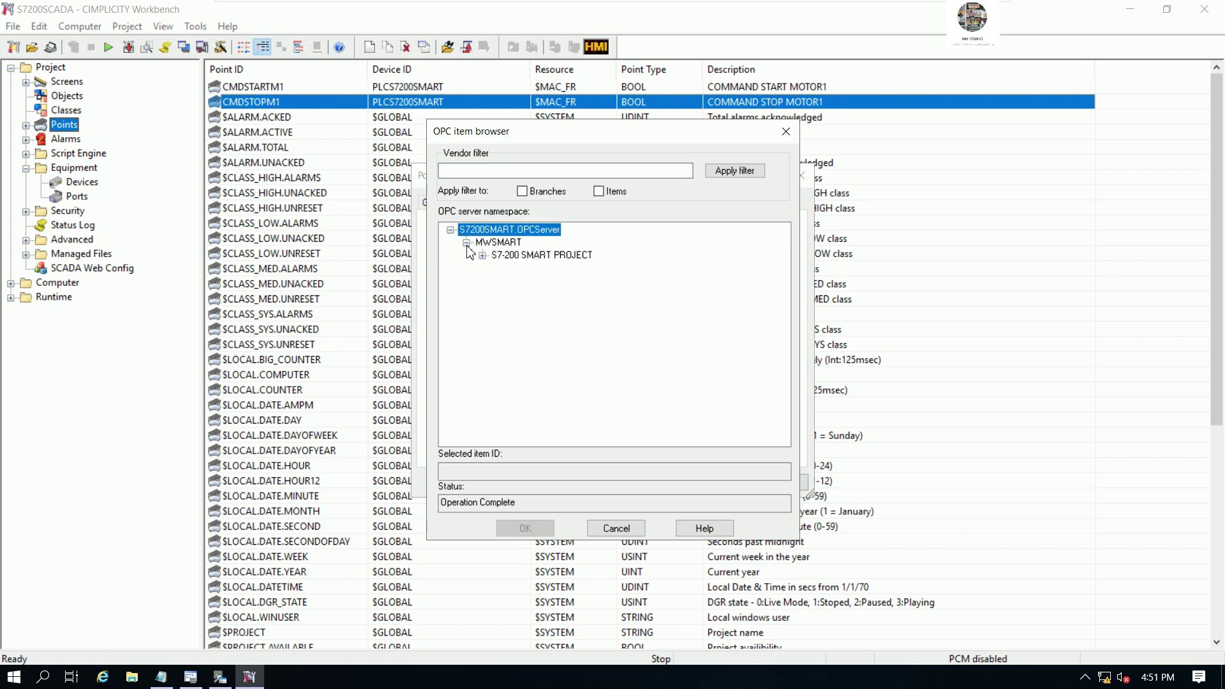
pyautogui.click(483, 255)
pyautogui.click(498, 294)
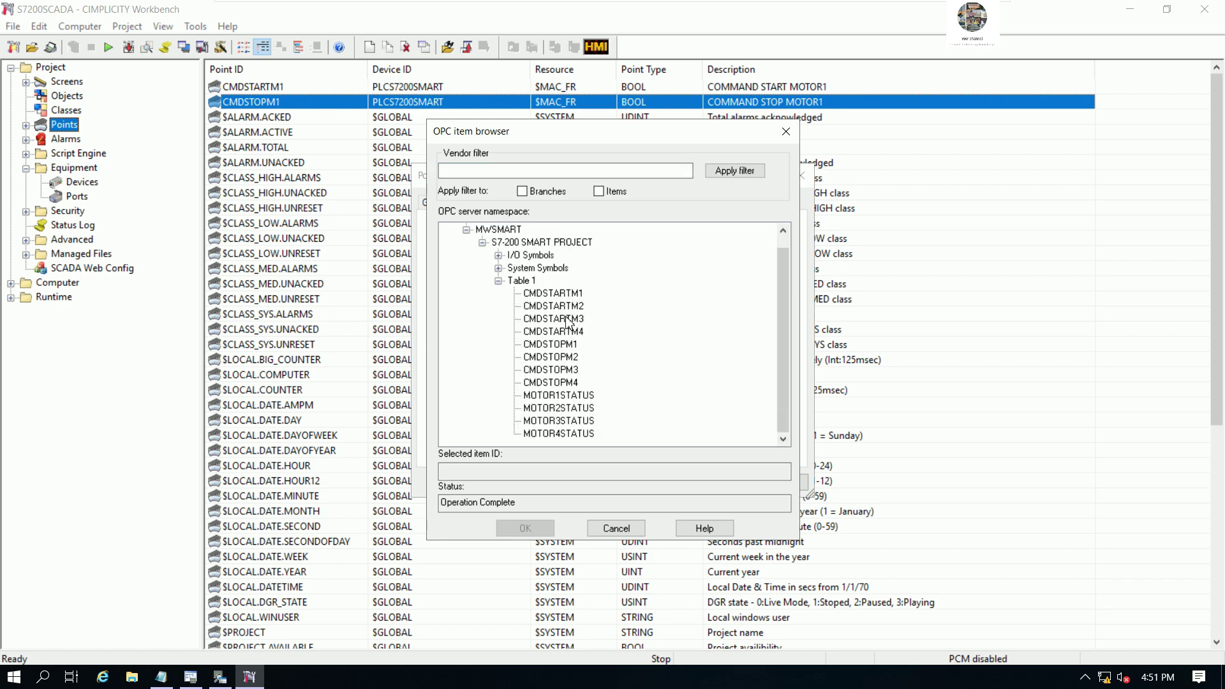
pyautogui.click(558, 363)
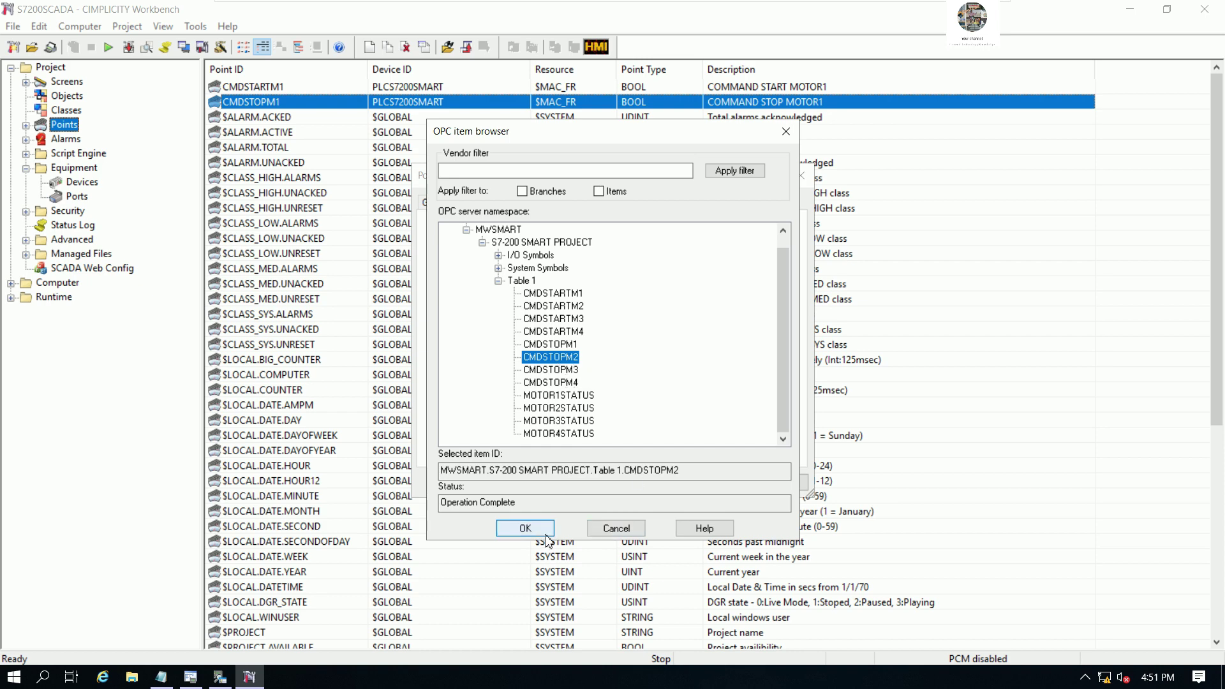
pyautogui.click(525, 528)
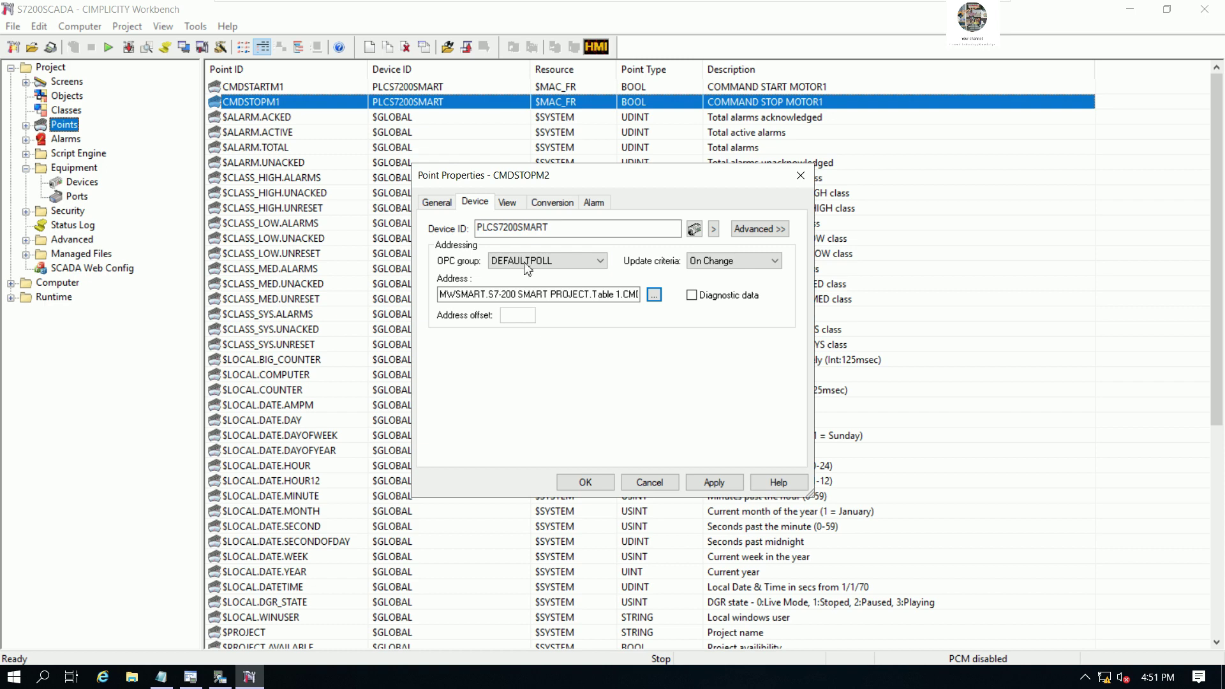
# Step: Change the CMDSTOPM2 point's description to COMMAND STOP MOTOR2 and save the point
pyautogui.click(436, 202)
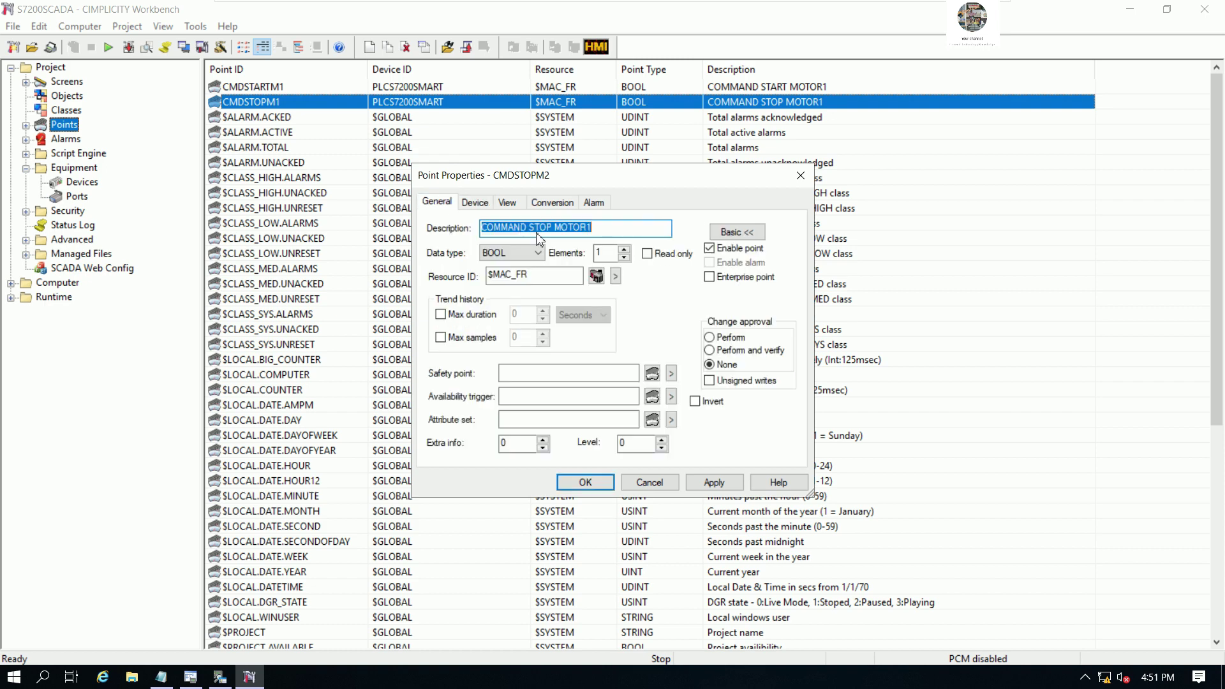
pyautogui.click(611, 231)
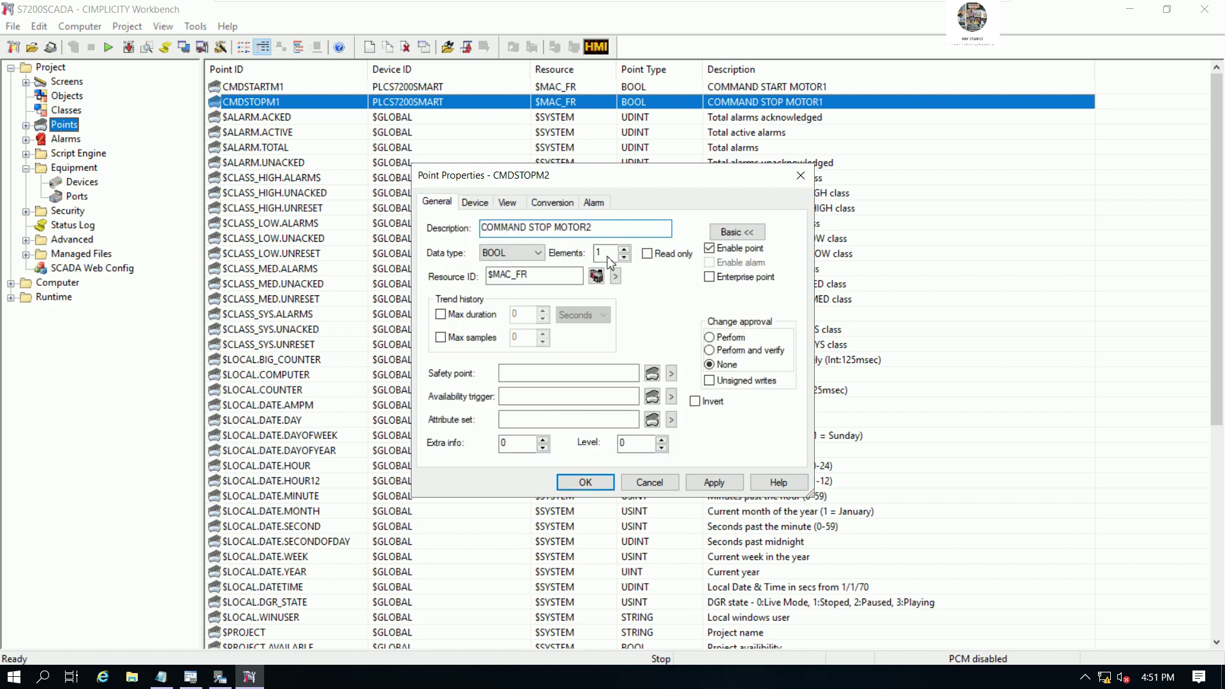
pyautogui.click(577, 479)
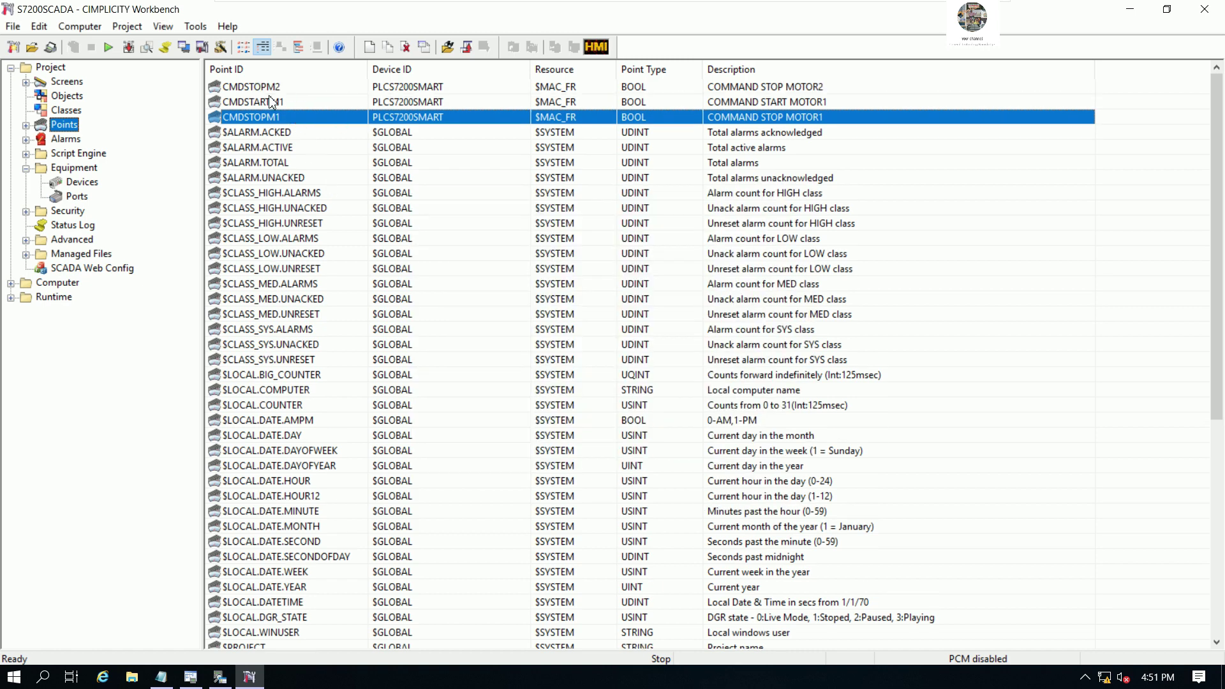
# Step: Duplicate the point CMDSTARTM1 as CMDSTARTM2 on device PLCS7200SMART
pyautogui.click(269, 99)
pyautogui.rightClick(269, 95)
pyautogui.click(300, 153)
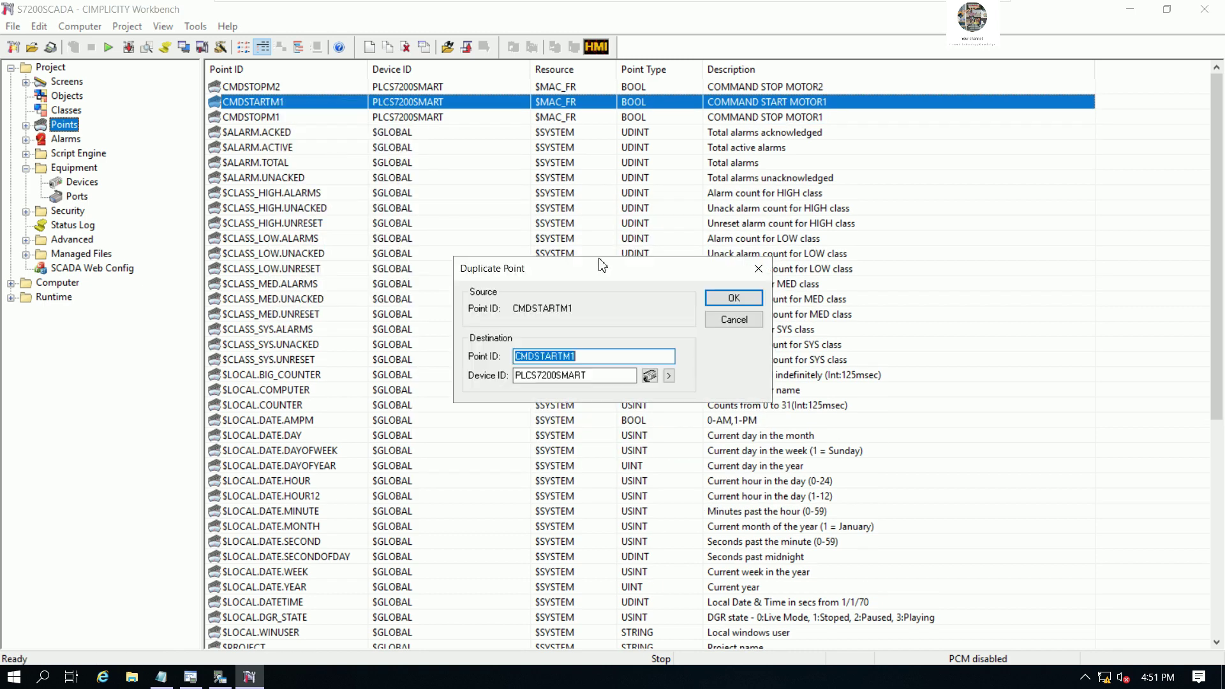
pyautogui.click(601, 358)
pyautogui.write('2')
pyautogui.click(734, 298)
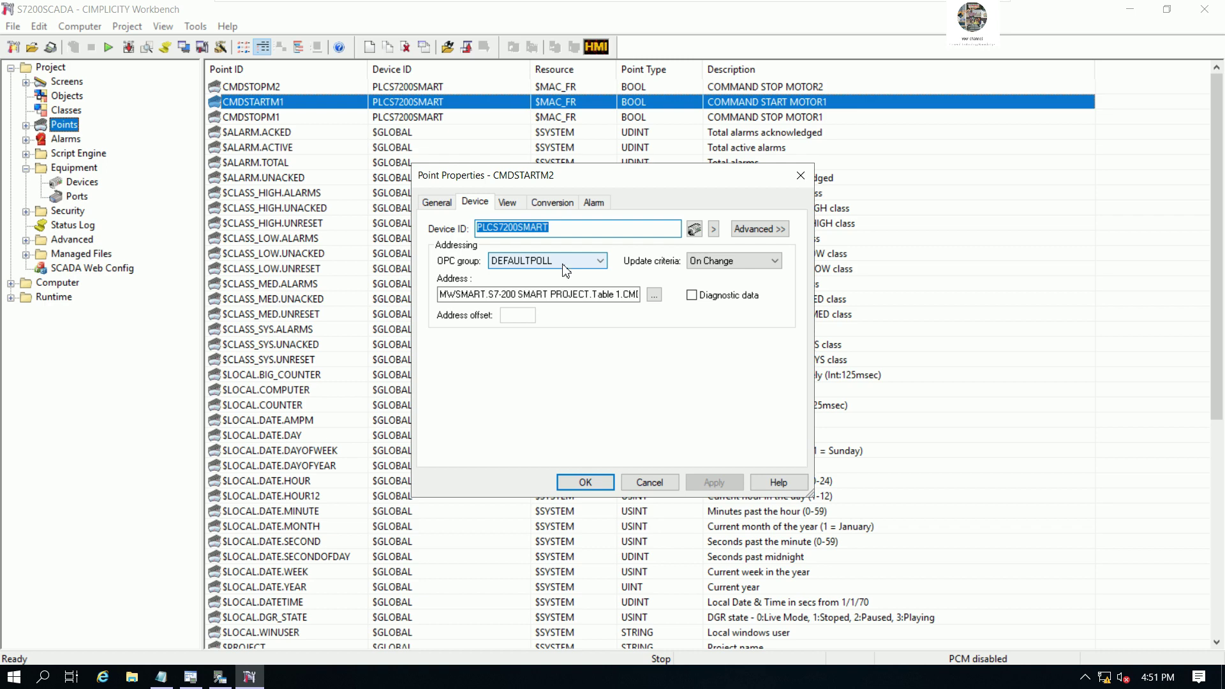
# Step: Replace the CMDSTARTM2 point's copied address with the OPC item CMDSTARTM2 in Table 1 of the S7-200 SMART PROJECT
pyautogui.click(624, 295)
pyautogui.hotkey('ctrl', 'a')
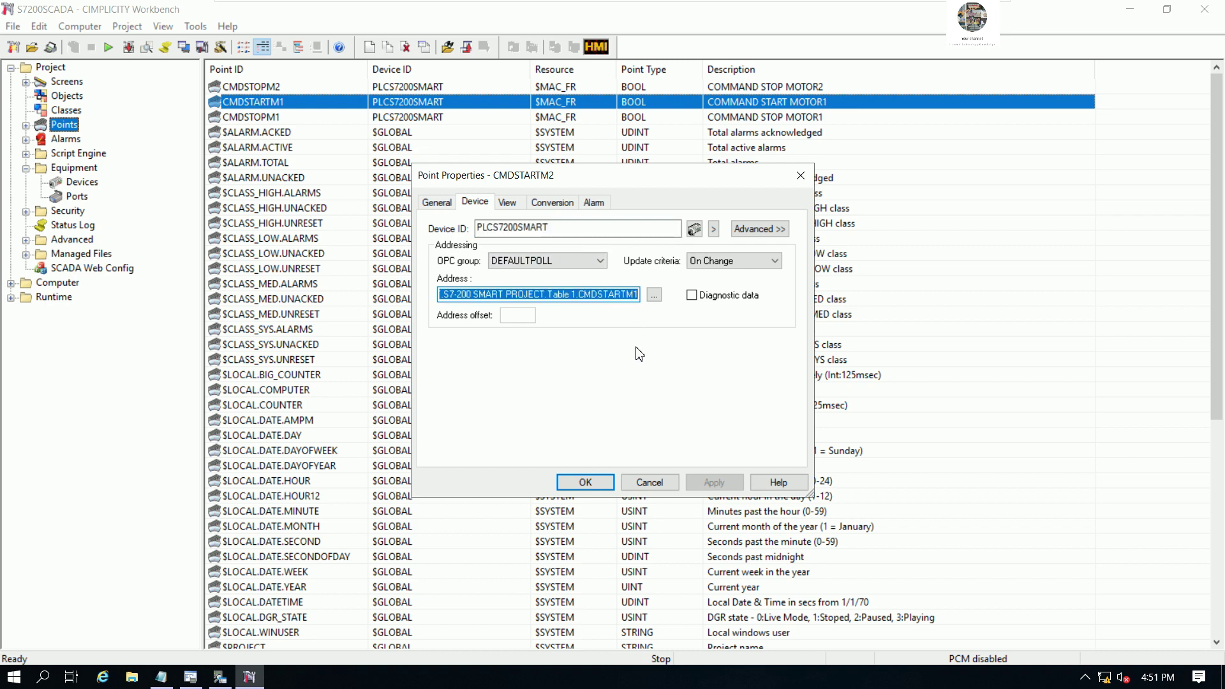
pyautogui.press('Delete')
pyautogui.click(654, 294)
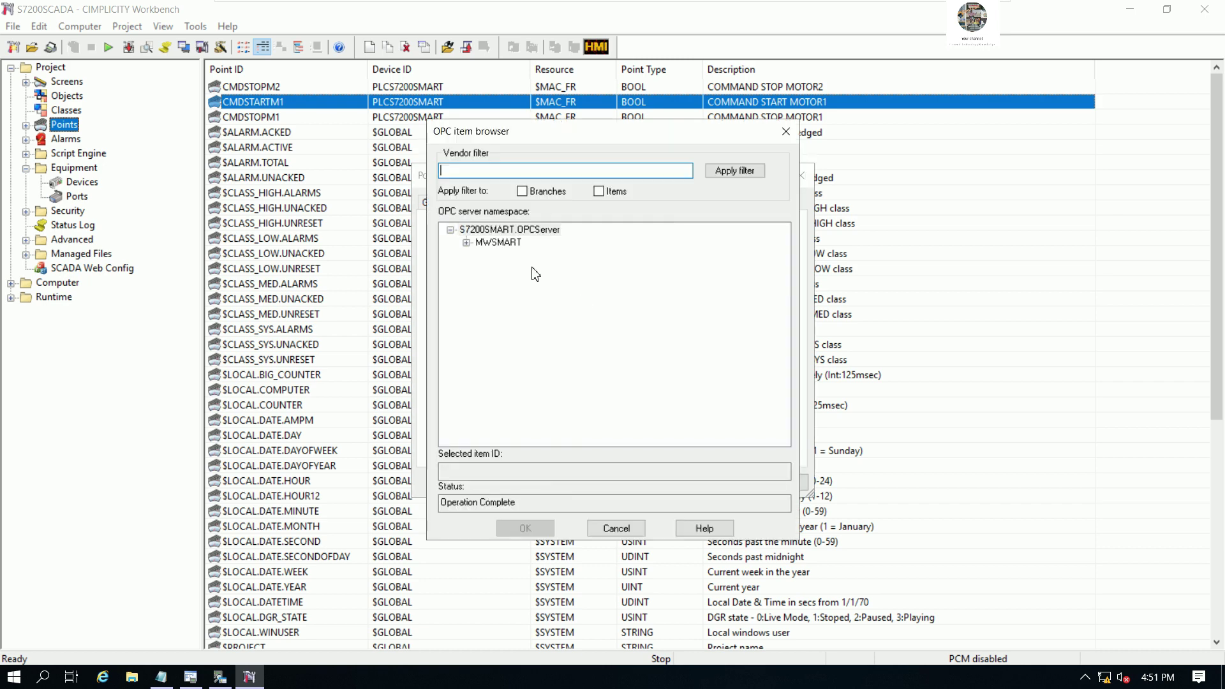
pyautogui.click(466, 243)
pyautogui.click(482, 255)
pyautogui.click(498, 281)
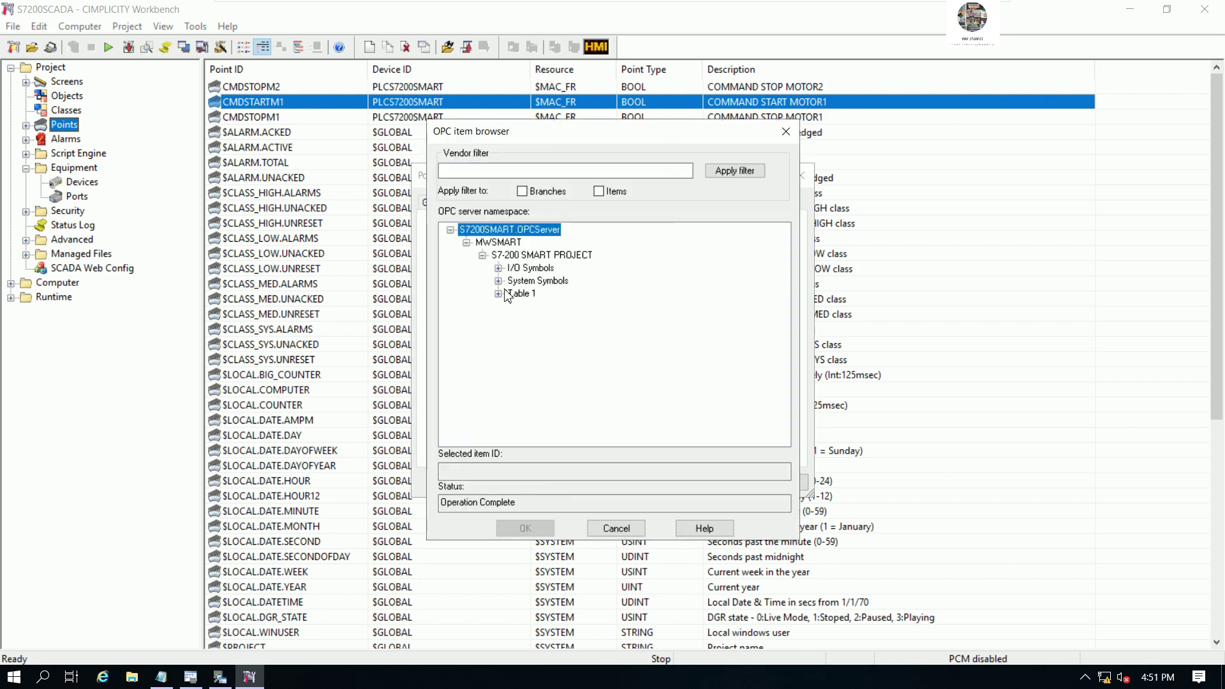
pyautogui.click(580, 307)
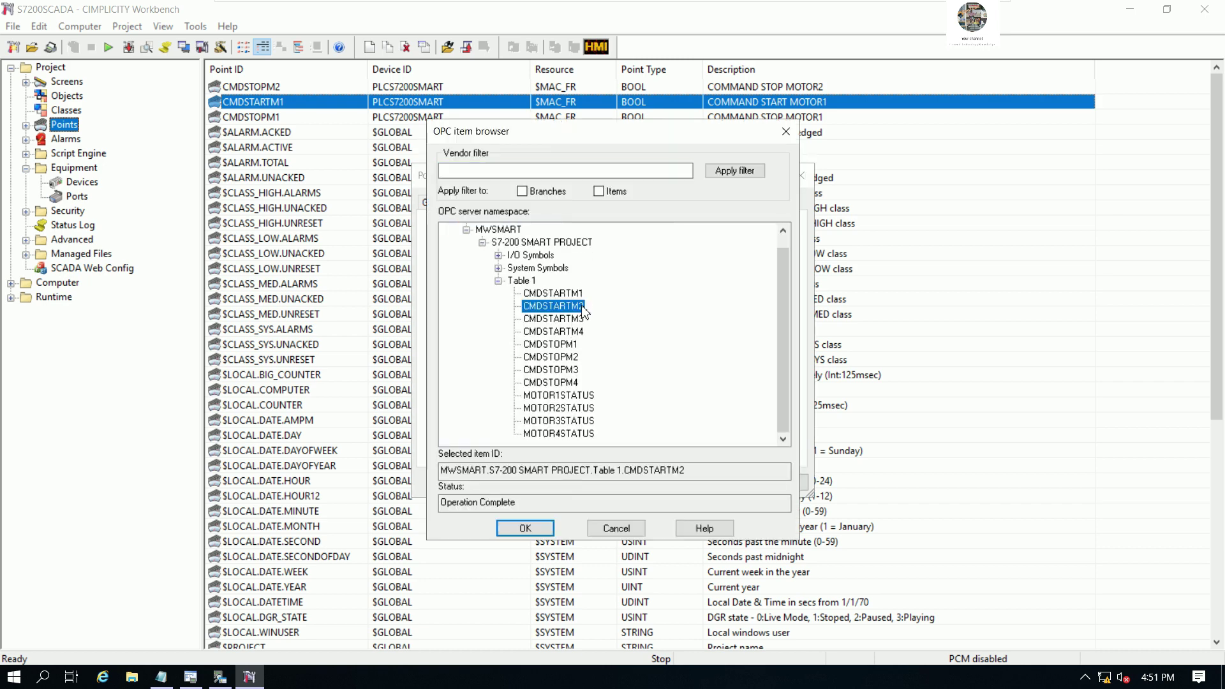
pyautogui.click(534, 530)
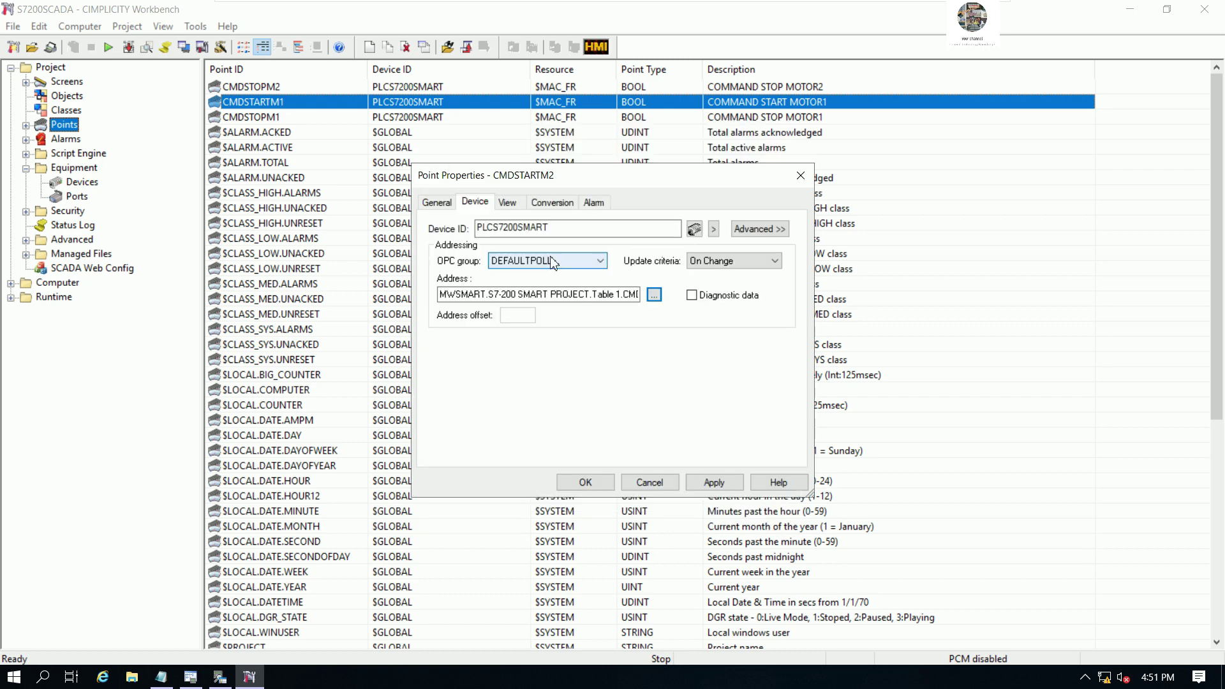
# Step: Change the CMDSTARTM2 point's description to COMMAND START MOTOR2 and save the point
pyautogui.click(437, 202)
pyautogui.click(620, 235)
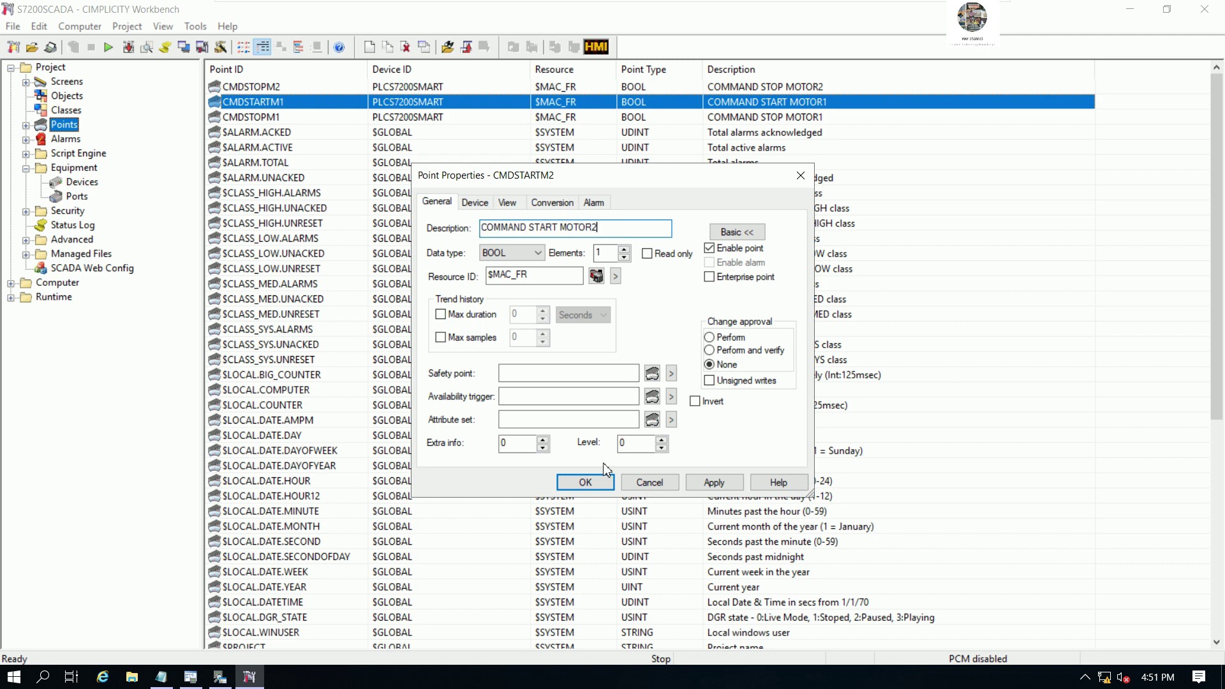
pyautogui.click(597, 483)
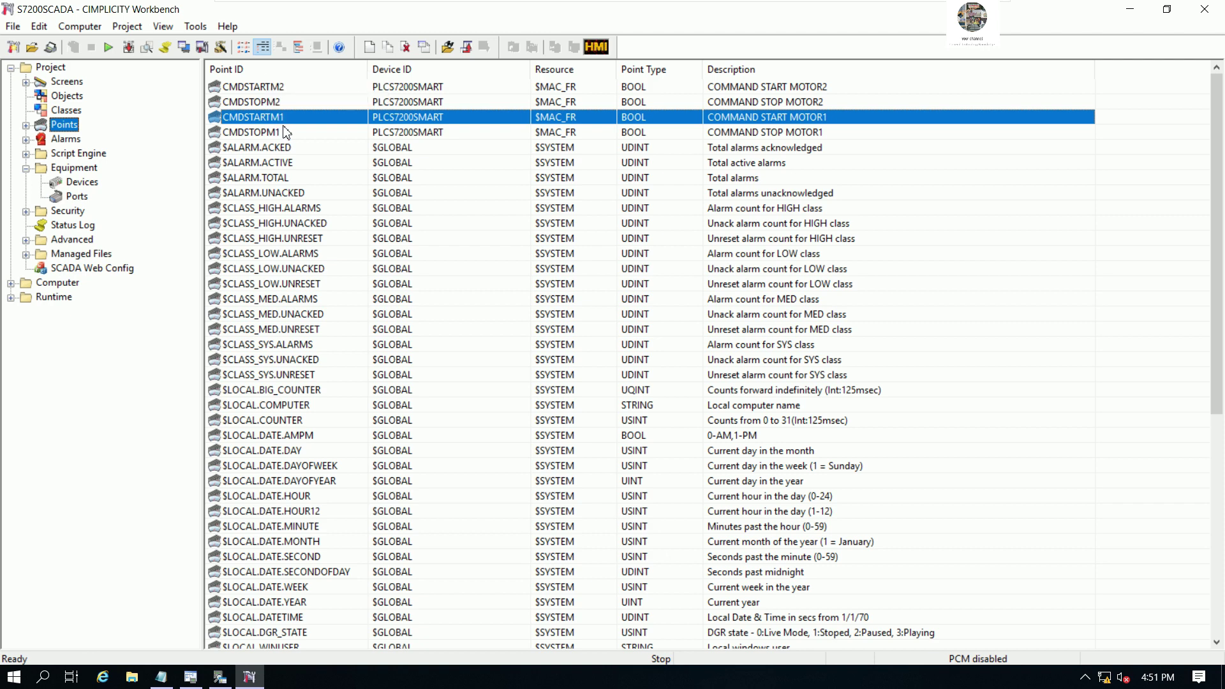
# Step: Duplicate the point CMDSTOPM2 as CMDSTOPM3 on device PLCS7200SMART
pyautogui.click(273, 102)
pyautogui.rightClick(273, 102)
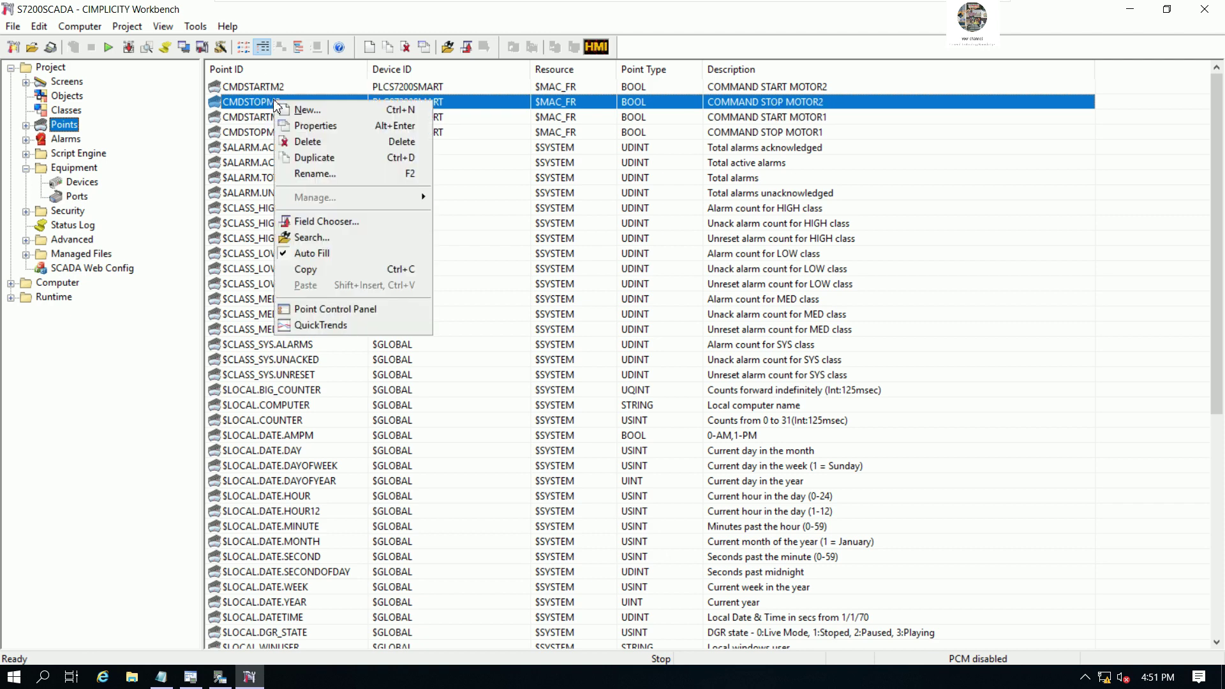
pyautogui.click(314, 157)
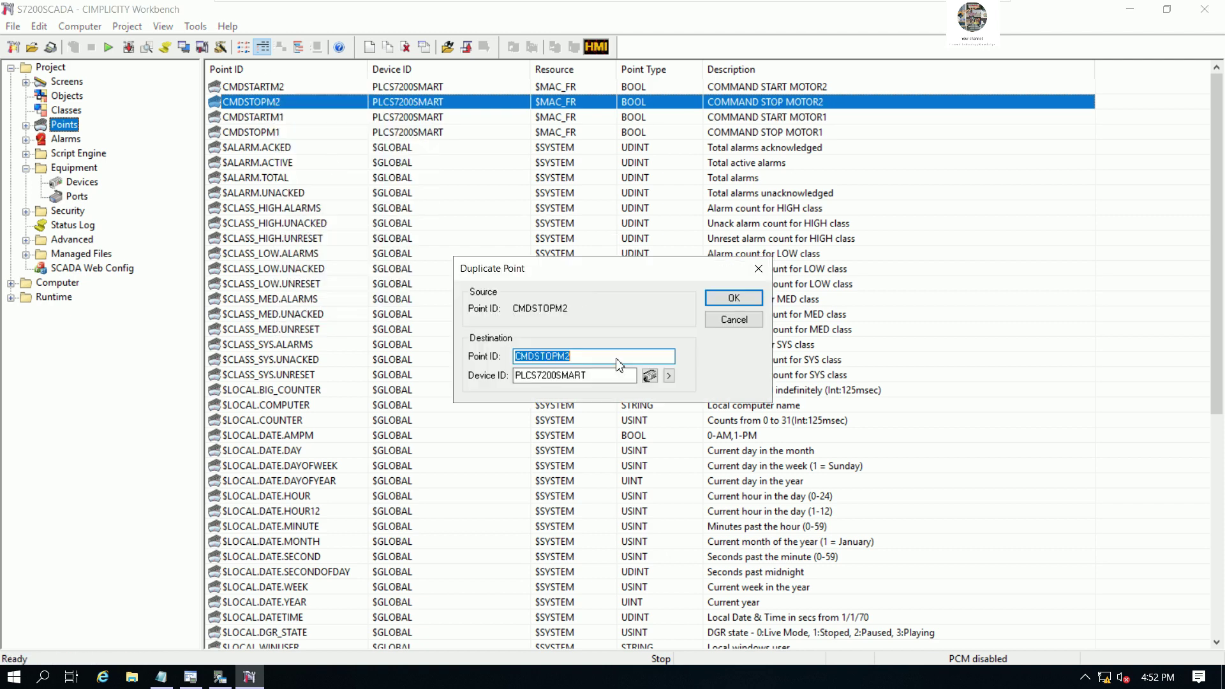
pyautogui.click(604, 357)
pyautogui.write('3')
pyautogui.press('Return')
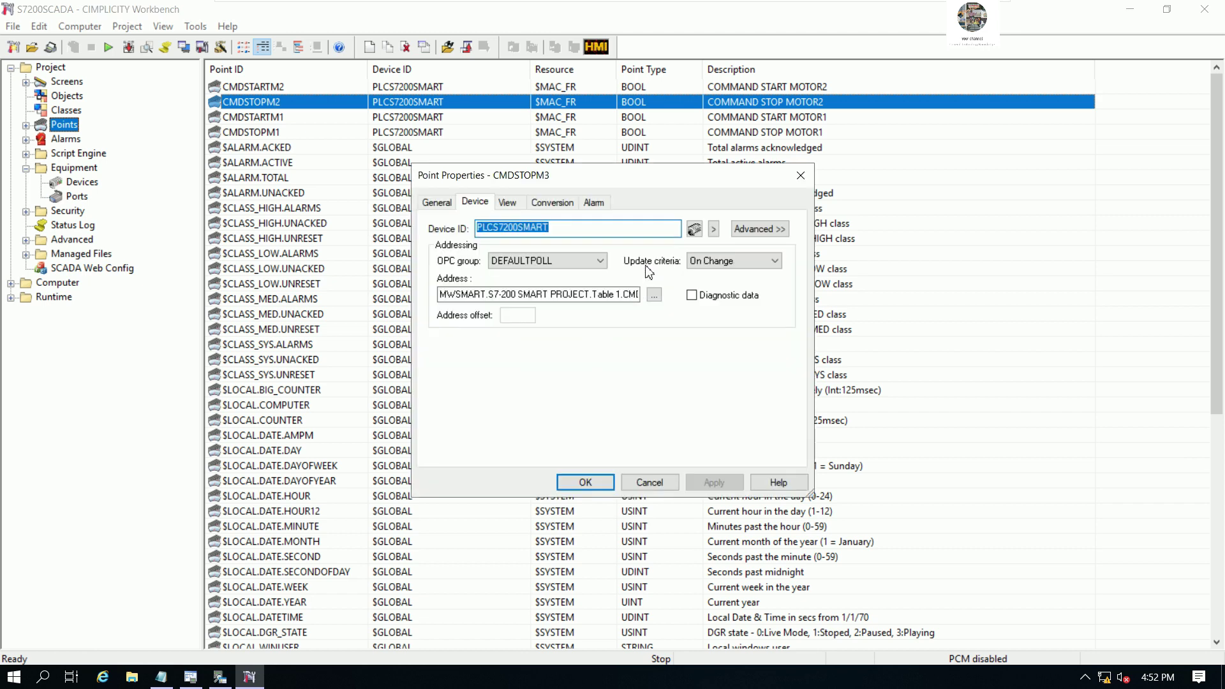
# Step: Clear the OPC address copied into the duplicated point CMDSTOPM3
pyautogui.click(631, 296)
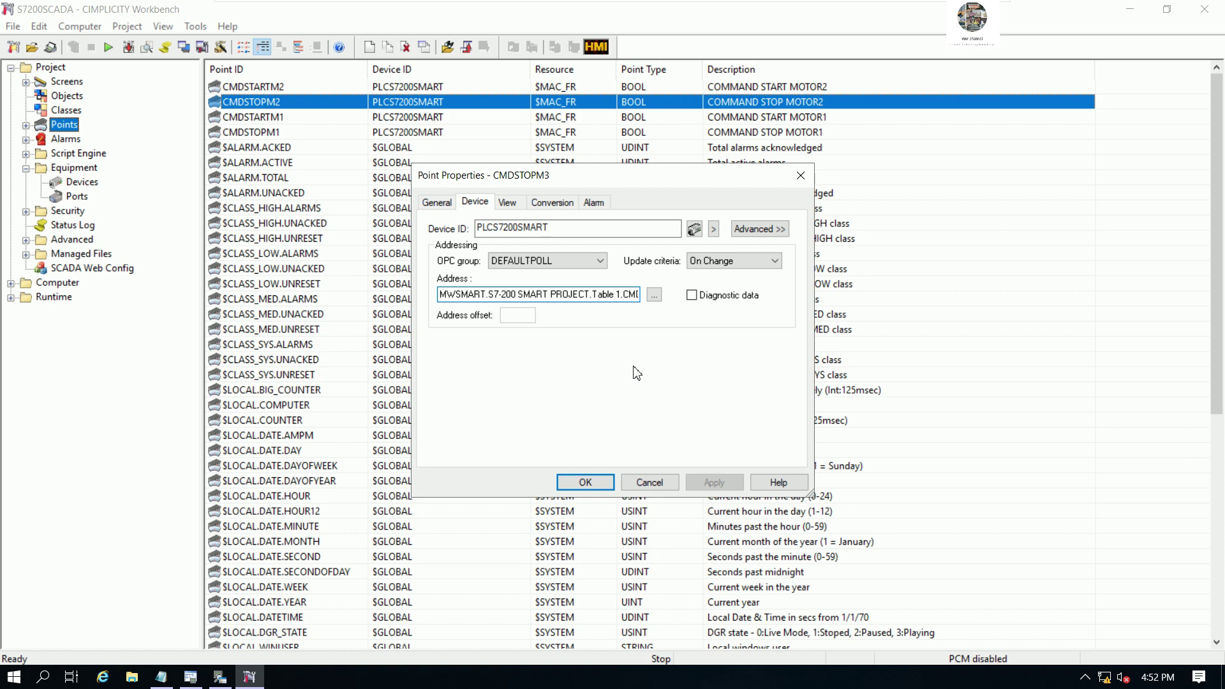
pyautogui.press('End')
pyautogui.press('BackSpace')
pyautogui.press('BackSpace')
pyautogui.press('BackSpace')
pyautogui.press('BackSpace')
pyautogui.press('BackSpace')
pyautogui.press('BackSpace')
pyautogui.press('BackSpace')
pyautogui.press('BackSpace')
pyautogui.press('BackSpace')
pyautogui.press('BackSpace')
pyautogui.press('BackSpace')
pyautogui.press('BackSpace')
pyautogui.press('BackSpace')
pyautogui.press('BackSpace')
pyautogui.press('BackSpace')
pyautogui.press('BackSpace')
pyautogui.press('BackSpace')
pyautogui.press('BackSpace')
pyautogui.press('BackSpace')
pyautogui.press('BackSpace')
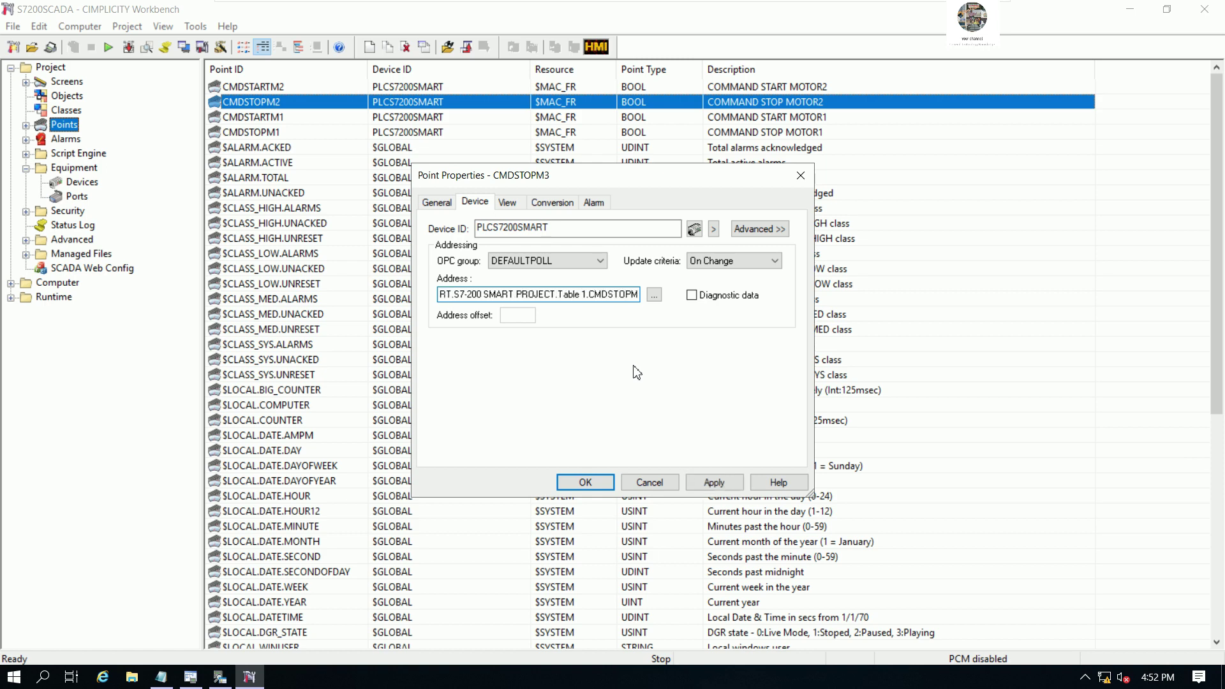
pyautogui.press('BackSpace')
pyautogui.press('BackSpace')
pyautogui.press('BackSpace')
pyautogui.press('BackSpace')
pyautogui.press('BackSpace')
pyautogui.press('BackSpace')
pyautogui.press('BackSpace')
pyautogui.press('BackSpace')
pyautogui.press('BackSpace')
pyautogui.press('BackSpace')
pyautogui.press('BackSpace')
pyautogui.press('BackSpace')
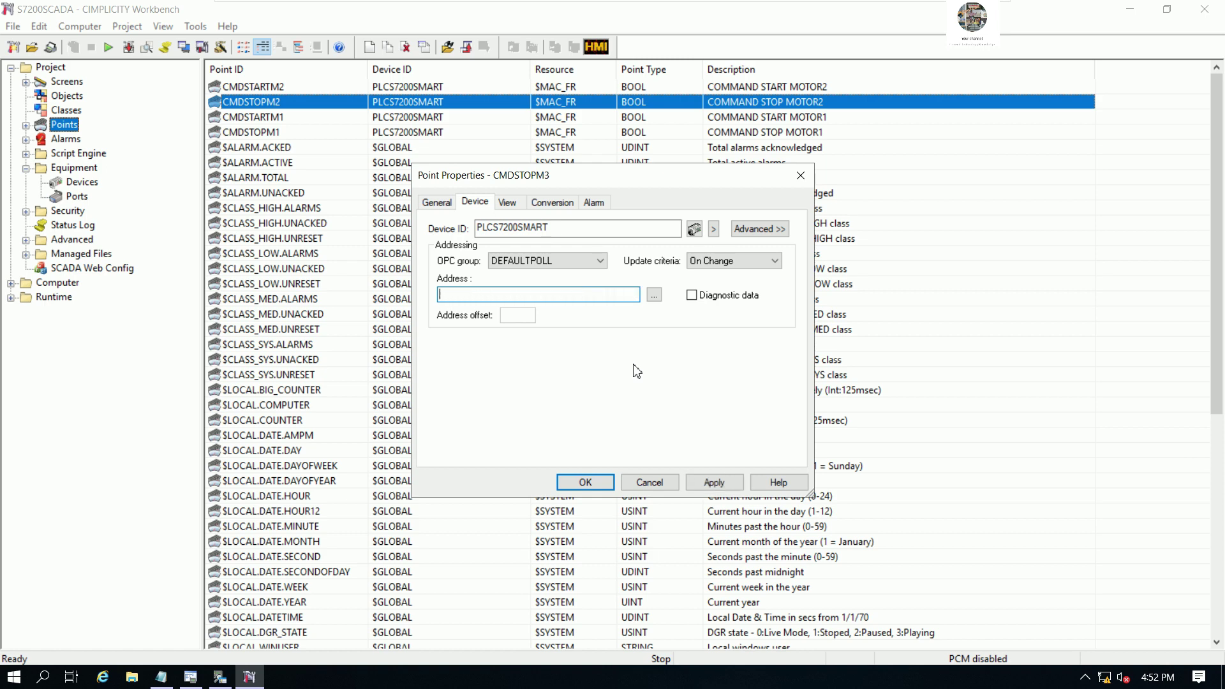
# Step: Set the CMDSTOPM3 point's address to the OPC item CMDSTOPM3 in Table 1 of the S7-200 SMART PROJECT
pyautogui.click(654, 294)
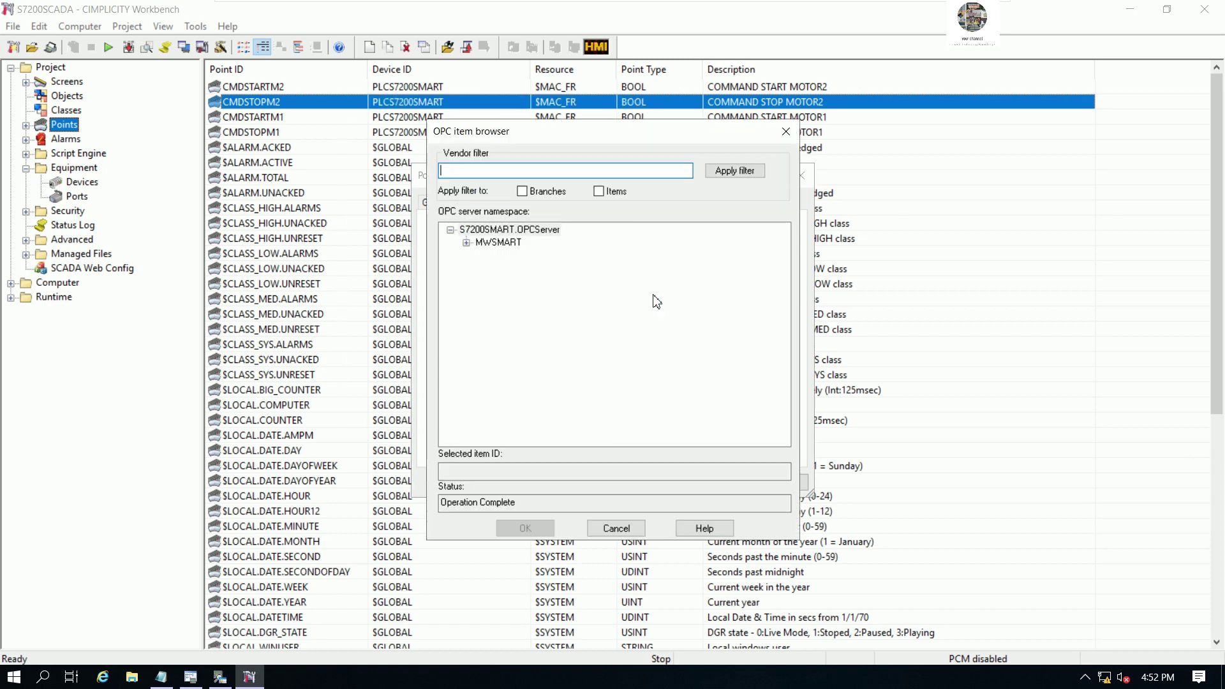
pyautogui.click(466, 242)
pyautogui.click(482, 255)
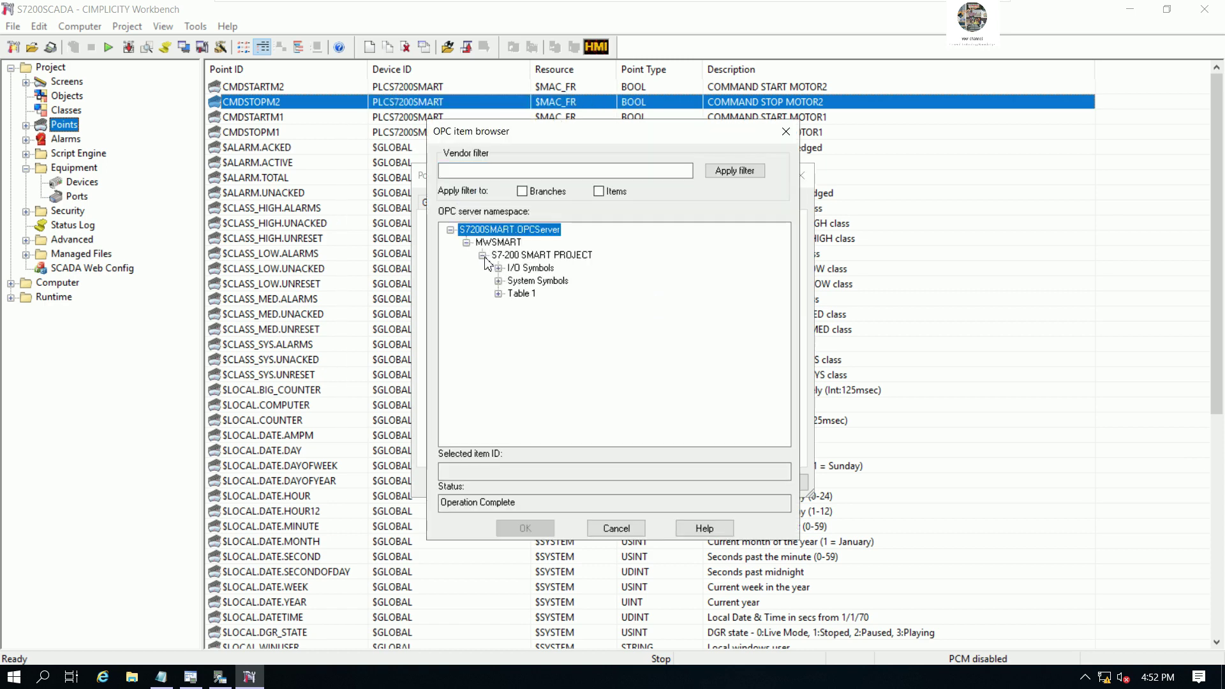
pyautogui.click(498, 293)
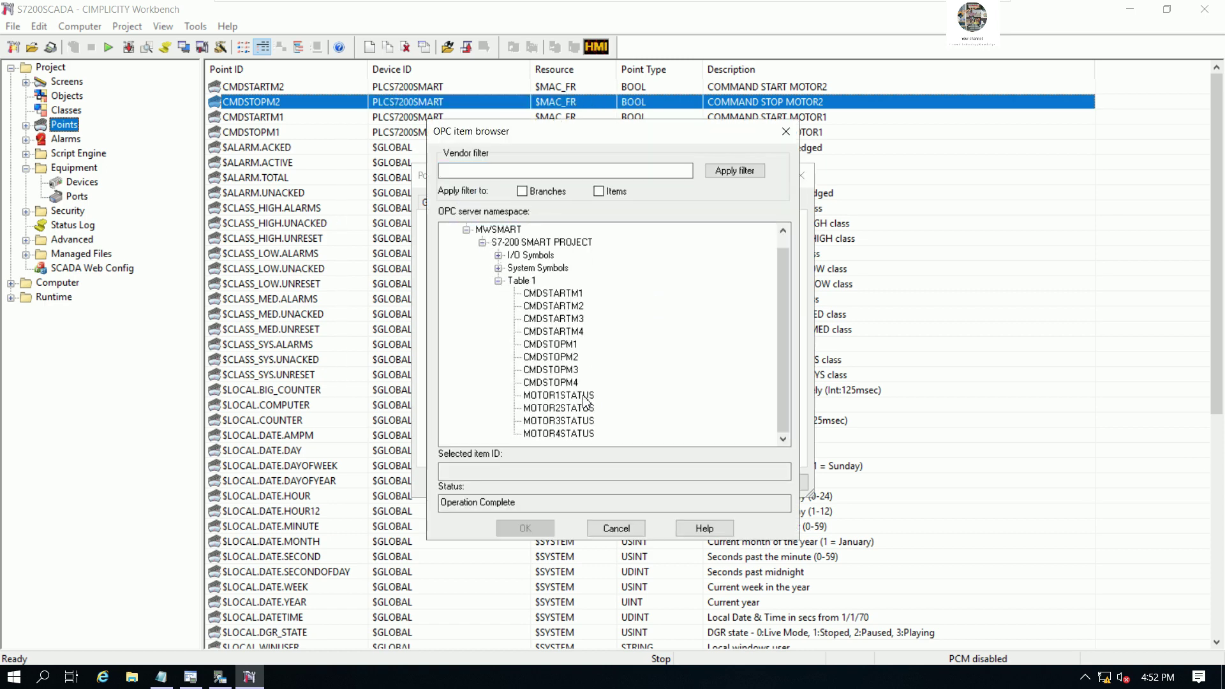
pyautogui.click(561, 370)
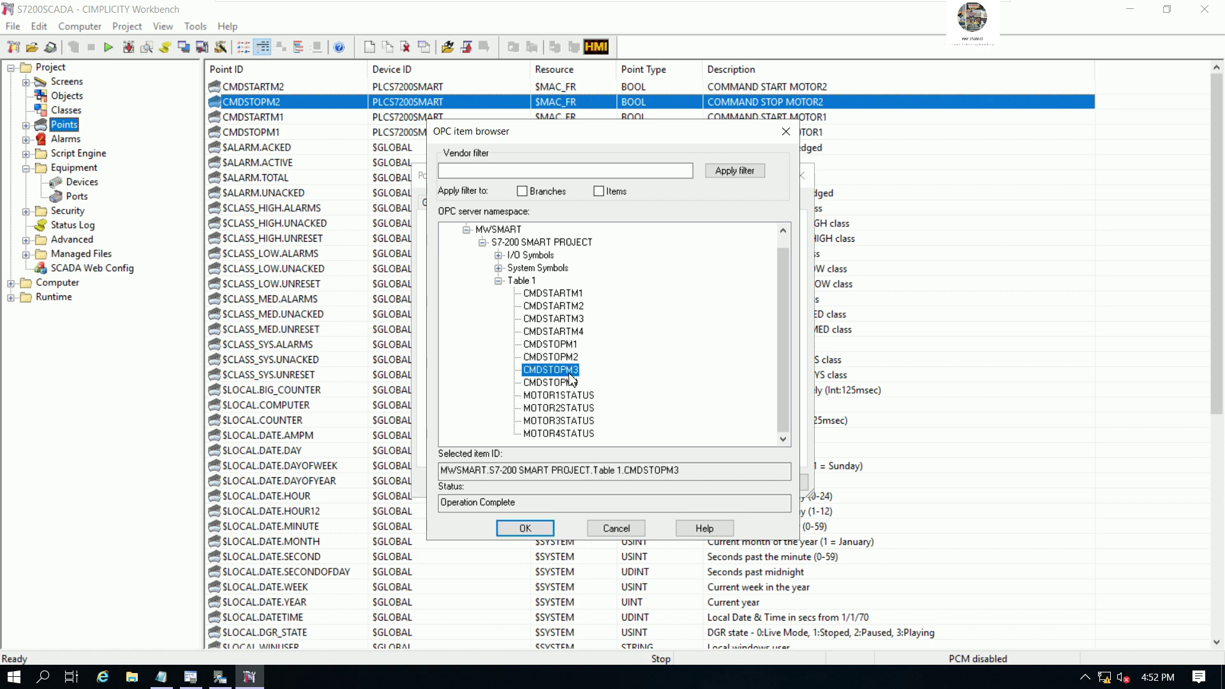
pyautogui.click(534, 531)
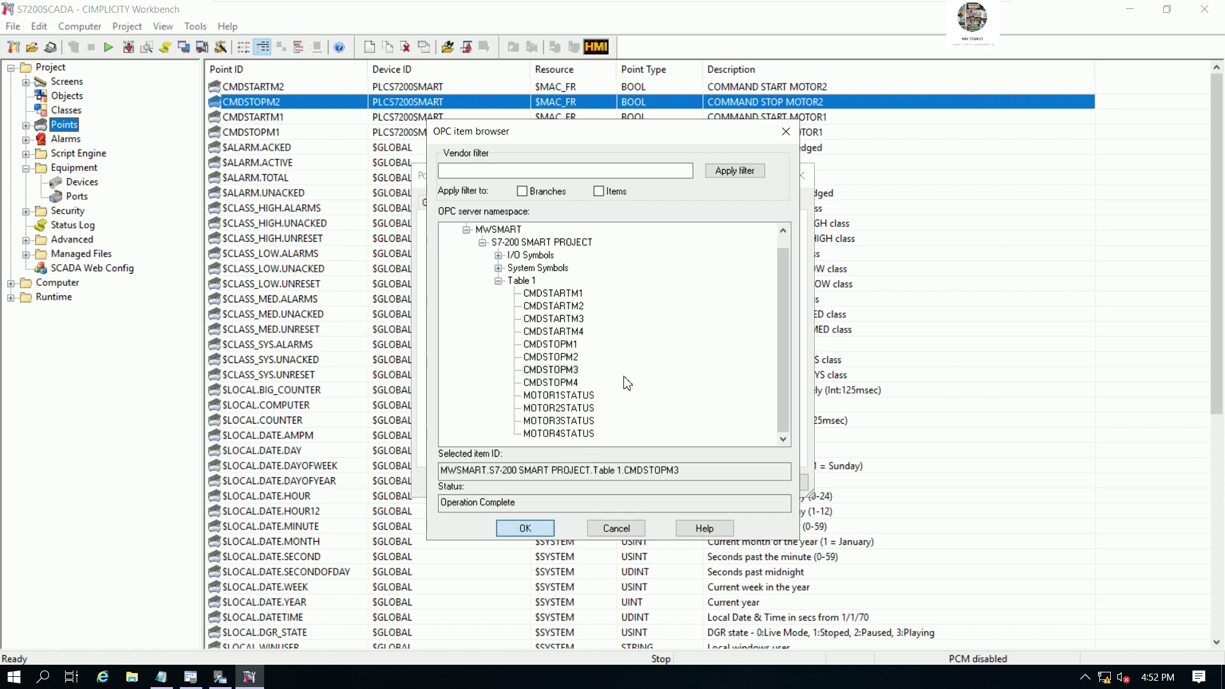
# Step: Change the CMDSTOPM3 point's description to COMMAND STOP MOTOR3 and save the point
pyautogui.click(436, 203)
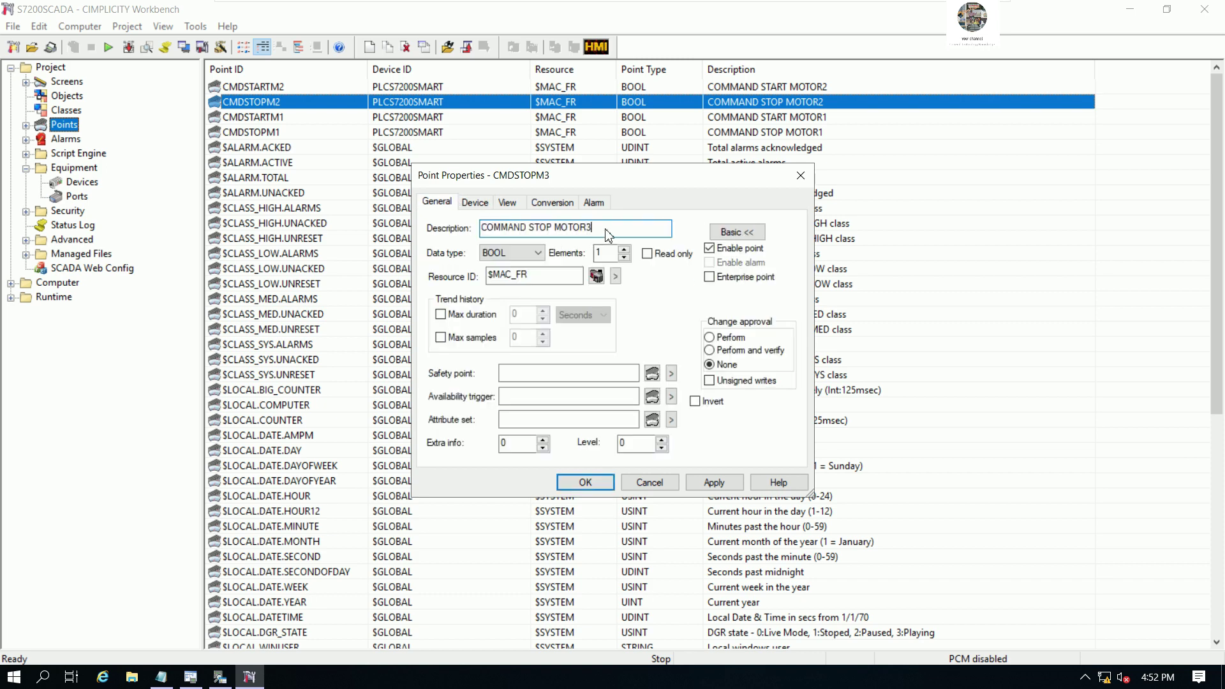
pyautogui.click(585, 482)
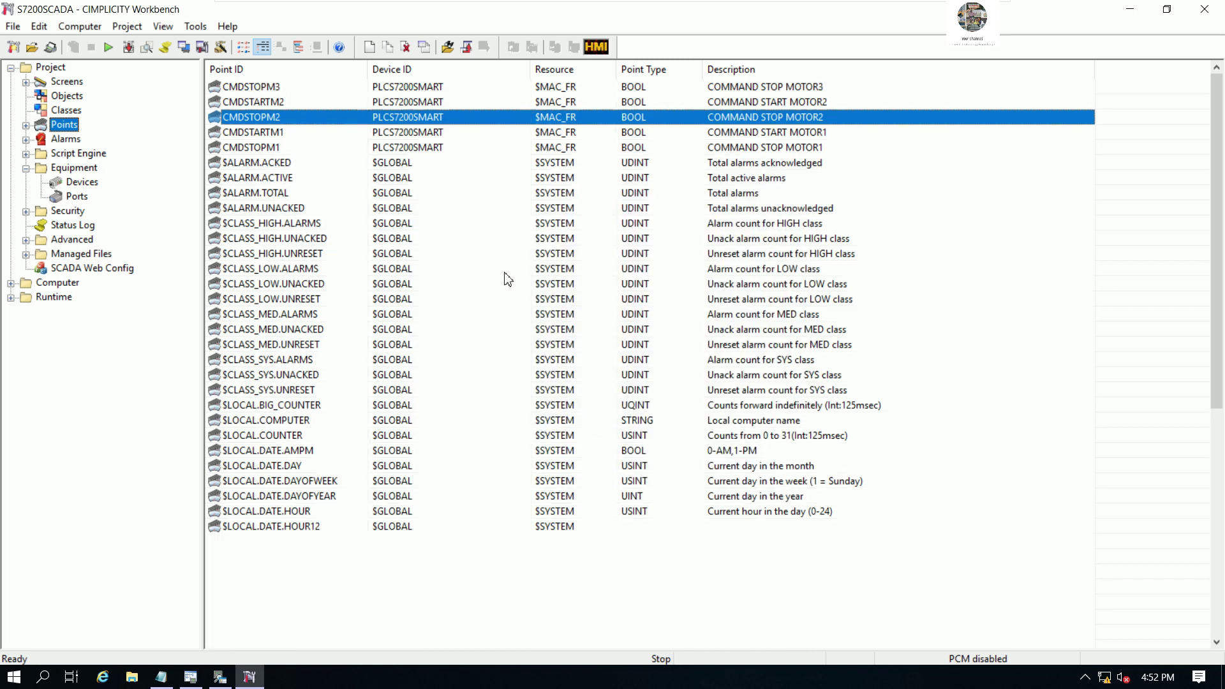
# Step: Duplicate the point CMDSTARTM2 as CMDSTARTM3 on device PLCS7200SMART
pyautogui.click(274, 90)
pyautogui.click(275, 102)
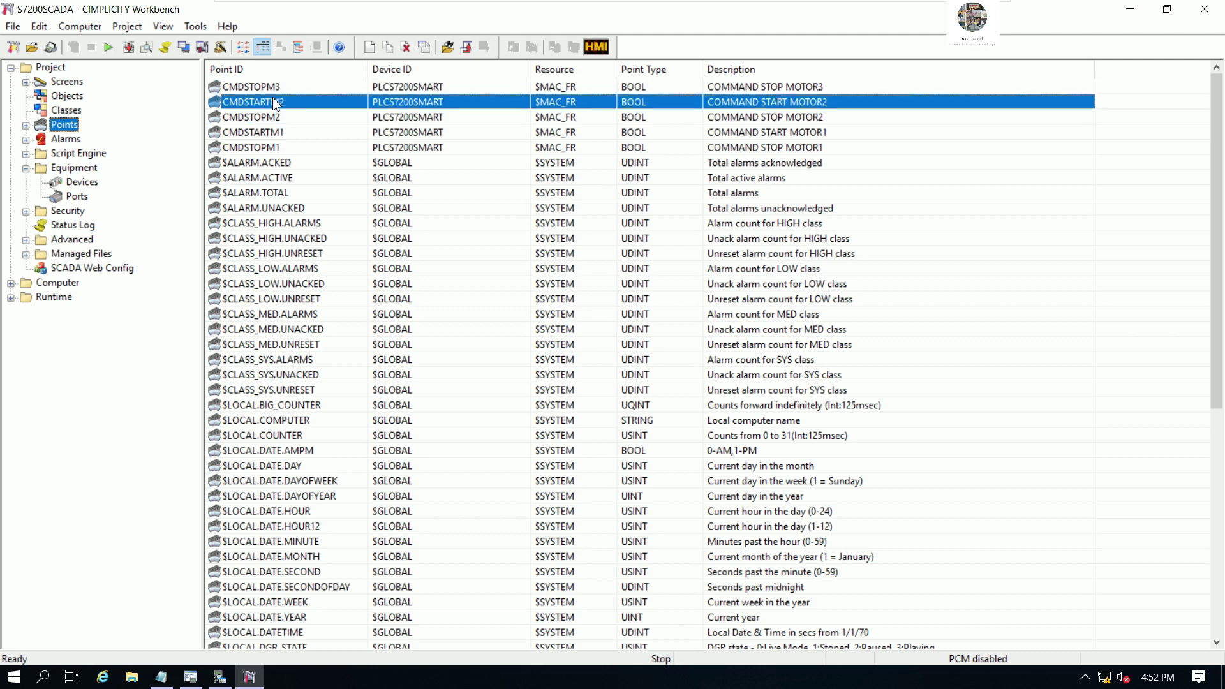
pyautogui.rightClick(275, 102)
pyautogui.click(322, 157)
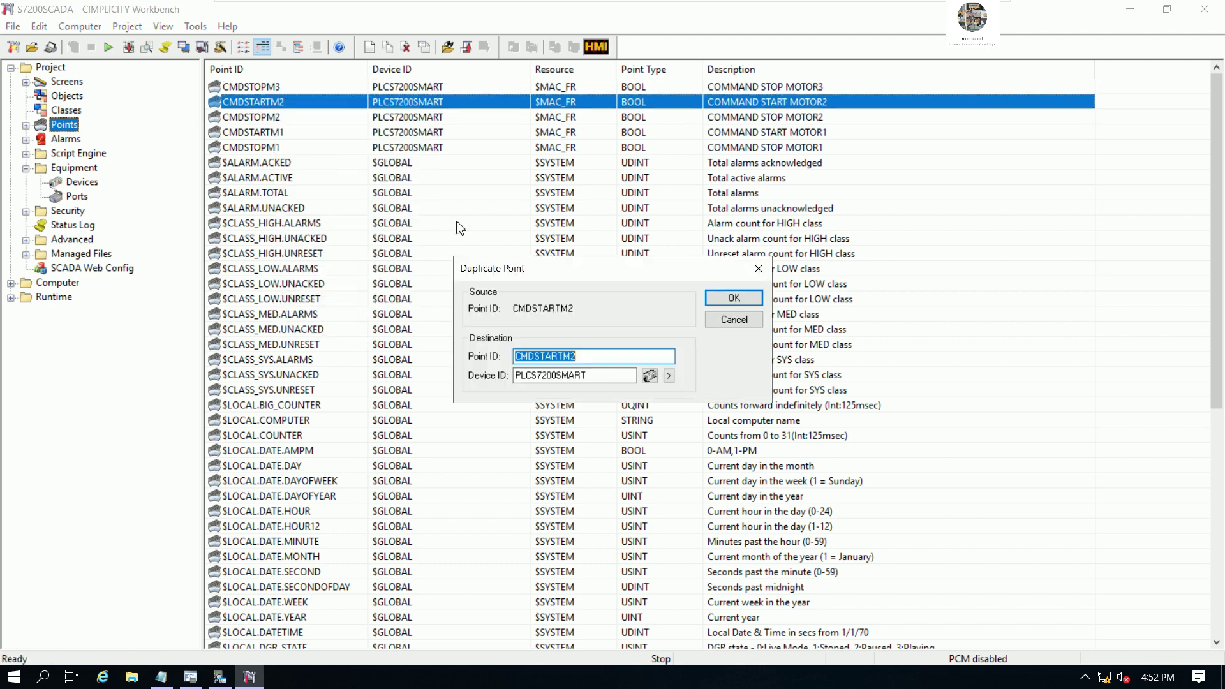
pyautogui.click(587, 359)
pyautogui.click(734, 298)
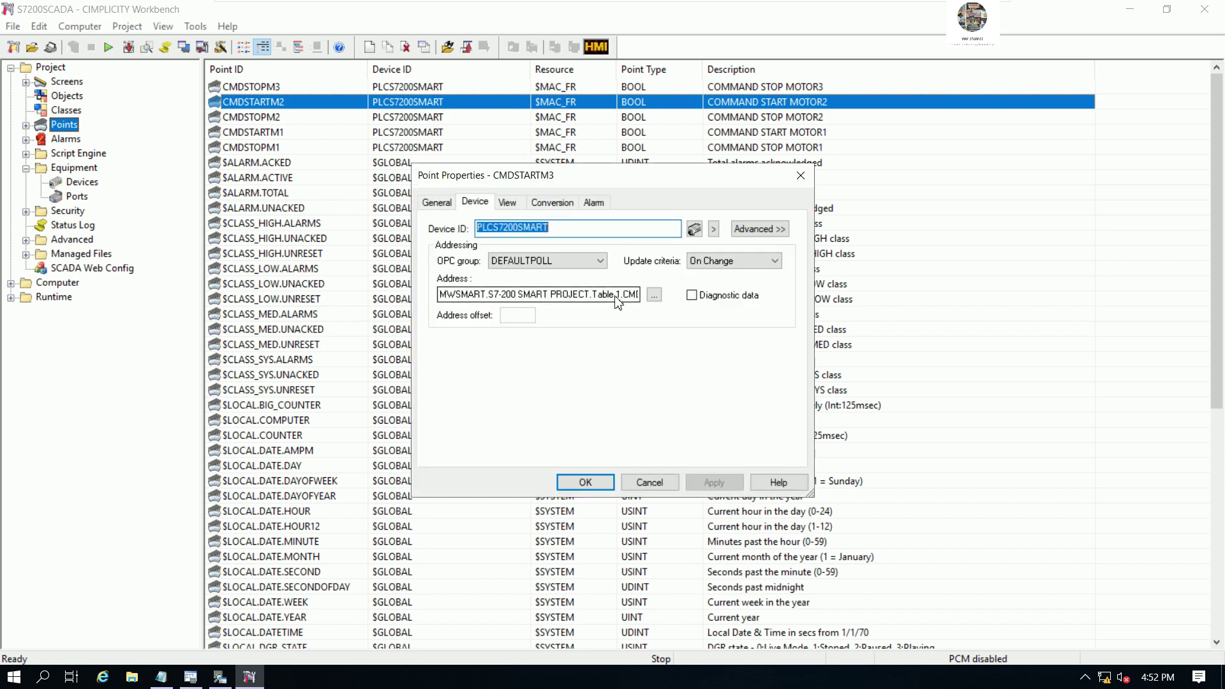
# Step: Replace the CMDSTARTM3 point's copied address with the OPC item CMDSTARTM3 in Table 1 of the S7-200 SMART PROJECT
pyautogui.click(616, 296)
pyautogui.hotkey('ctrl', 'a')
pyautogui.press('BackSpace')
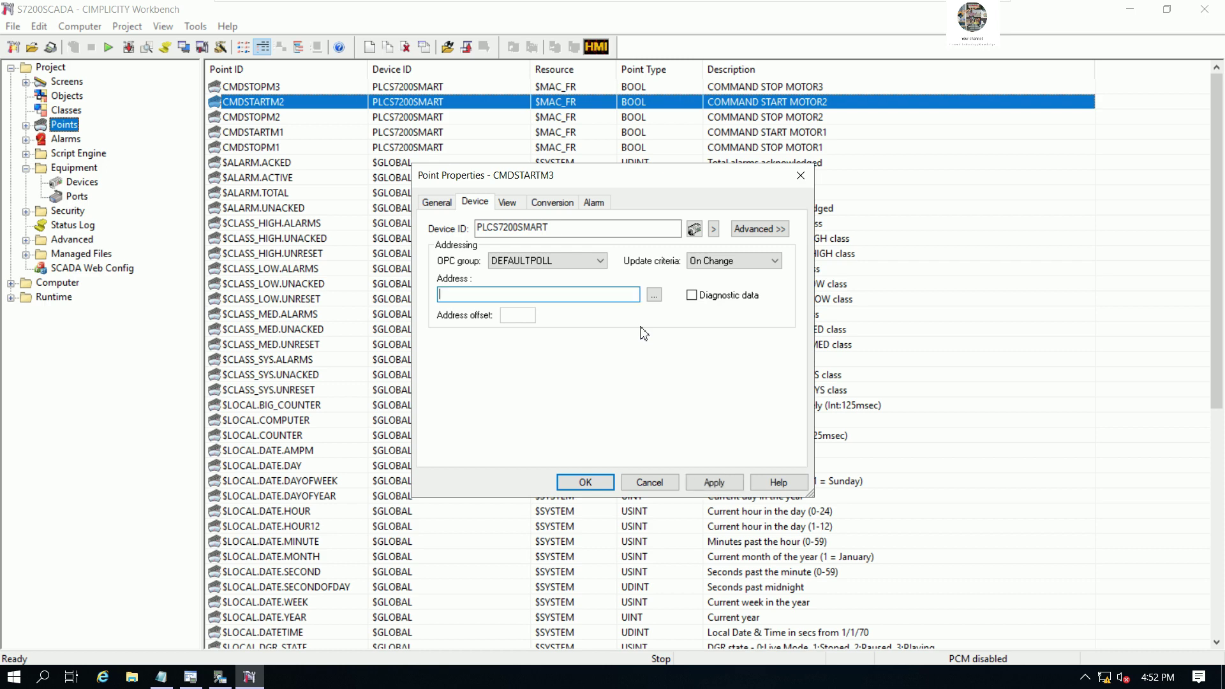
pyautogui.click(654, 295)
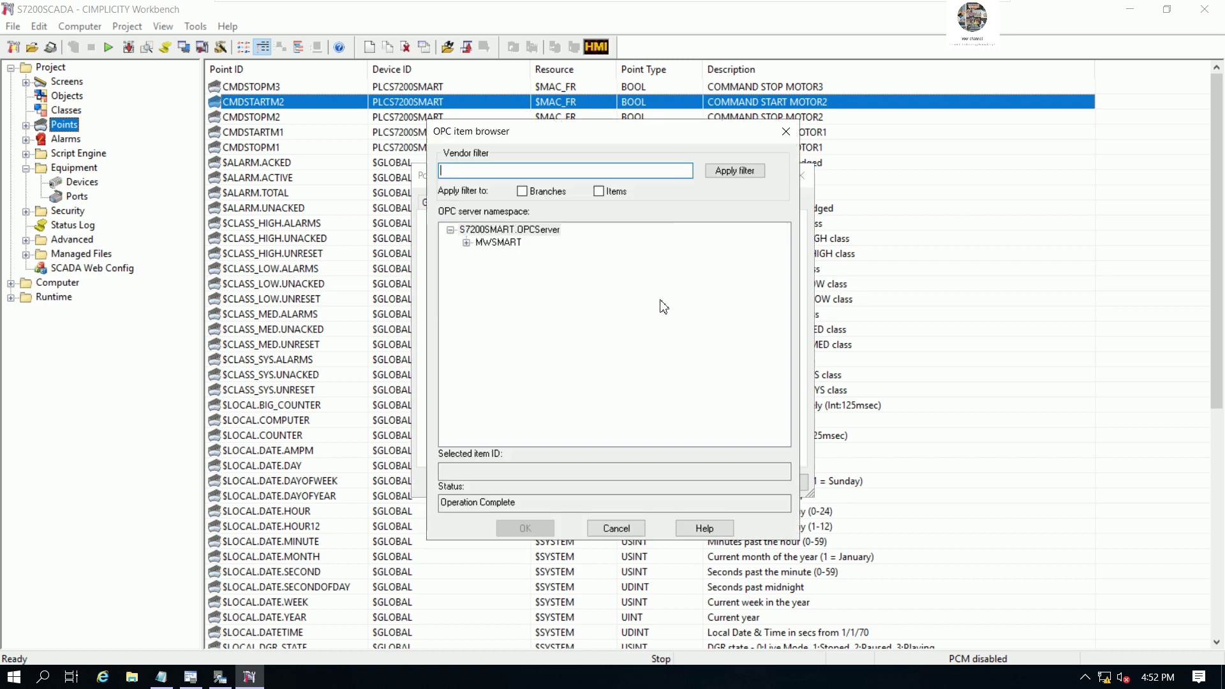
pyautogui.click(466, 243)
pyautogui.click(482, 255)
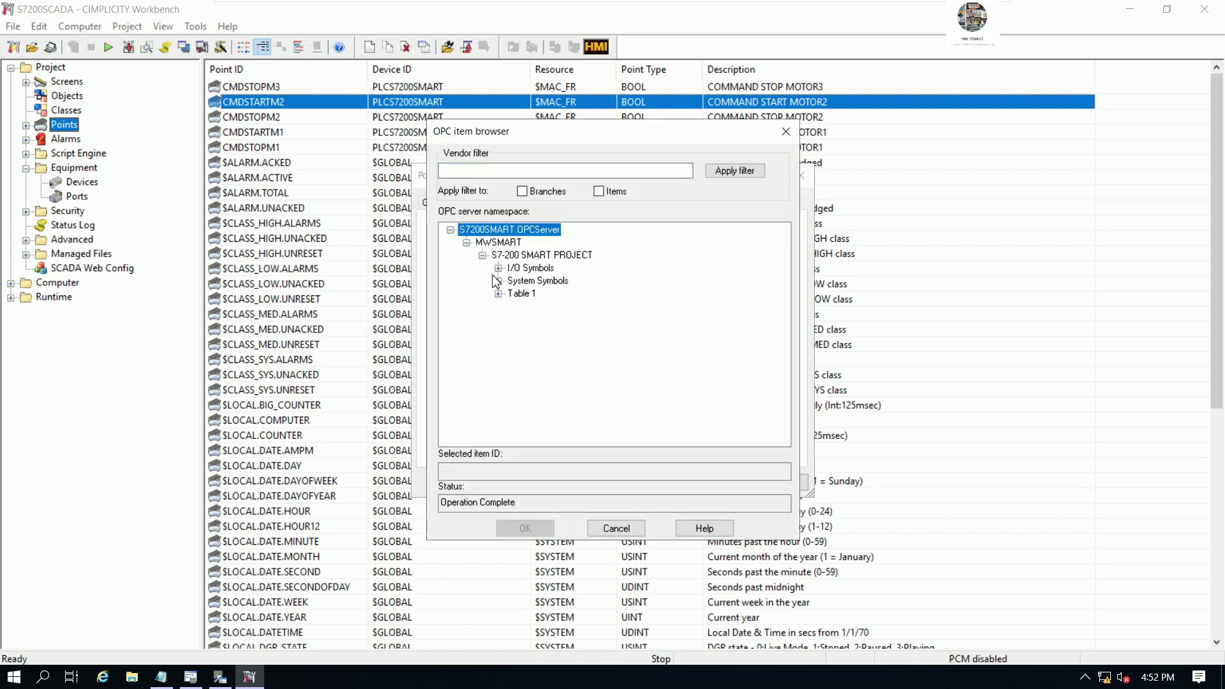
pyautogui.click(498, 293)
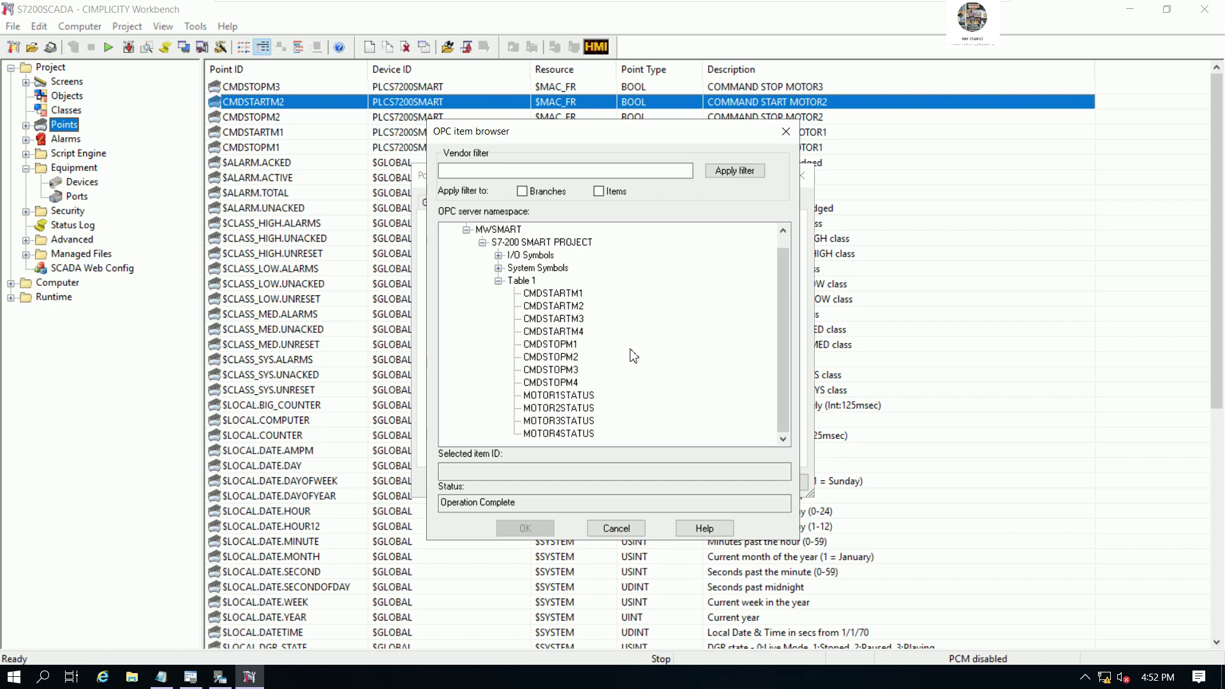
pyautogui.click(555, 319)
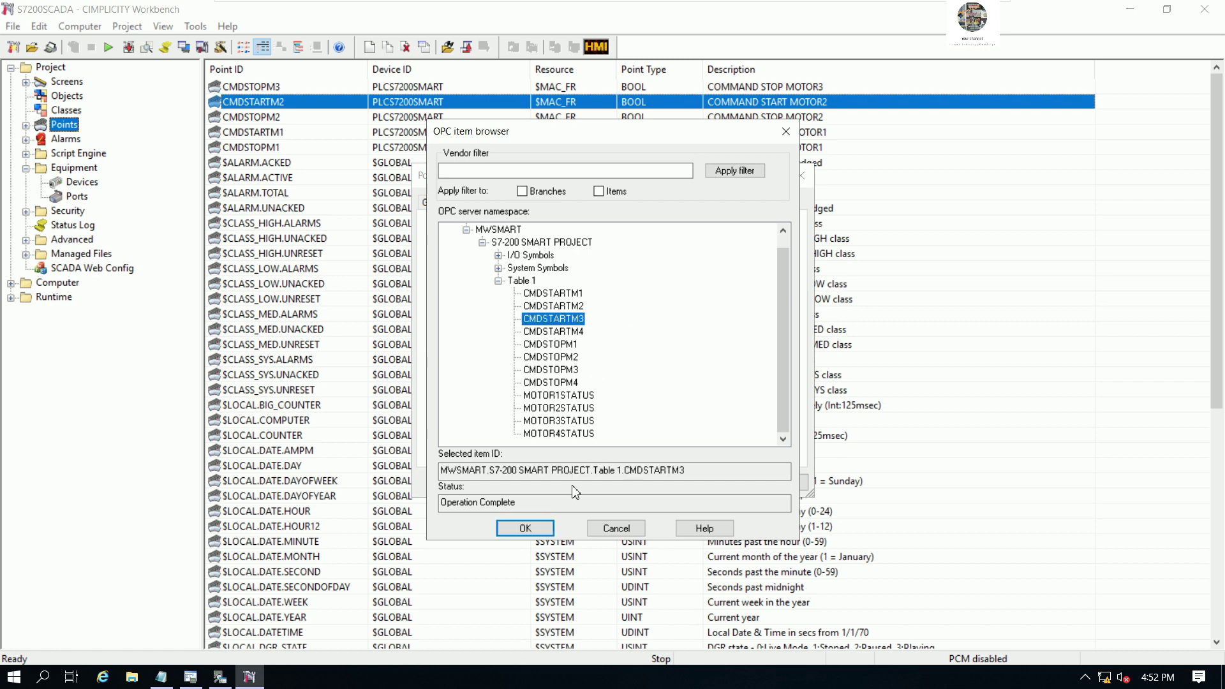
pyautogui.click(543, 529)
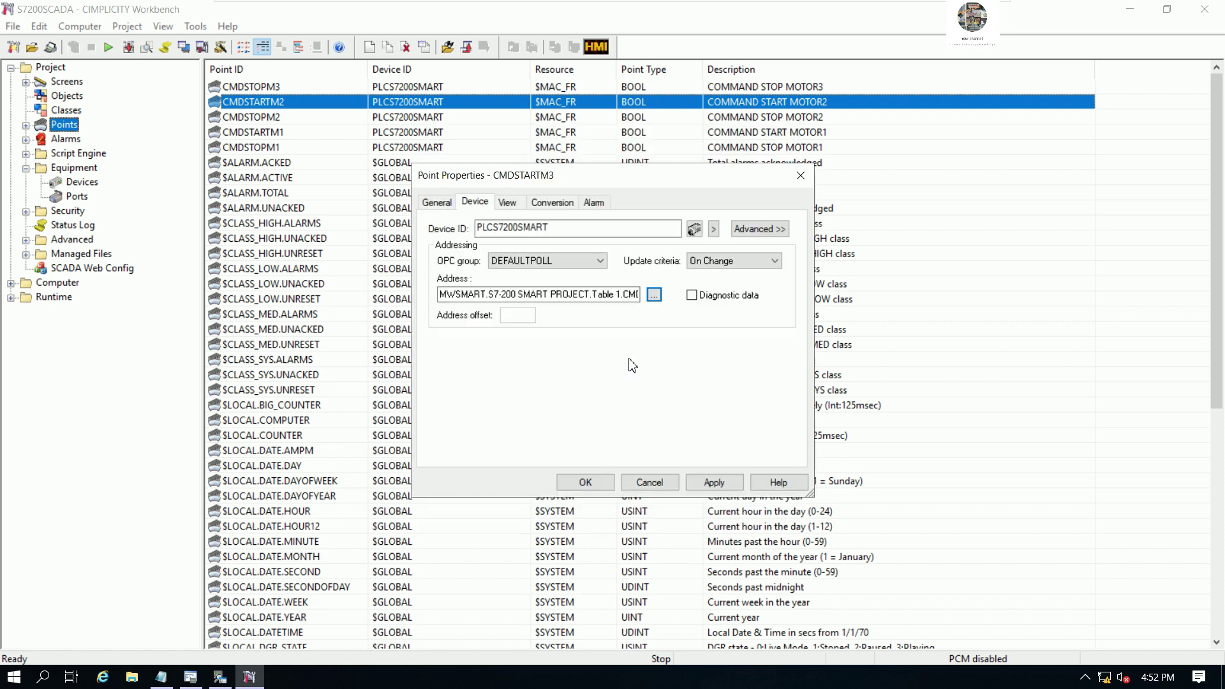
# Step: Change the CMDSTARTM3 point's description to COMMAND START MOTOR3 and save the point
pyautogui.click(438, 203)
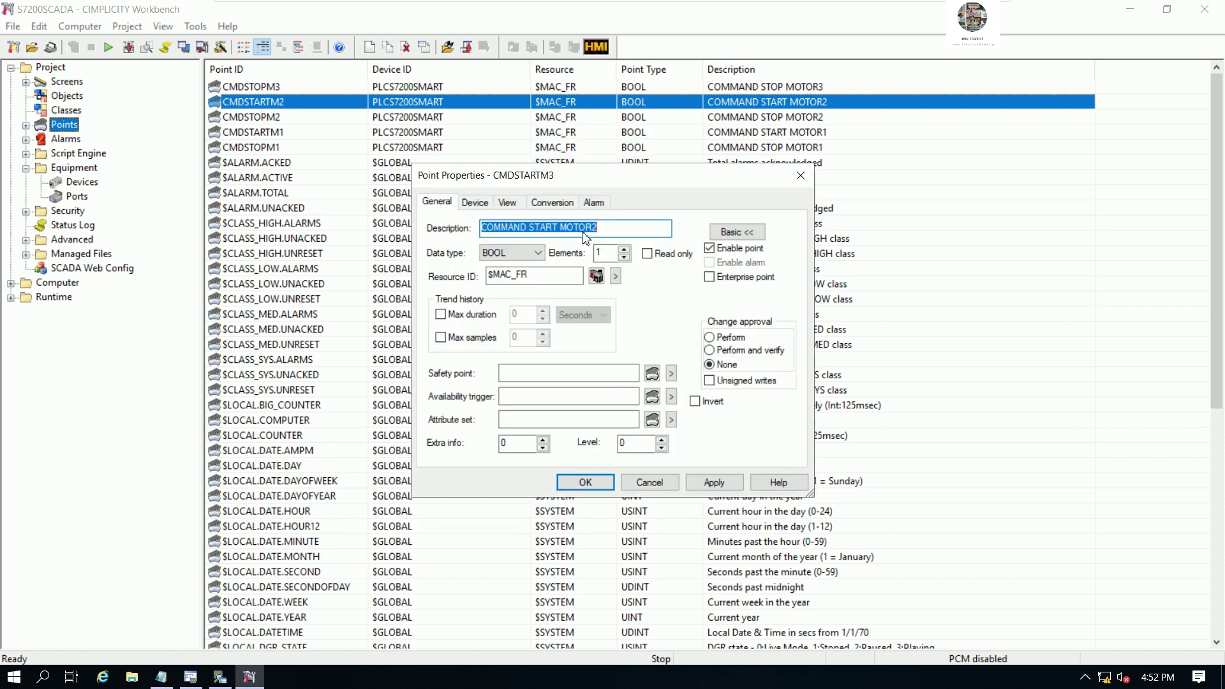
pyautogui.click(622, 235)
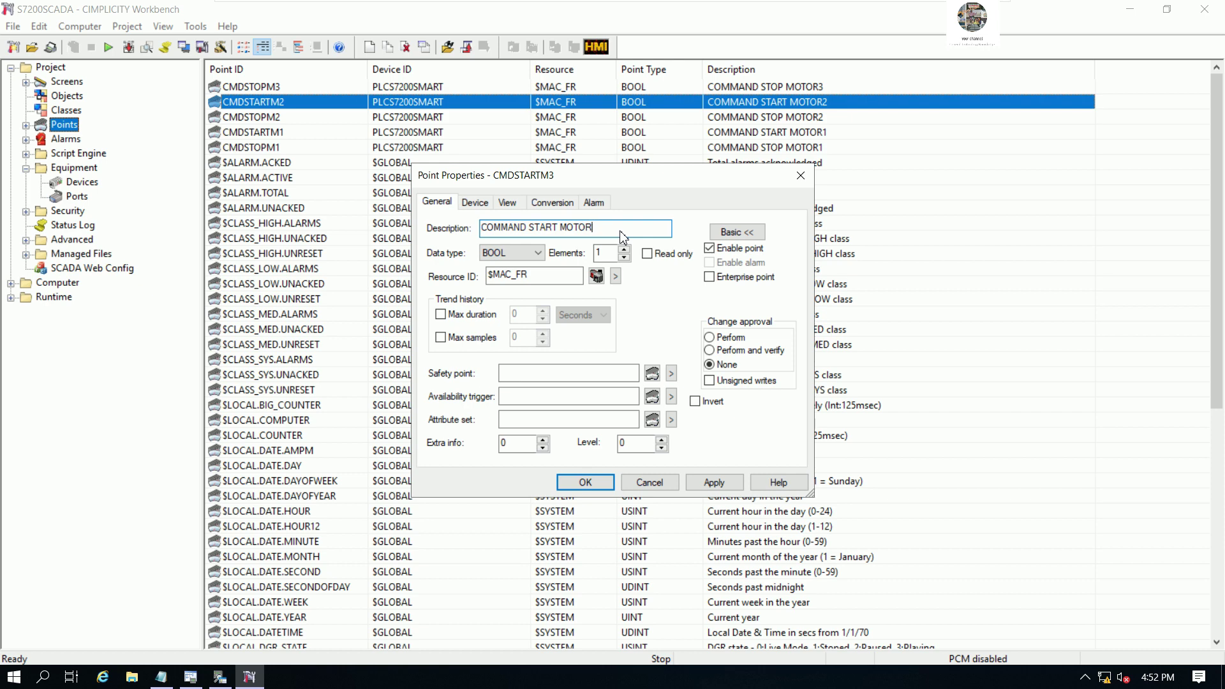
pyautogui.click(585, 481)
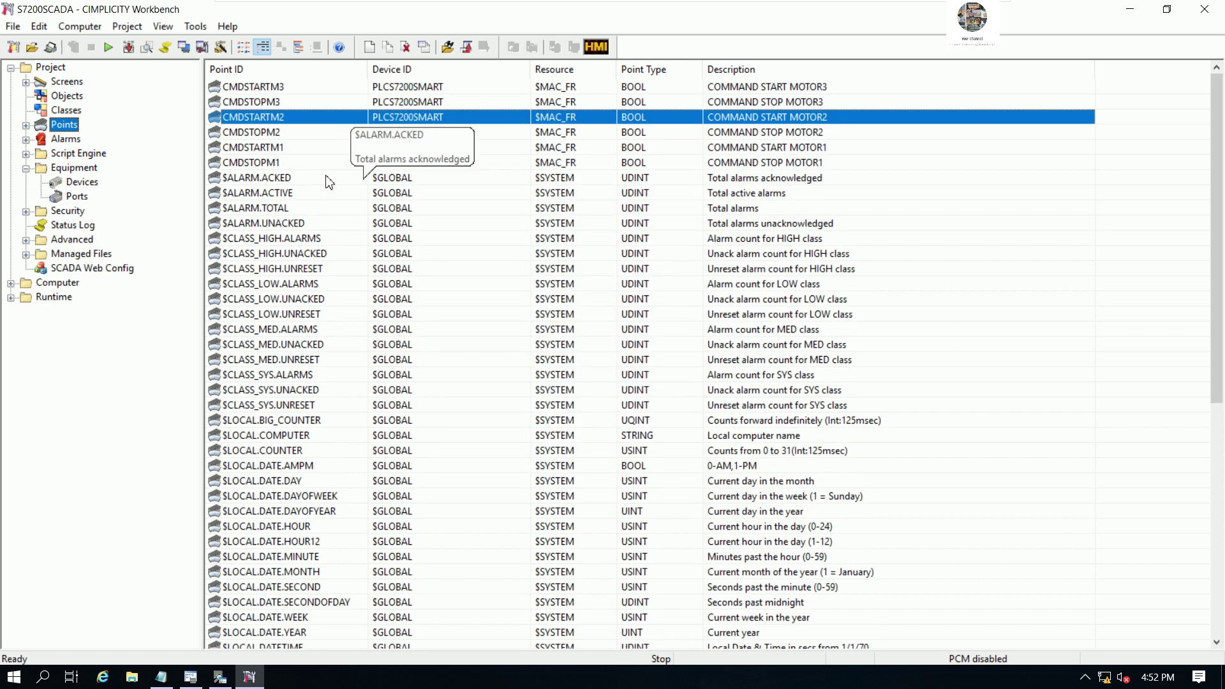
# Step: Duplicate the point CMDSTOPM3 as CMDSTOPM4 on device PLCS7200SMART
pyautogui.rightClick(276, 104)
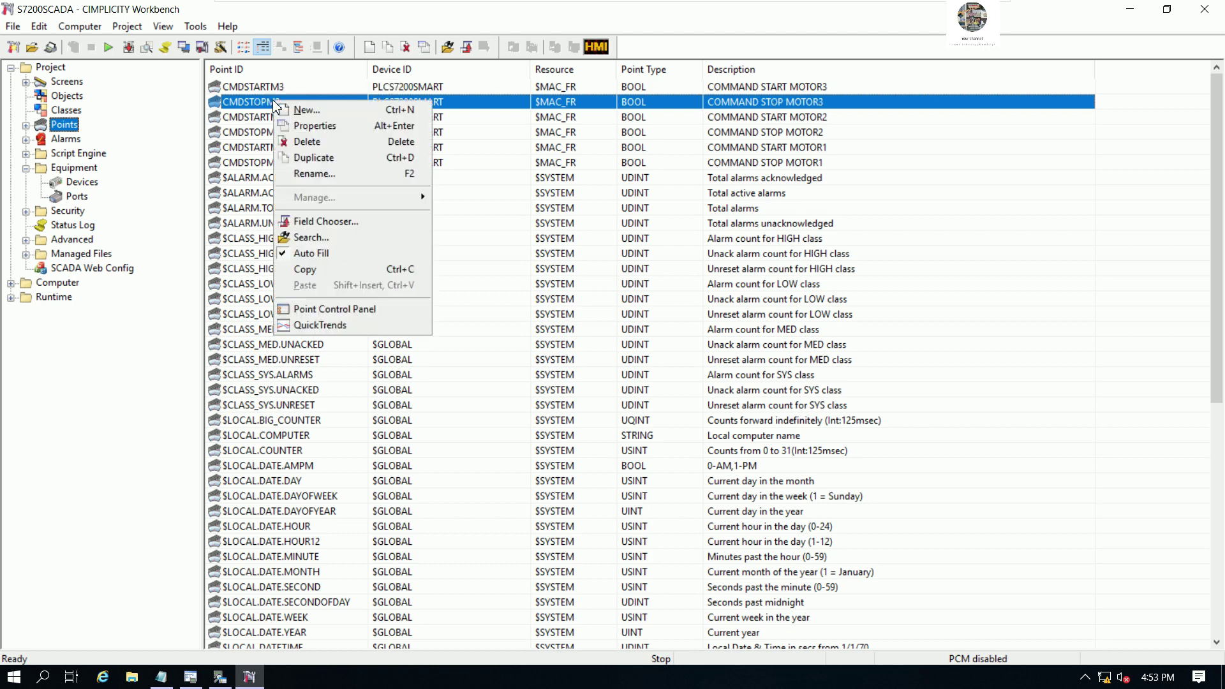
pyautogui.click(327, 158)
pyautogui.click(580, 358)
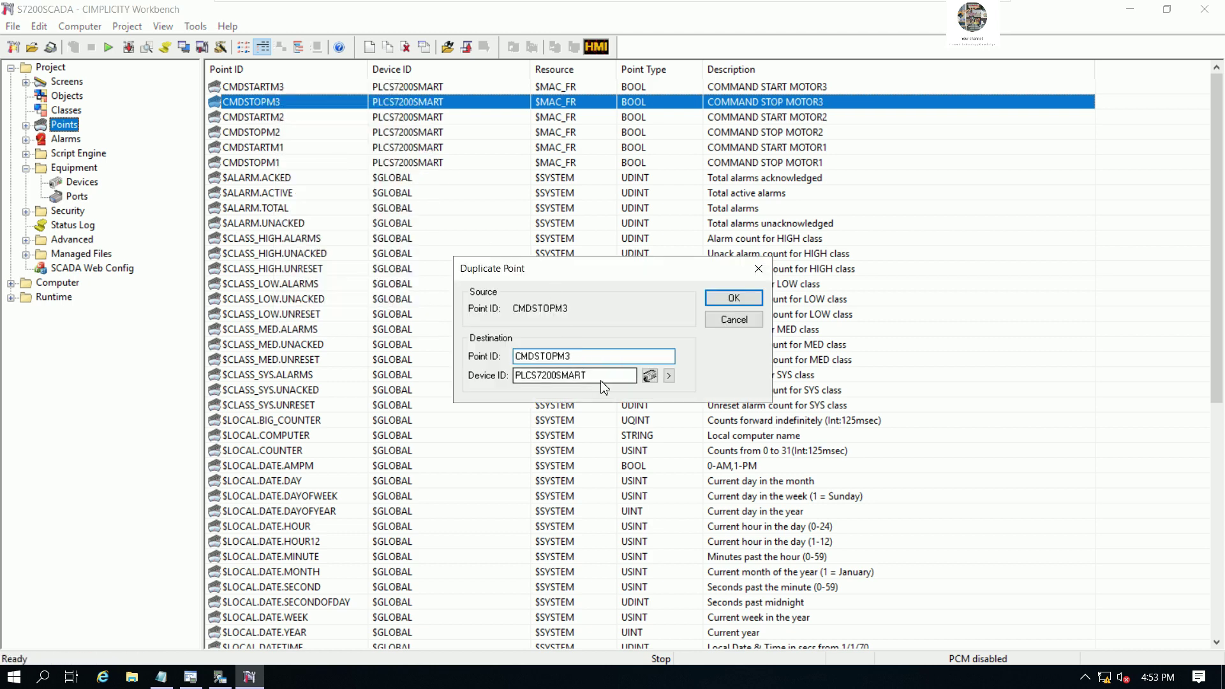
pyautogui.write('4')
pyautogui.click(721, 298)
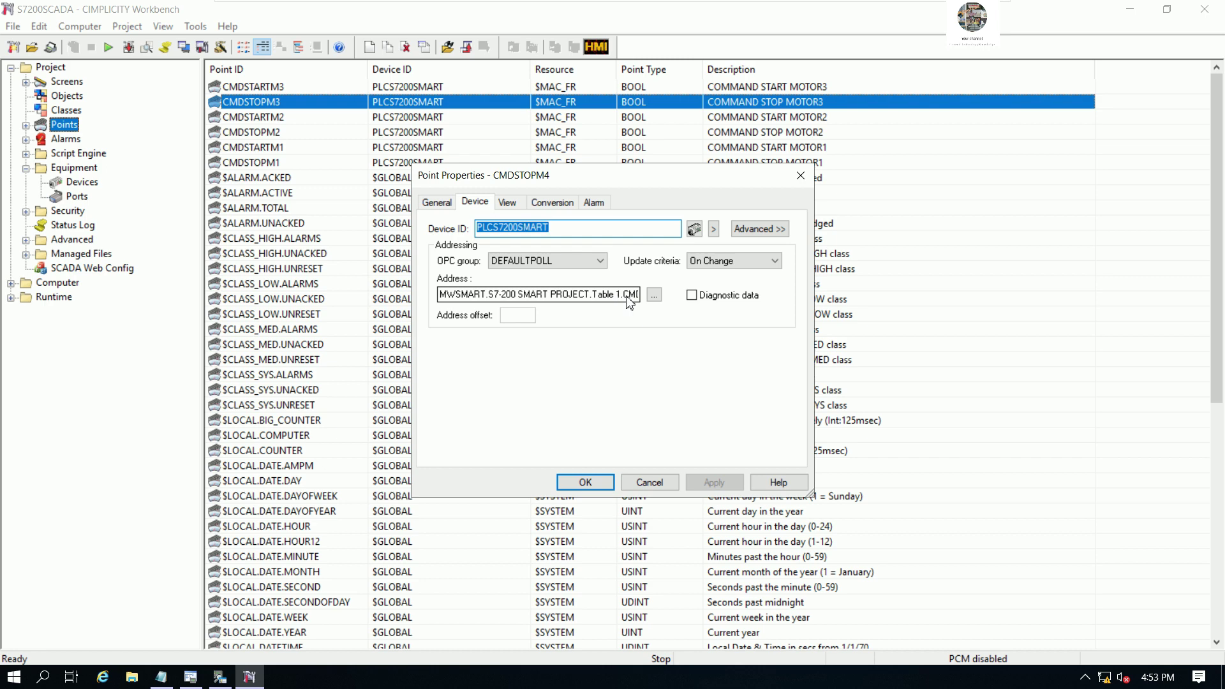
# Step: Replace the CMDSTOPM4 point's copied address with the OPC item CMDSTOPM4 in Table 1 of the S7-200 SMART PROJECT
pyautogui.click(627, 297)
pyautogui.hotkey('ctrl', 'a')
pyautogui.press('BackSpace')
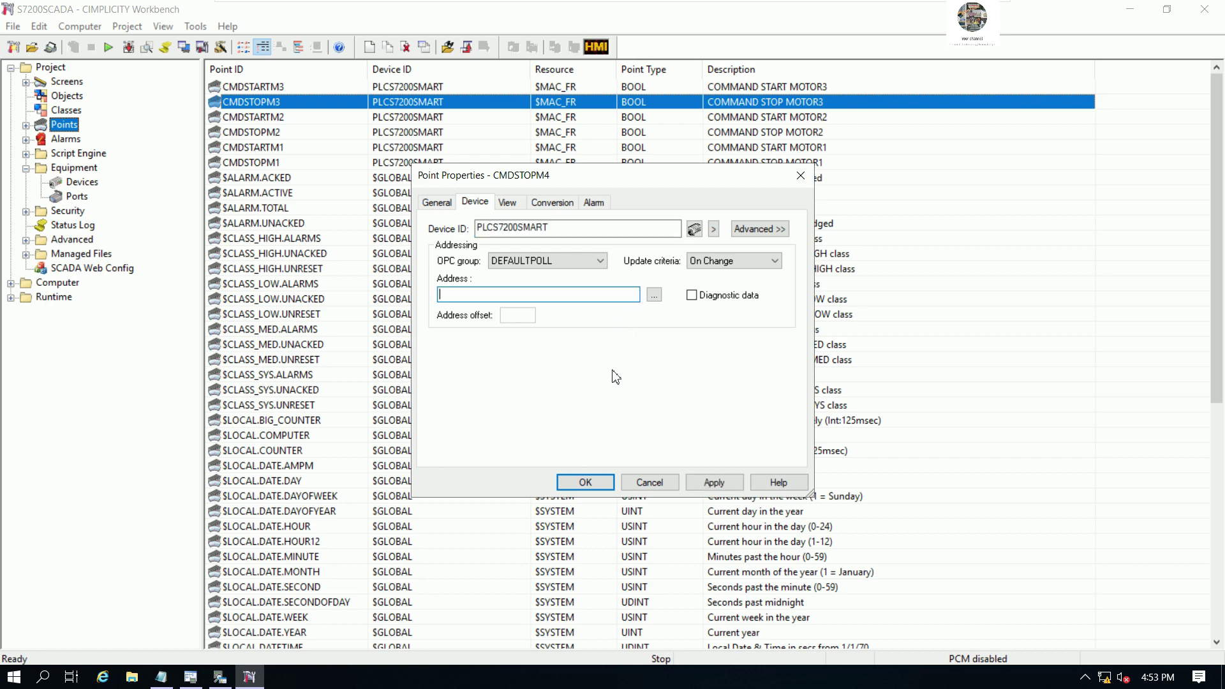
pyautogui.click(654, 294)
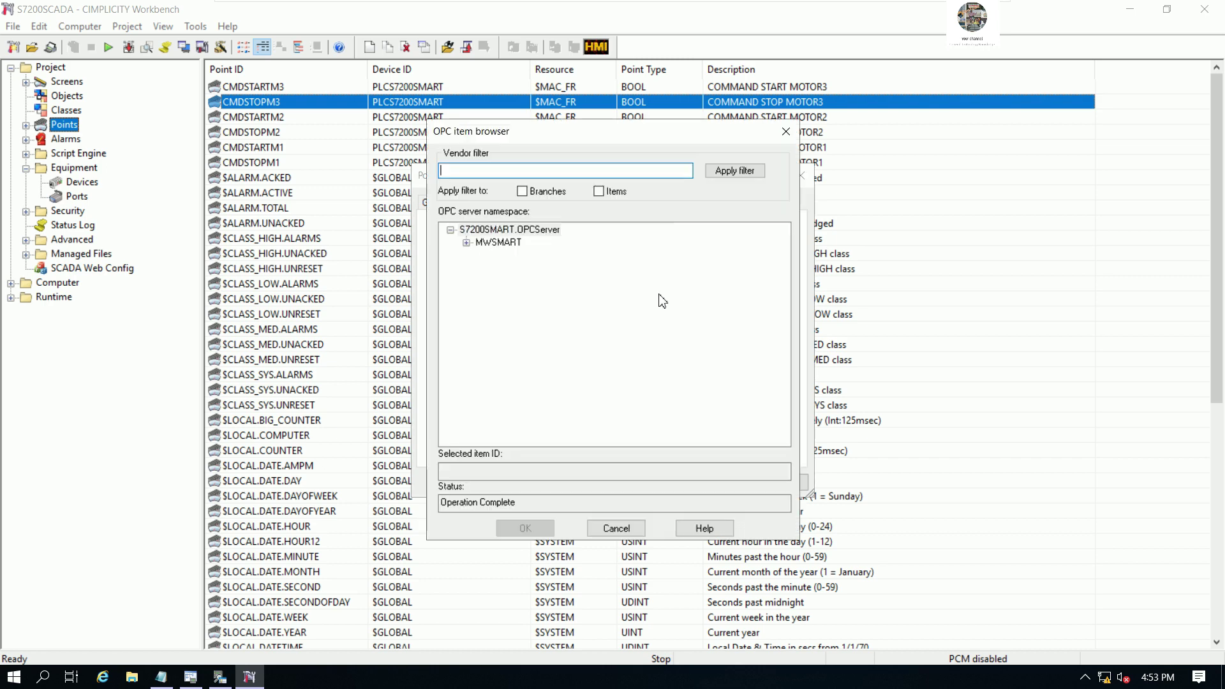
pyautogui.click(467, 242)
pyautogui.click(482, 256)
pyautogui.click(498, 293)
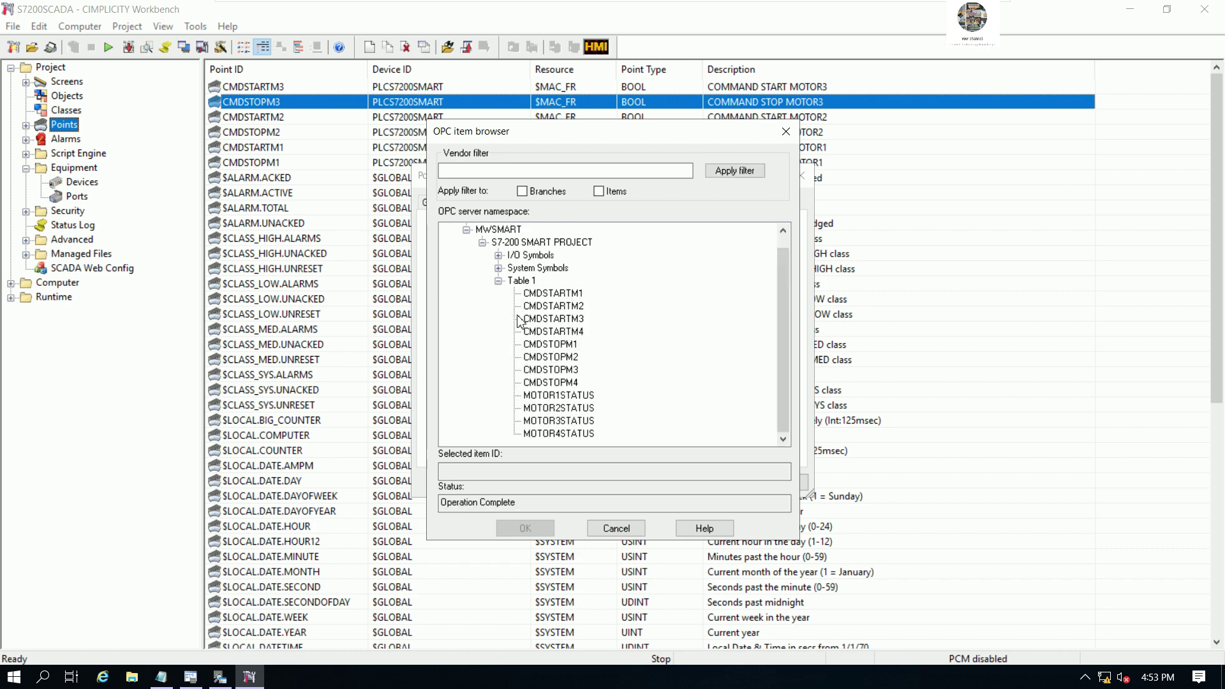
pyautogui.click(551, 382)
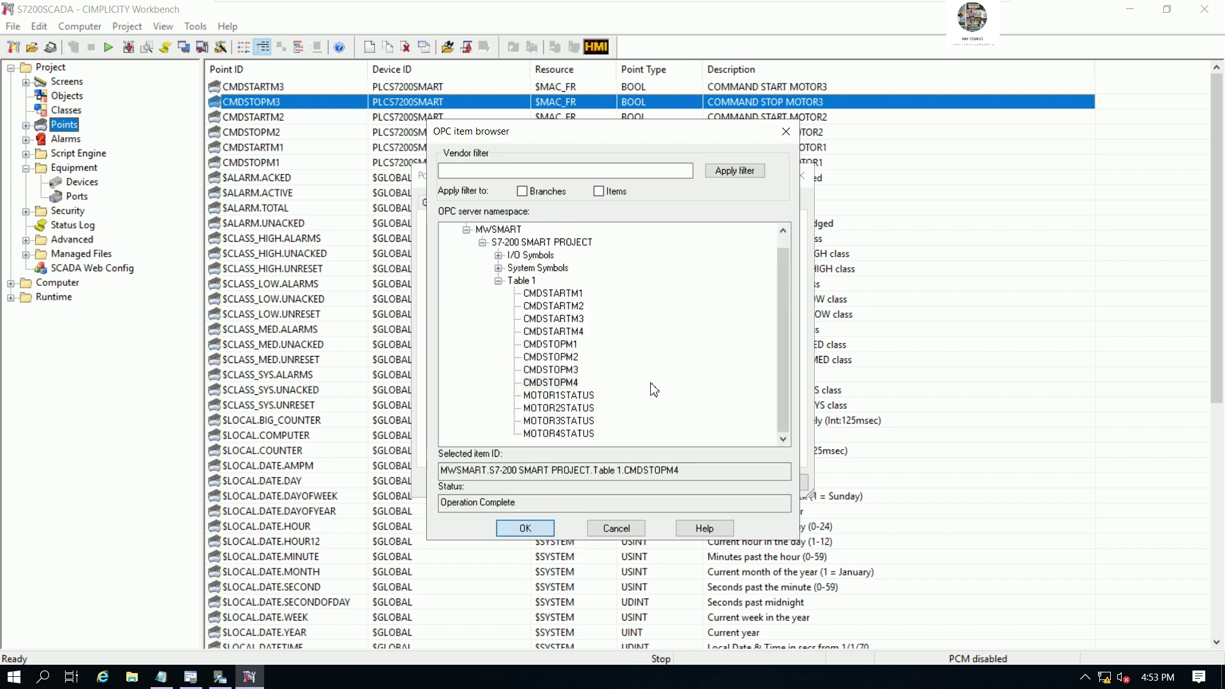
pyautogui.press('Return')
# Step: Change the CMDSTOPM4 point's description to COMMAND STOP MOTOR4 and save the point
pyautogui.click(442, 206)
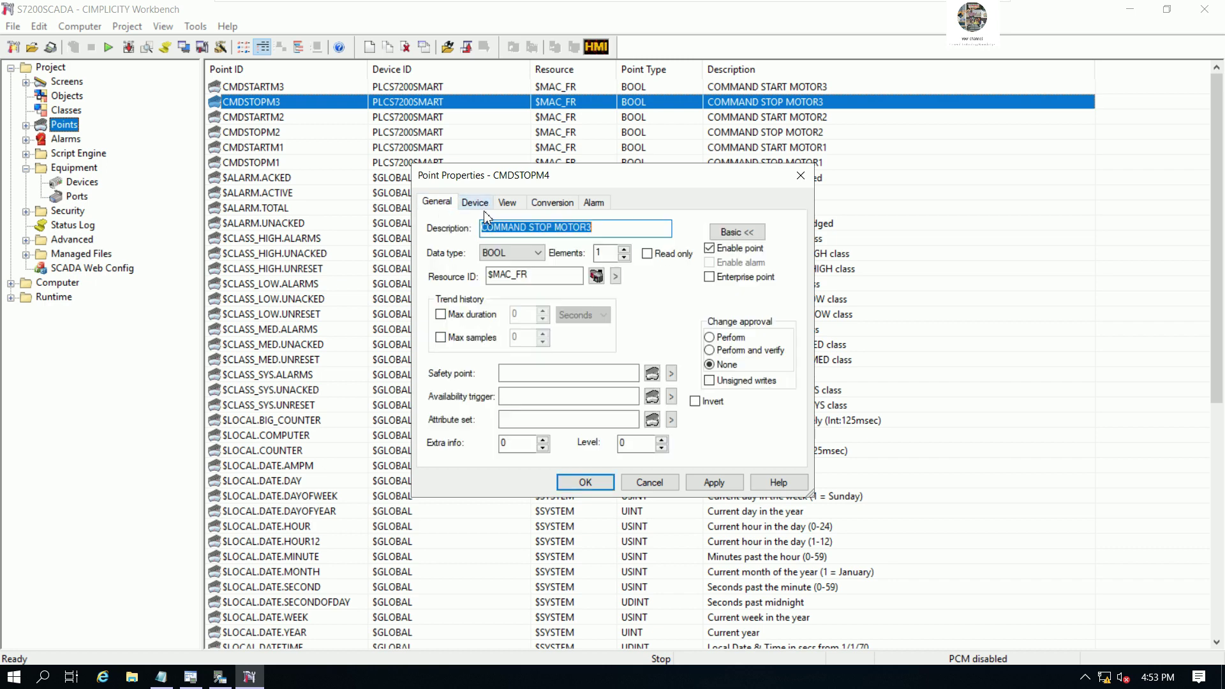
pyautogui.click(606, 230)
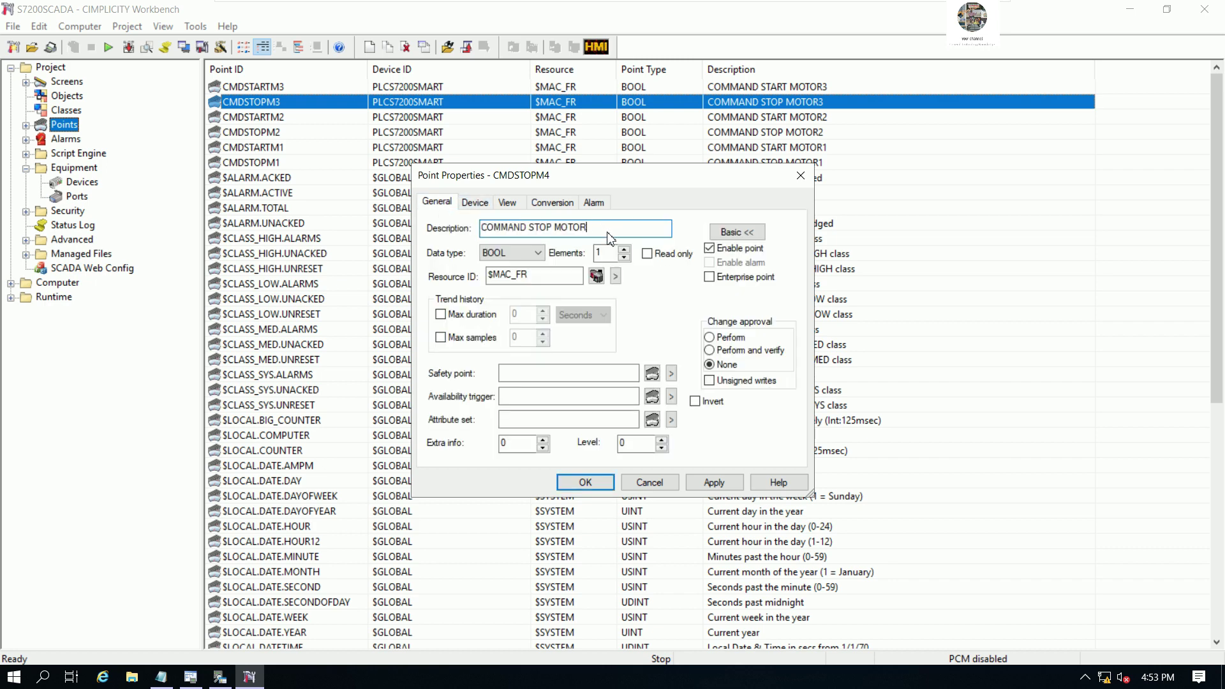
pyautogui.write('4')
pyautogui.click(585, 482)
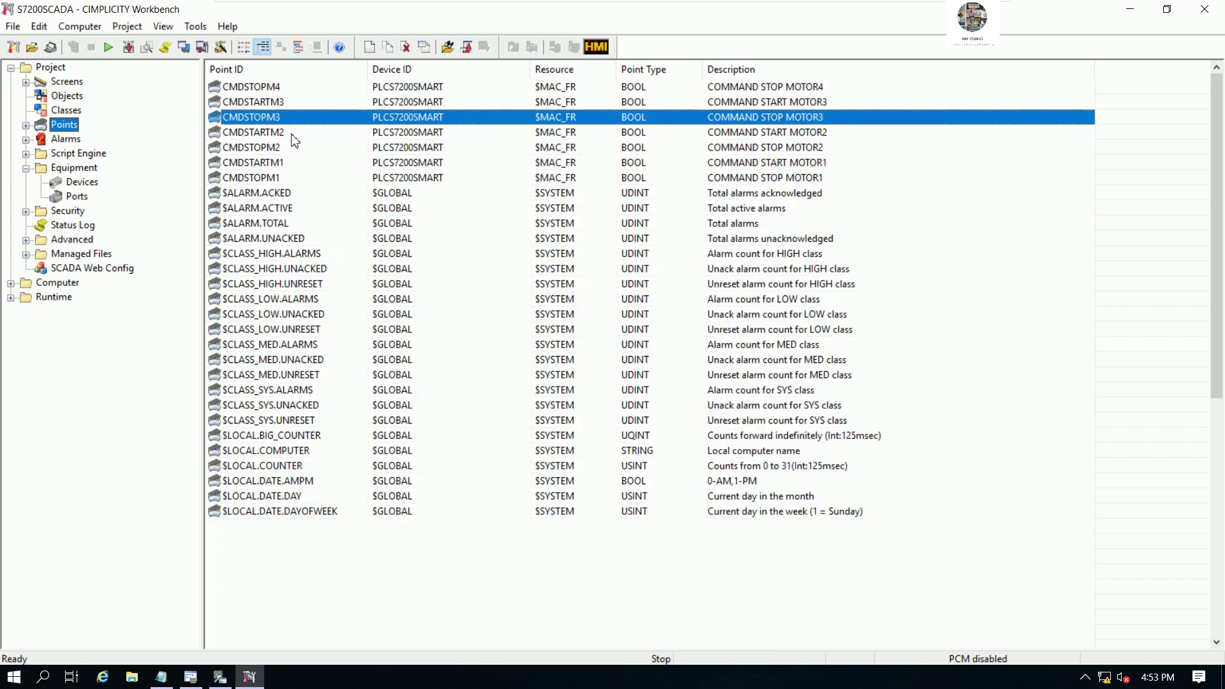
# Step: Duplicate the point CMDSTARTM3 as CMDSTARTM4 on device PLCS7200SMART
pyautogui.click(276, 100)
pyautogui.rightClick(276, 101)
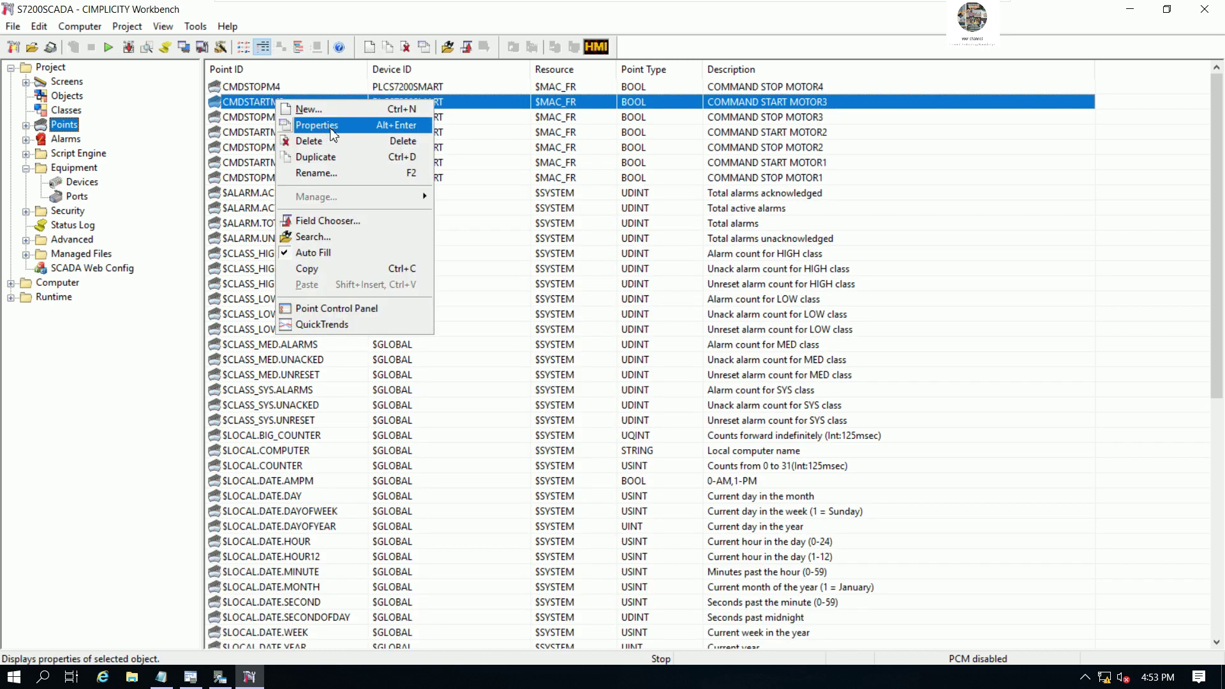
pyautogui.click(333, 156)
pyautogui.click(585, 359)
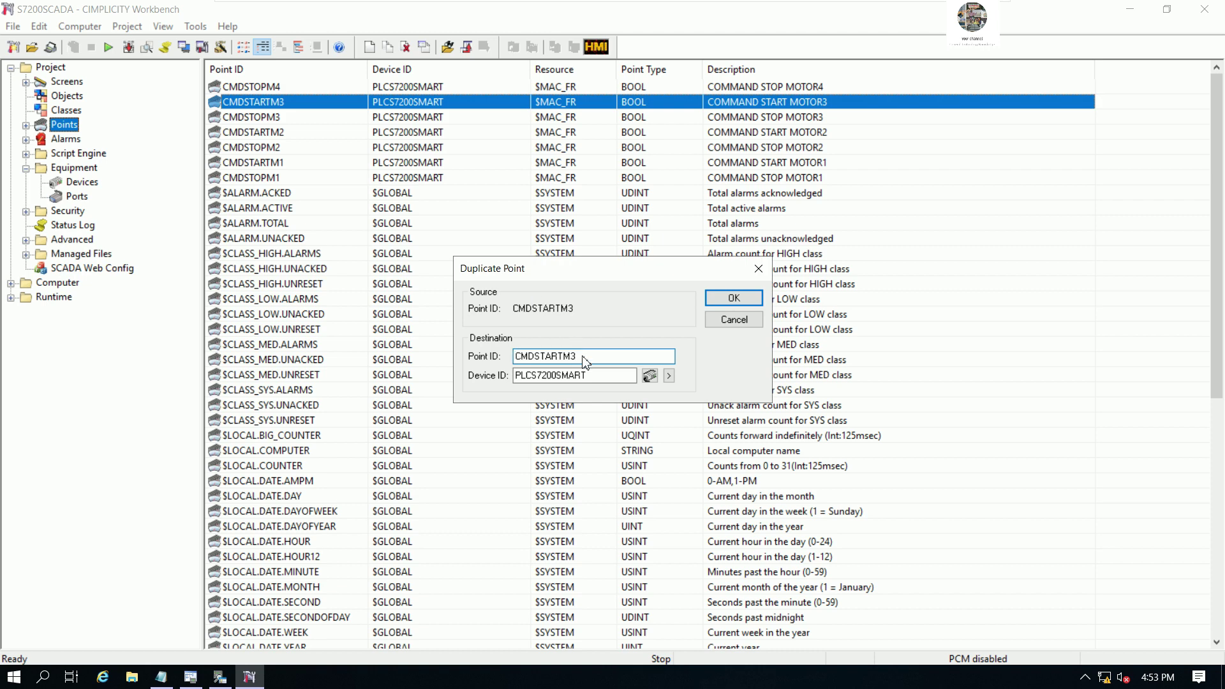
pyautogui.press('BackSpace')
pyautogui.write('4')
pyautogui.click(716, 299)
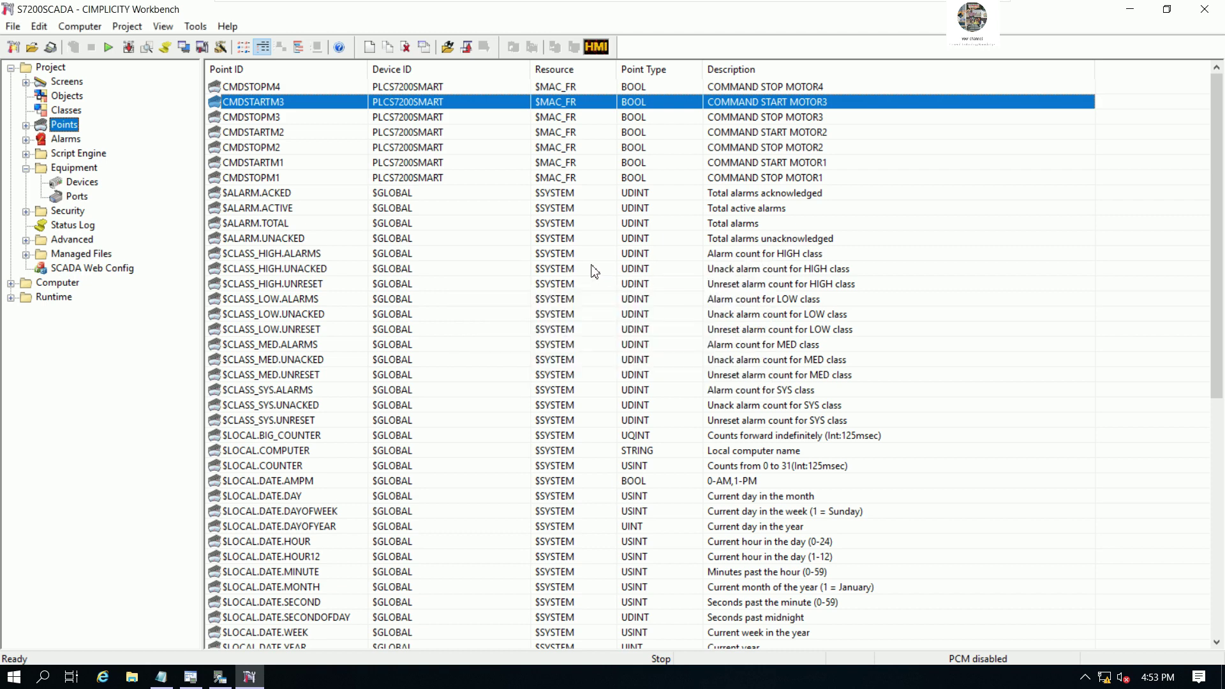
# Step: Replace the CMDSTARTM4 point's copied address with the OPC item CMDSTARTM4 in Table 1 of the S7-200 SMART PROJECT
pyautogui.click(616, 294)
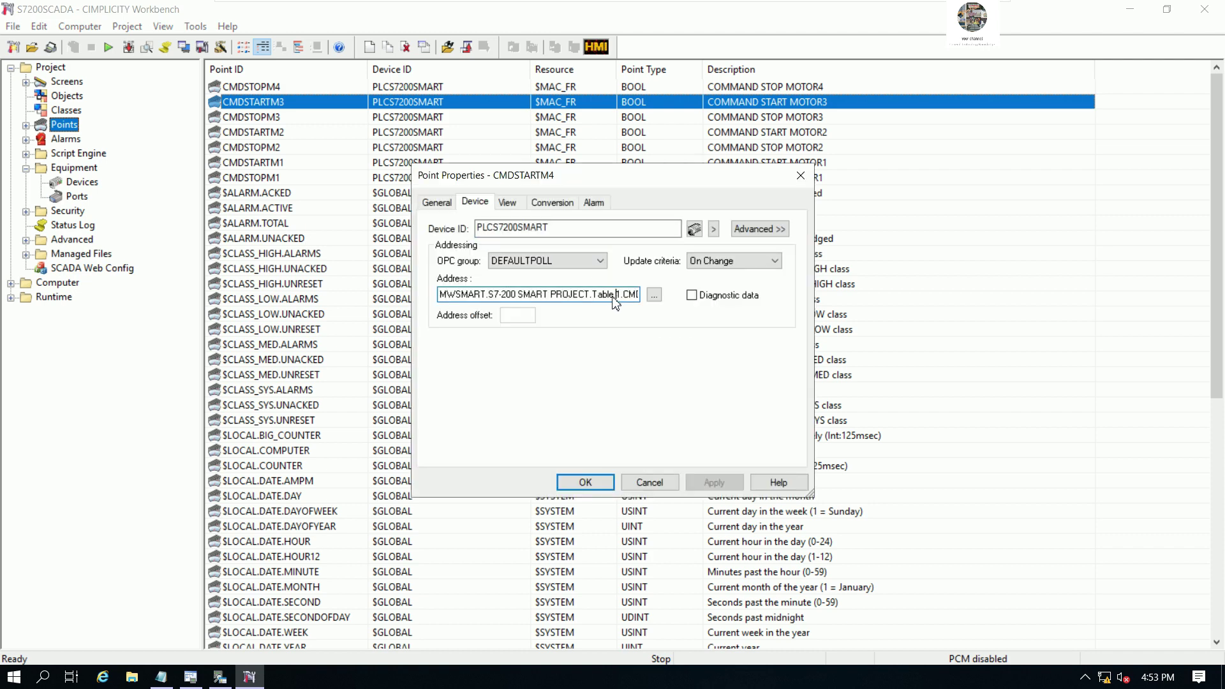
pyautogui.hotkey('ctrl', 'a')
pyautogui.press('Delete')
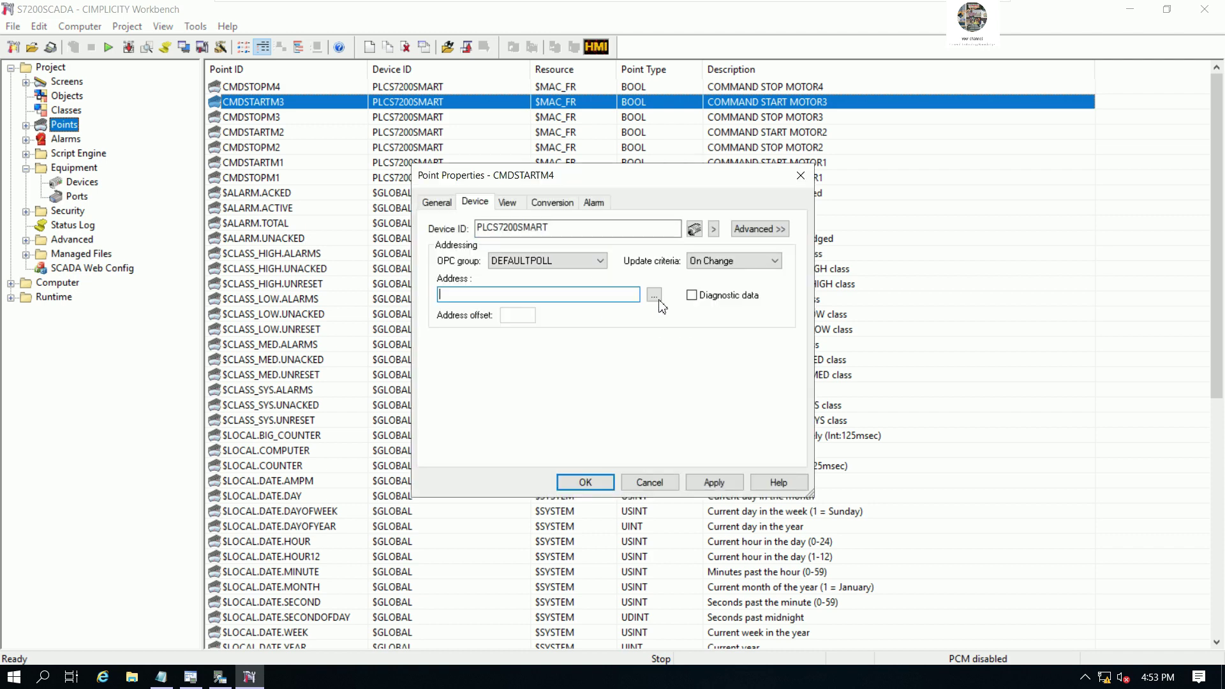
pyautogui.click(654, 295)
pyautogui.click(467, 243)
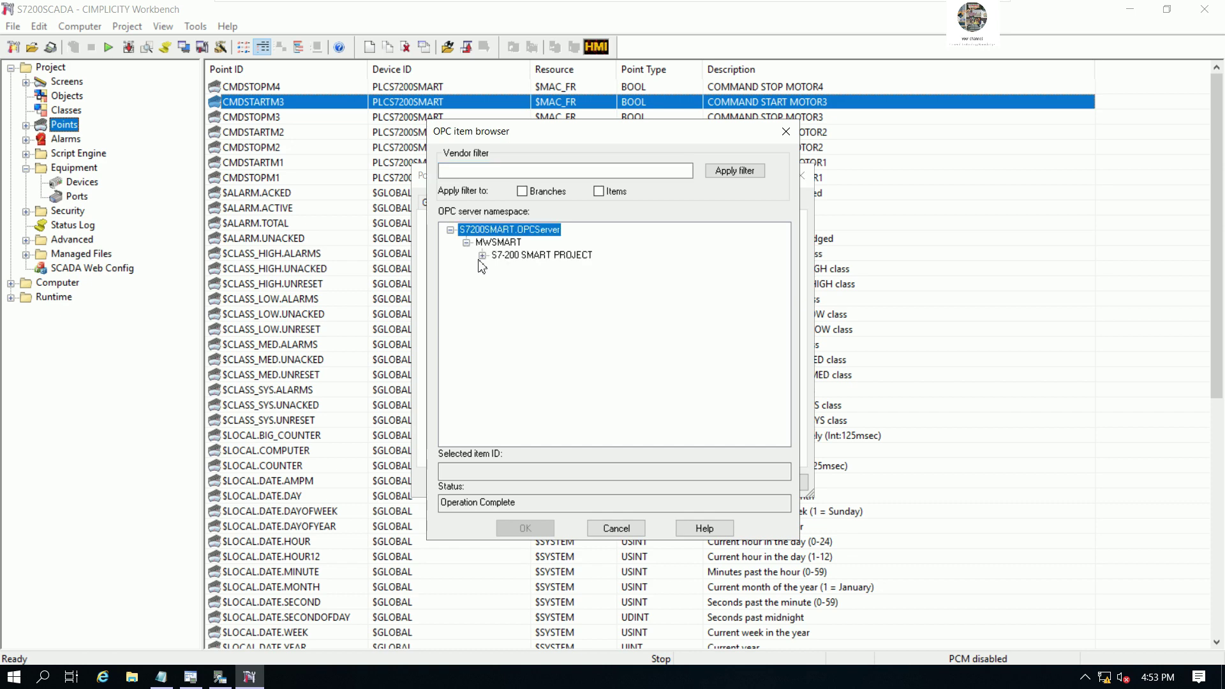
pyautogui.click(482, 255)
pyautogui.click(498, 293)
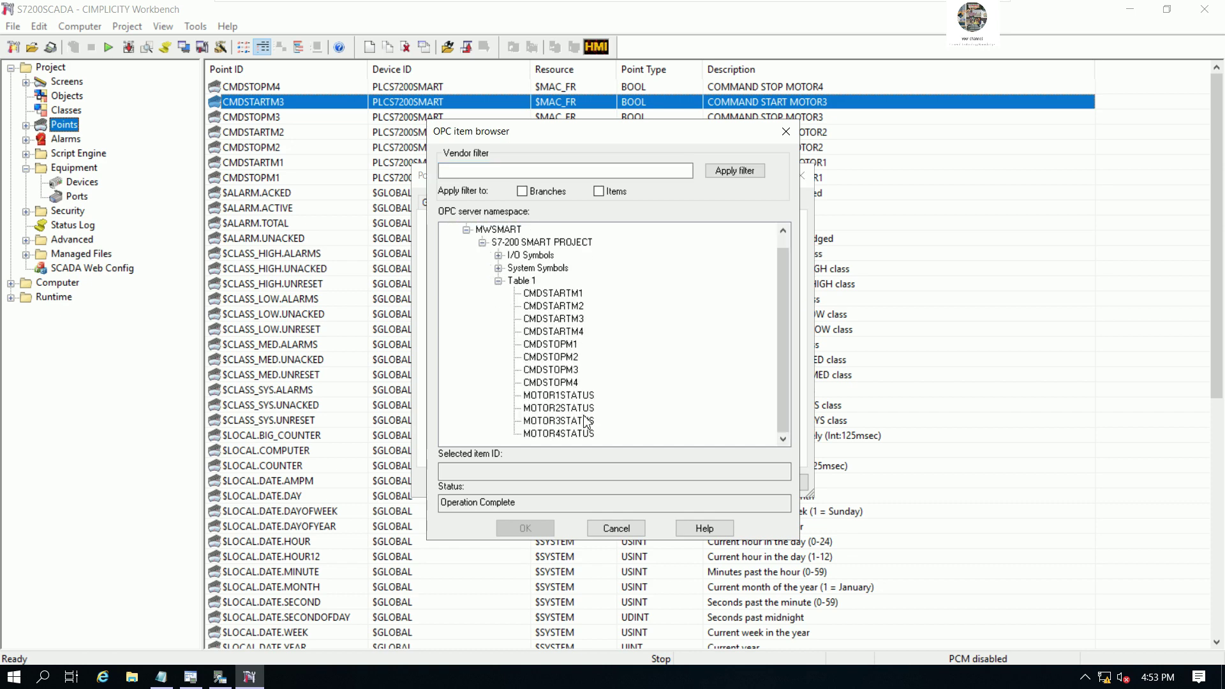
pyautogui.click(568, 332)
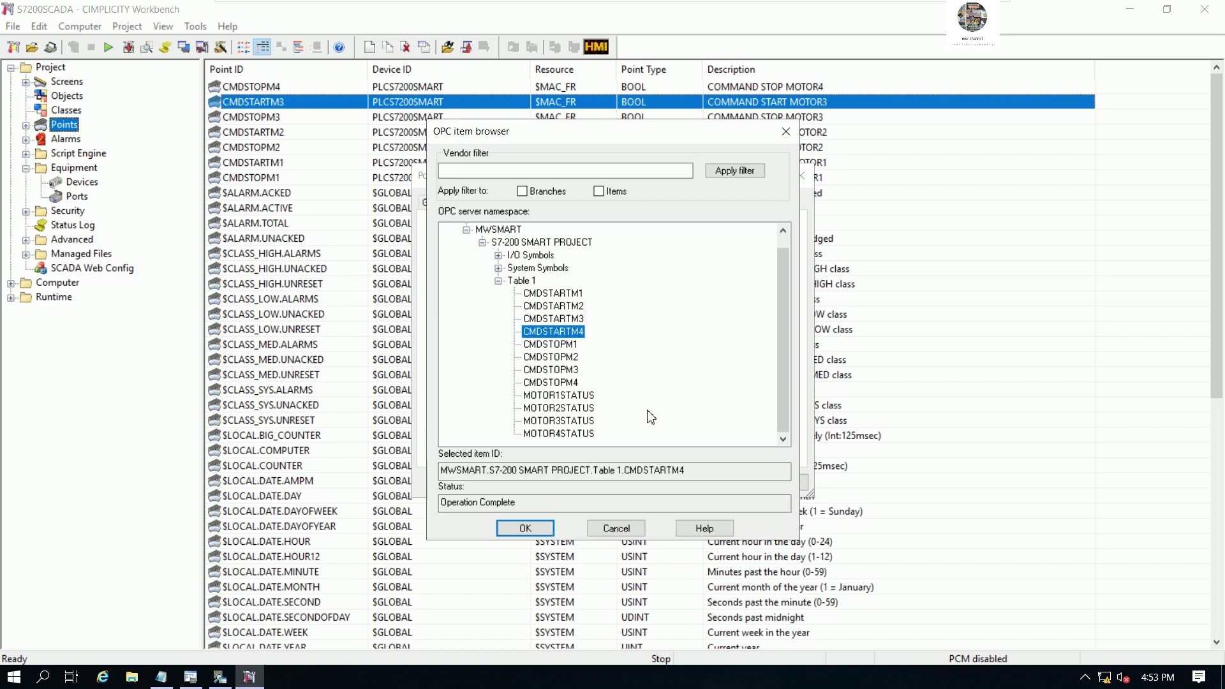
pyautogui.click(525, 529)
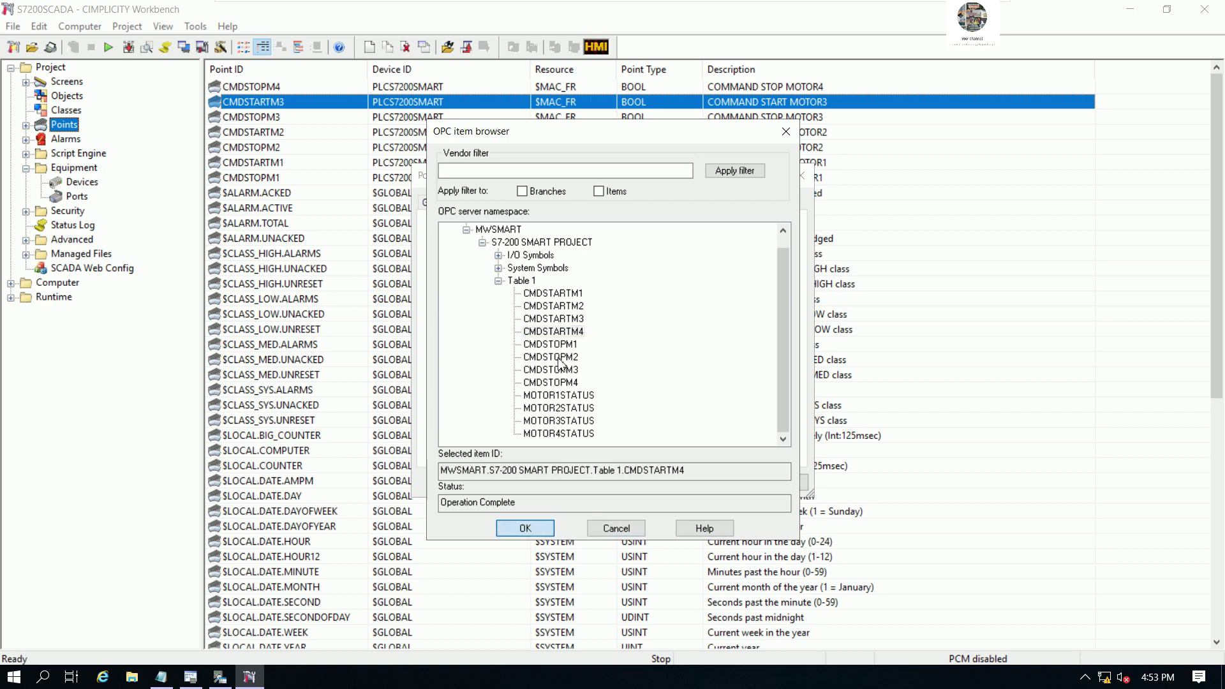
# Step: Change the CMDSTARTM4 point's description to COMMAND START MOTOR4 and save the point
pyautogui.click(437, 202)
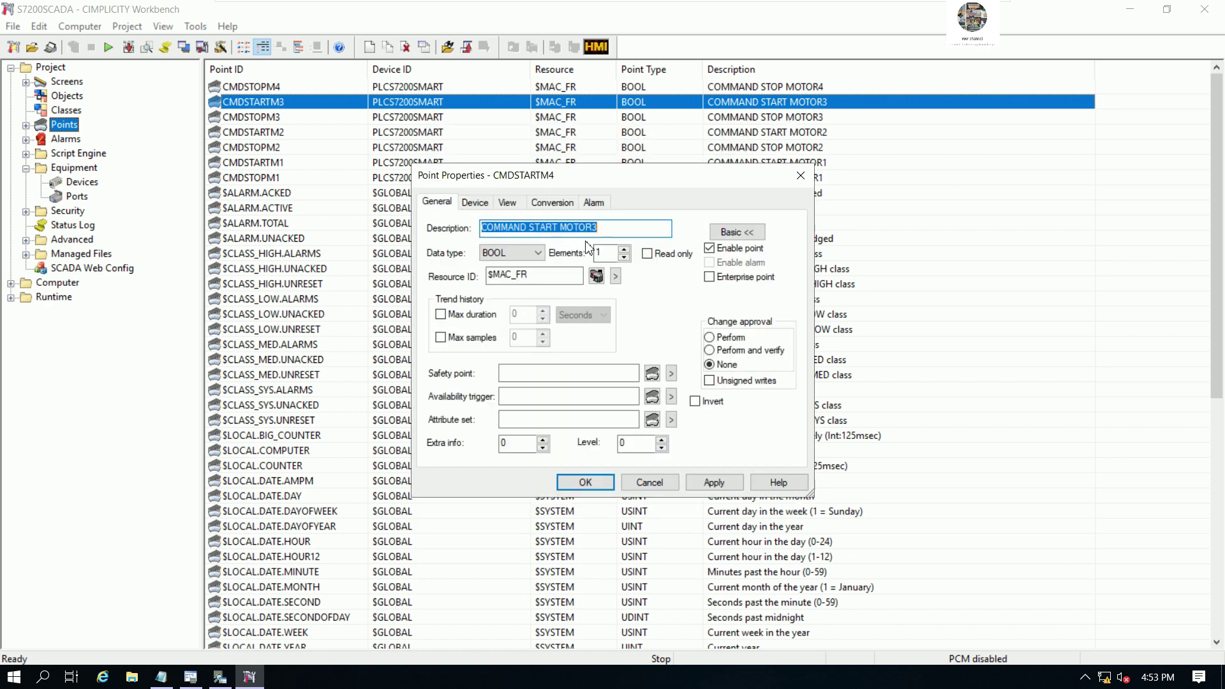
pyautogui.click(611, 234)
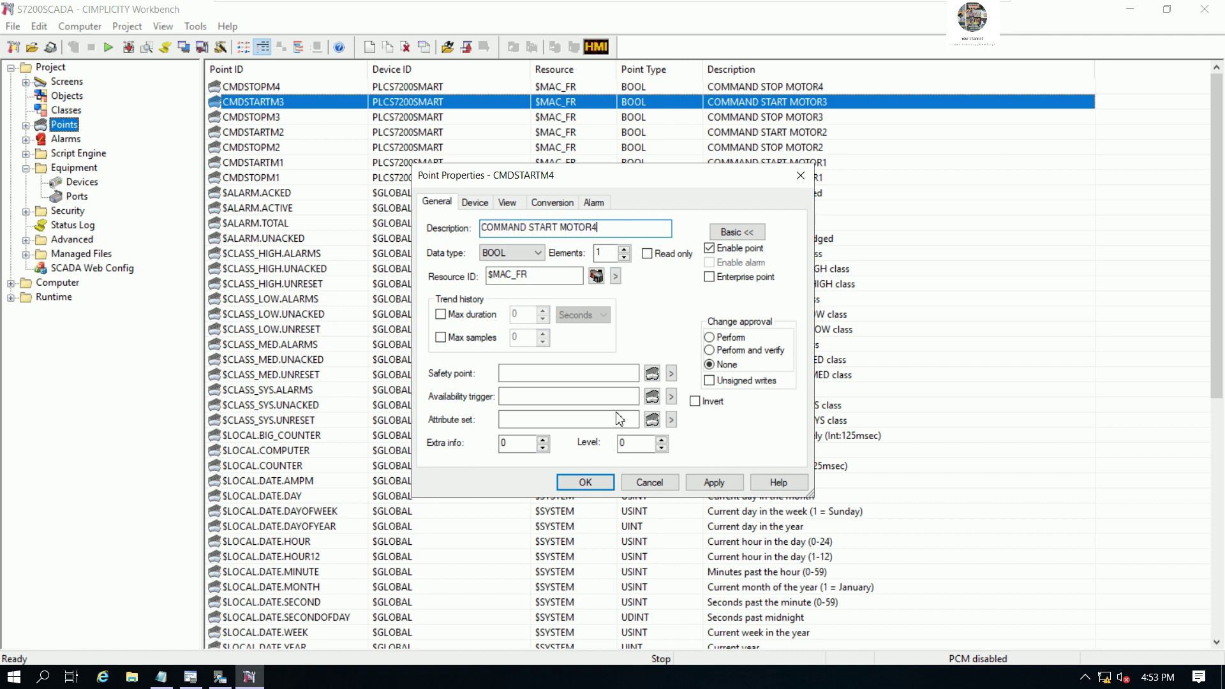
pyautogui.hotkey('ctrl', 'shift', 'Tab')
pyautogui.press('Return')
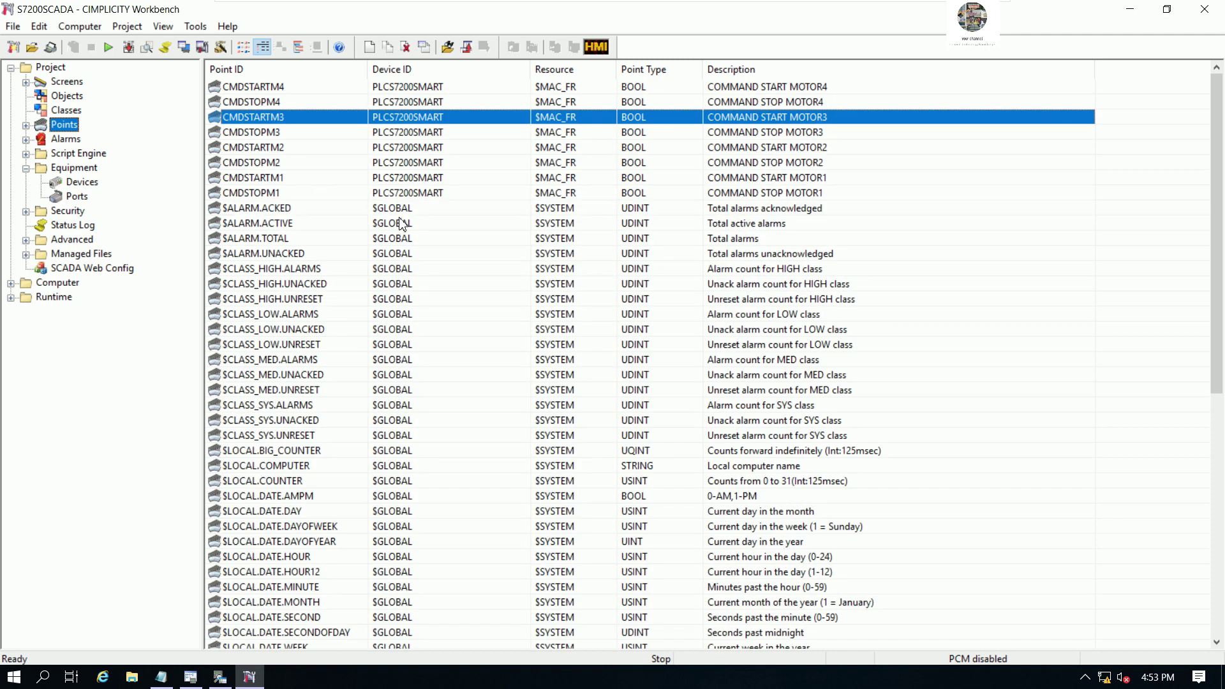
# Step: Duplicate the point CMDSTARTM4 as MOTOR1 on device PLCS7200SMART
pyautogui.click(281, 87)
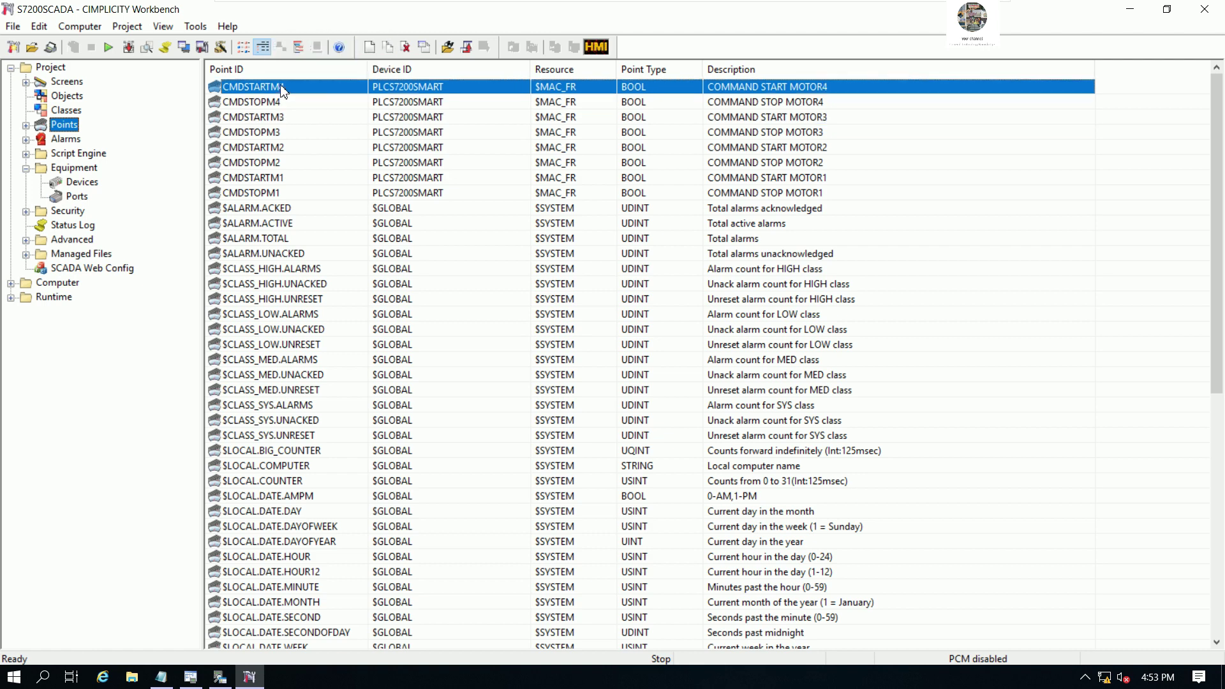
pyautogui.rightClick(279, 93)
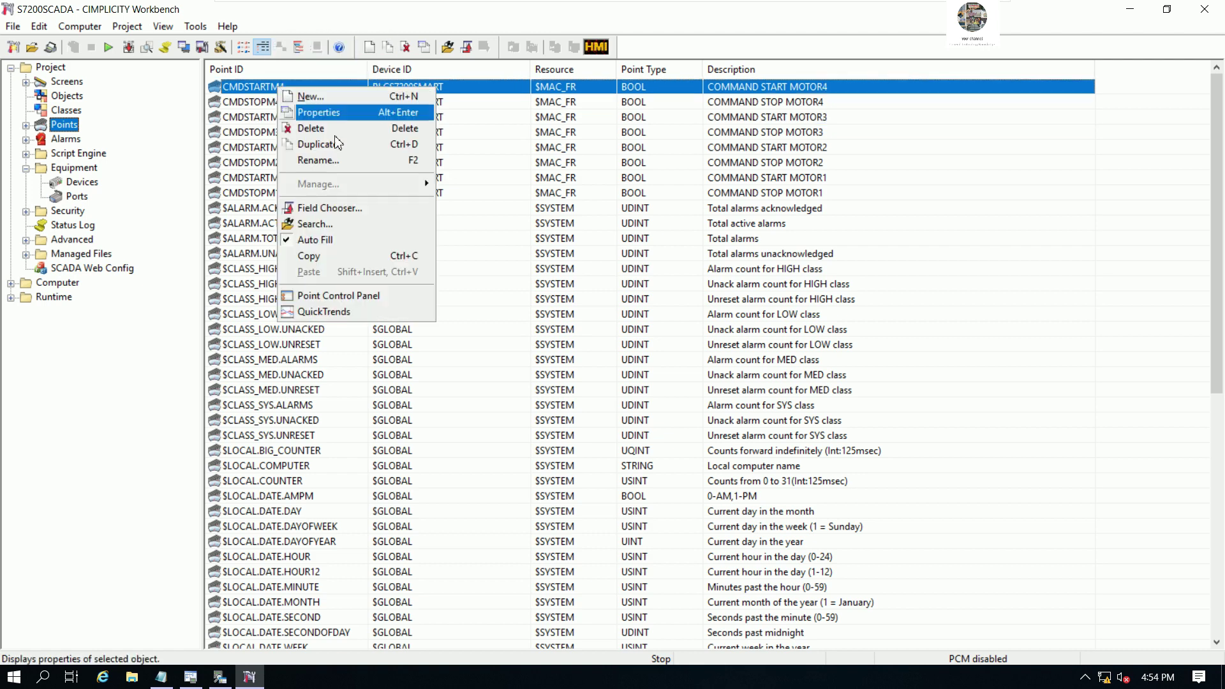
pyautogui.click(329, 143)
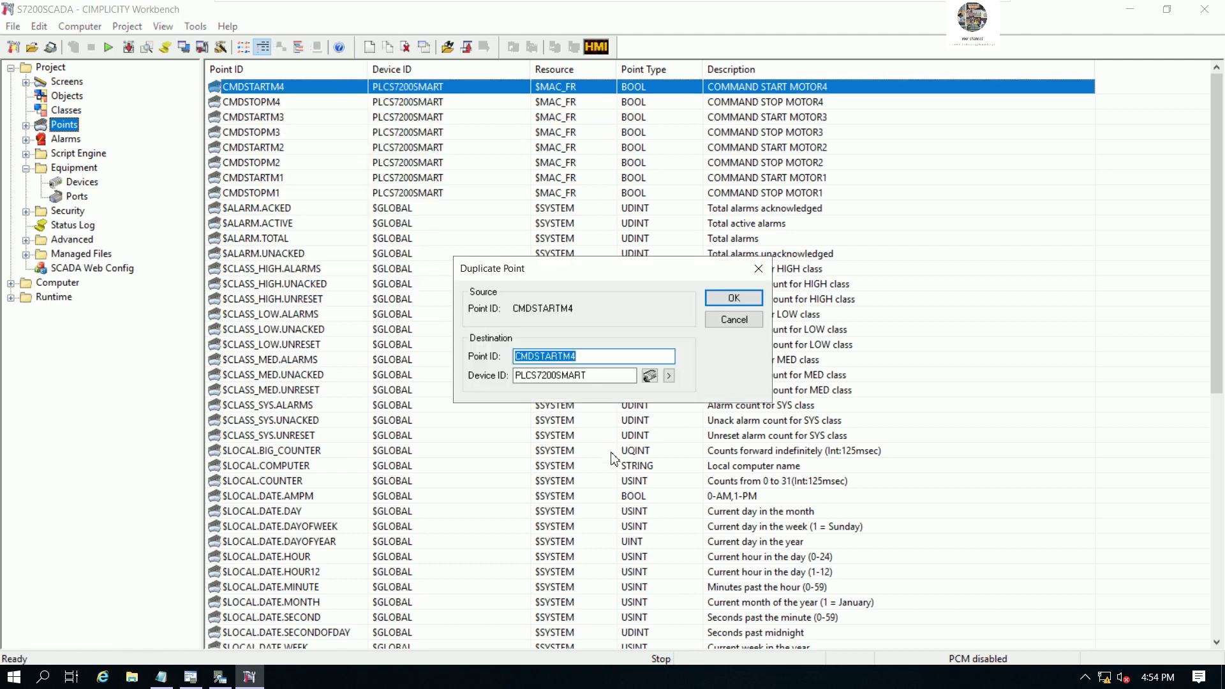
pyautogui.write('MOTOR1')
pyautogui.click(734, 298)
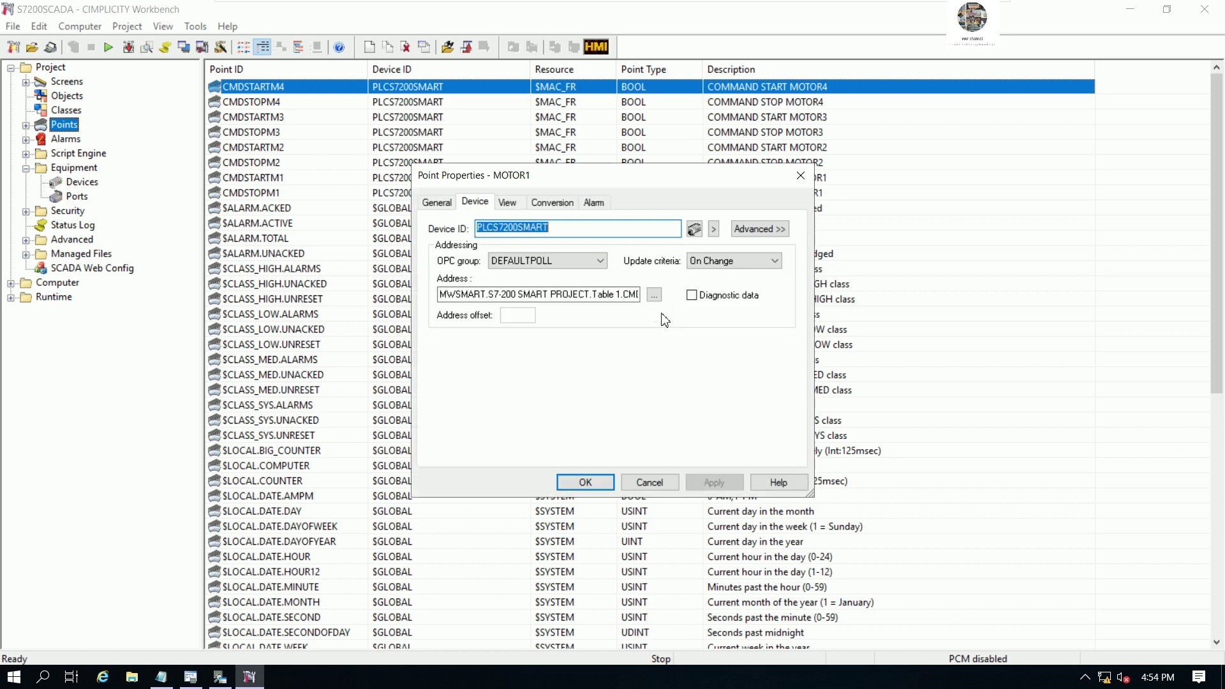
# Step: Set the MOTOR1 point's description to MOTOR1 STATUS and clear its copied device address
pyautogui.click(440, 203)
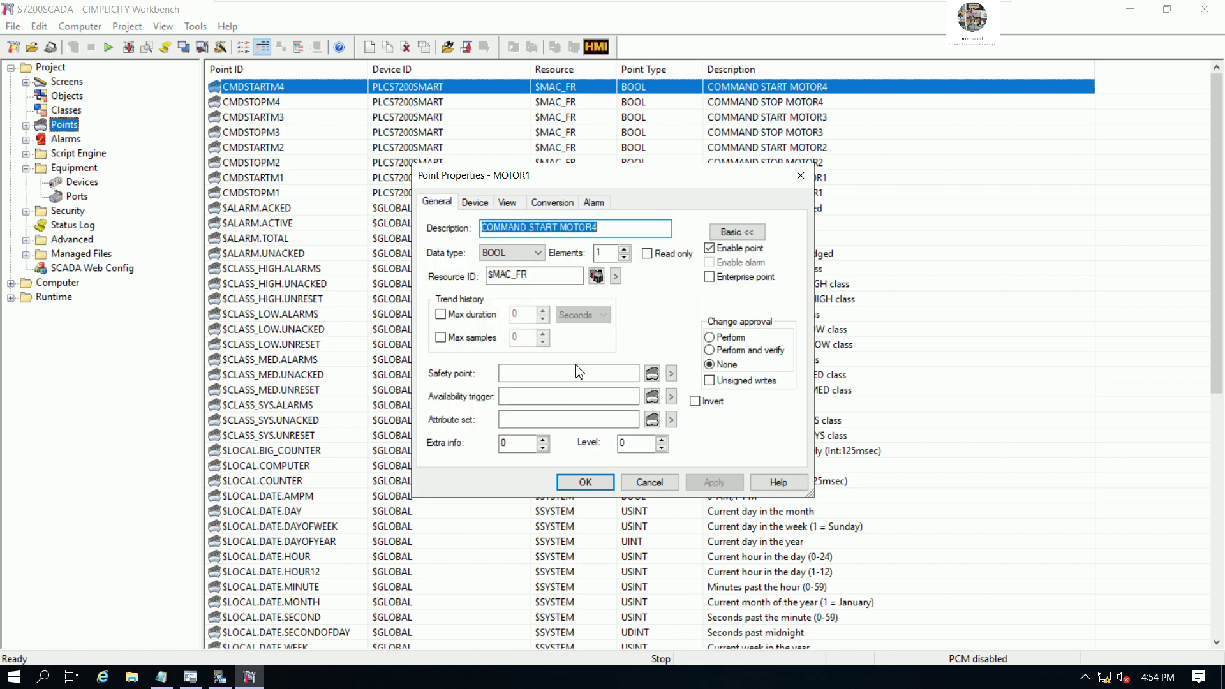
pyautogui.write('MOTOR1 STATUS')
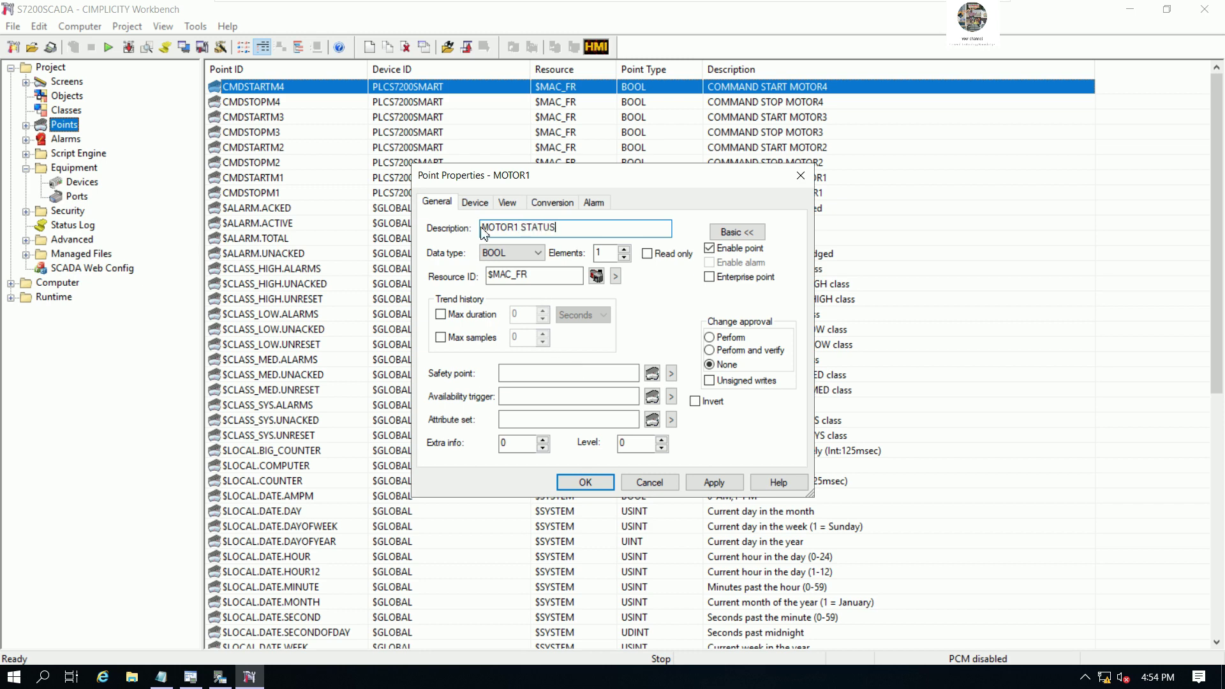
pyautogui.click(474, 203)
pyautogui.click(635, 295)
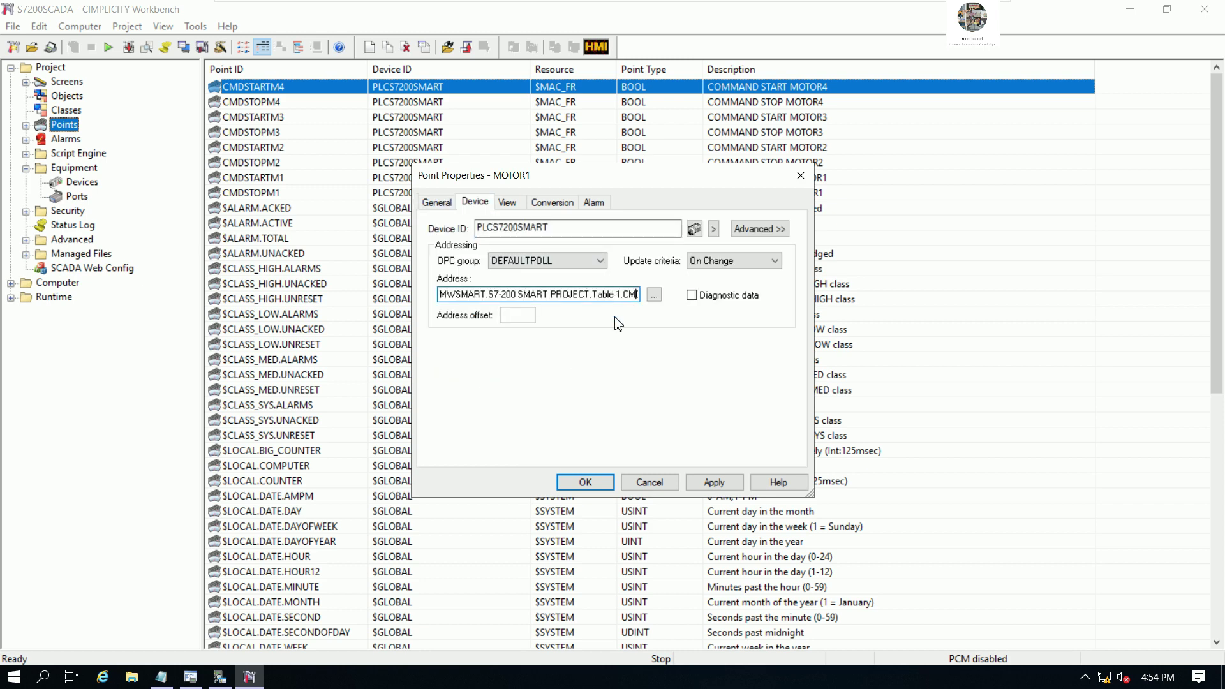
pyautogui.hotkey('ctrl', 'a')
pyautogui.press('Delete')
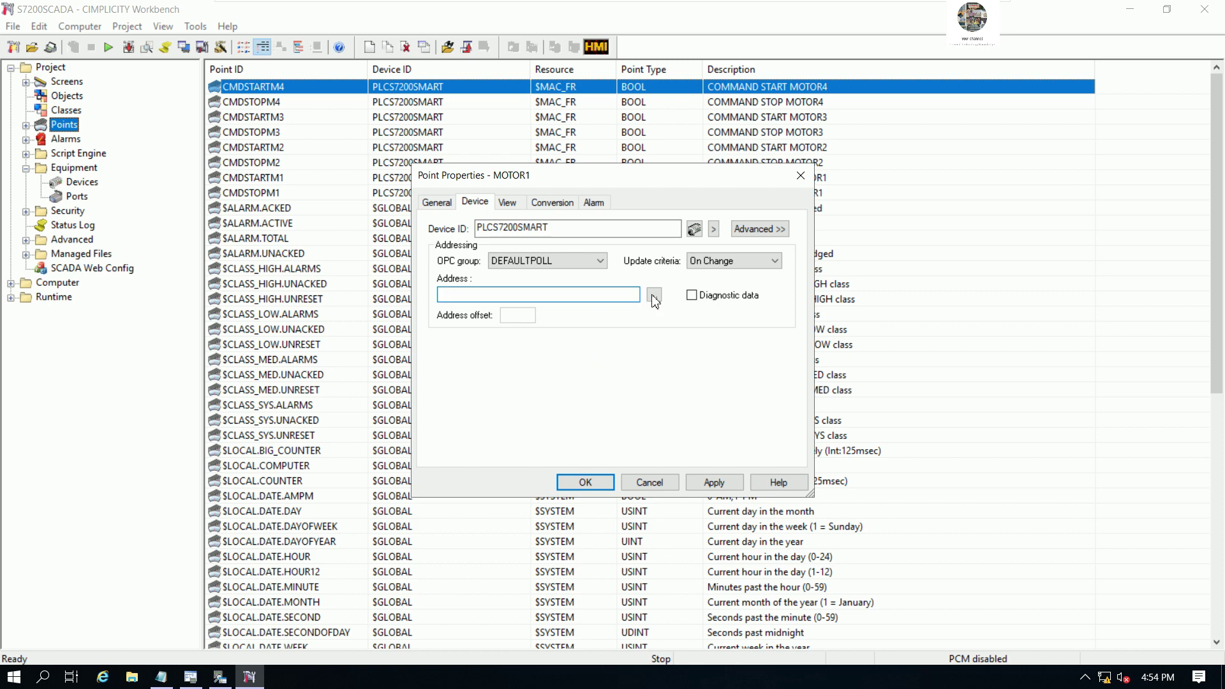
# Step: Link the MOTOR1 point's address to the OPC item MOTOR1STATUS in Table 1 of the S7-200 SMART PROJECT and save the point
pyautogui.click(653, 295)
pyautogui.click(467, 242)
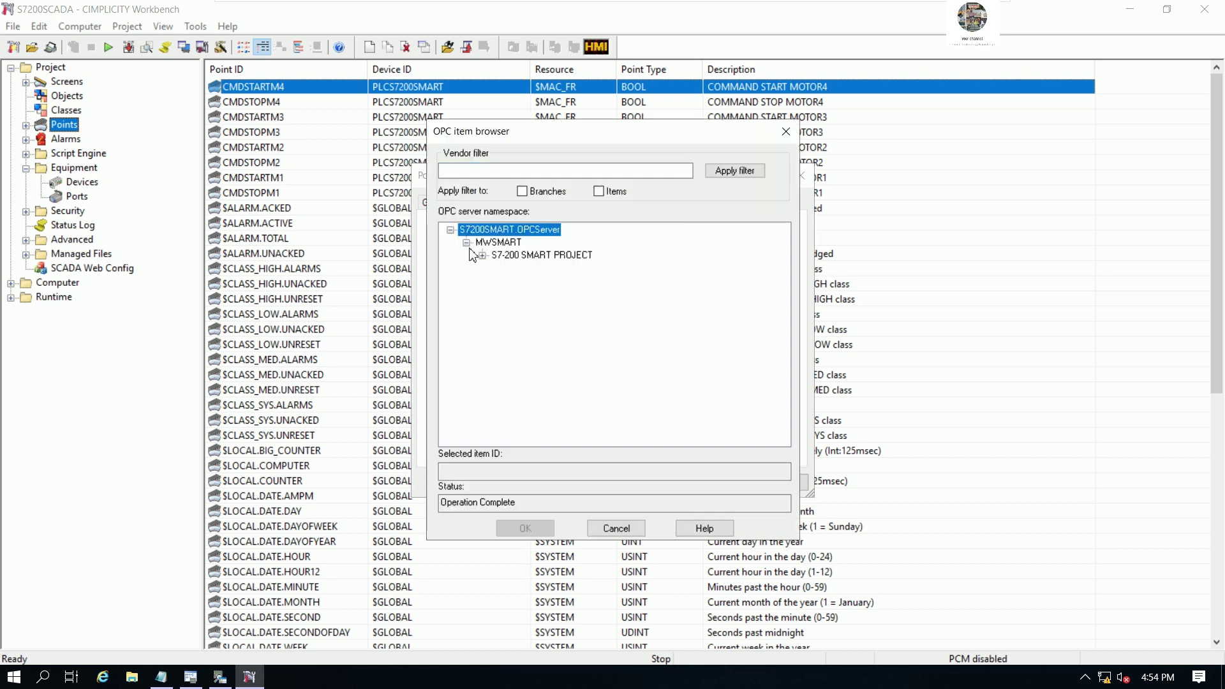
pyautogui.click(482, 255)
pyautogui.click(498, 294)
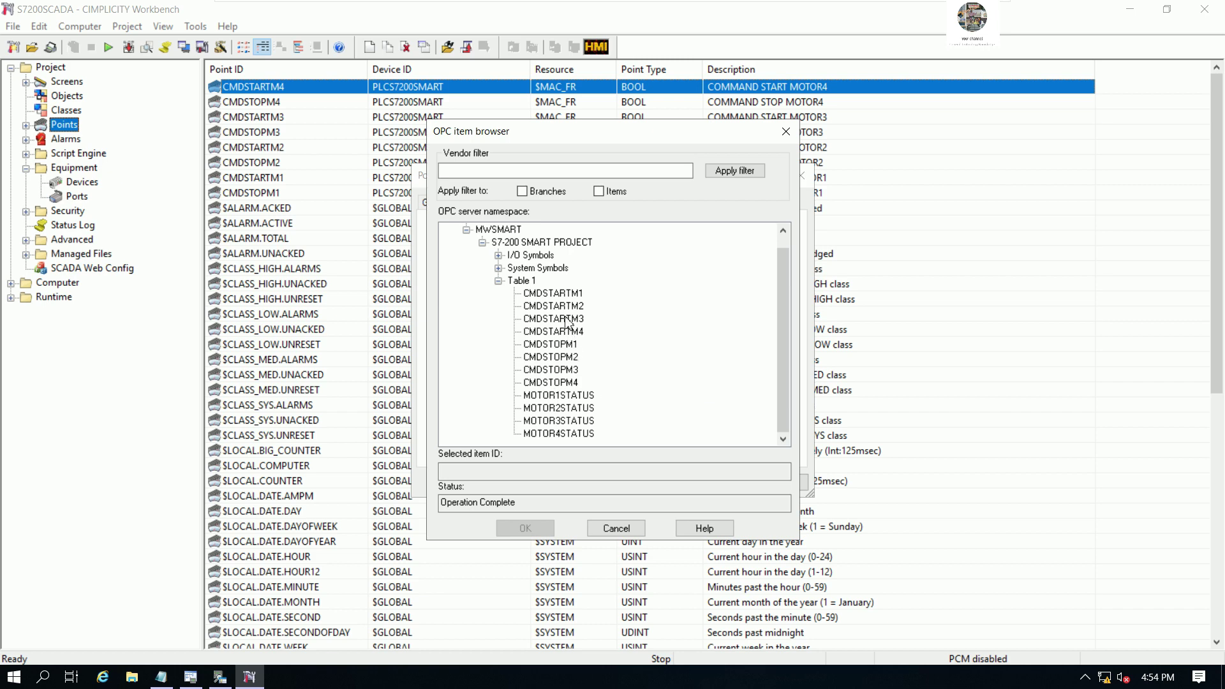
pyautogui.click(551, 295)
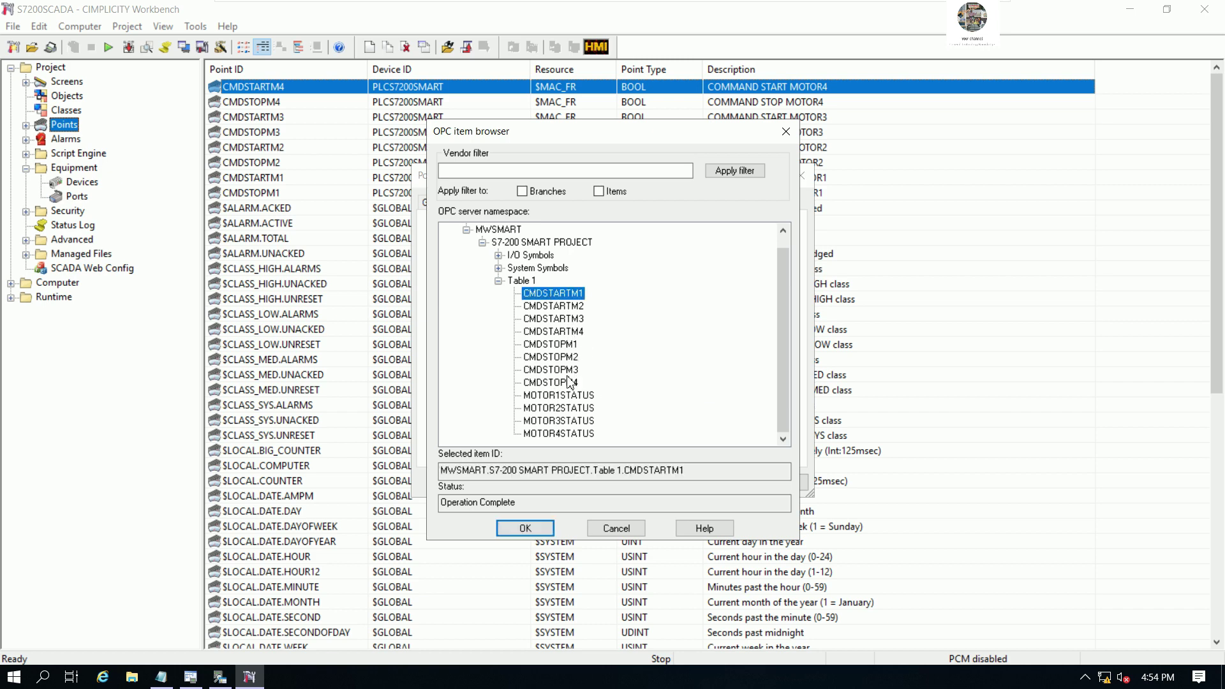
pyautogui.click(564, 370)
pyautogui.click(574, 396)
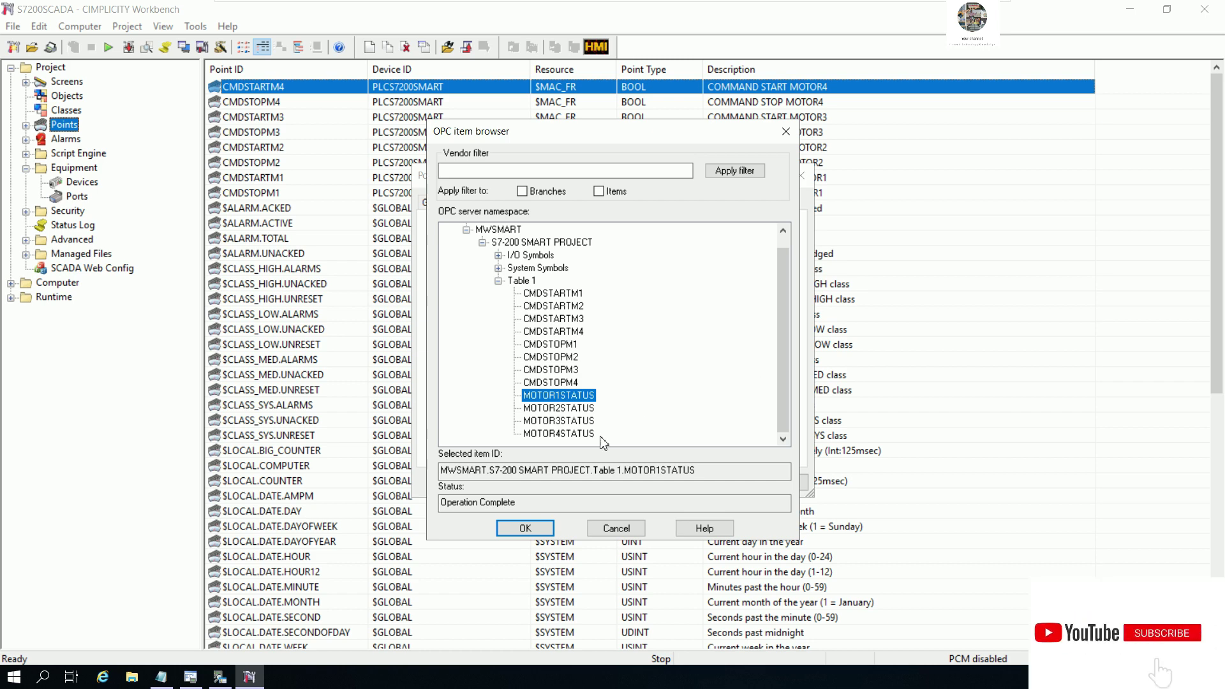
pyautogui.click(525, 529)
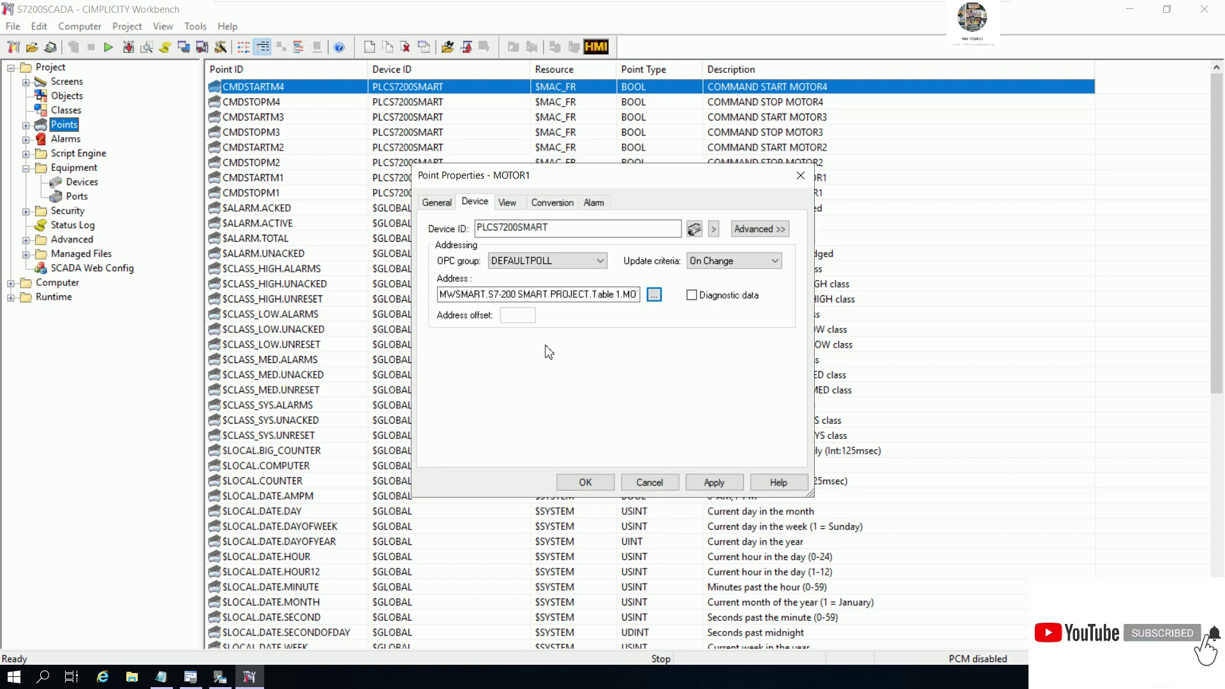
pyautogui.click(586, 482)
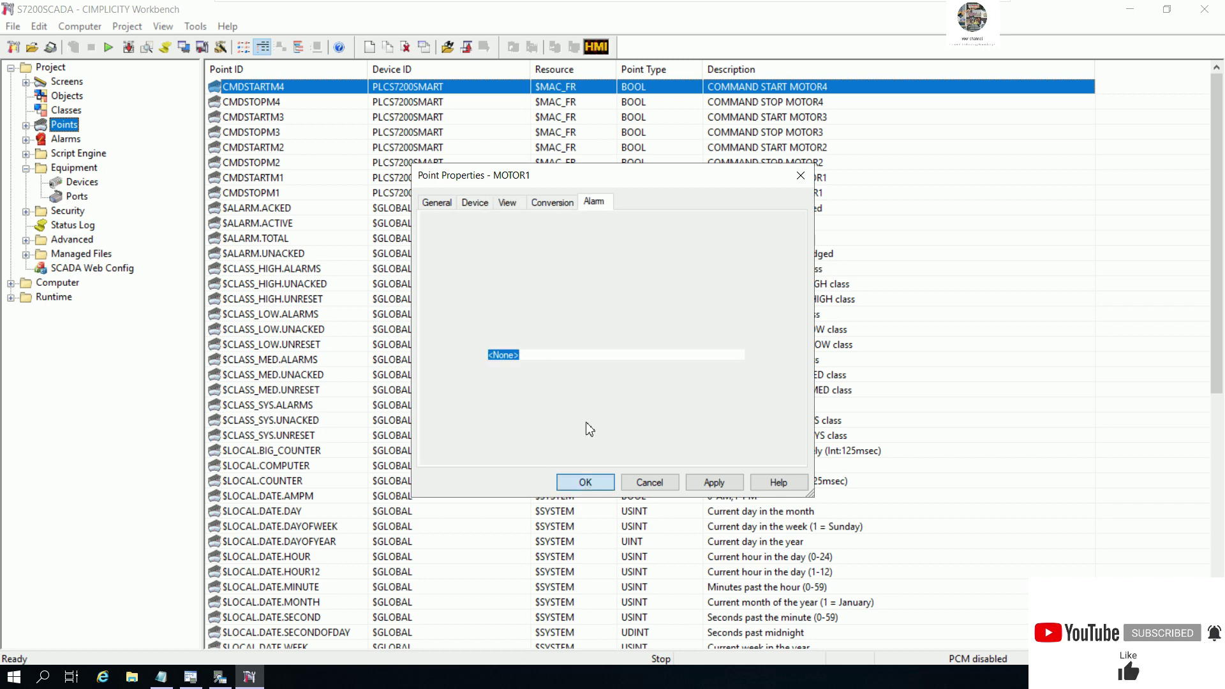
# Step: Duplicate the point MOTOR1 as MOTOR2 on device PLCS7200SMART
pyautogui.click(267, 81)
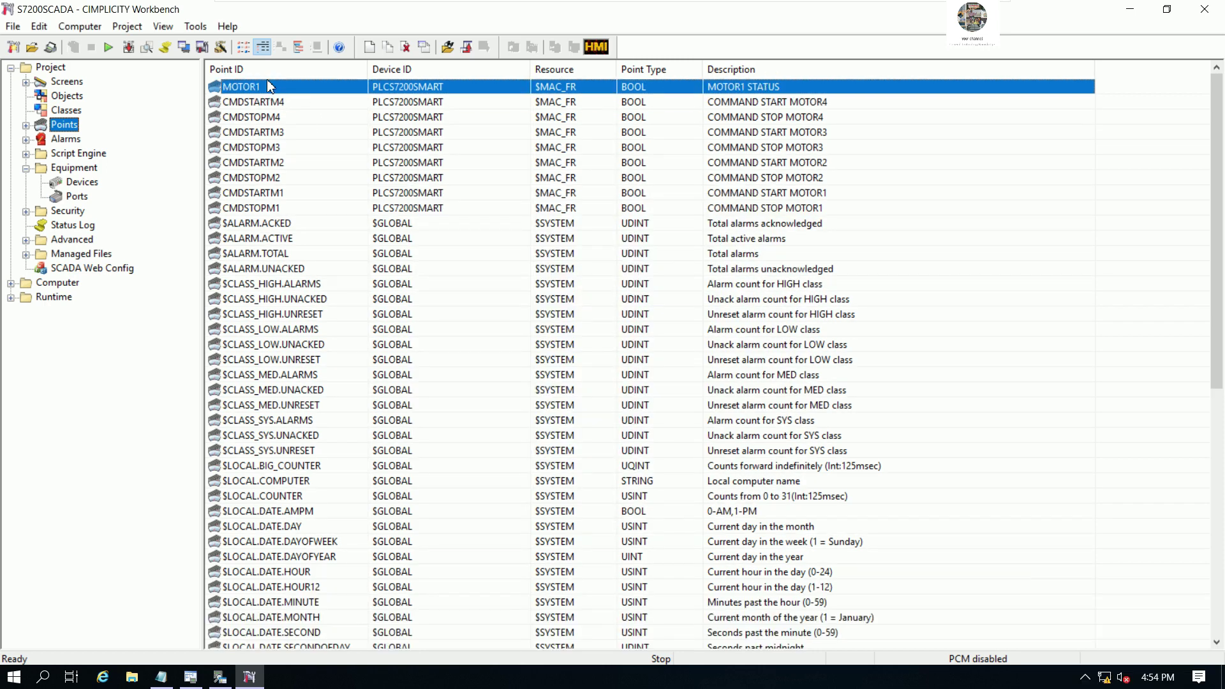
pyautogui.rightClick(267, 81)
pyautogui.click(307, 138)
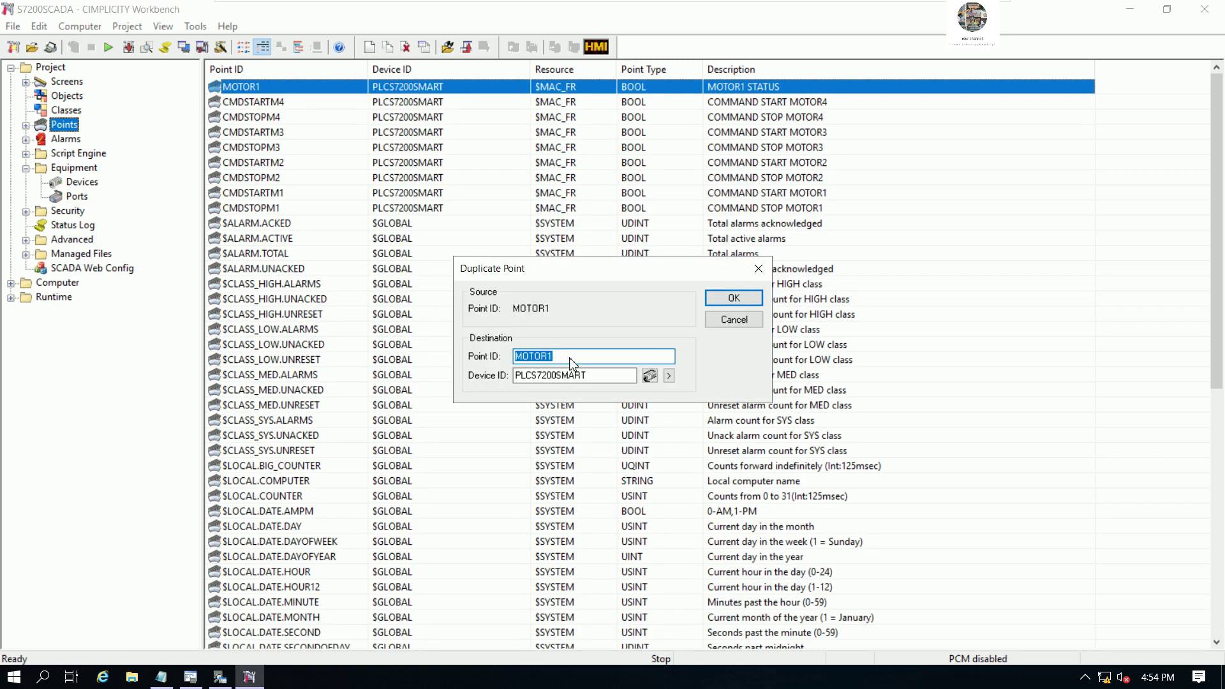
pyautogui.click(590, 355)
pyautogui.write('2')
pyautogui.click(733, 298)
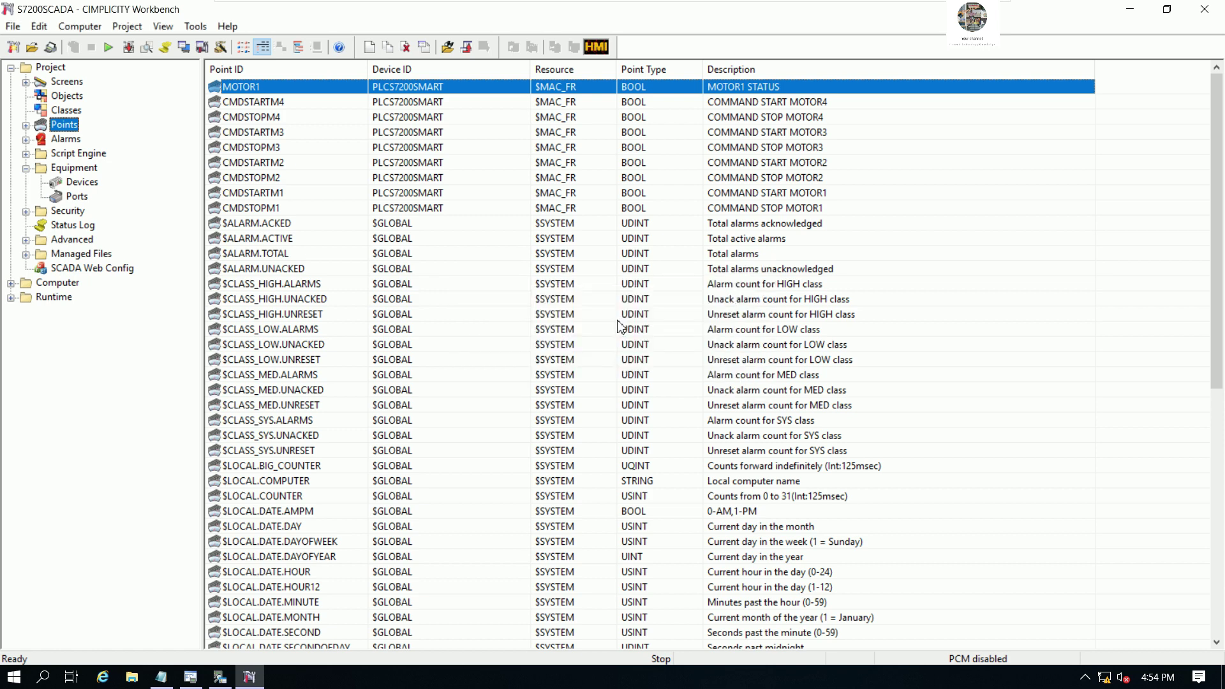
# Step: Edit the MOTOR2 point's address so that it refers to the Table 1 item MOTOR2STATUS
pyautogui.click(614, 297)
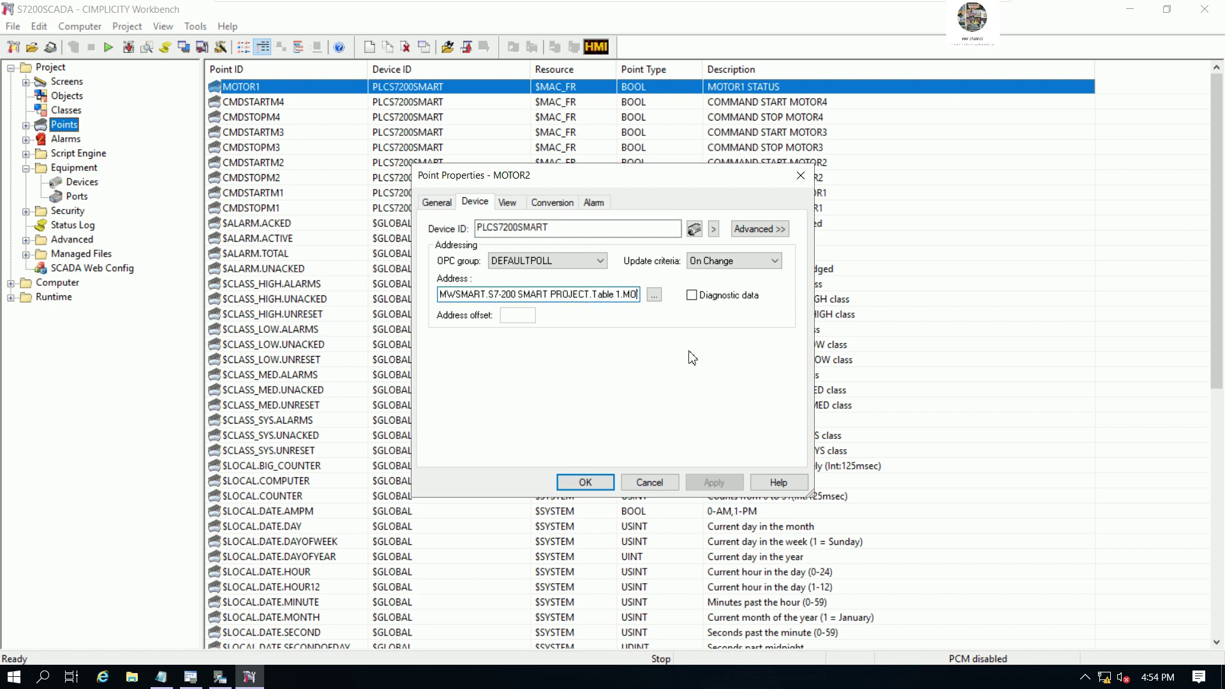
pyautogui.press('Right')
pyautogui.press('Right')
pyautogui.press('Right')
pyautogui.press('Right')
pyautogui.press('Right')
pyautogui.press('Right')
pyautogui.press('Right')
pyautogui.press('Right')
pyautogui.press('Right')
pyautogui.press('Right')
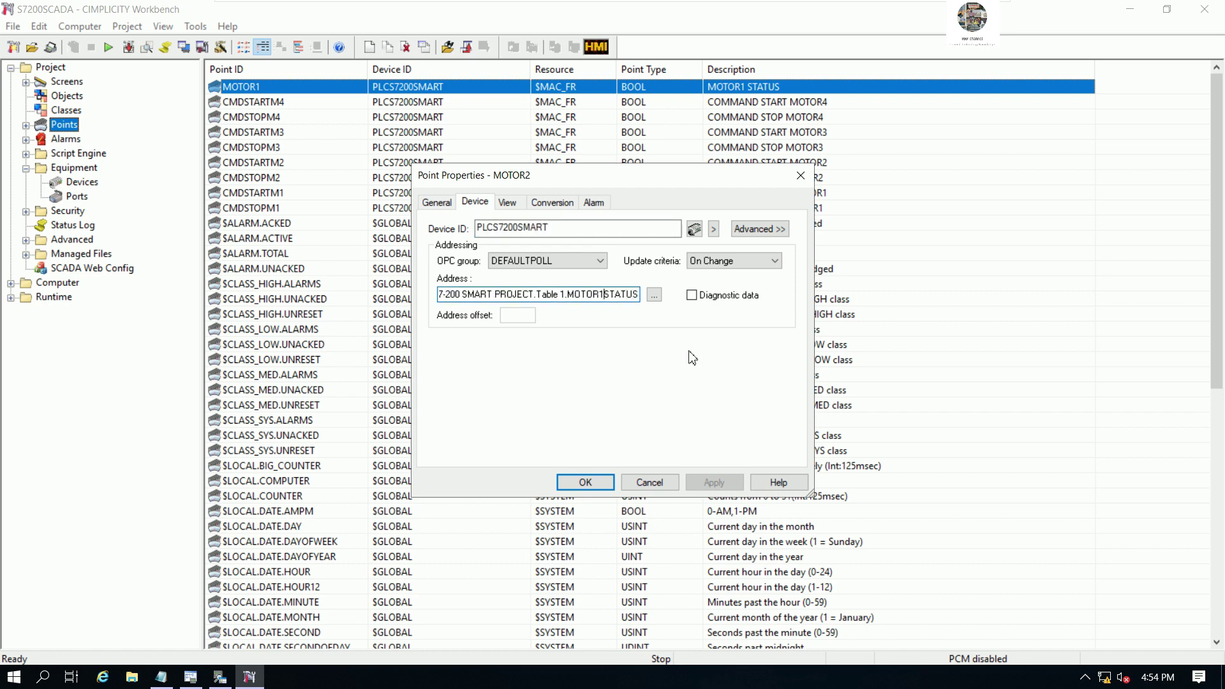
pyautogui.press('Left')
pyautogui.press('Left')
pyautogui.press('Left')
pyautogui.press('Left')
pyautogui.press('Left')
pyautogui.press('Left')
pyautogui.press('BackSpace')
pyautogui.write('2')
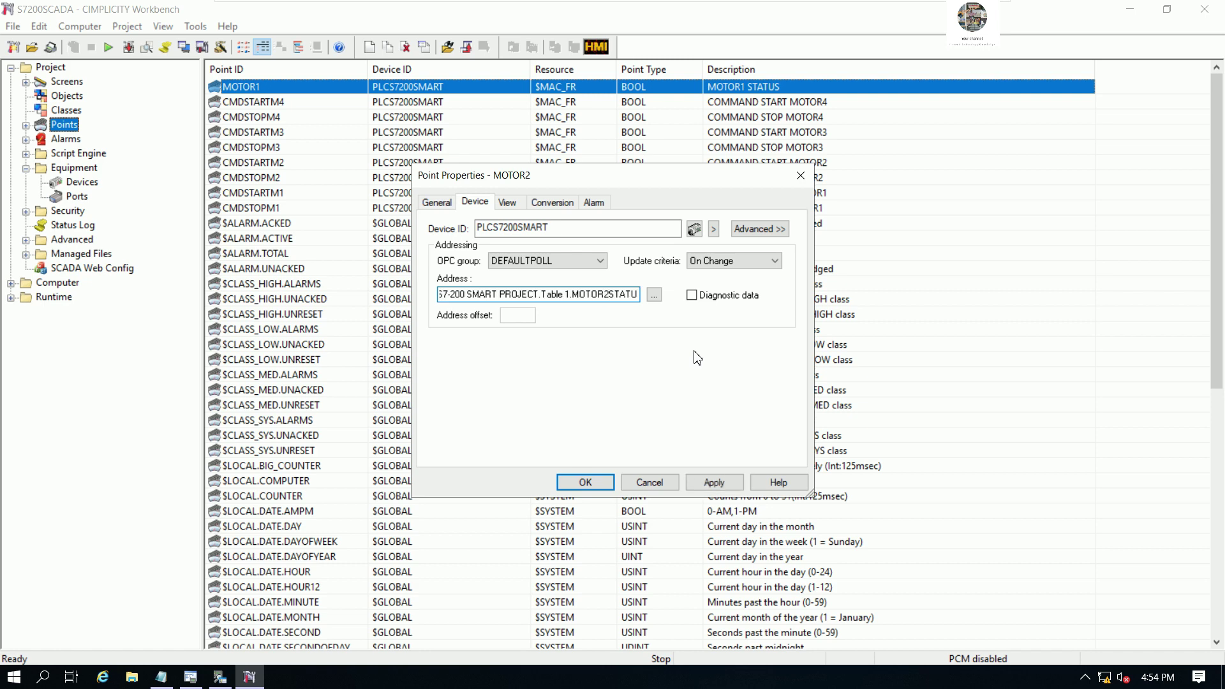
# Step: Change the MOTOR2 point's description to MOTOR2 STATUS and save the point
pyautogui.click(445, 205)
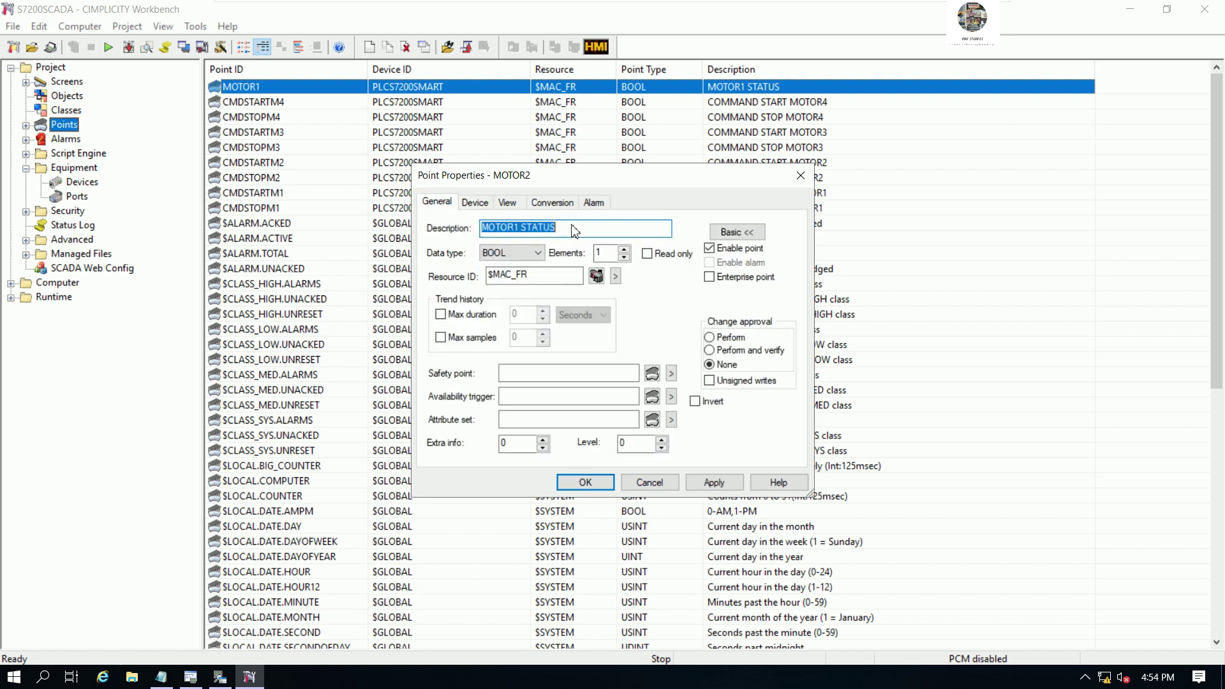
pyautogui.click(572, 229)
pyautogui.click(519, 228)
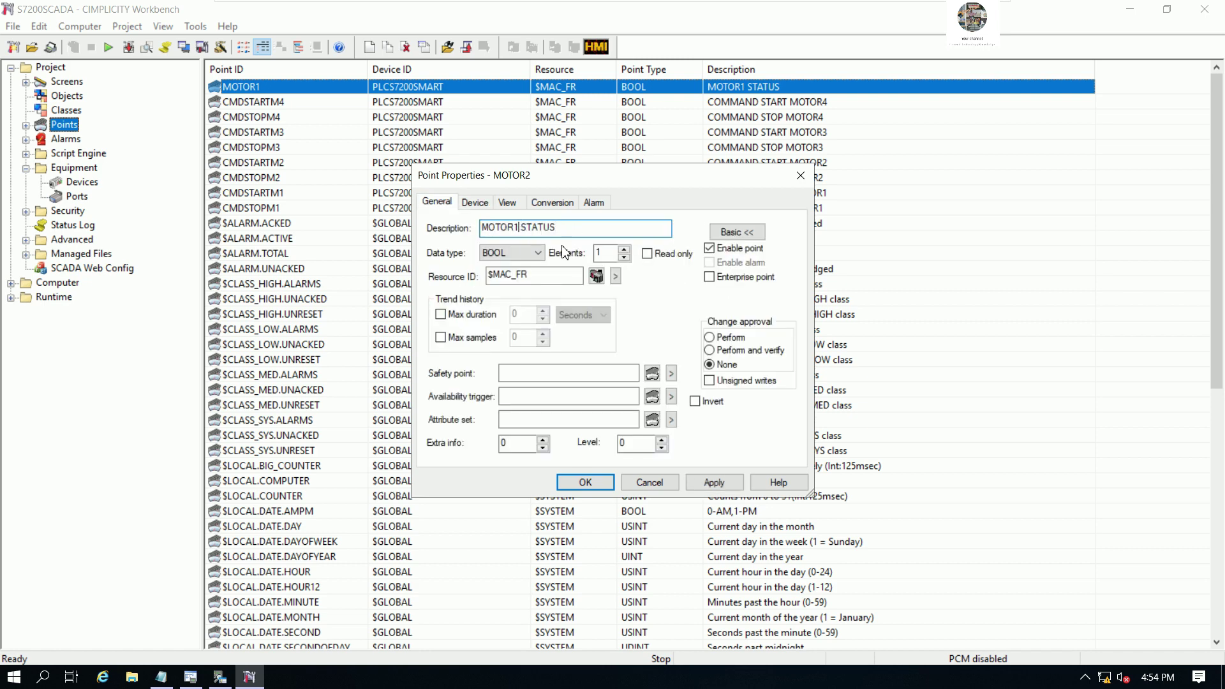
pyautogui.click(584, 483)
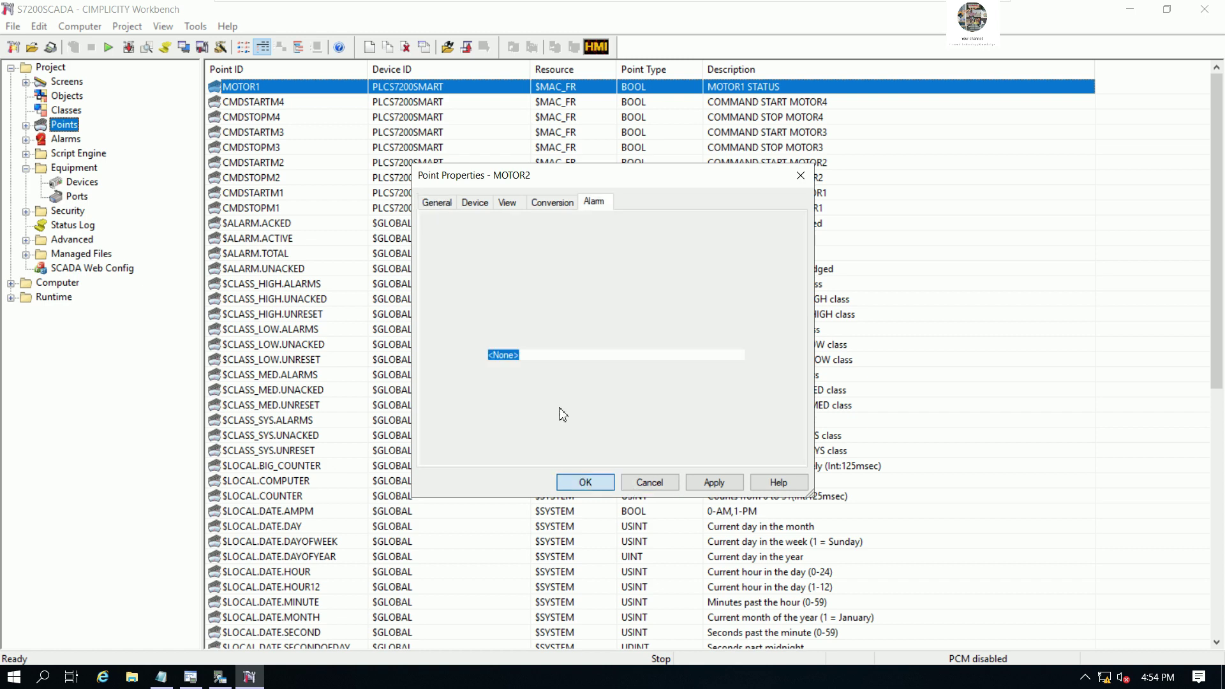
# Step: Duplicate the point MOTOR2 as MOTOR3 on device PLCS7200SMART
pyautogui.rightClick(269, 87)
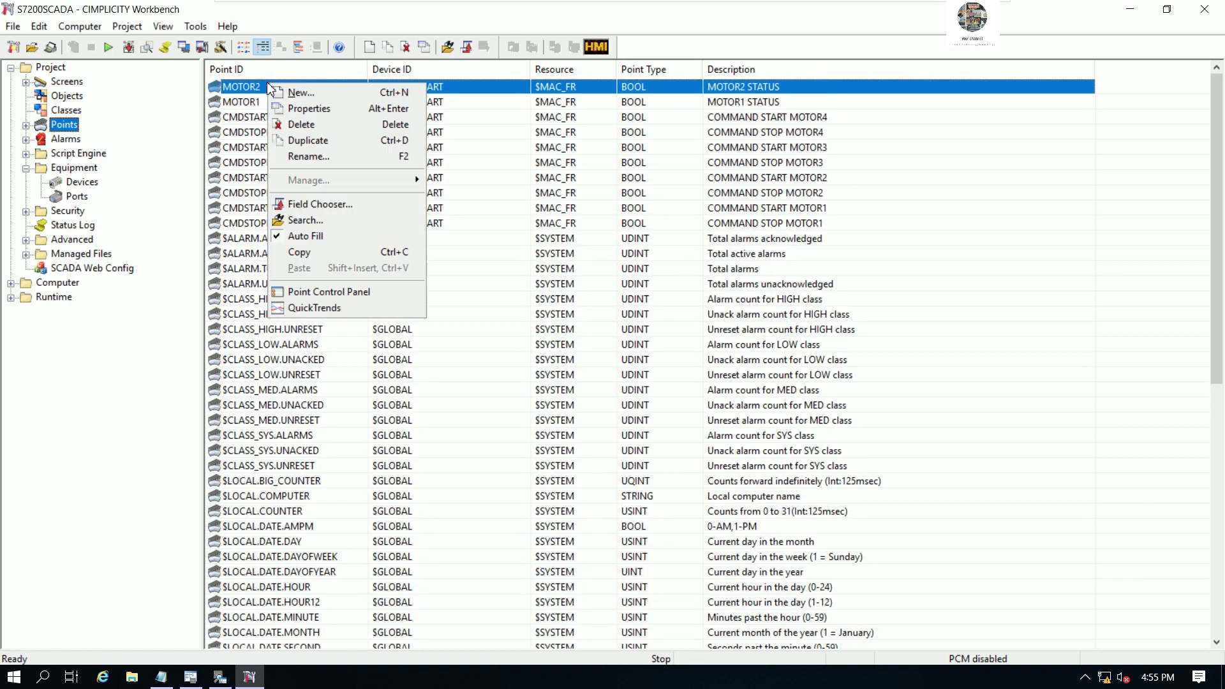
pyautogui.click(306, 143)
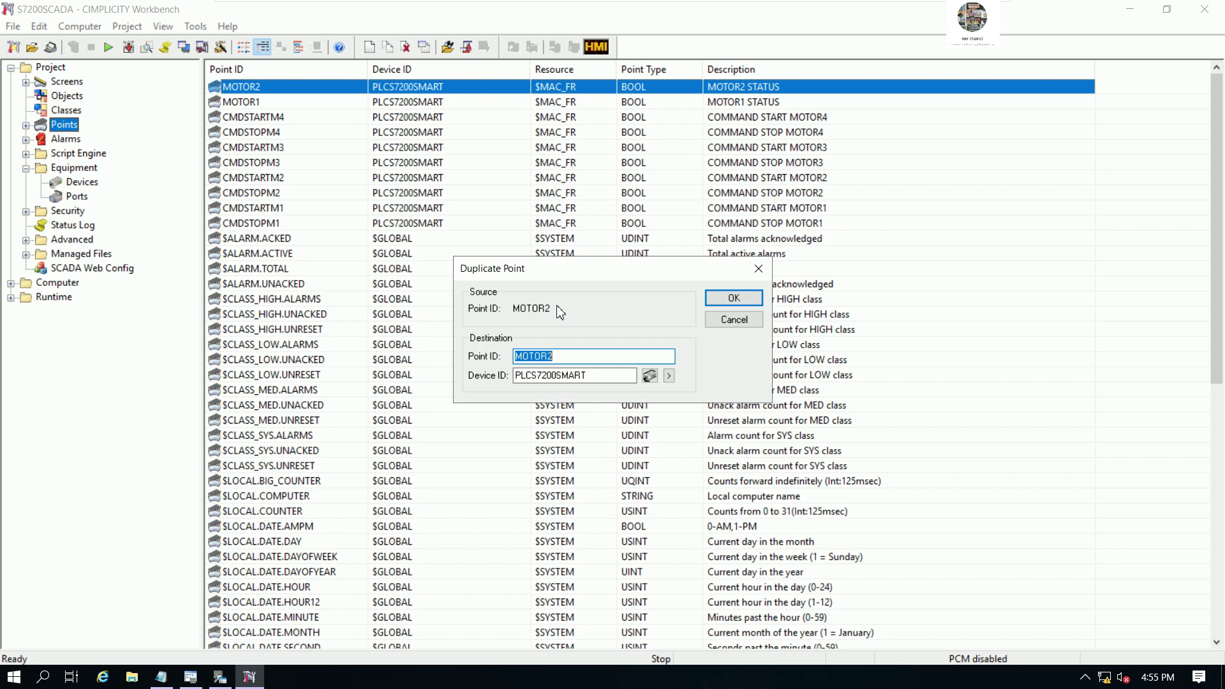
pyautogui.click(572, 358)
pyautogui.write('3')
pyautogui.click(714, 299)
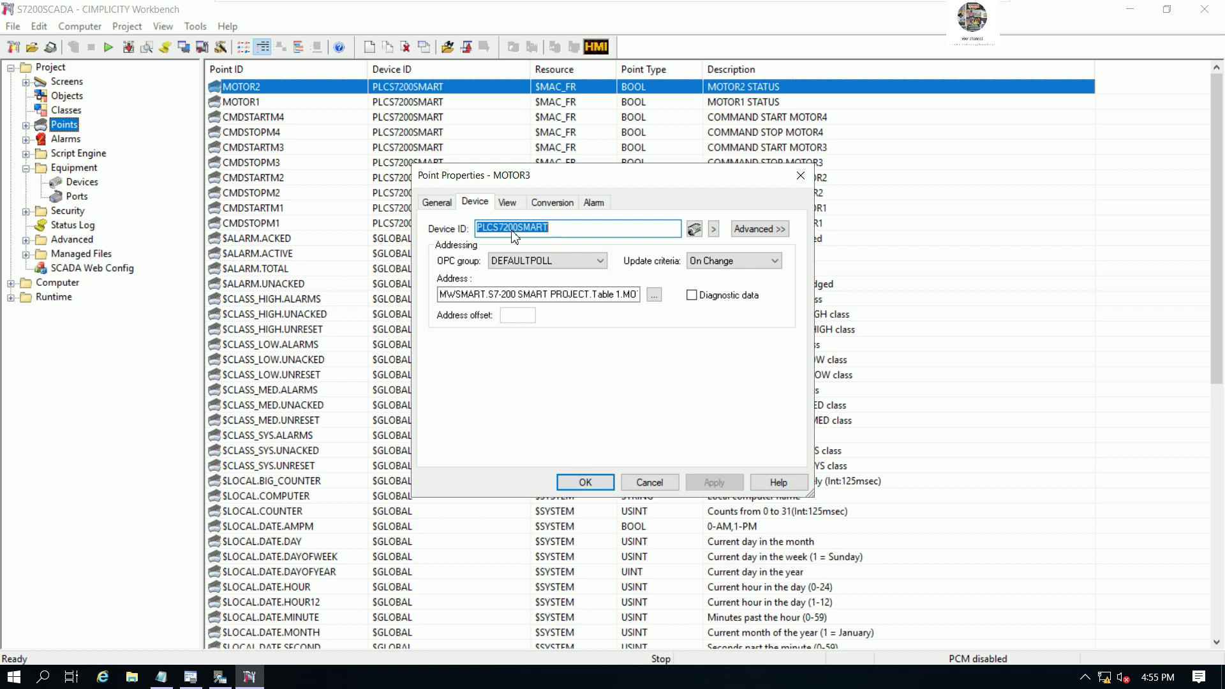
# Step: Edit the MOTOR3 point's address so that it refers to the Table 1 item MOTOR3STATUS
pyautogui.click(618, 294)
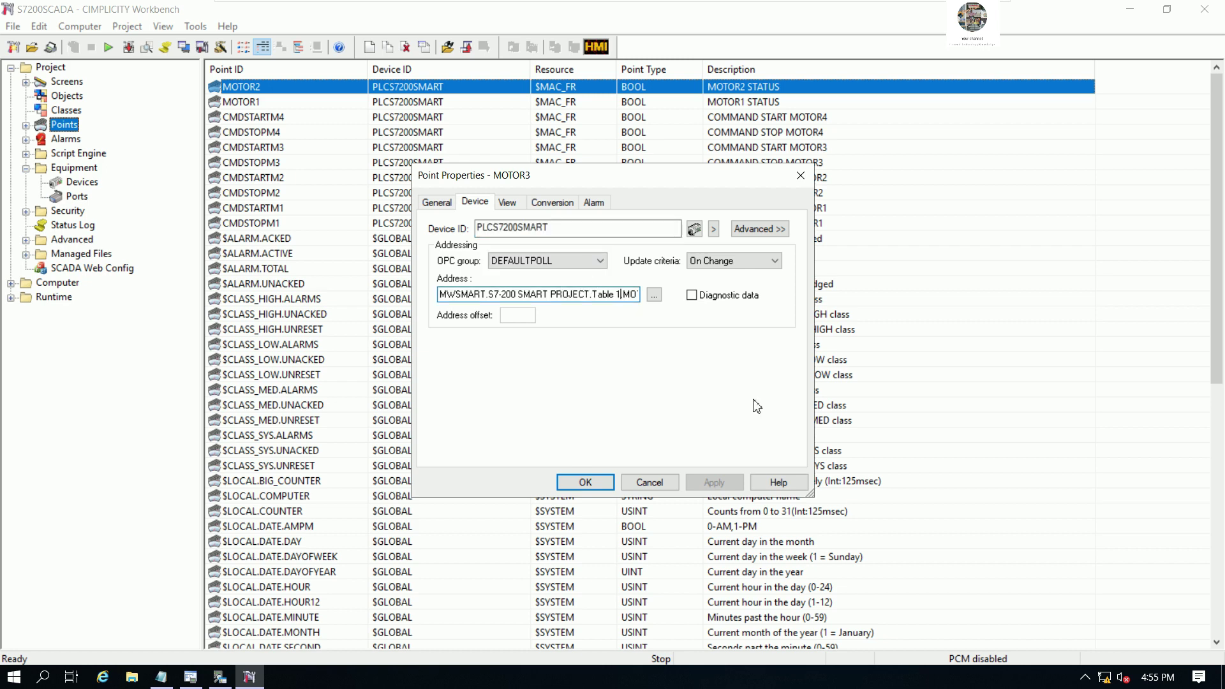
pyautogui.press('Right')
pyautogui.press('Right')
pyautogui.press('Right')
pyautogui.press('Right')
pyautogui.press('Right')
pyautogui.press('Right')
pyautogui.press('Right')
pyautogui.press('Right')
pyautogui.press('Right')
pyautogui.press('Right')
pyautogui.press('Right')
pyautogui.press('Right')
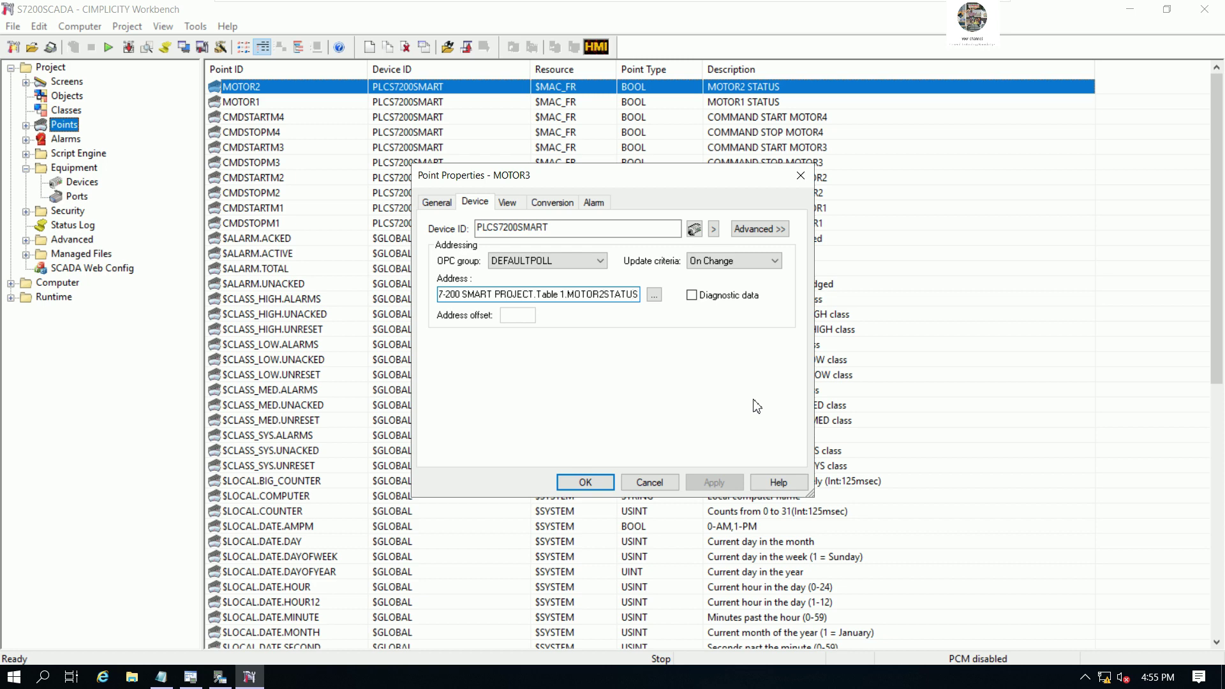
# Step: Change the MOTOR3 point's description to MOTOR3 STATUS and save the point
pyautogui.click(437, 201)
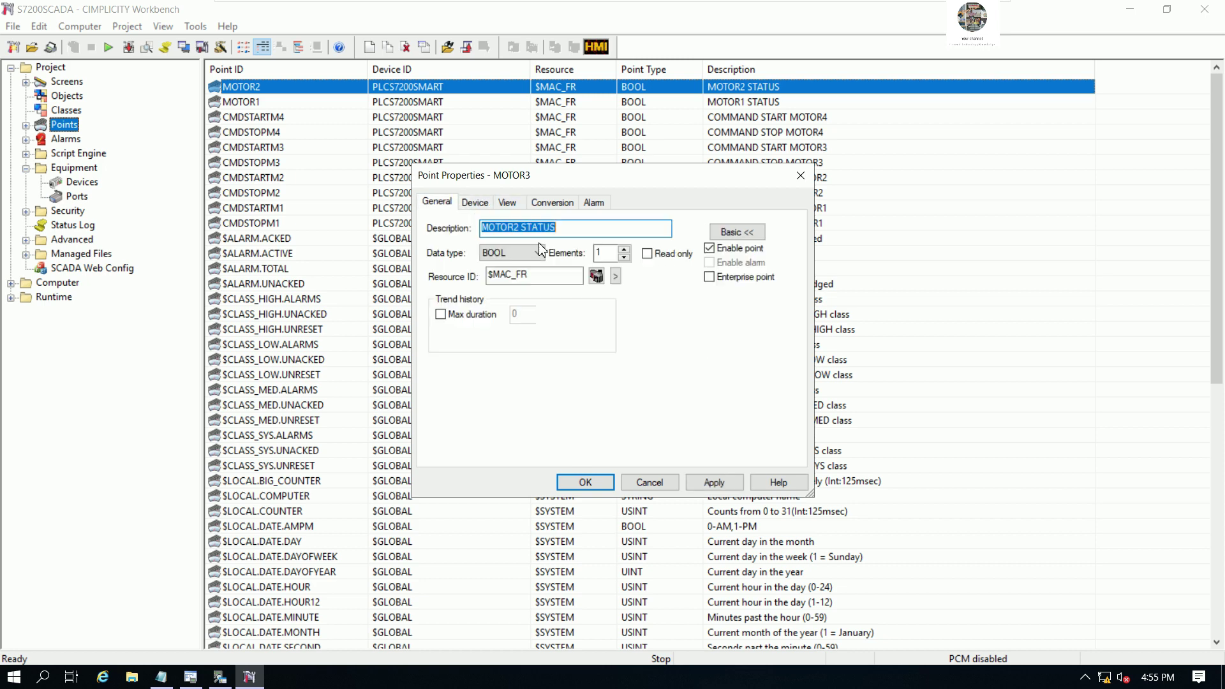
pyautogui.click(521, 228)
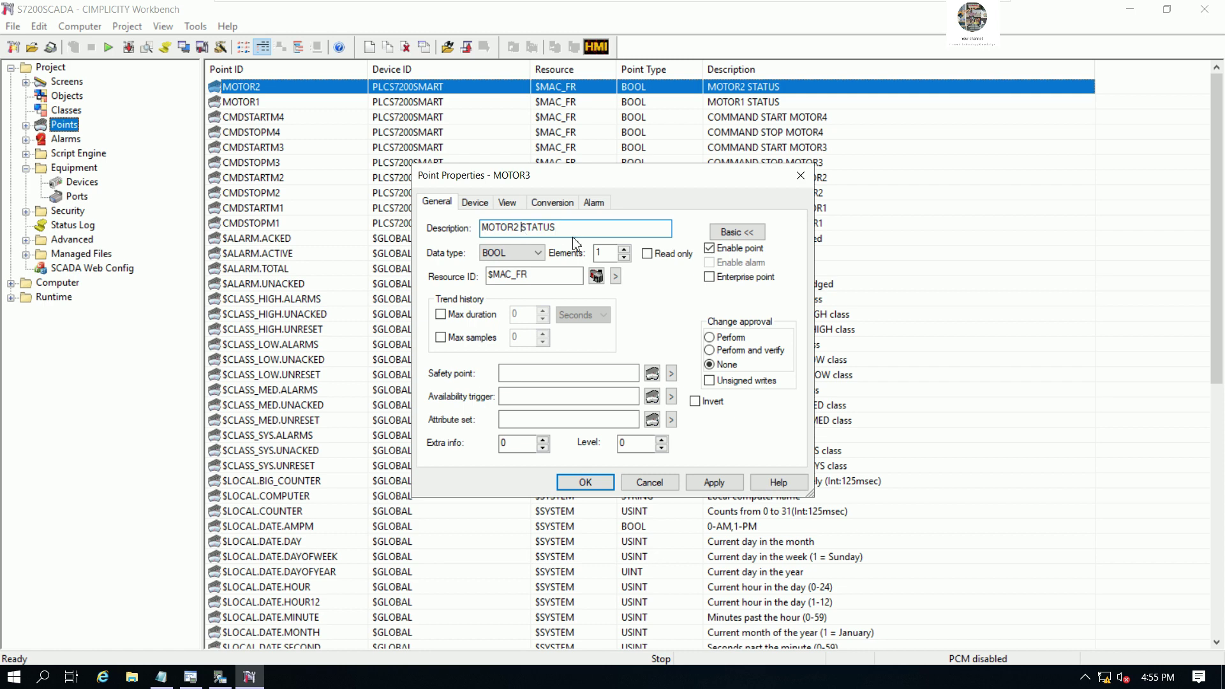
pyautogui.press('BackSpace')
pyautogui.write('3')
pyautogui.click(580, 479)
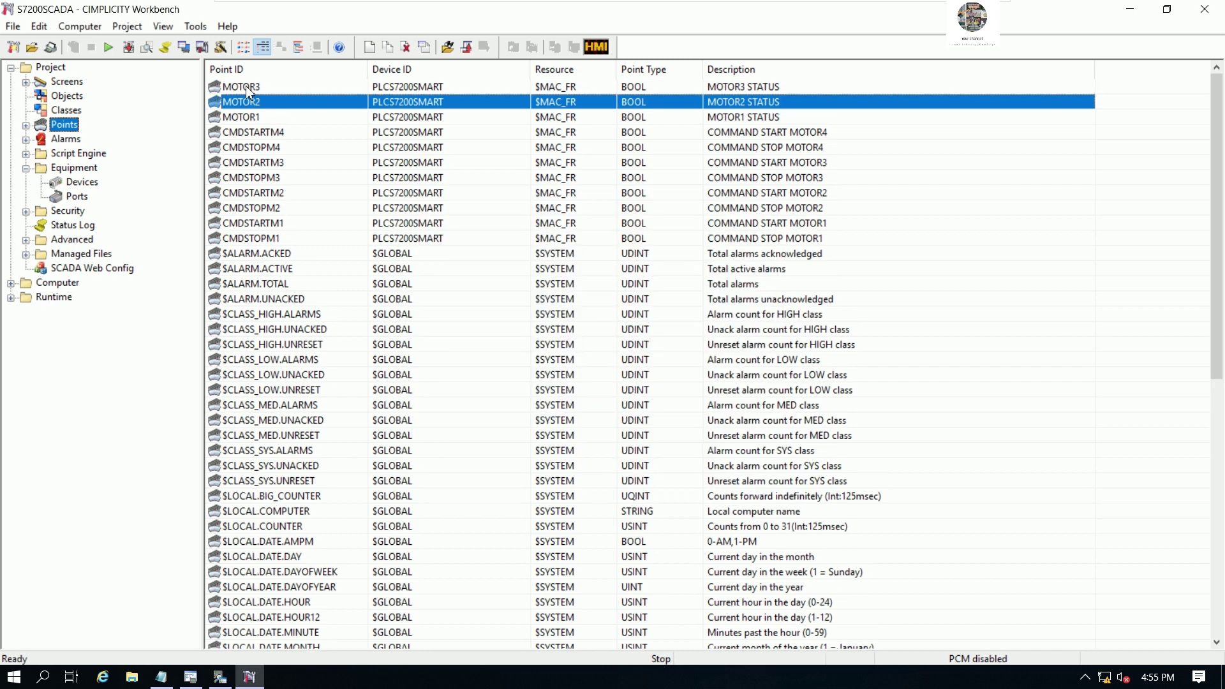
# Step: Duplicate the point MOTOR3 as MOTOR4 on device PLCS7200SMART
pyautogui.click(246, 87)
pyautogui.rightClick(246, 86)
pyautogui.click(276, 142)
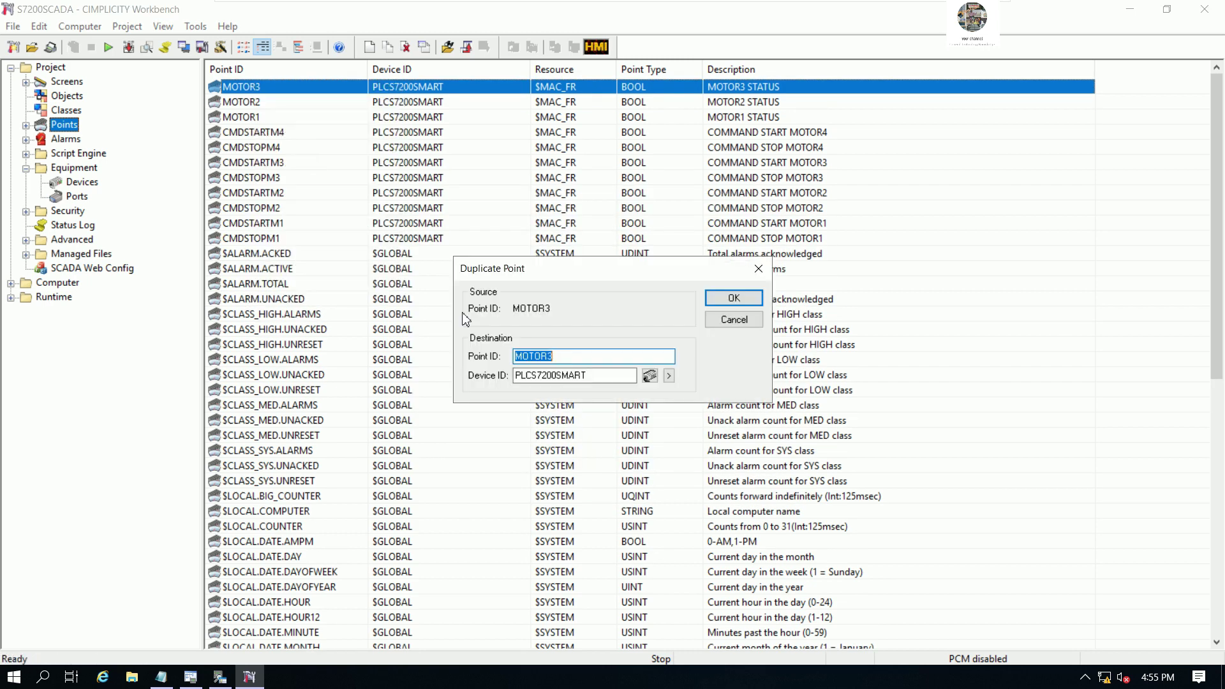
pyautogui.click(566, 359)
pyautogui.write('4')
pyautogui.click(734, 297)
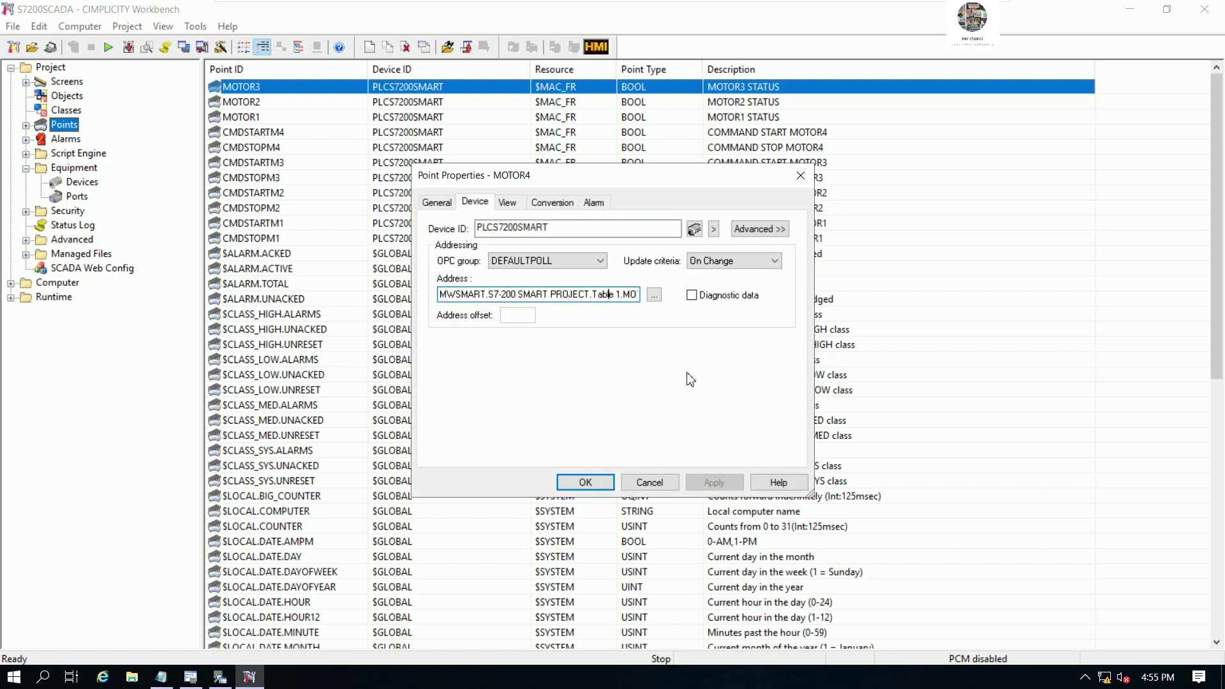
# Step: Edit the MOTOR4 point's address so that it refers to the Table 1 item MOTOR4STATUS
pyautogui.press('End')
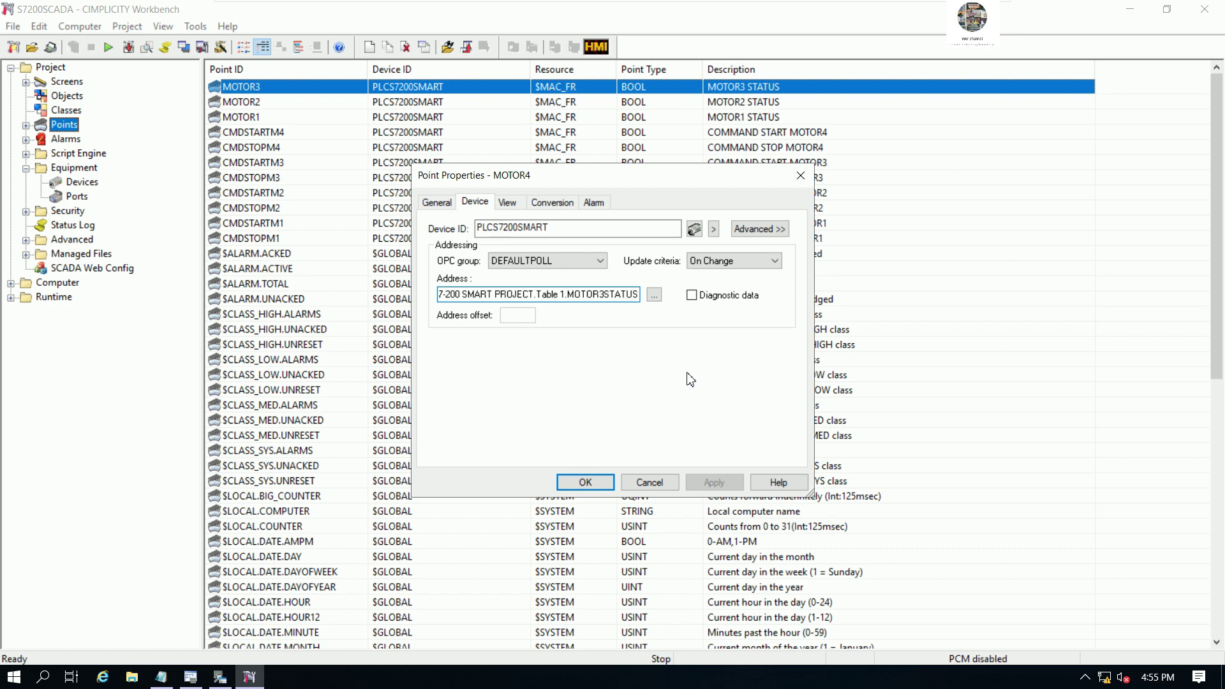
pyautogui.press('Left')
pyautogui.press('Left')
pyautogui.press('Left')
pyautogui.press('Left')
pyautogui.press('Left')
pyautogui.press('Left')
pyautogui.press('BackSpace')
pyautogui.write('4')
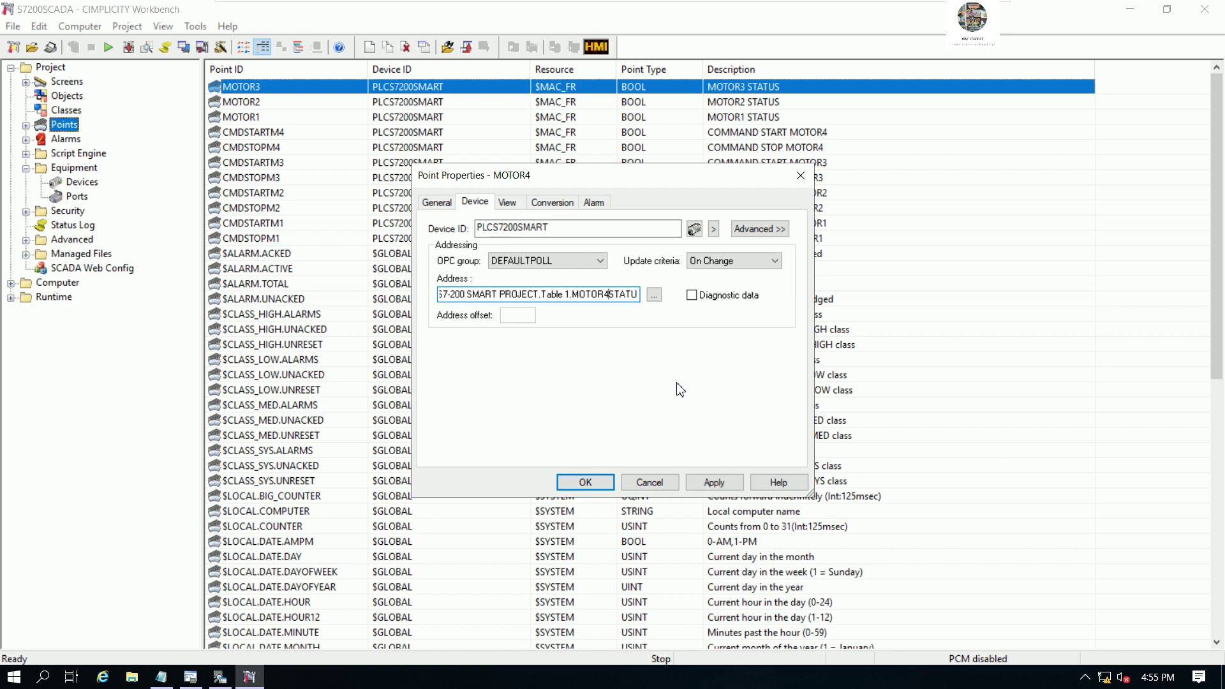
# Step: Change the MOTOR4 point's description to MOTOR4 STATUS and save the point
pyautogui.click(437, 202)
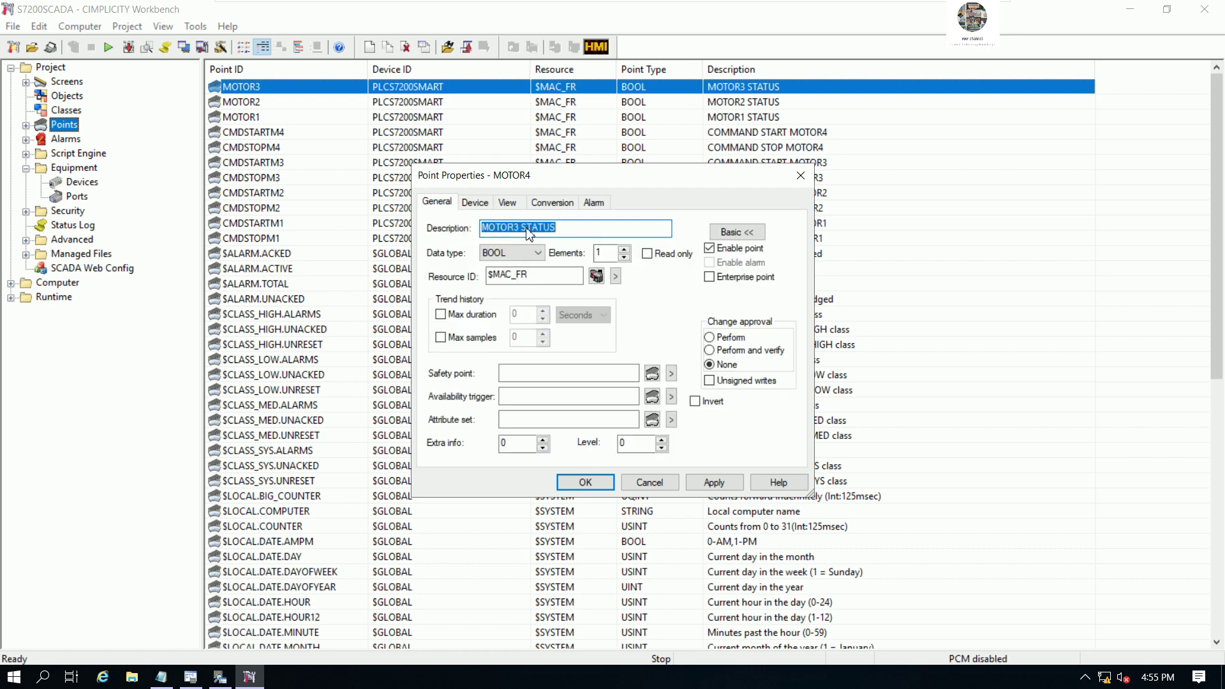
pyautogui.click(550, 229)
pyautogui.press('Left')
pyautogui.press('Left')
pyautogui.press('Left')
pyautogui.press('Left')
pyautogui.press('Left')
pyautogui.press('Left')
pyautogui.press('Left')
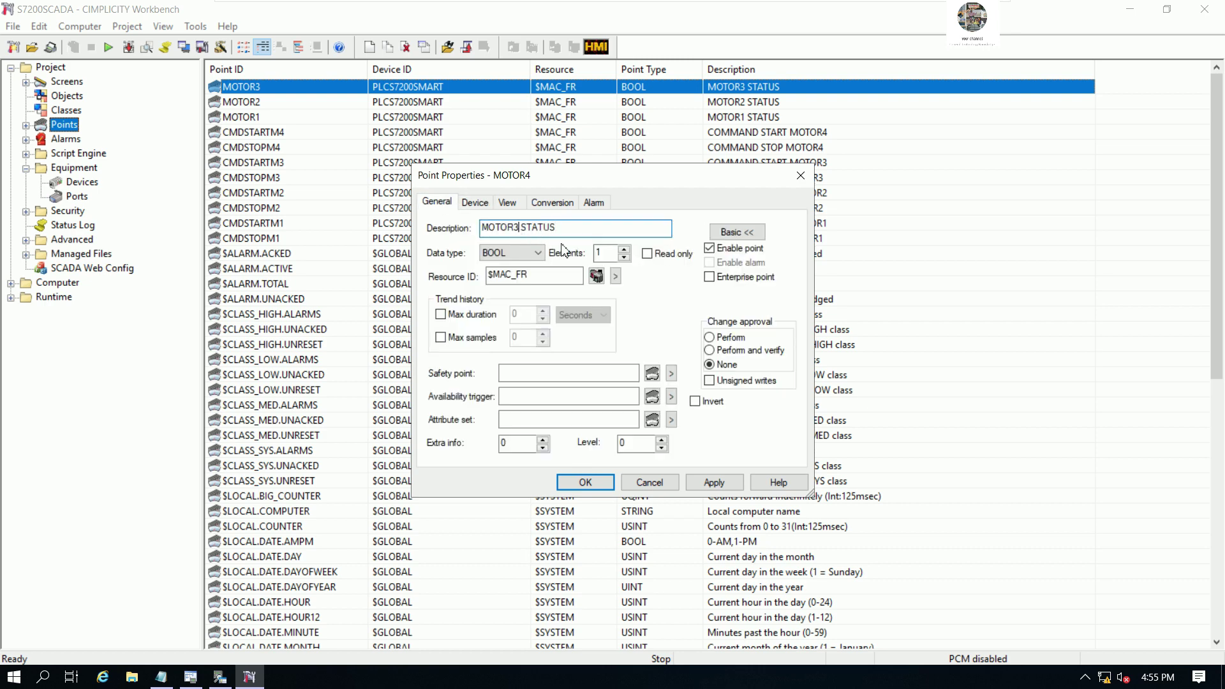
pyautogui.press('BackSpace')
pyautogui.write('4')
pyautogui.click(590, 482)
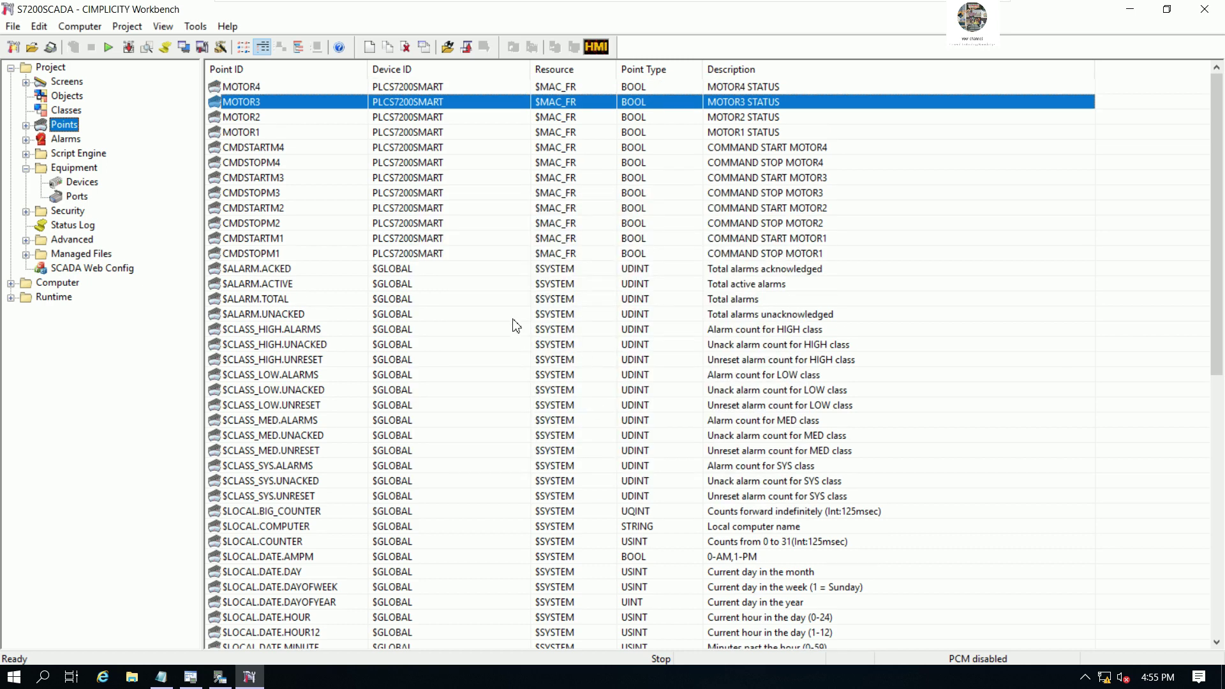
# Step: Switch to Notepad and add the line "Now we already created the tags, so we can update the project" below "choose New."
pyautogui.click(162, 678)
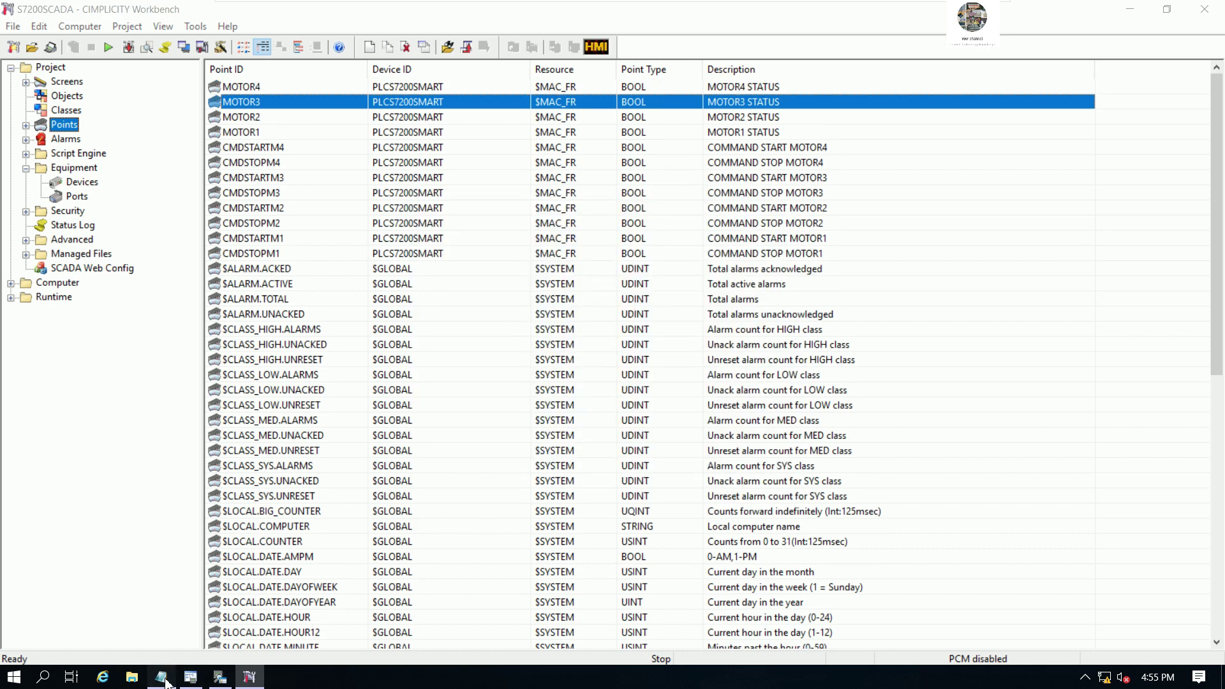
pyautogui.moveTo(627, 123); pyautogui.dragTo(538, 202)
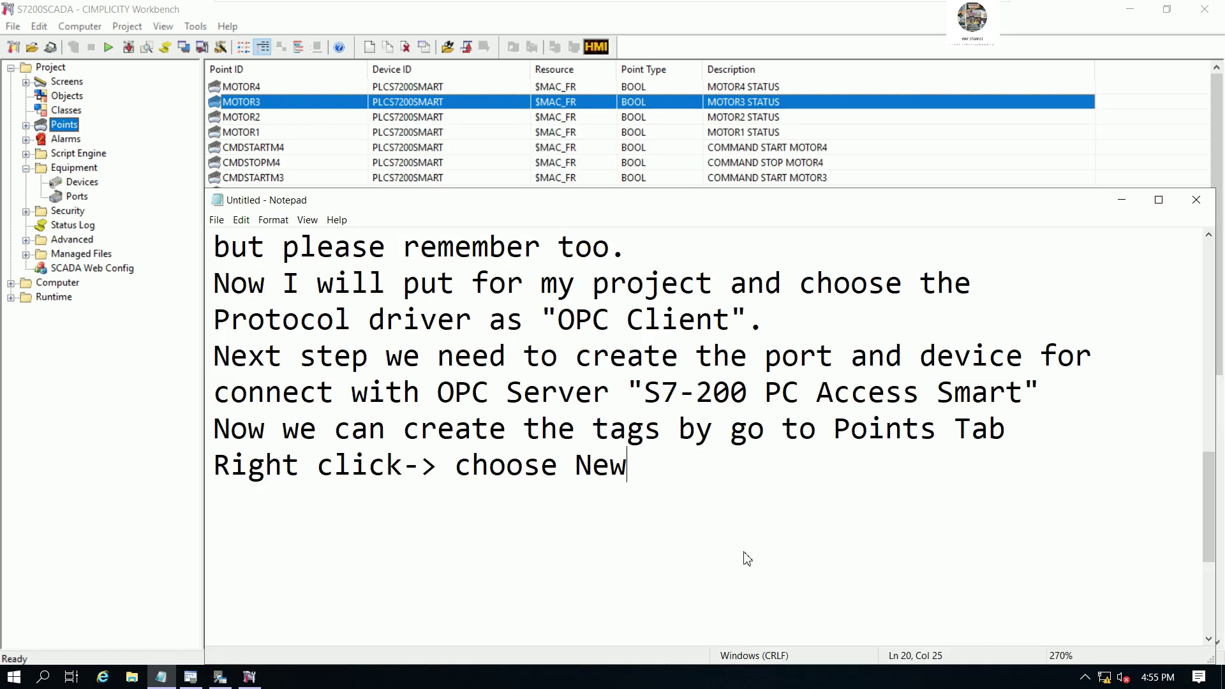
pyautogui.write('.')
pyautogui.press('Return')
pyautogui.write('nO')
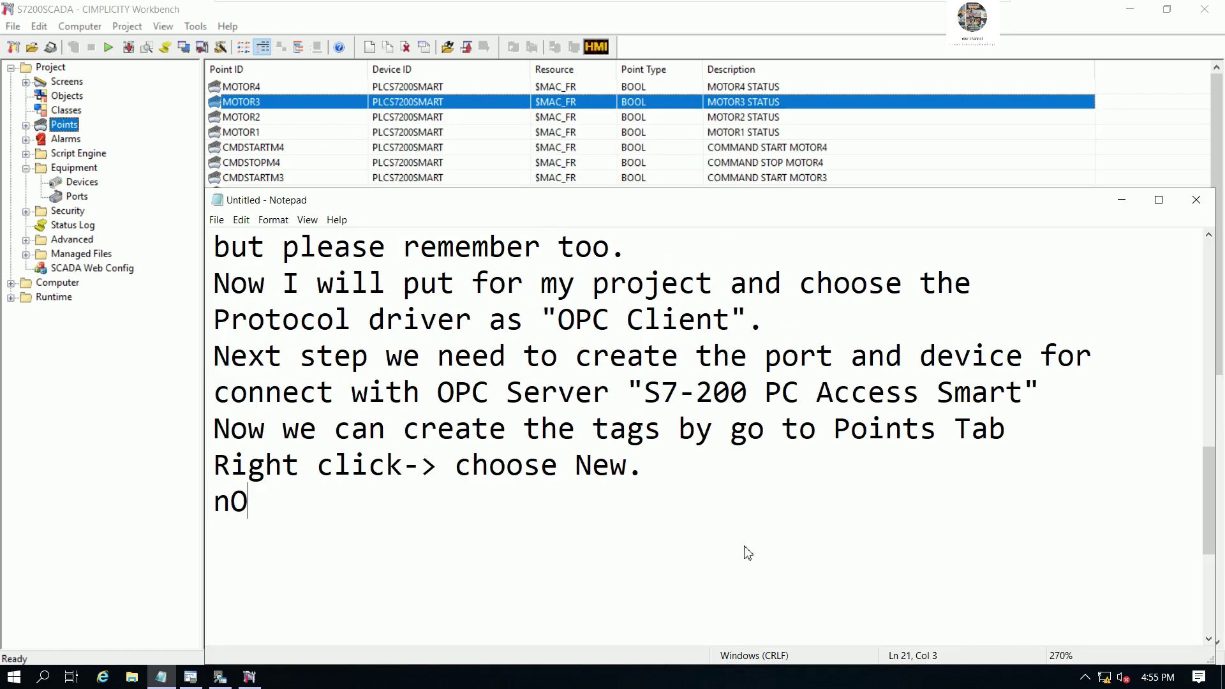
pyautogui.press('BackSpace')
pyautogui.press('BackSpace')
pyautogui.write('Now w')
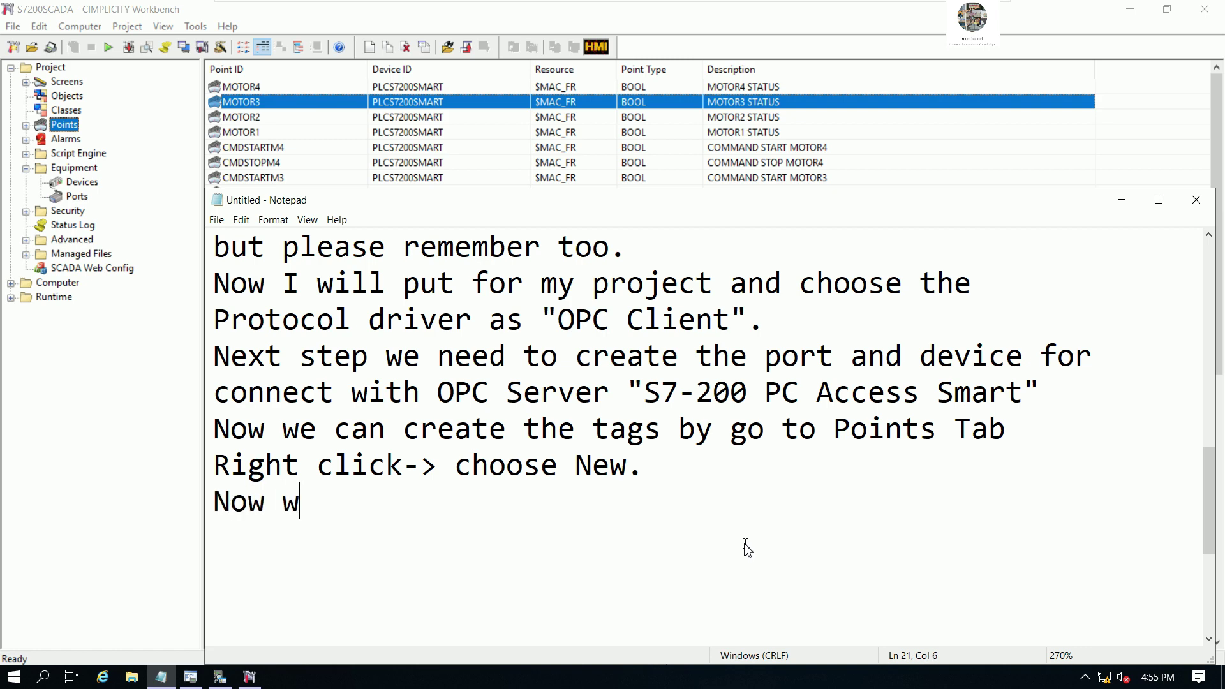
pyautogui.write('e alred')
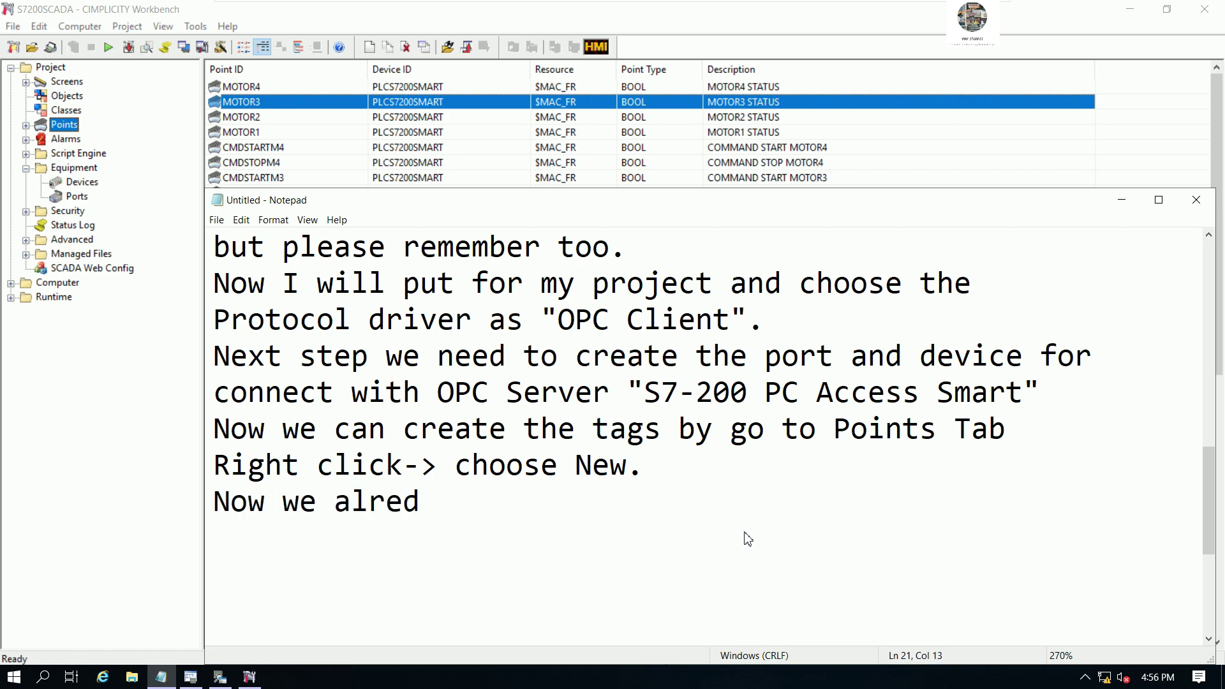
pyautogui.press('BackSpace')
pyautogui.write('ady created the')
pyautogui.moveTo(748, 7)
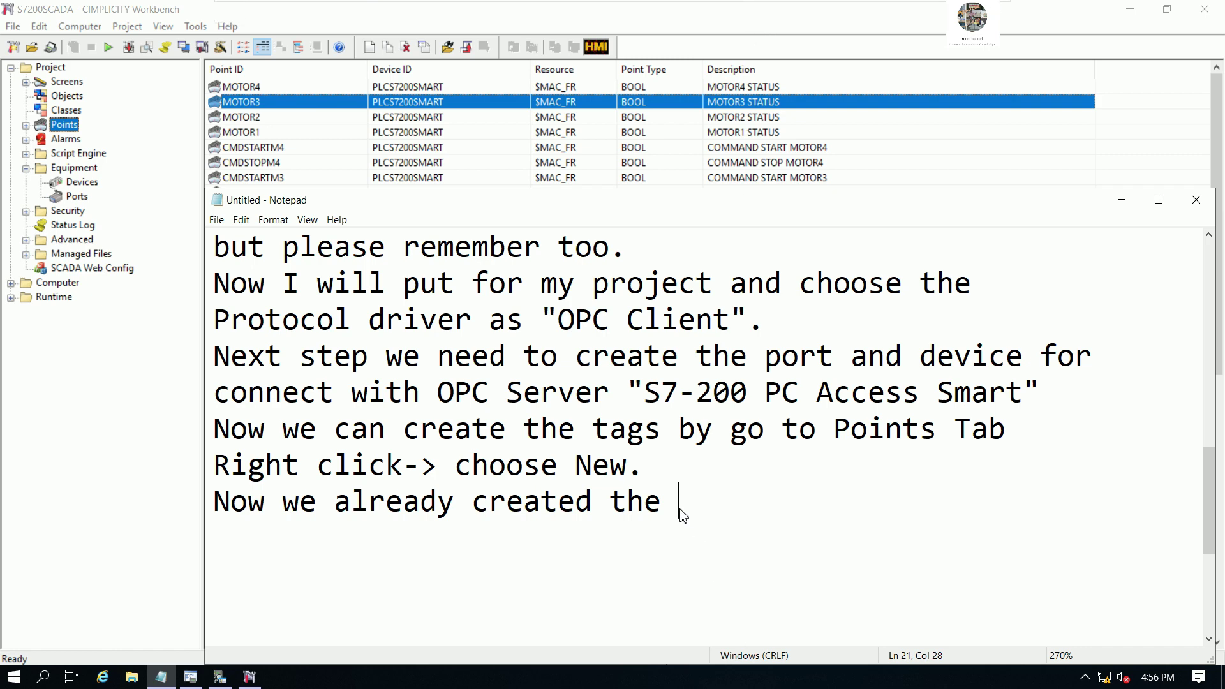
pyautogui.write('tags')
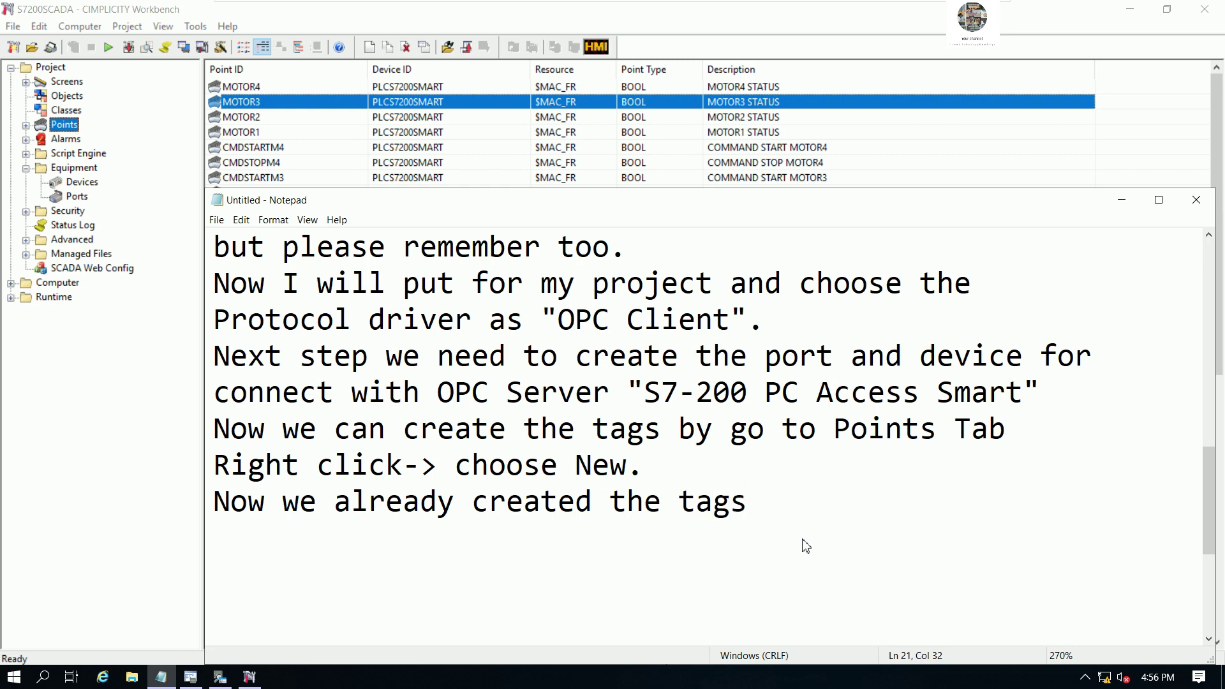
pyautogui.write(', so we can ')
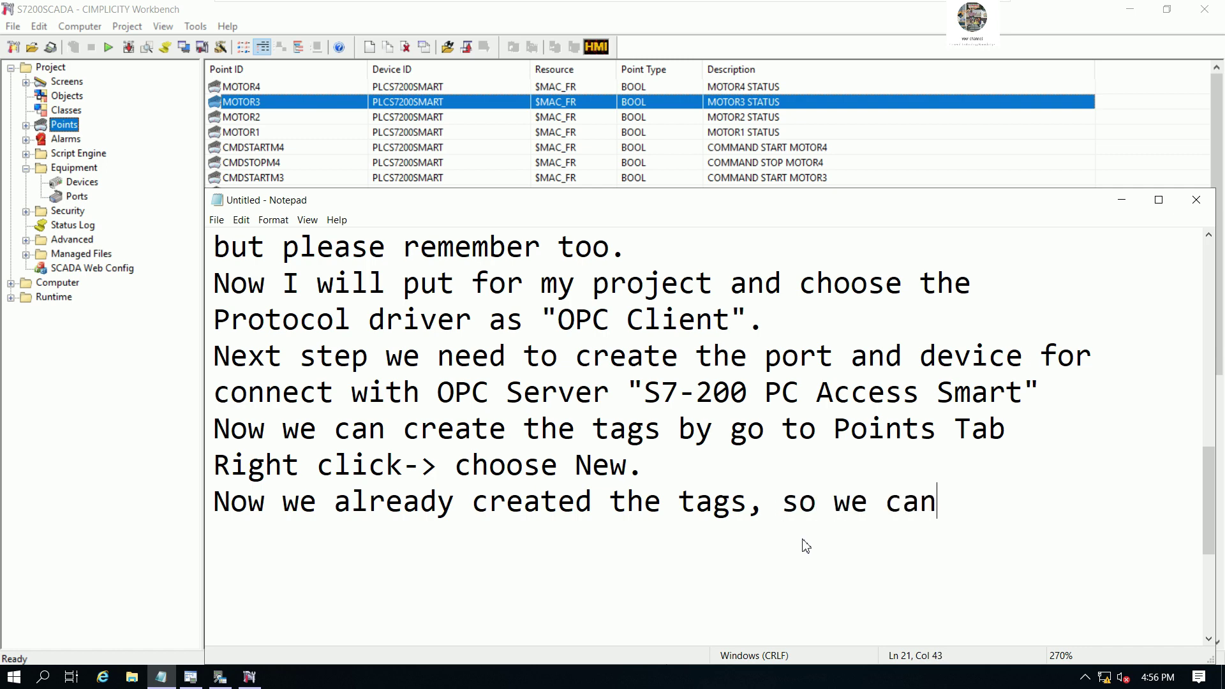
pyautogui.write('update t')
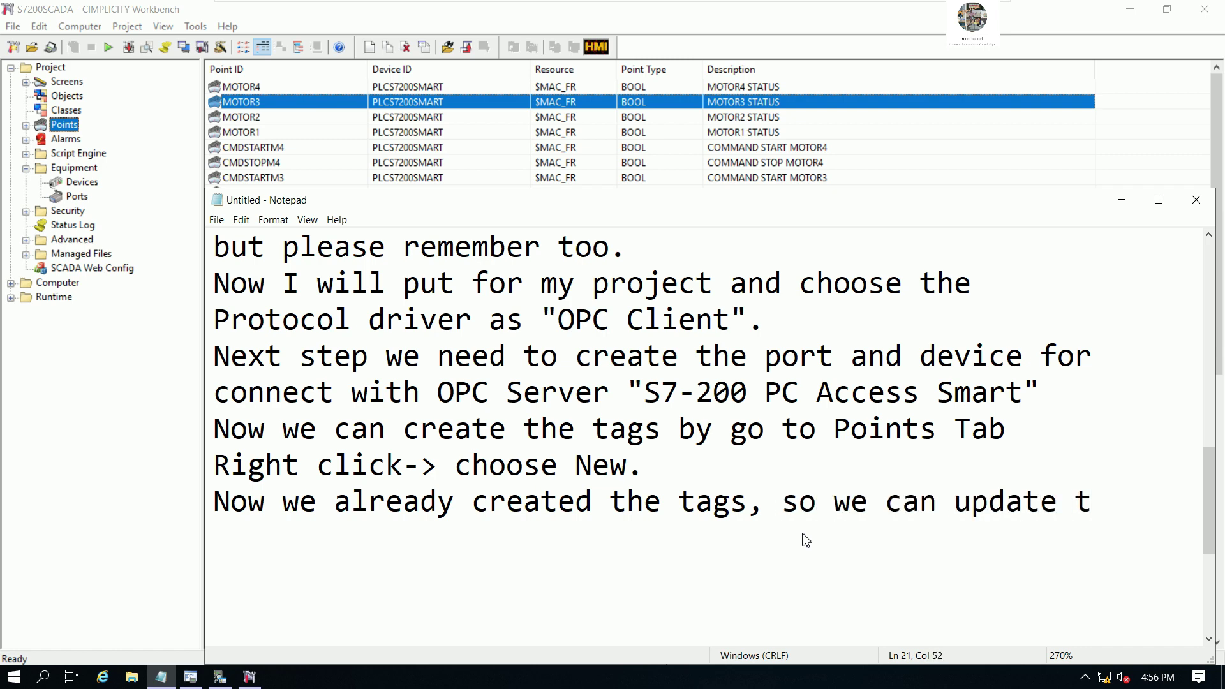
pyautogui.write('he project')
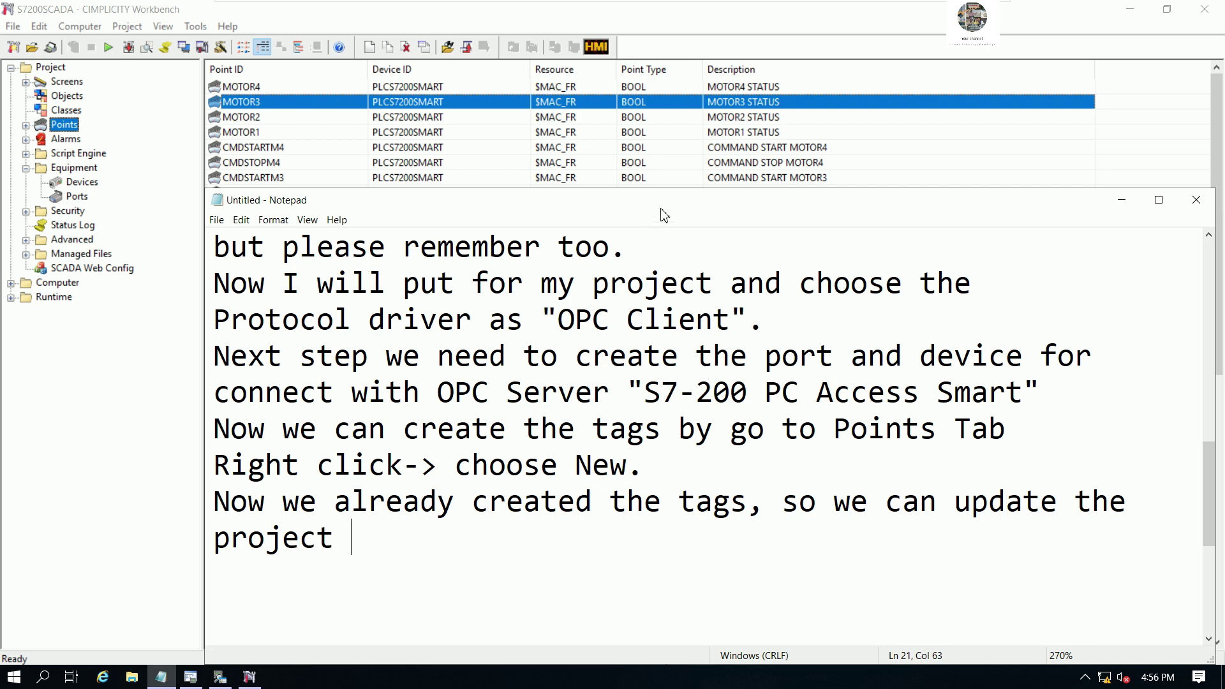
# Step: Return to CIMPLICITY Workbench and update the S7200SCADA project configuration, copying the master data to run-time data
pyautogui.click(273, 19)
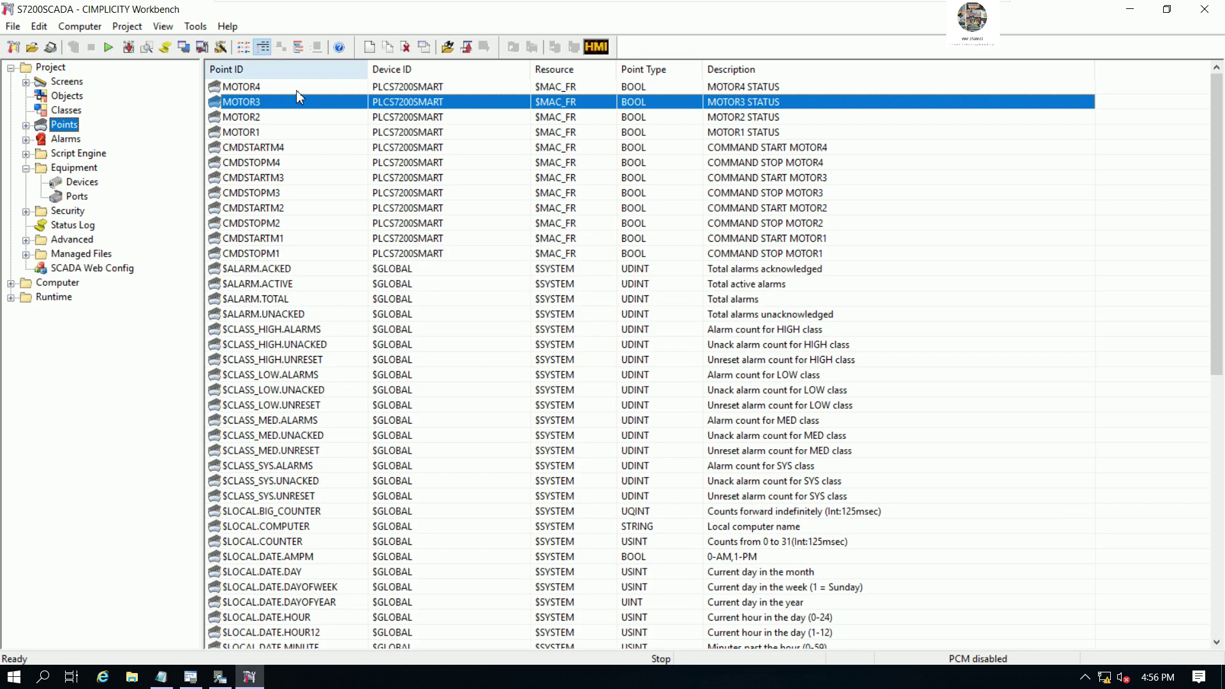
pyautogui.click(128, 48)
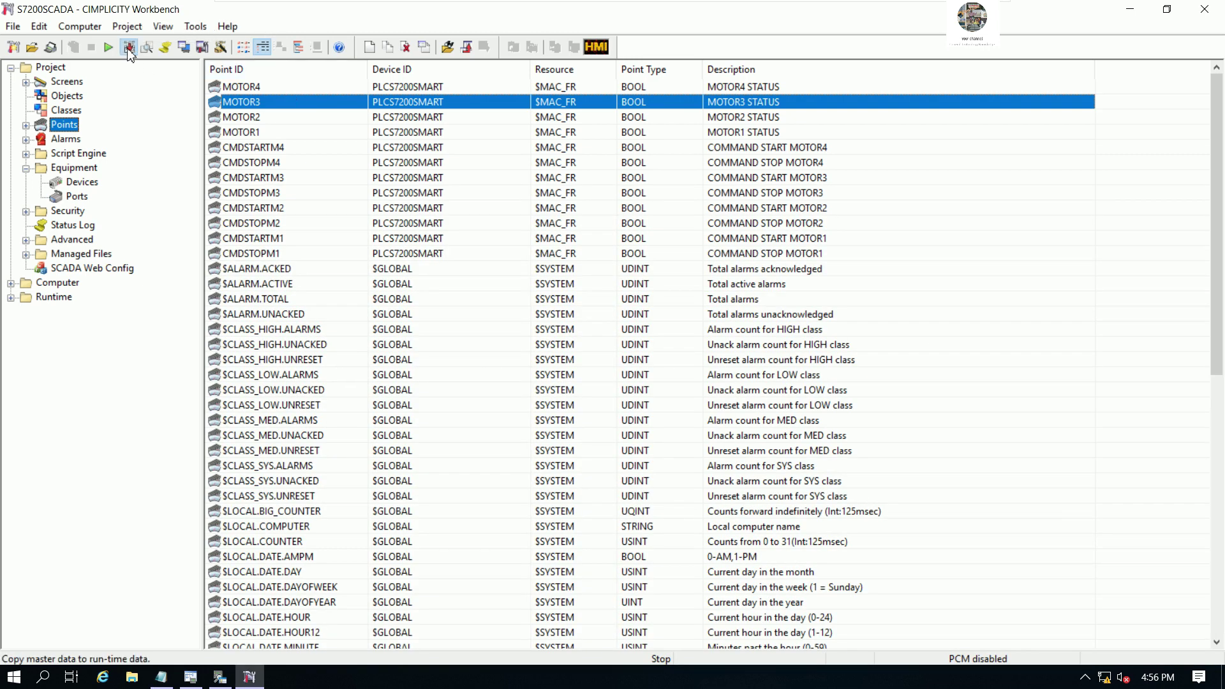
pyautogui.click(601, 357)
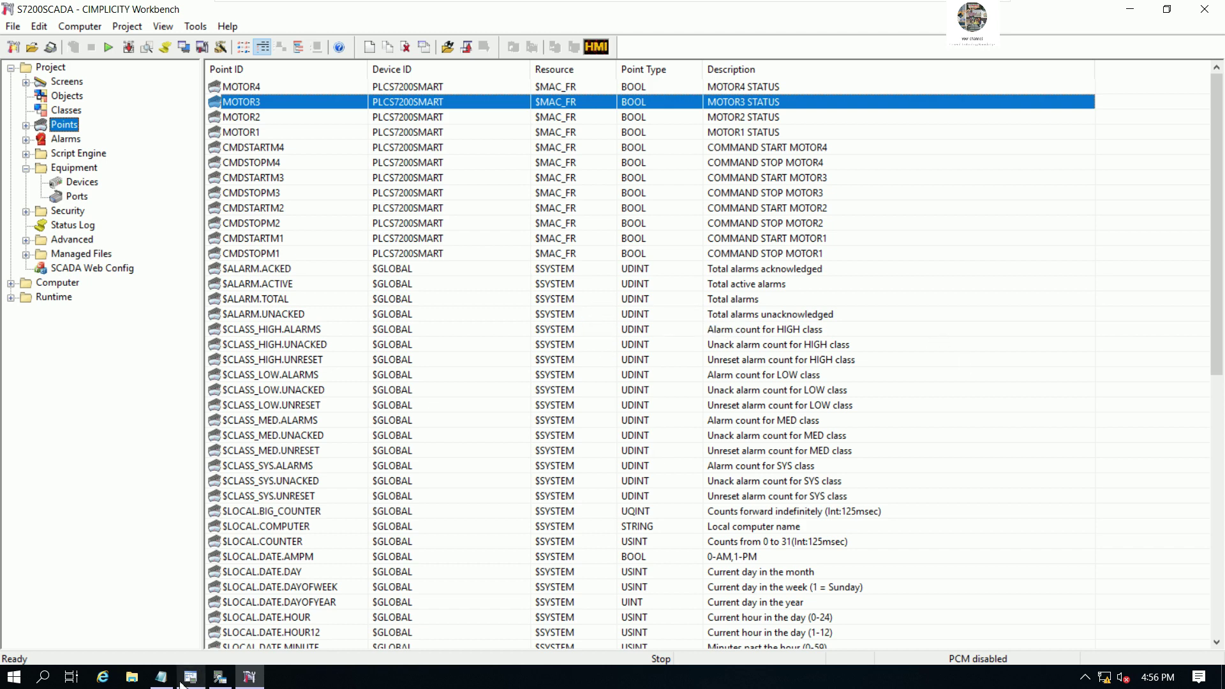
# Step: Switch to Notepad and continue the last sentence with "and start the project"
pyautogui.click(161, 676)
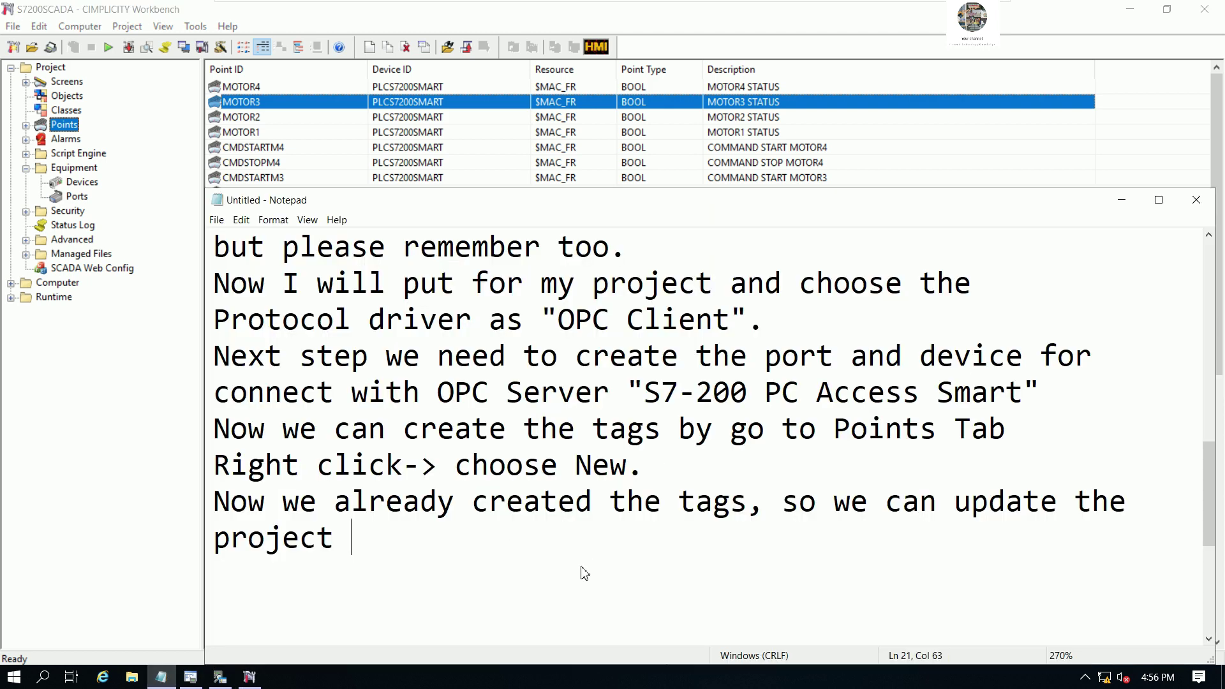
pyautogui.write('and start the')
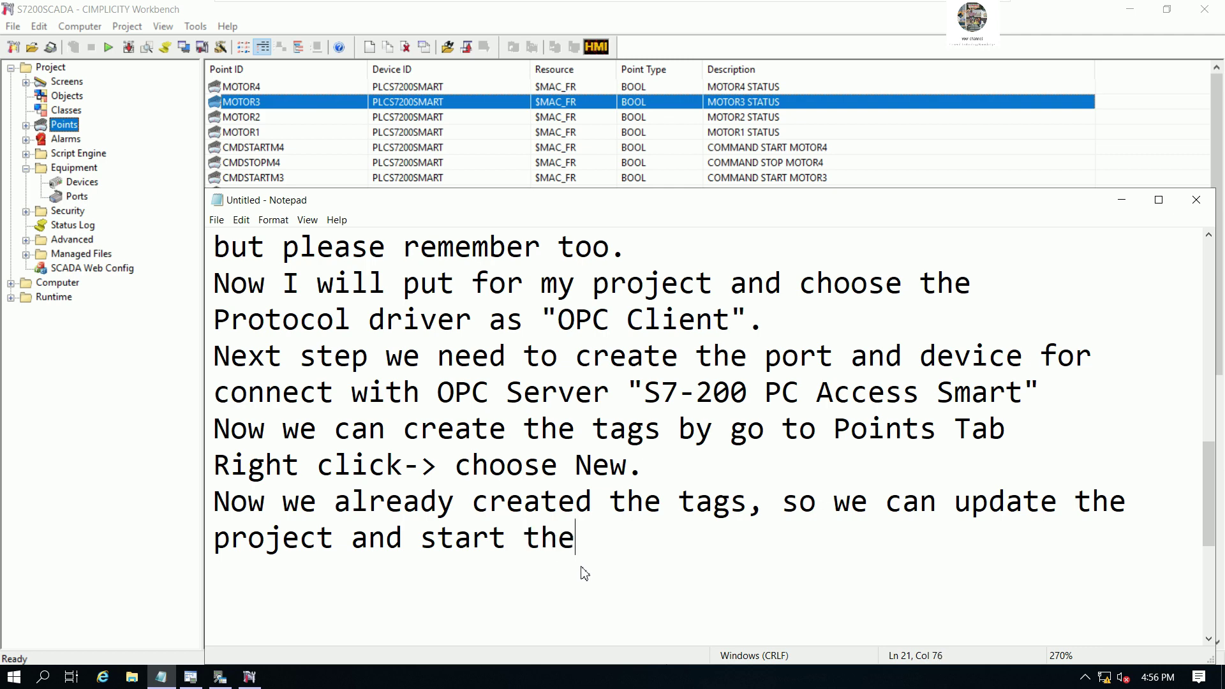
pyautogui.write(' project')
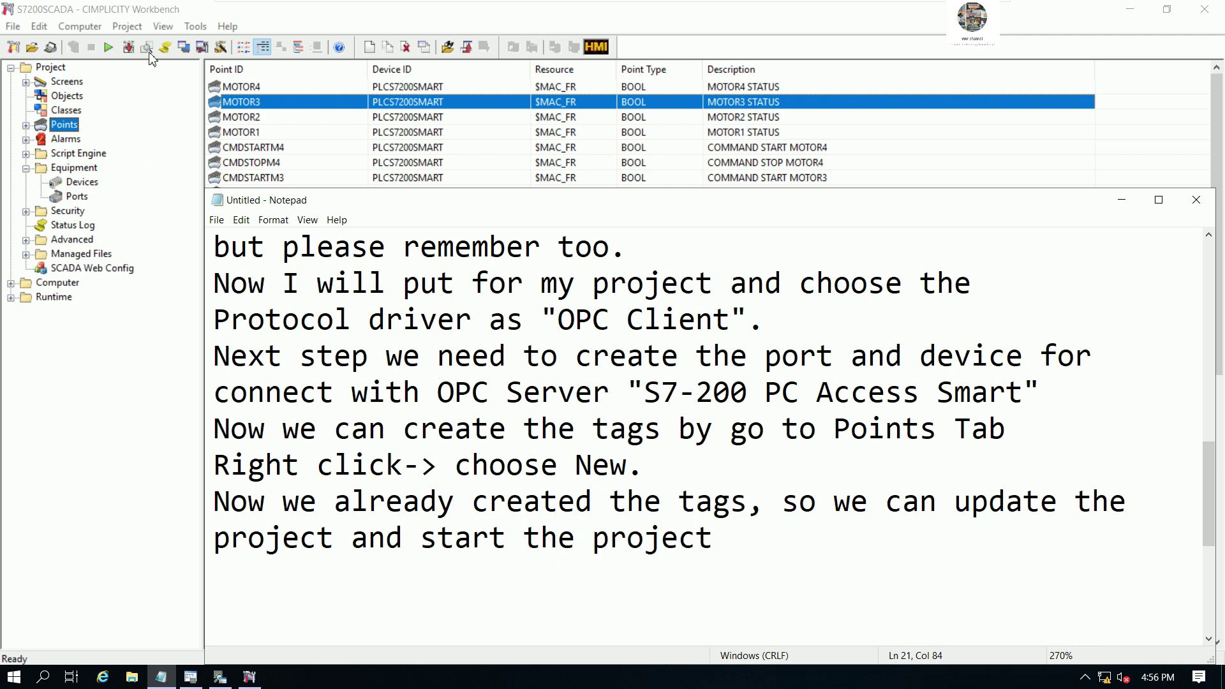
# Step: Return to CIMPLICITY Workbench and start the S7200SCADA project, agreeing to continue without a valid base license
pyautogui.click(250, 14)
pyautogui.click(108, 48)
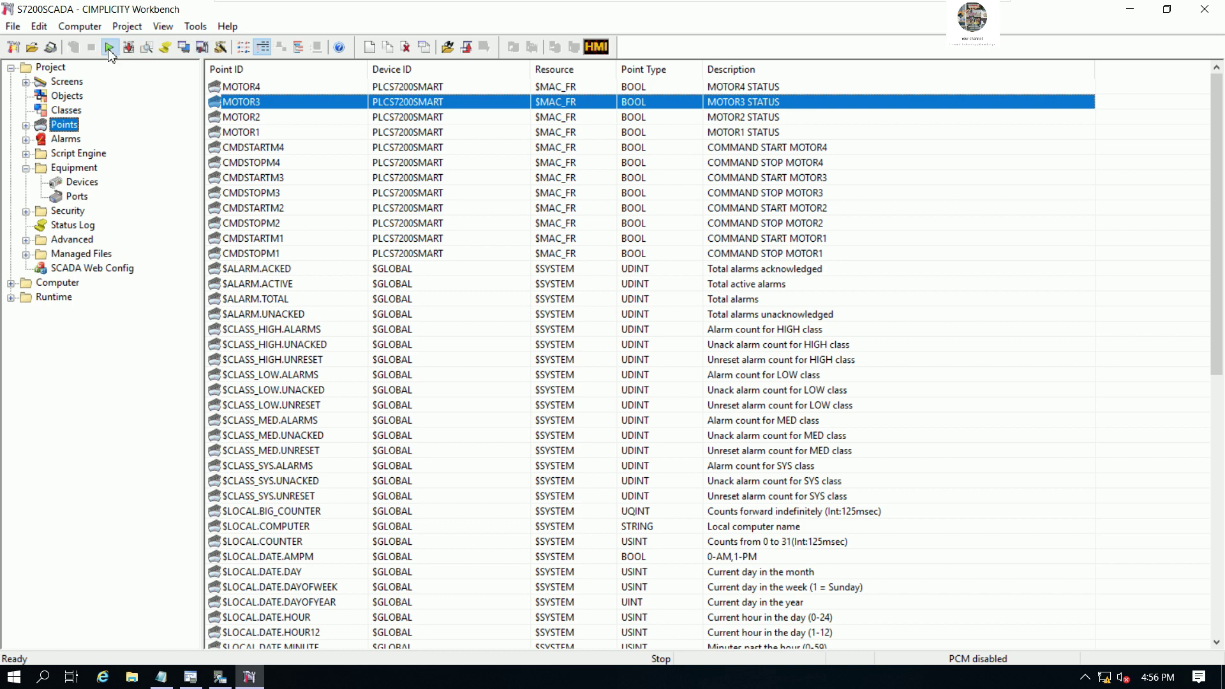
pyautogui.click(601, 374)
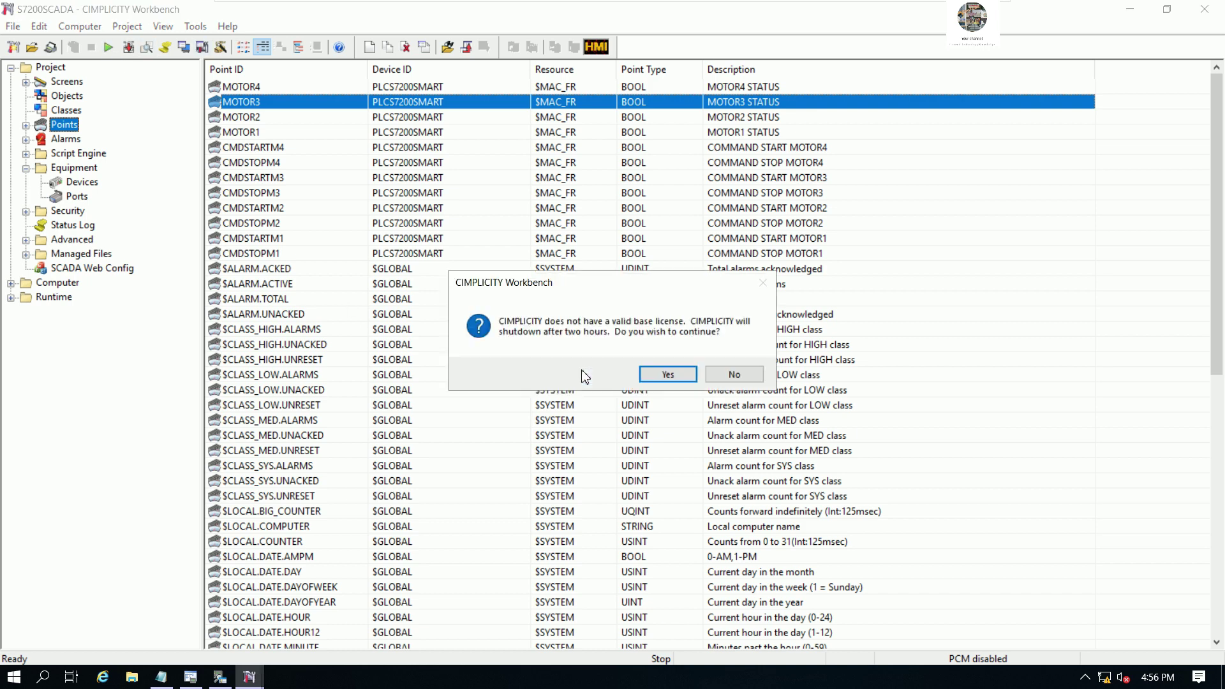
pyautogui.click(667, 375)
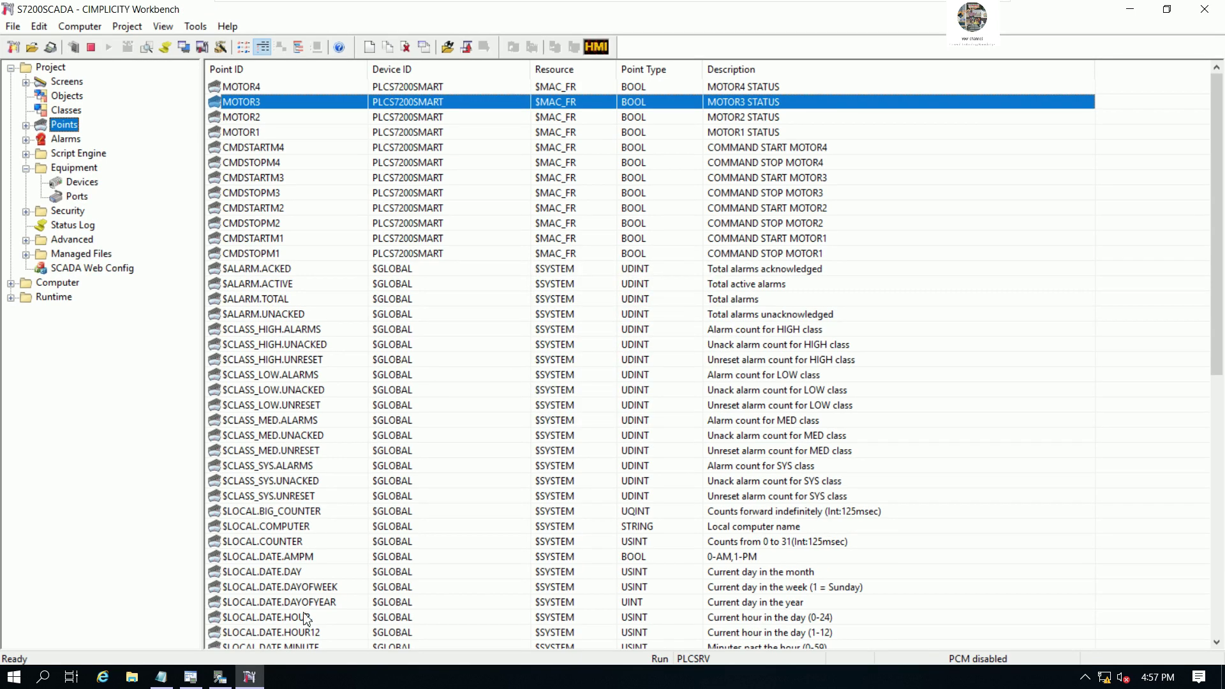
# Step: Open the QuickView of device PLCS7200SMART to check its communication status, keeping the device list in view
pyautogui.click(76, 196)
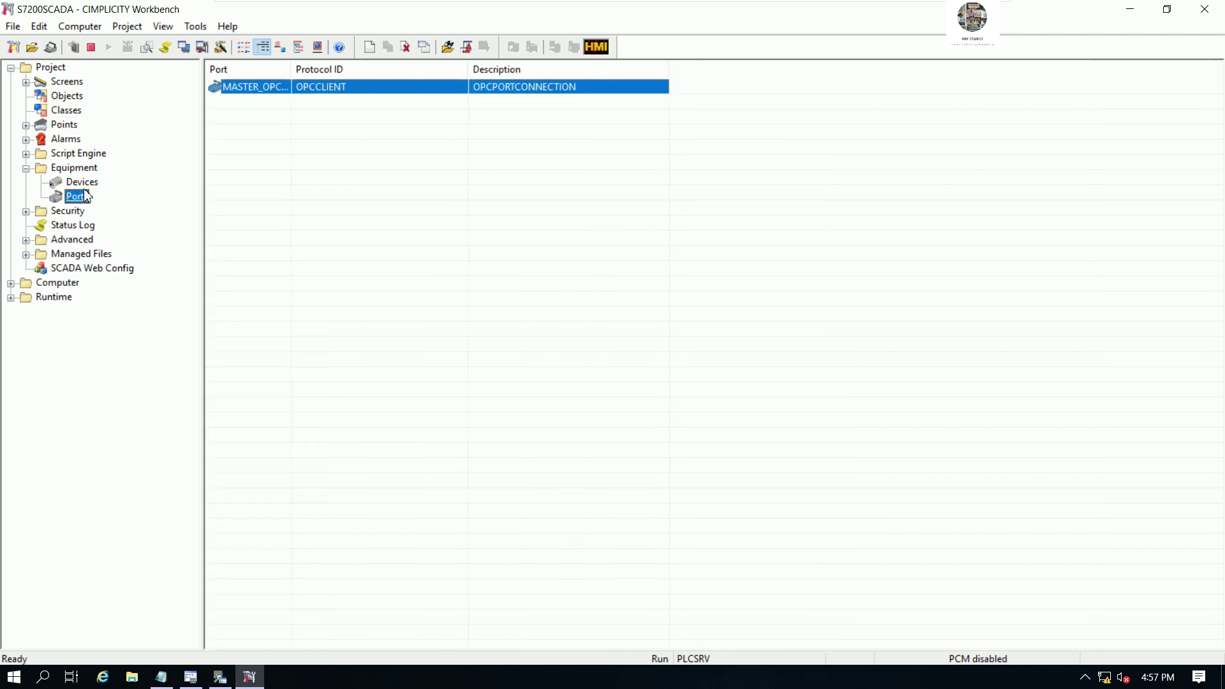
pyautogui.click(82, 182)
pyautogui.rightClick(254, 87)
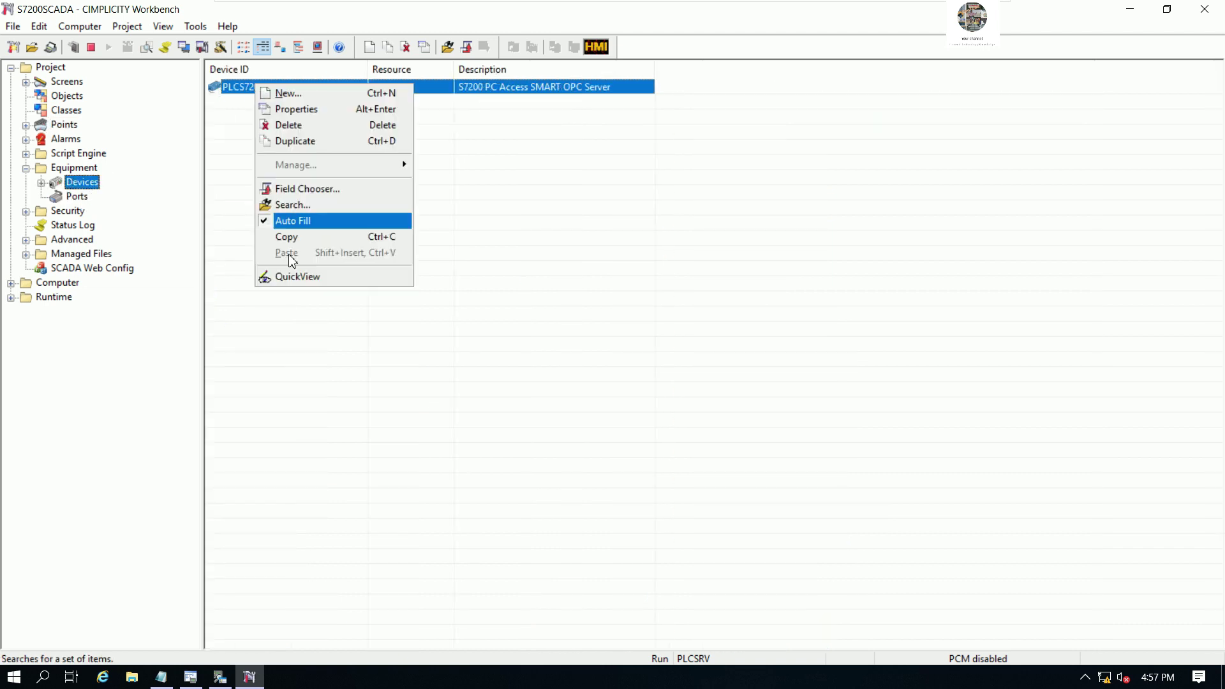
pyautogui.click(311, 279)
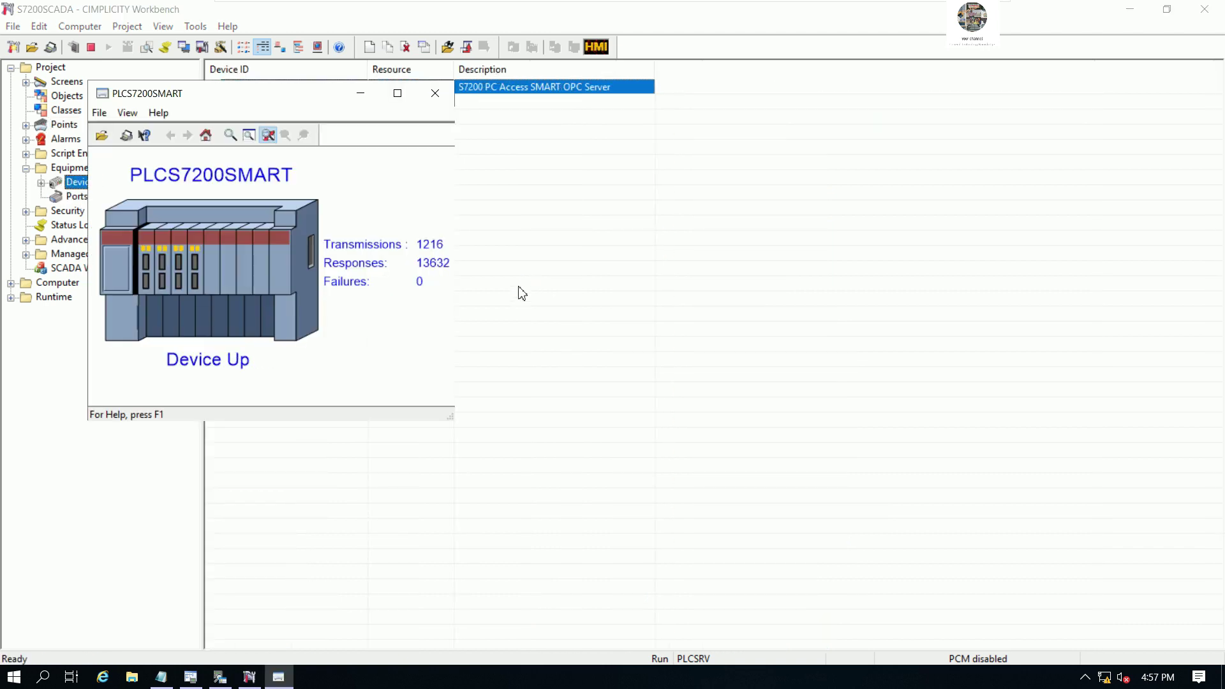
pyautogui.moveTo(310, 99); pyautogui.dragTo(456, 125)
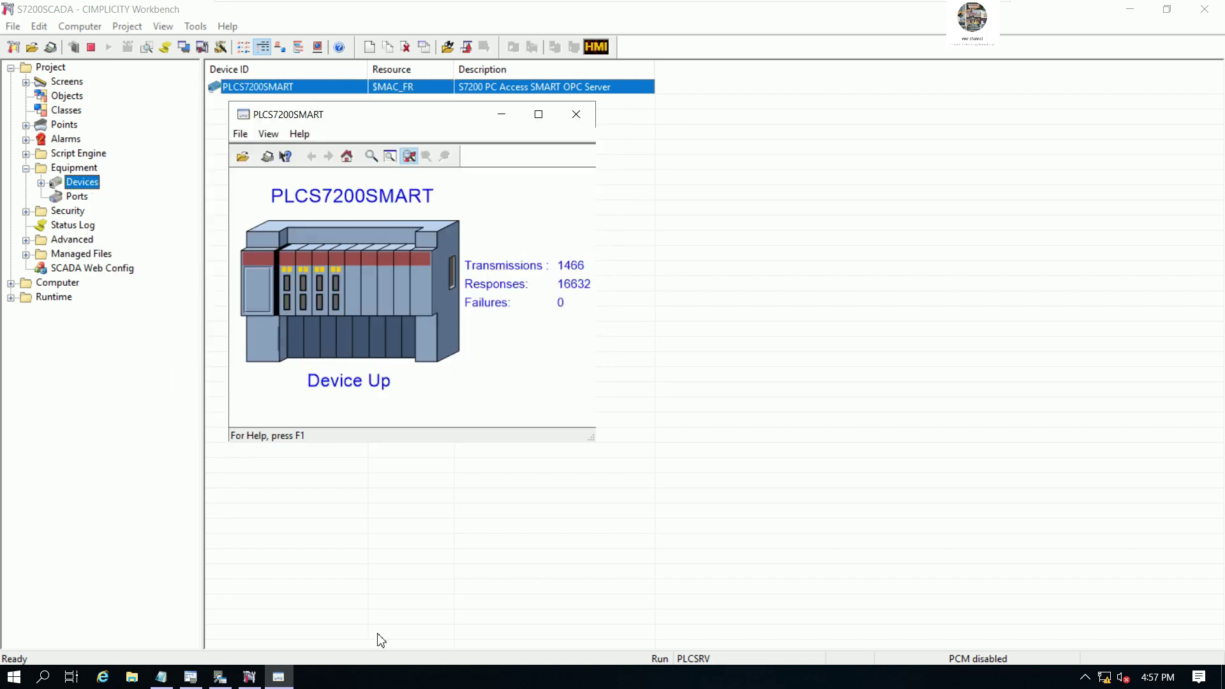
# Step: Place the Notepad note beside the device view and add the lines "Let see the device status was up" and "It mean that"
pyautogui.click(161, 676)
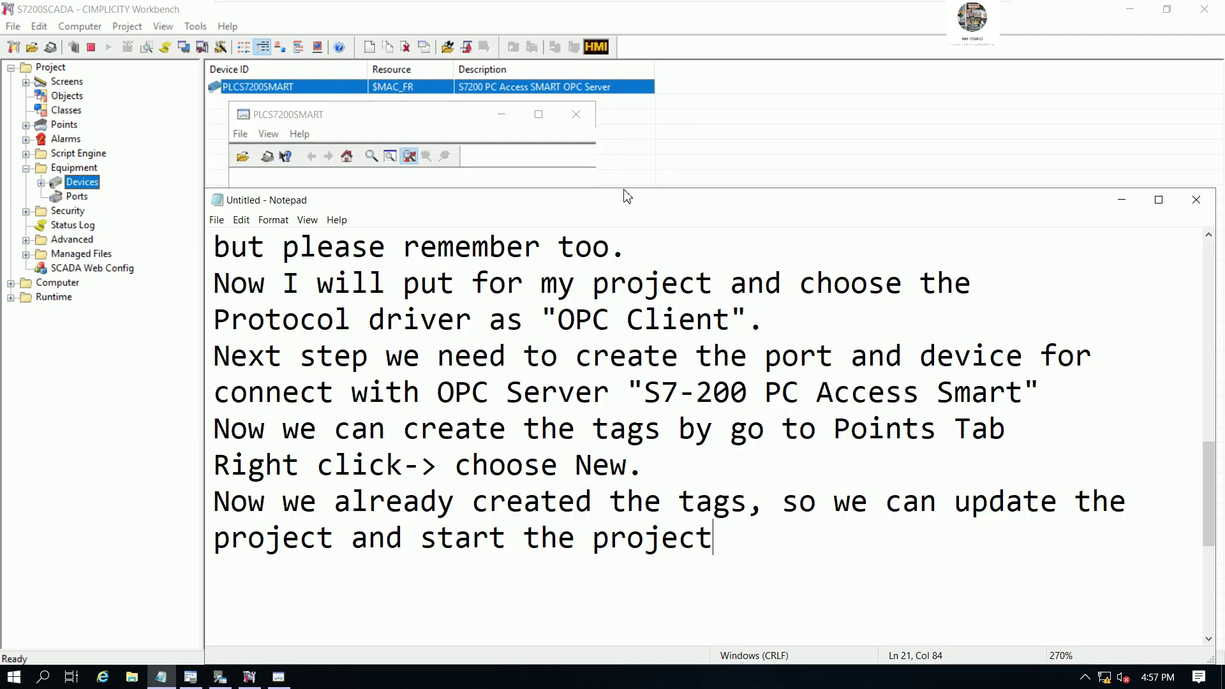
pyautogui.moveTo(583, 201); pyautogui.dragTo(1057, 118)
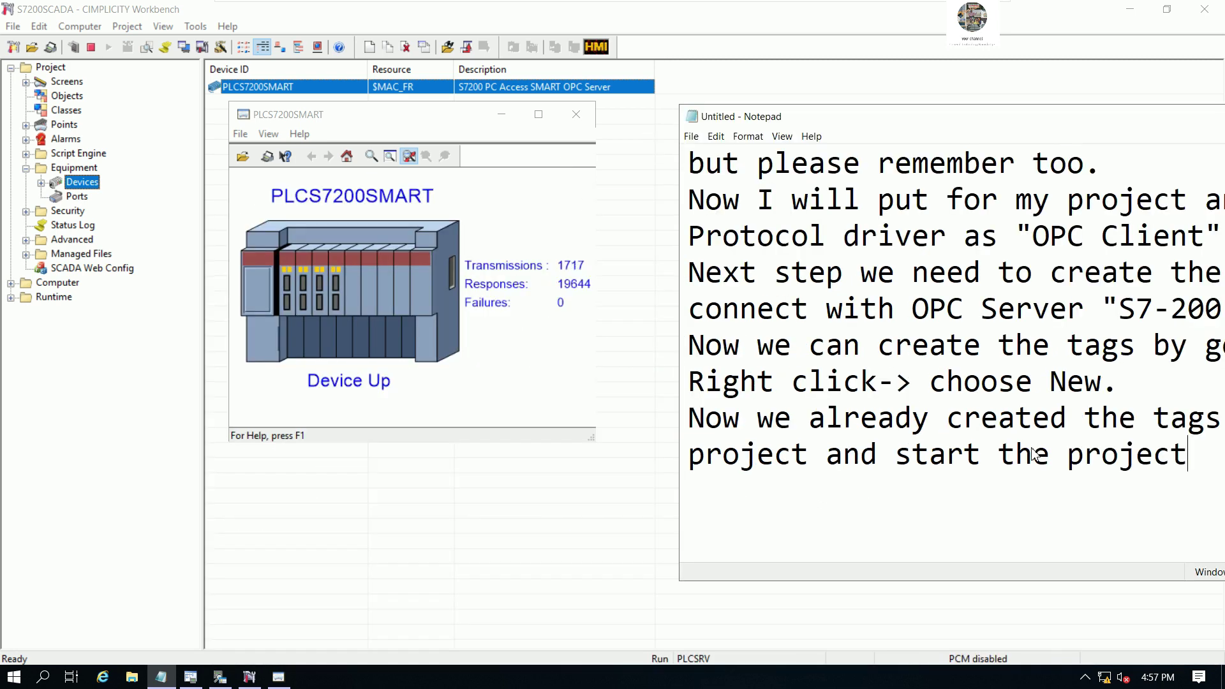
pyautogui.write('Let')
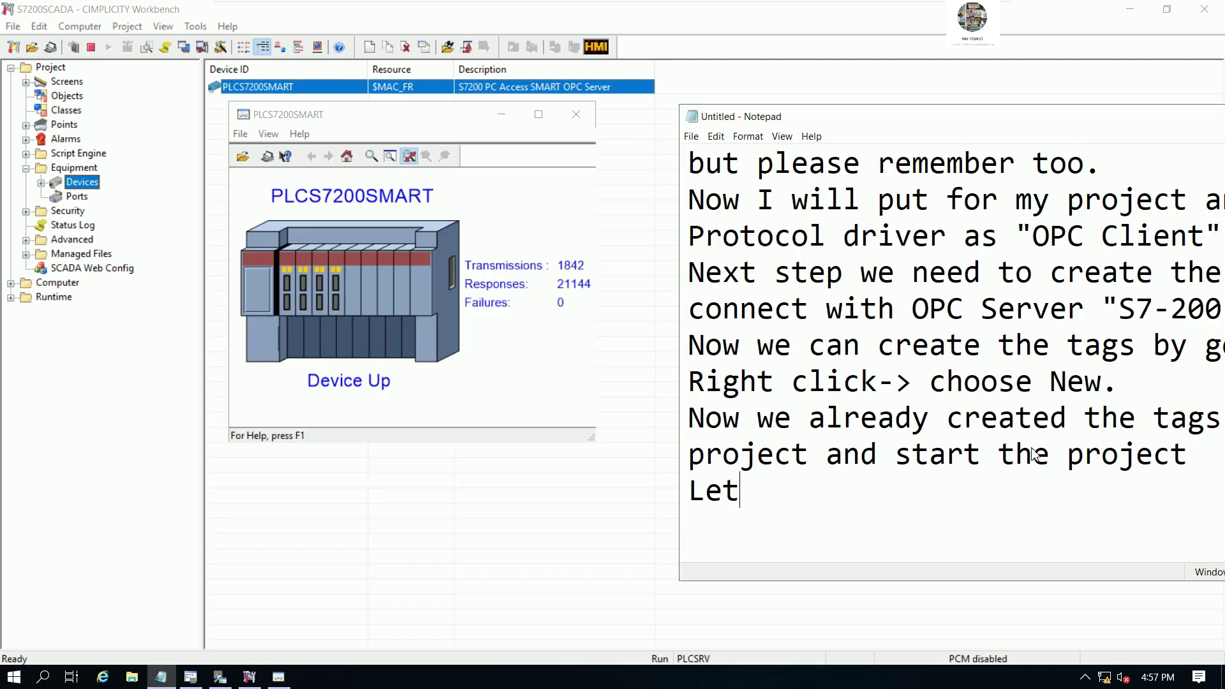
pyautogui.write(' see the ')
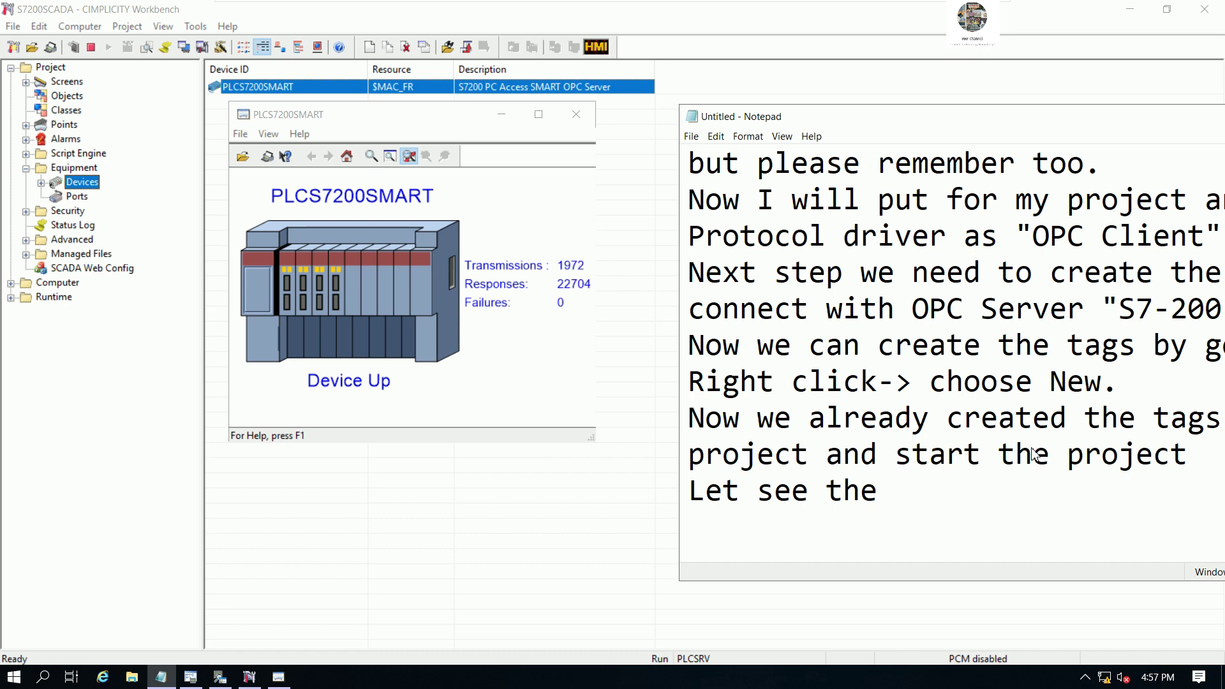
pyautogui.write('dev')
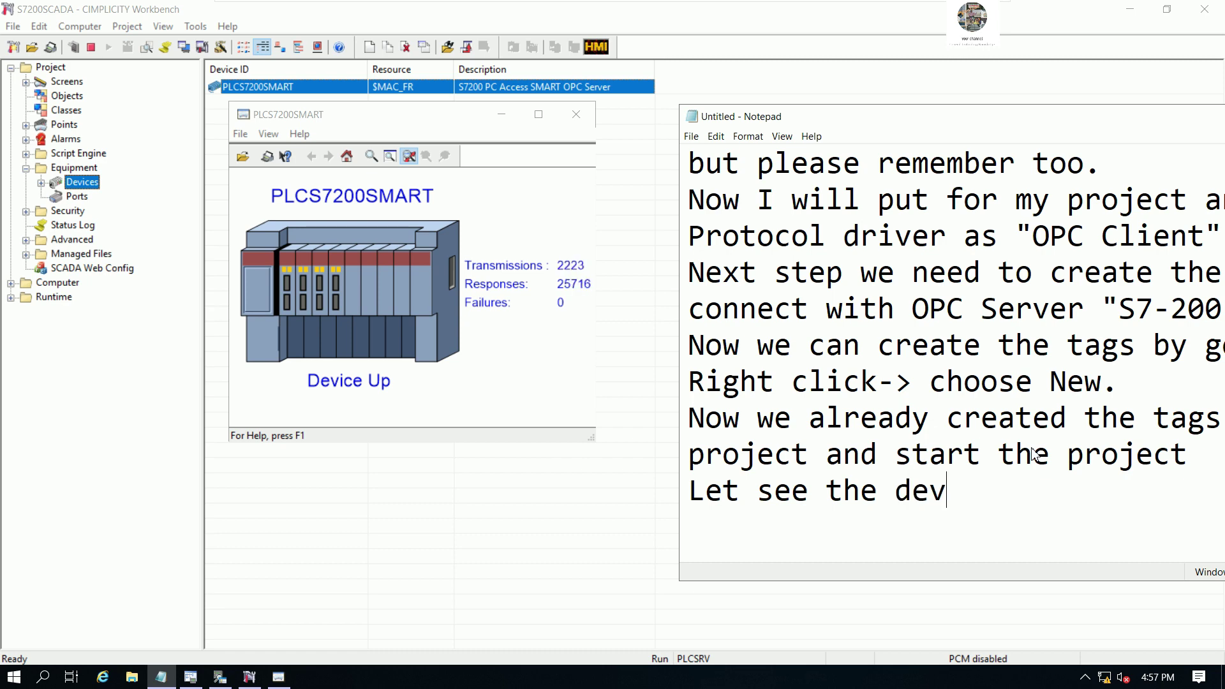
pyautogui.write('ice ')
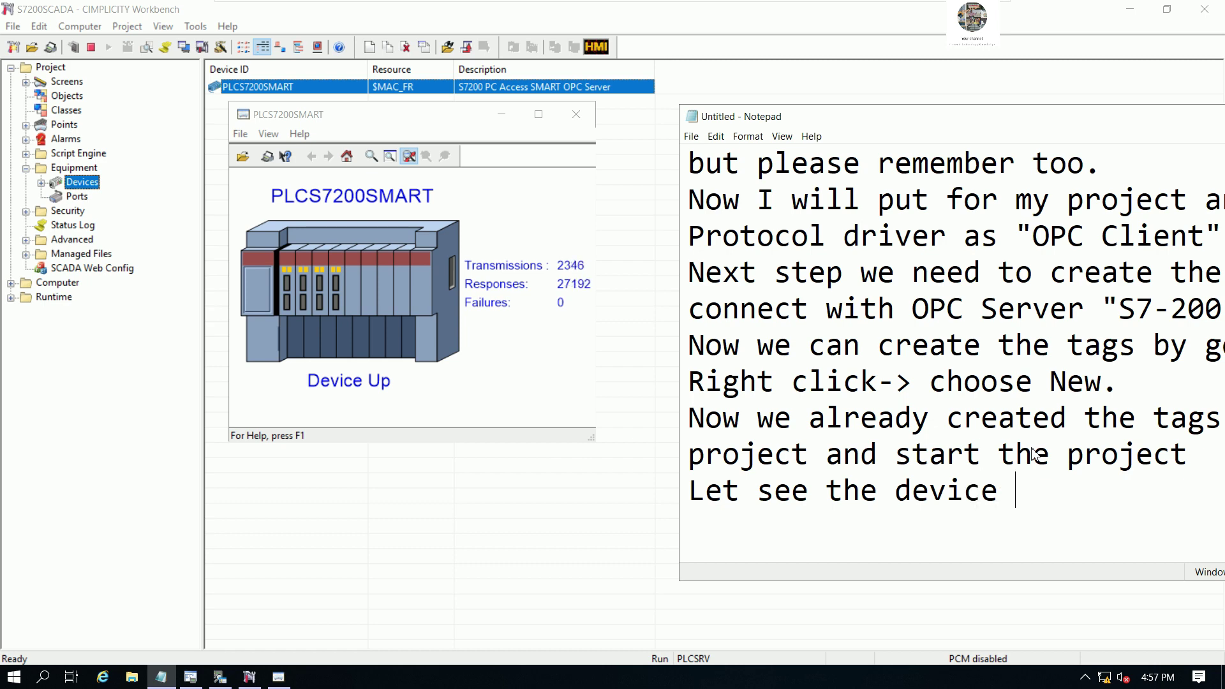
pyautogui.write('status w')
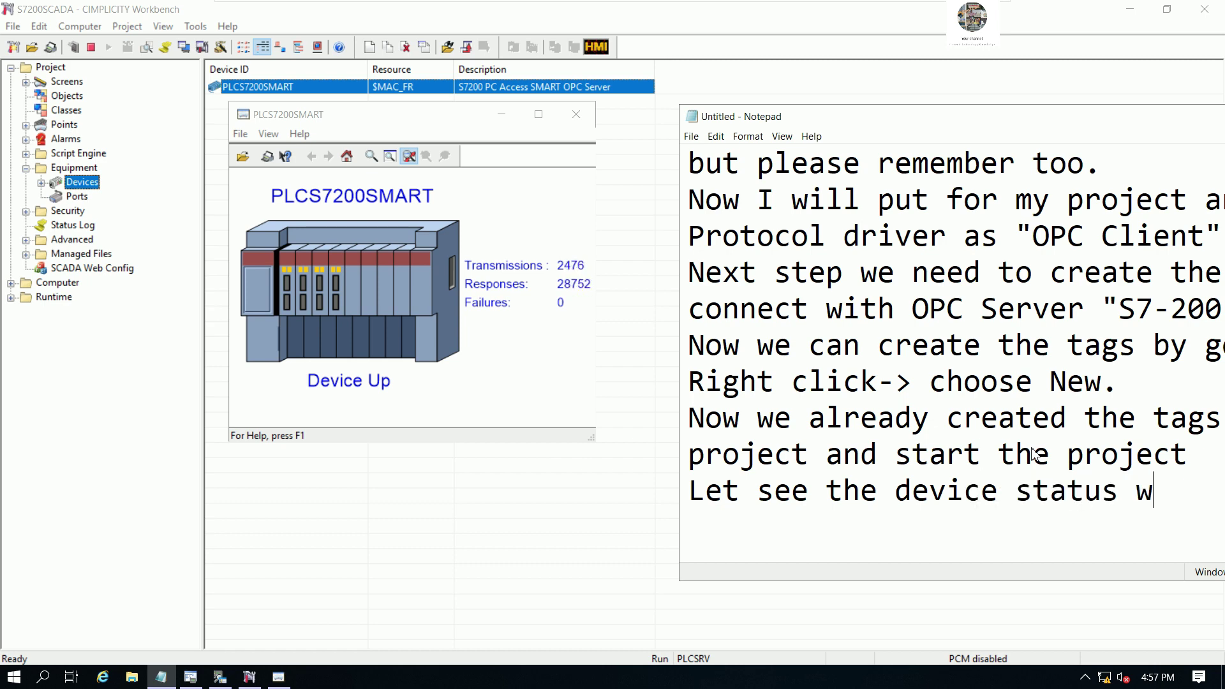
pyautogui.write('as u')
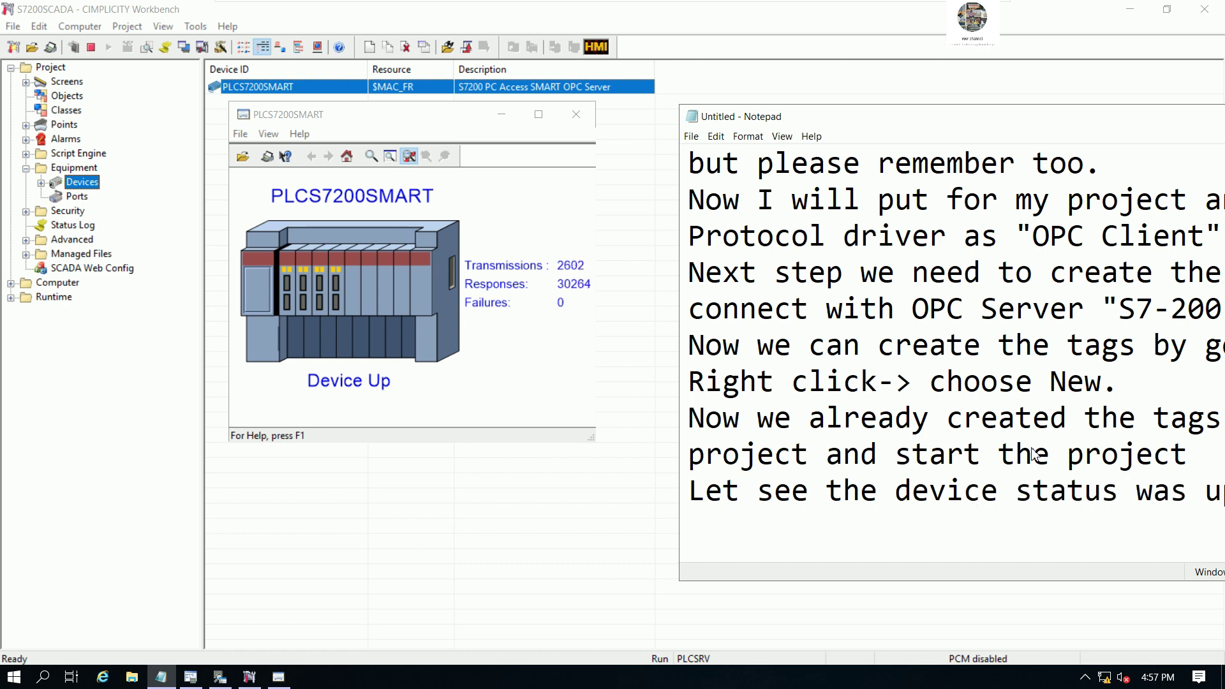
pyautogui.press('Return')
pyautogui.write('It mean tha')
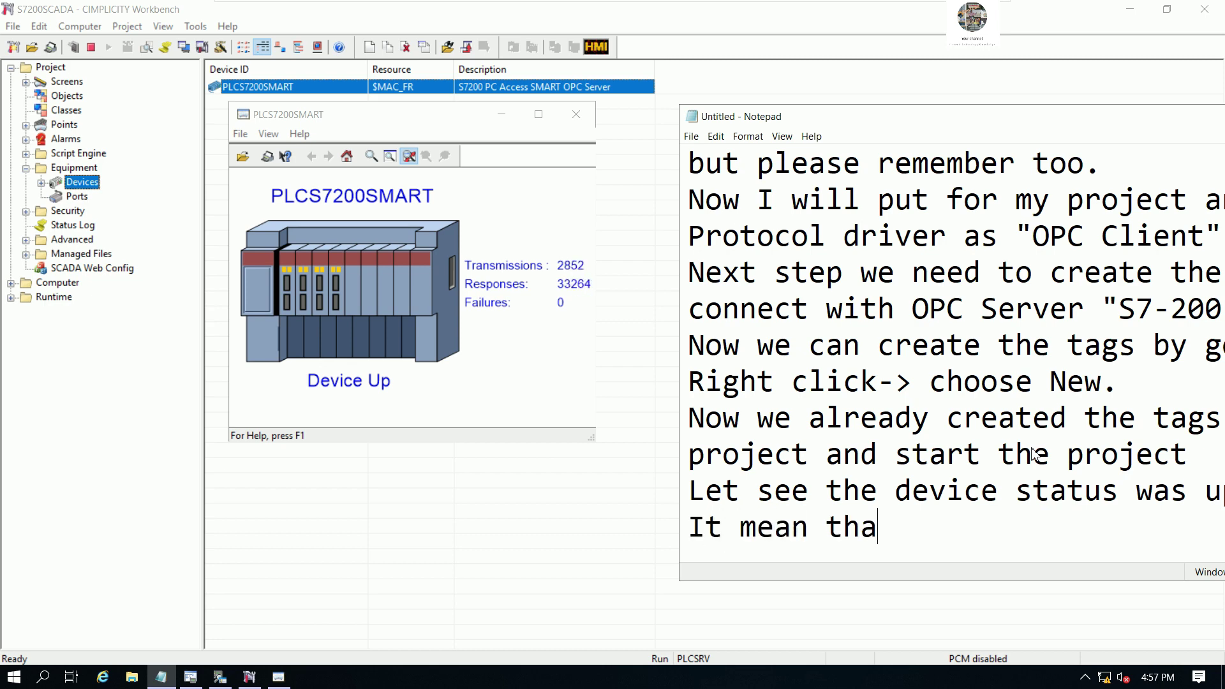
pyautogui.write('t')
# Step: Rearrange the PLCS7200SMART QuickView and the Notepad note side by side so both are readable
pyautogui.moveTo(998, 121); pyautogui.dragTo(900, 113)
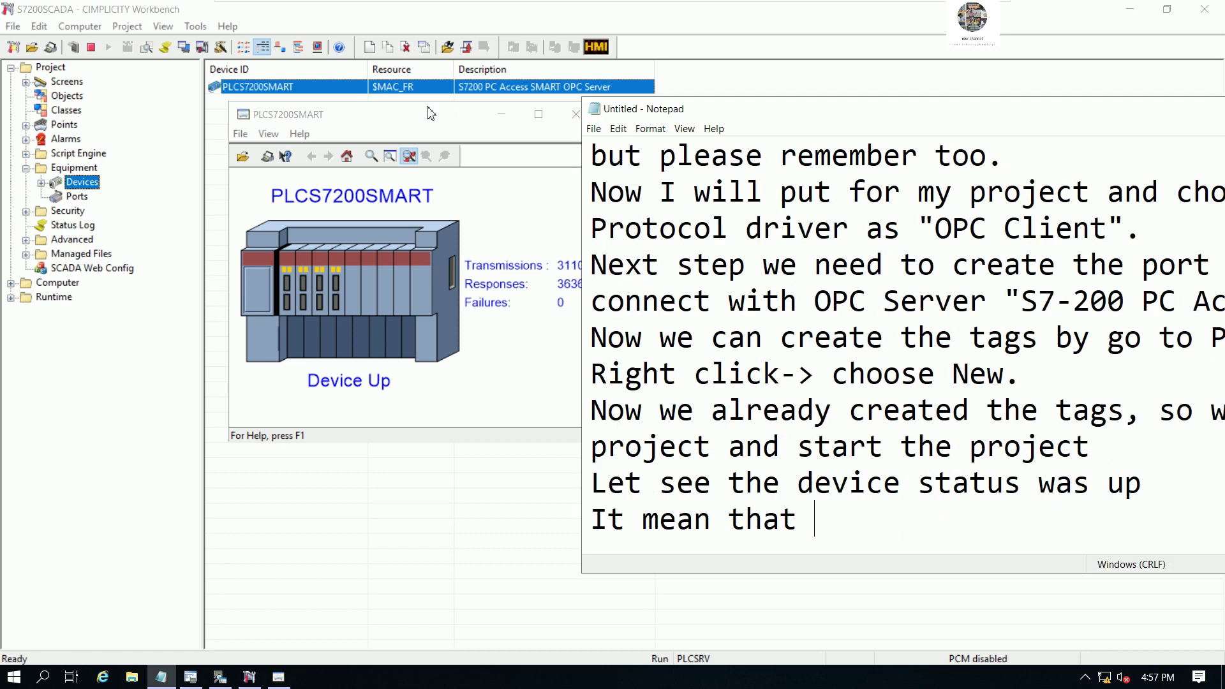
pyautogui.moveTo(431, 114); pyautogui.dragTo(200, 35)
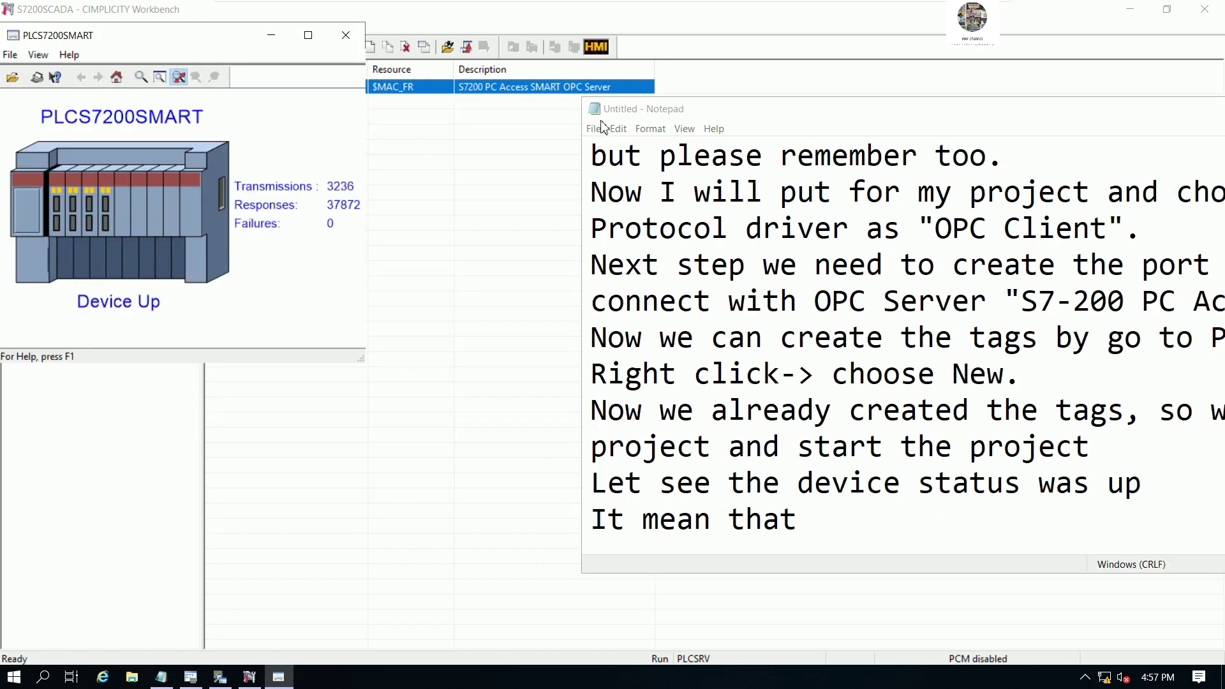
pyautogui.moveTo(763, 117); pyautogui.dragTo(564, 66)
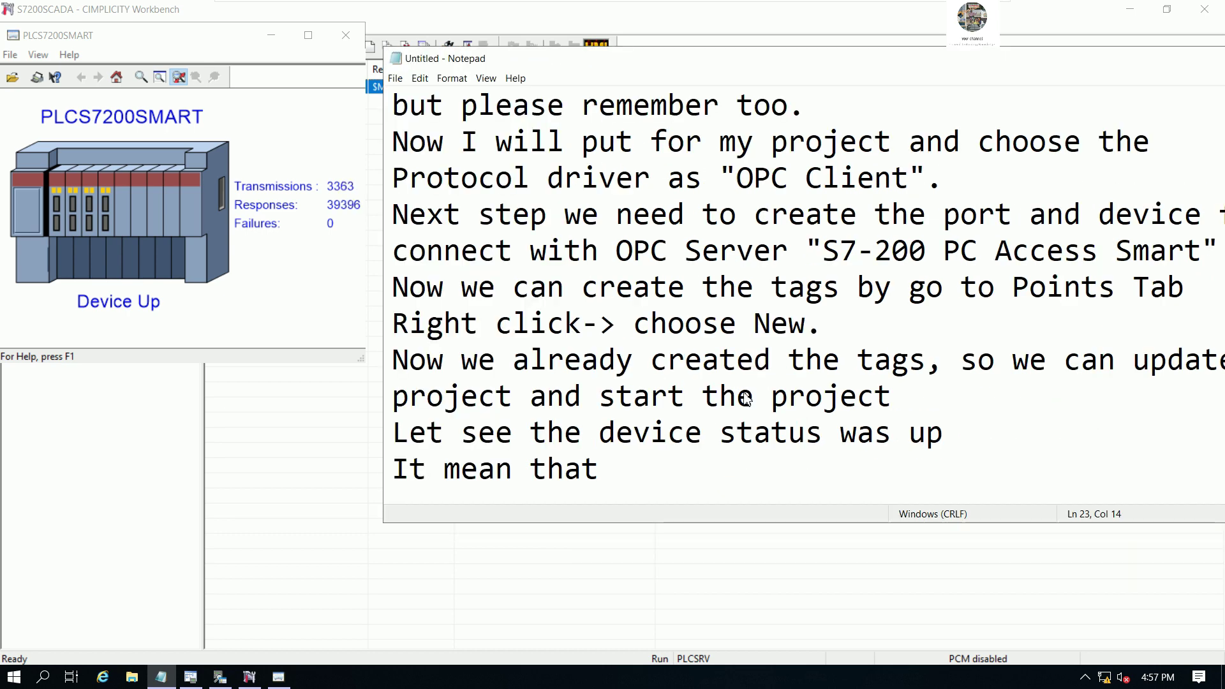
# Step: Complete the last line of the Notepad note so it reads "It mean that the communication was ok"
pyautogui.write('the ')
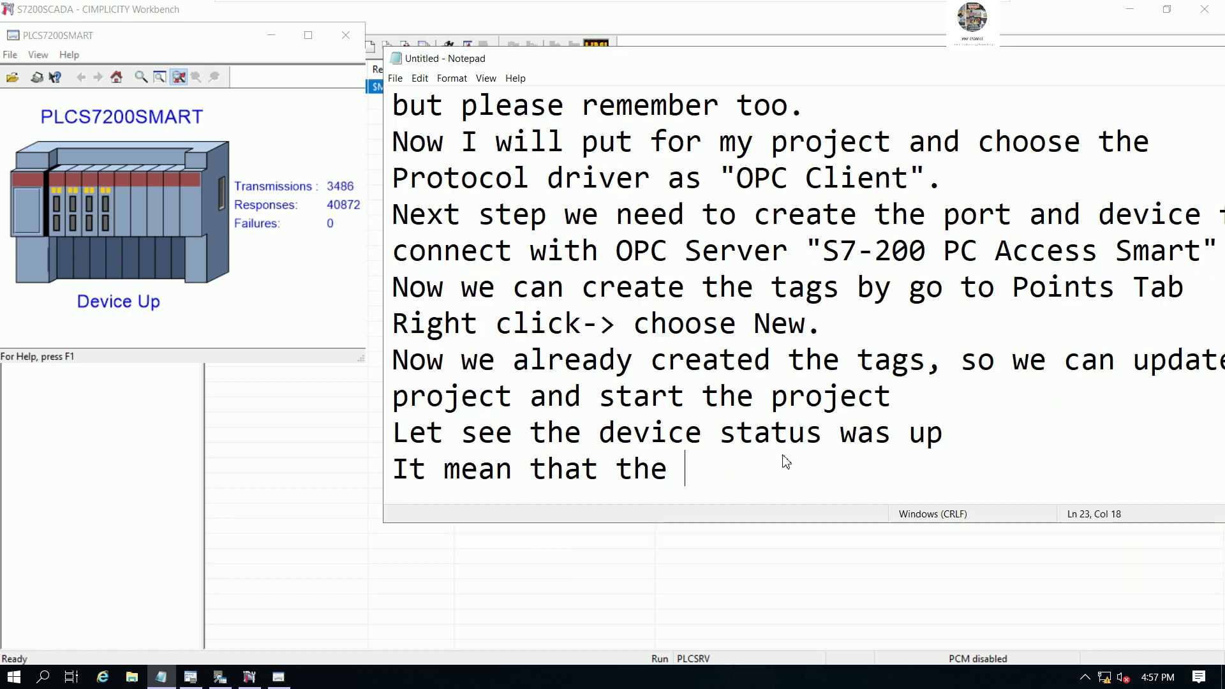
pyautogui.write('commun')
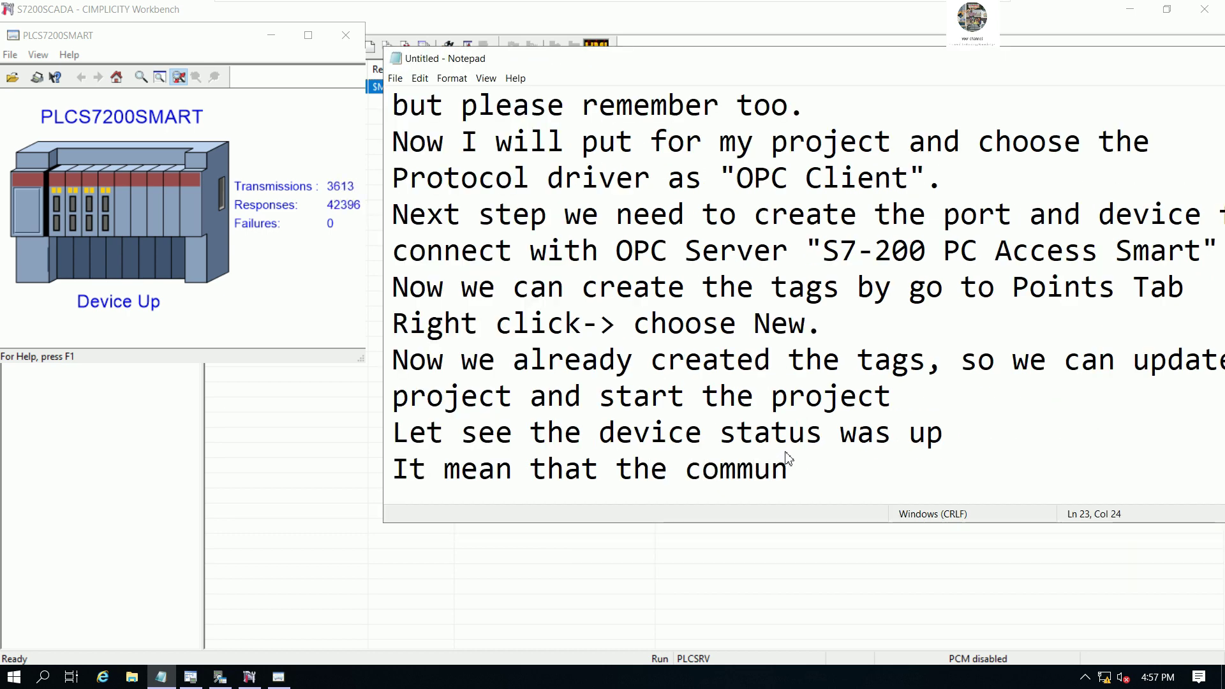
pyautogui.write('ication wa')
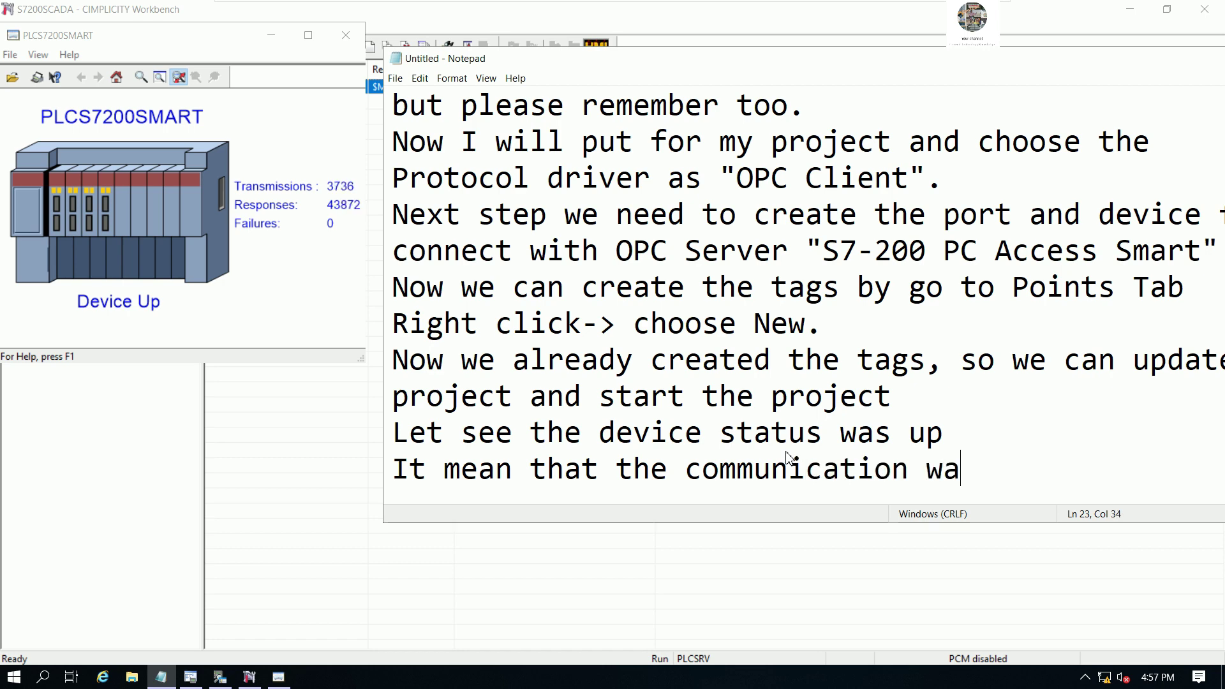
pyautogui.write('s ok')
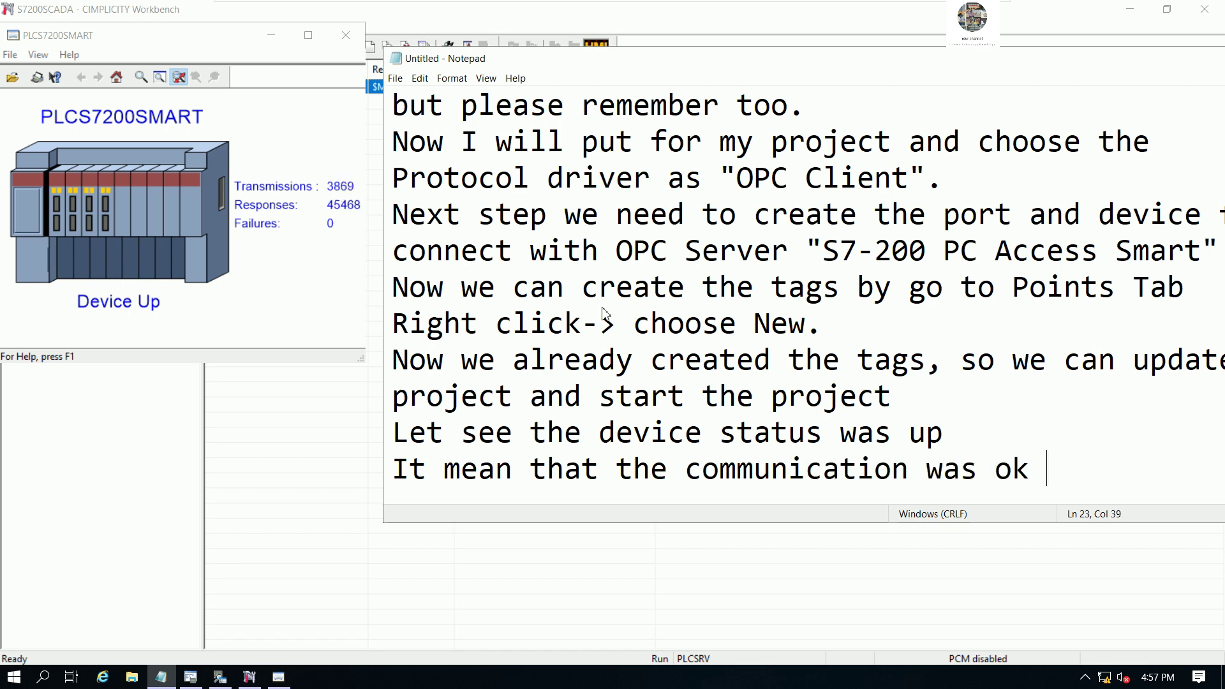
# Step: Minimize the Notepad note and close the PLCS7200SMART QuickView
pyautogui.click(151, 310)
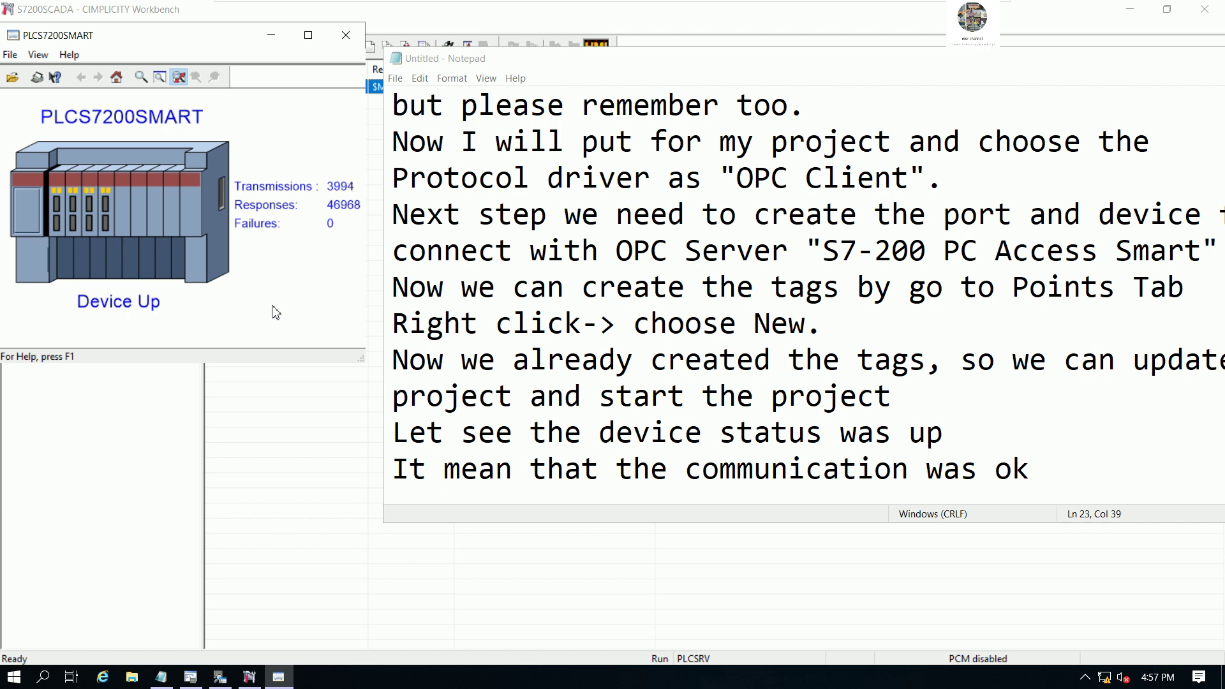
pyautogui.click(905, 66)
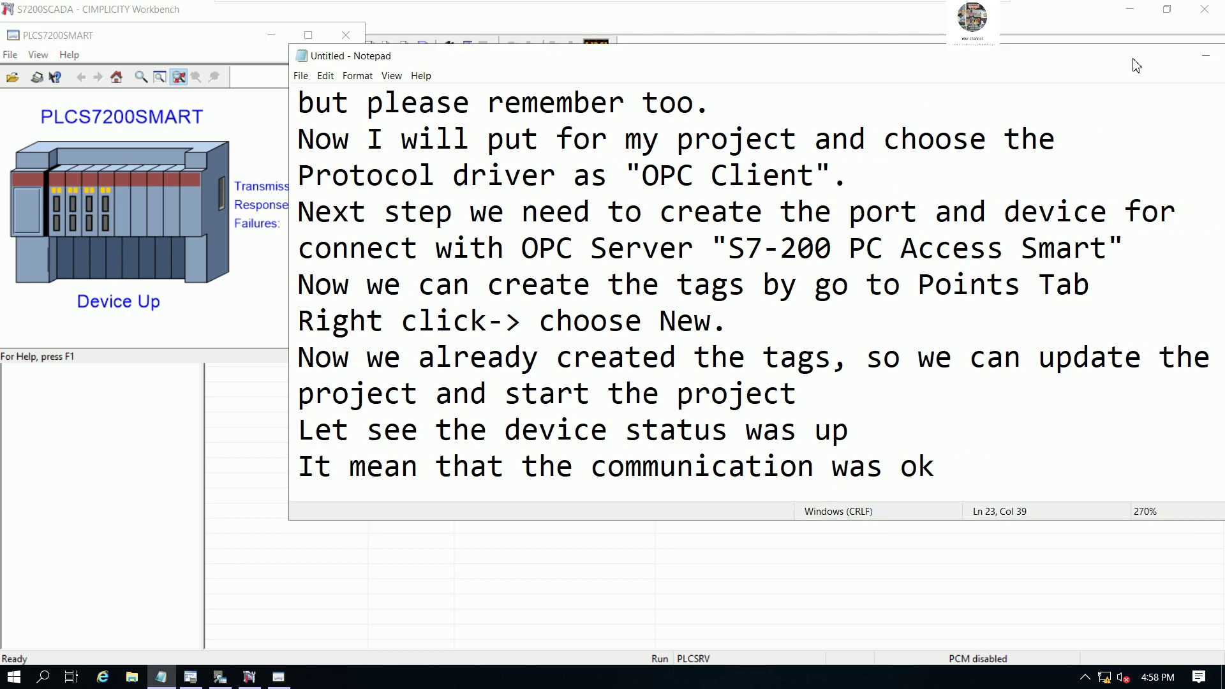
pyautogui.click(1205, 55)
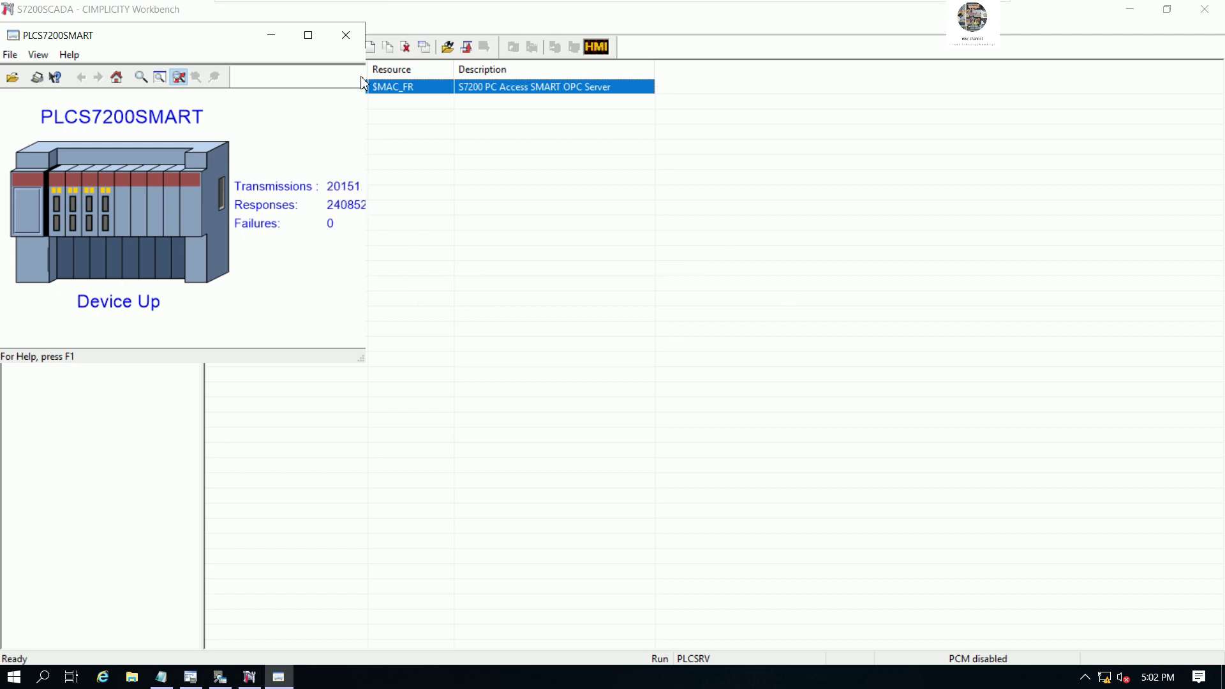
pyautogui.click(345, 35)
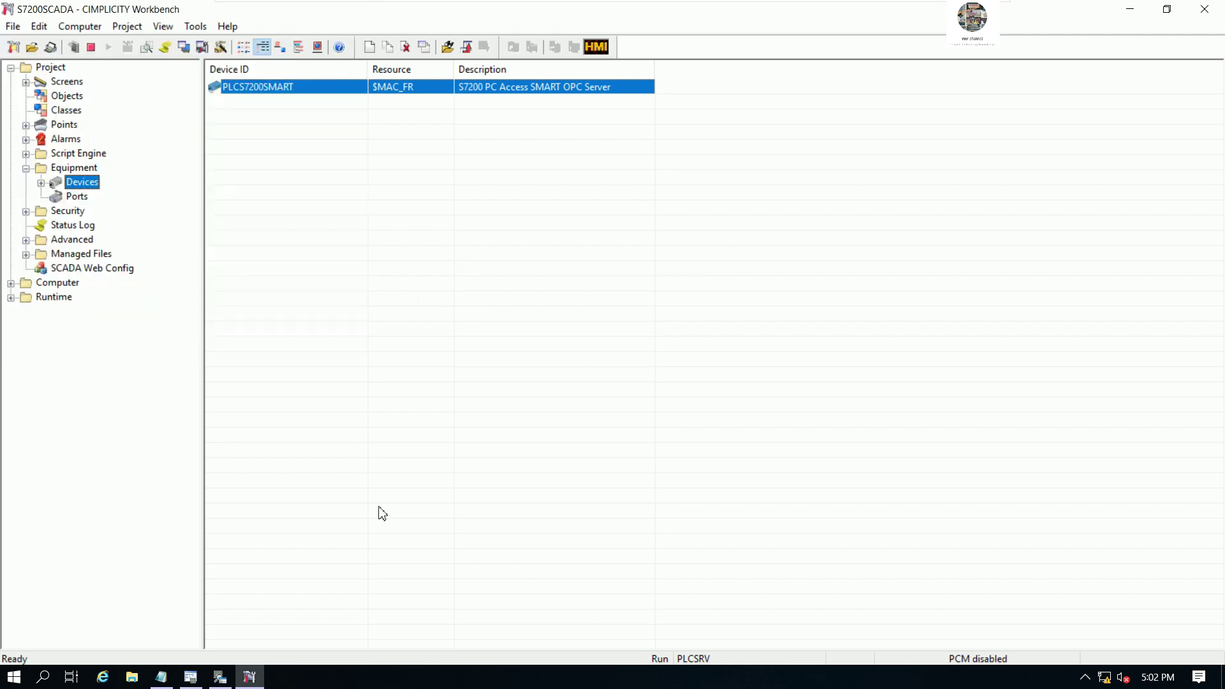
# Step: Add the line "Now let create the screen for control the motor" to the Notepad note, then minimize it to return to CIMPLICITY Workbench
pyautogui.click(168, 682)
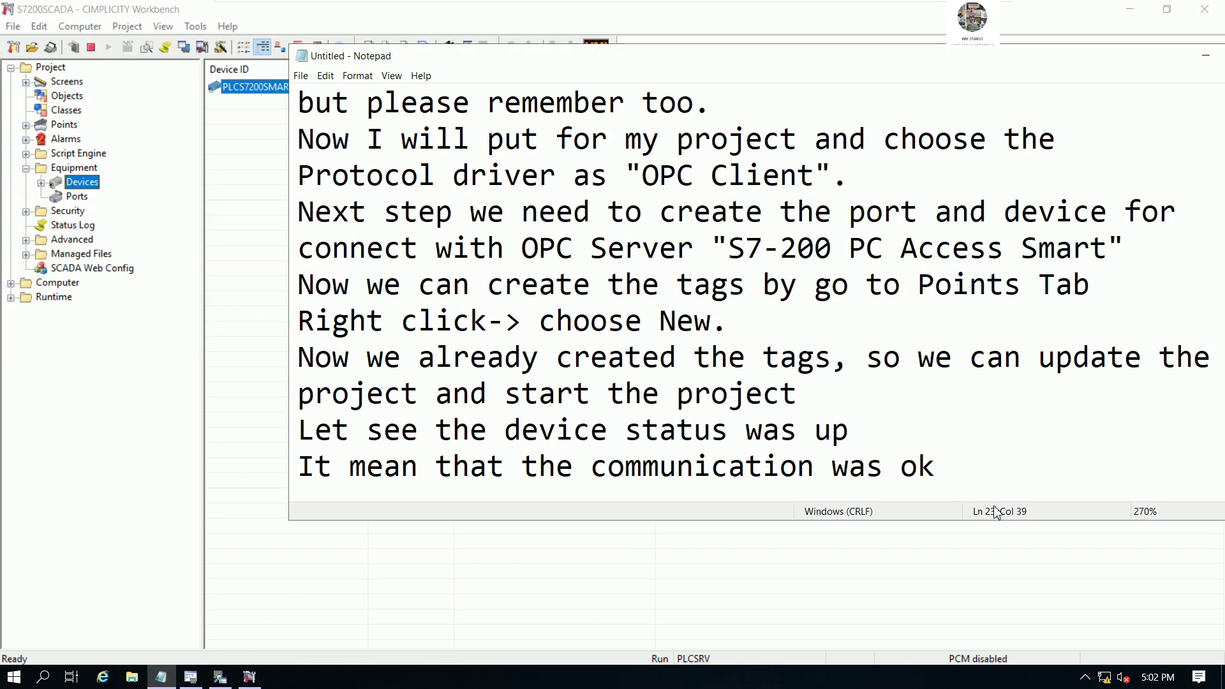
pyautogui.press('Return')
pyautogui.press('Return')
pyautogui.press('Return')
pyautogui.press('Return')
pyautogui.press('Return')
pyautogui.press('Return')
pyautogui.press('Return')
pyautogui.press('Return')
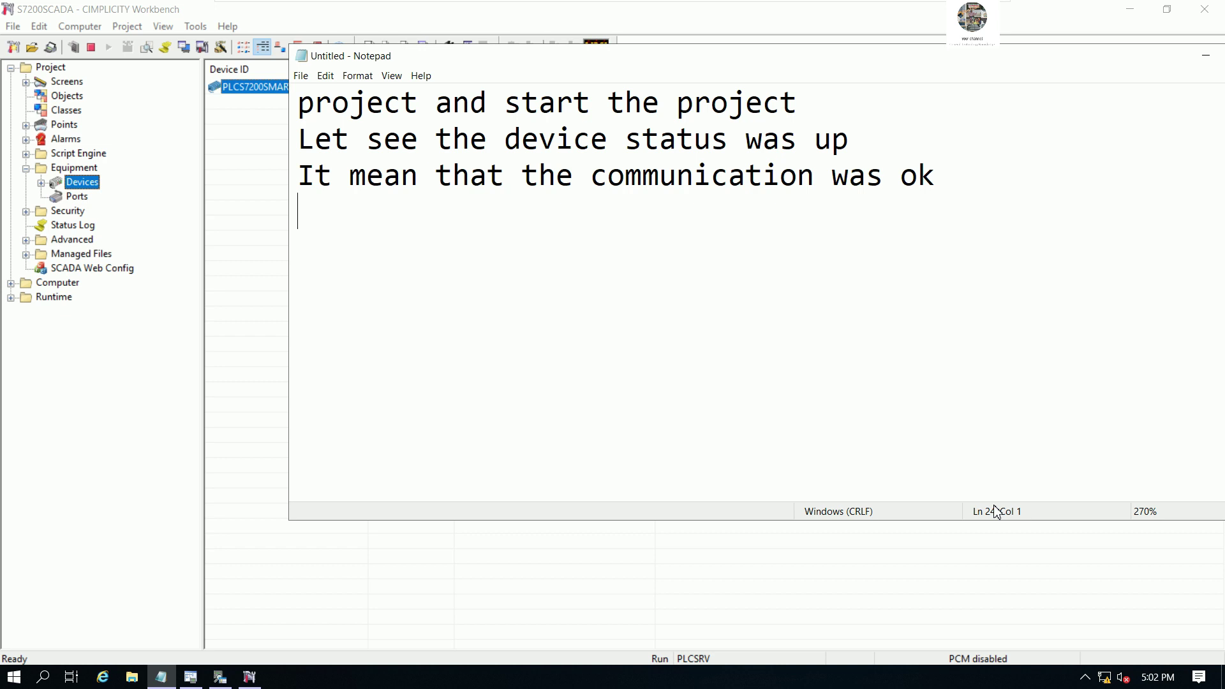
pyautogui.write('Now let c')
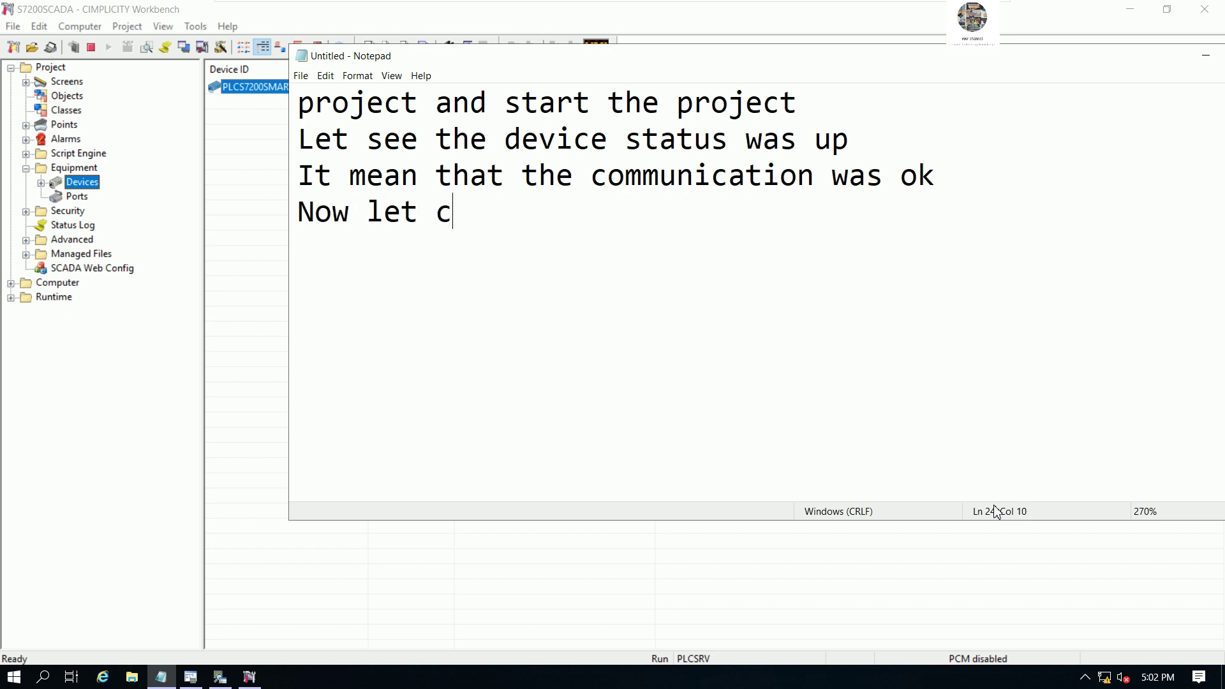
pyautogui.write('reat the')
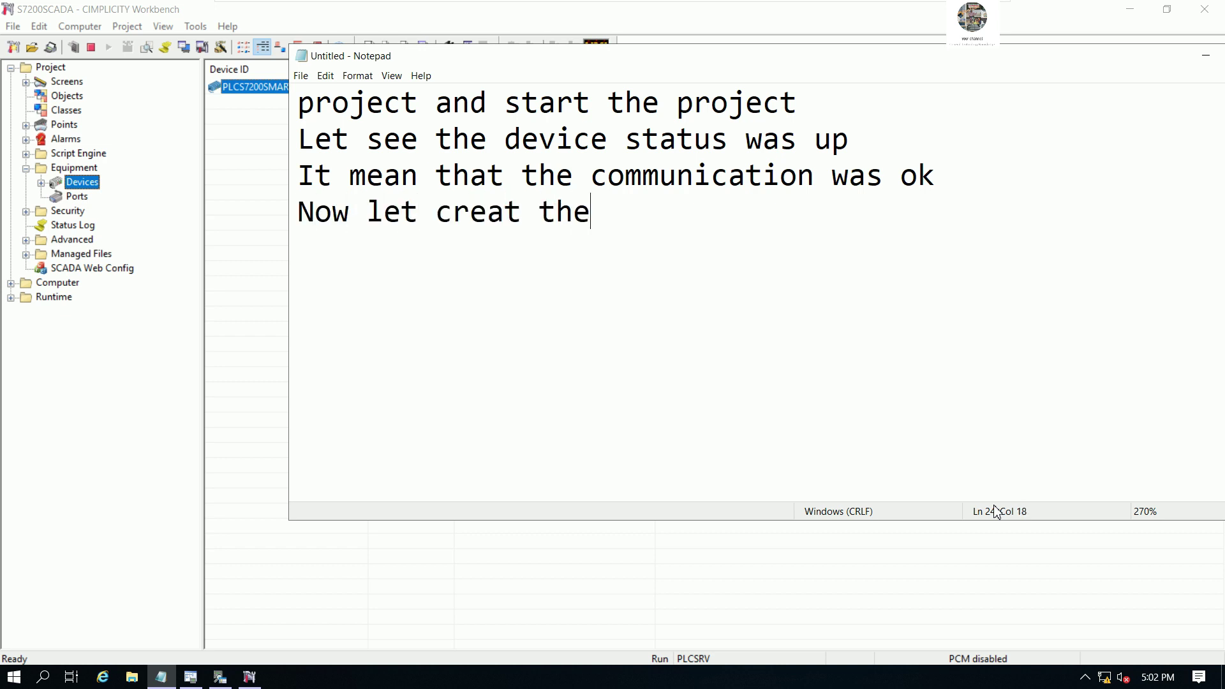
pyautogui.press('BackSpace')
pyautogui.press('BackSpace')
pyautogui.press('BackSpace')
pyautogui.press('BackSpace')
pyautogui.press('BackSpace')
pyautogui.press('BackSpace')
pyautogui.write('e')
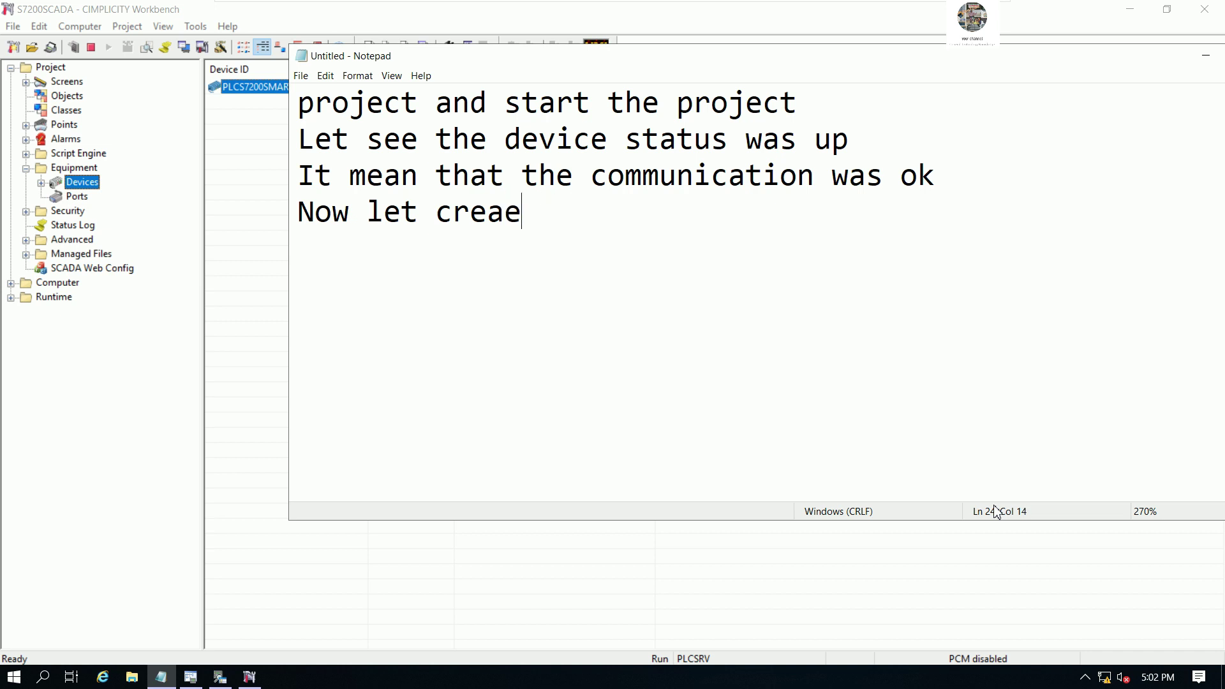
pyautogui.press('BackSpace')
pyautogui.write('te the sc')
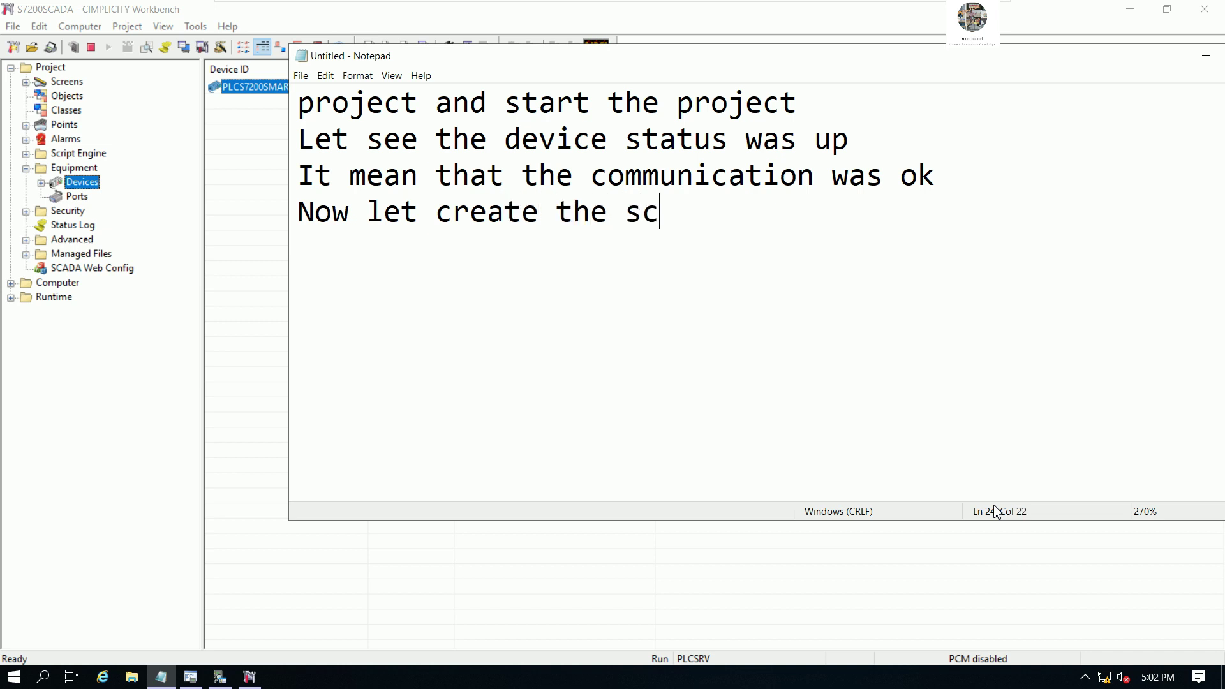
pyautogui.write('reen')
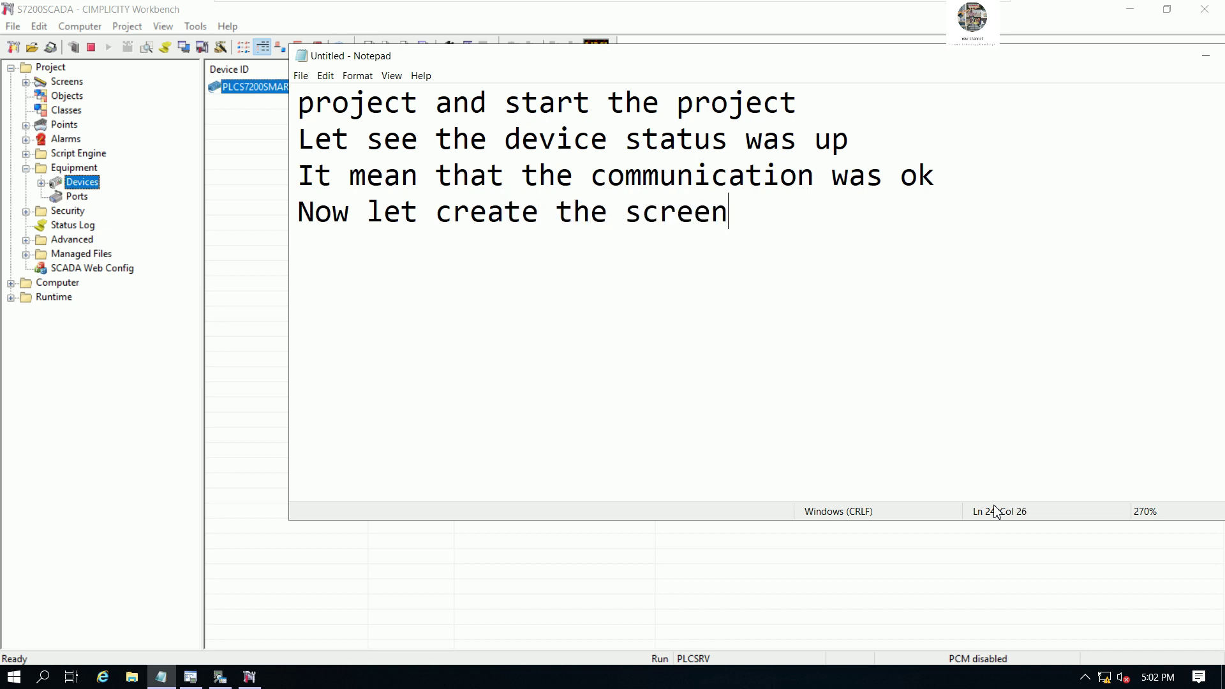
pyautogui.write(' for contorl')
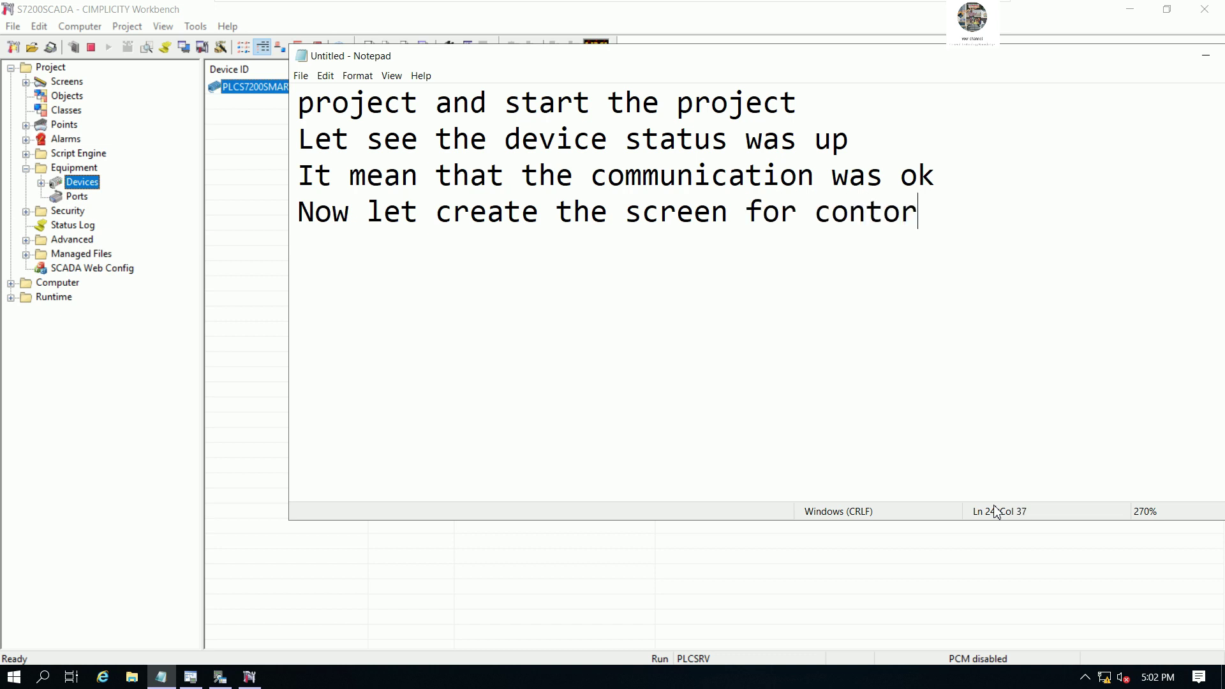
pyautogui.press('BackSpace')
pyautogui.press('BackSpace')
pyautogui.press('BackSpace')
pyautogui.write('rol the mot')
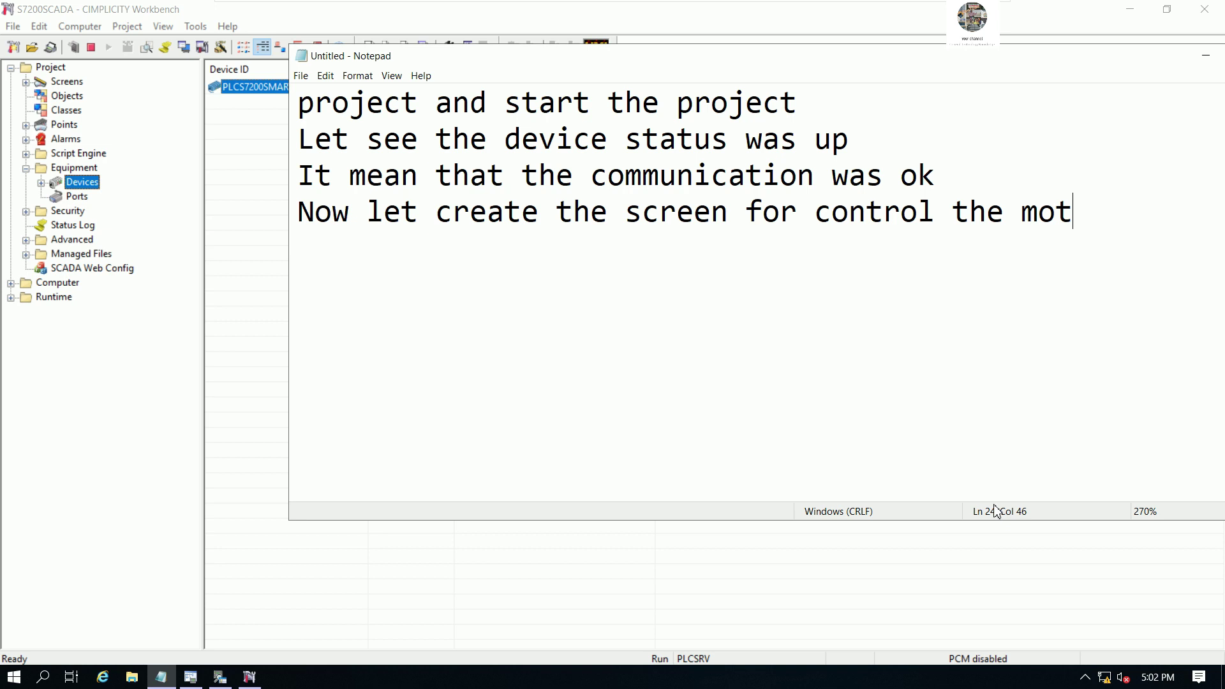
pyautogui.write('or')
pyautogui.click(1205, 56)
pyautogui.click(427, 245)
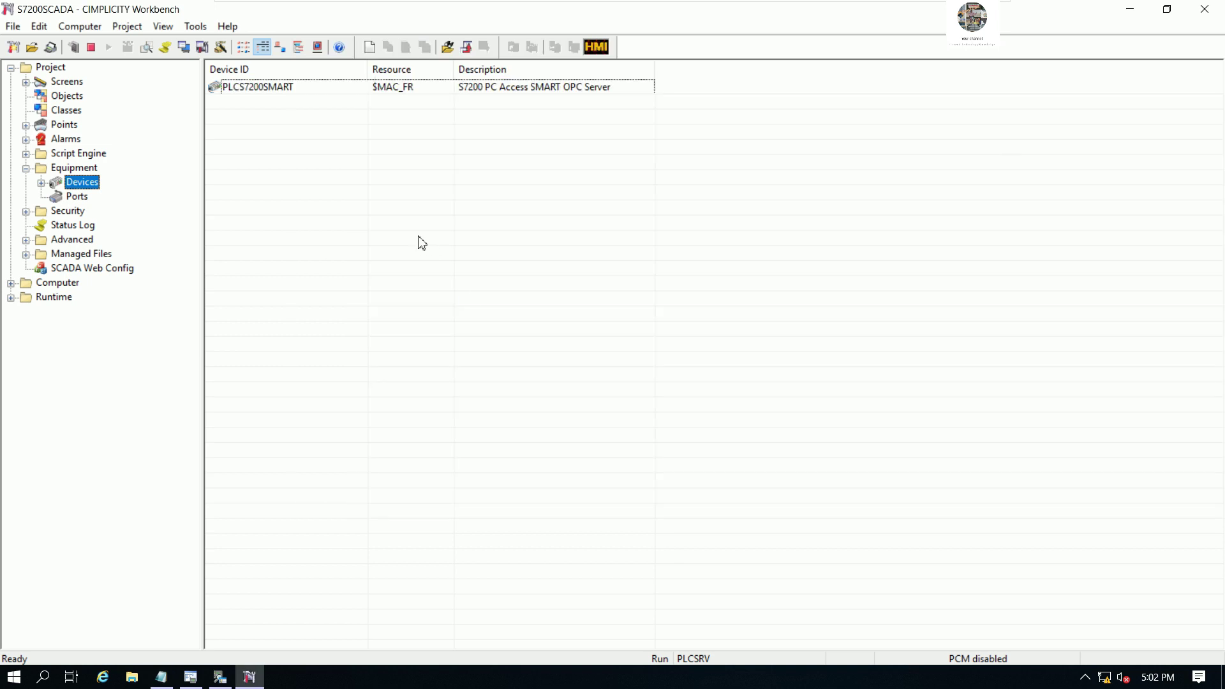